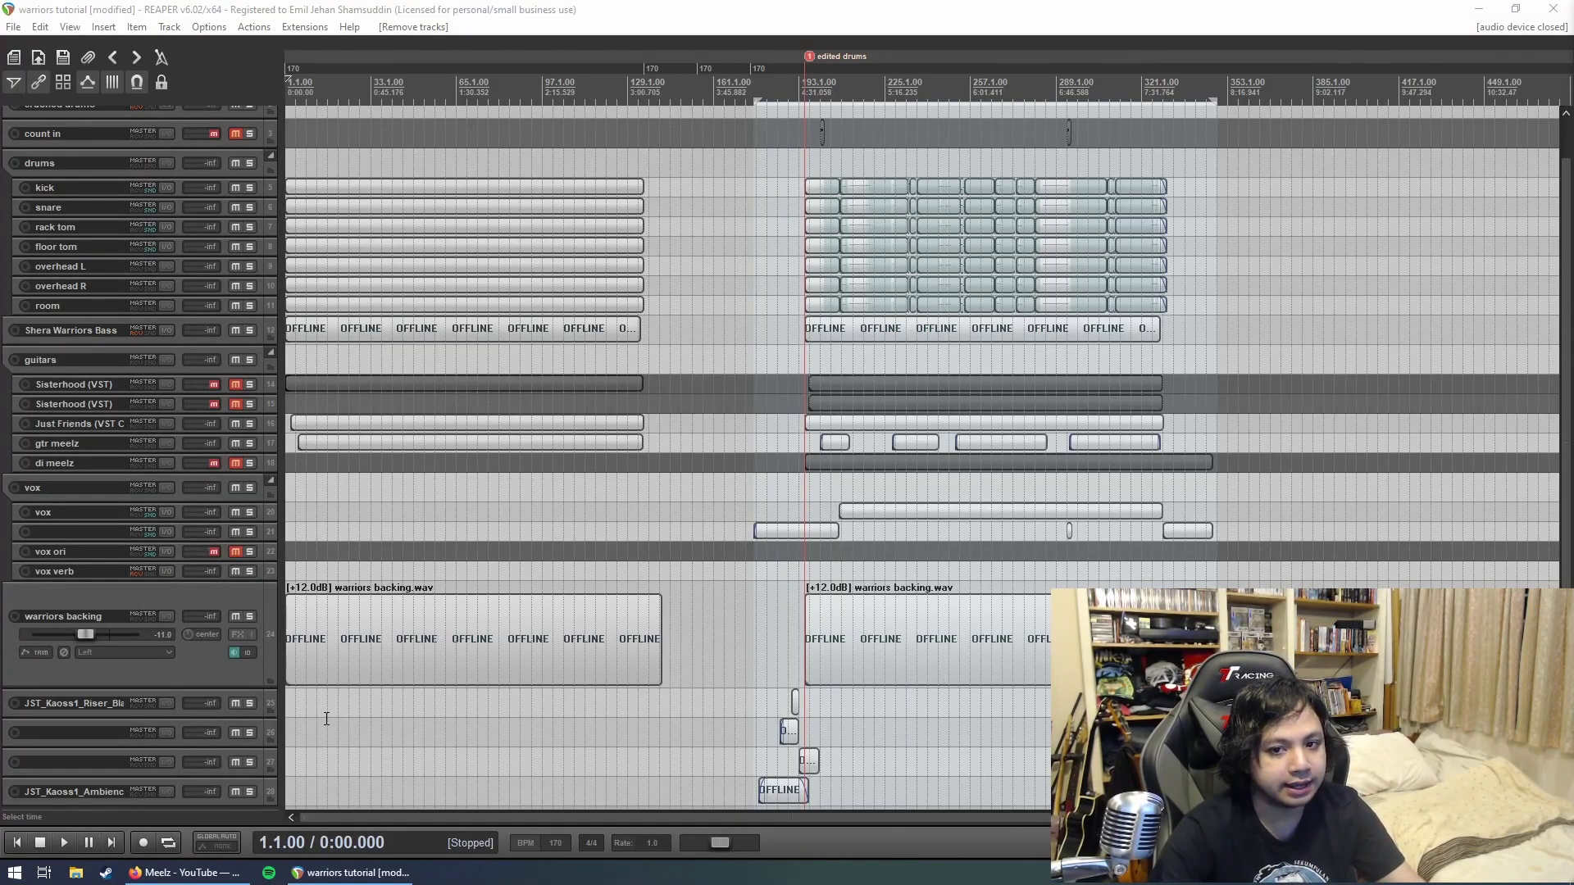
Step: Solo the drums folder track and audition it from around bar 8
{"action": "left_click", "coordinate": [326, 719]}
{"action": "scroll", "coordinate": [326, 718], "scroll_direction": "up", "scroll_amount": 3}
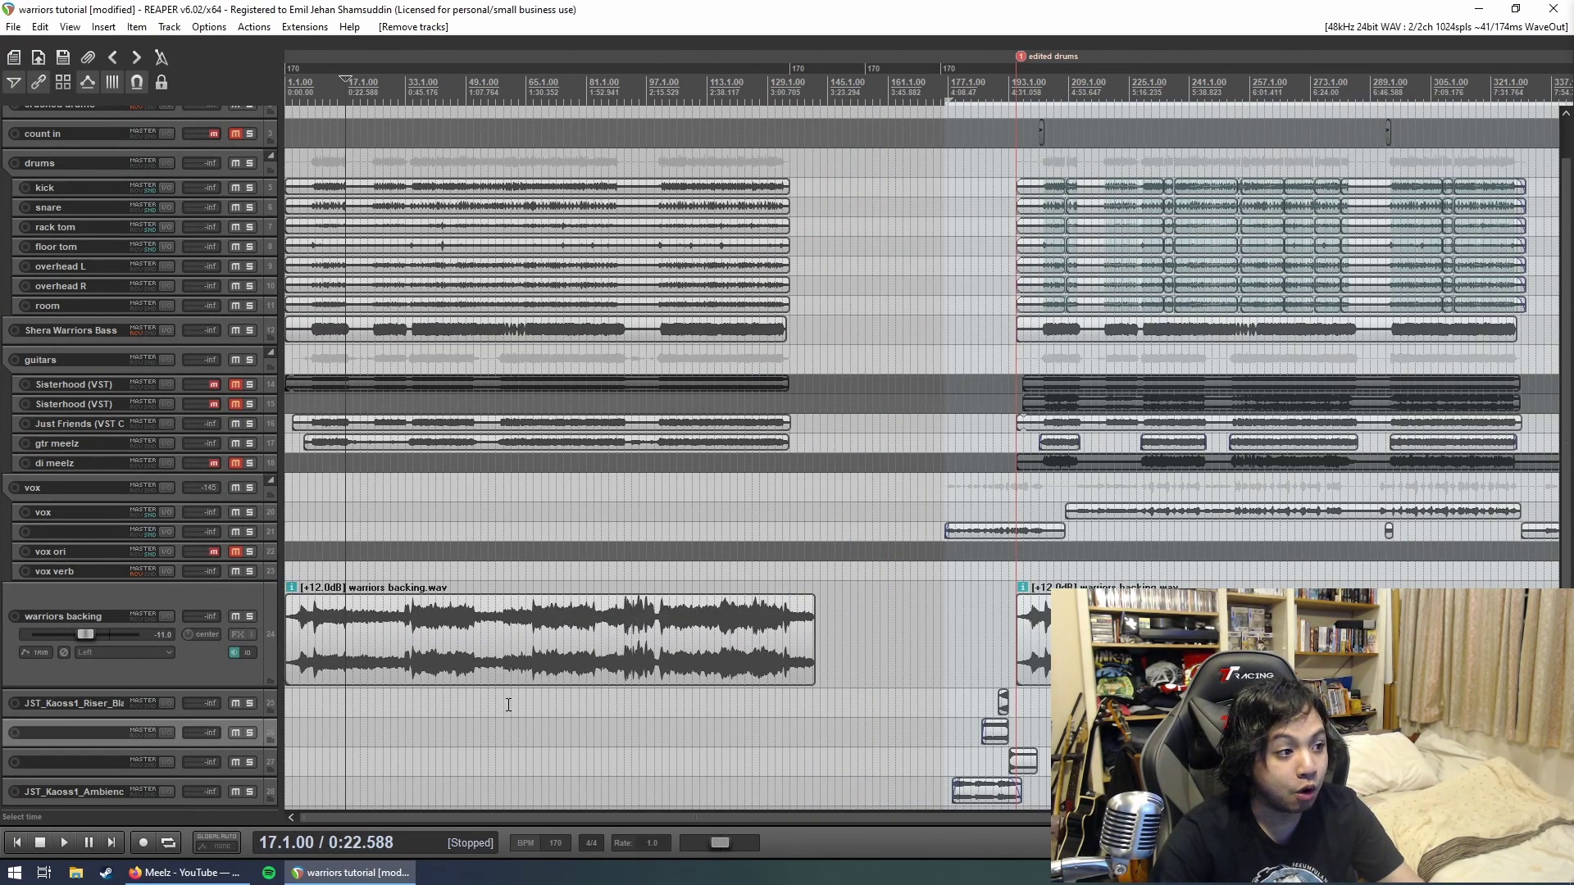
{"action": "scroll", "coordinate": [326, 719], "scroll_direction": "up", "scroll_amount": 3}
{"action": "scroll", "coordinate": [327, 719], "scroll_direction": "up", "scroll_amount": 3}
{"action": "scroll", "coordinate": [152, 337], "scroll_direction": "up", "scroll_amount": 1}
{"action": "left_click", "coordinate": [250, 207]}
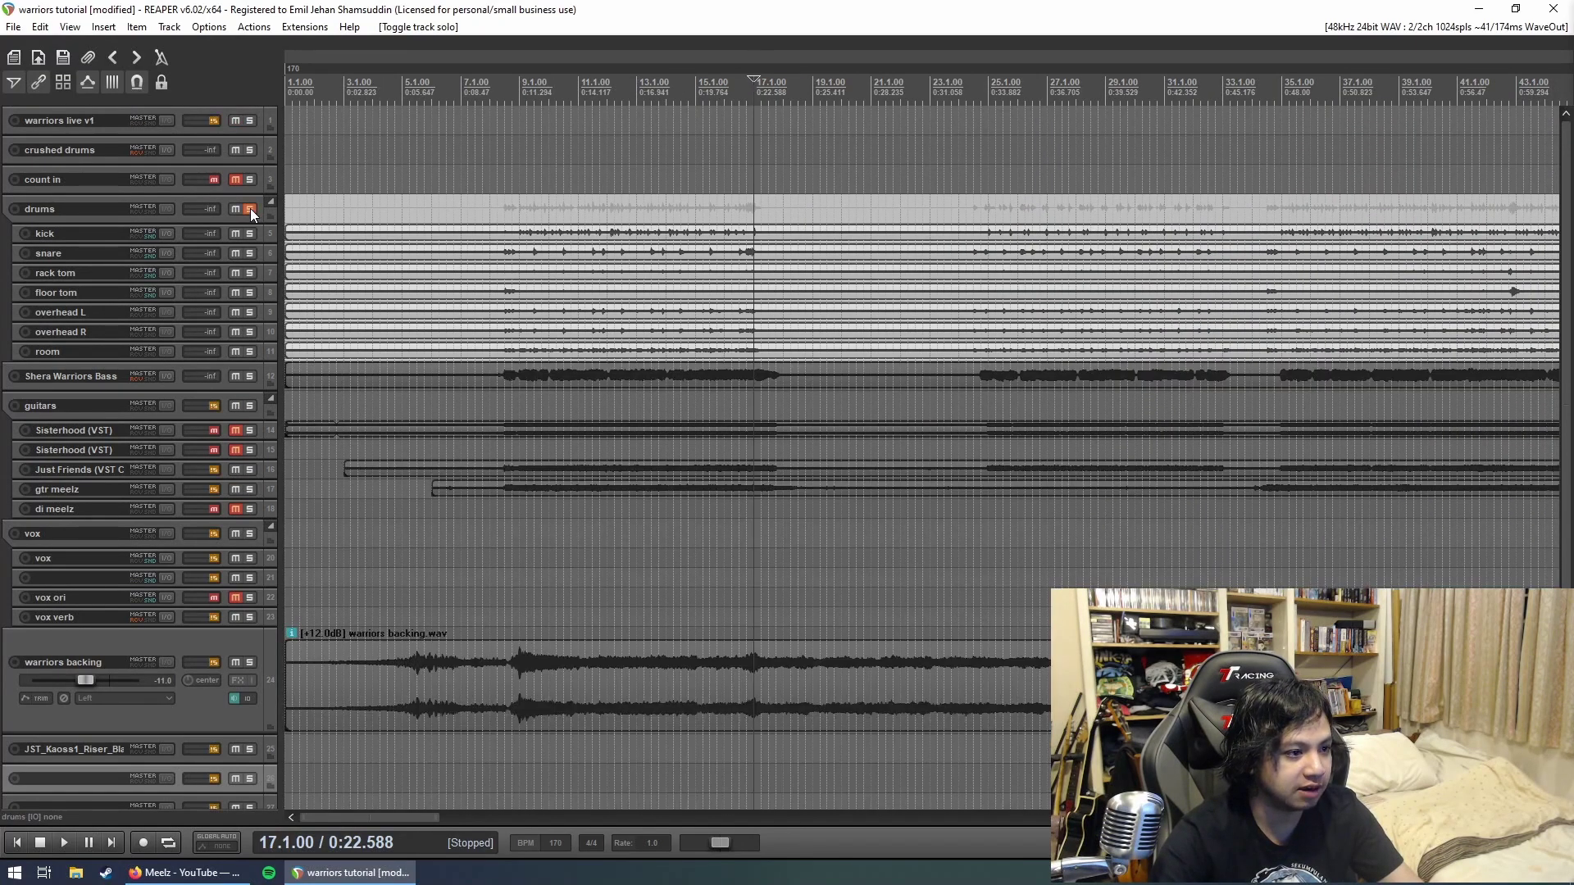
{"action": "left_click", "coordinate": [517, 204]}
{"action": "scroll", "coordinate": [889, 372], "scroll_direction": "up", "scroll_amount": 2}
{"action": "key", "text": "space"}
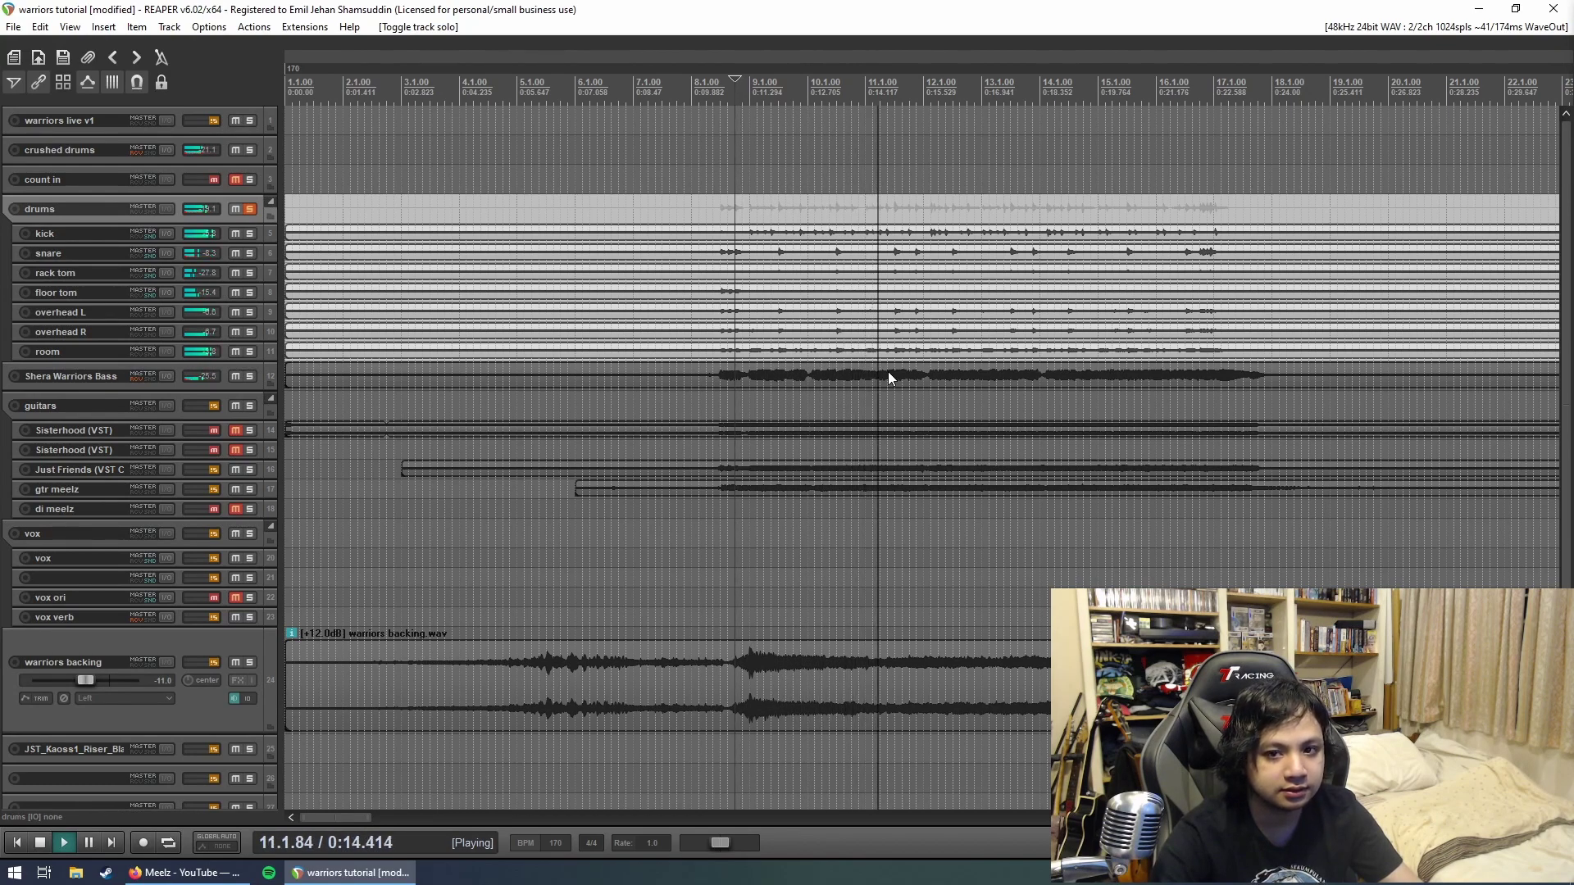
{"action": "key", "text": "space"}
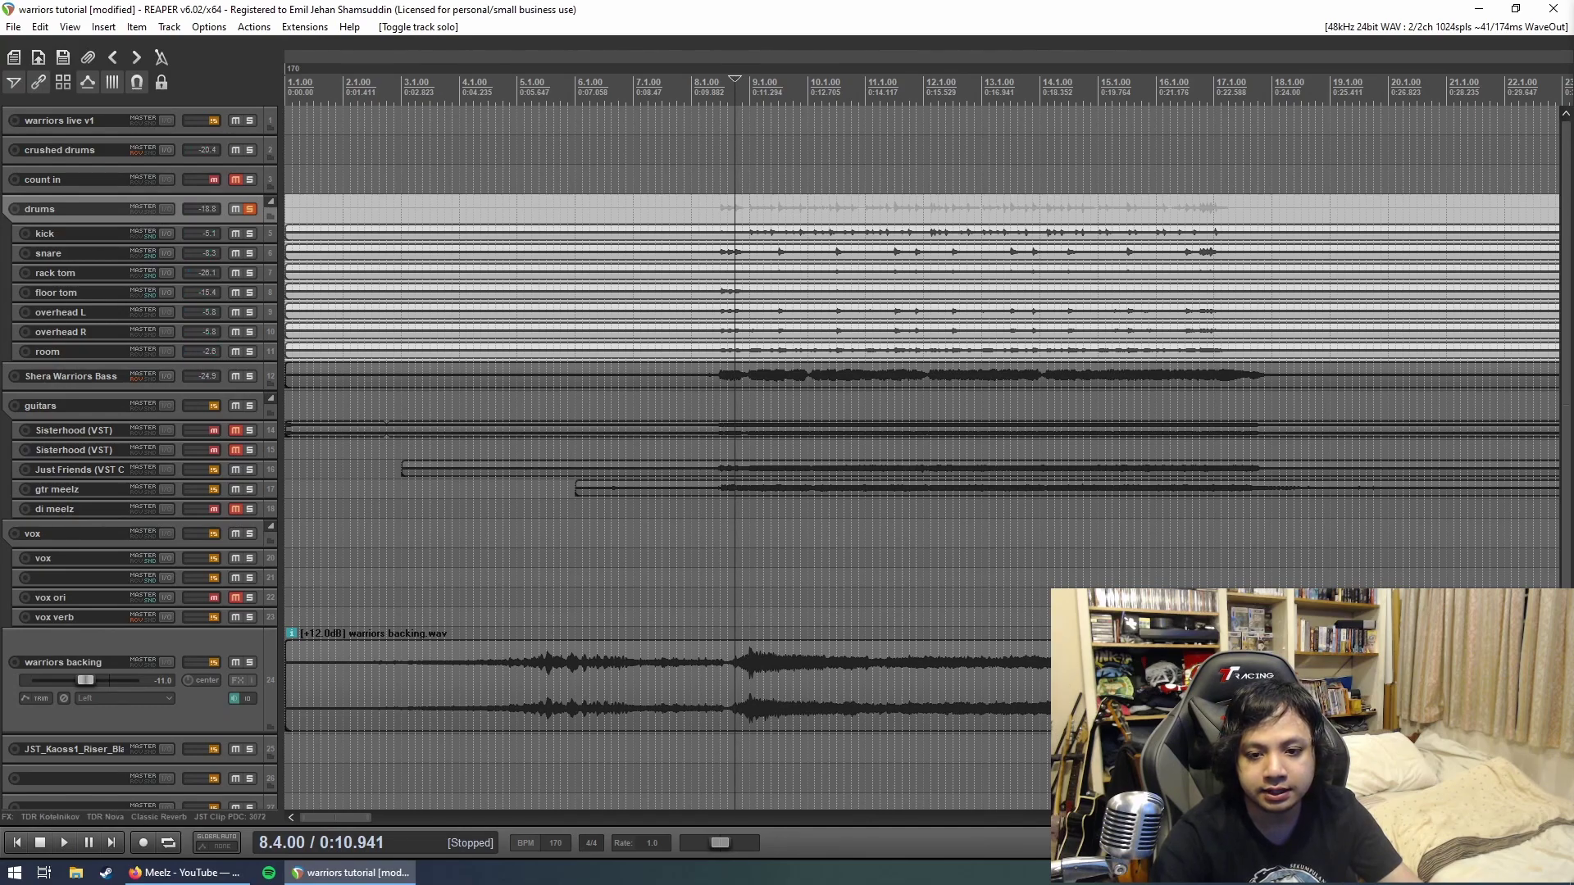
Step: Remove all FX from the drums track and play it back again
{"action": "left_click", "coordinate": [165, 210], "text": "alt"}
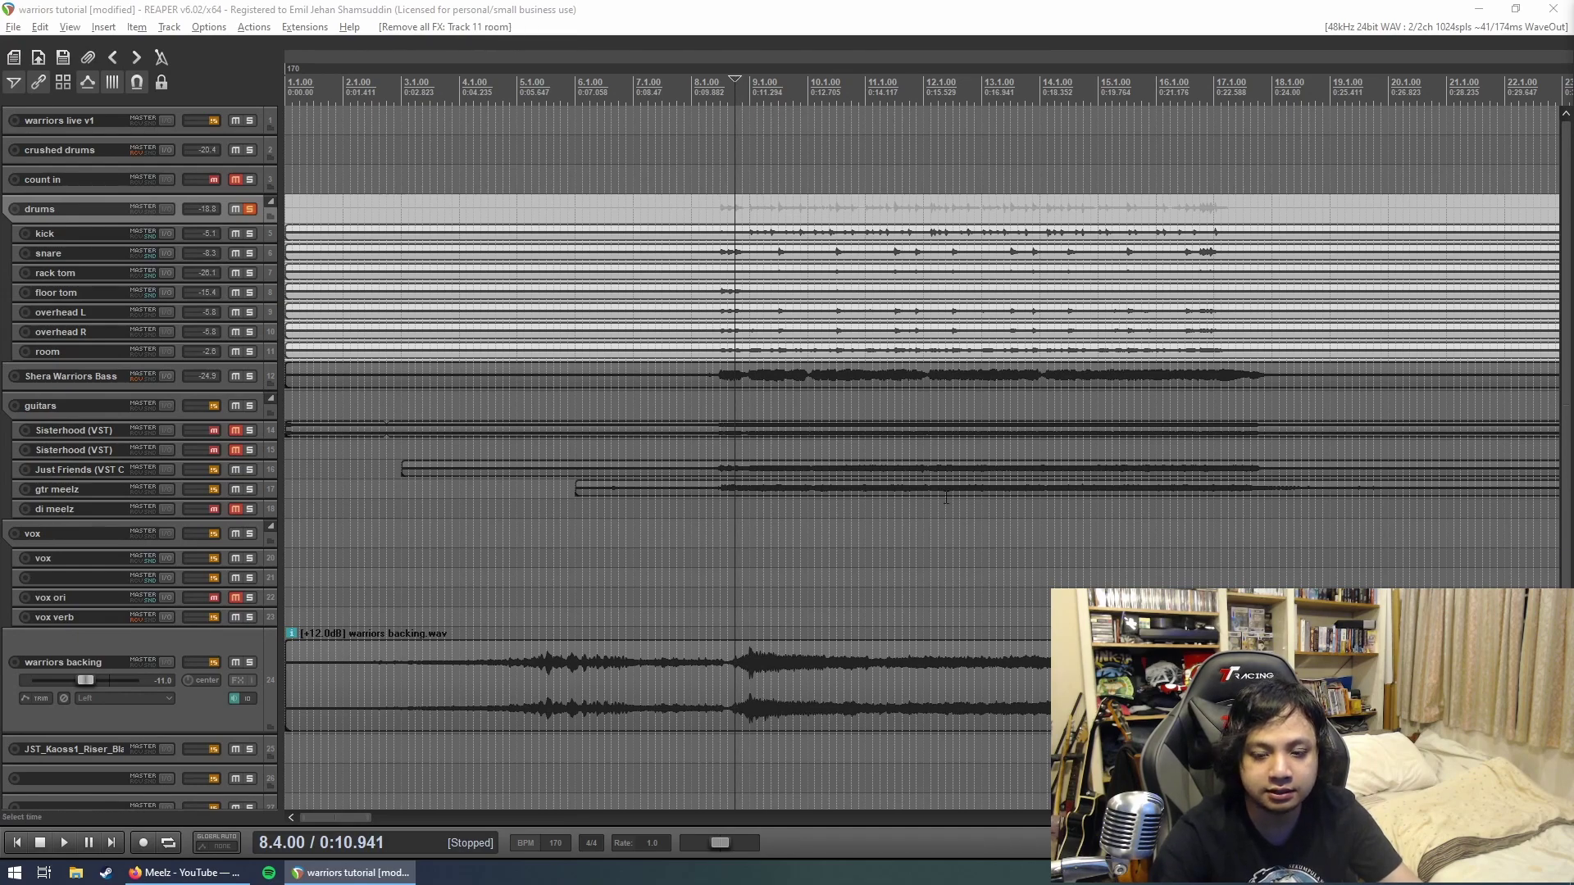
{"action": "key", "text": "space"}
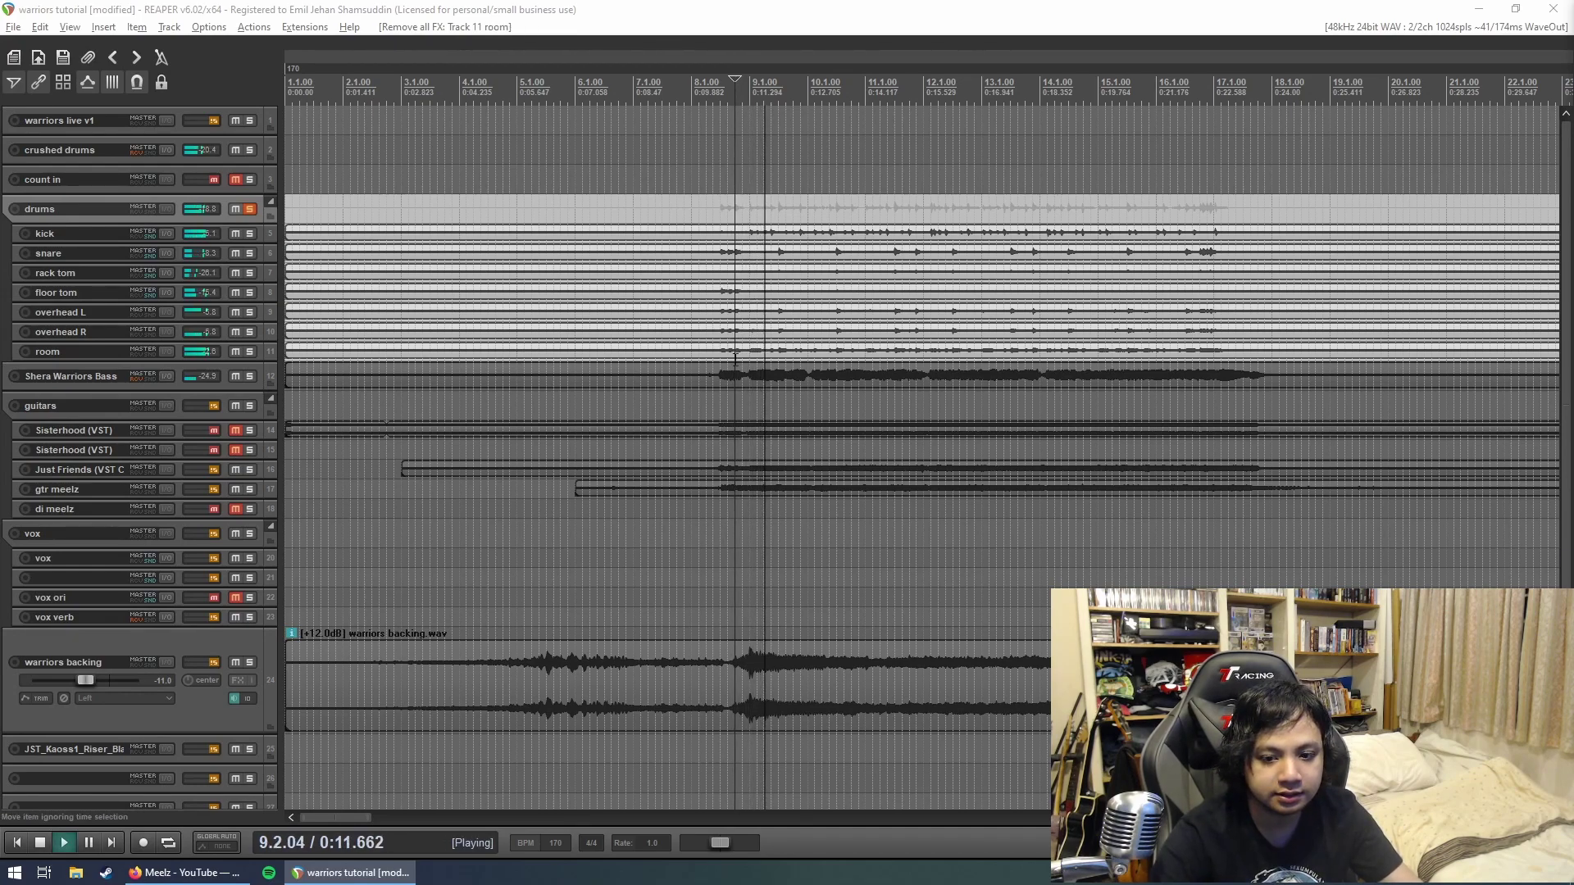
{"action": "scroll", "coordinate": [204, 208], "scroll_direction": "up", "scroll_amount": 2}
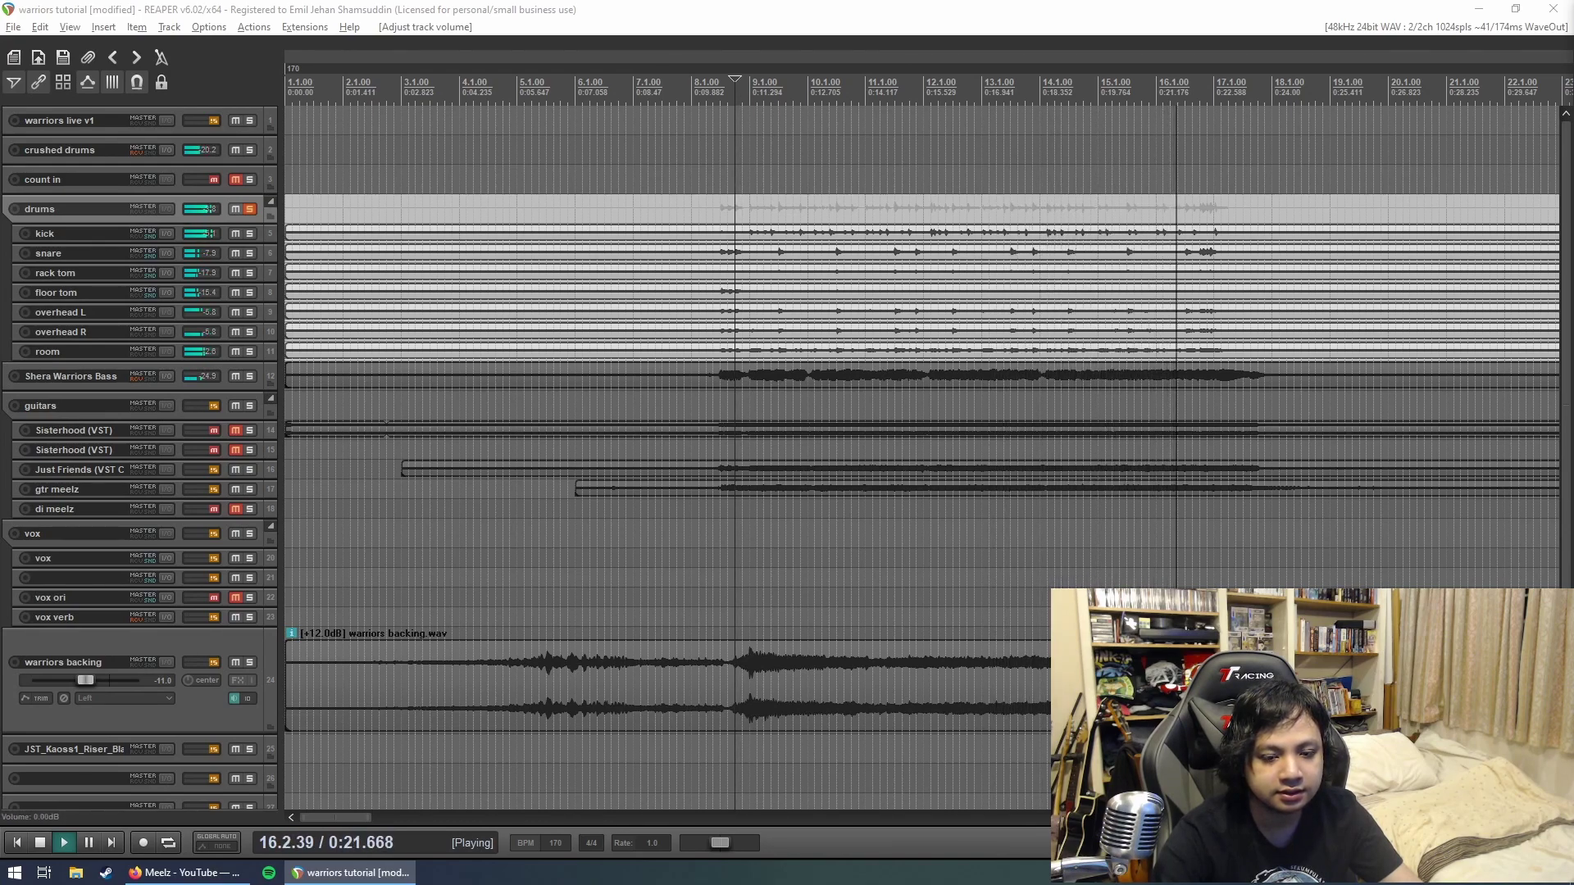
{"action": "key", "text": "space"}
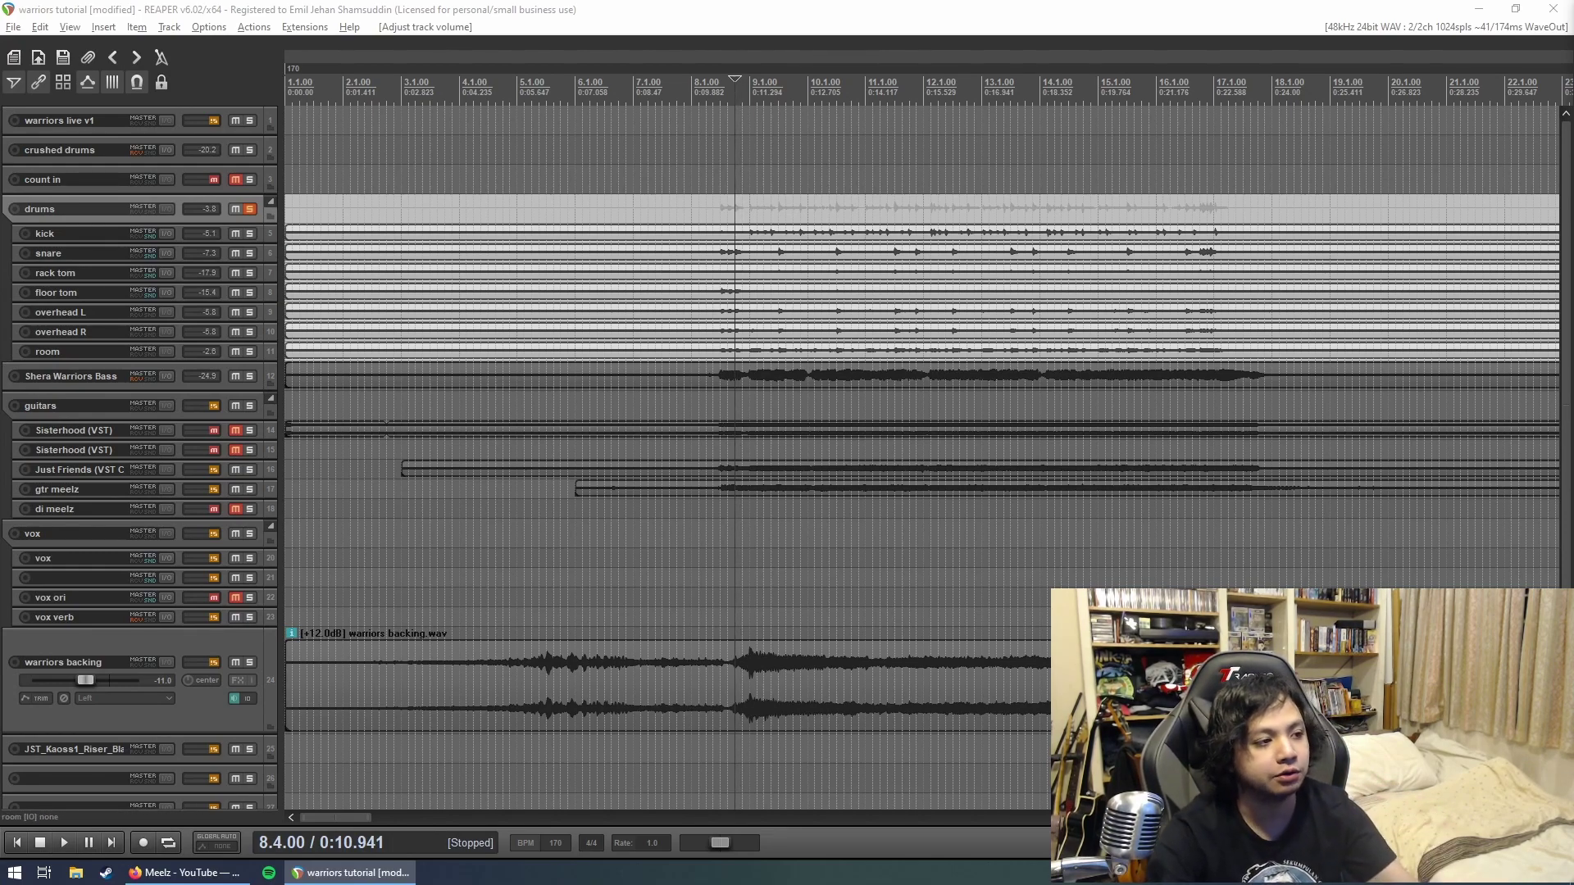
{"action": "left_click", "coordinate": [249, 211]}
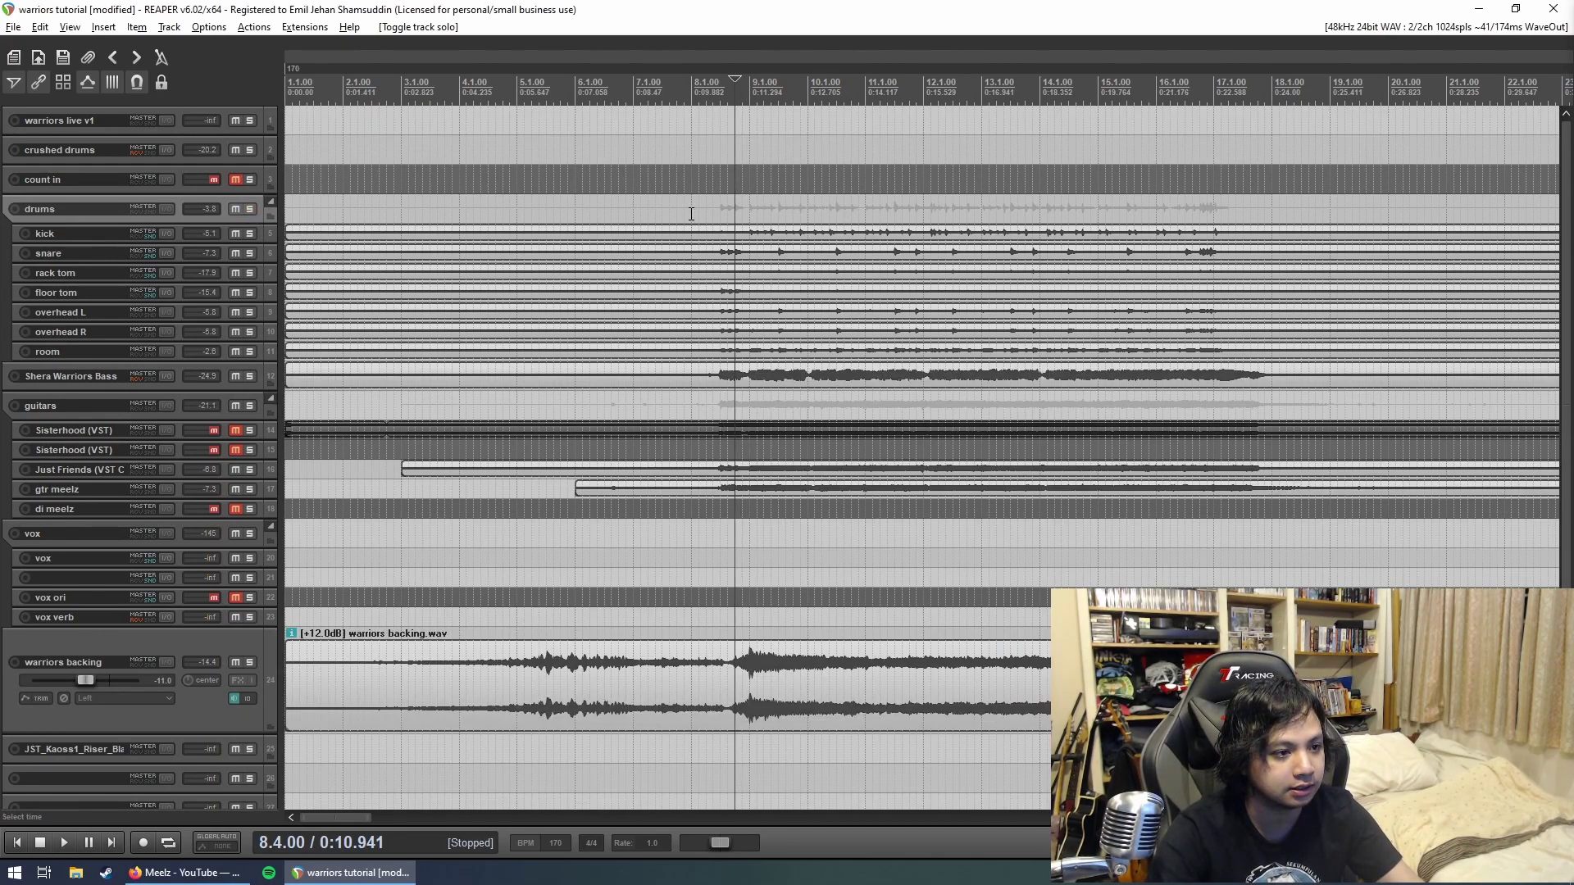
{"action": "left_click", "coordinate": [720, 210]}
{"action": "key", "text": "space"}
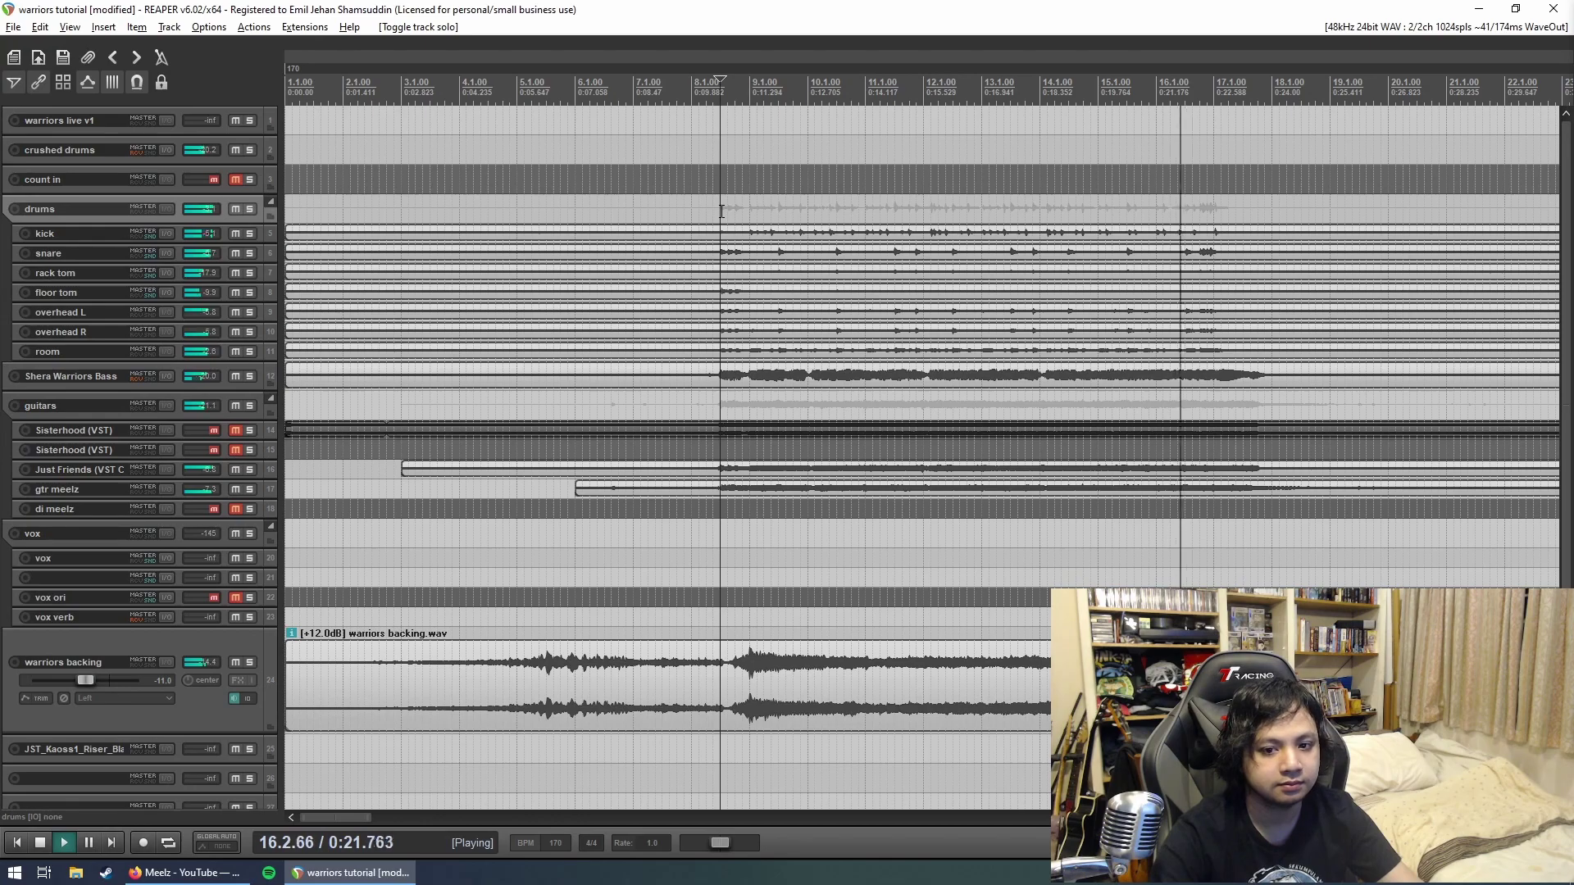
{"action": "key", "text": "space"}
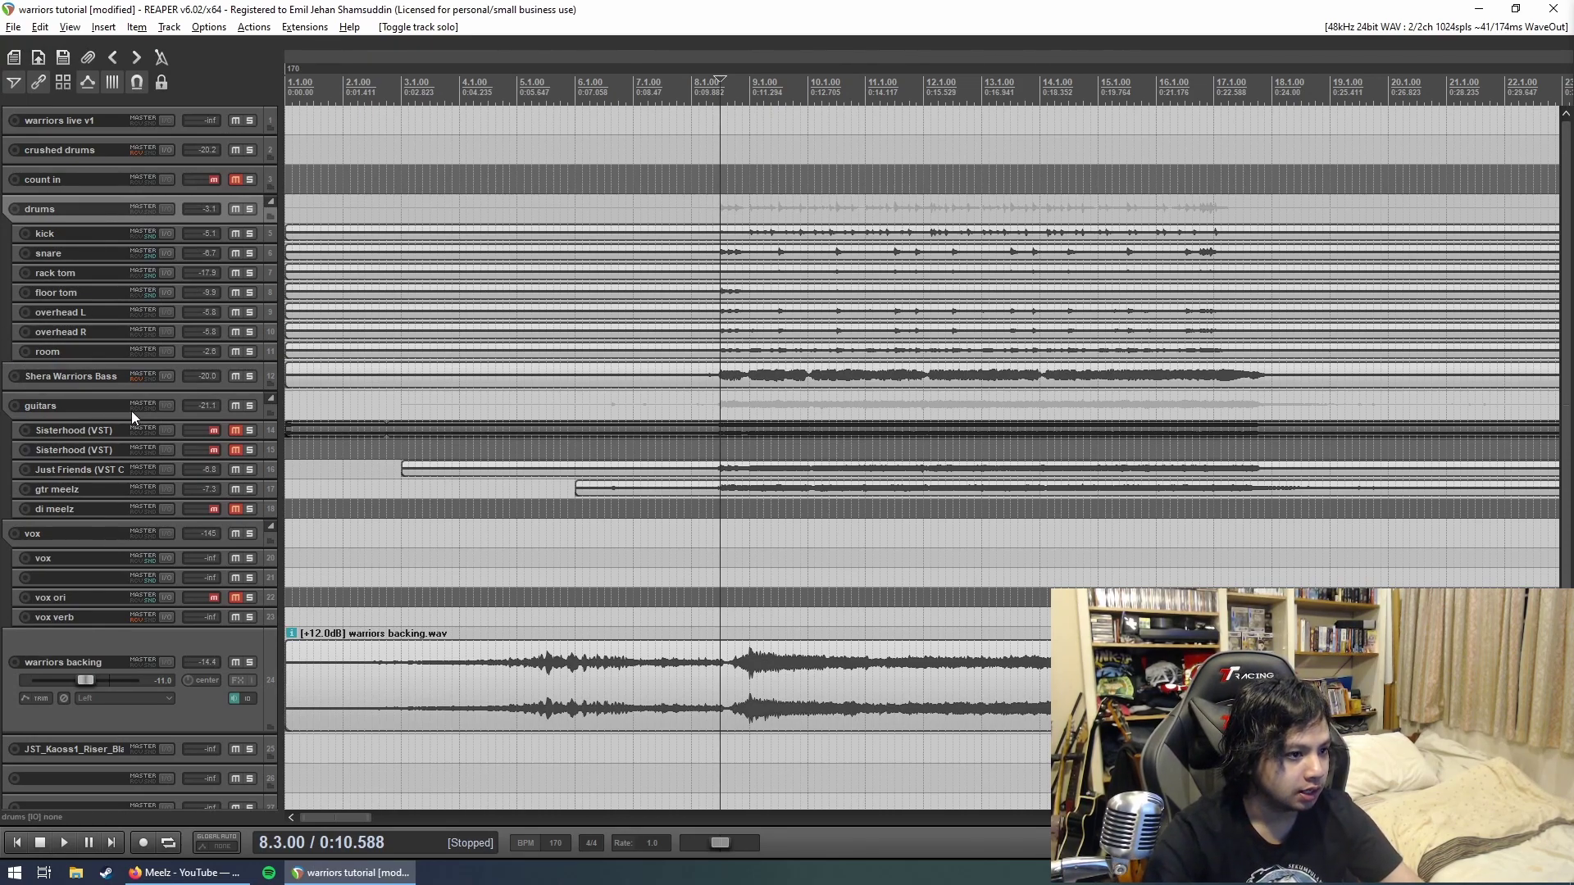
{"action": "scroll", "coordinate": [541, 464], "scroll_direction": "down", "scroll_amount": 4}
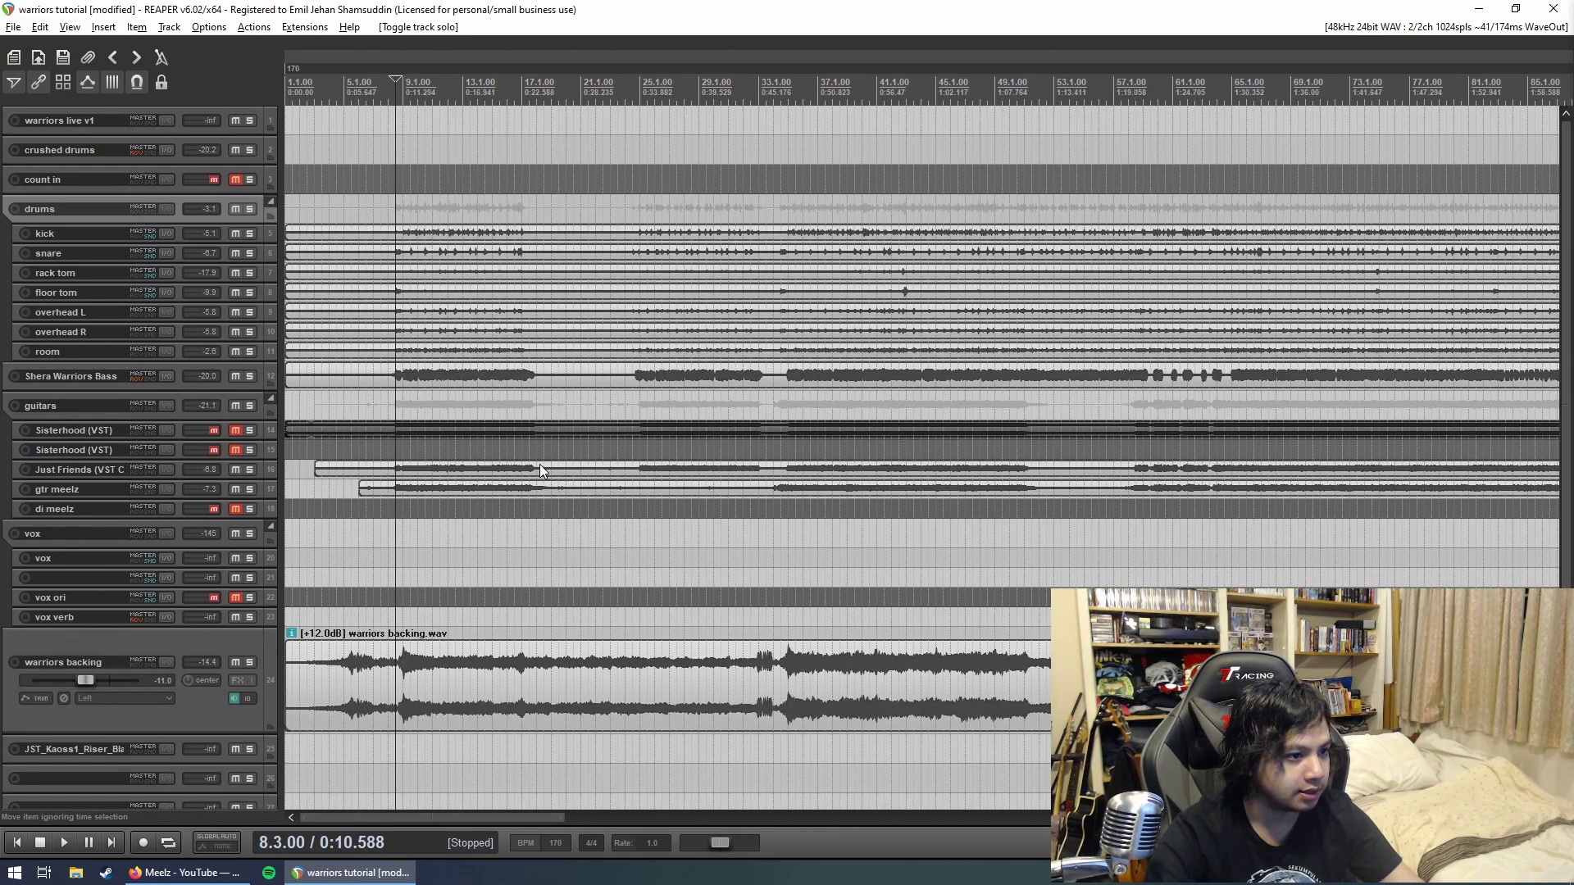
{"action": "scroll", "coordinate": [541, 464], "scroll_direction": "up", "scroll_amount": 2}
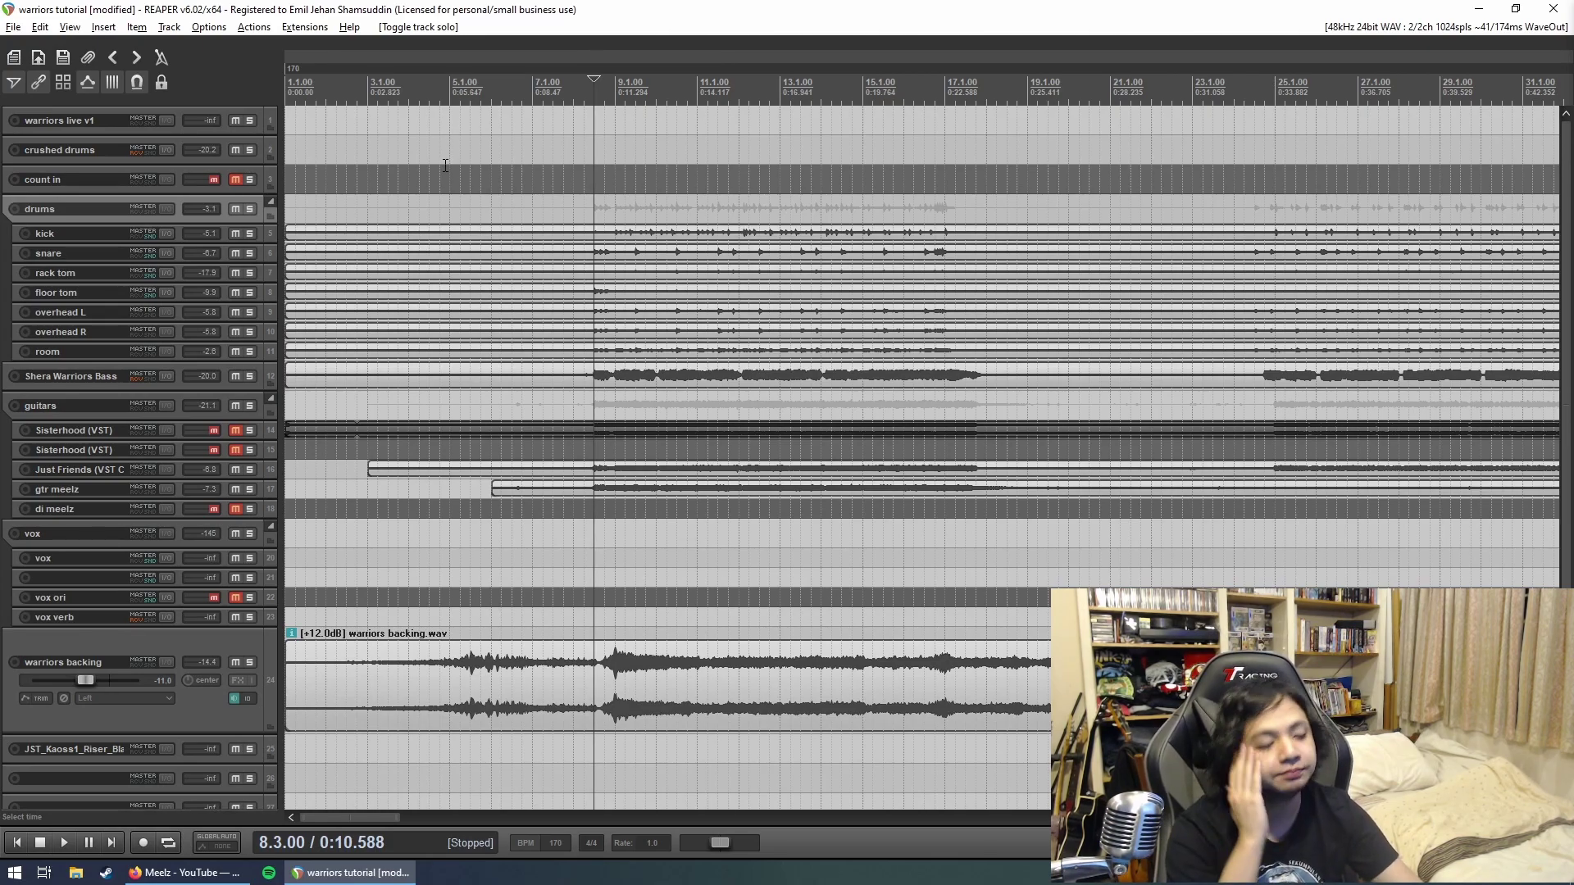
Step: Turn on solo for both the kick and snare tracks
{"action": "left_click", "coordinate": [251, 235]}
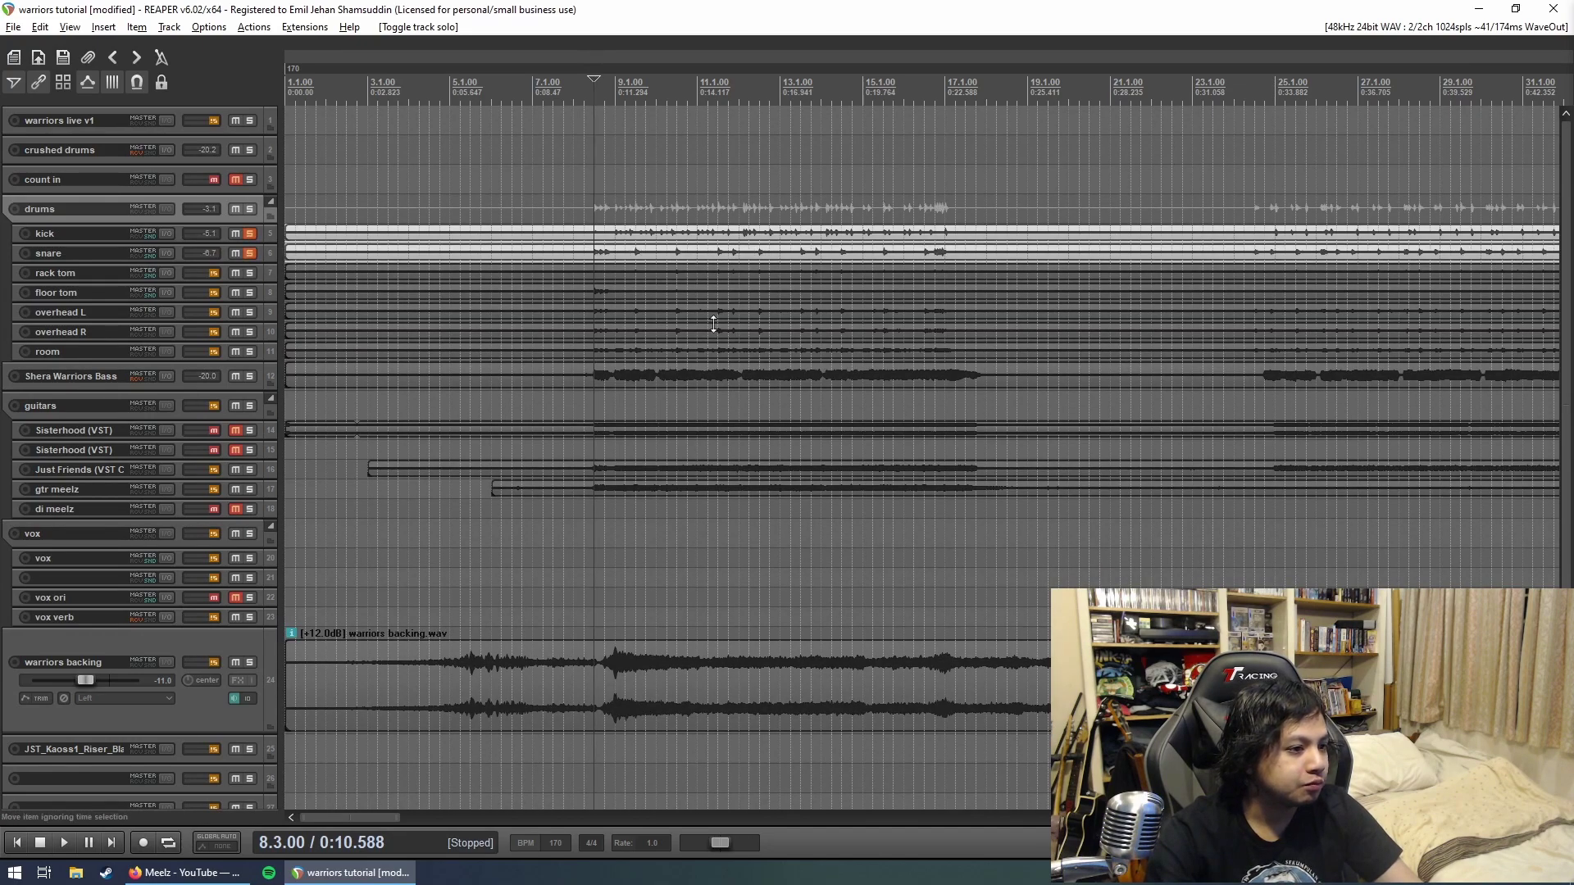
{"action": "scroll", "coordinate": [876, 451], "scroll_direction": "up", "scroll_amount": 2}
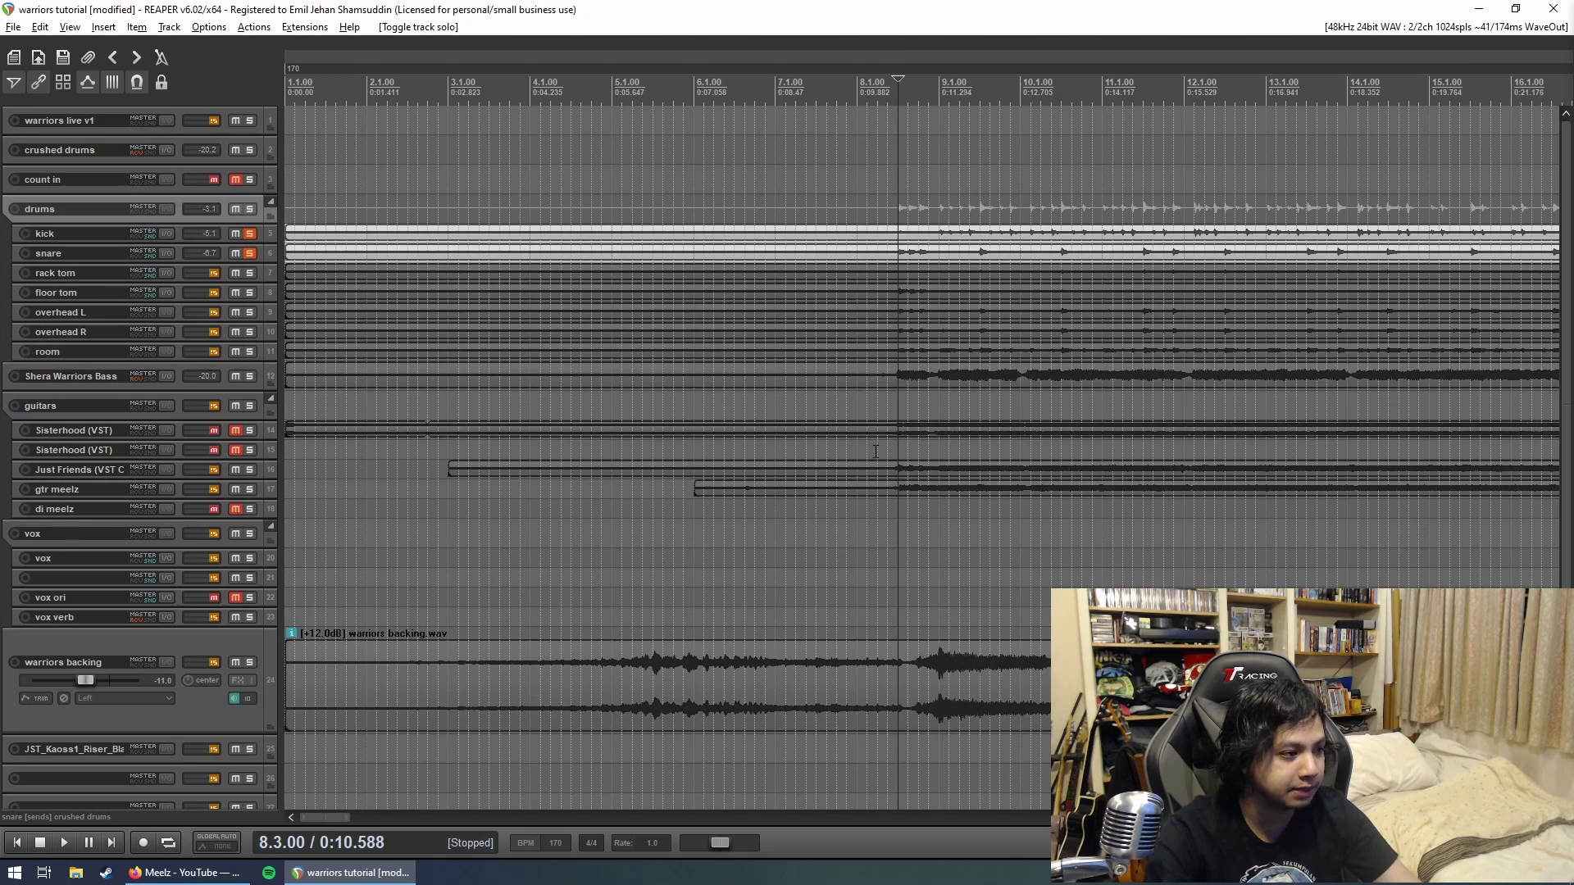
{"action": "scroll", "coordinate": [876, 451], "scroll_direction": "down", "scroll_amount": 1}
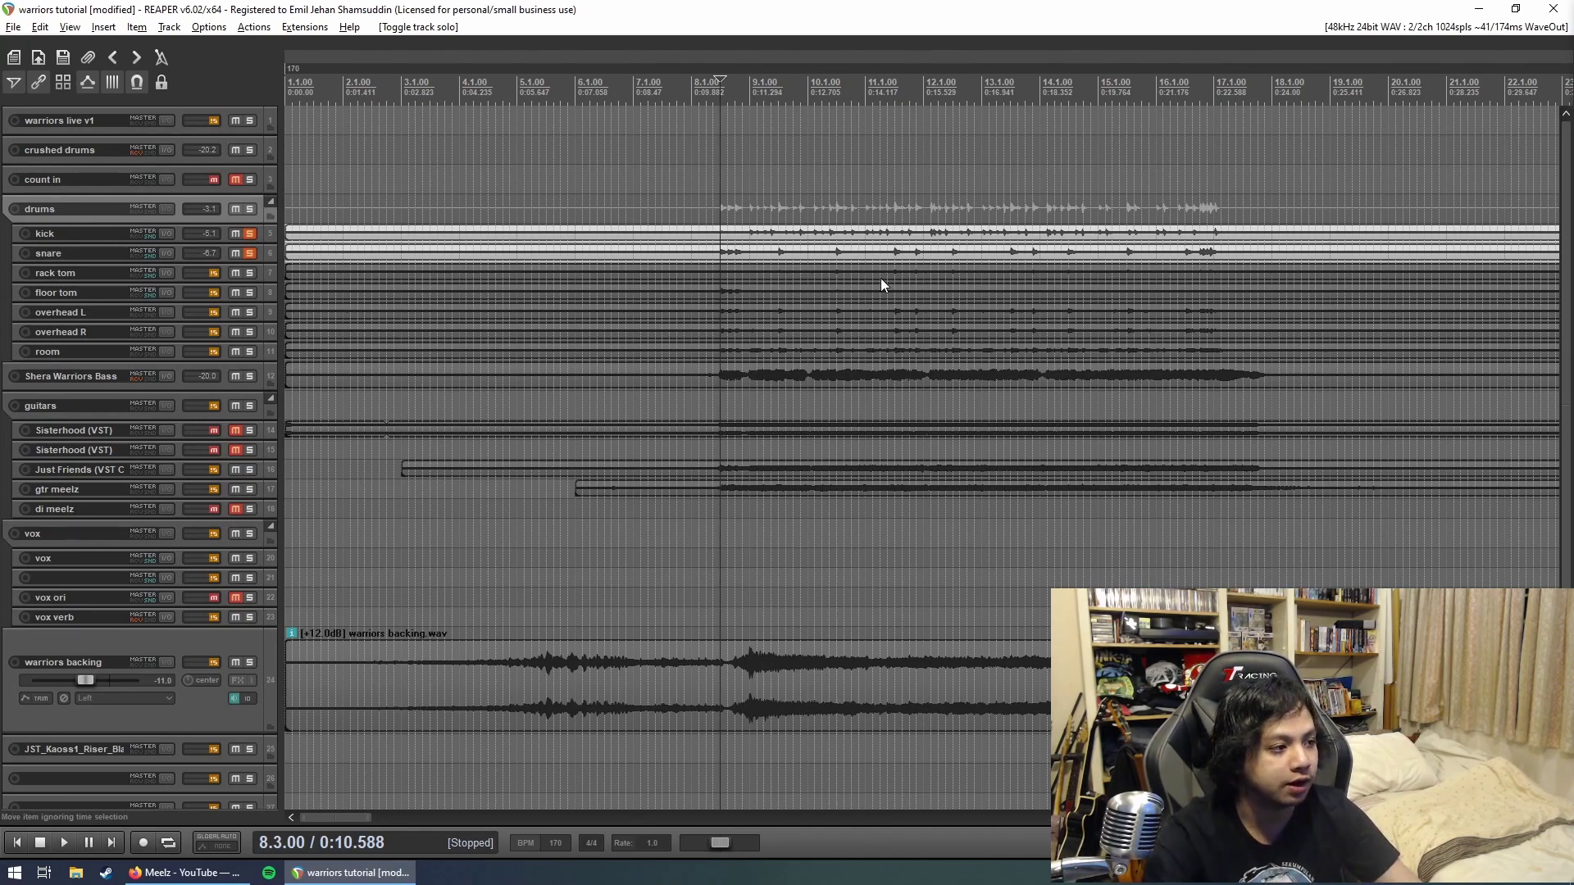
Step: Drag the kick lane taller during a soloed kick-and-snare playback pass
{"action": "key", "text": "space"}
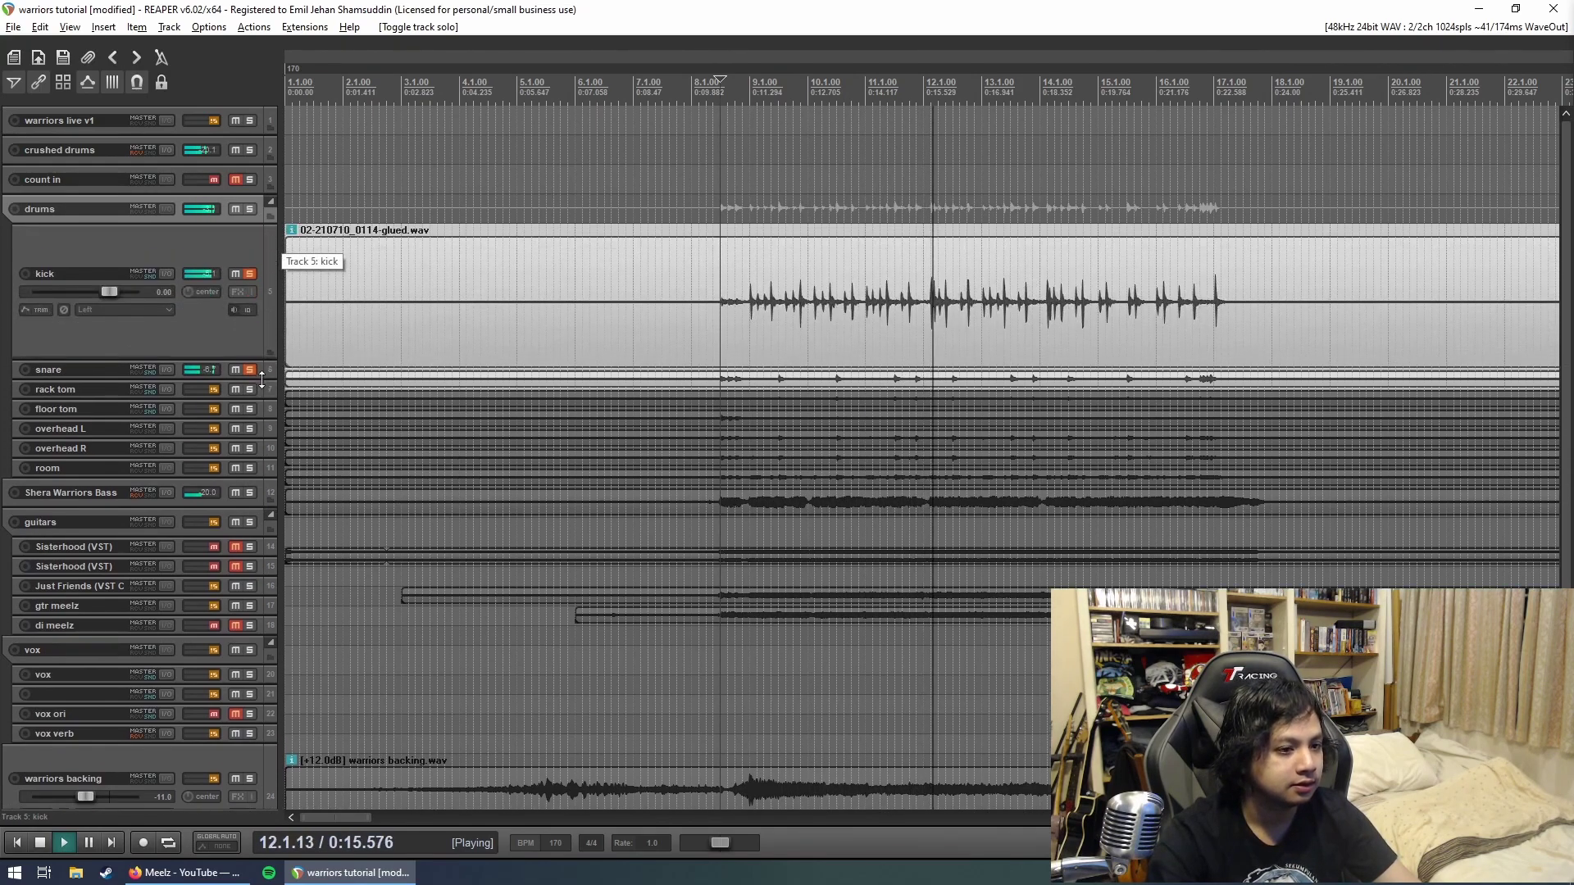
{"action": "mouse_move", "coordinate": [273, 242]}
{"action": "left_mouse_down"}
{"action": "mouse_move", "coordinate": [252, 456]}
{"action": "mouse_move", "coordinate": [369, 671]}
{"action": "left_mouse_up"}
{"action": "key", "text": "space"}
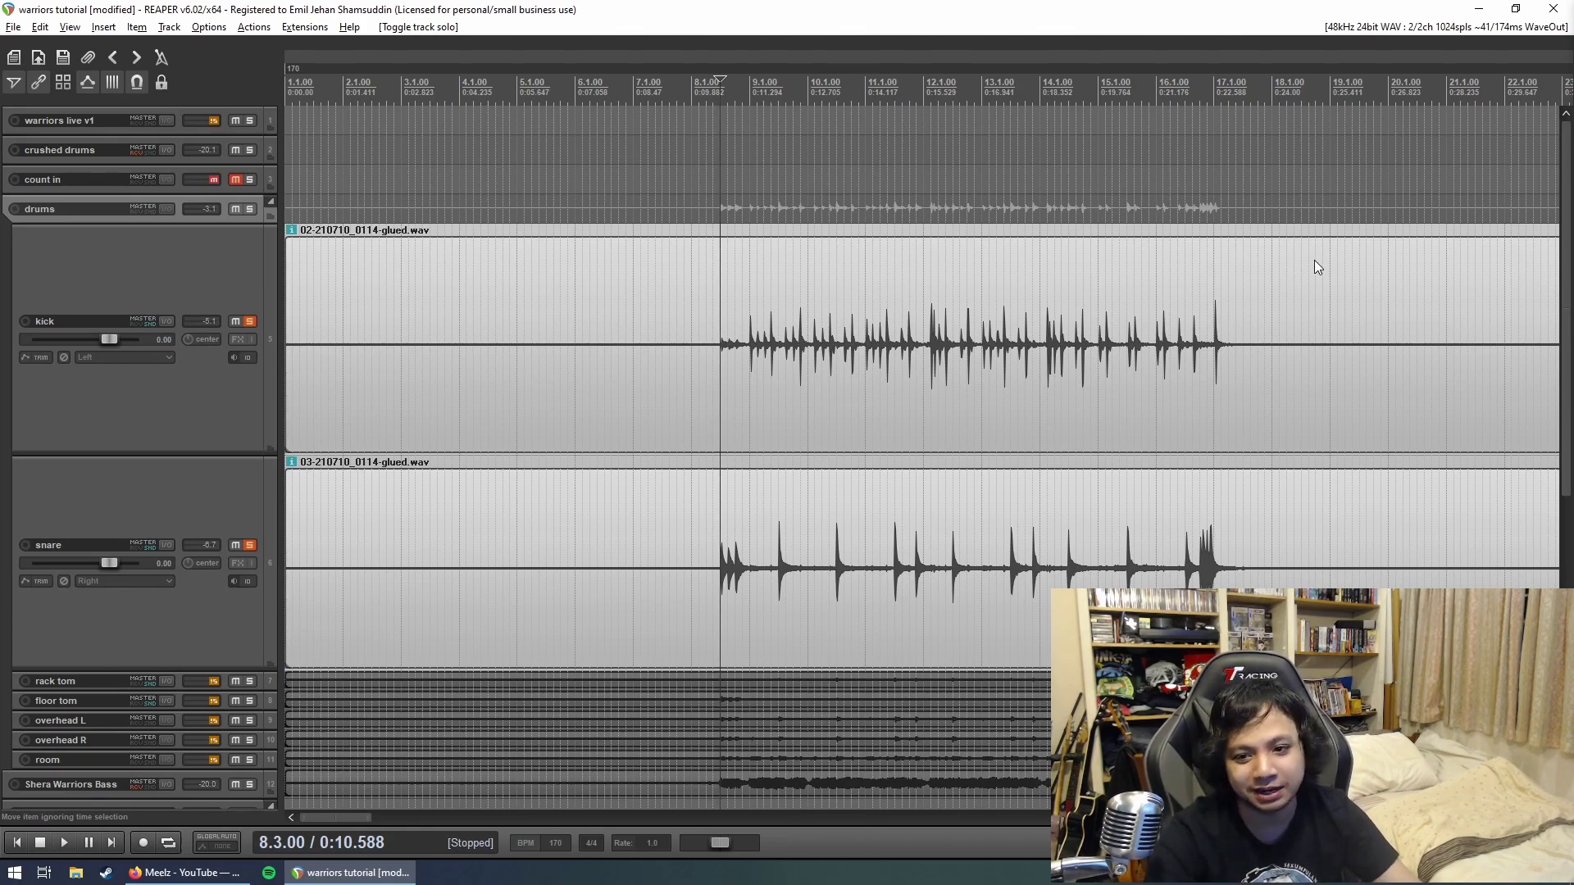
{"action": "key", "text": "alt+Tab"}
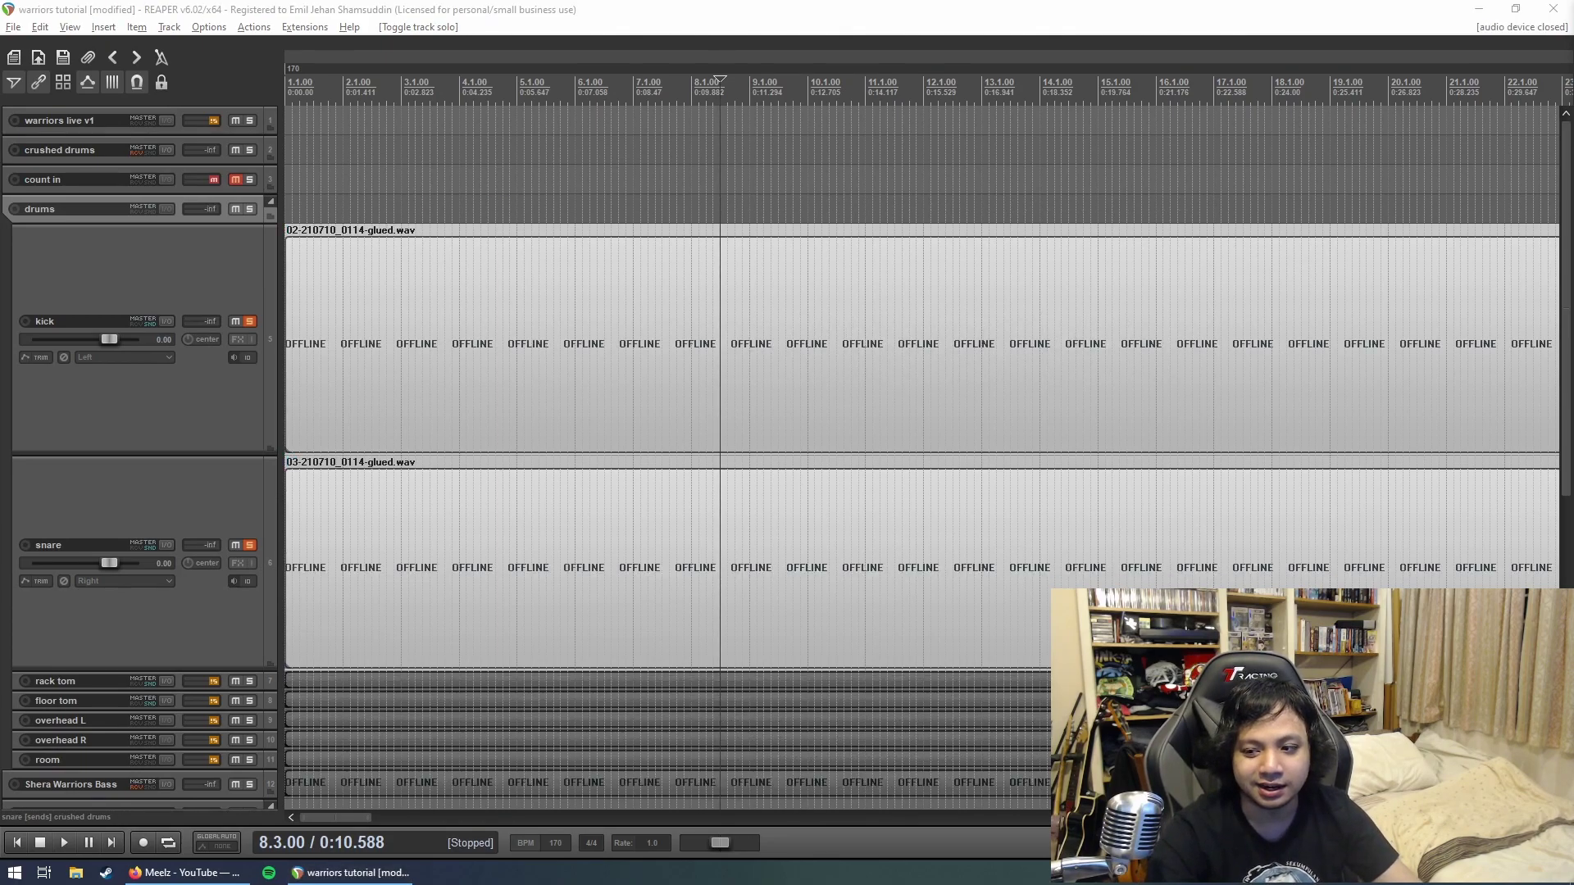
Step: Add a taller new track under drums and load the drumshotz ad2 FX chain
{"action": "left_click", "coordinate": [990, 10]}
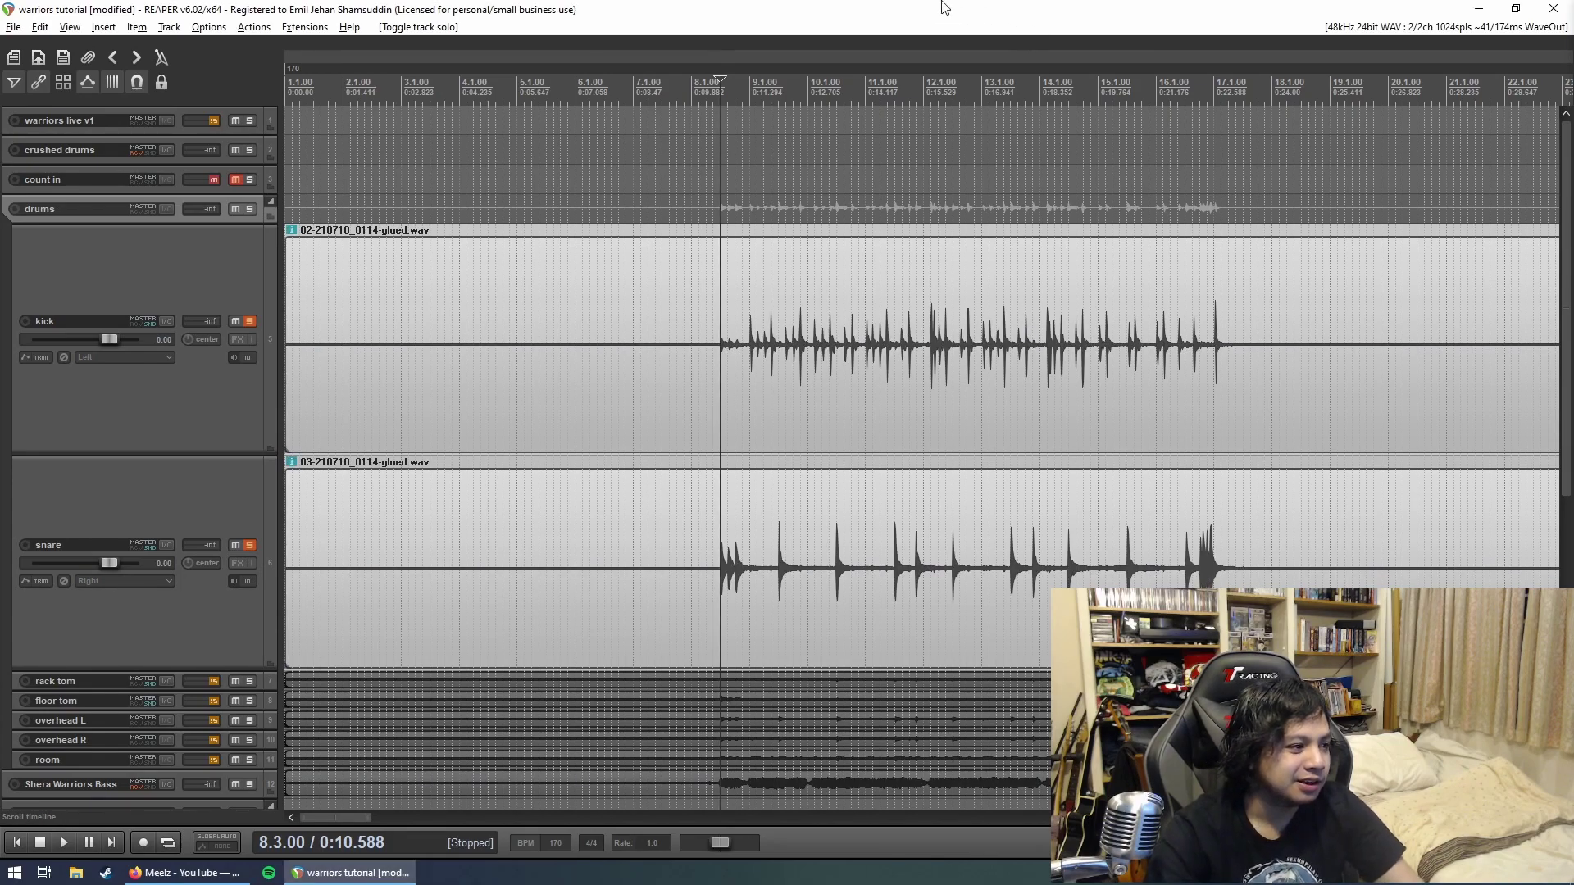
{"action": "key", "text": "ctrl+t"}
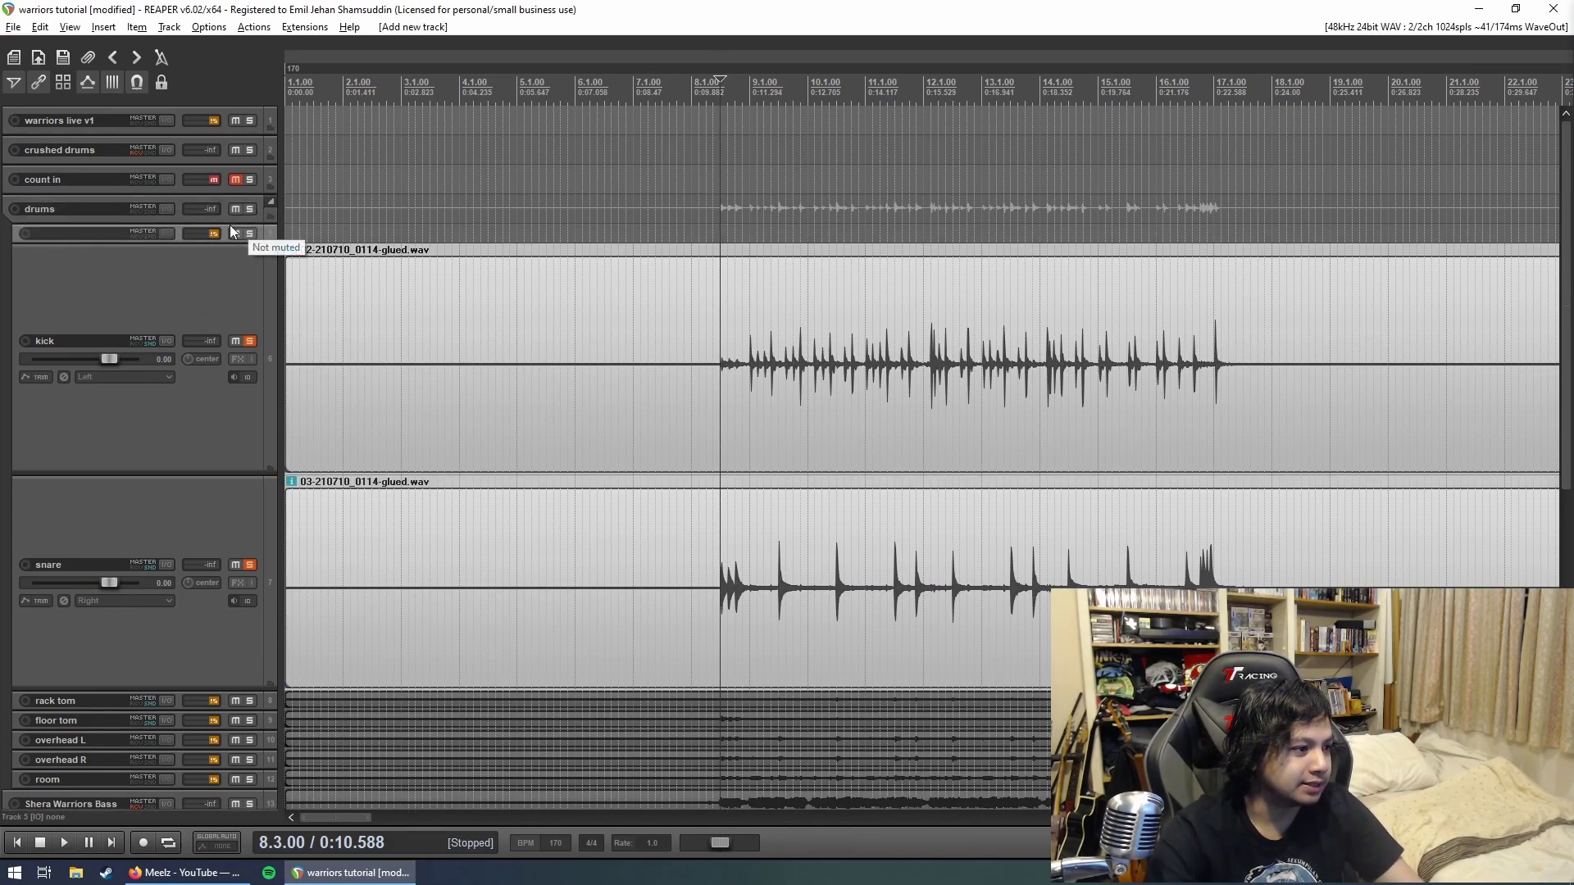
{"action": "left_click_drag", "start_coordinate": [254, 257], "coordinate": [255, 360]}
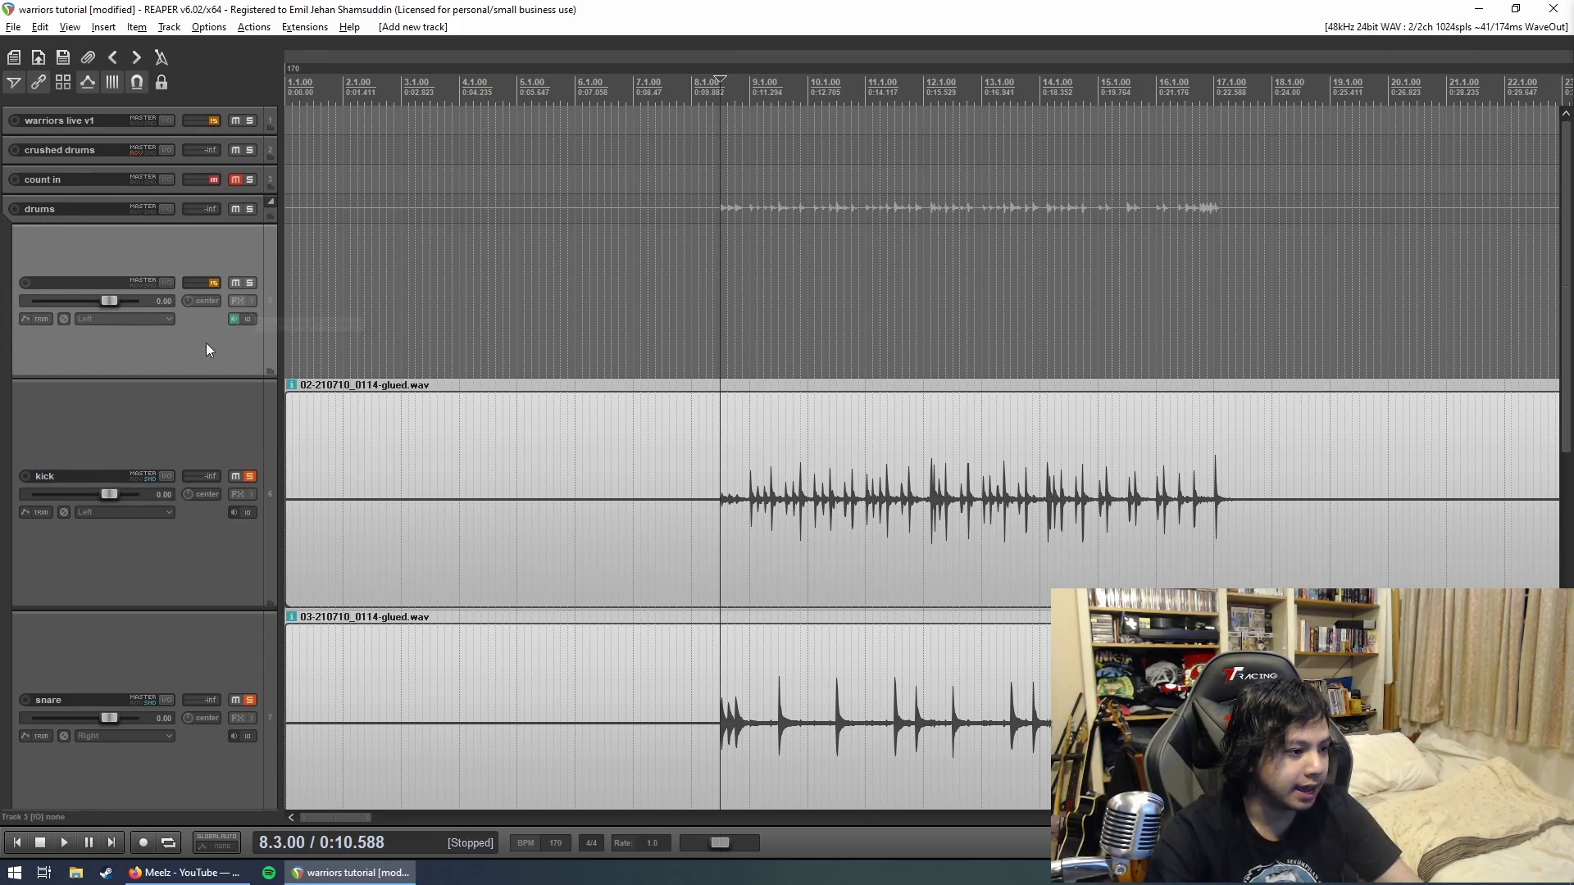
{"action": "right_click", "coordinate": [234, 305]}
{"action": "mouse_move", "coordinate": [296, 392]}
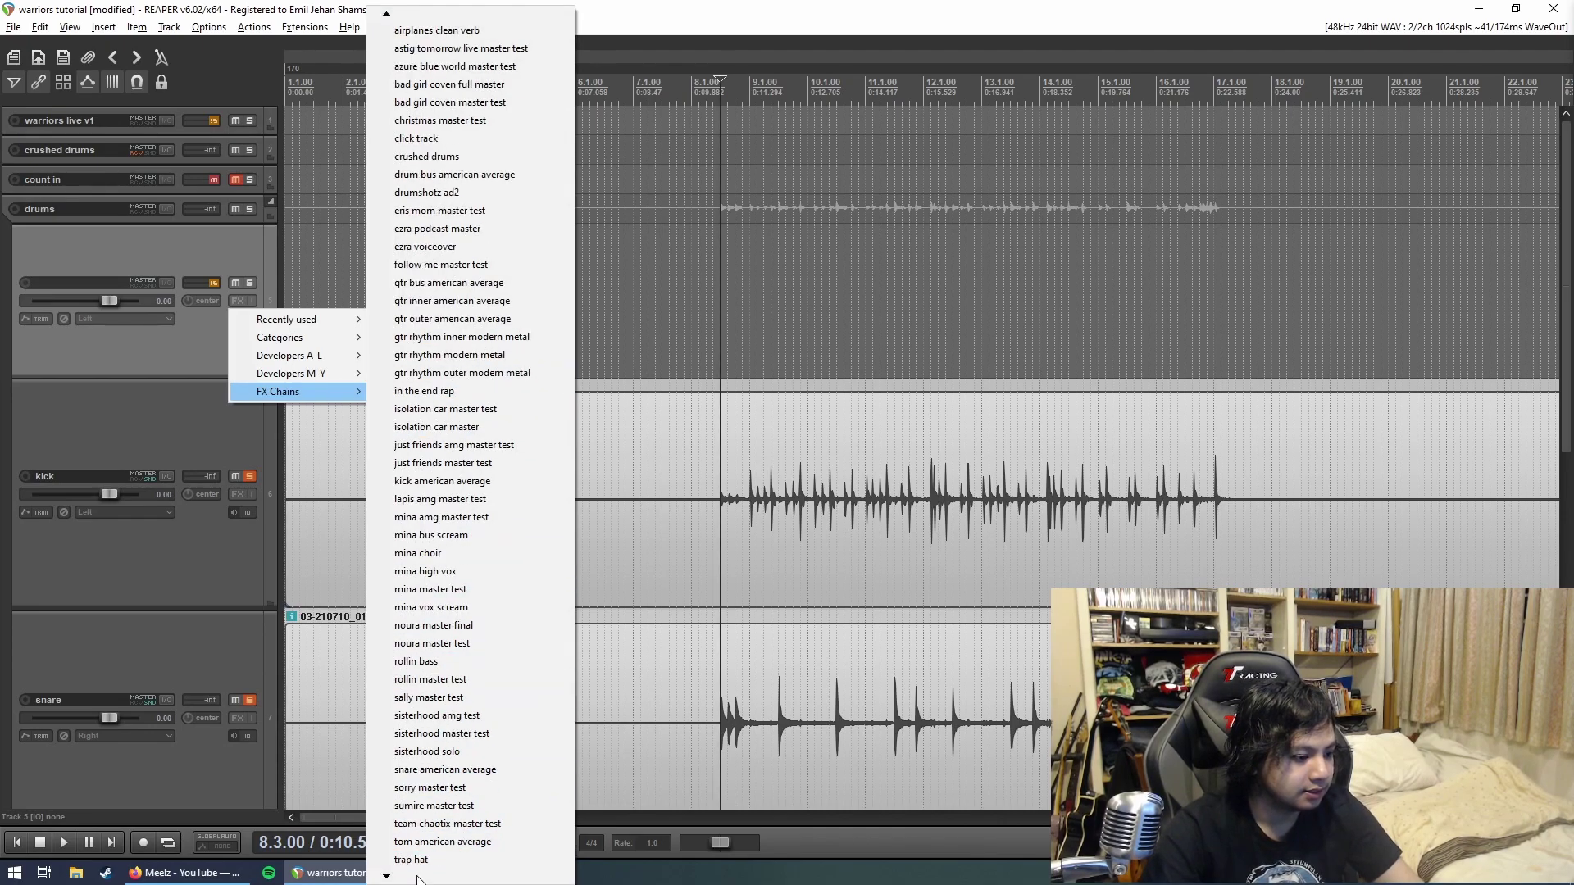
{"action": "mouse_move", "coordinate": [386, 875]}
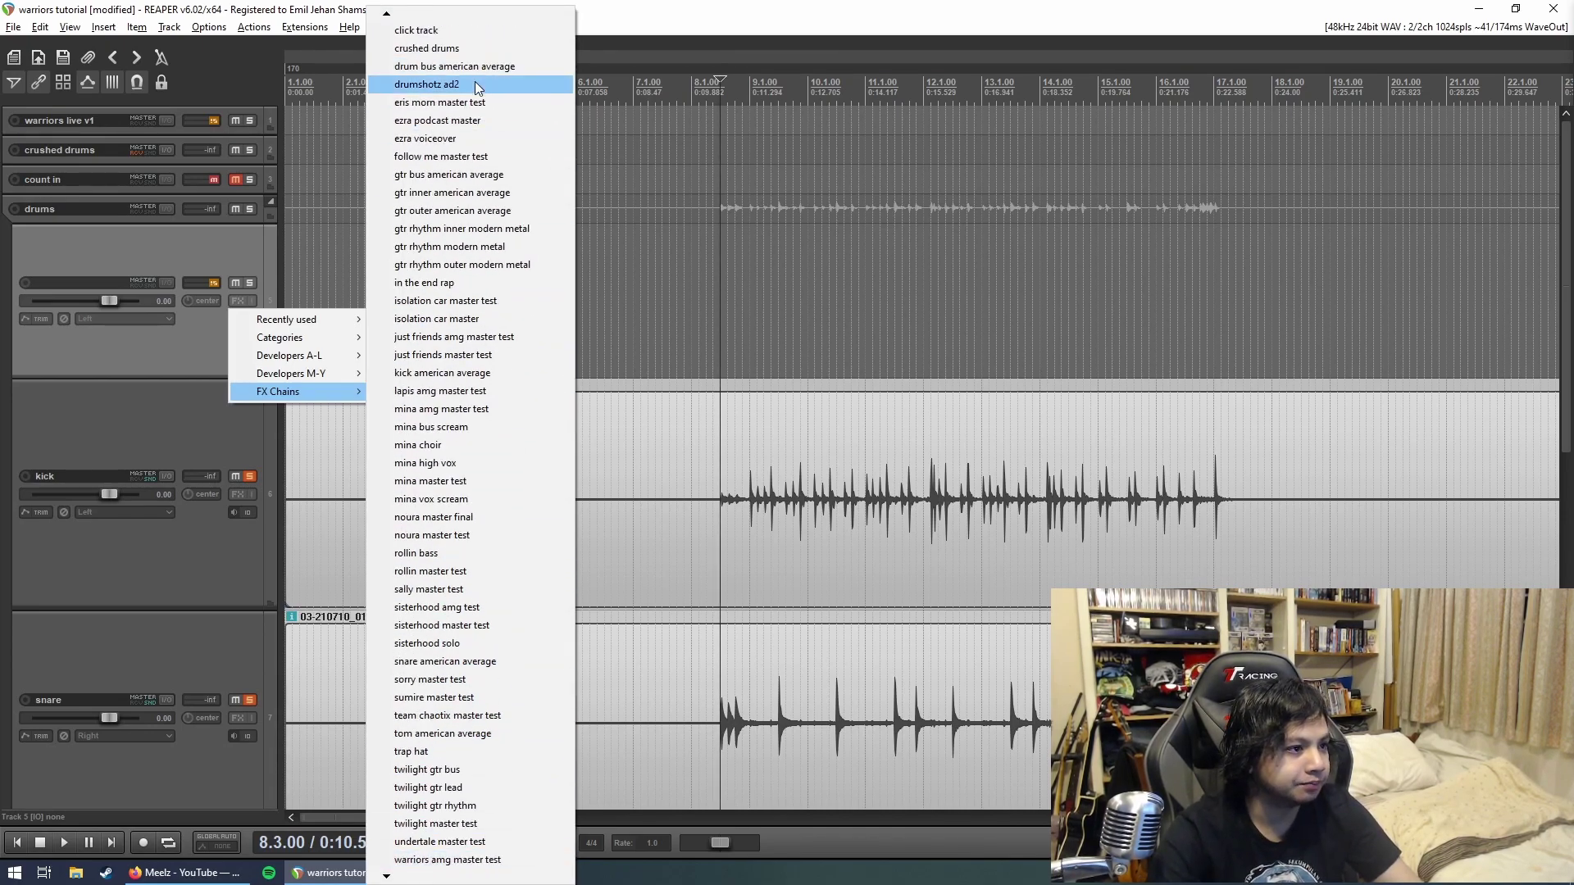
{"action": "left_click", "coordinate": [476, 87]}
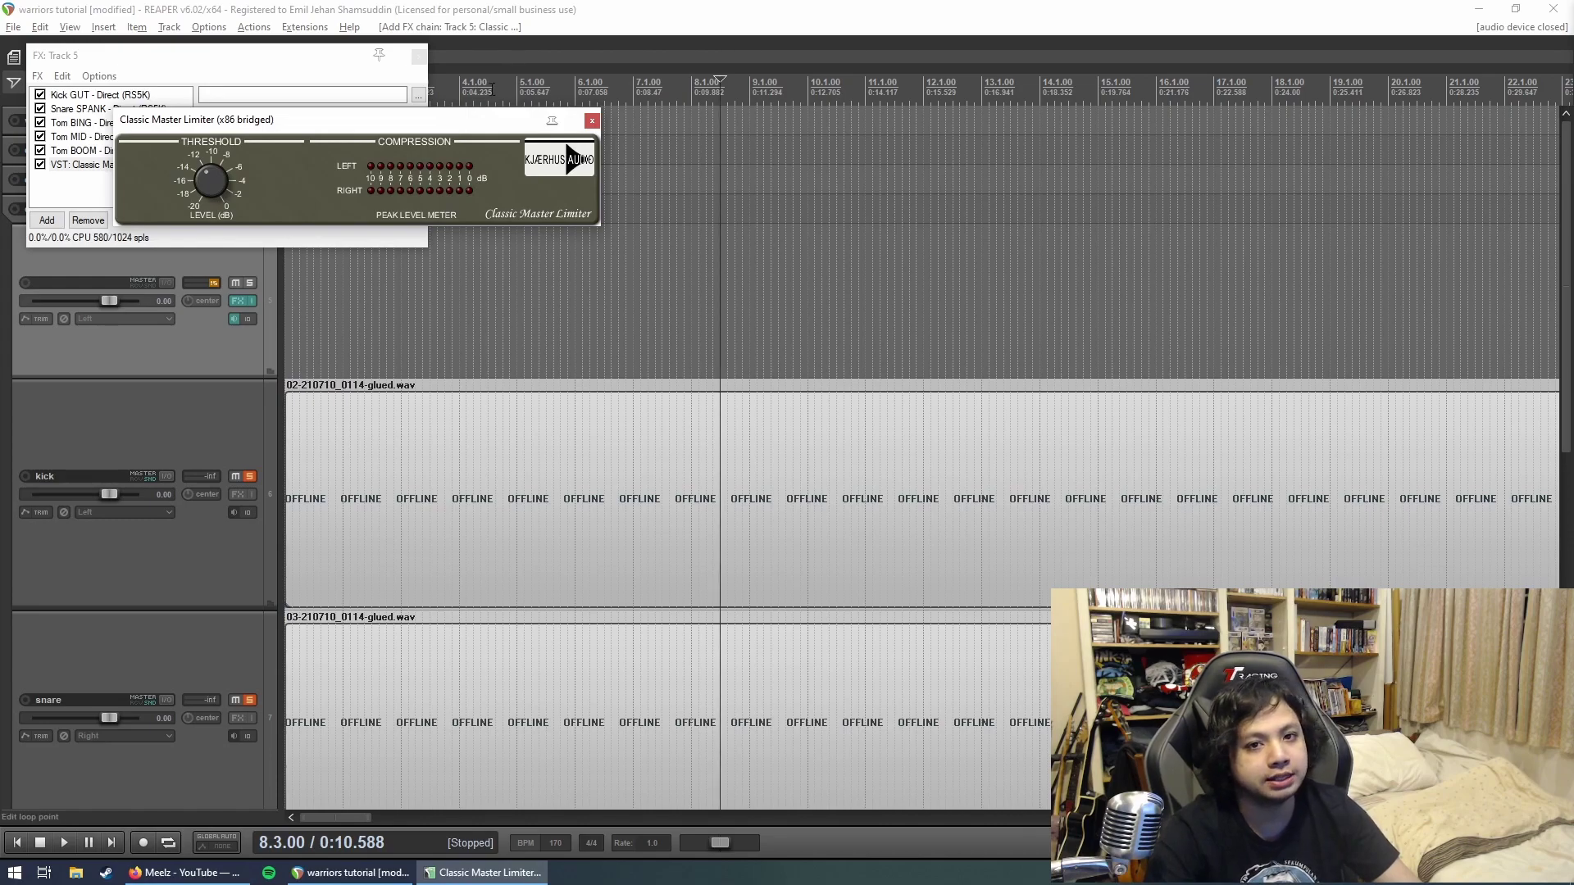
{"action": "left_click", "coordinate": [592, 122]}
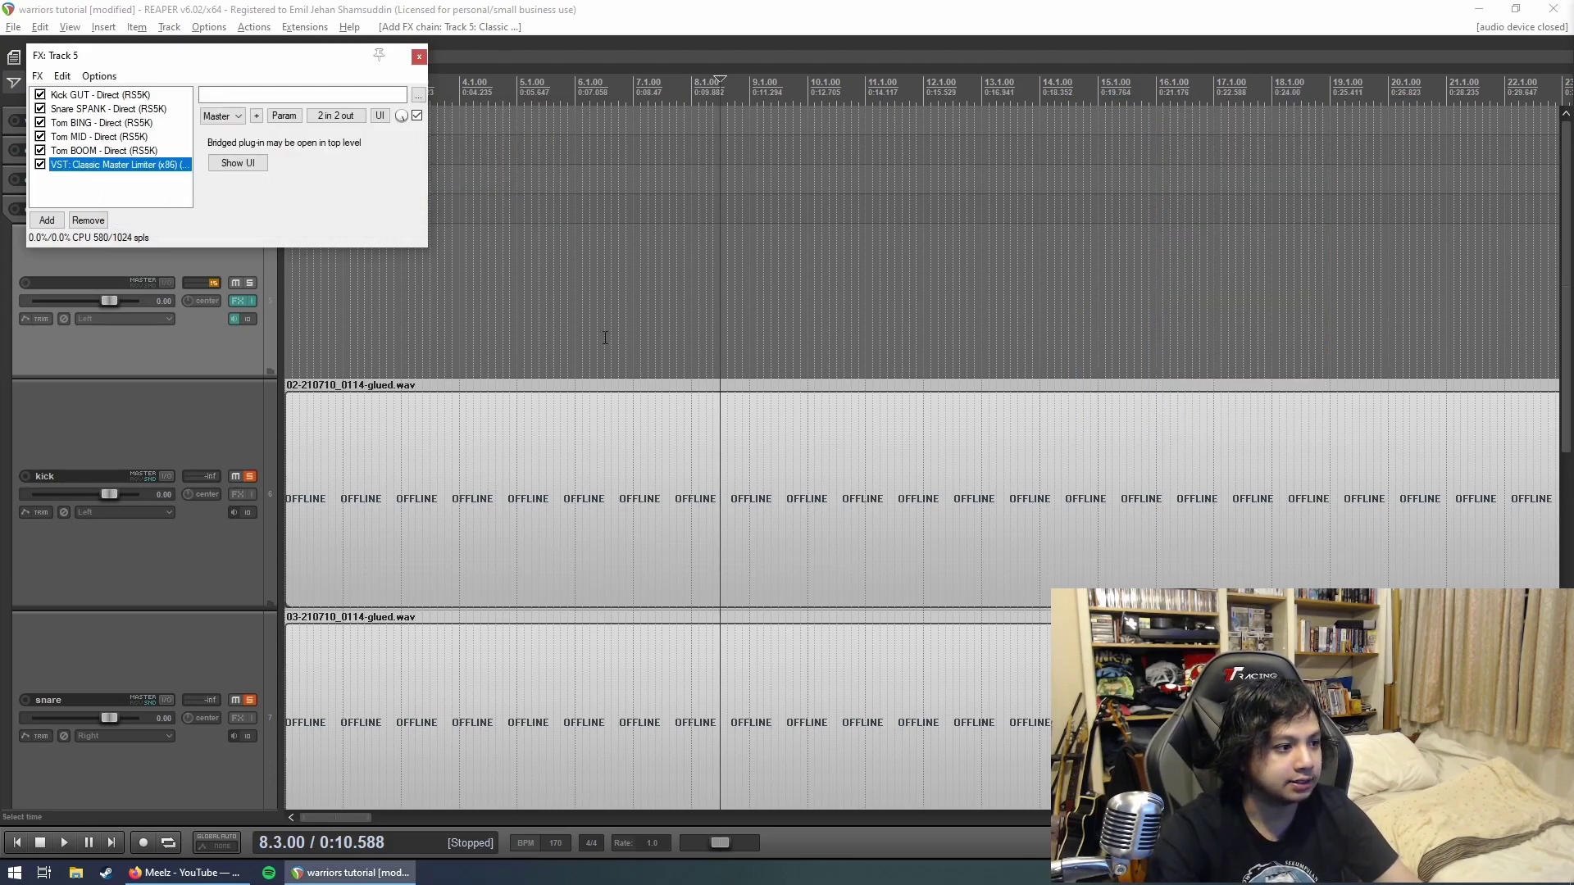
Step: Insert a new MIDI item and preview the Snare SPANK note in the editor
{"action": "left_click", "coordinate": [104, 26]}
{"action": "left_click", "coordinate": [136, 77]}
{"action": "left_click", "coordinate": [94, 394]}
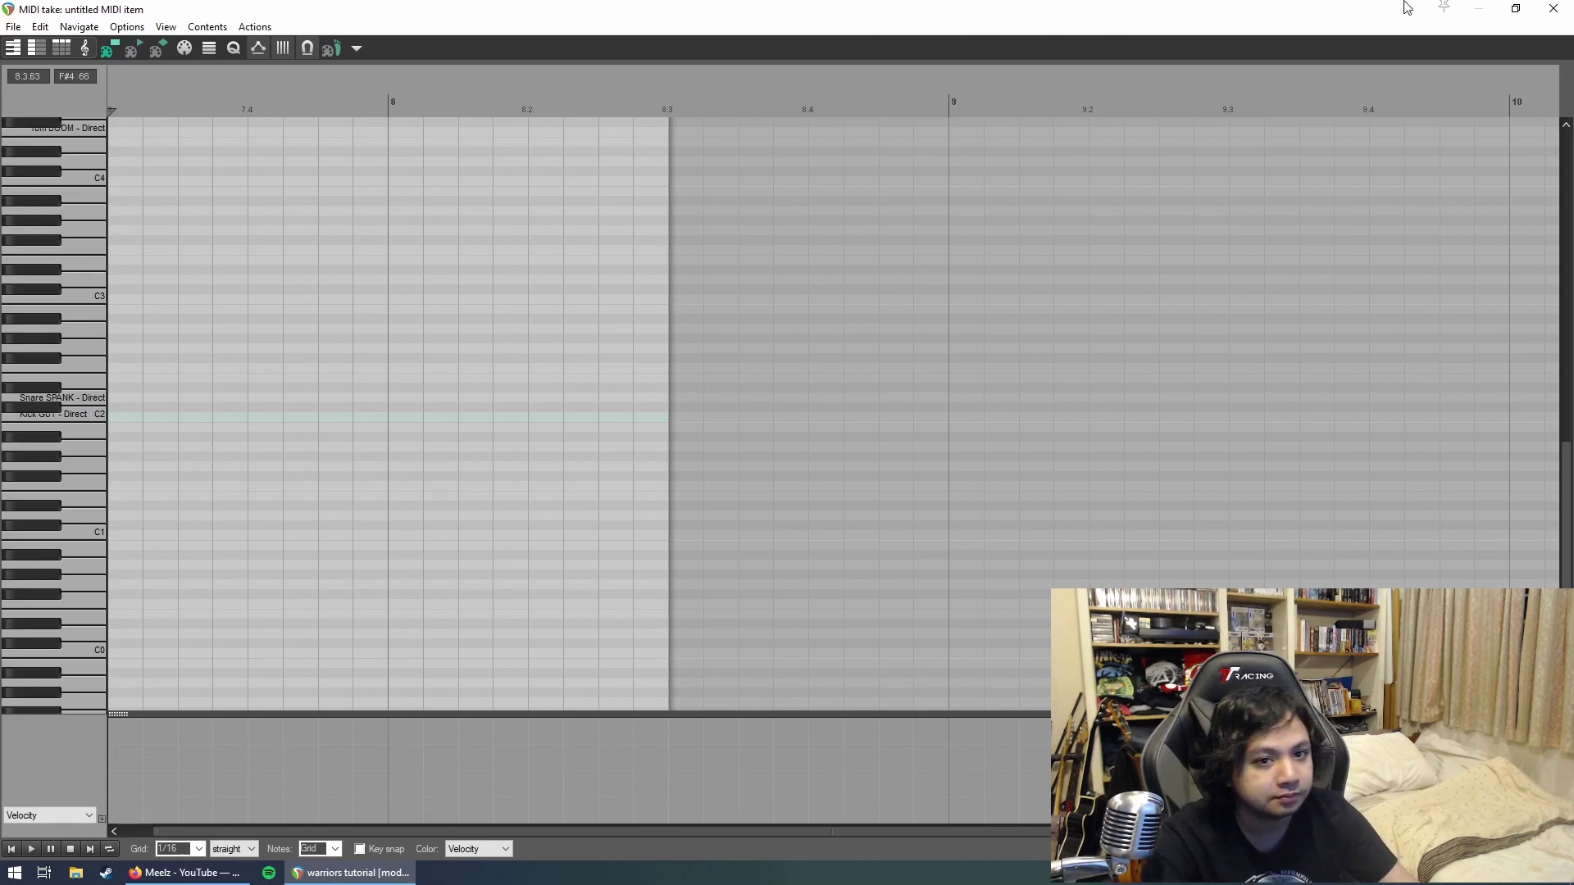
Step: Close the MIDI editor and select the empty untitled MIDI item
{"action": "left_click", "coordinate": [1552, 15]}
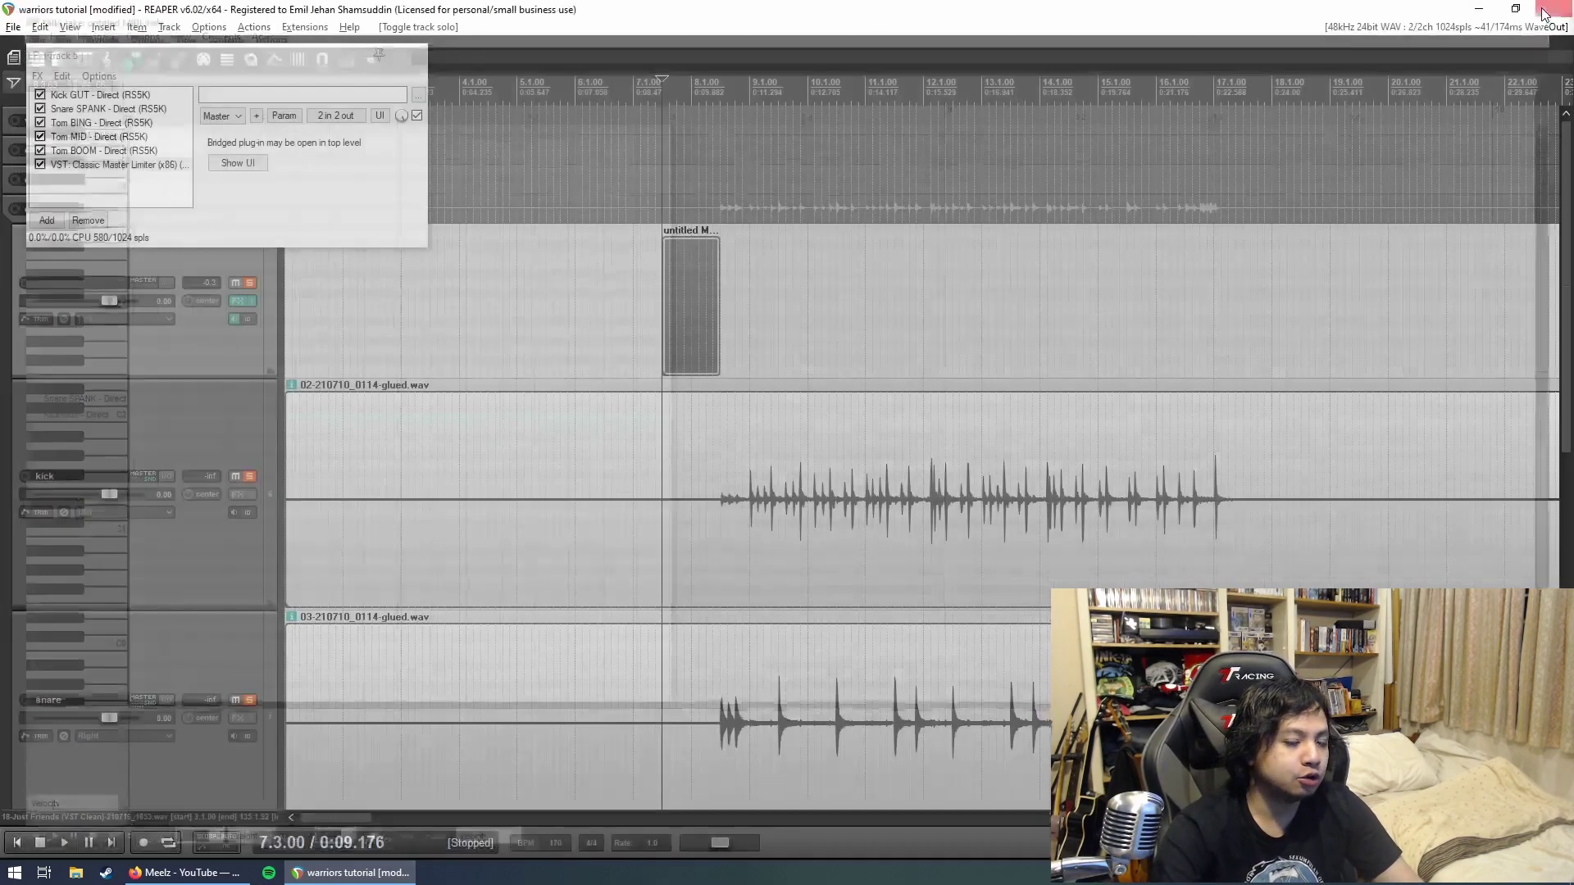
{"action": "left_click", "coordinate": [710, 483]}
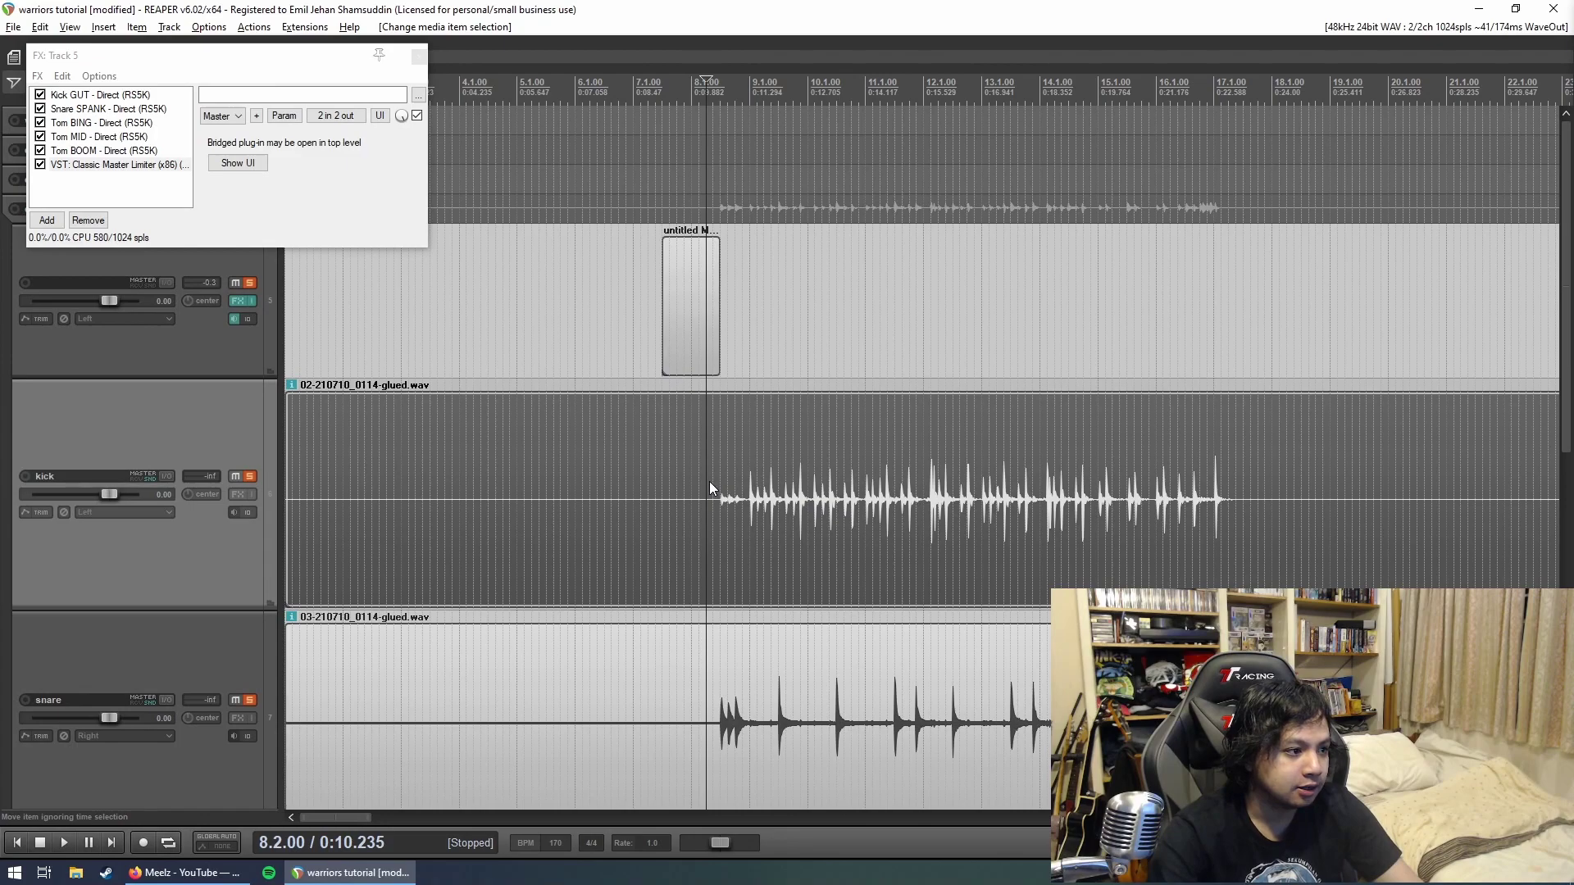
{"action": "left_click", "coordinate": [671, 318]}
Step: Delete the empty MIDI item and open the kick track's effect browser
{"action": "key", "text": "Delete"}
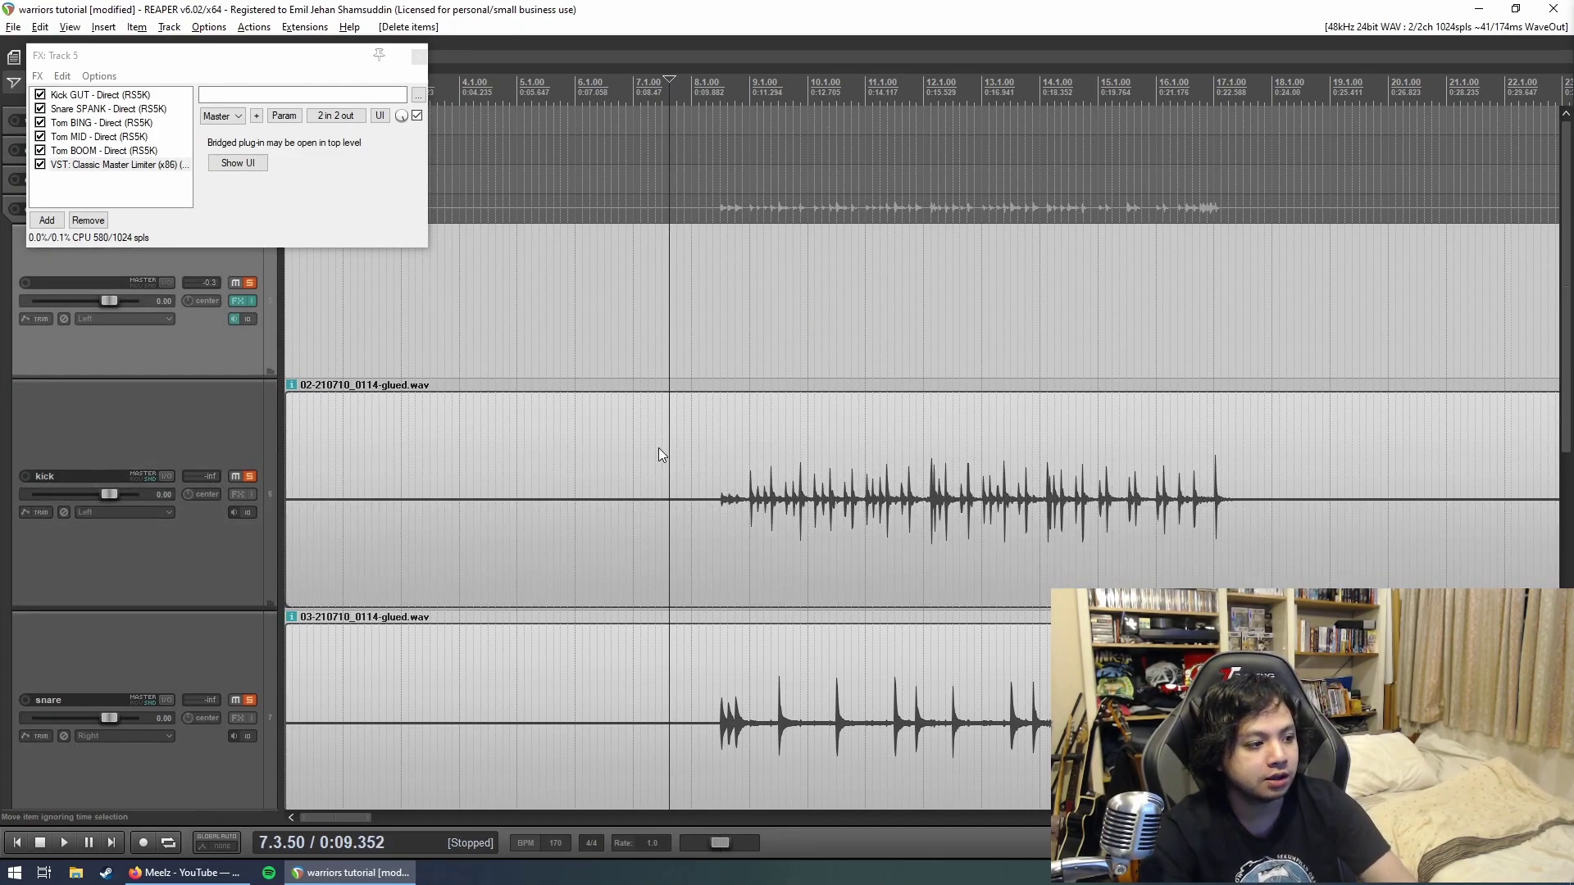
{"action": "left_click", "coordinate": [240, 566]}
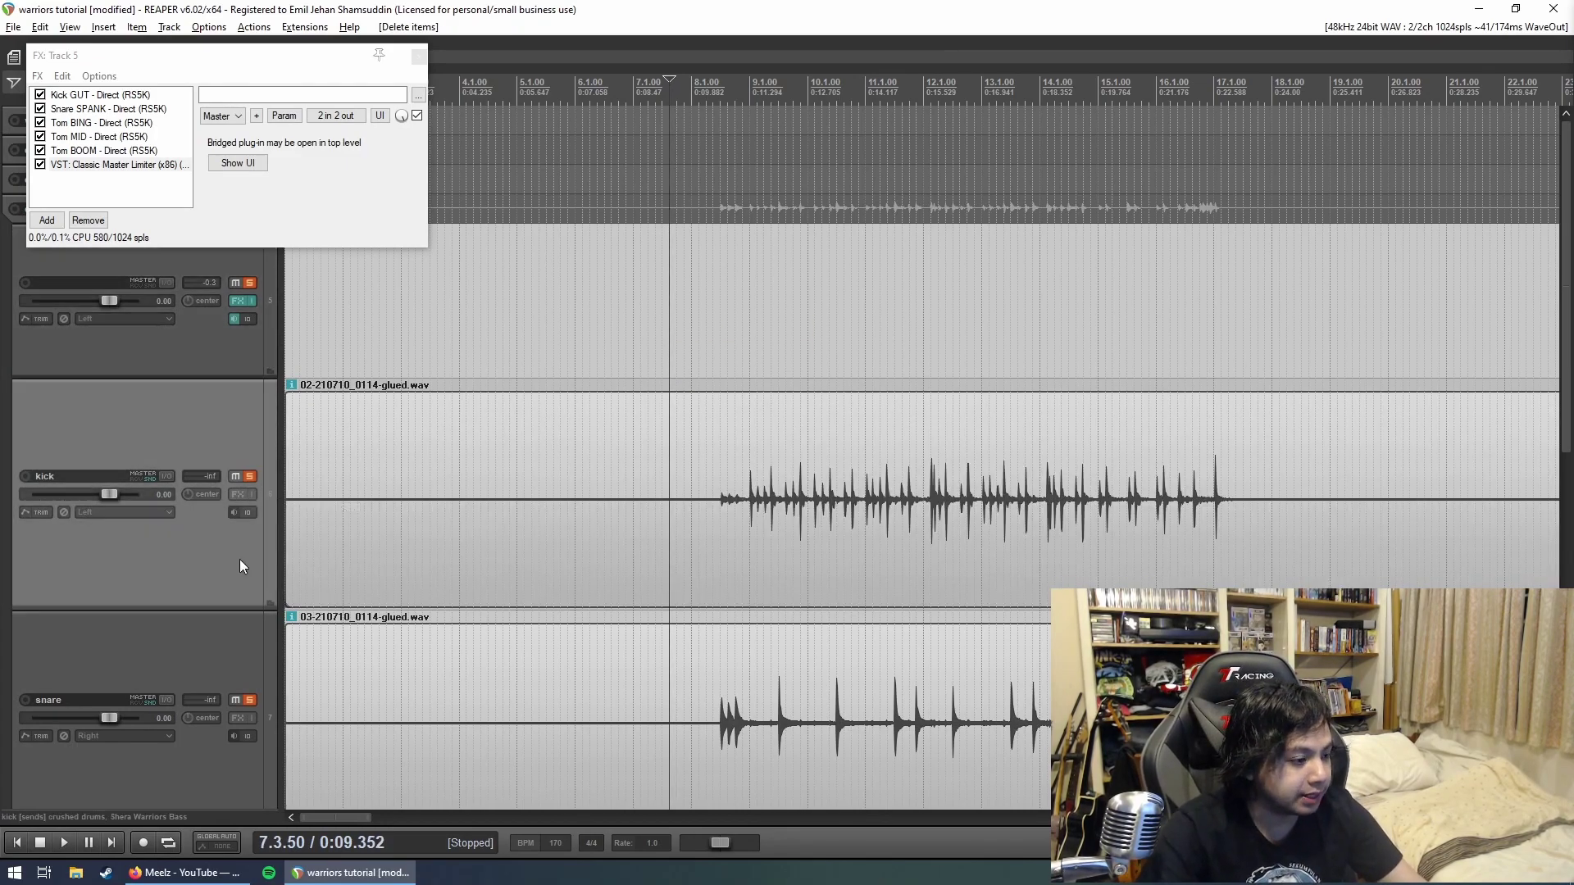
{"action": "left_click", "coordinate": [238, 495]}
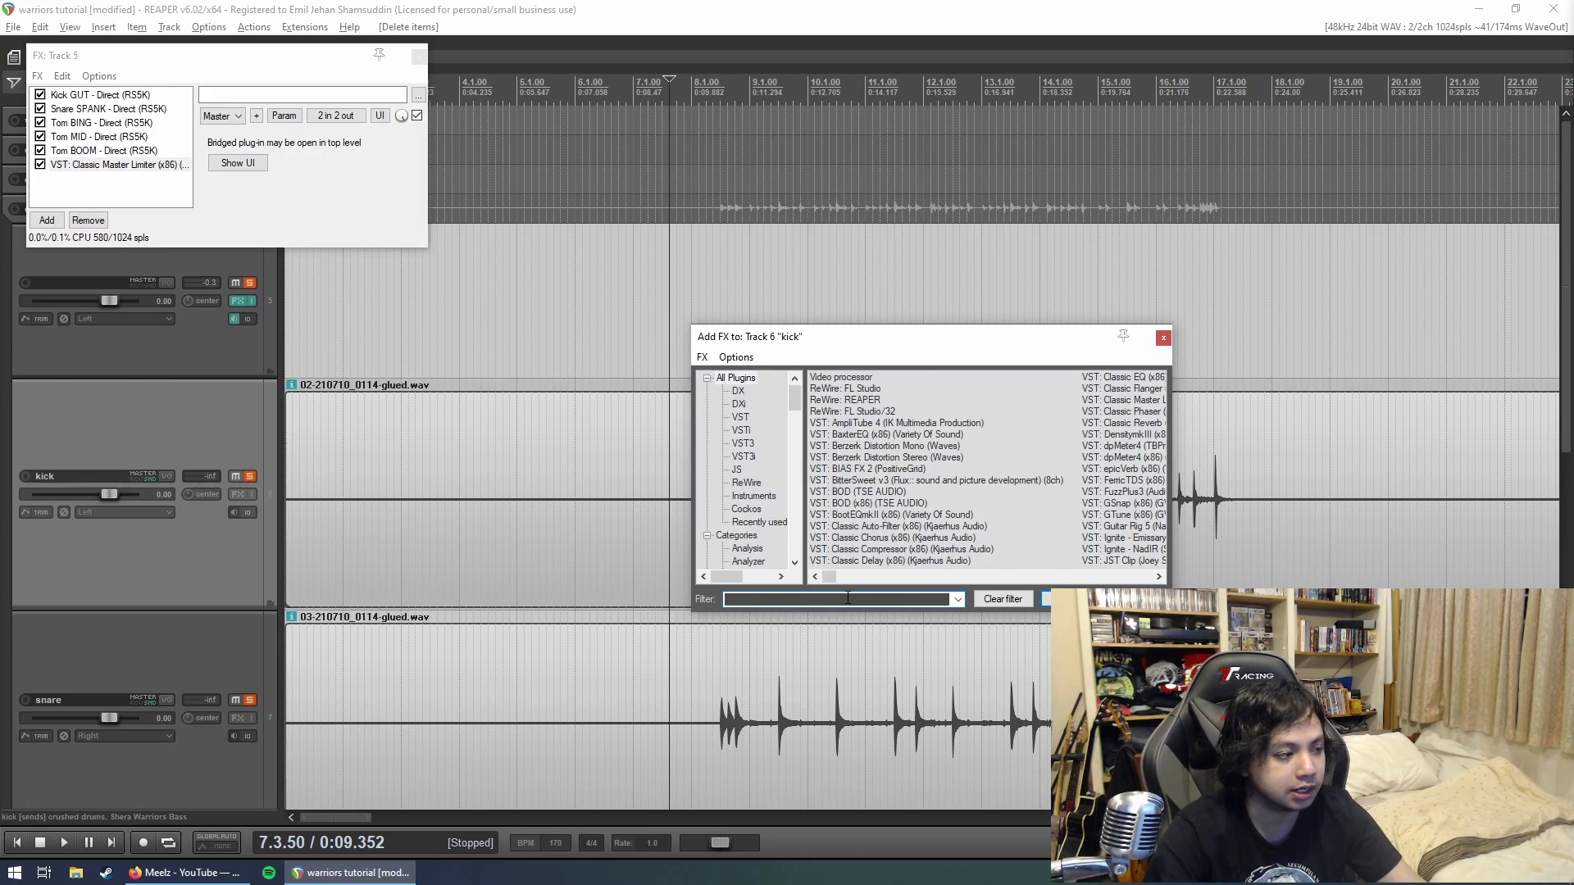
{"action": "type", "text": "rea"}
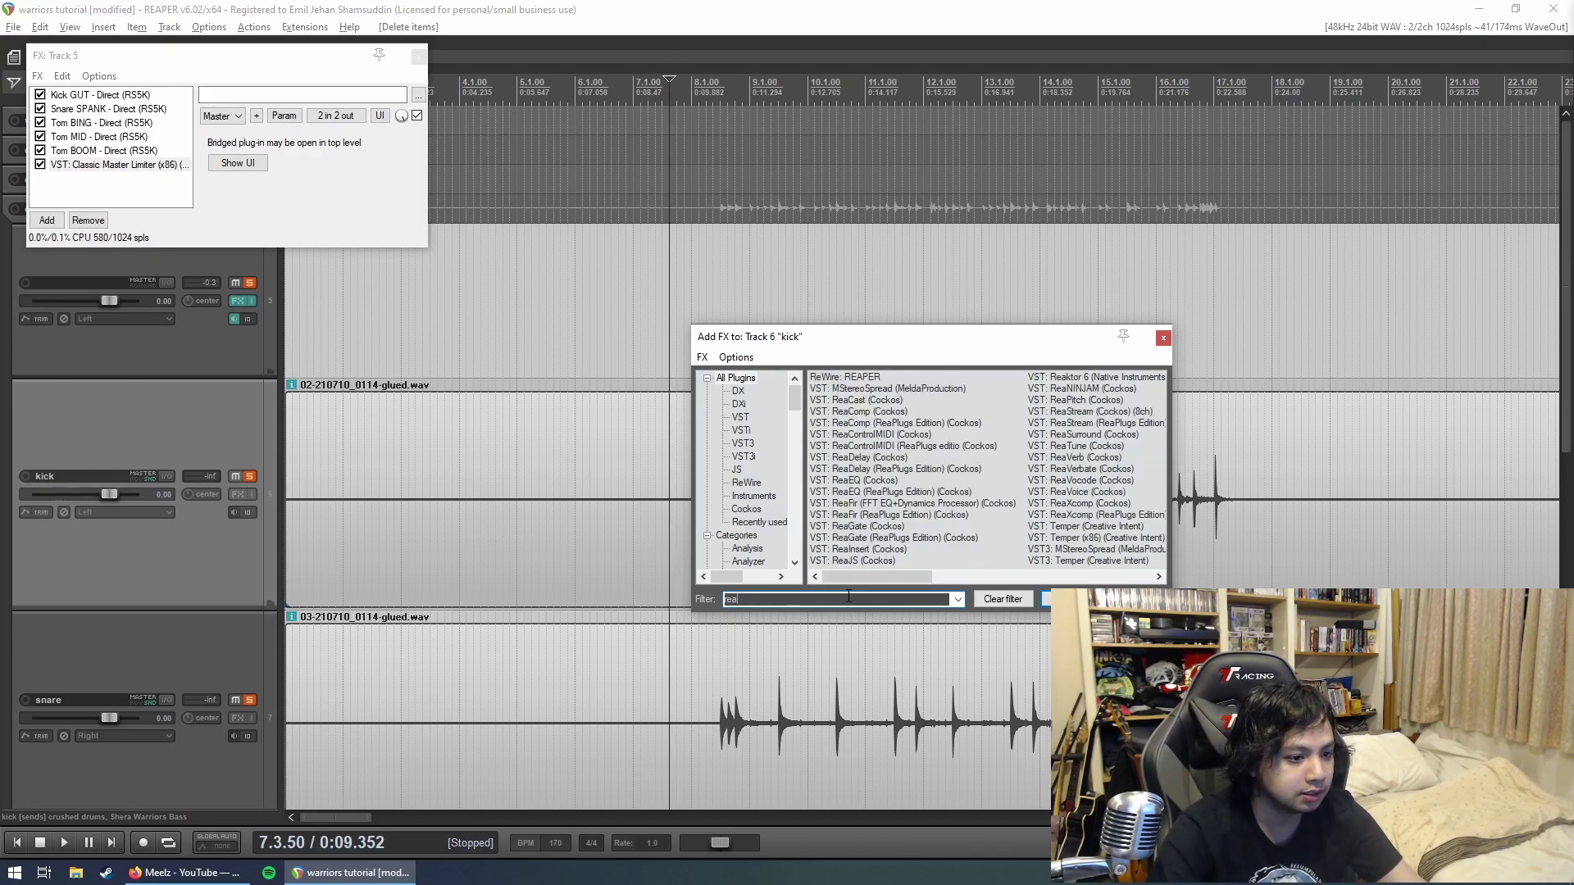
Step: Add ReaGate to the kick track, close track 5's FX chain, and solo the drums
{"action": "double_click", "coordinate": [866, 526]}
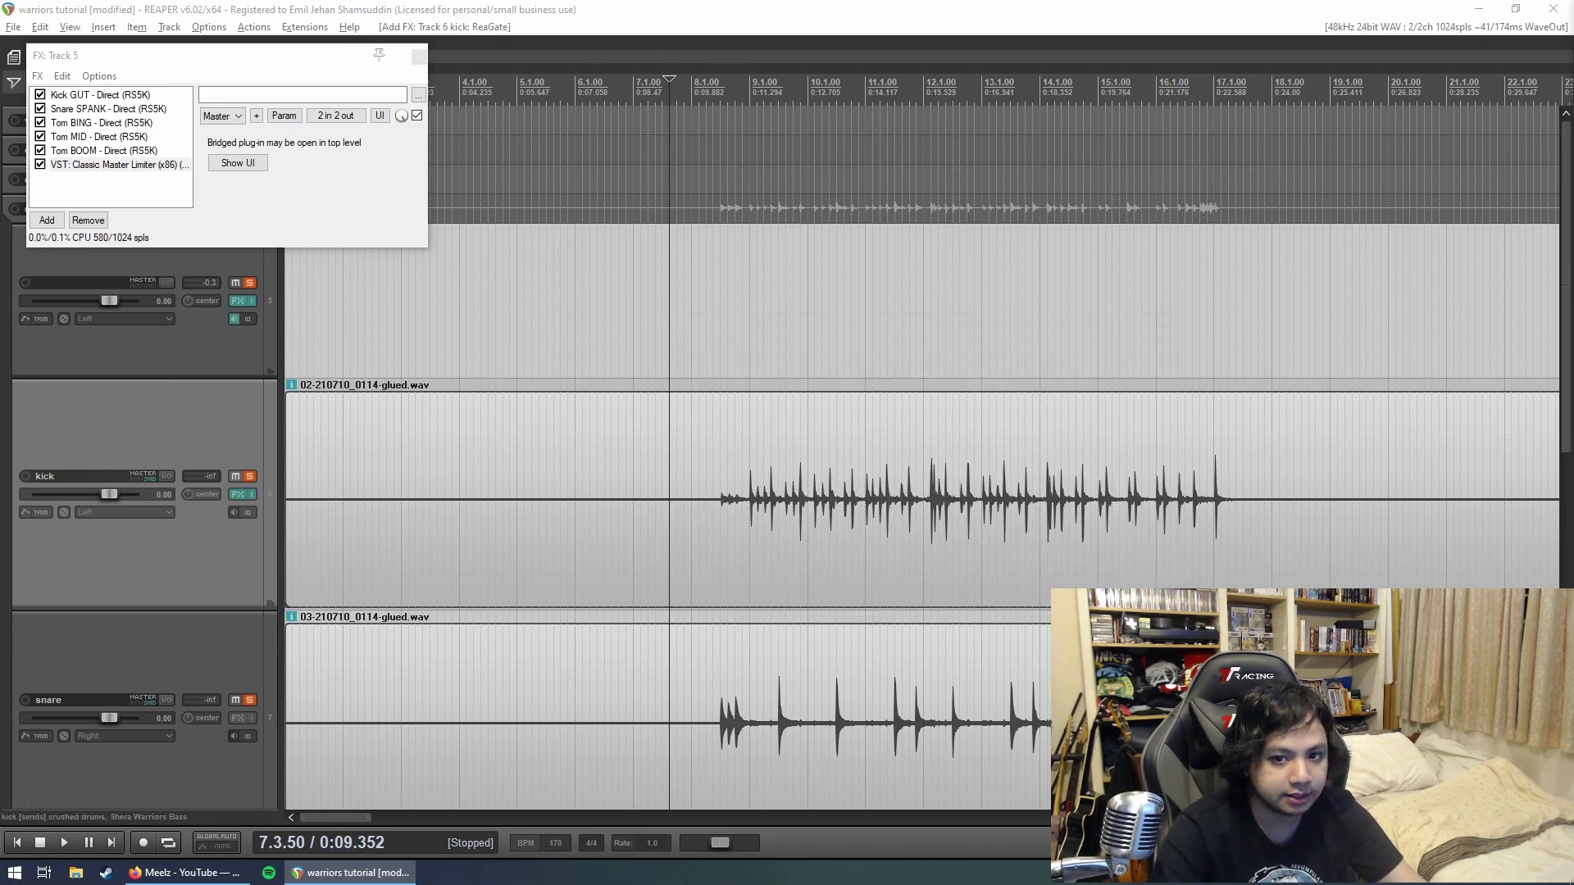
{"action": "left_click_drag", "start_coordinate": [1160, 210], "coordinate": [694, 197]}
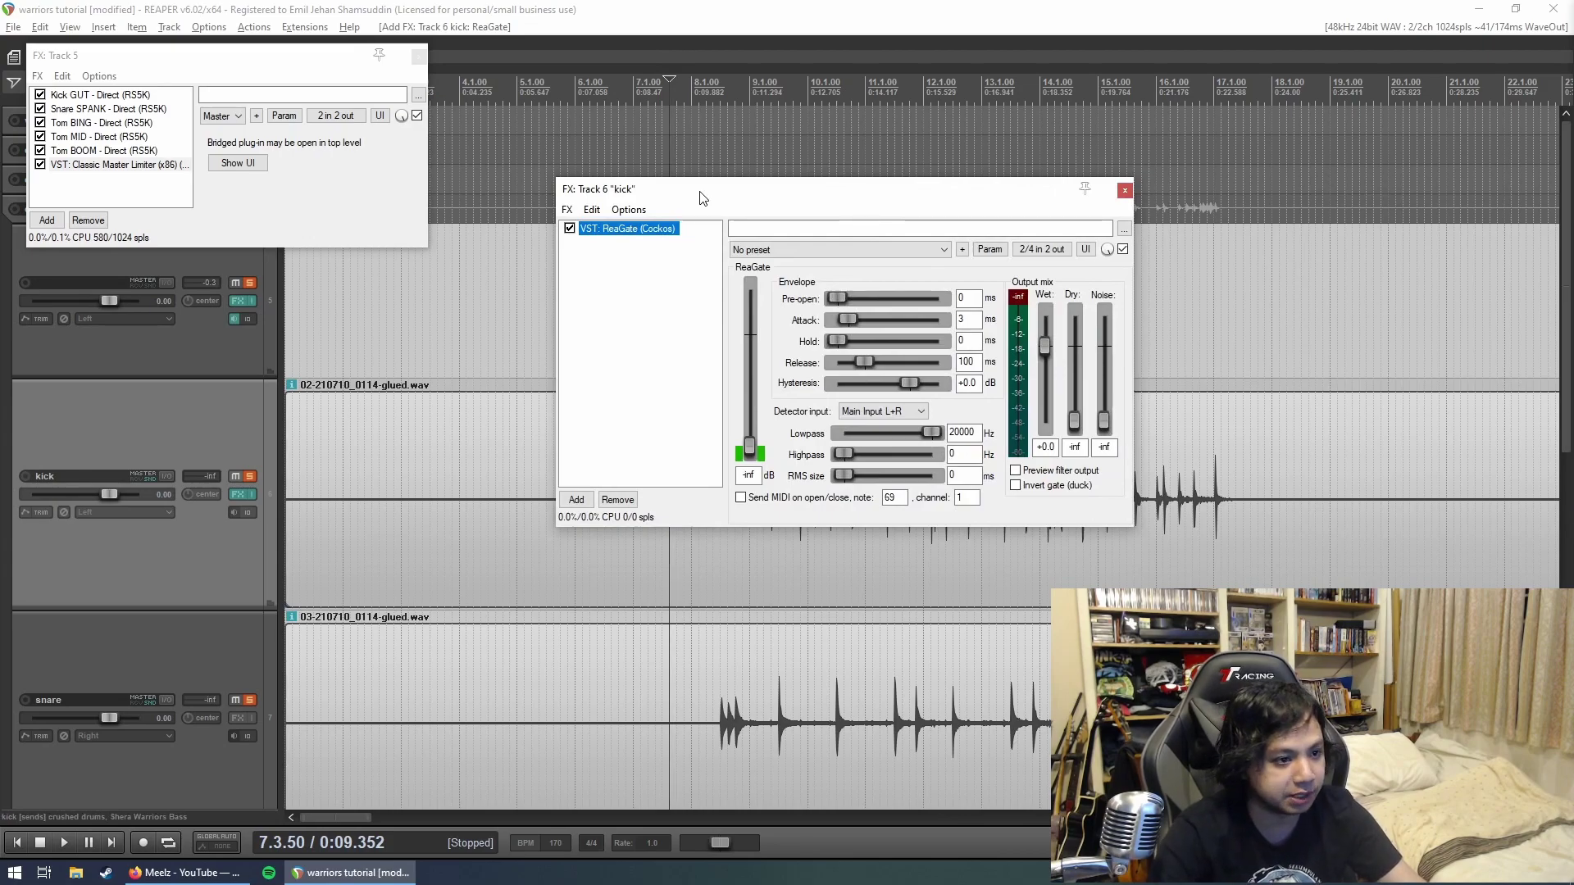
{"action": "left_click_drag", "start_coordinate": [691, 215], "coordinate": [683, 263]}
{"action": "left_click", "coordinate": [248, 281]}
{"action": "left_click", "coordinate": [250, 476]}
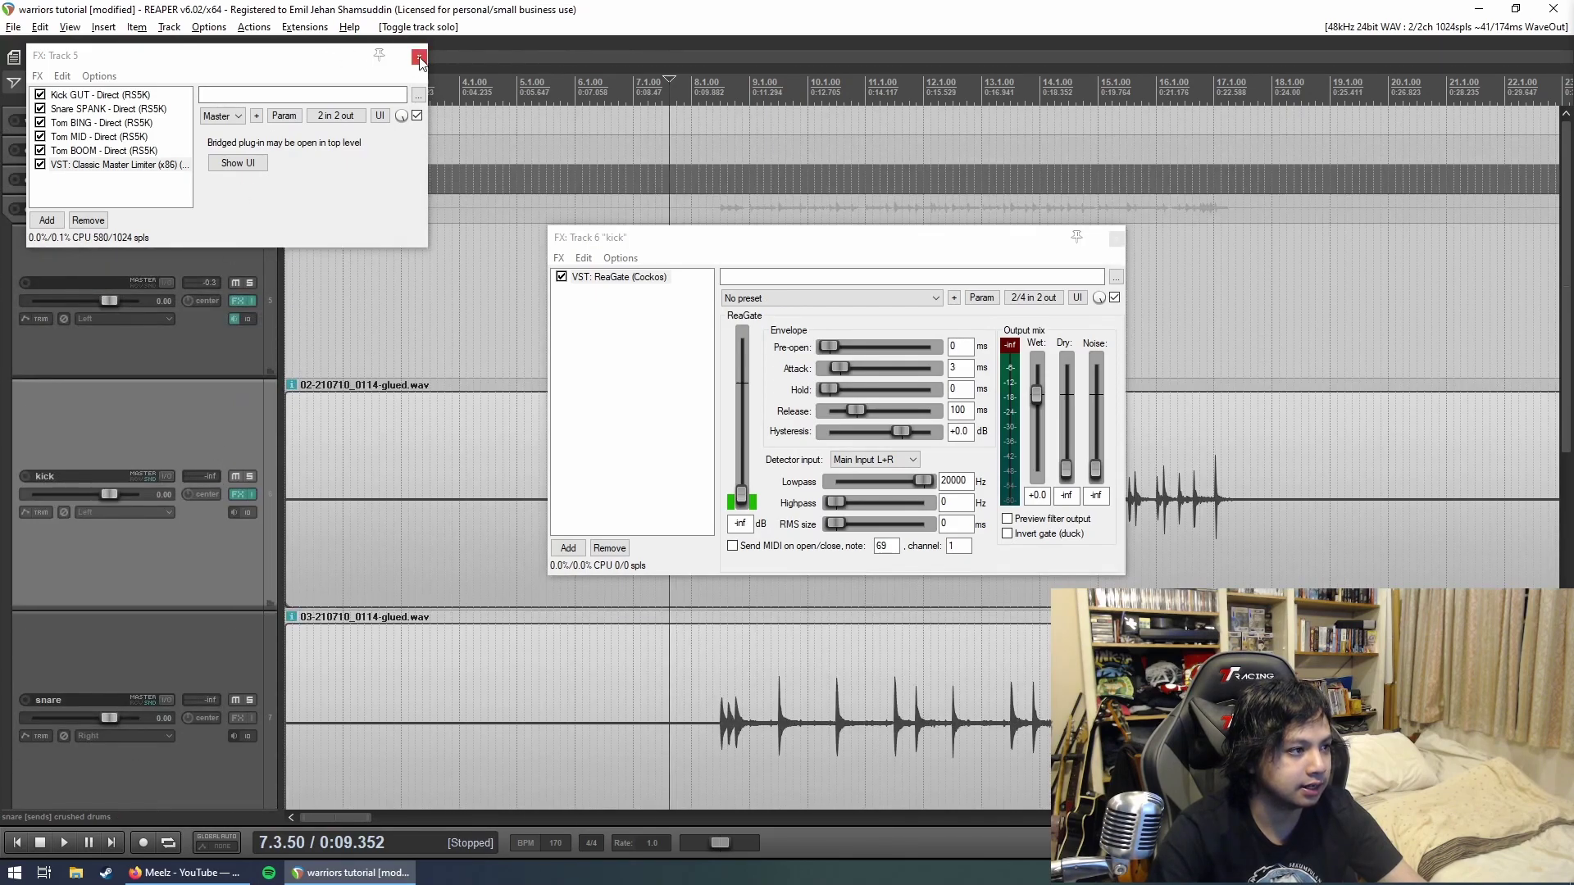
{"action": "left_click", "coordinate": [419, 55]}
{"action": "left_click", "coordinate": [249, 208]}
{"action": "left_click_drag", "start_coordinate": [673, 218], "coordinate": [990, 308]}
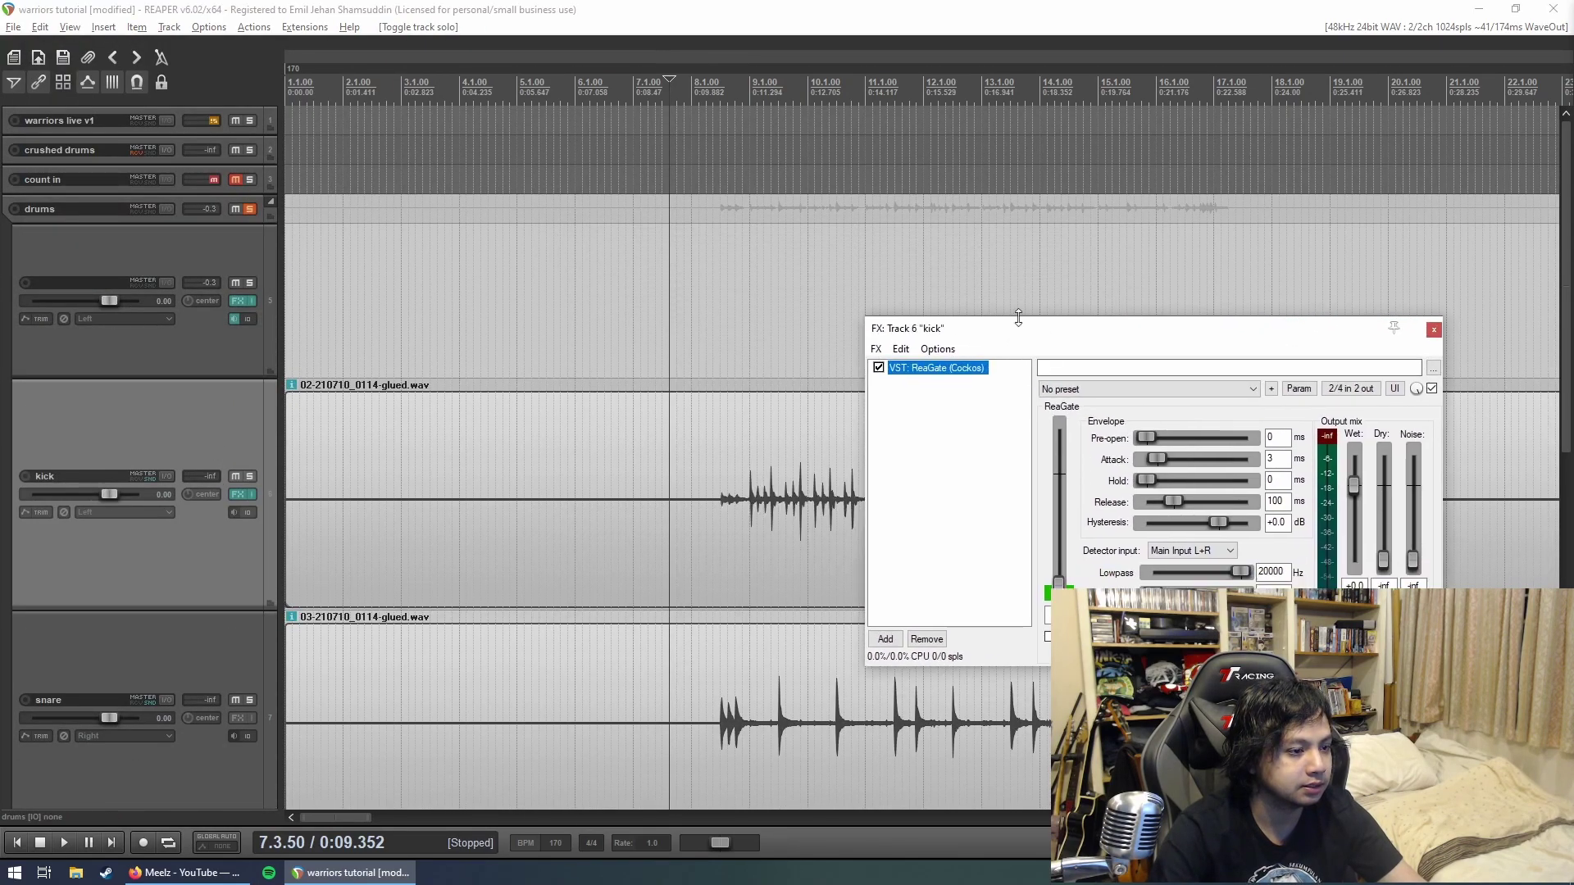
Step: Audition the gated kick and lower the ReaGate threshold
{"action": "left_click", "coordinate": [689, 293]}
{"action": "key", "text": "space"}
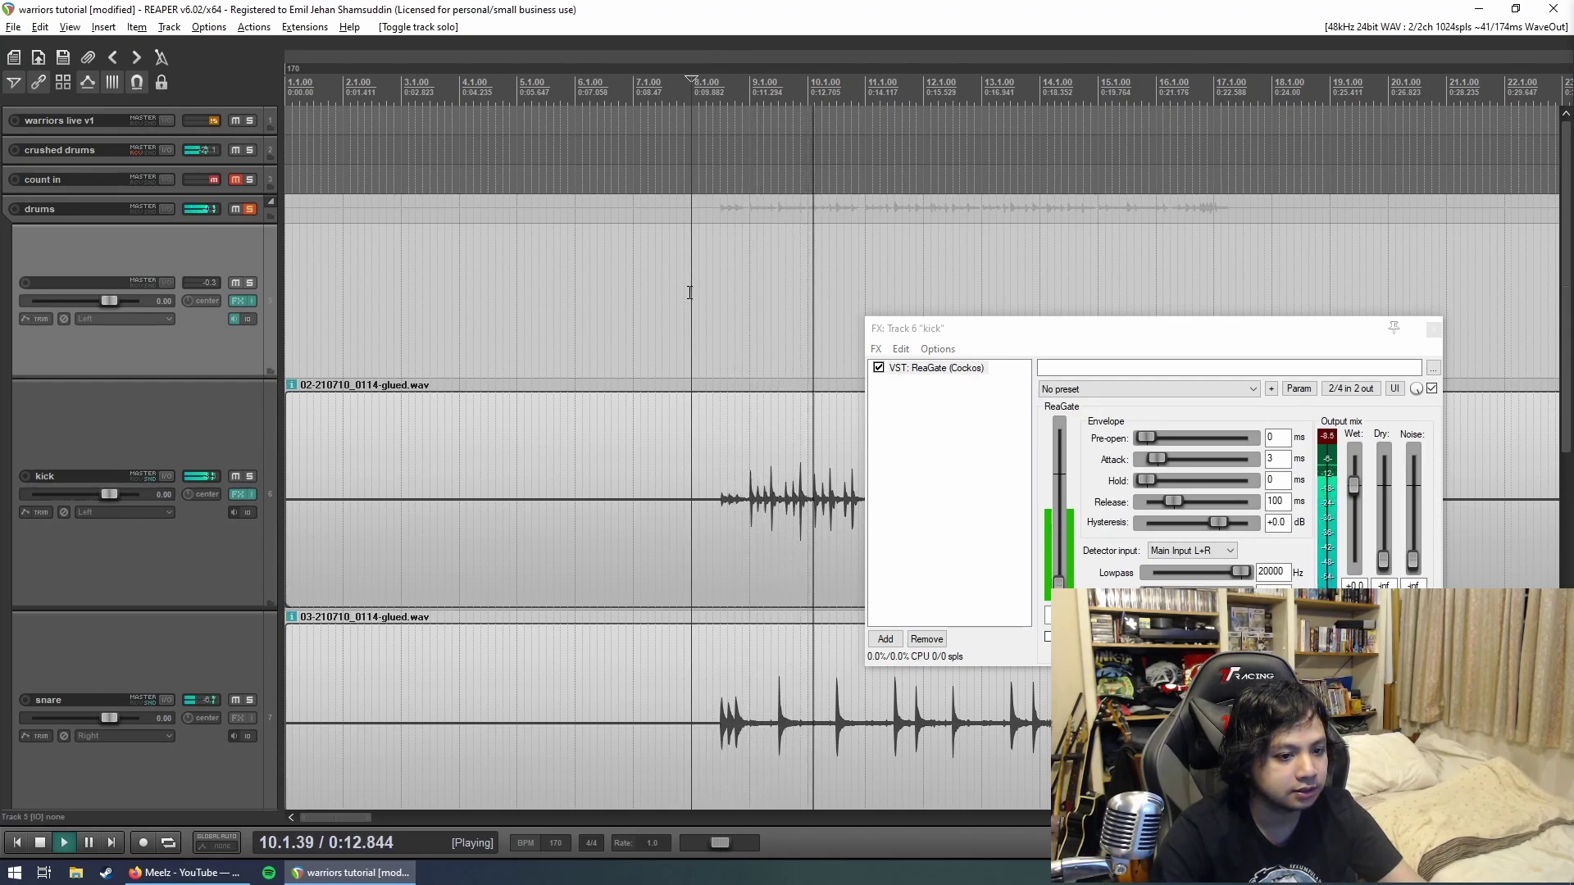
{"action": "key", "text": "space"}
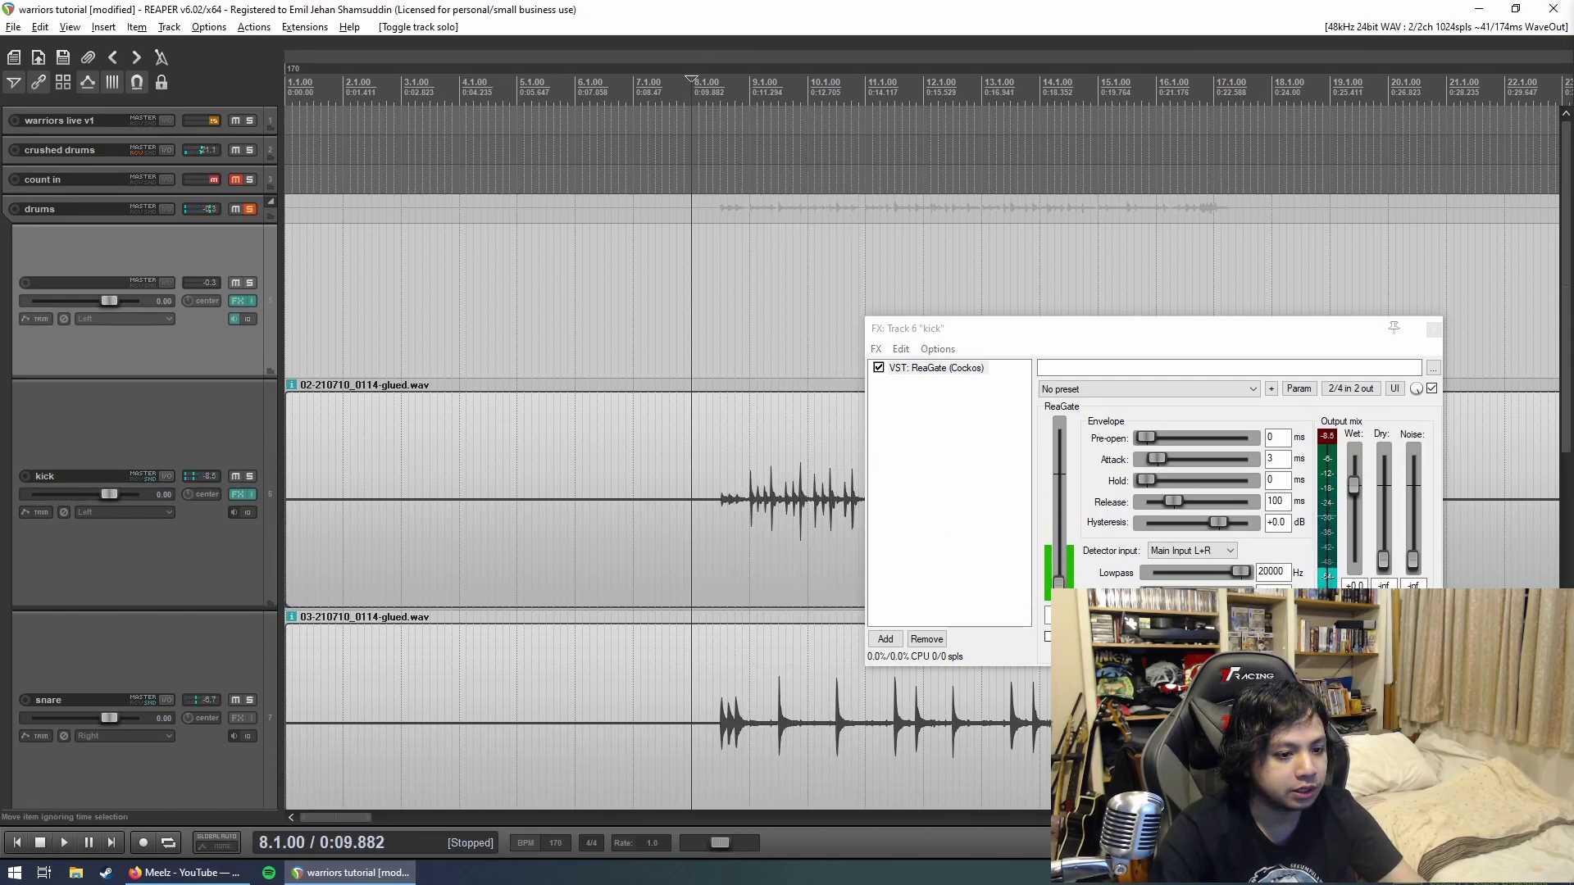
{"action": "left_click", "coordinate": [1060, 542]}
{"action": "left_click_drag", "start_coordinate": [1061, 512], "coordinate": [1059, 512]}
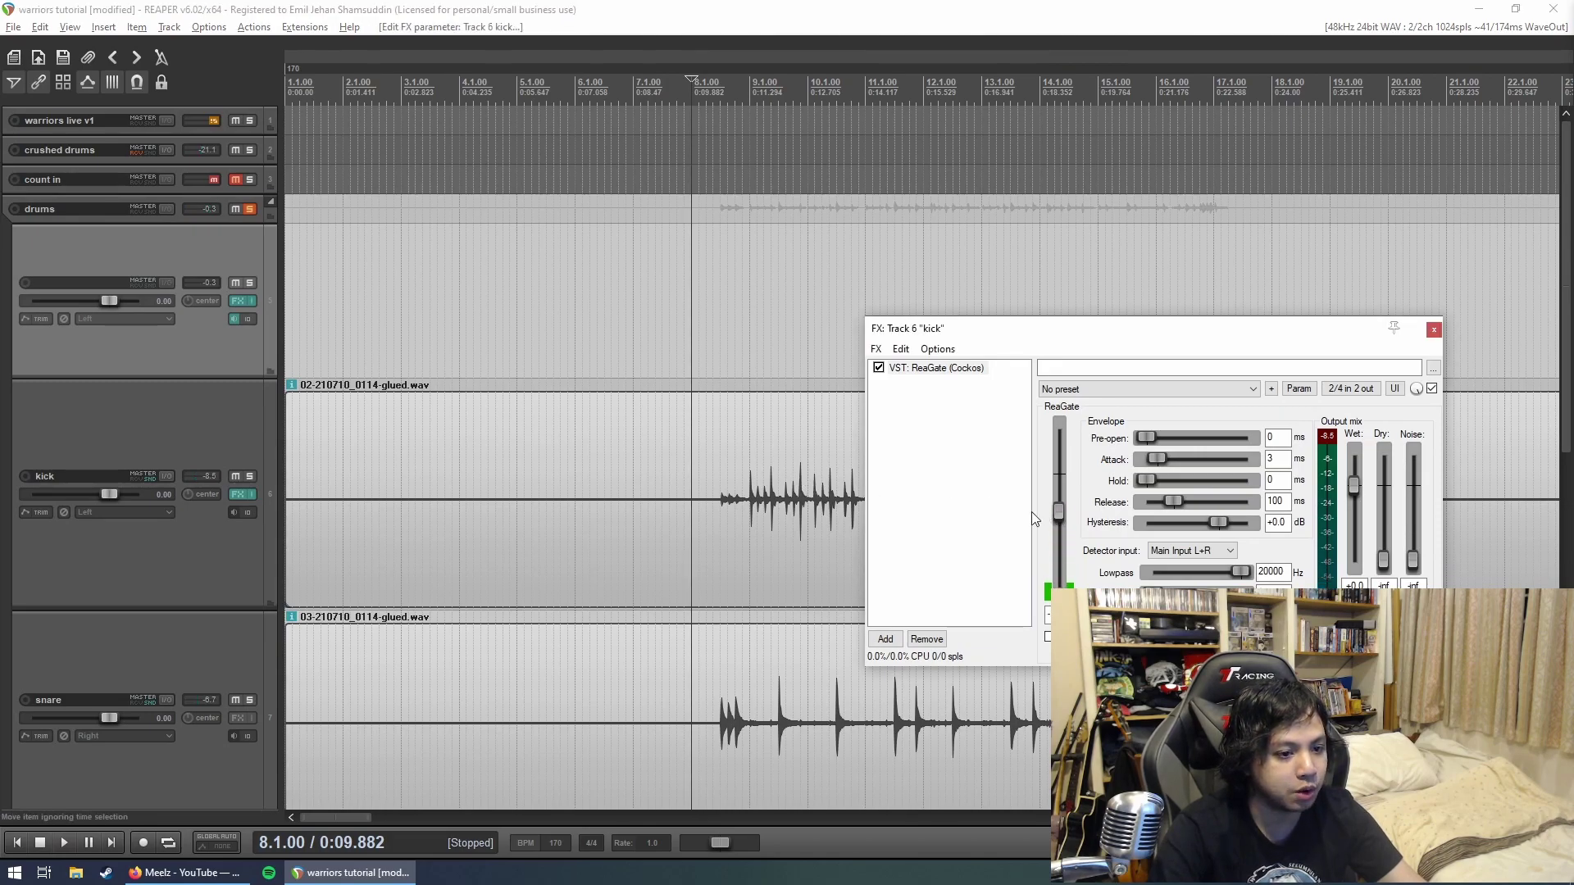
{"action": "key", "text": "space"}
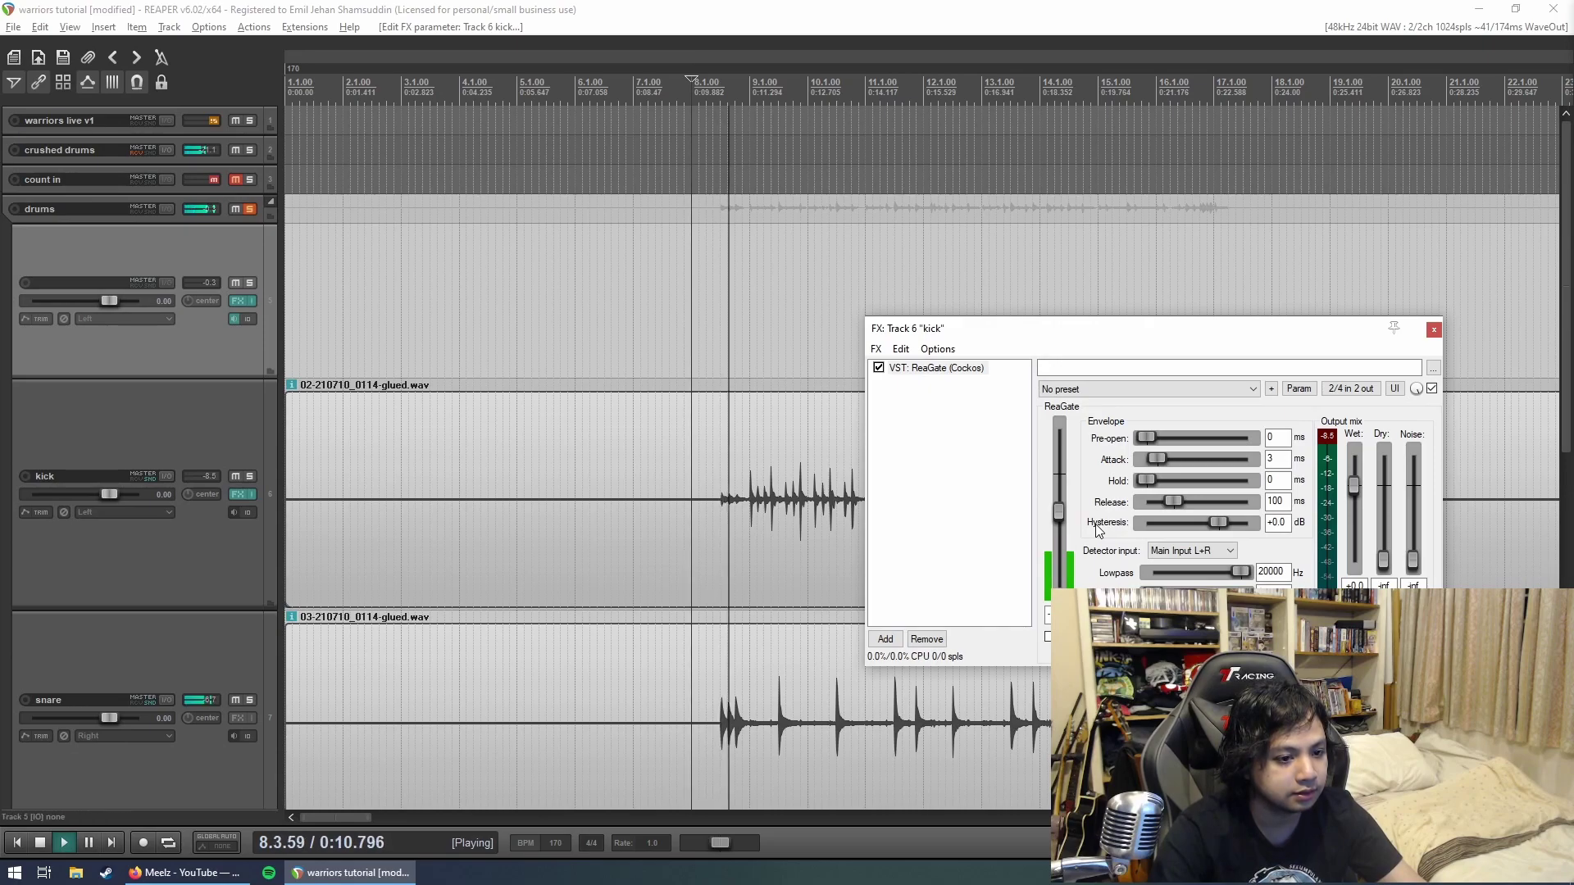
{"action": "key", "text": "space"}
Step: Set the gate attack to 0 ms and release to 38 ms during playback
{"action": "key", "text": "space"}
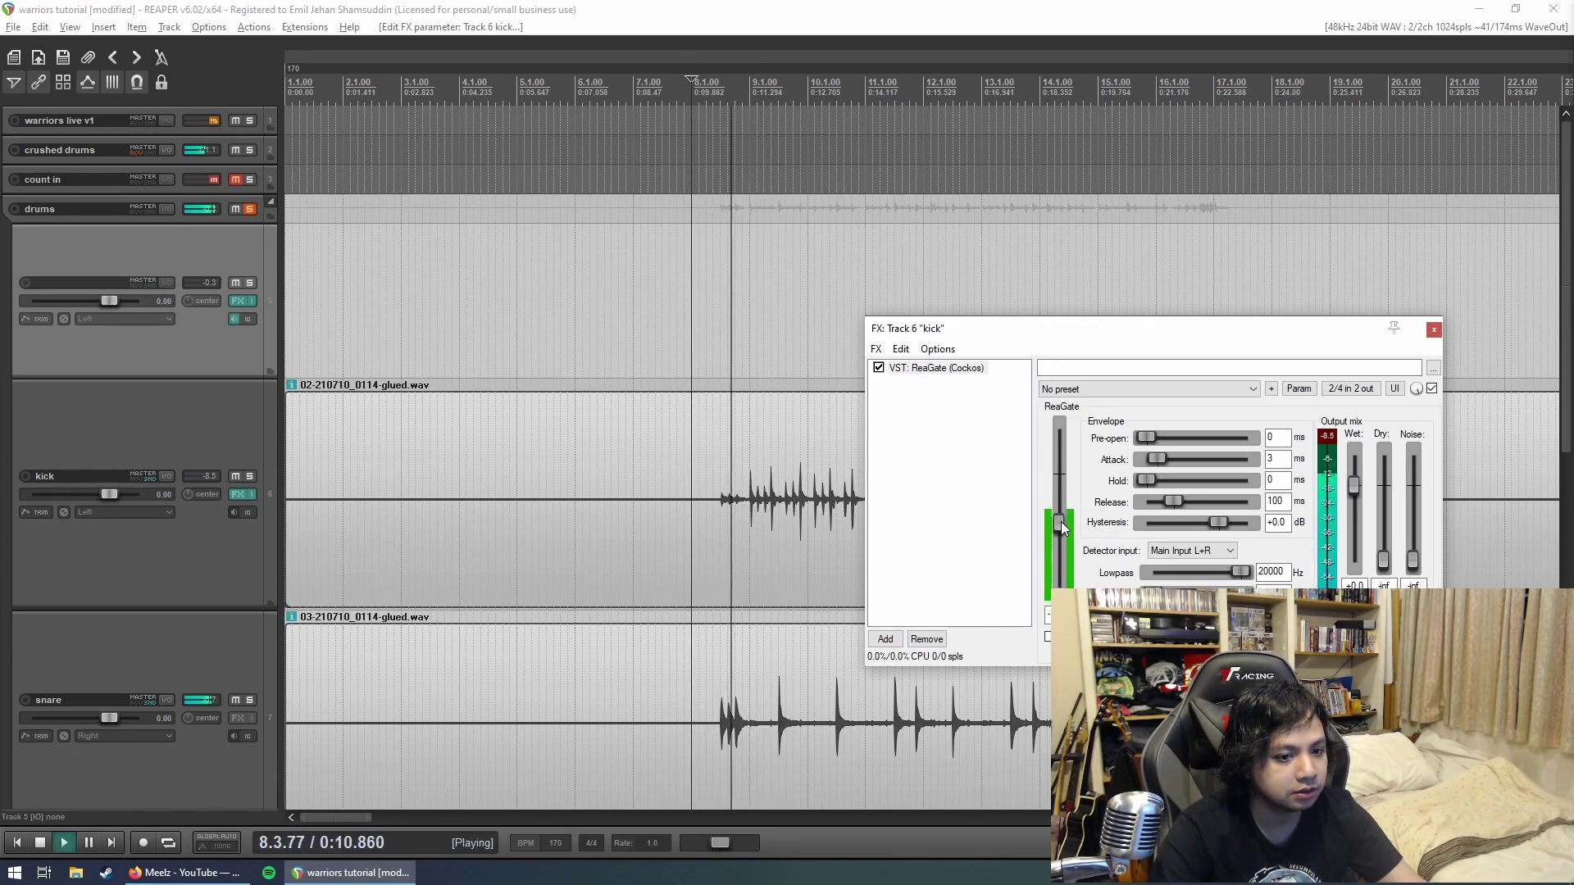
{"action": "left_click_drag", "start_coordinate": [1154, 460], "coordinate": [1137, 459]}
{"action": "key", "text": "space"}
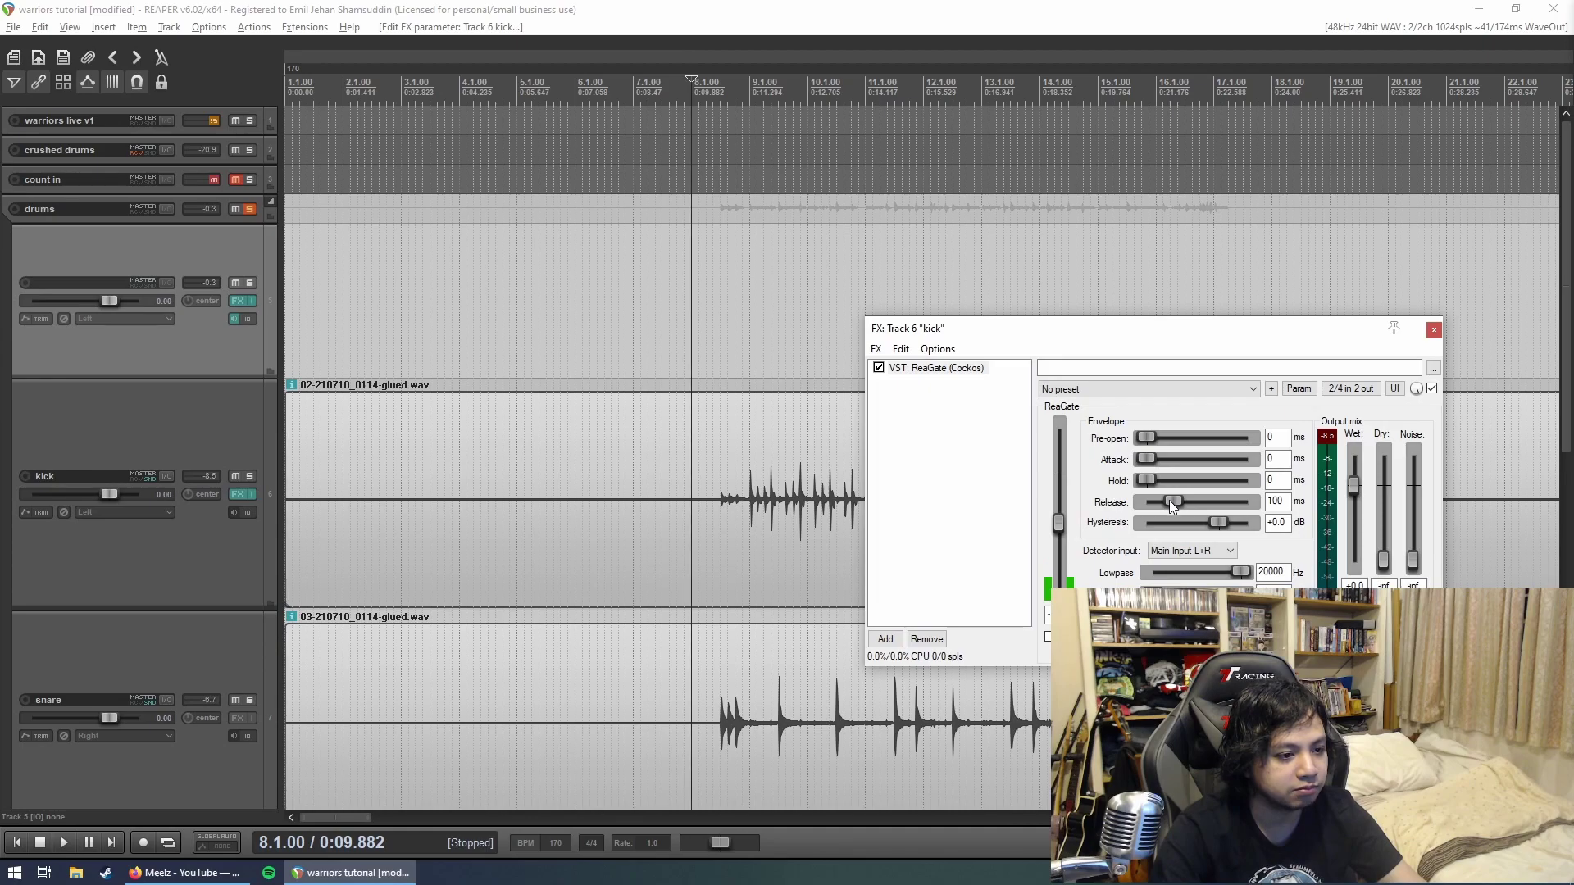
{"action": "left_click_drag", "start_coordinate": [1170, 500], "coordinate": [1162, 502]}
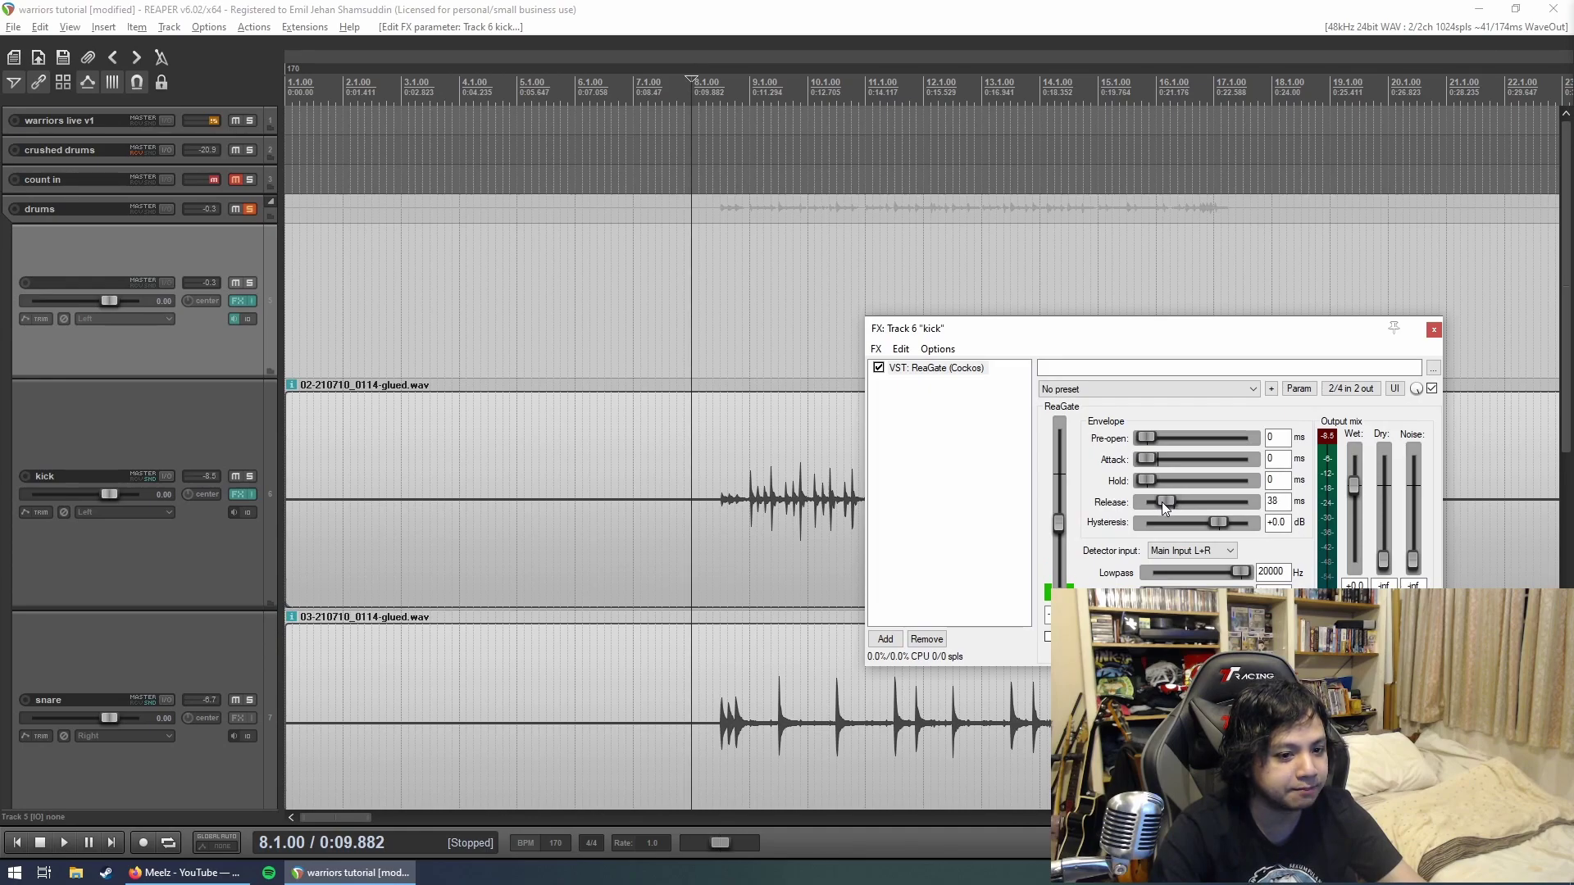
Step: Drop ReaGate's Wet level to -inf and select its MIDI note value (69) for editing
{"action": "left_click", "coordinate": [755, 360]}
{"action": "scroll", "coordinate": [748, 345], "scroll_direction": "up", "scroll_amount": 3}
{"action": "scroll", "coordinate": [799, 551], "scroll_direction": "up", "scroll_amount": 3}
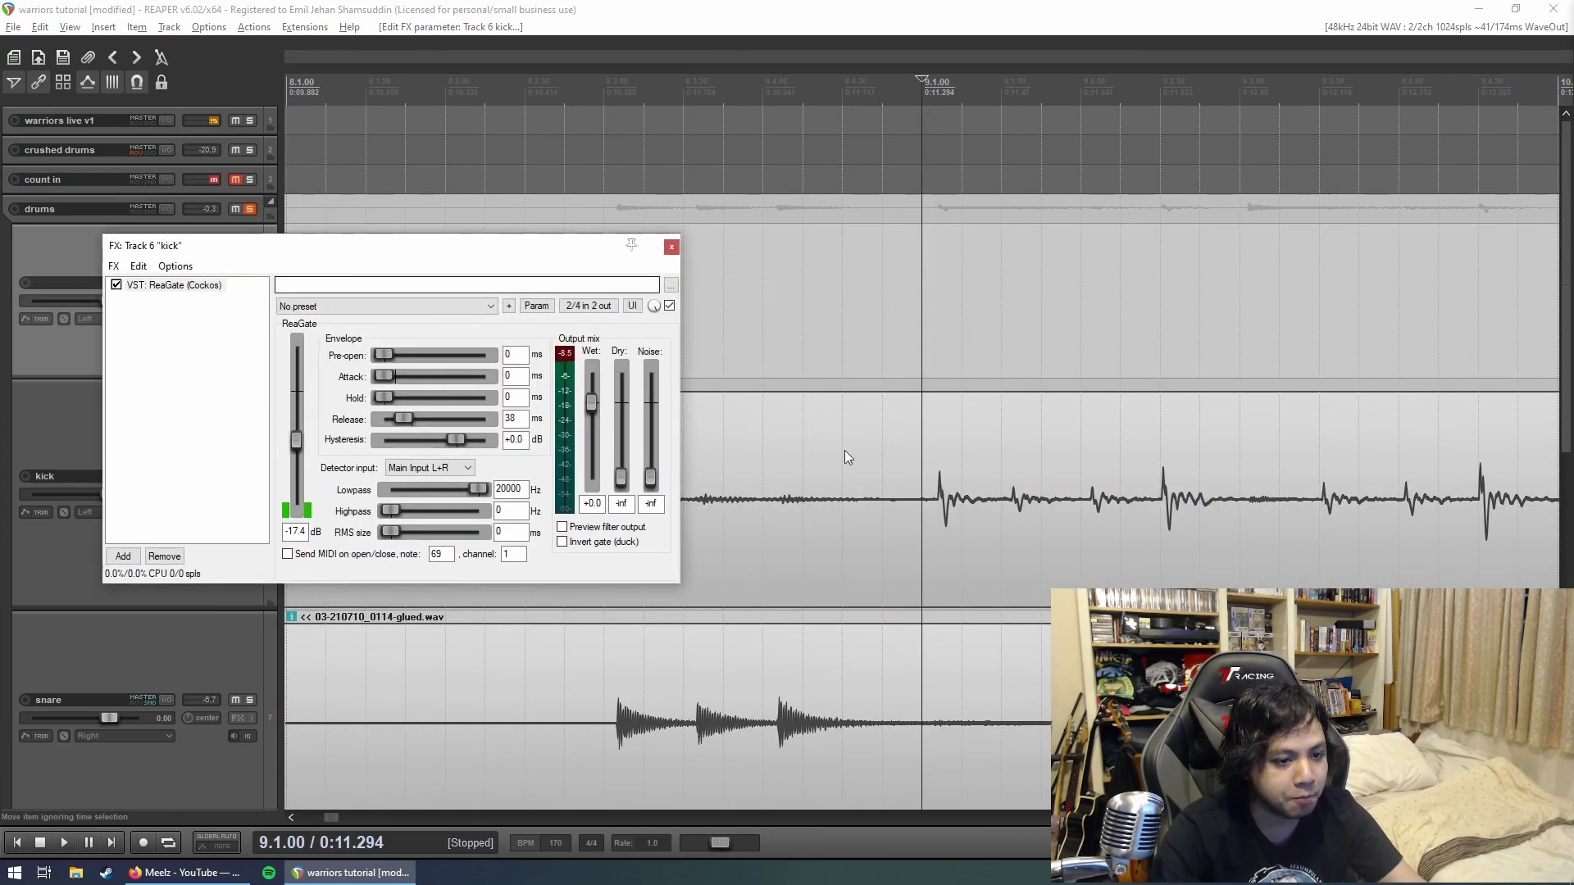
{"action": "scroll", "coordinate": [1024, 504], "scroll_direction": "down", "scroll_amount": 3}
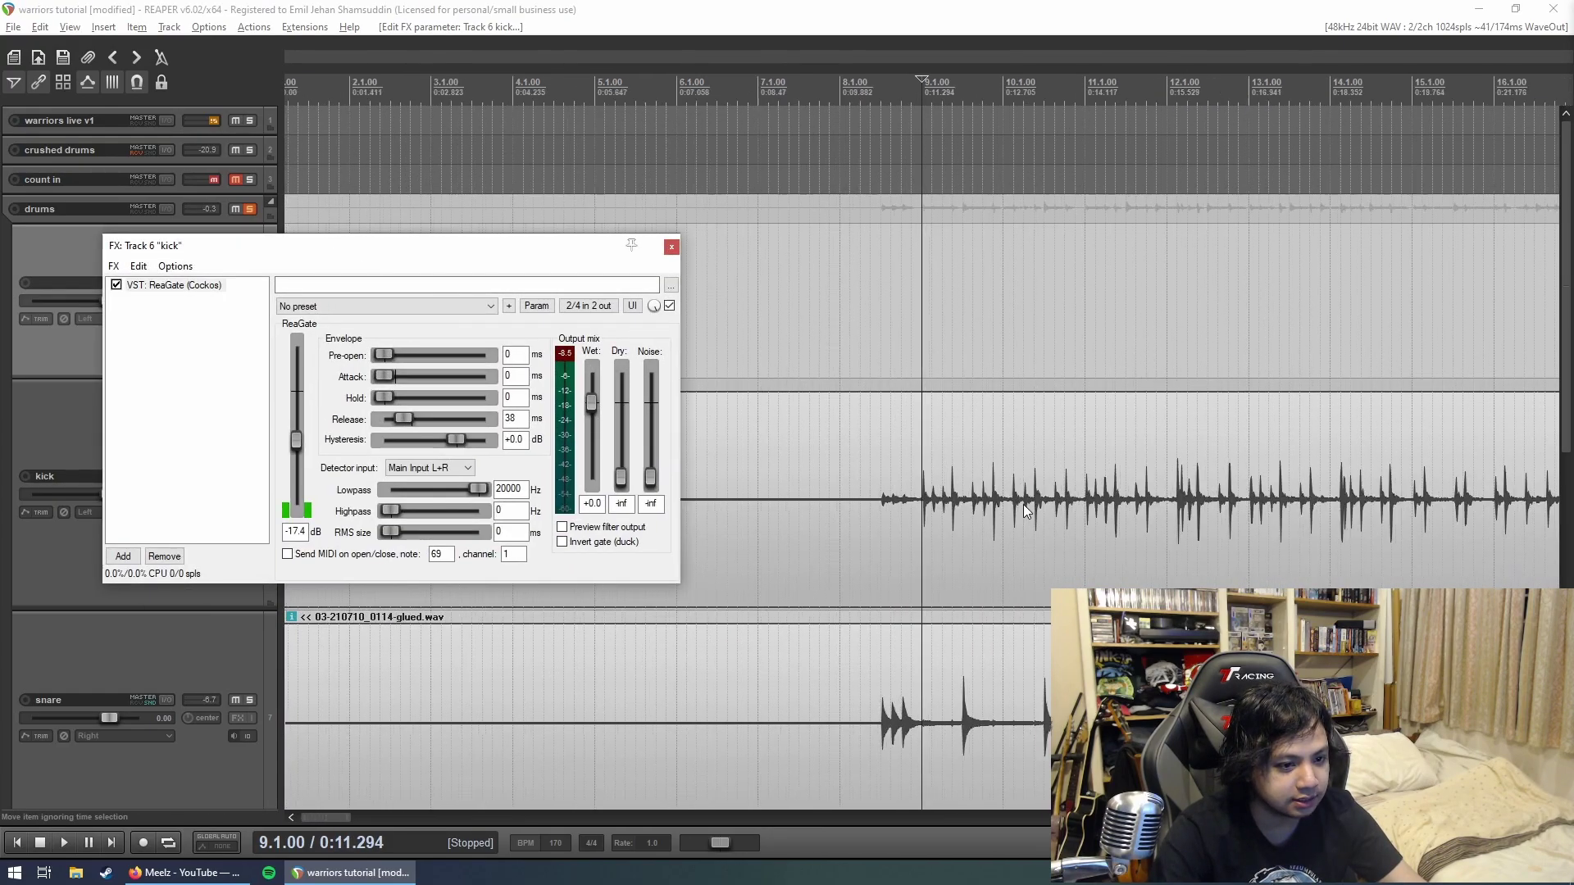
{"action": "scroll", "coordinate": [862, 417], "scroll_direction": "down", "scroll_amount": 2}
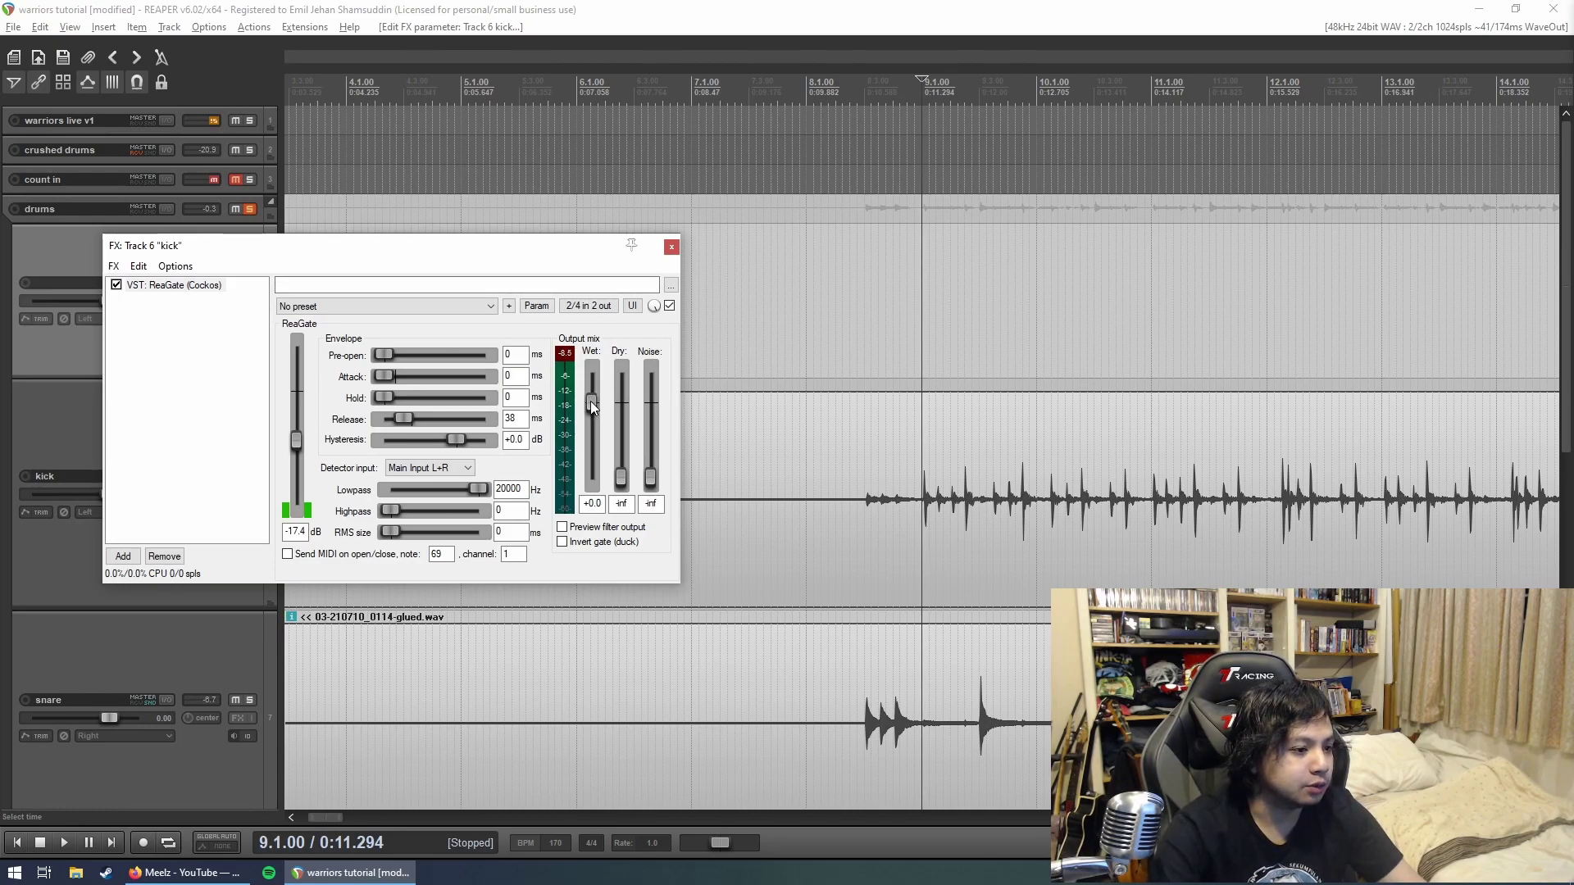
{"action": "mouse_move", "coordinate": [591, 401]}
{"action": "left_mouse_down"}
{"action": "mouse_move", "coordinate": [592, 479]}
{"action": "mouse_move", "coordinate": [621, 403]}
{"action": "left_mouse_up"}
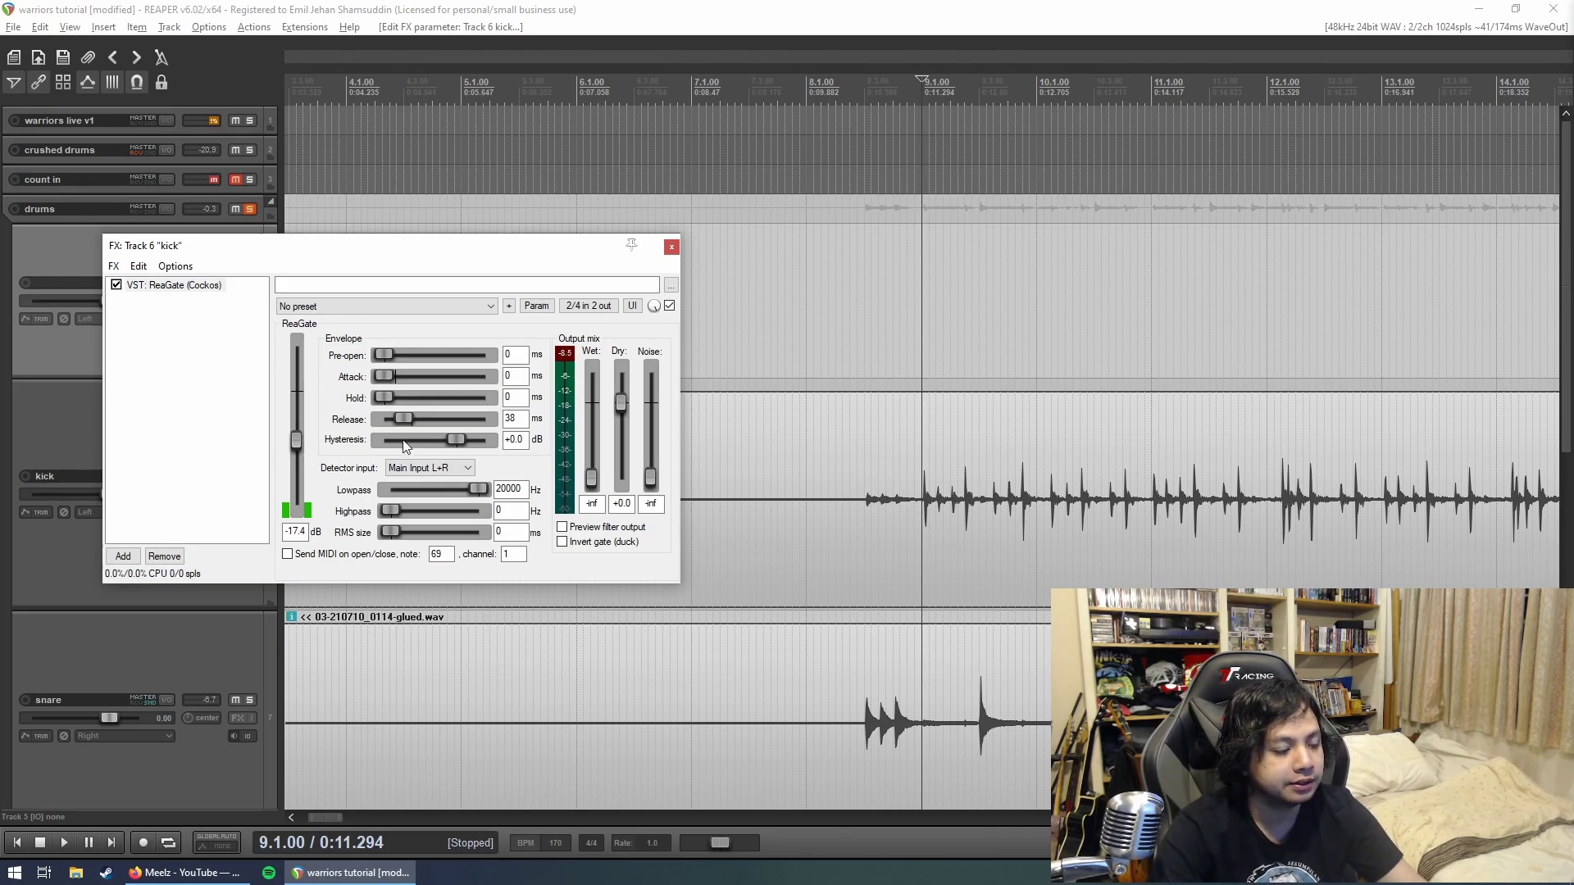
{"action": "left_click_drag", "start_coordinate": [431, 245], "coordinate": [483, 235]}
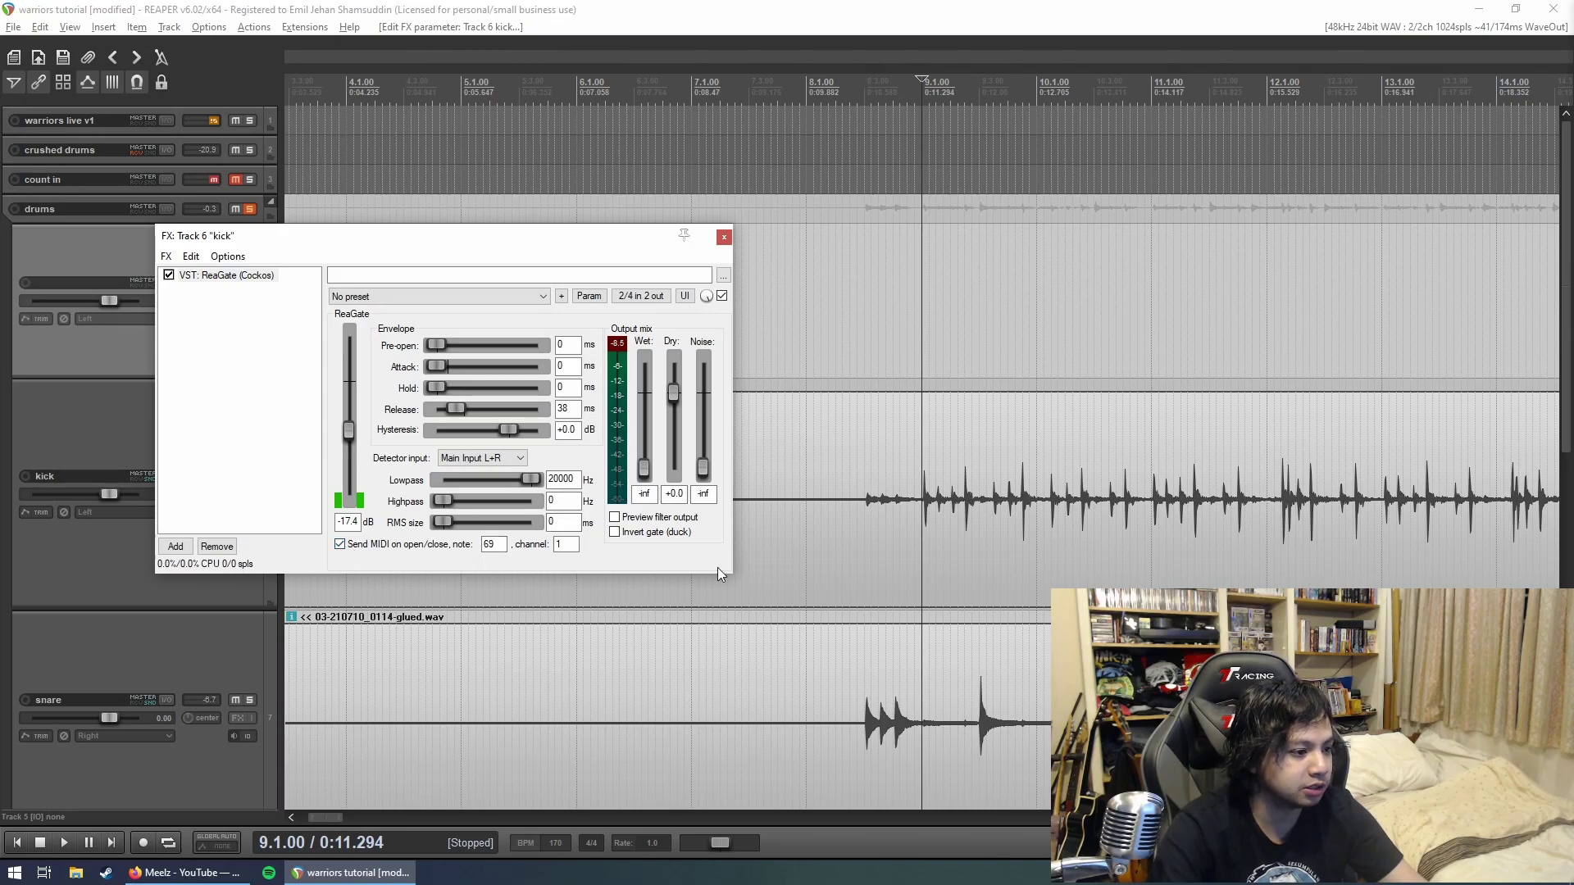
{"action": "double_click", "coordinate": [491, 543]}
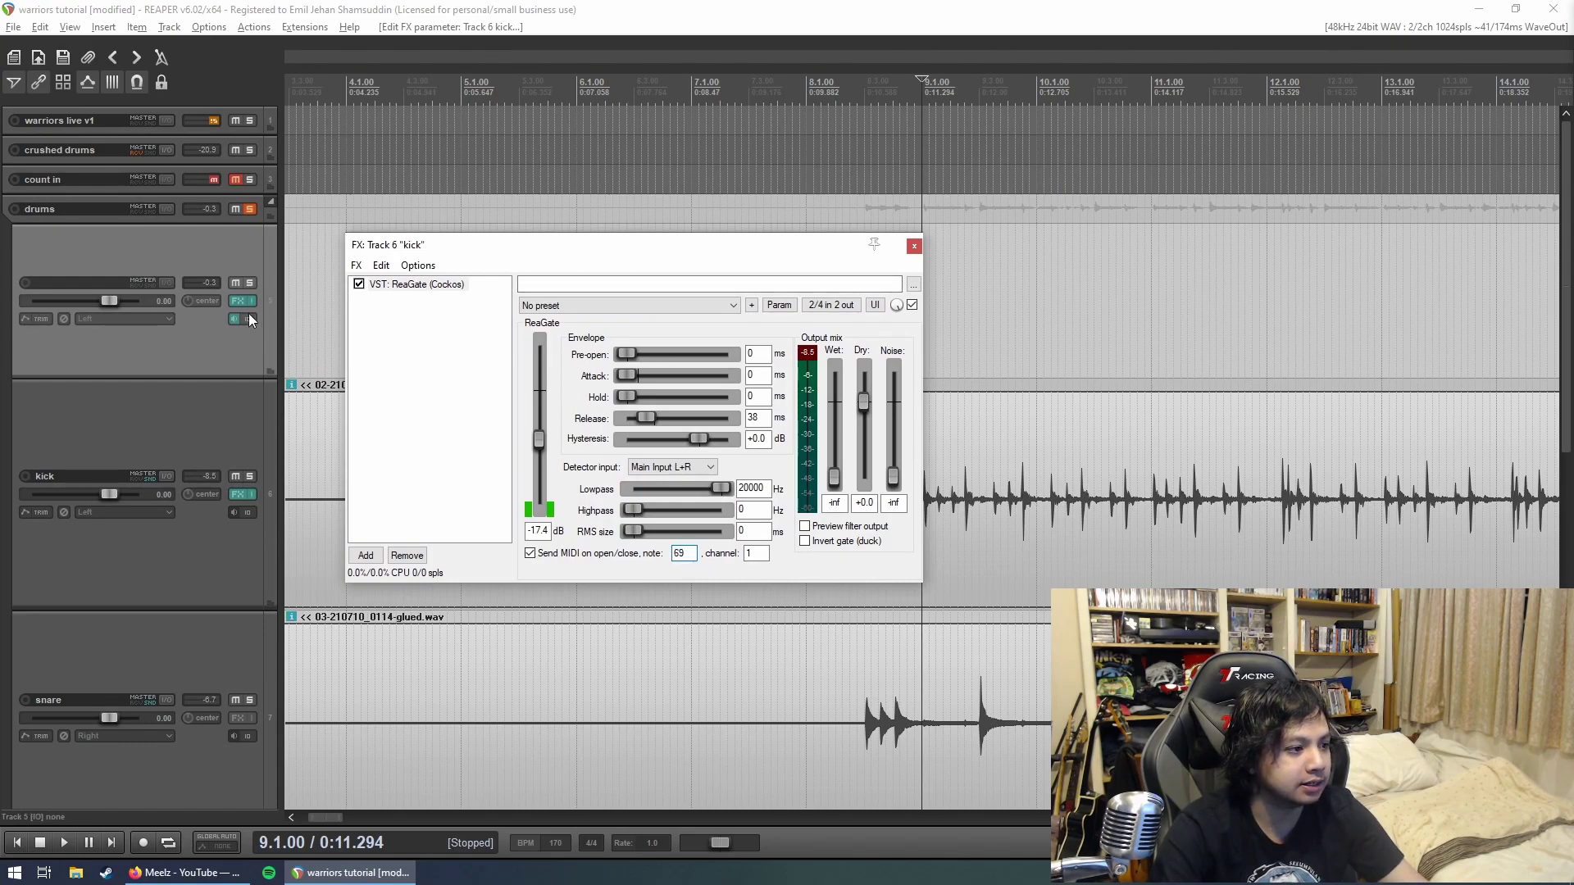
Step: Rename track 5 to drumshotz and open its FX chain on the Kick GUT sampler
{"action": "double_click", "coordinate": [78, 282]}
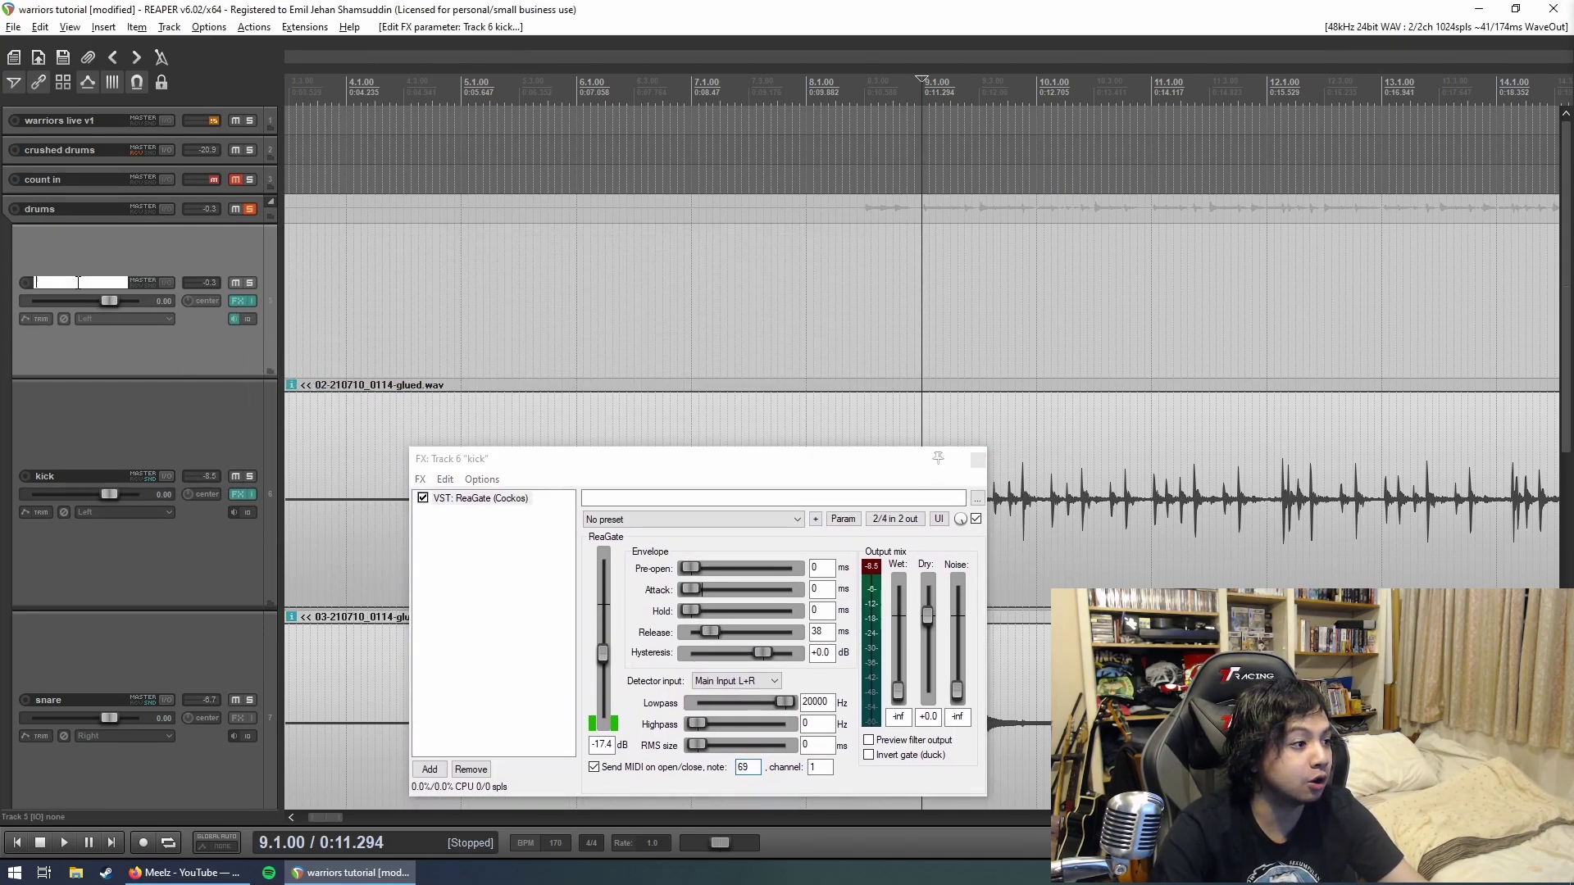
{"action": "type", "text": "drumshotz"}
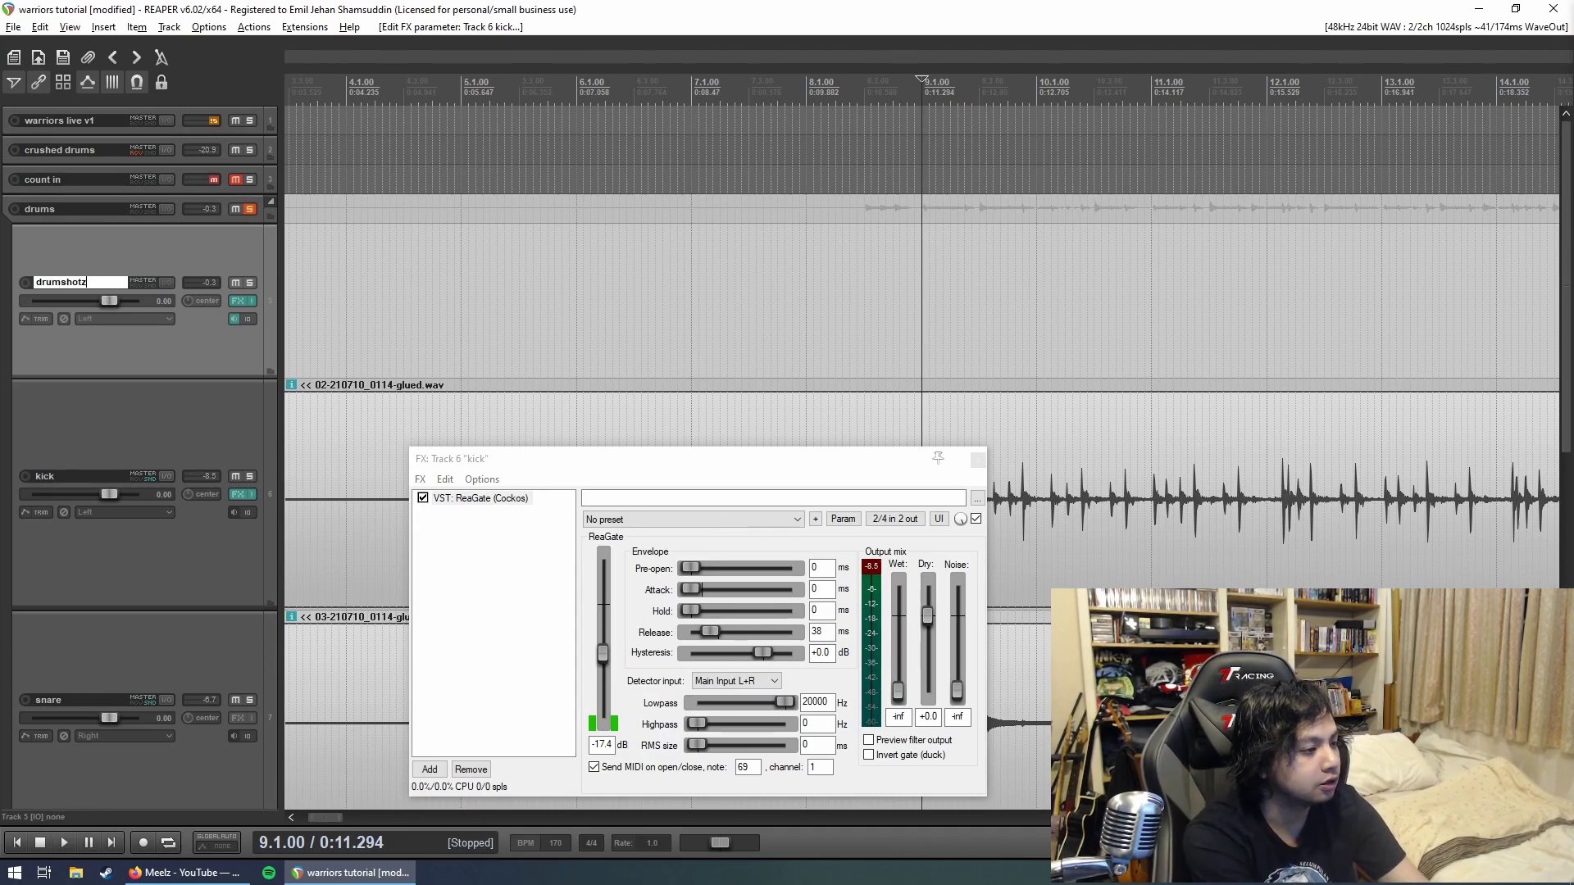
{"action": "key", "text": "Return"}
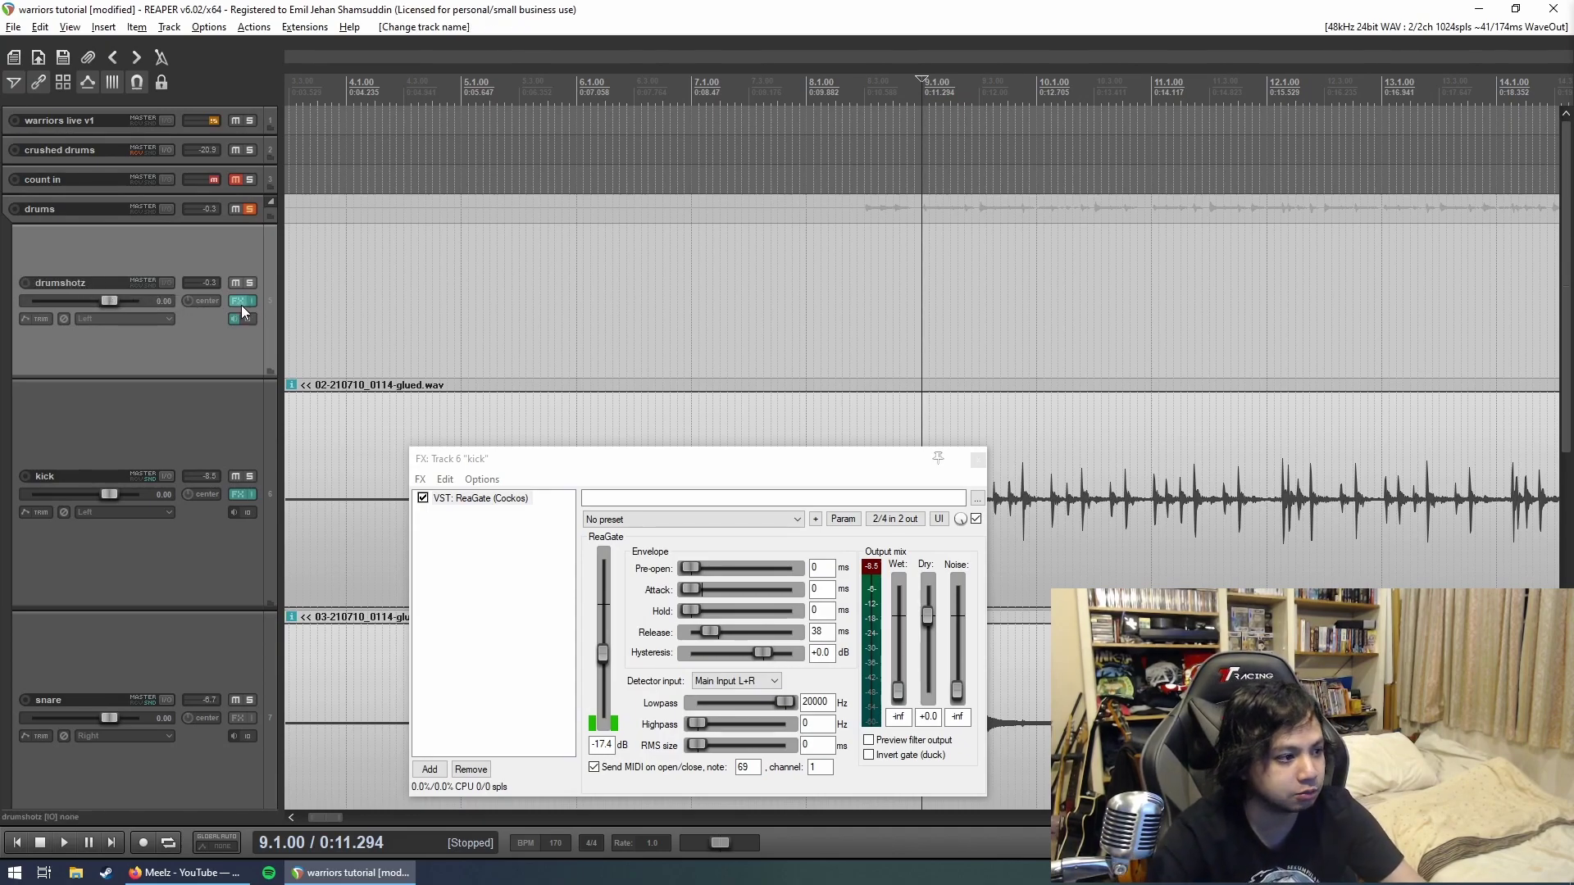
{"action": "left_click", "coordinate": [241, 304]}
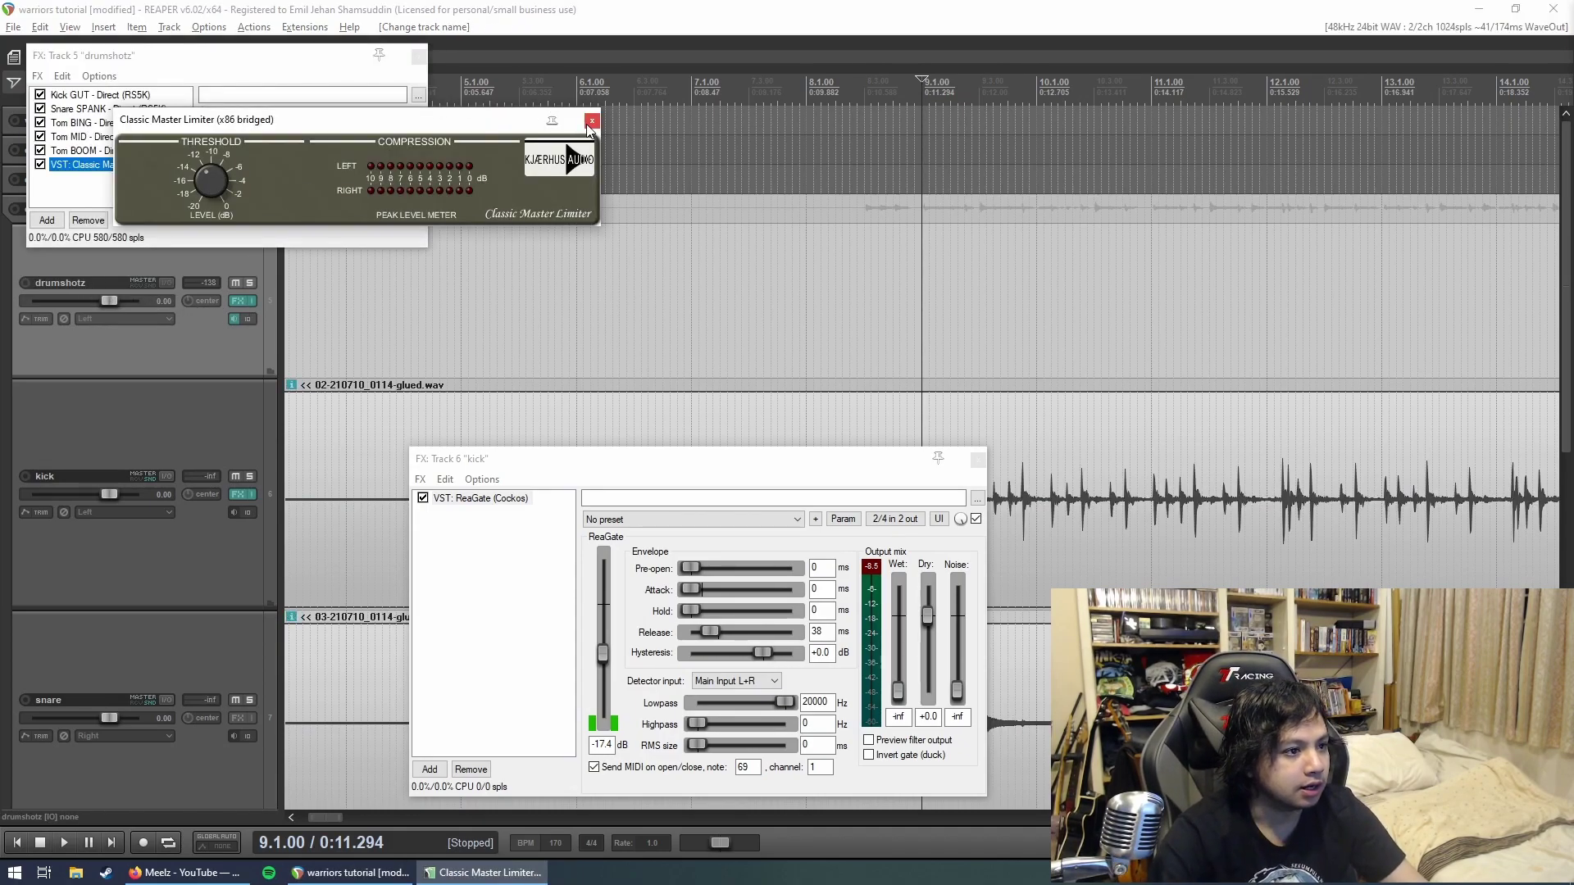
{"action": "left_click", "coordinate": [592, 123]}
{"action": "left_click", "coordinate": [101, 95]}
{"action": "left_click_drag", "start_coordinate": [128, 59], "coordinate": [693, 139]}
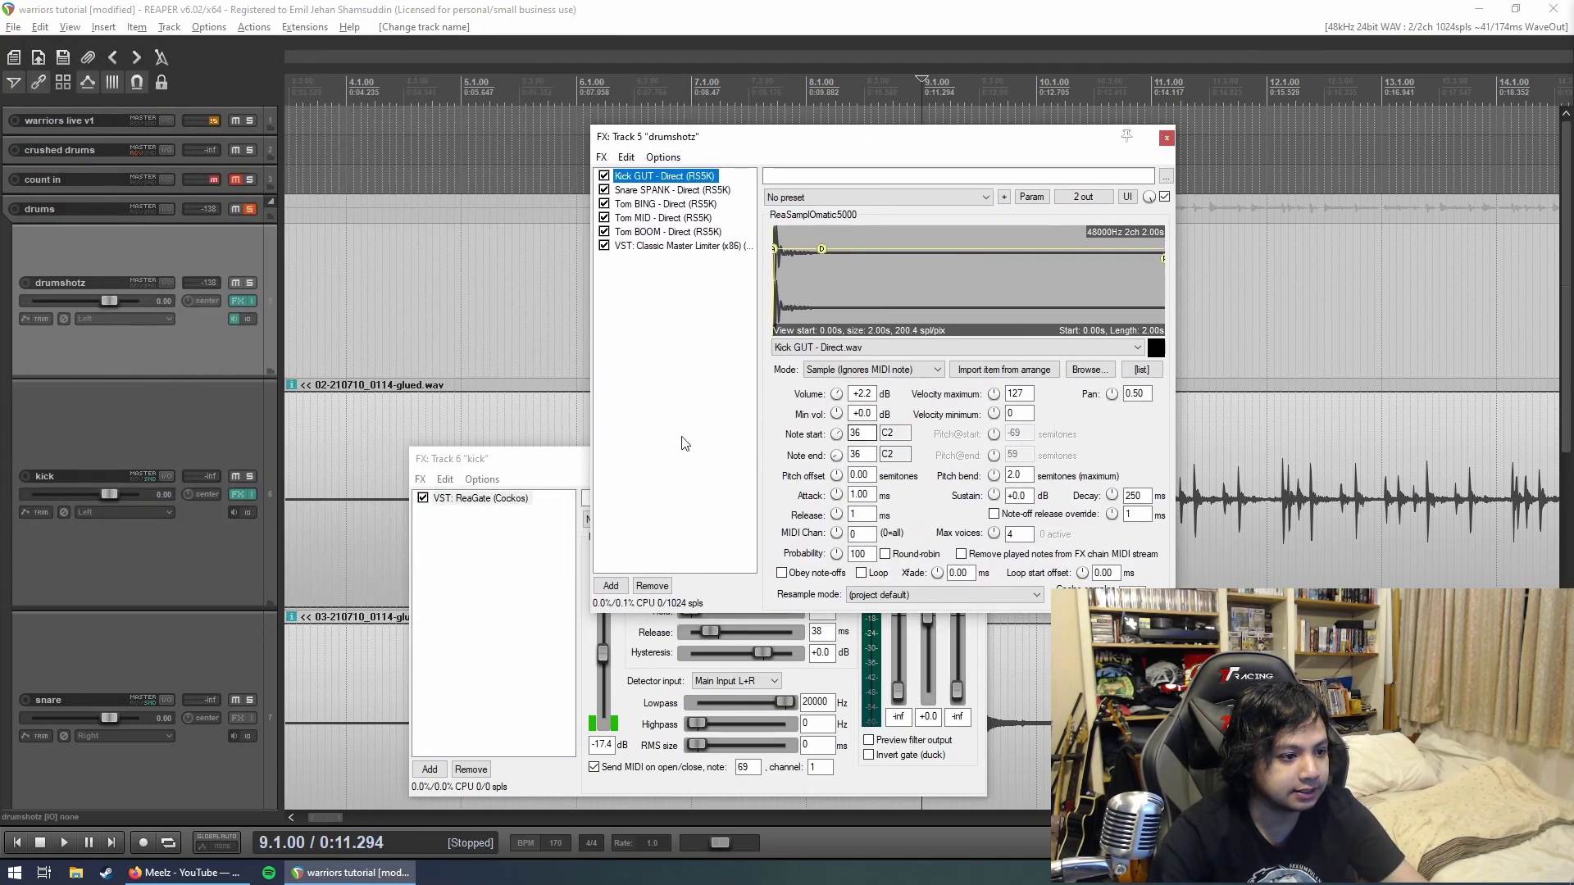
Step: Set ReaGate's MIDI note to 36 and close both effects windows
{"action": "left_click_drag", "start_coordinate": [492, 458], "coordinate": [342, 328]}
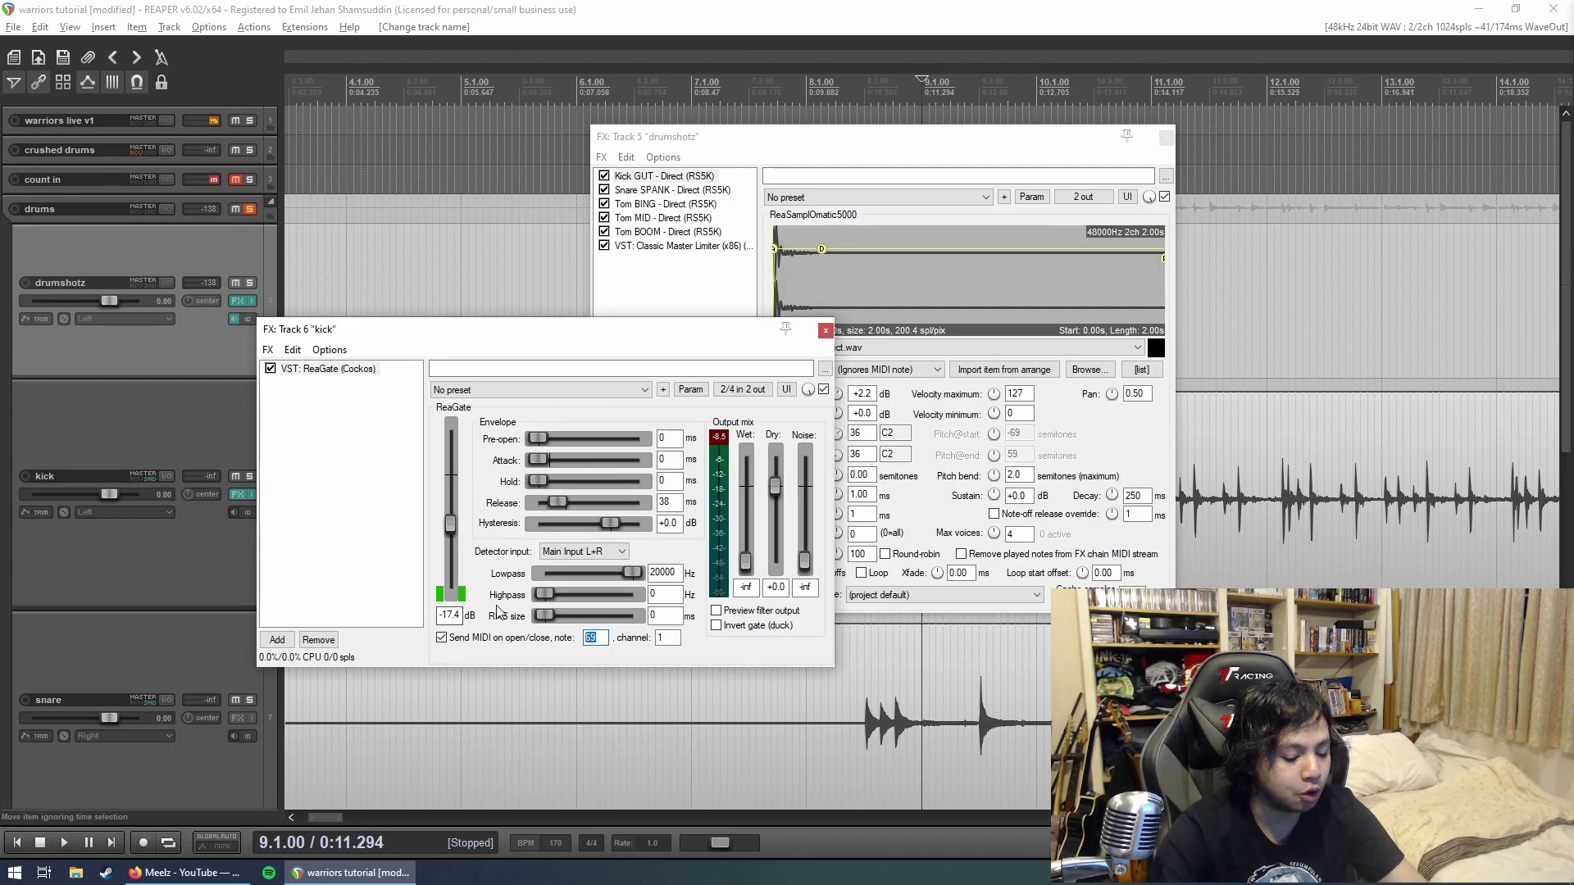
{"action": "type", "text": "36"}
{"action": "key", "text": "Return"}
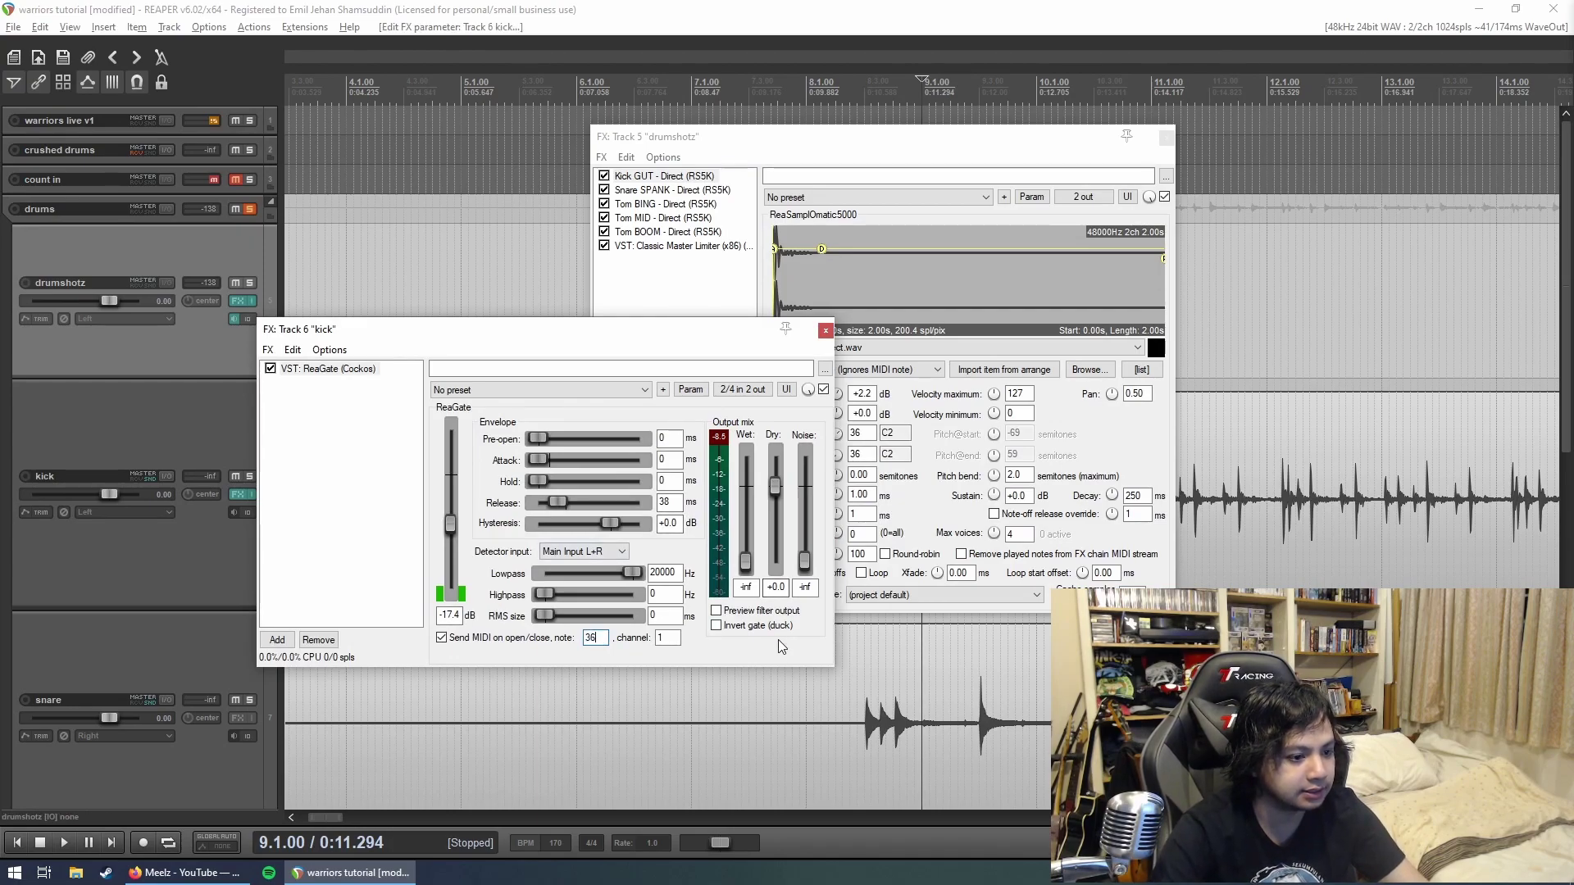
{"action": "left_click", "coordinate": [825, 331]}
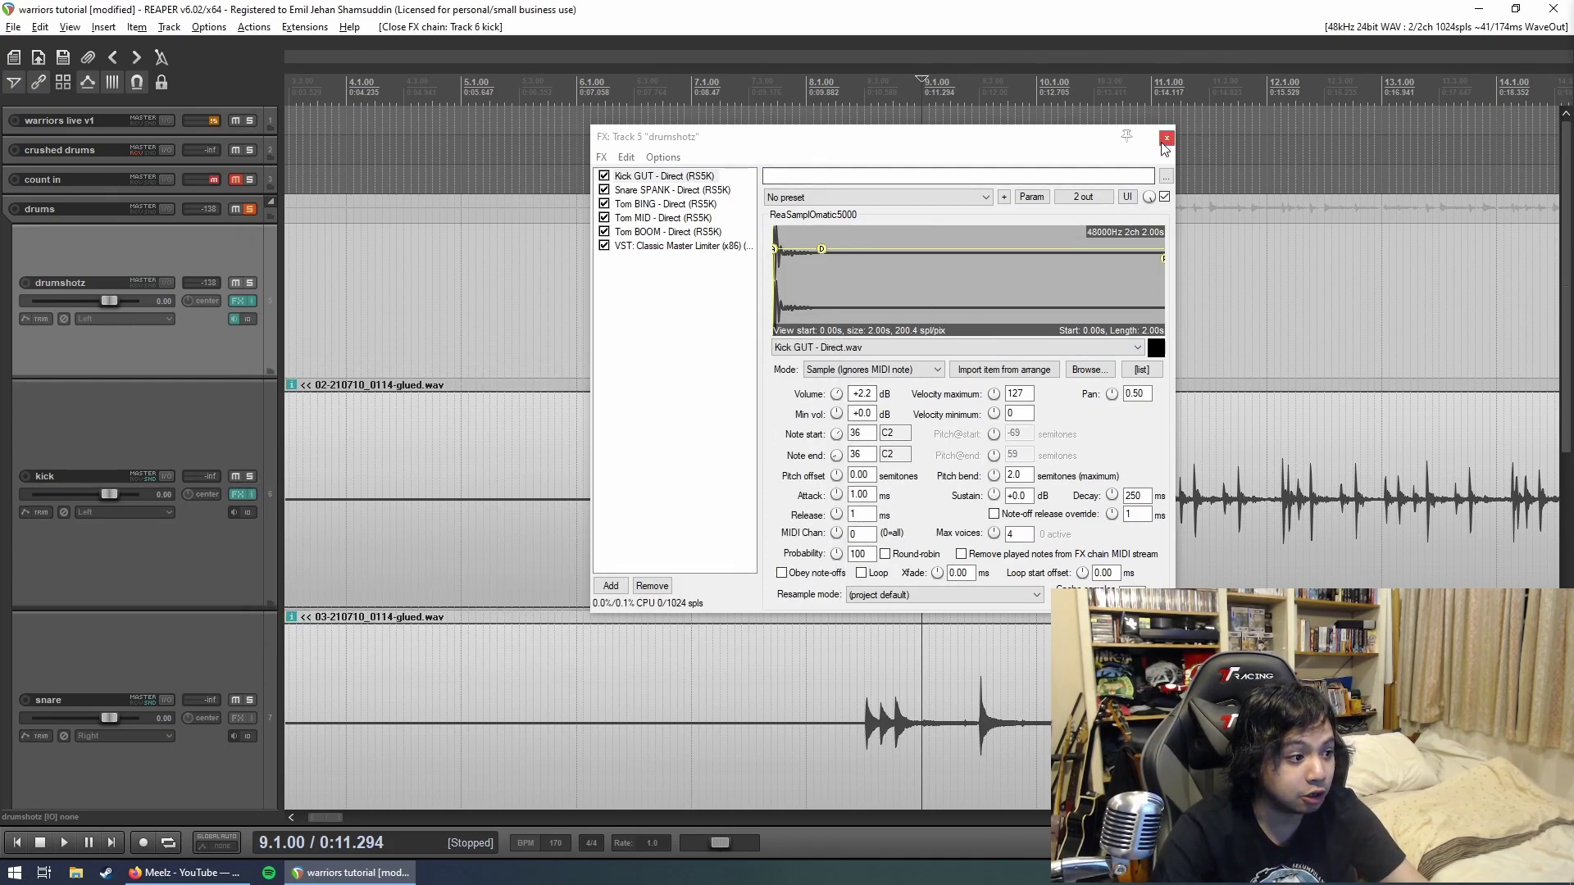
{"action": "left_click", "coordinate": [1164, 136]}
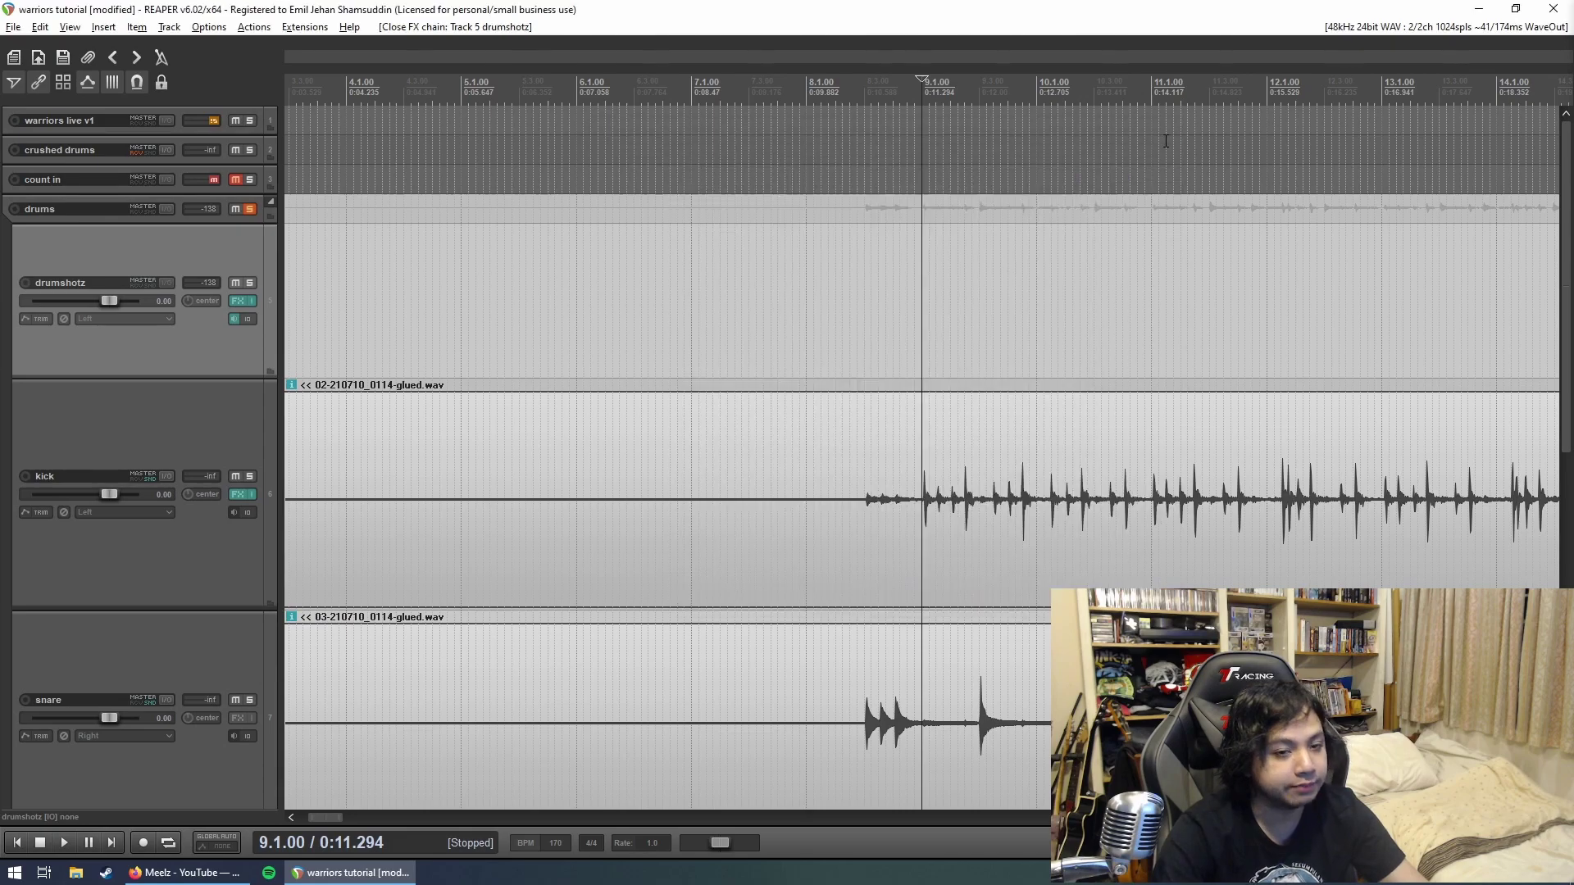
Step: Check the kick effects chain and the drumshotz routing, then close both
{"action": "left_click", "coordinate": [242, 497]}
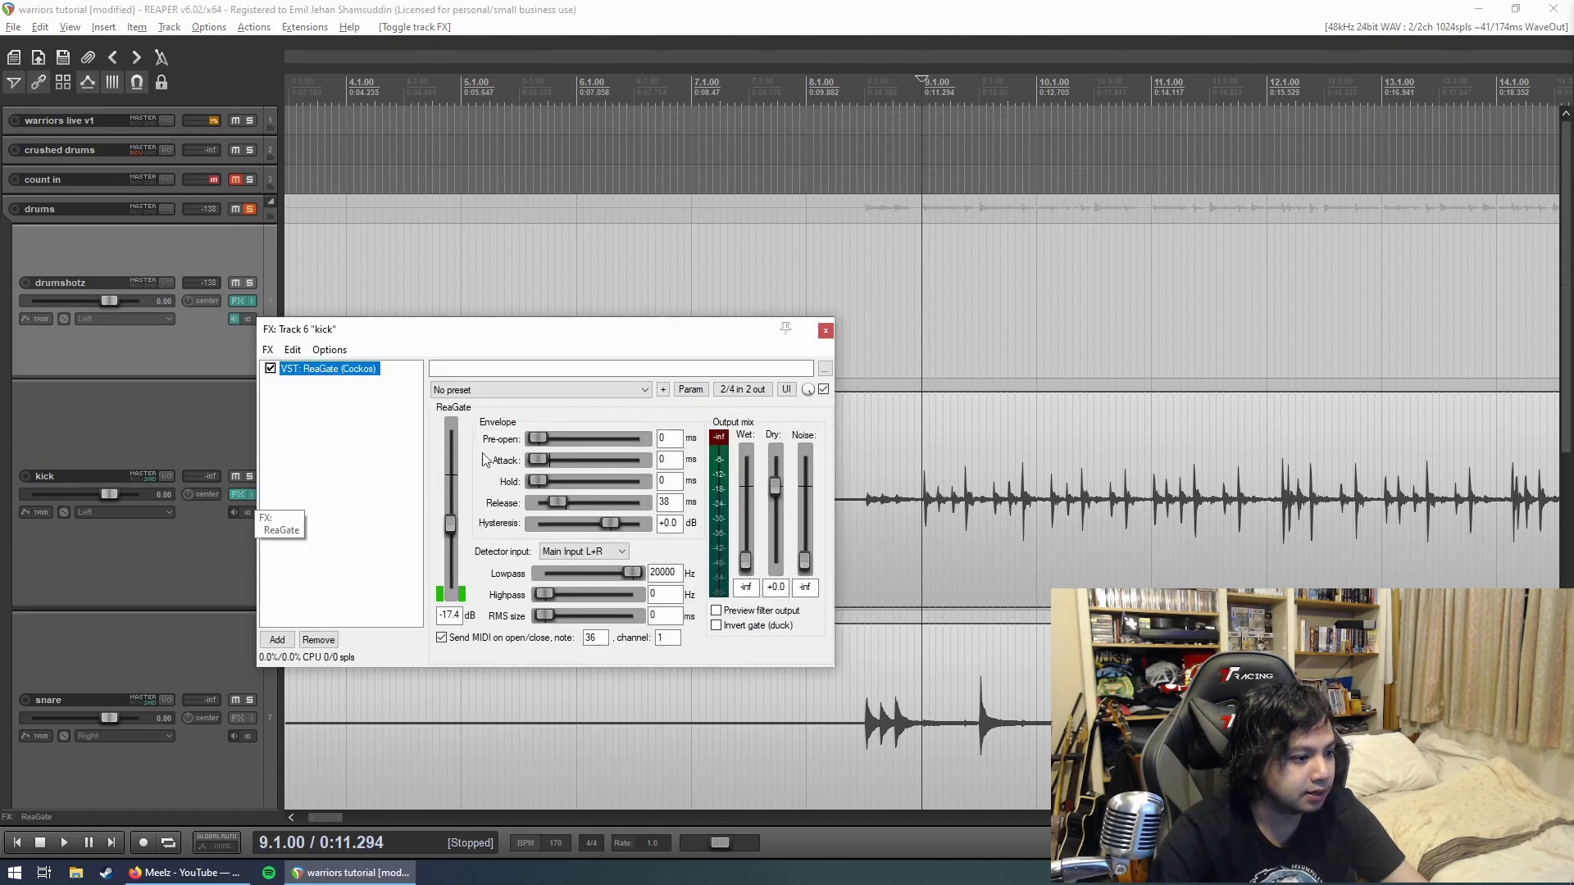
{"action": "left_click", "coordinate": [829, 330]}
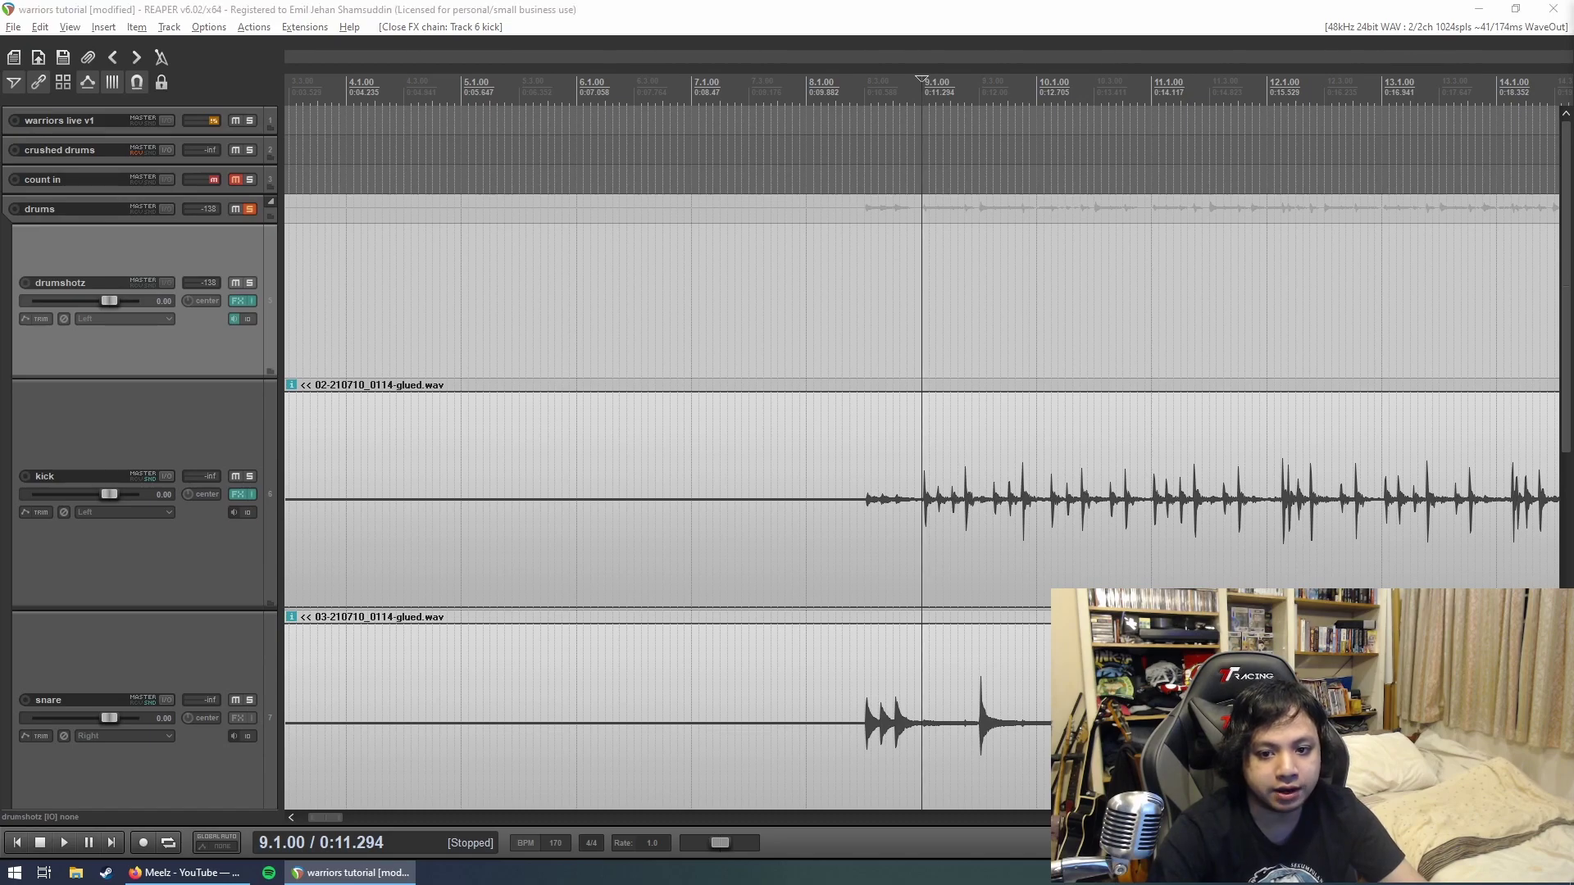
{"action": "left_click", "coordinate": [241, 300]}
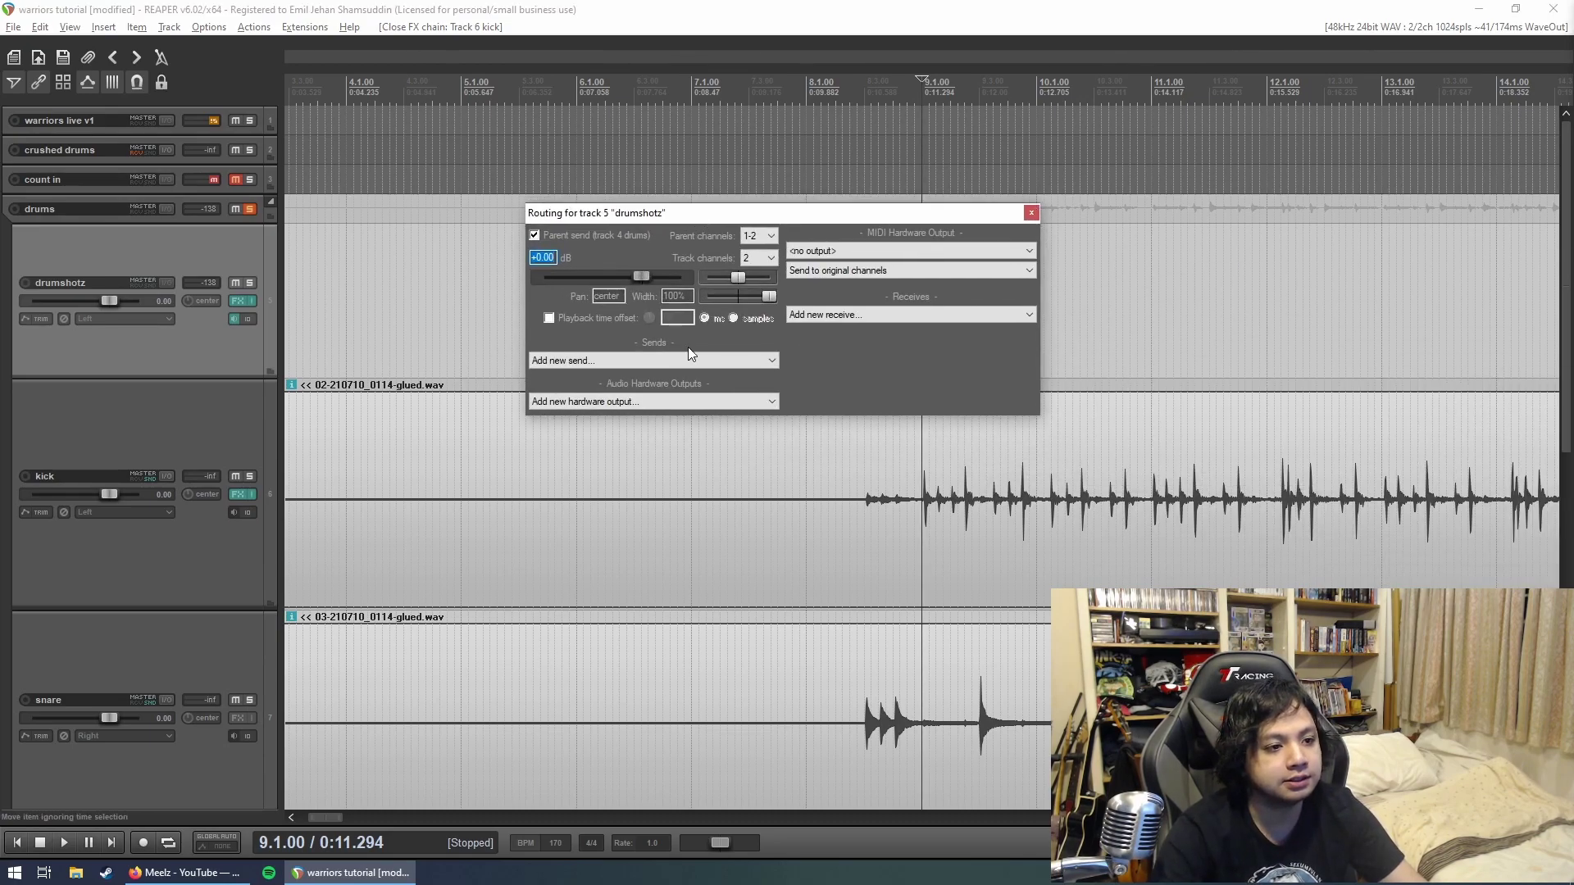
{"action": "left_click", "coordinate": [820, 450]}
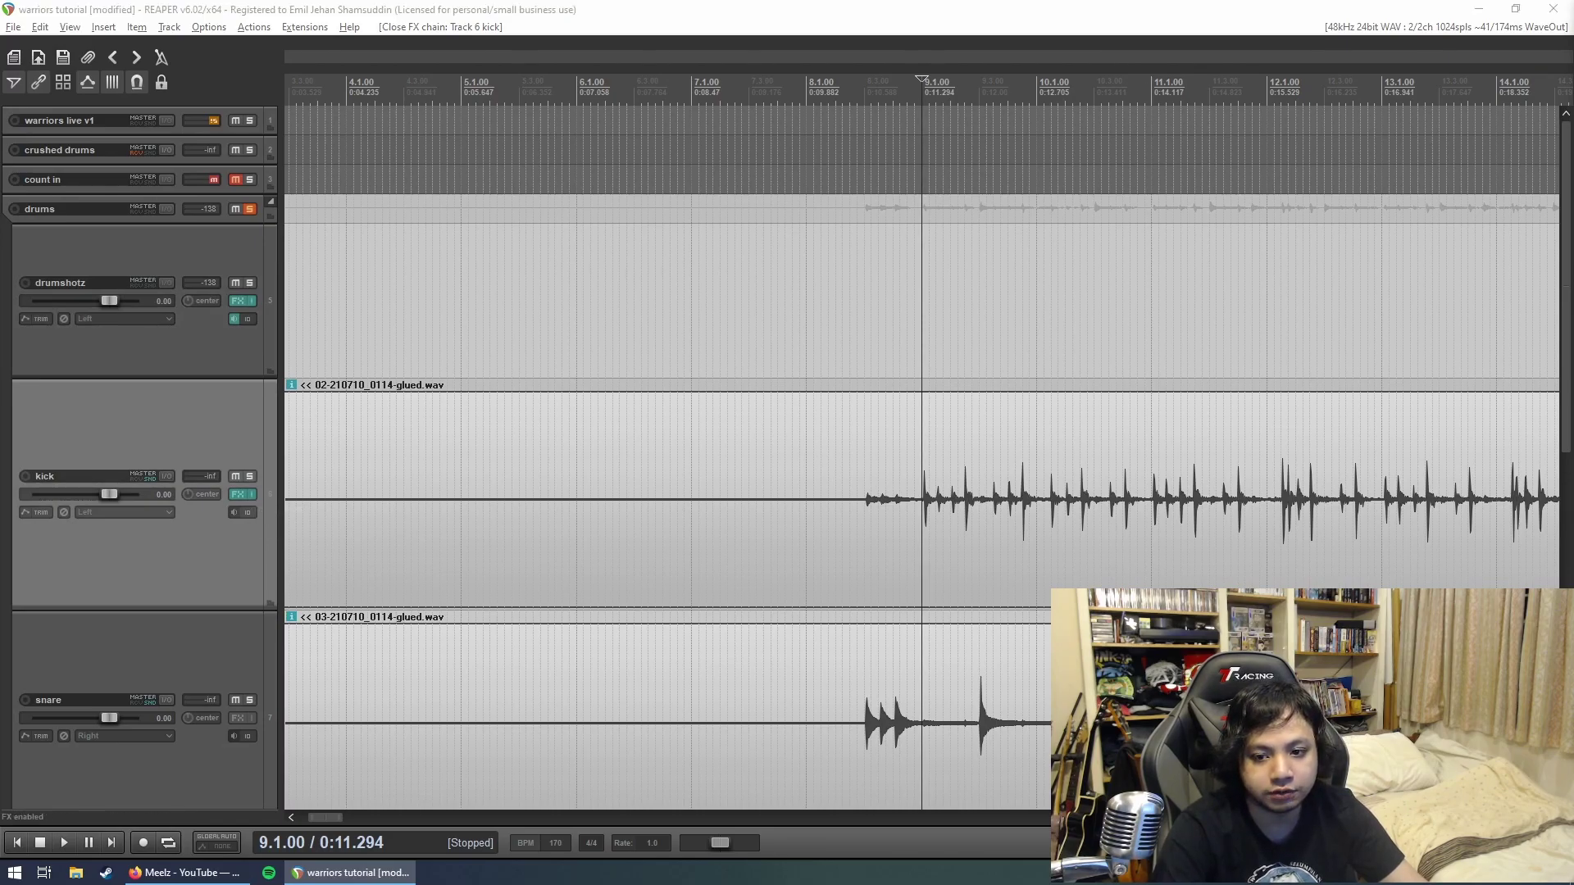
Step: Add a kick send to drumshotz with its audio source set to None
{"action": "left_click", "coordinate": [241, 493]}
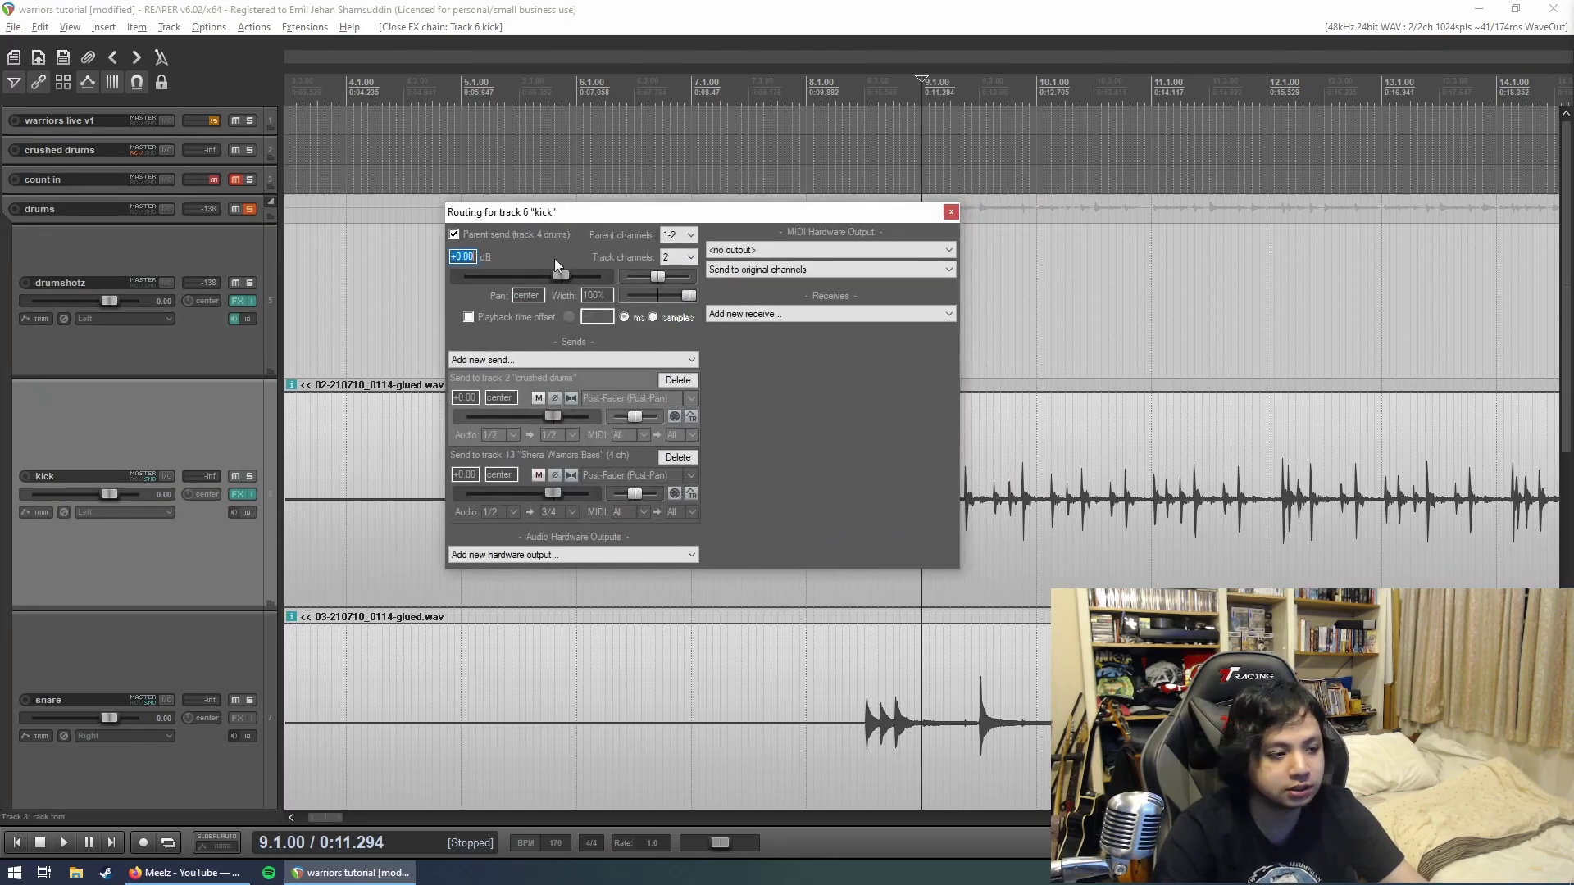
{"action": "left_click", "coordinate": [598, 360]}
{"action": "left_click", "coordinate": [482, 433]}
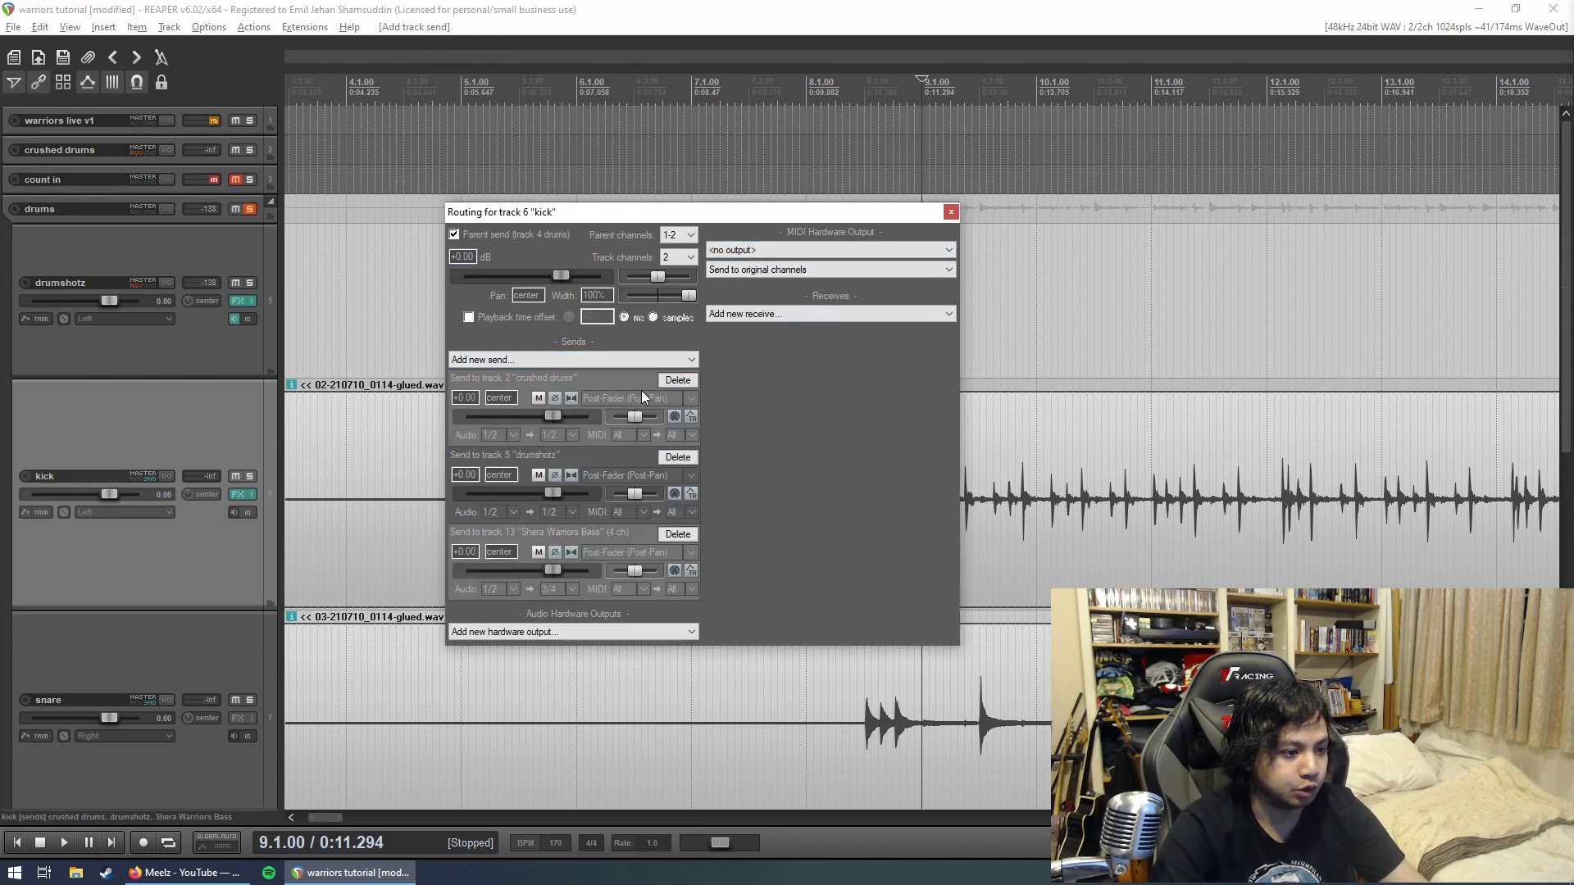
{"action": "left_click", "coordinate": [569, 514]}
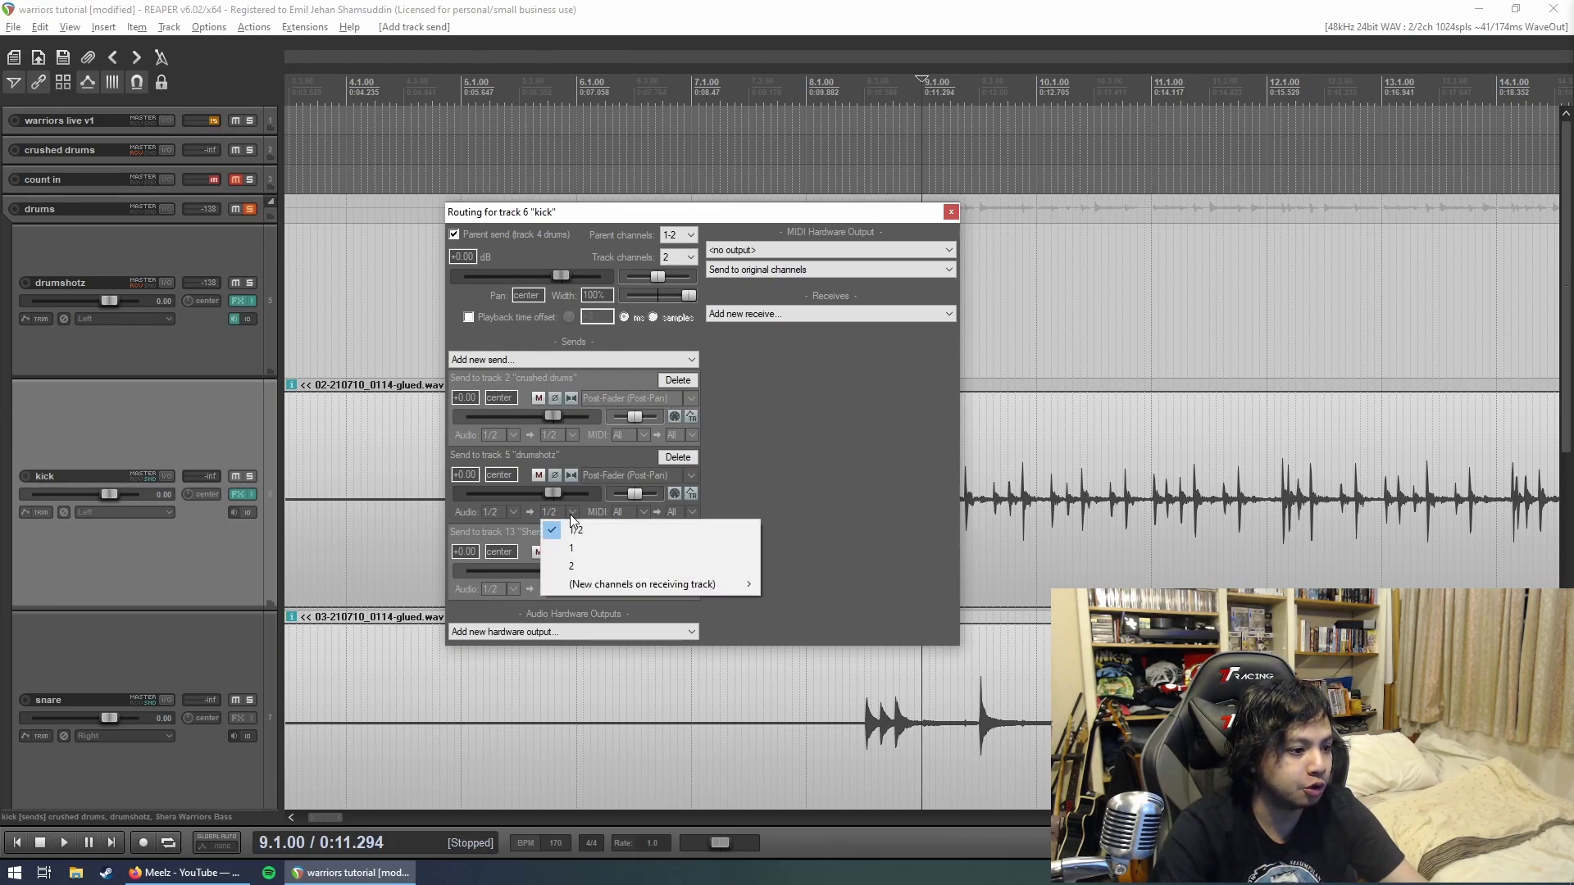
{"action": "left_click", "coordinate": [512, 526]}
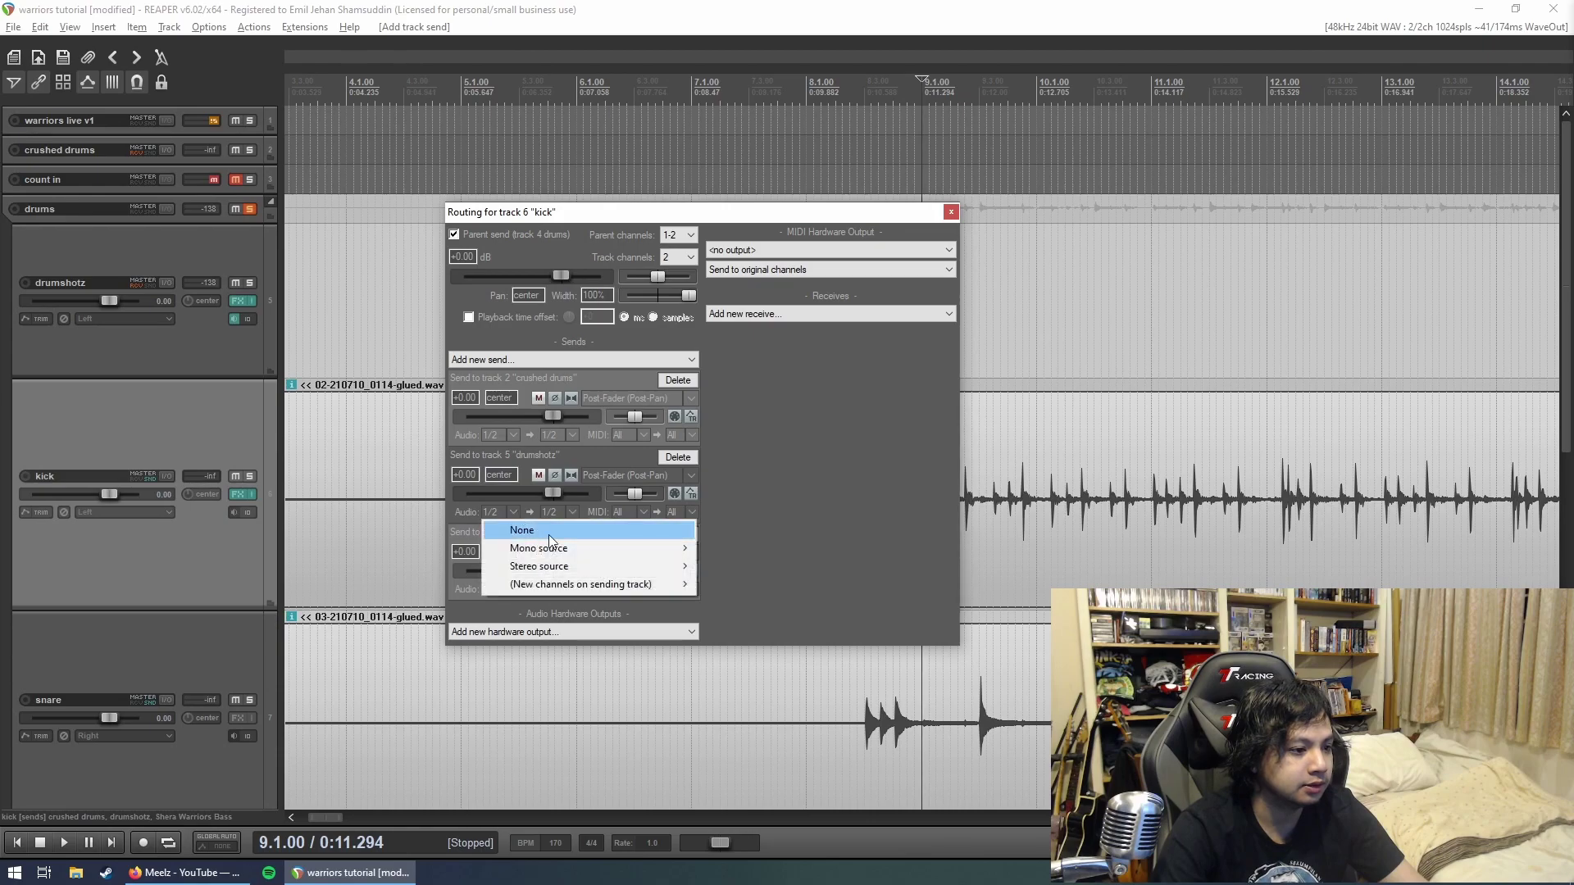
{"action": "left_click", "coordinate": [529, 522]}
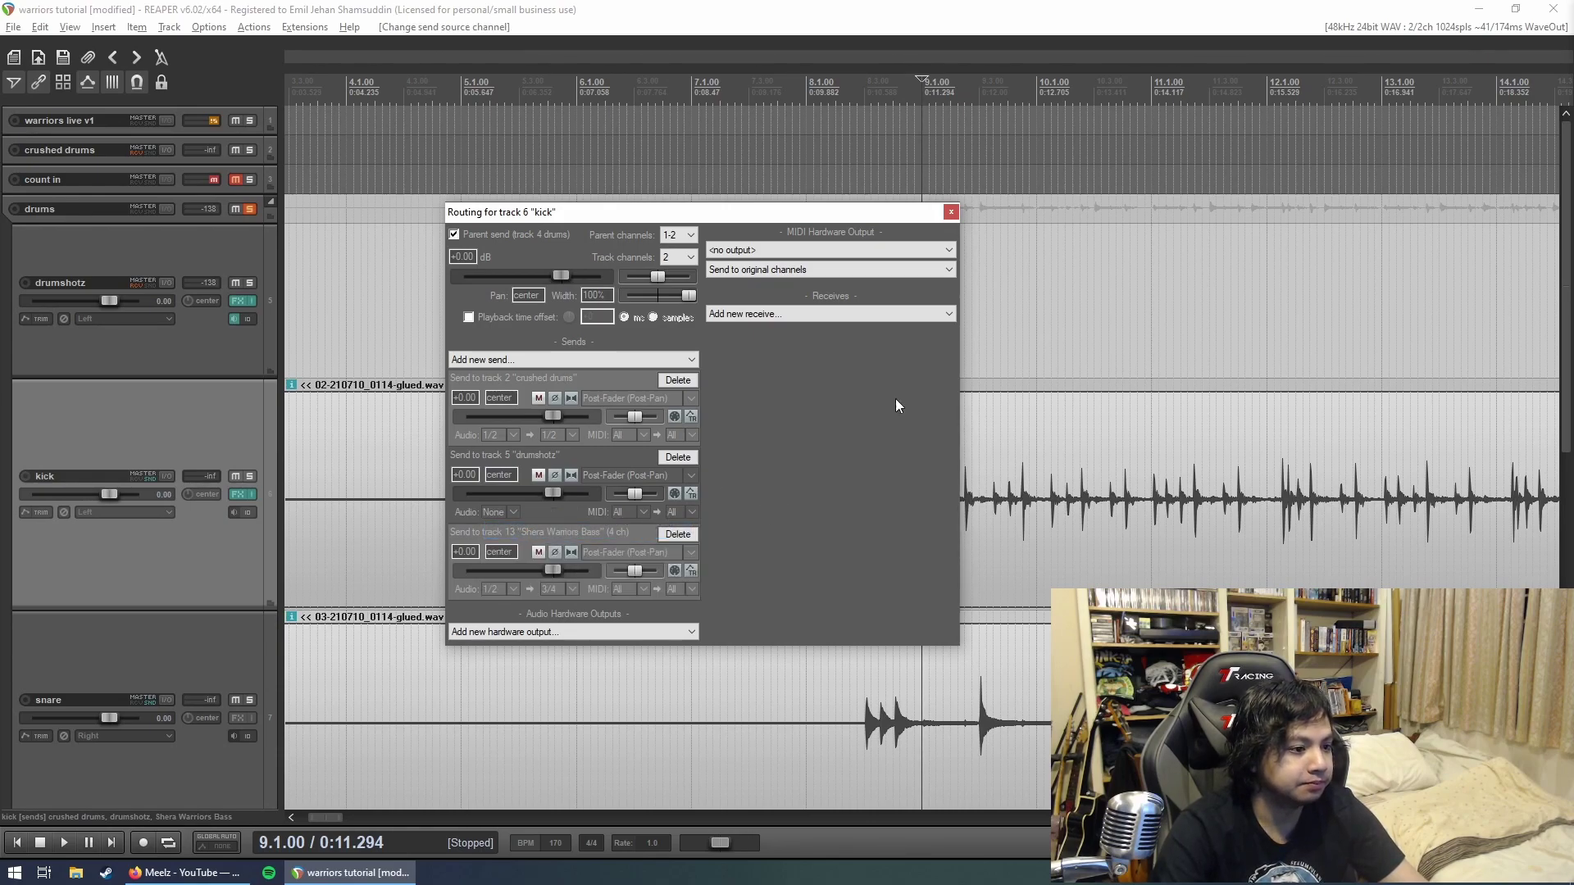
Step: Close the kick routing settings, solo drumshotz, and audition a short pass
{"action": "left_click", "coordinate": [951, 213]}
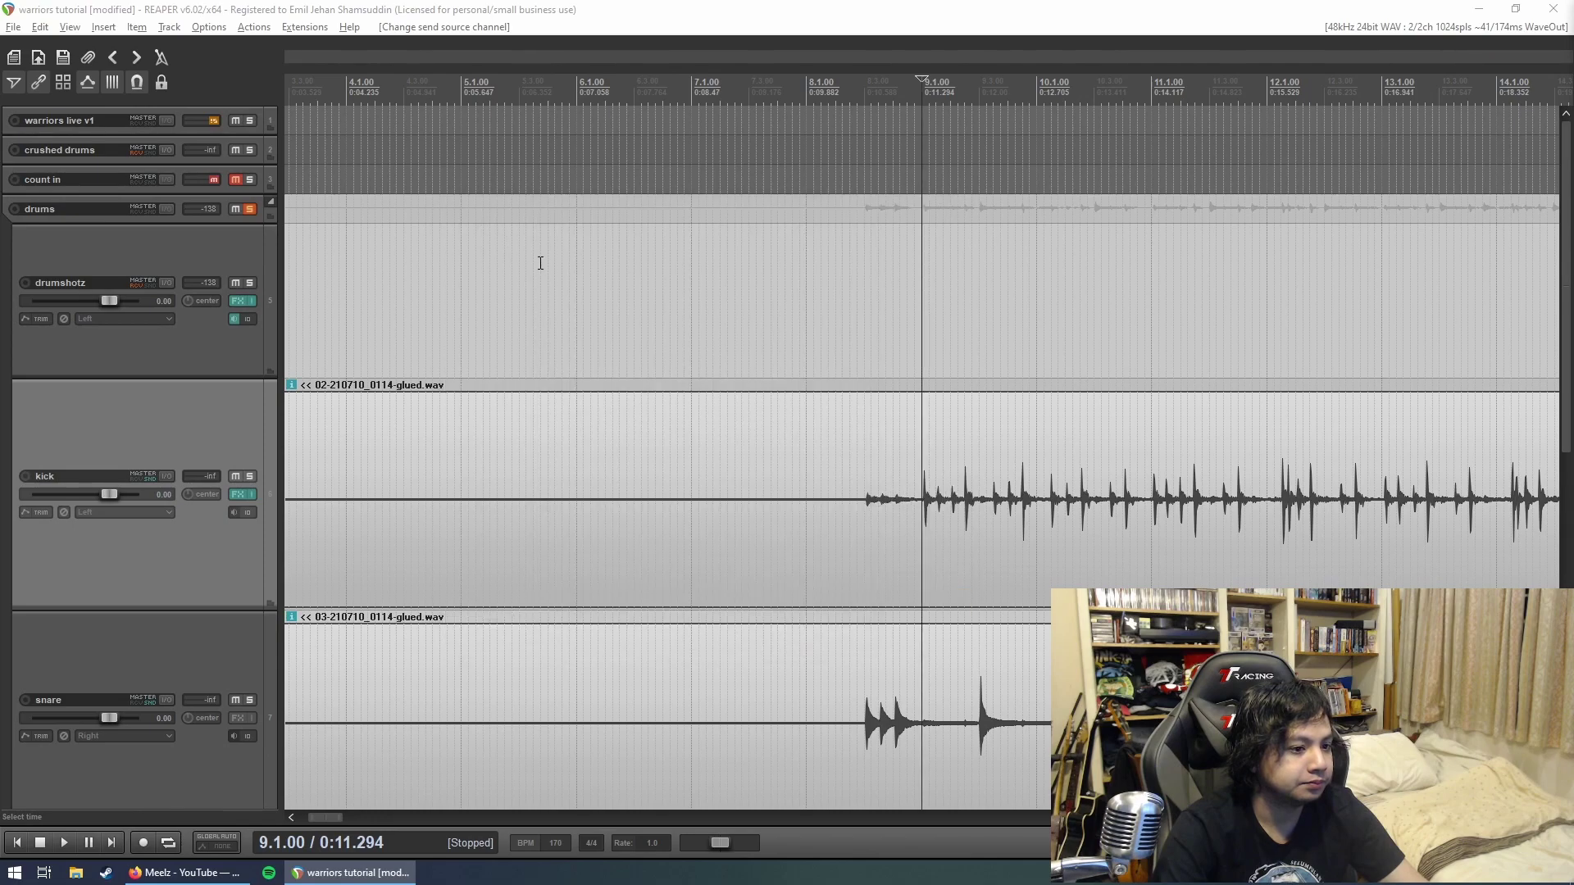
{"action": "left_click", "coordinate": [248, 285]}
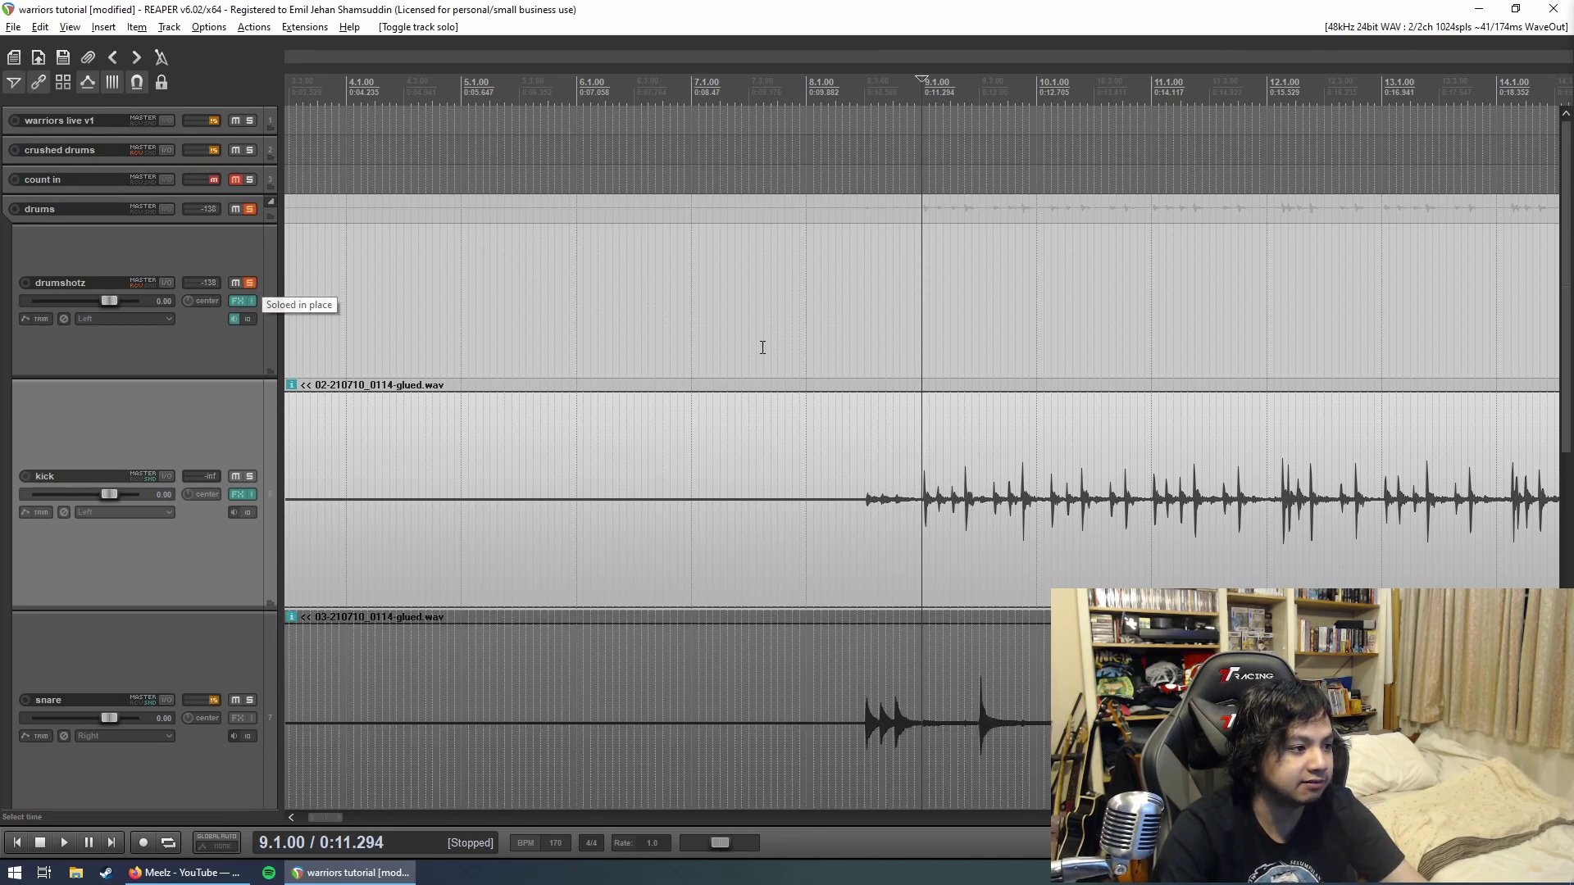
{"action": "left_click", "coordinate": [837, 323]}
{"action": "key", "text": "space"}
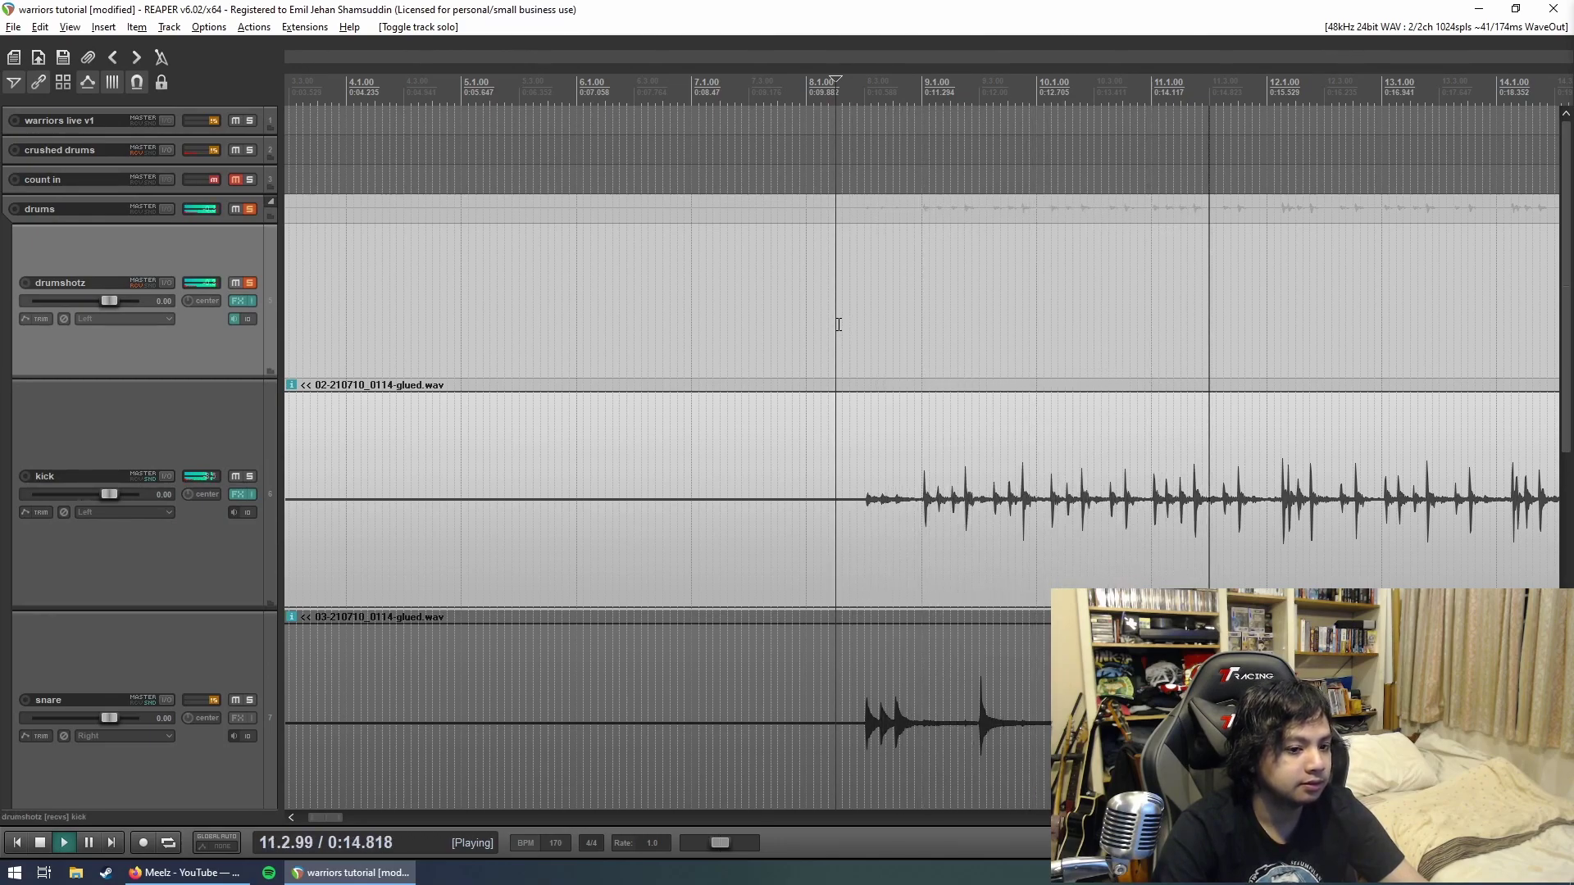
{"action": "key", "text": "space"}
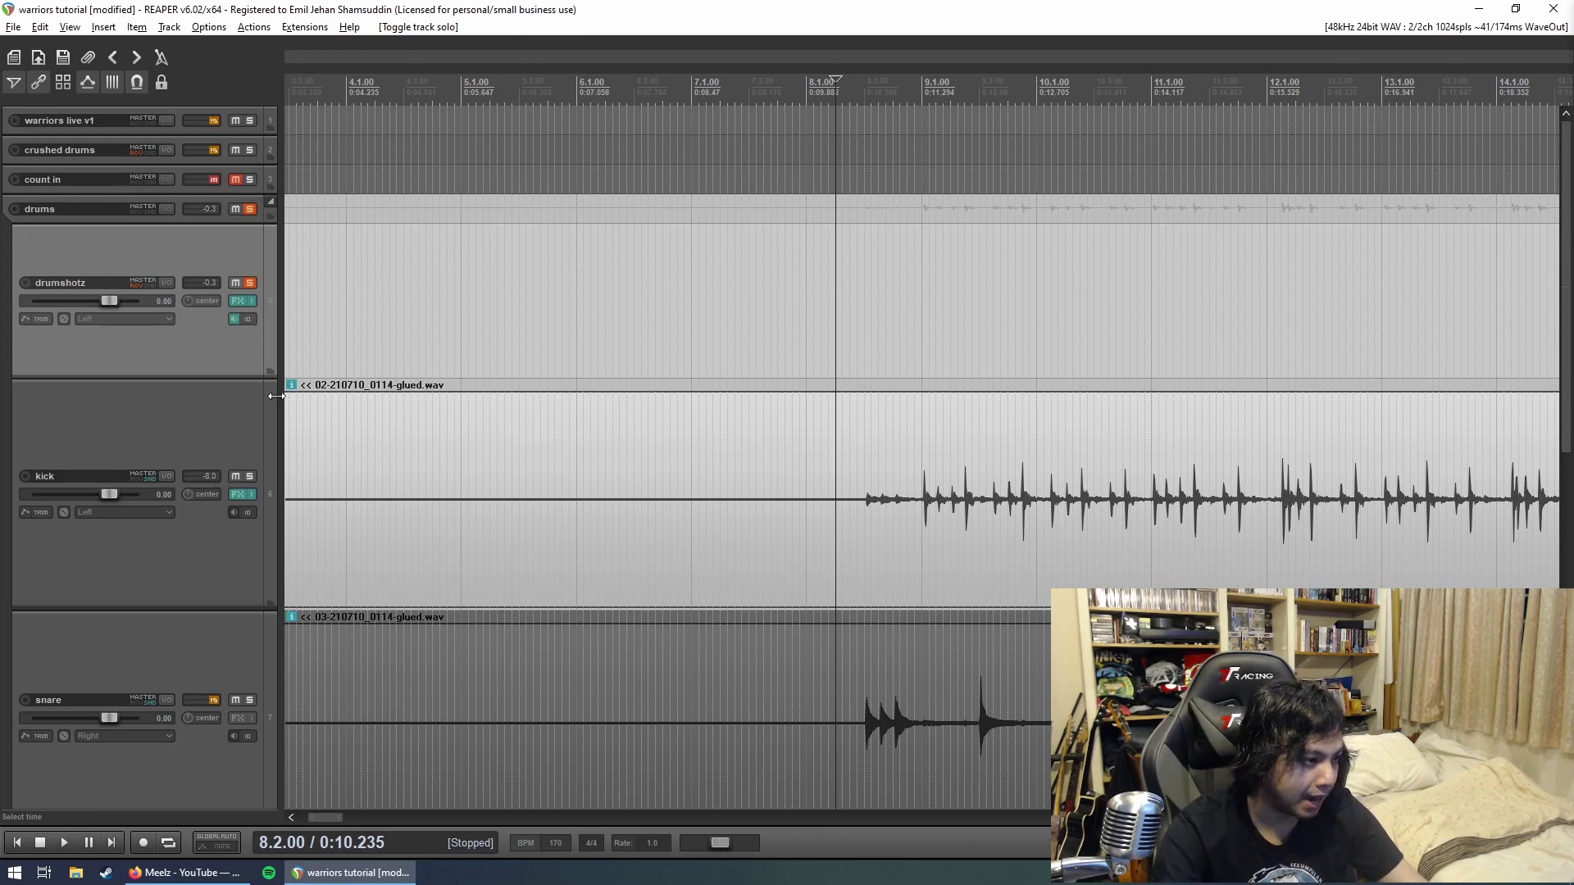
Step: Lower the kick ReaGate threshold to about -21.4 dB and audition it from 11.2.75
{"action": "left_click", "coordinate": [237, 494]}
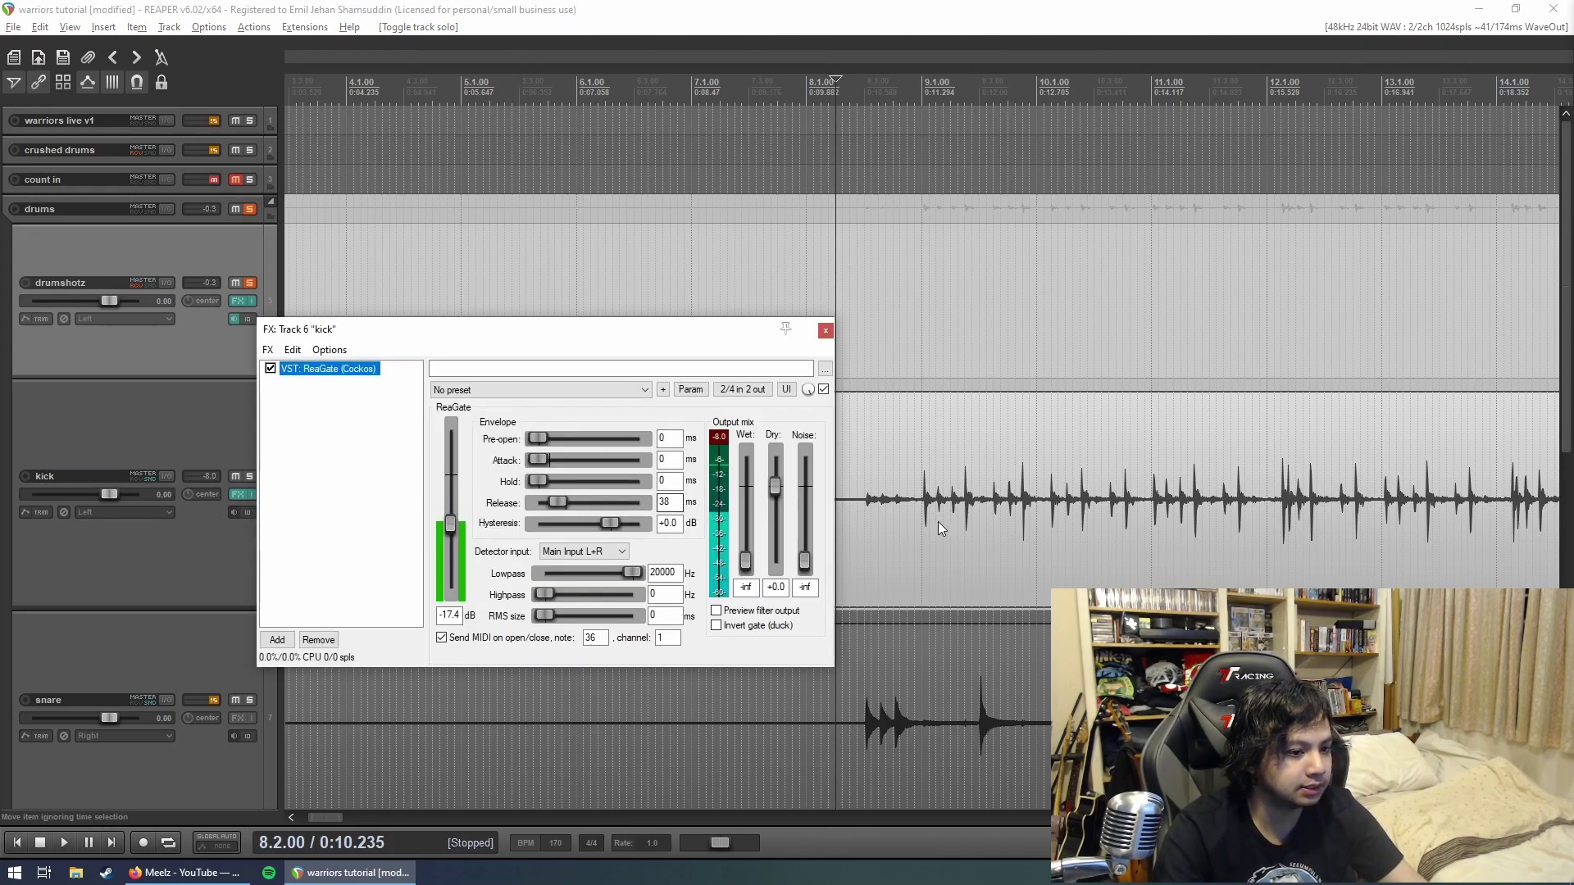
{"action": "left_click", "coordinate": [912, 347]}
{"action": "scroll", "coordinate": [1023, 533], "scroll_direction": "up", "scroll_amount": 4}
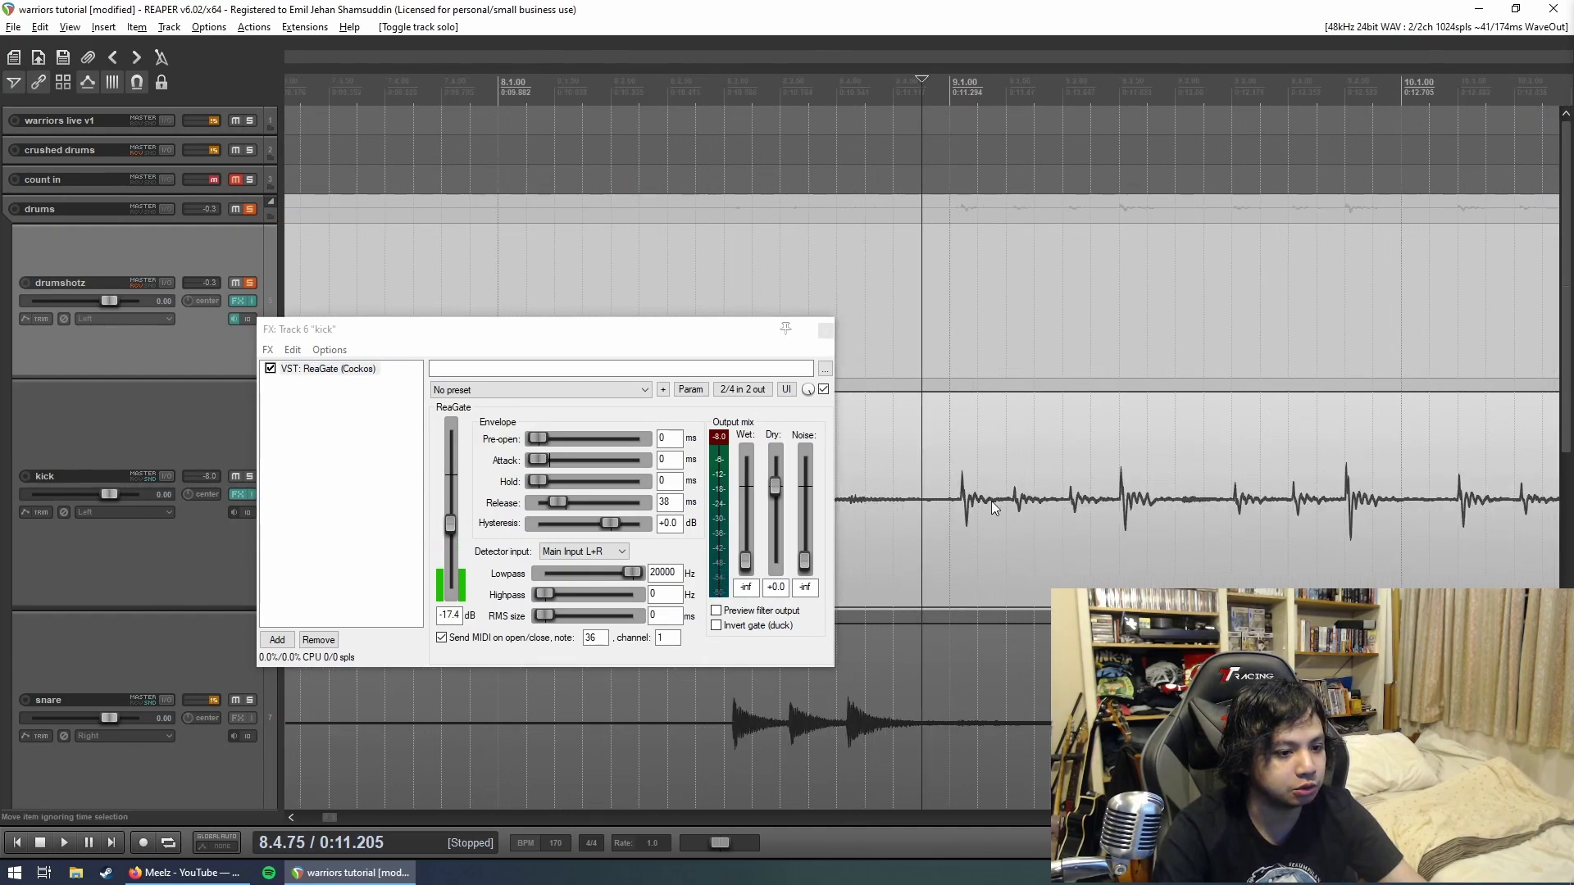
{"action": "left_click_drag", "start_coordinate": [452, 526], "coordinate": [453, 535]}
{"action": "key", "text": "space"}
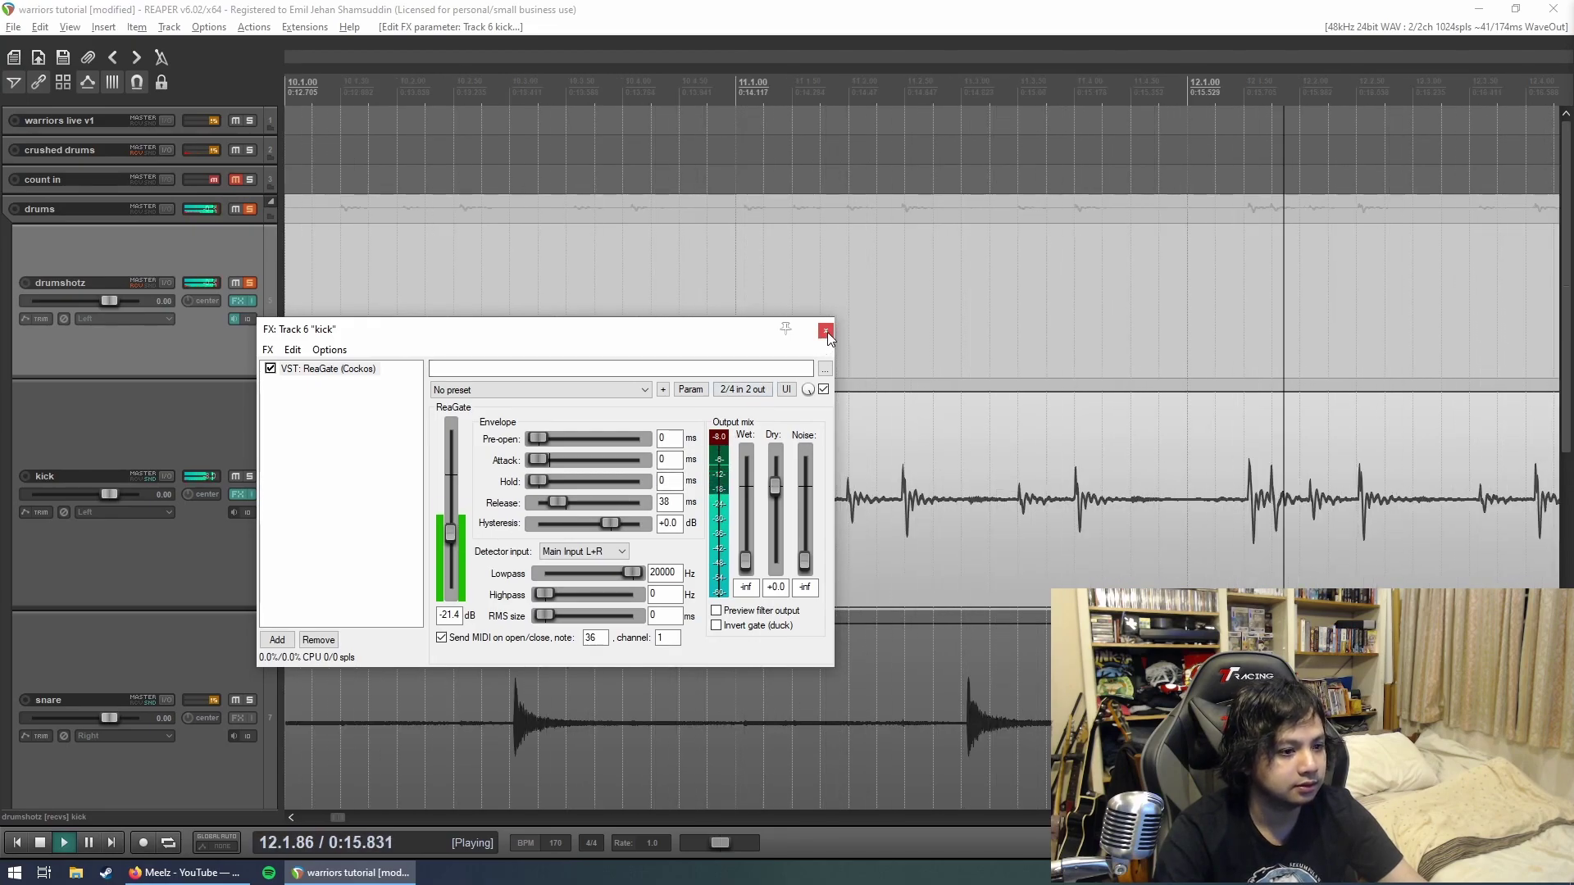
{"action": "key", "text": "space"}
{"action": "left_click", "coordinate": [932, 284]}
{"action": "key", "text": "space"}
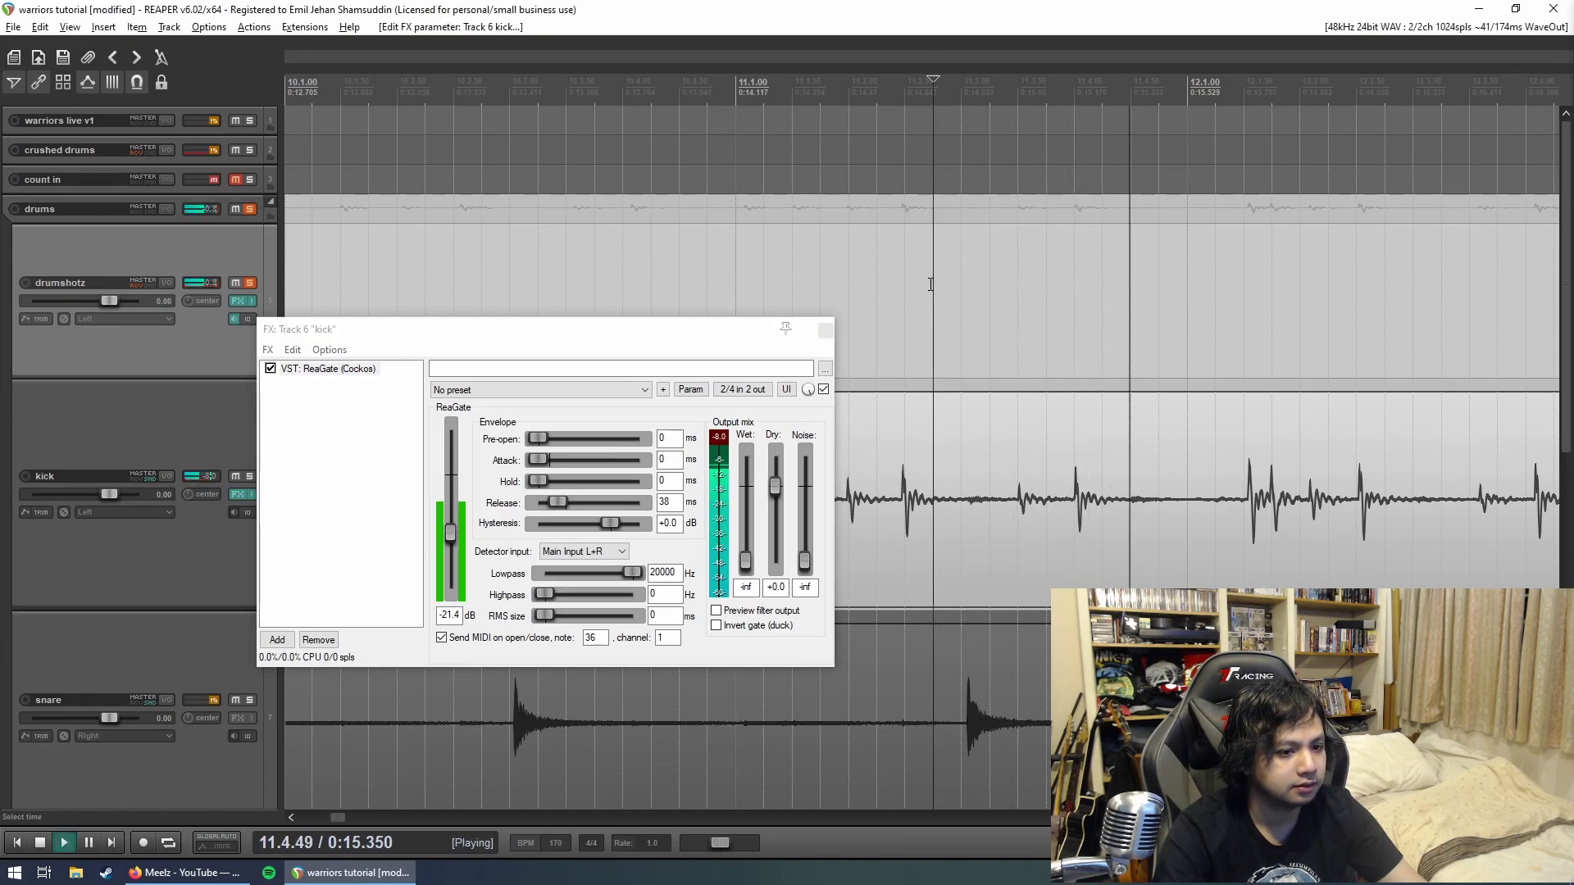
{"action": "key", "text": "space"}
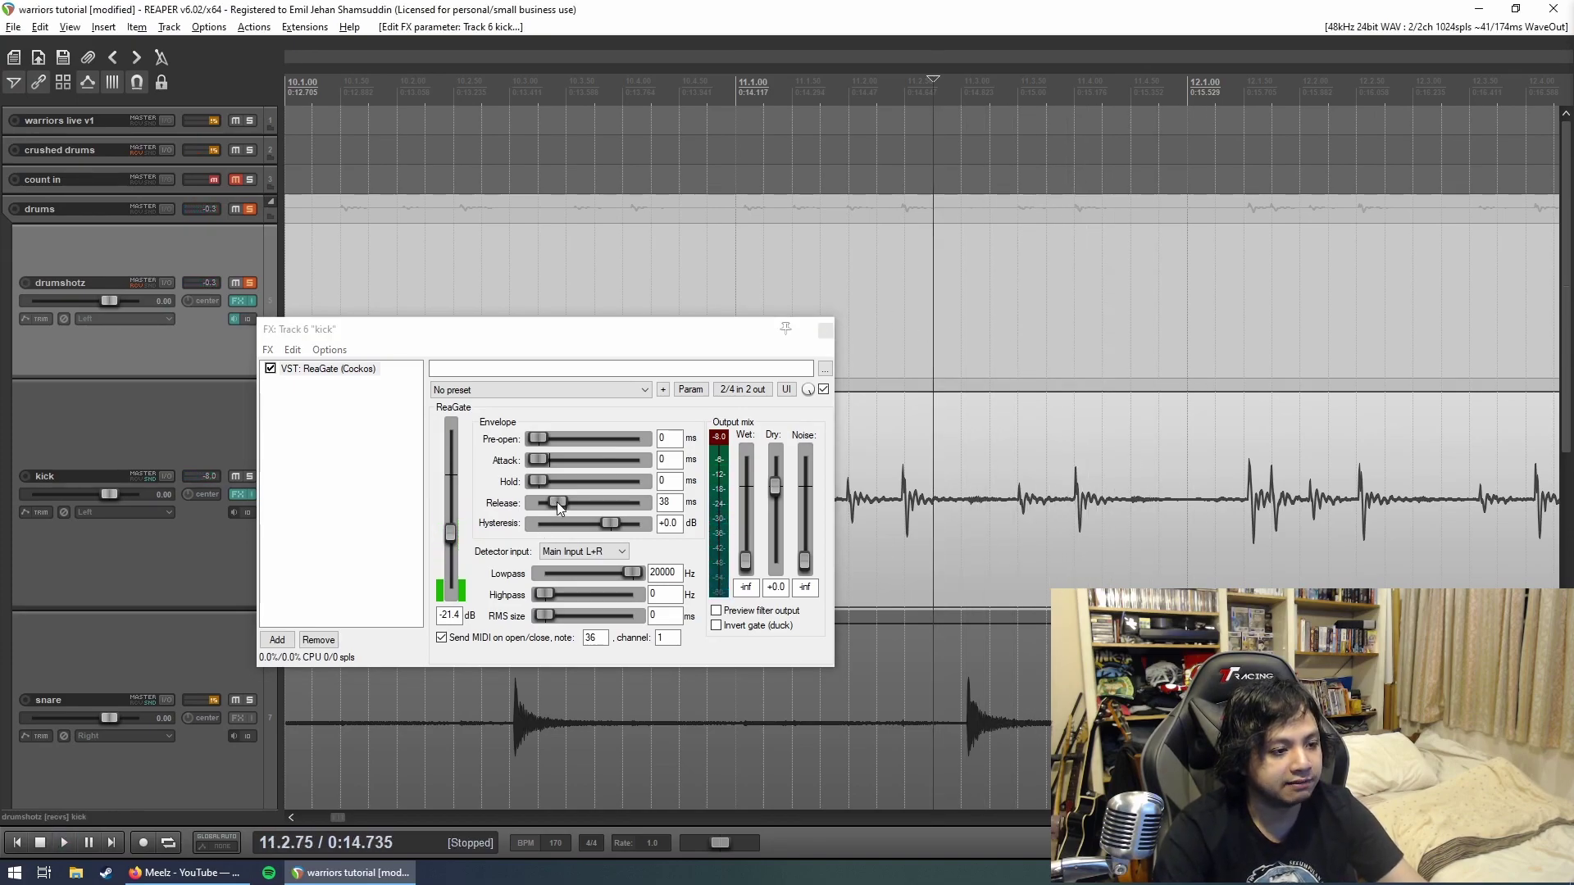
Step: Set the kick ReaGate release to 25 ms, audition it, and close the kick effects window
{"action": "left_click", "coordinate": [1254, 263]}
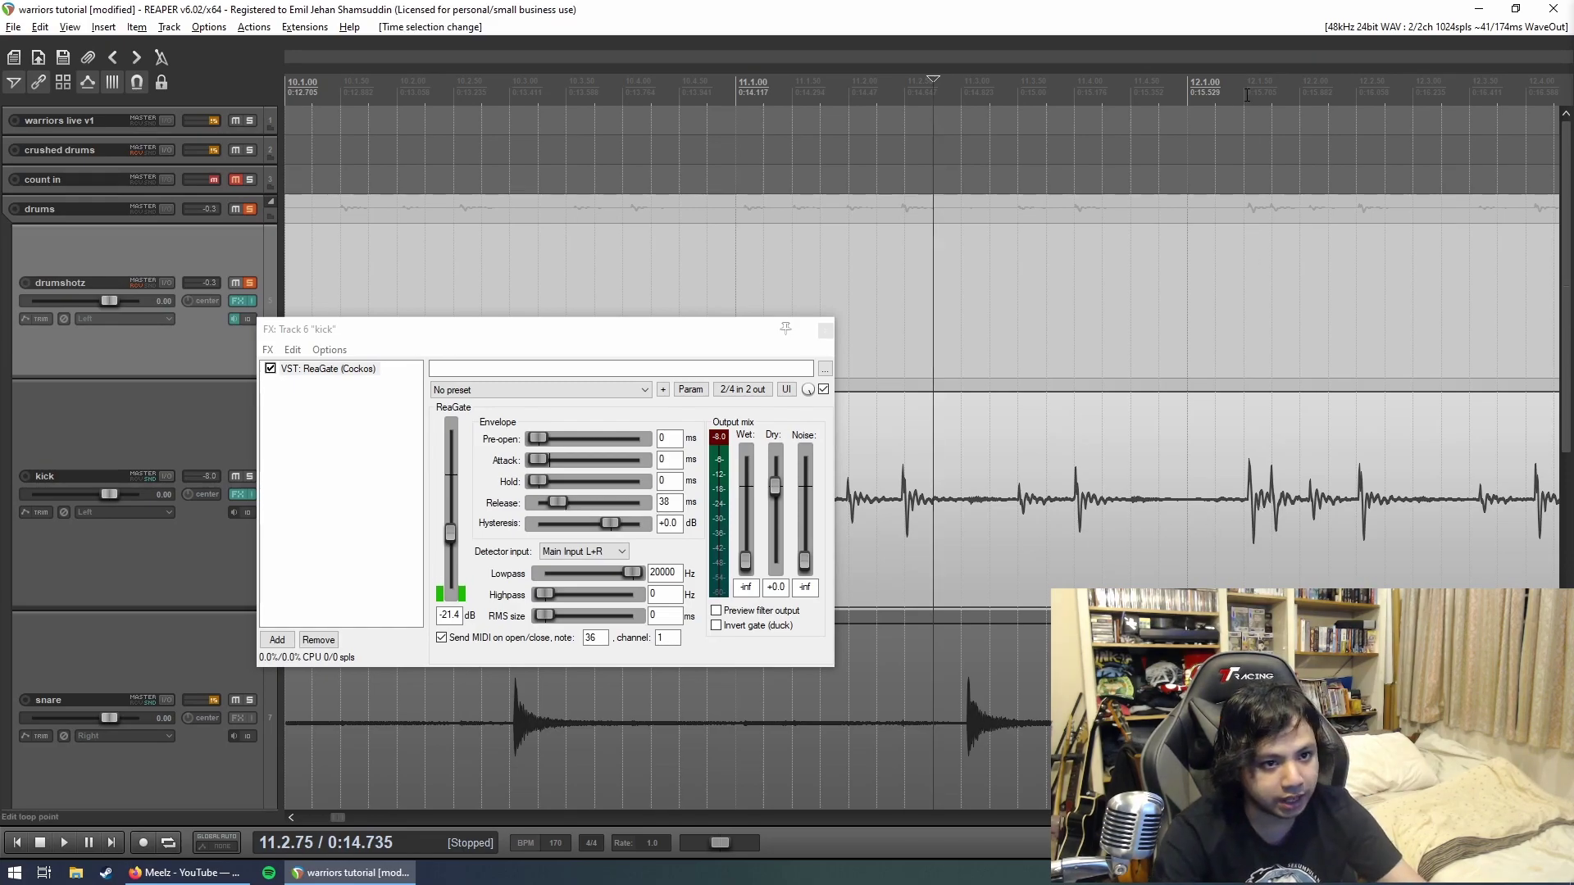
{"action": "left_click_drag", "start_coordinate": [1245, 95], "coordinate": [1299, 94]}
{"action": "left_click", "coordinate": [1298, 94]}
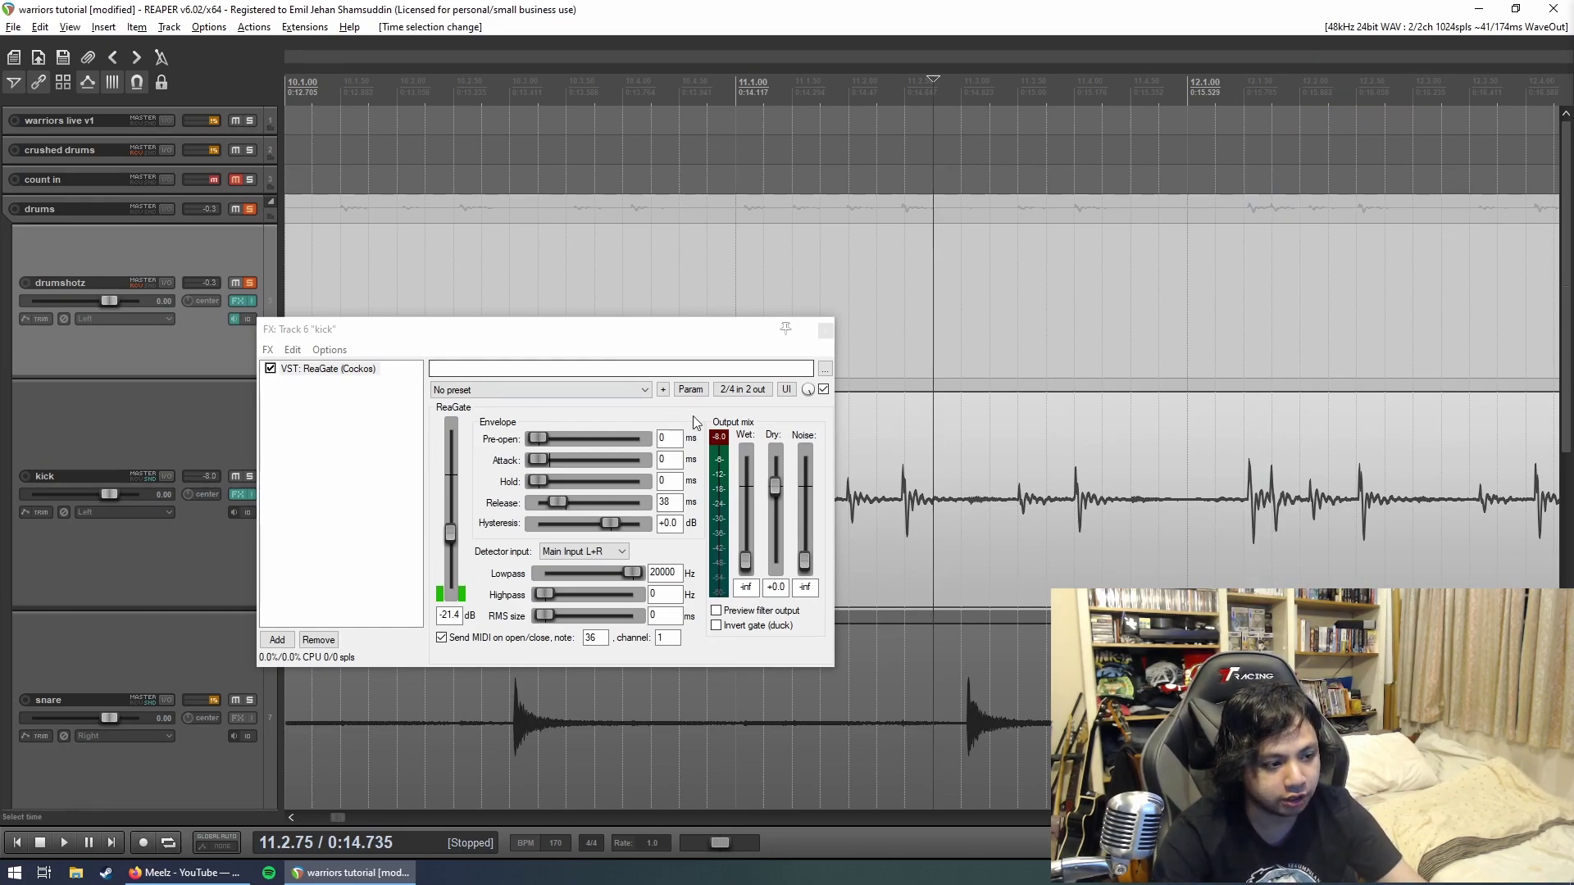
{"action": "left_click", "coordinate": [555, 502]}
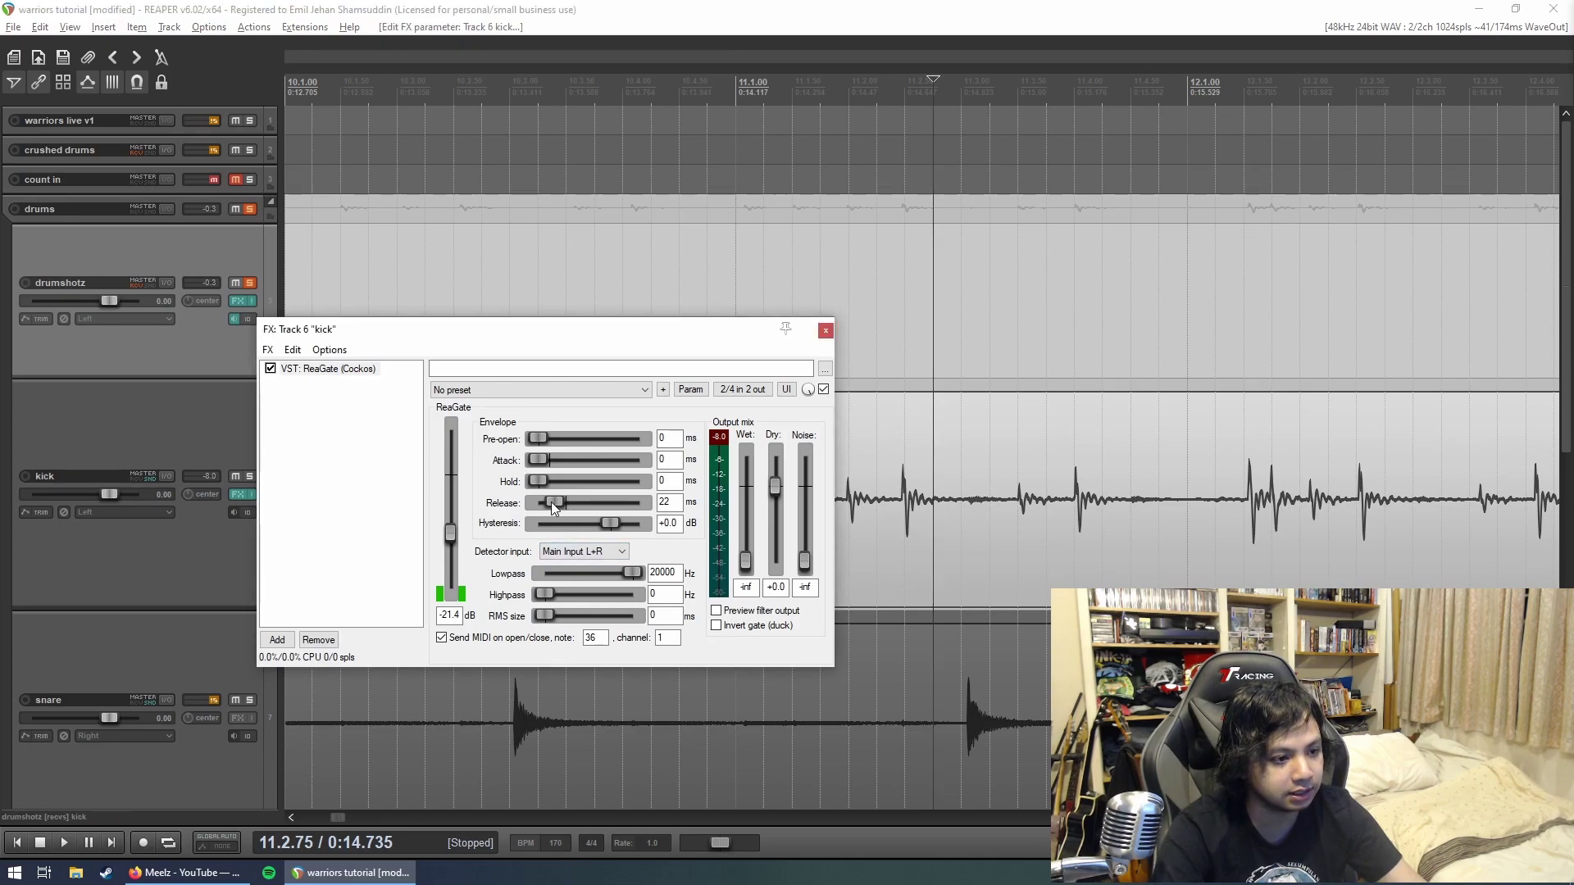
{"action": "left_click_drag", "start_coordinate": [552, 499], "coordinate": [557, 498]}
{"action": "left_click", "coordinate": [819, 249]}
{"action": "key", "text": "space"}
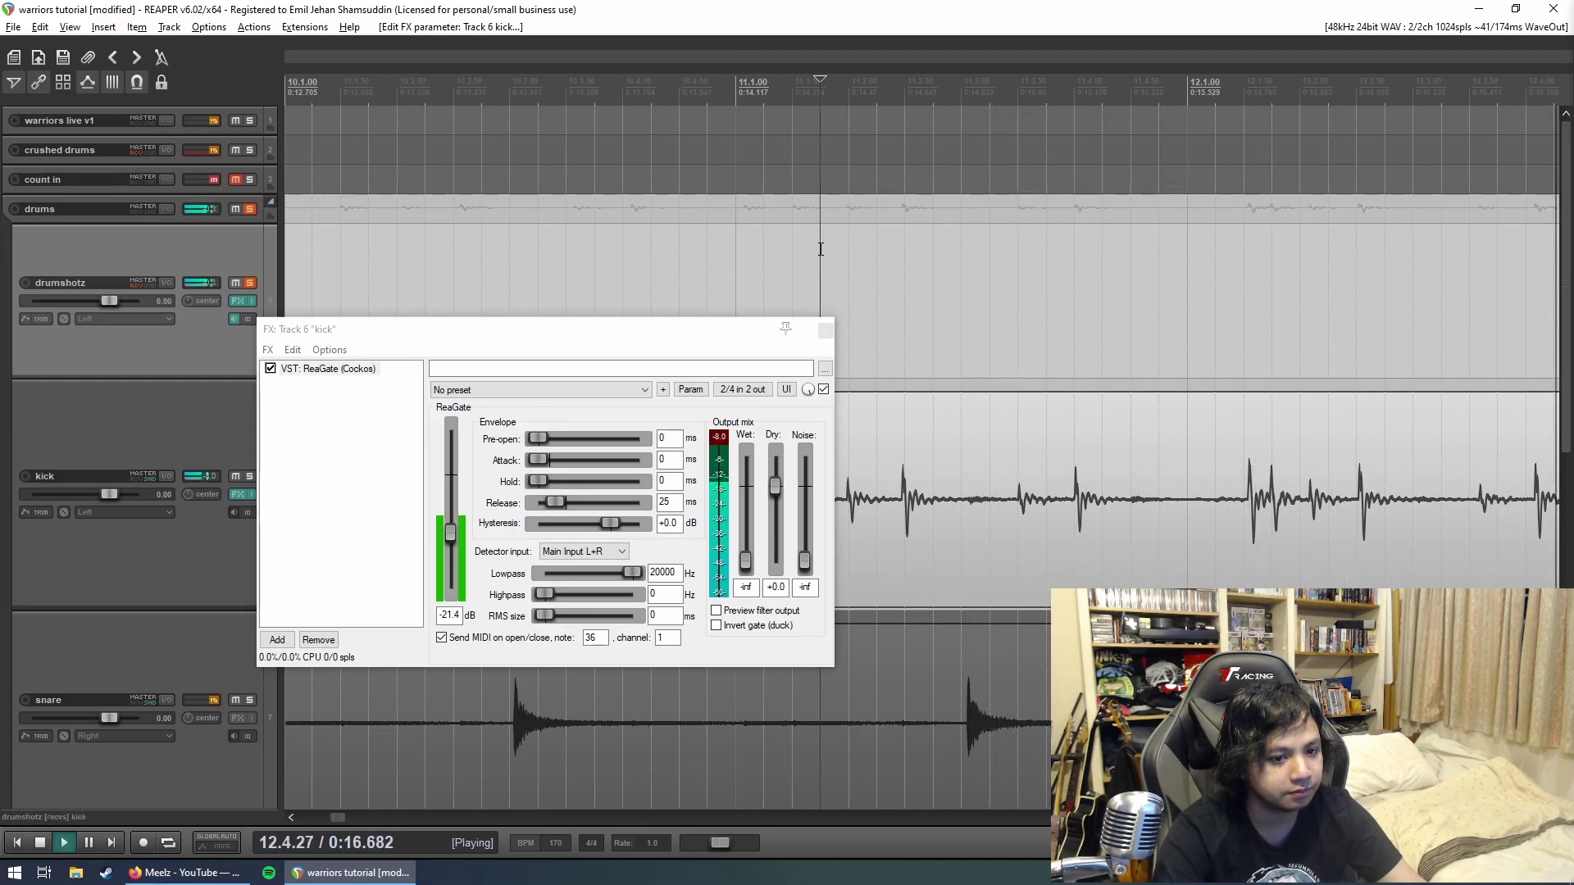
{"action": "left_click", "coordinate": [825, 328]}
{"action": "scroll", "coordinate": [803, 502], "scroll_direction": "down", "scroll_amount": 3}
{"action": "scroll", "coordinate": [804, 501], "scroll_direction": "down", "scroll_amount": 2}
{"action": "key", "text": "space"}
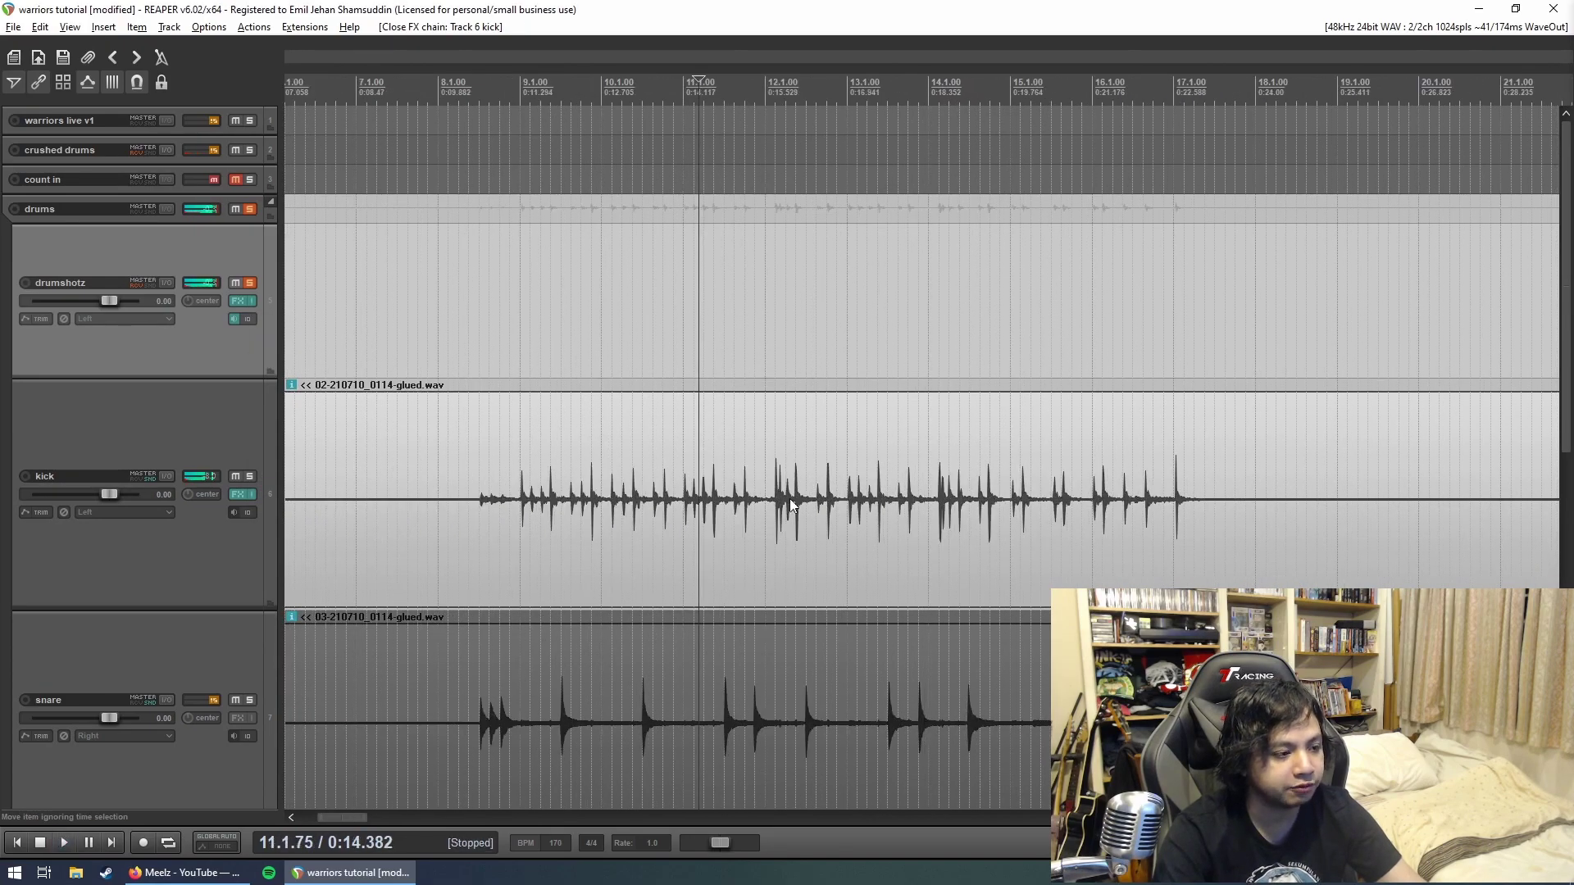
{"action": "scroll", "coordinate": [779, 497], "scroll_direction": "down", "scroll_amount": 3}
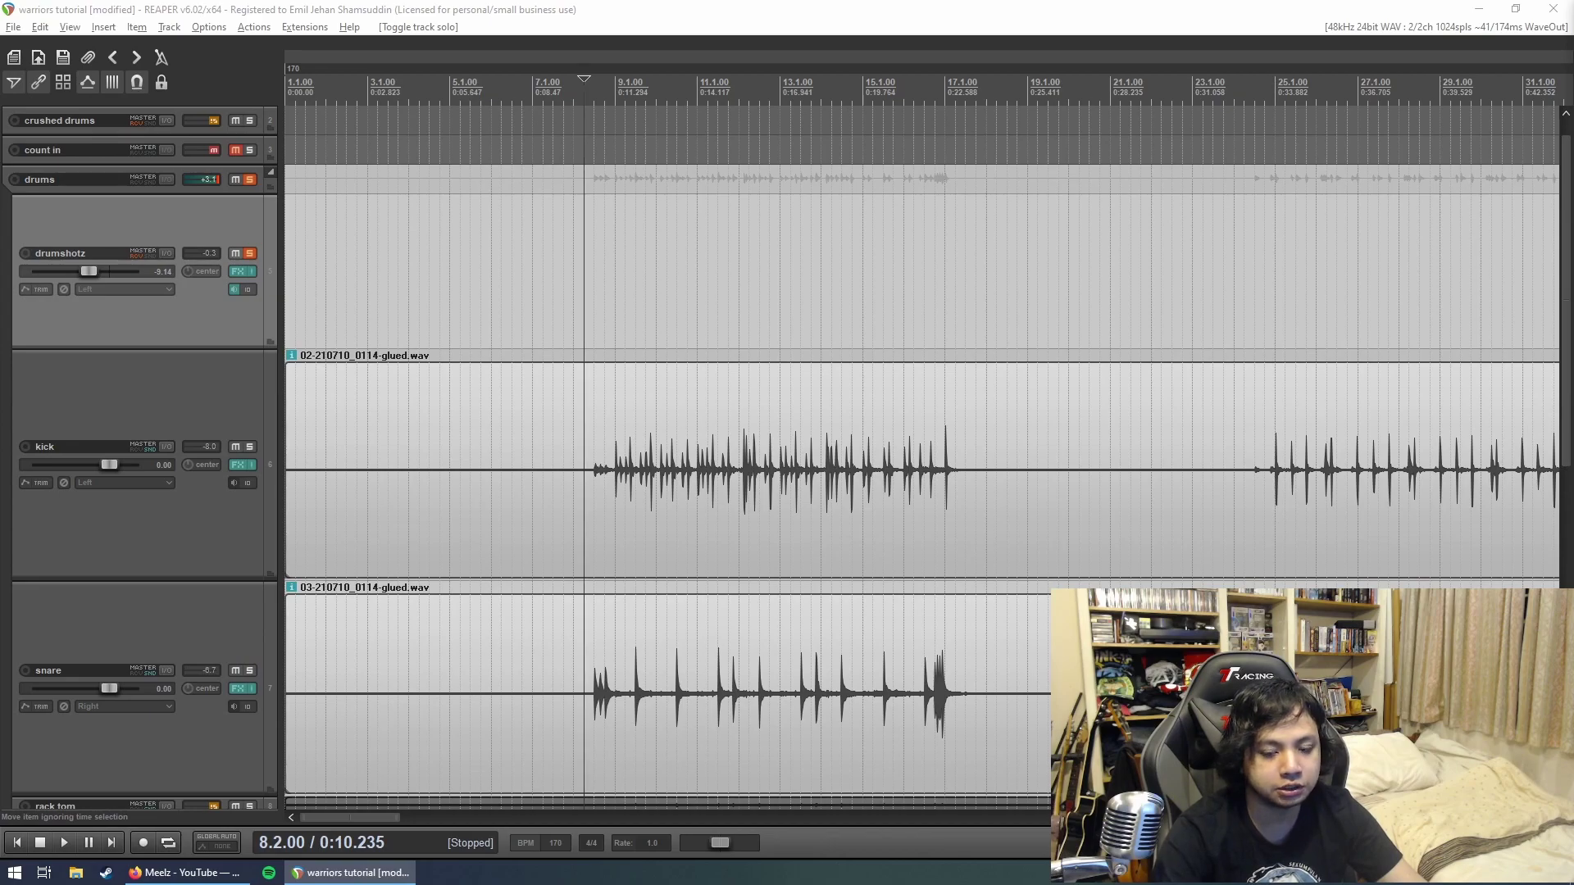
{"action": "key", "text": "space"}
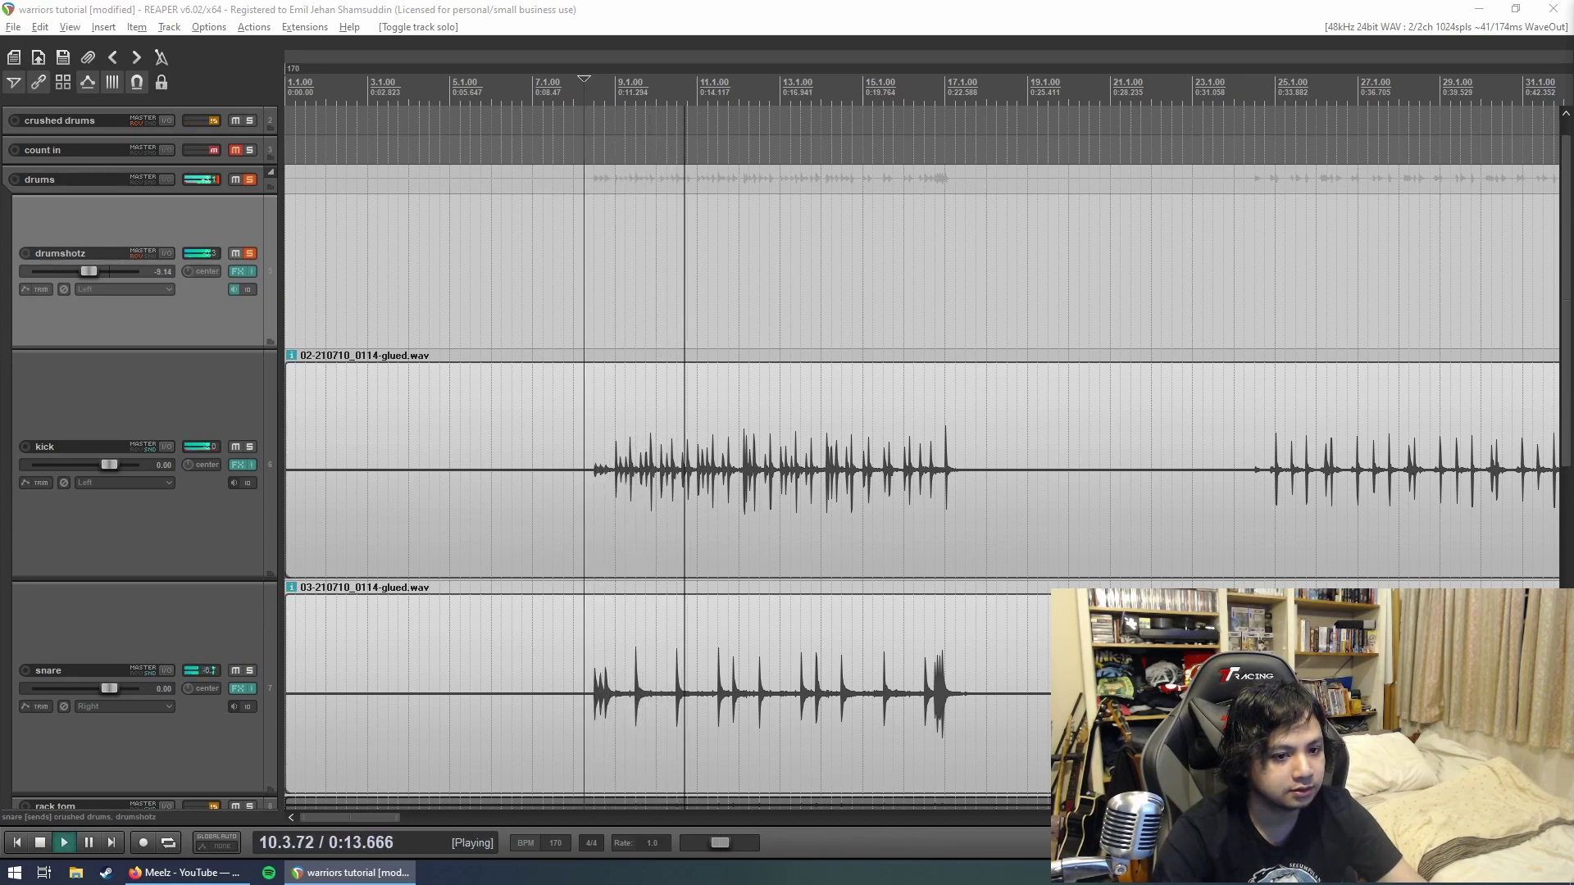
{"action": "scroll", "coordinate": [778, 497], "scroll_direction": "down", "scroll_amount": 2}
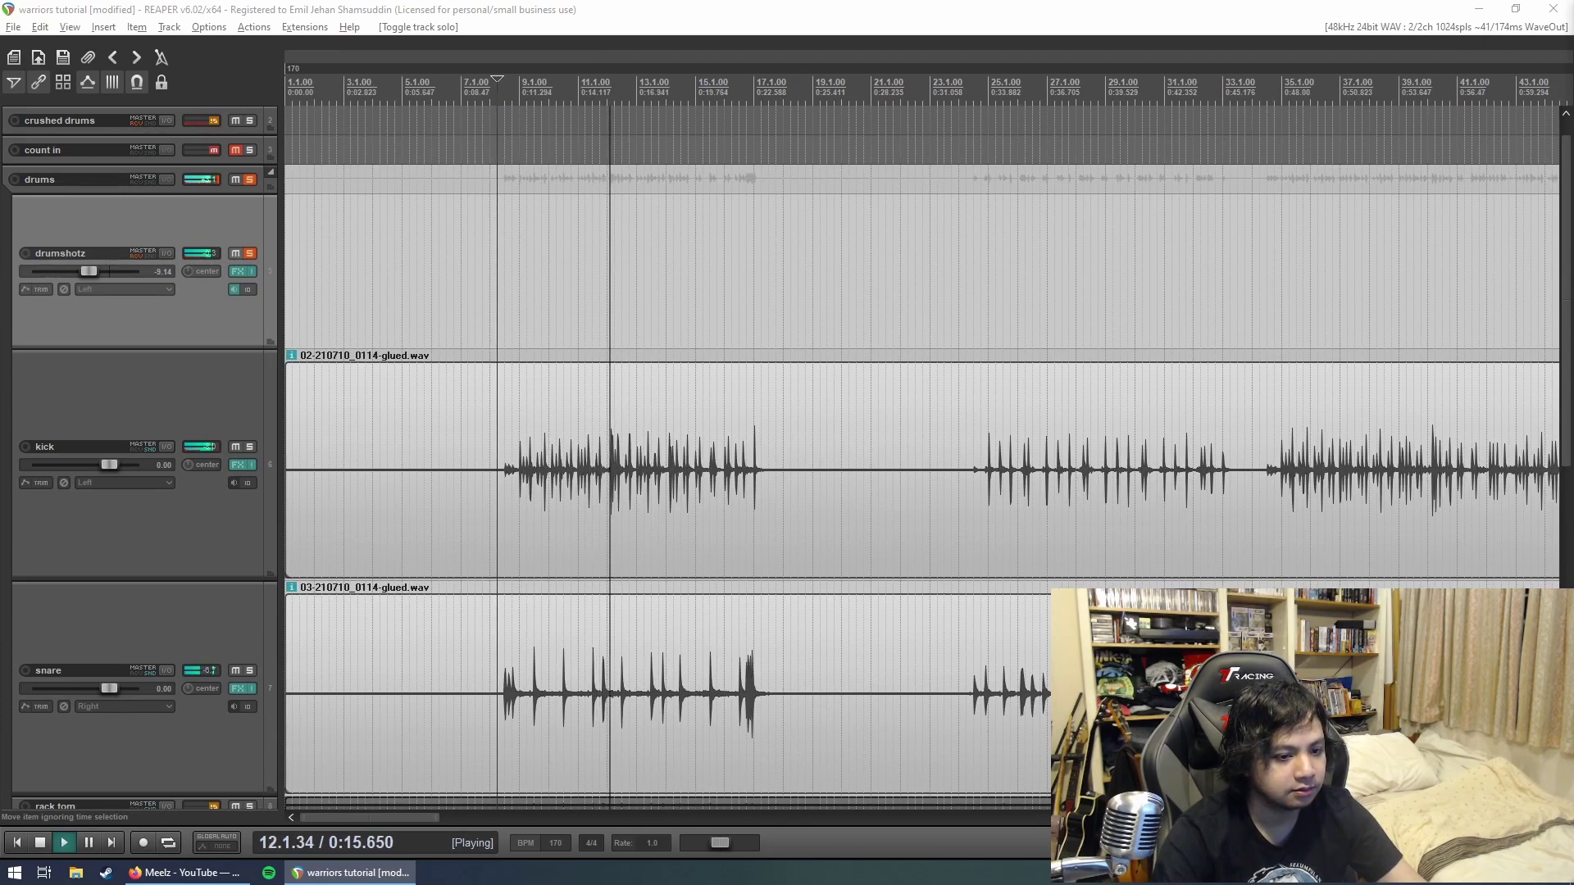
{"action": "key", "text": "space"}
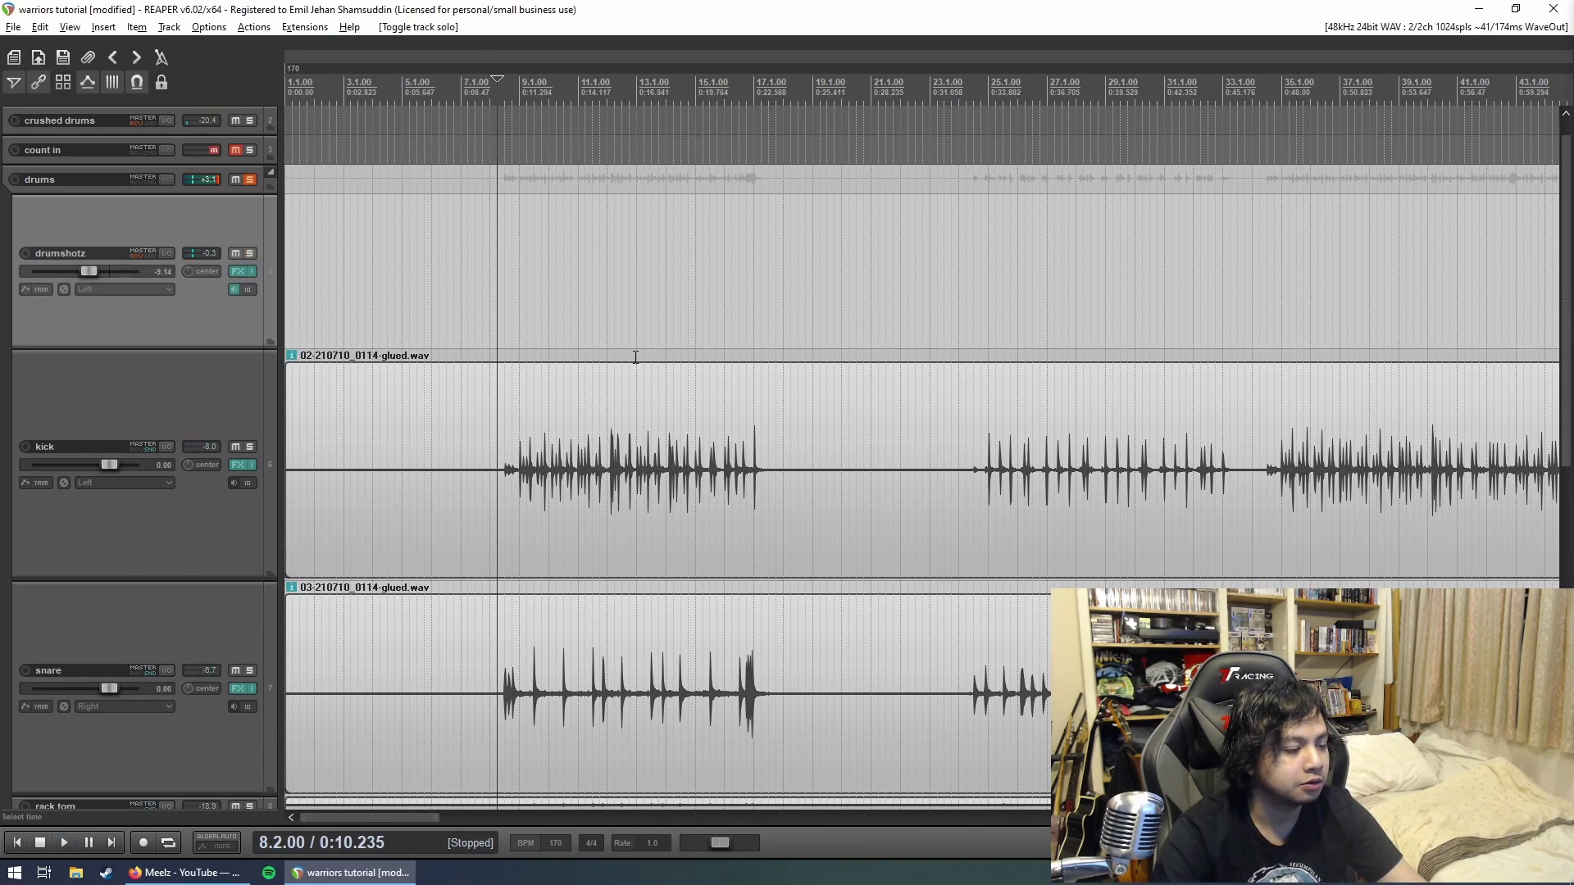
{"action": "left_click", "coordinate": [493, 287]}
{"action": "key", "text": "space"}
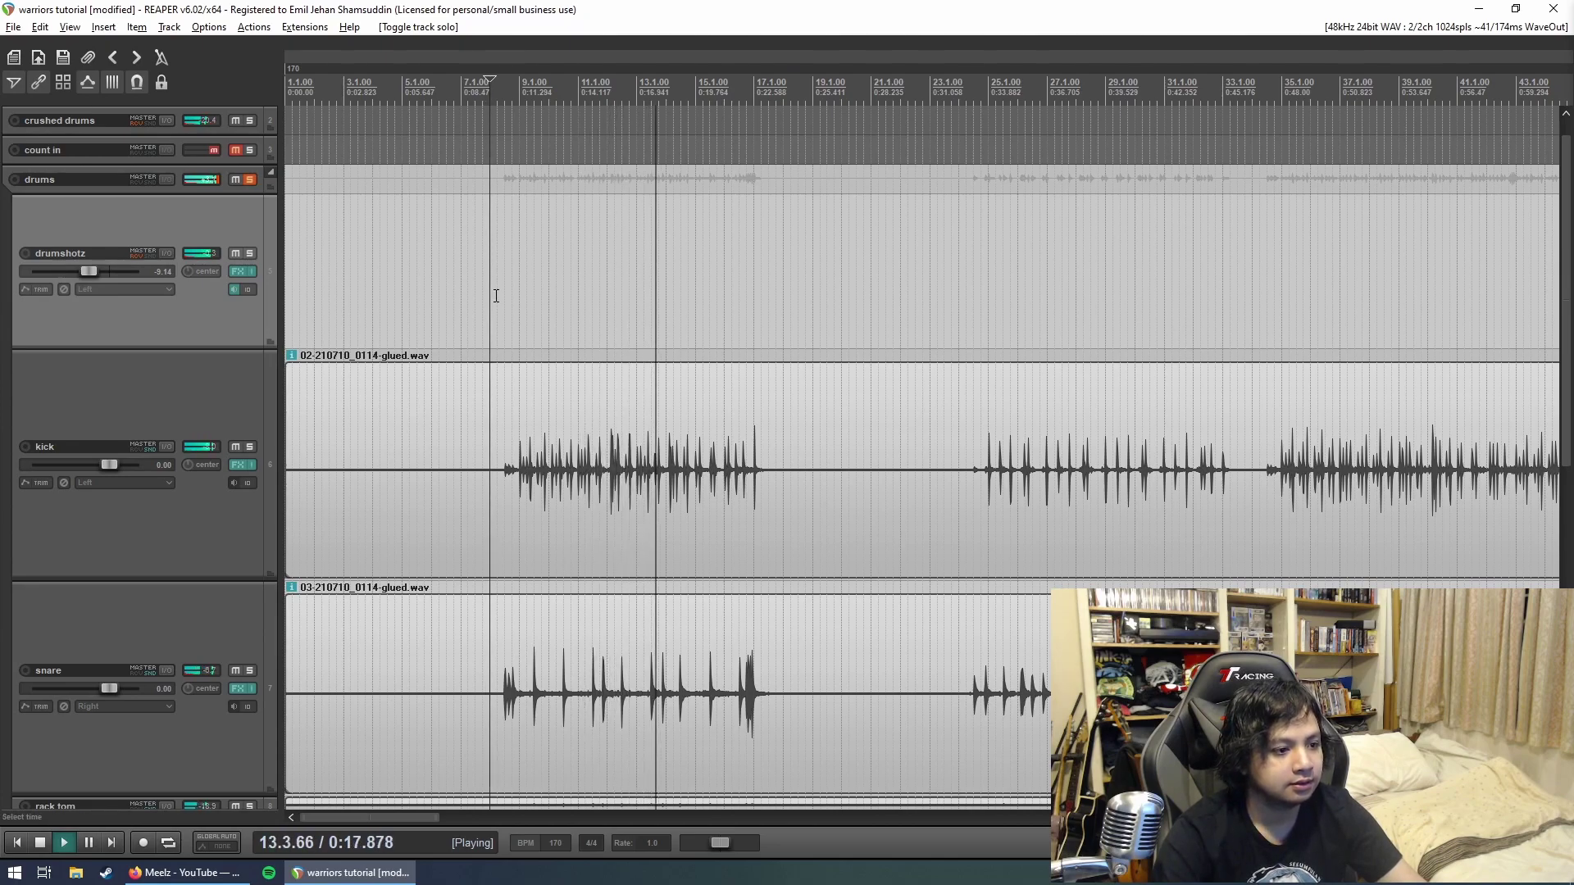
{"action": "key", "text": "space"}
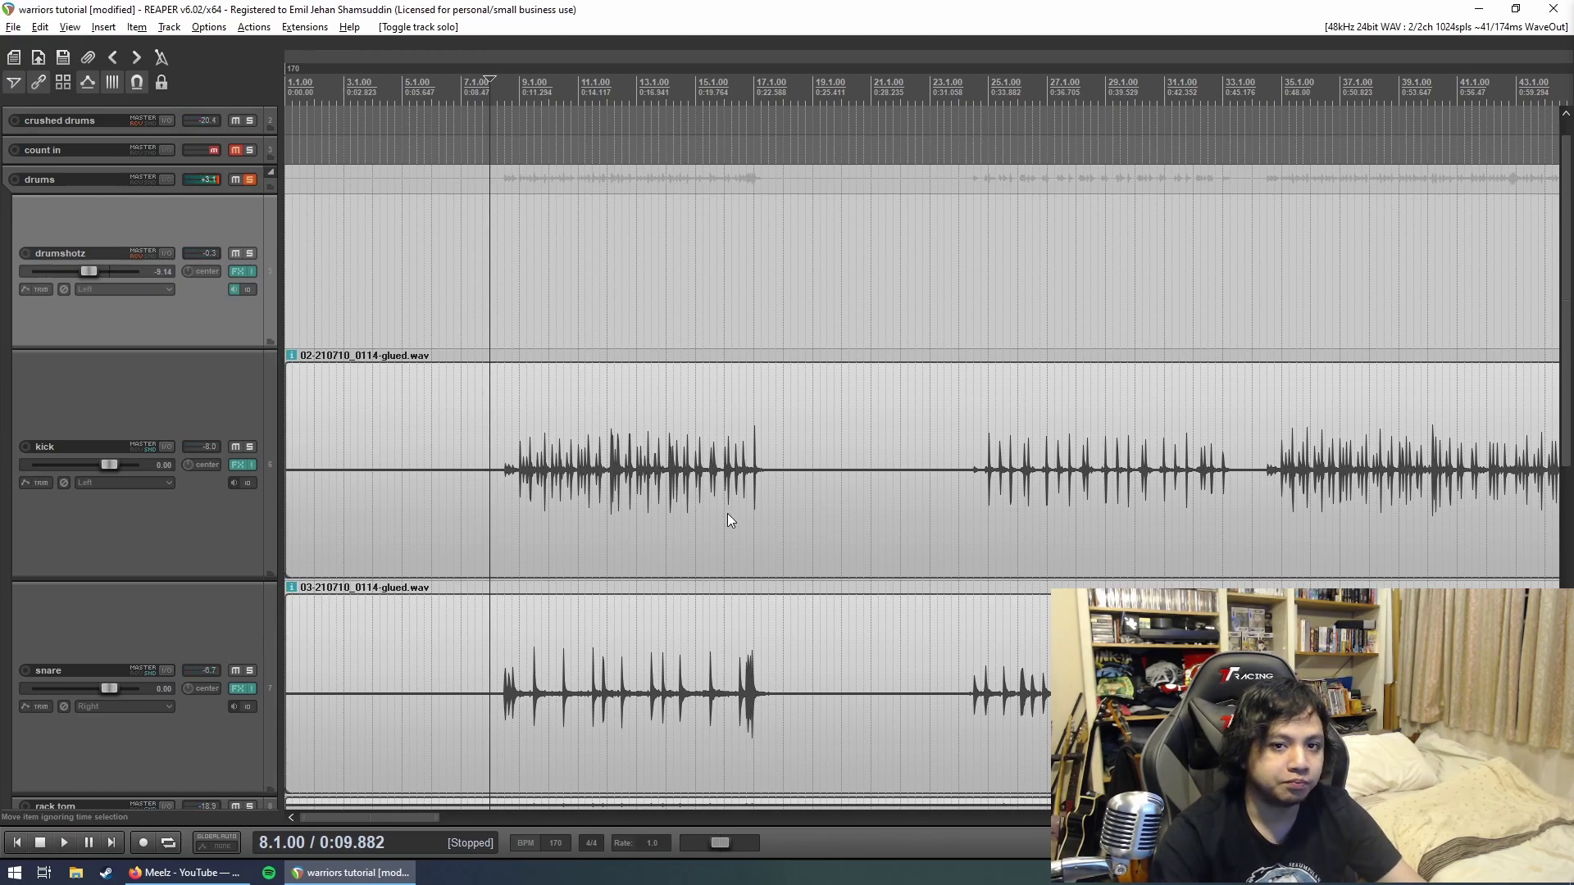
{"action": "scroll", "coordinate": [240, 352], "scroll_direction": "down", "scroll_amount": 2}
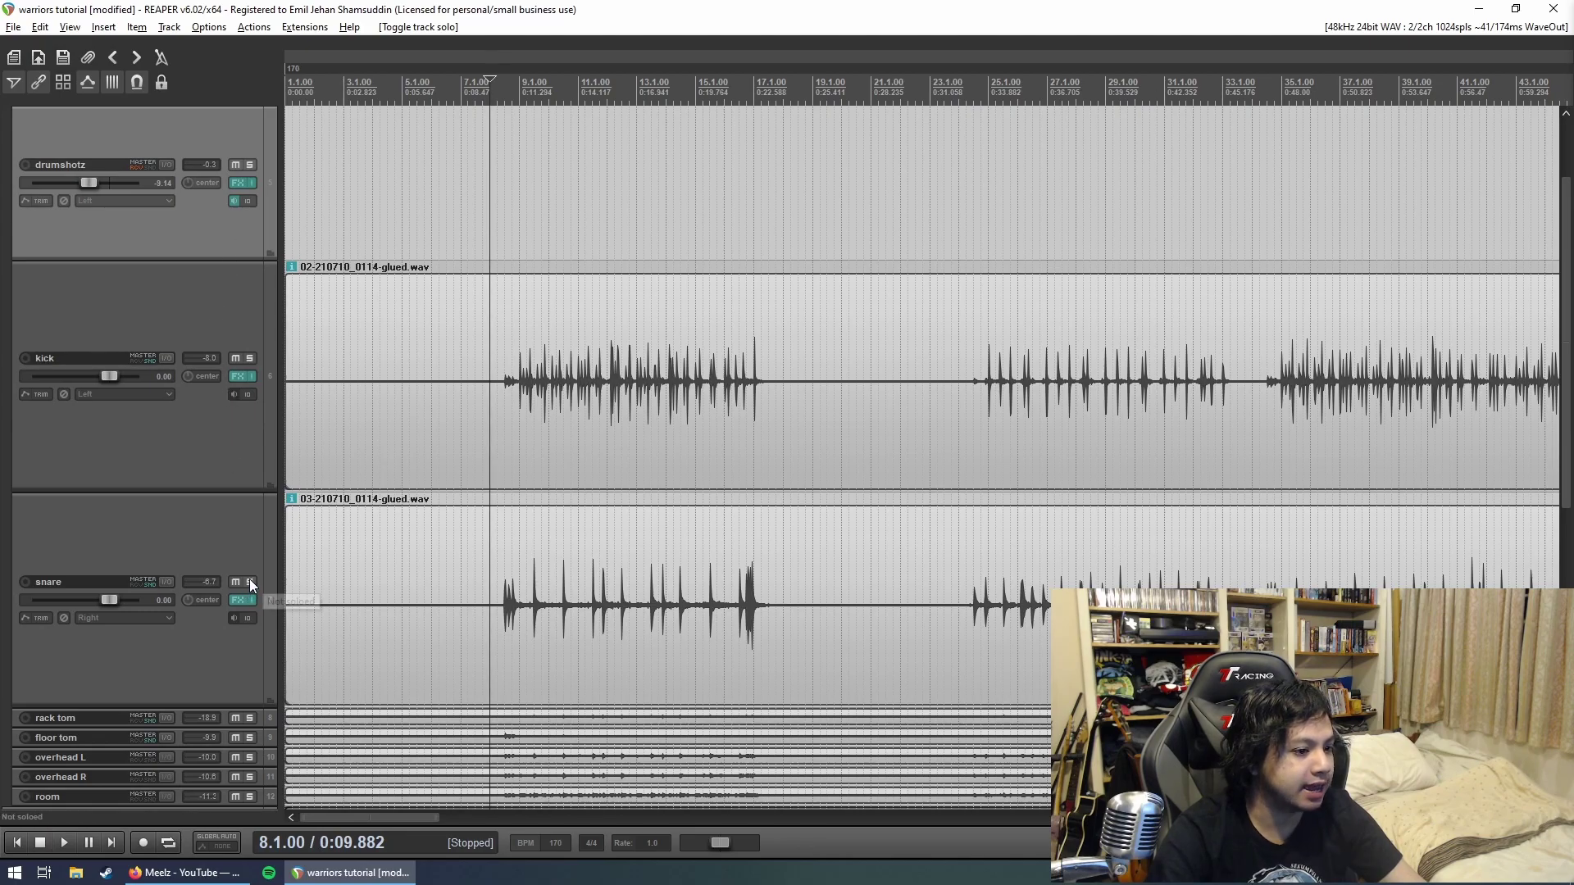
{"action": "left_click", "coordinate": [732, 263]}
{"action": "scroll", "coordinate": [1037, 537], "scroll_direction": "up", "scroll_amount": 5}
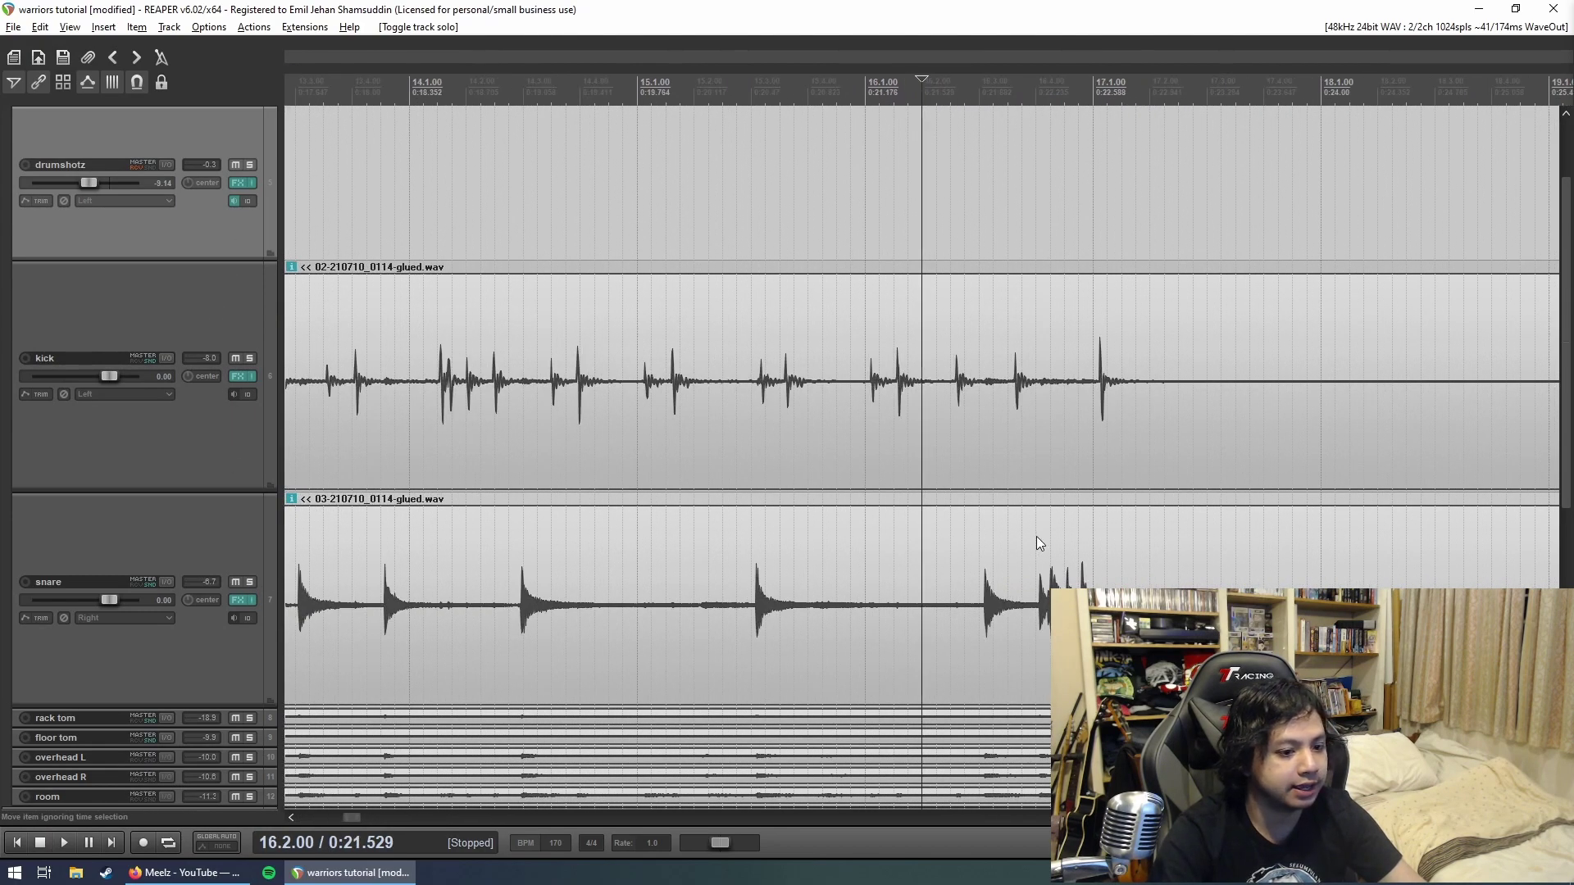
{"action": "scroll", "coordinate": [1037, 537], "scroll_direction": "up", "scroll_amount": 2}
{"action": "key", "text": "space"}
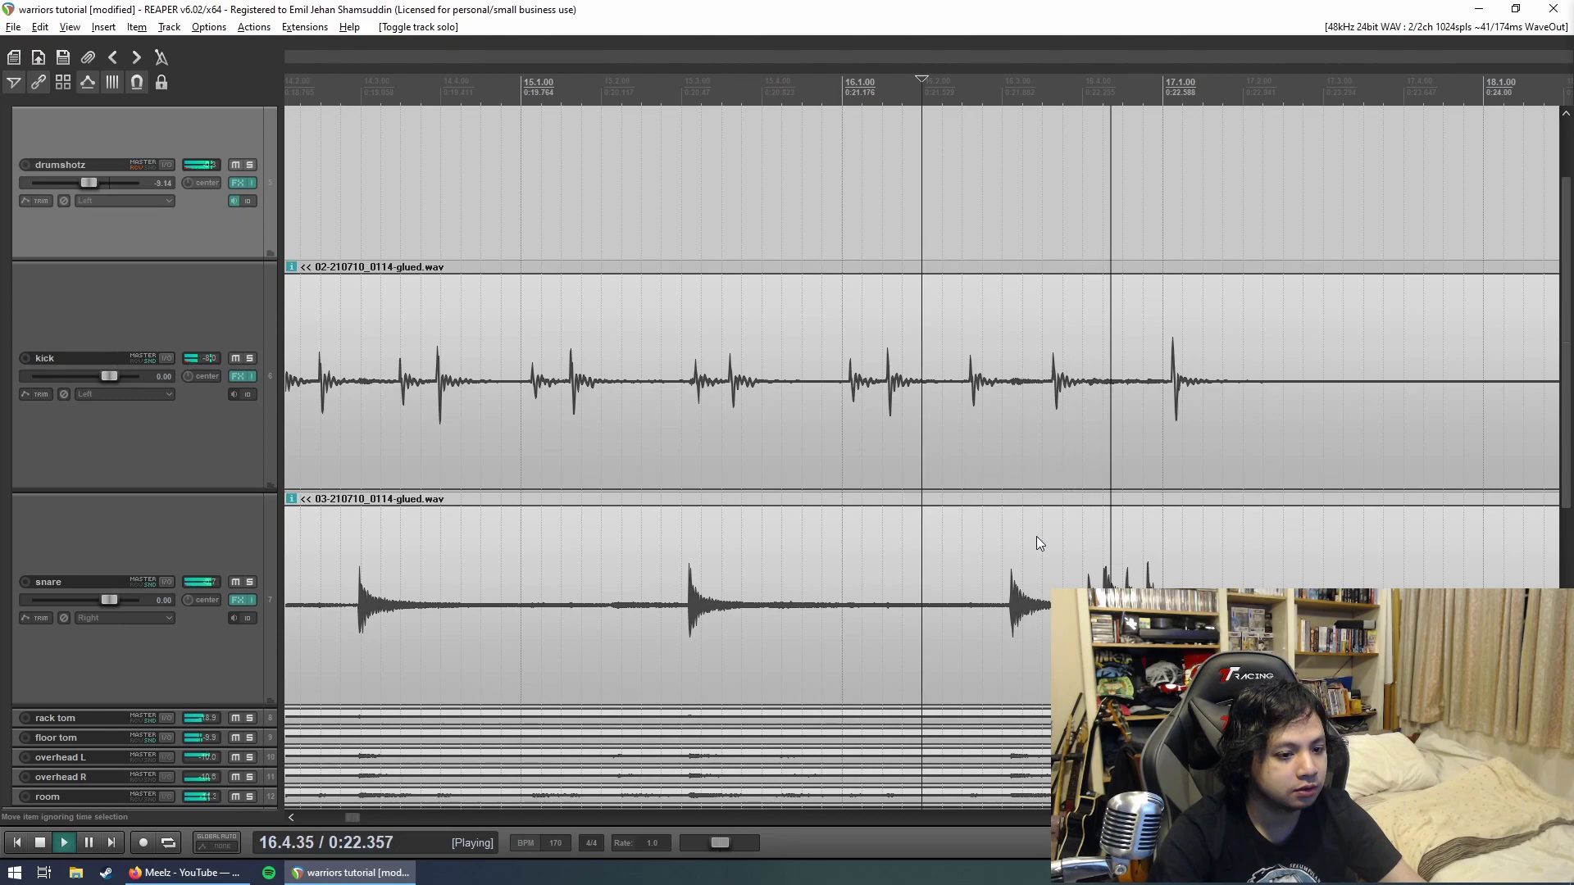
{"action": "key", "text": "space"}
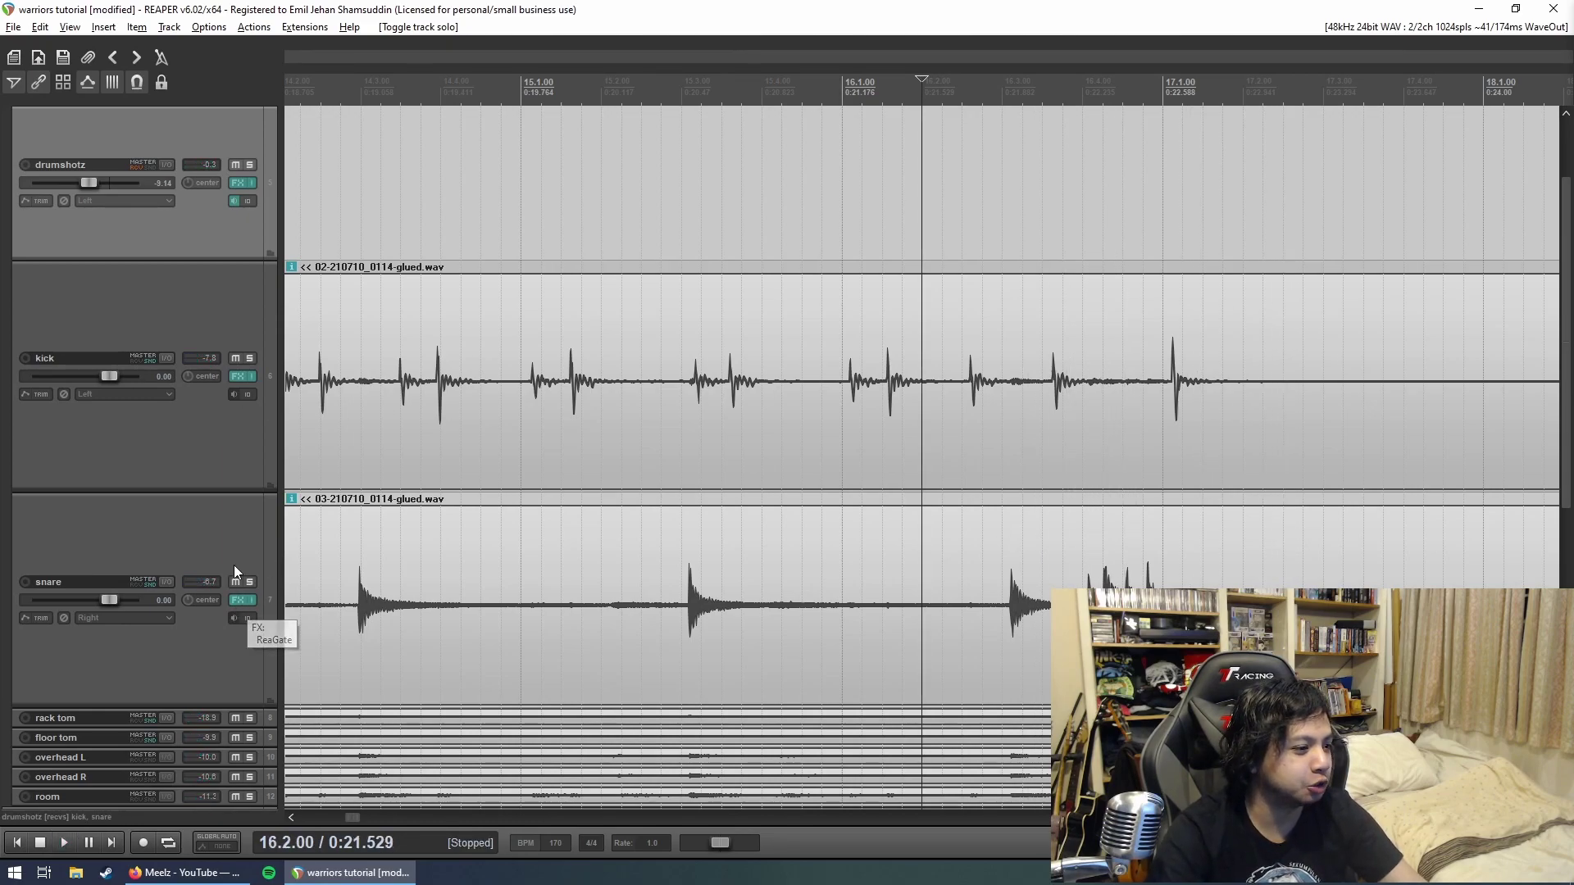
Step: Load the 'snare american average' effect chain onto the snare track
{"action": "left_click", "coordinate": [229, 527]}
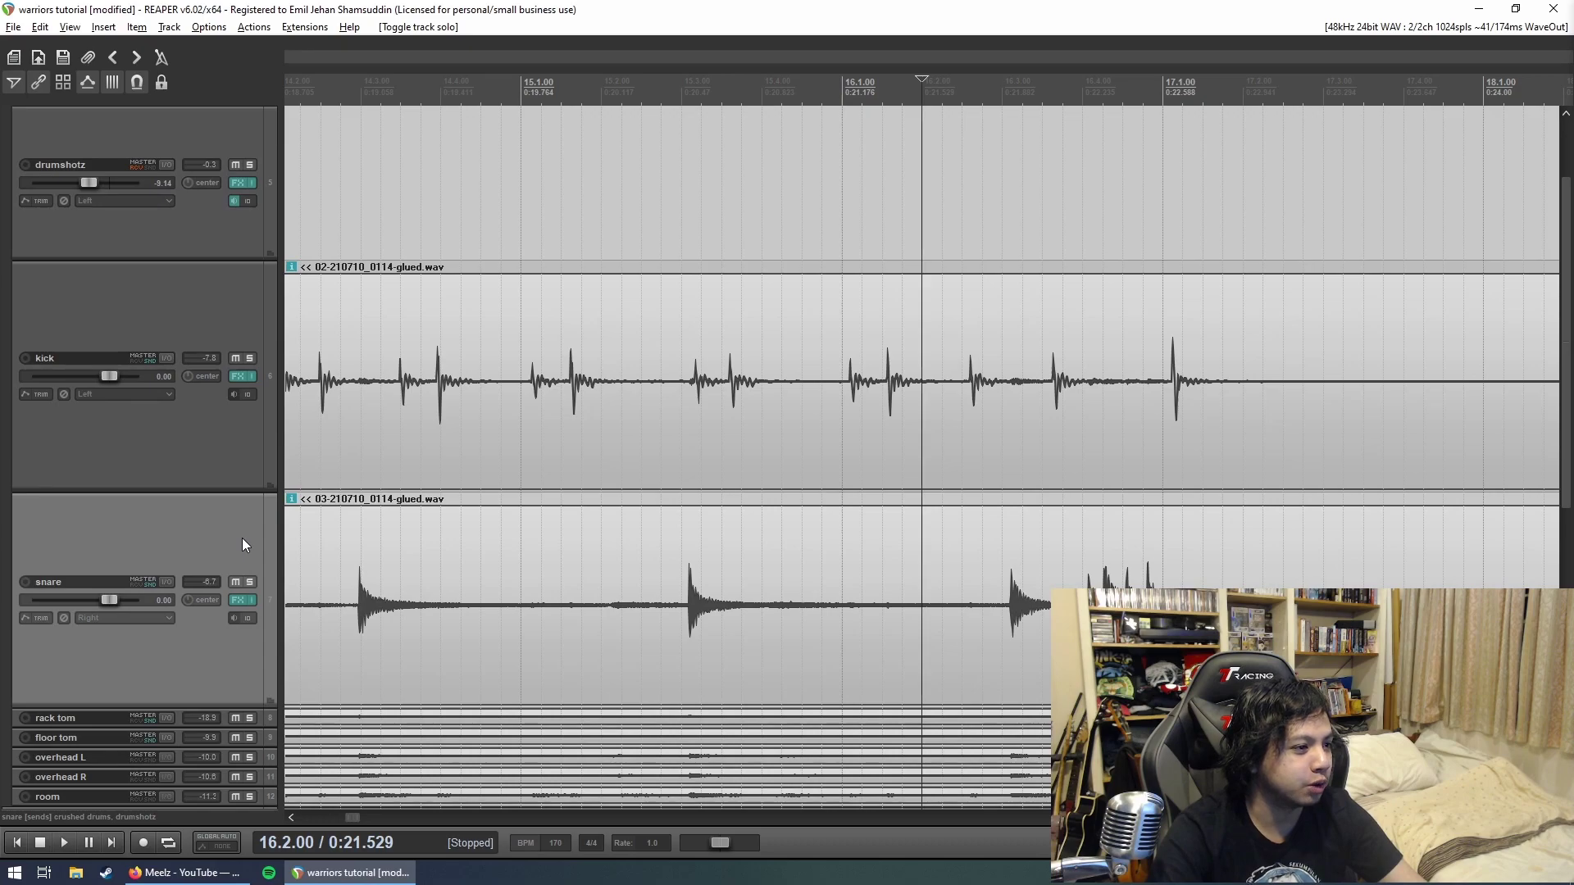
{"action": "left_click", "coordinate": [241, 601]}
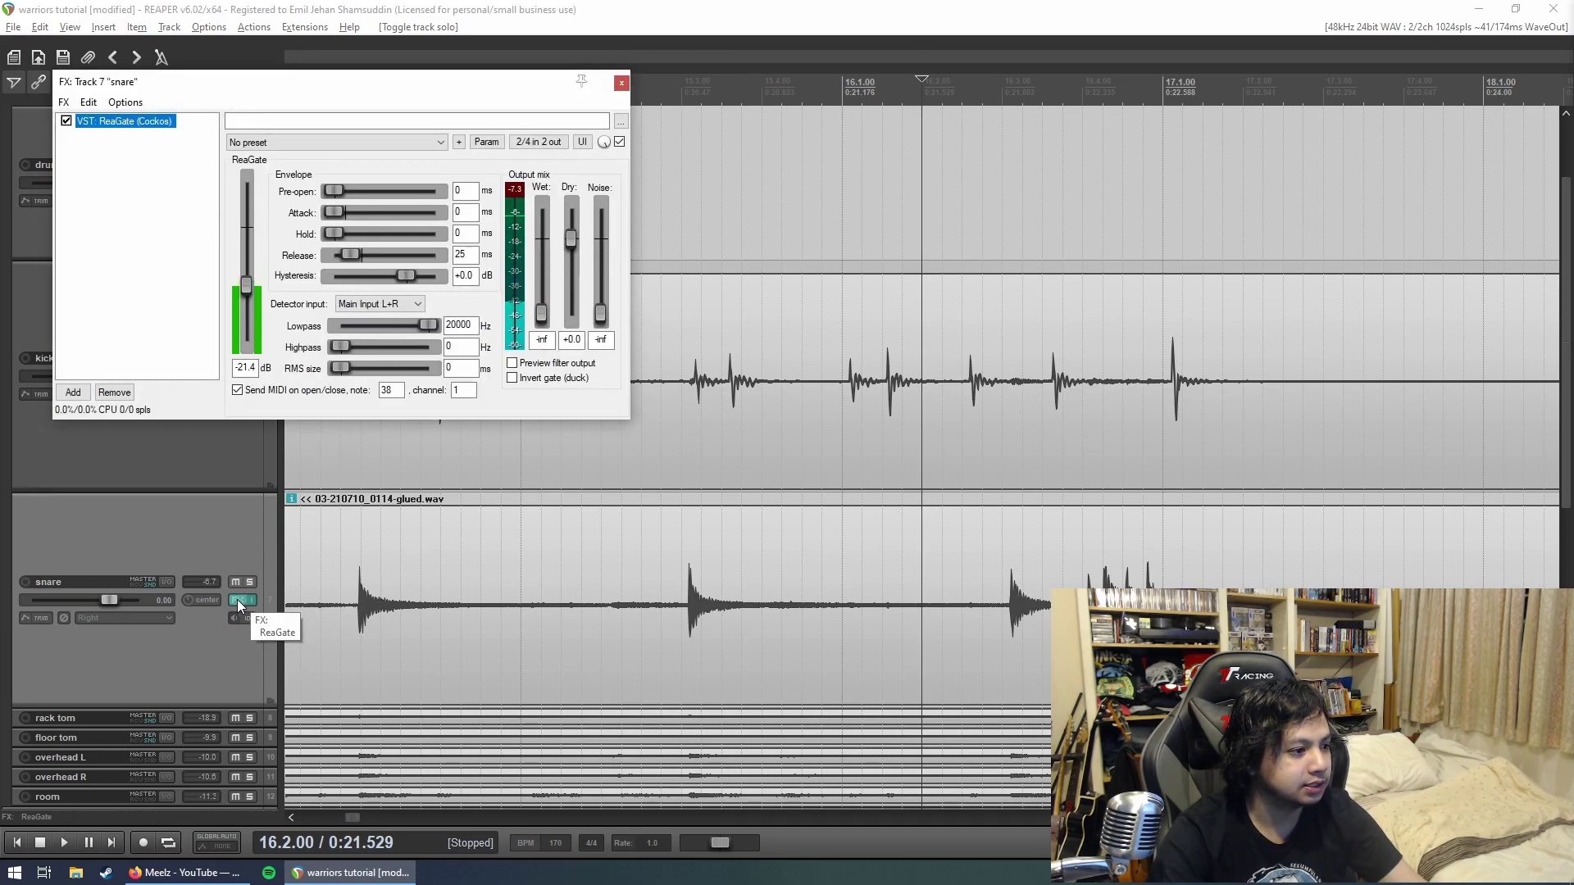
{"action": "right_click", "coordinate": [241, 601]}
{"action": "mouse_move", "coordinate": [296, 714]}
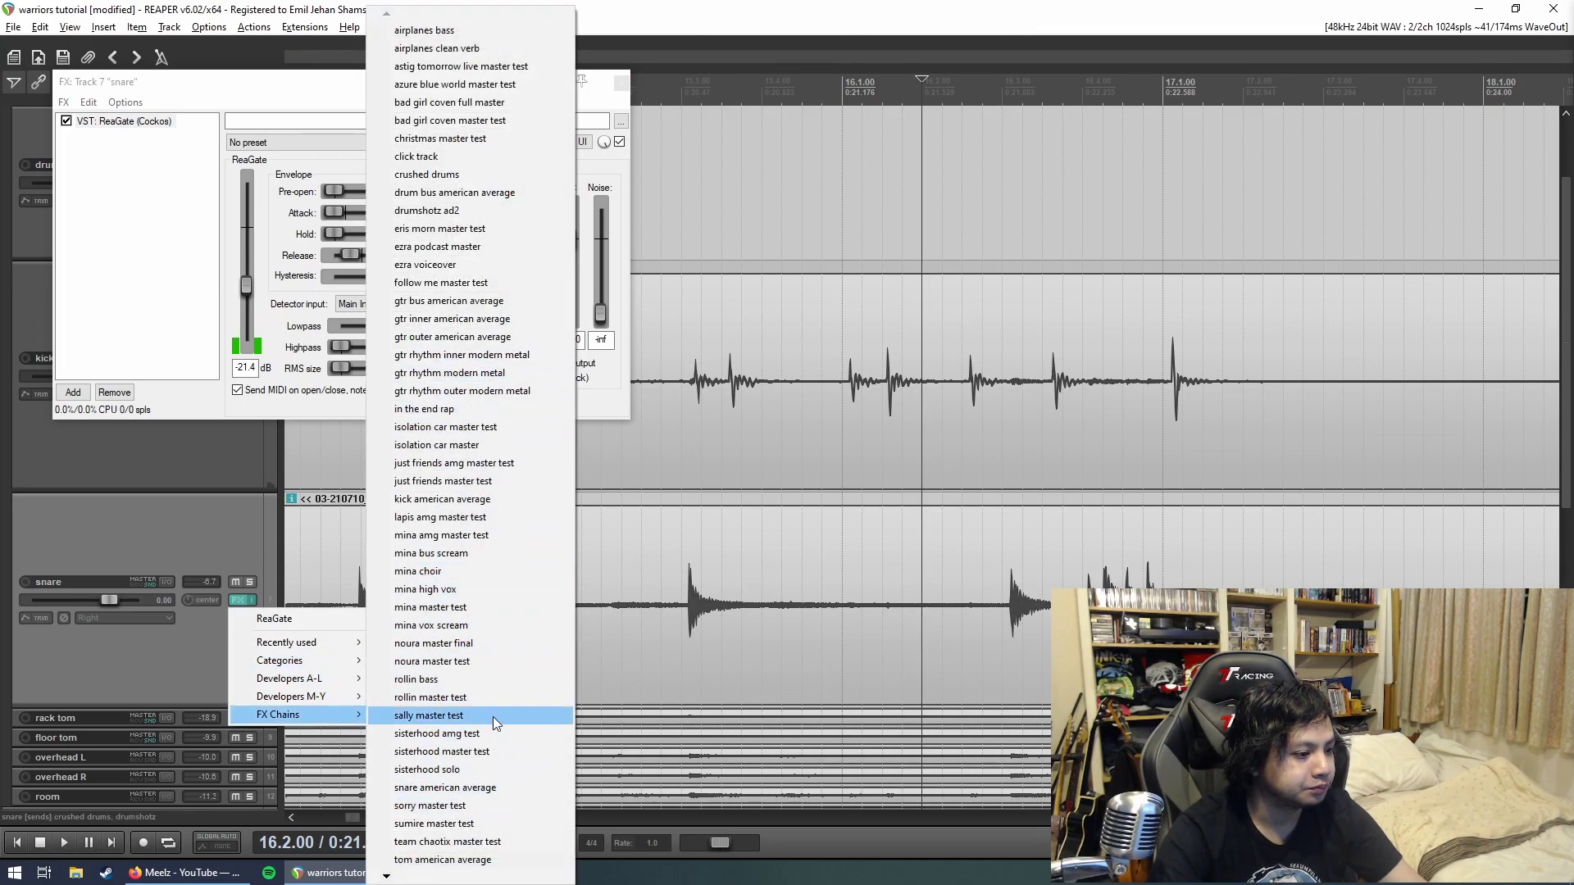
{"action": "left_click", "coordinate": [478, 793]}
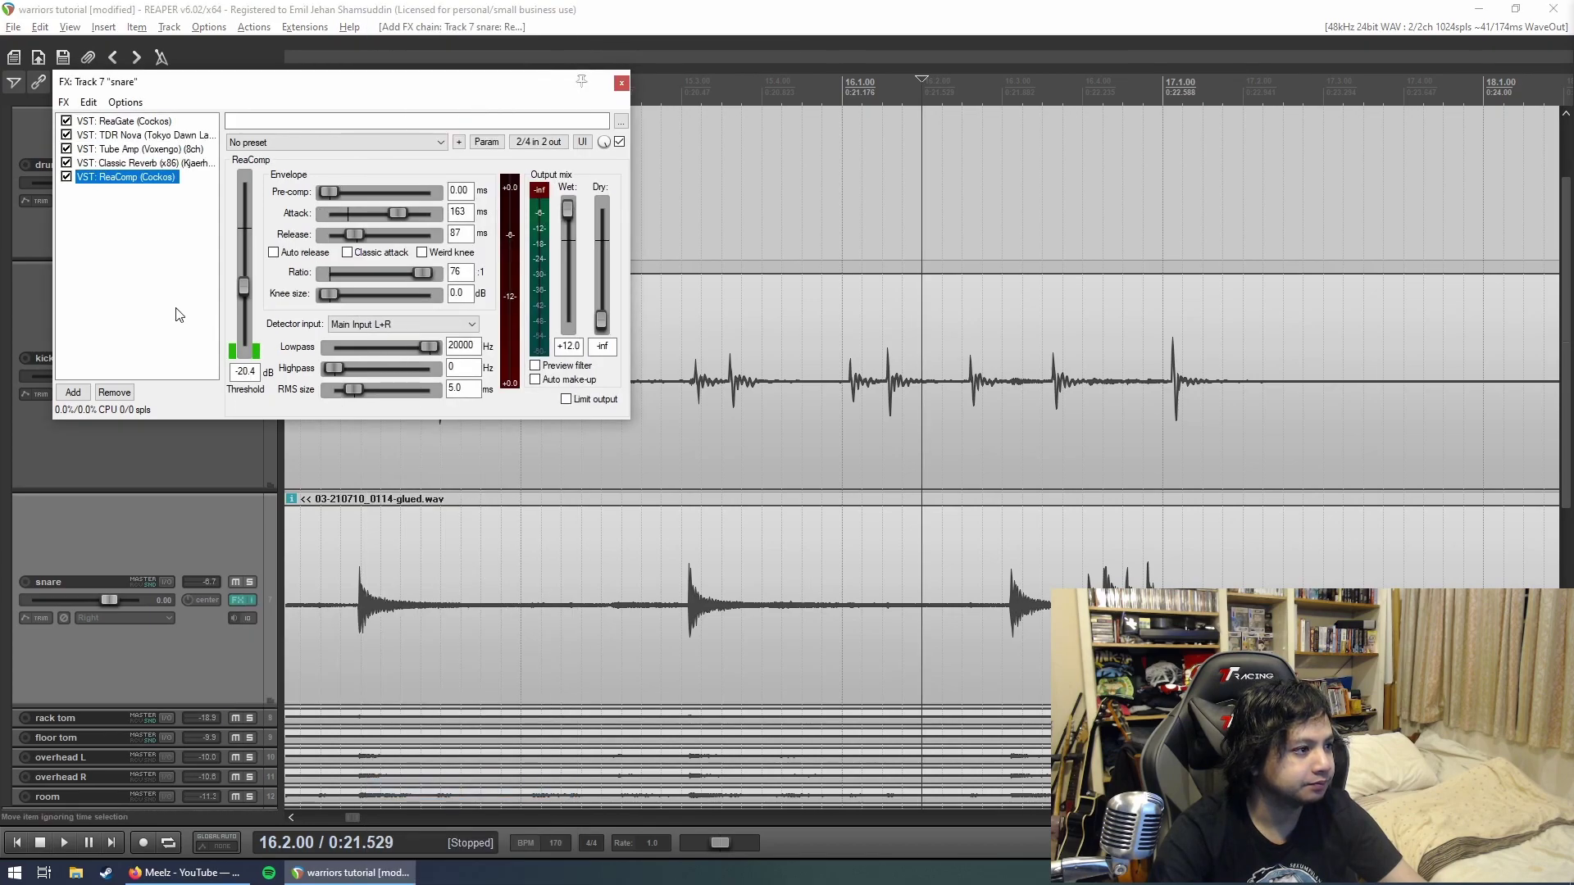
Step: Audition the snare near bar 16 and lower its volume toward -8 dB
{"action": "left_click", "coordinate": [701, 307]}
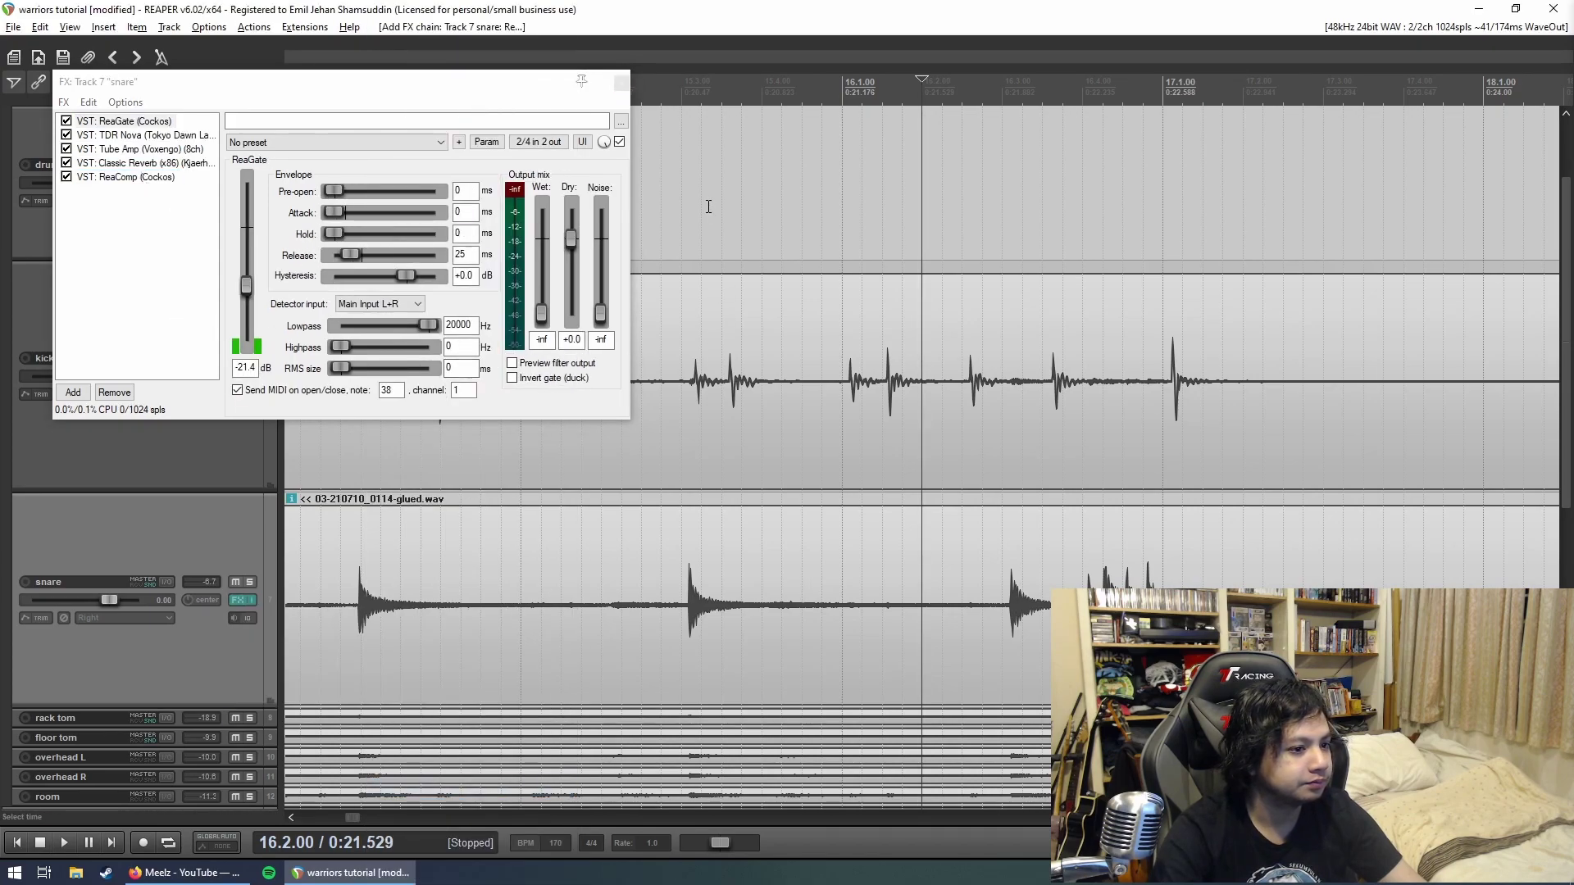
{"action": "key", "text": "space"}
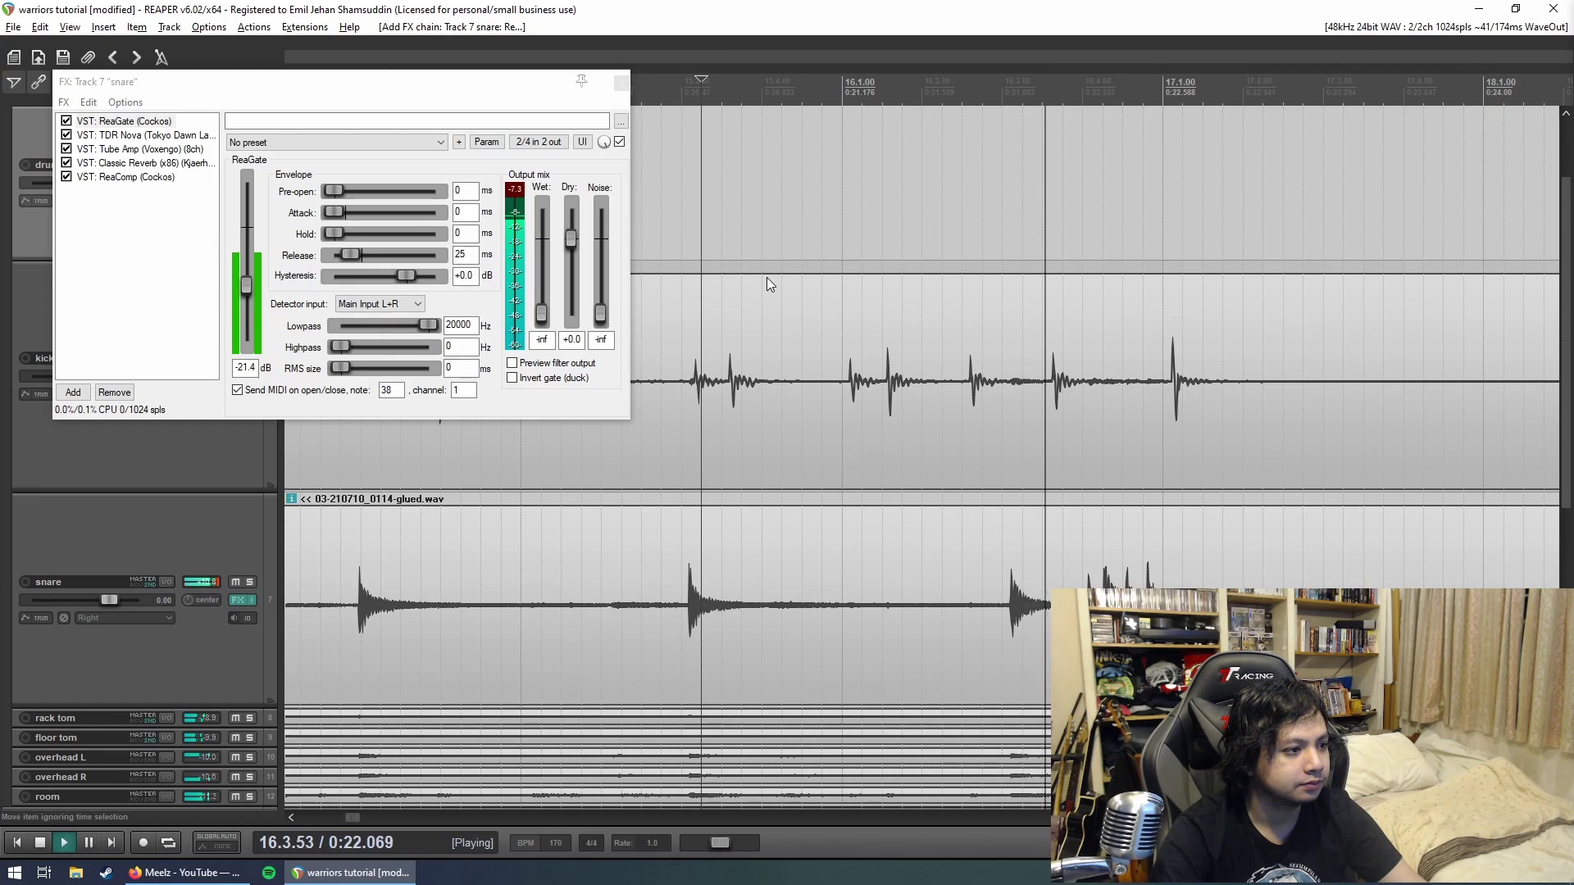
{"action": "key", "text": "space"}
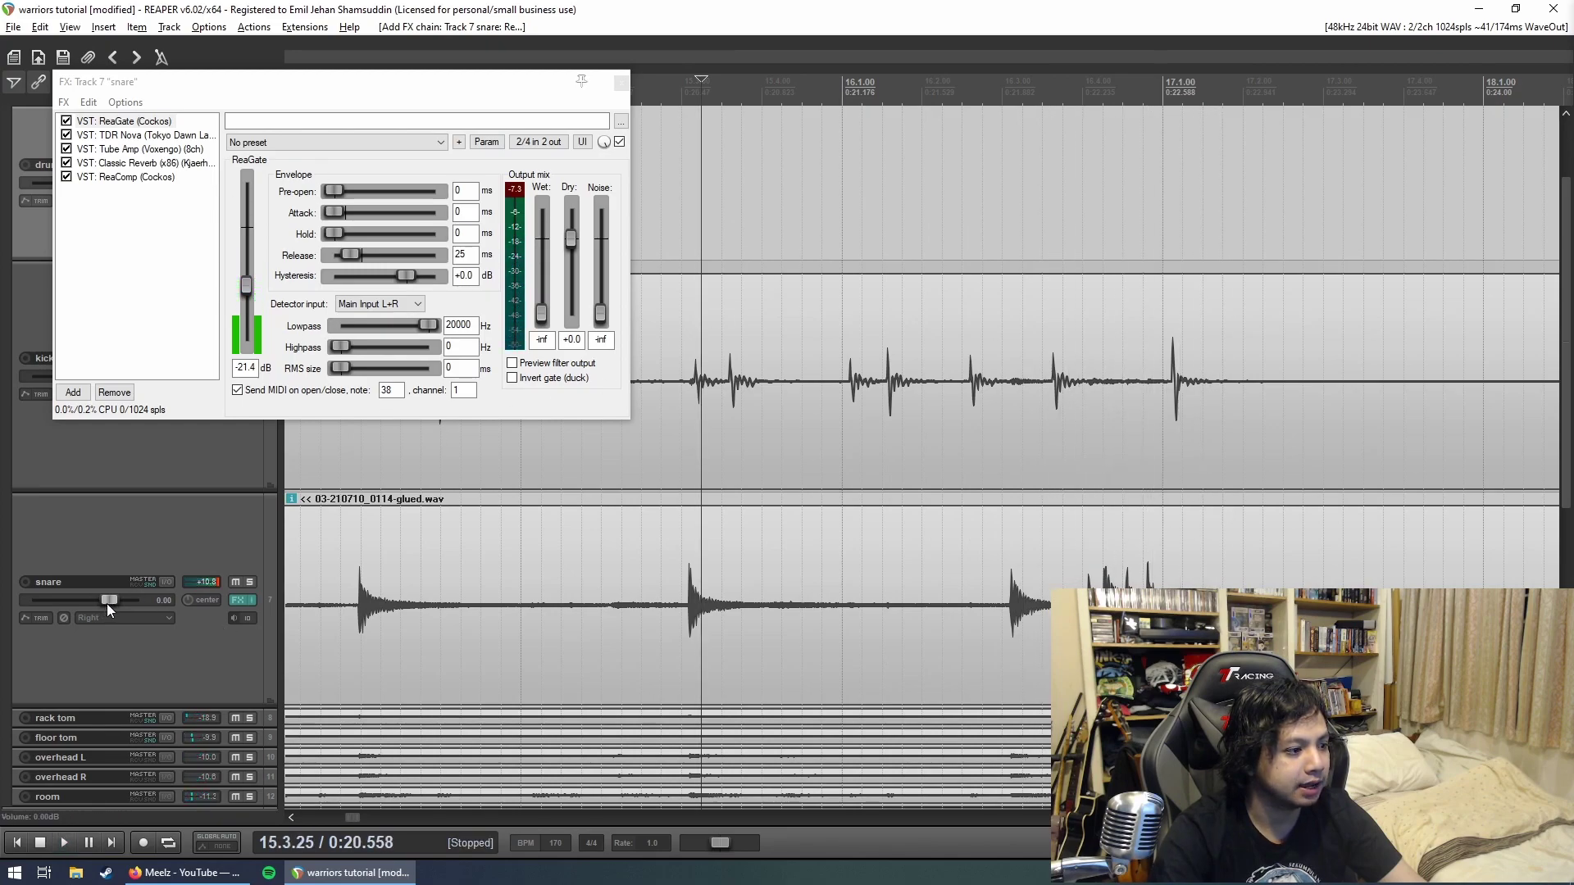
{"action": "key", "text": "space"}
{"action": "left_click_drag", "start_coordinate": [105, 604], "coordinate": [93, 604]}
{"action": "key", "text": "space"}
{"action": "key", "text": "space"}
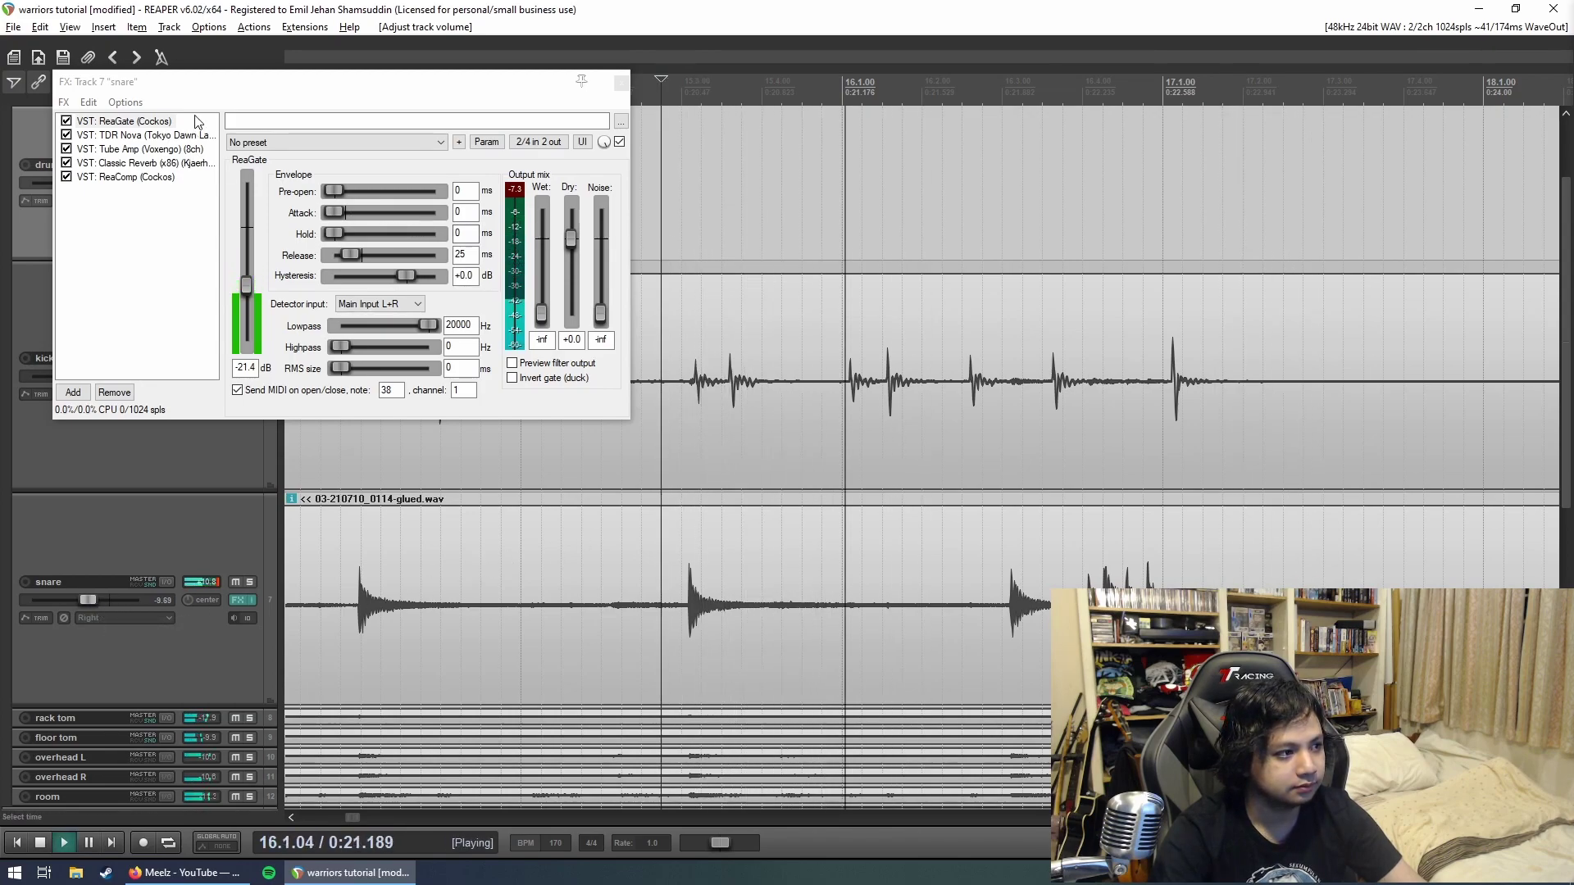
Step: Compare against soloed drumshotz, lower the snare to about -14 dB, and close its effects chain
{"action": "left_click_drag", "start_coordinate": [185, 83], "coordinate": [557, 328]}
{"action": "left_click", "coordinate": [249, 164]}
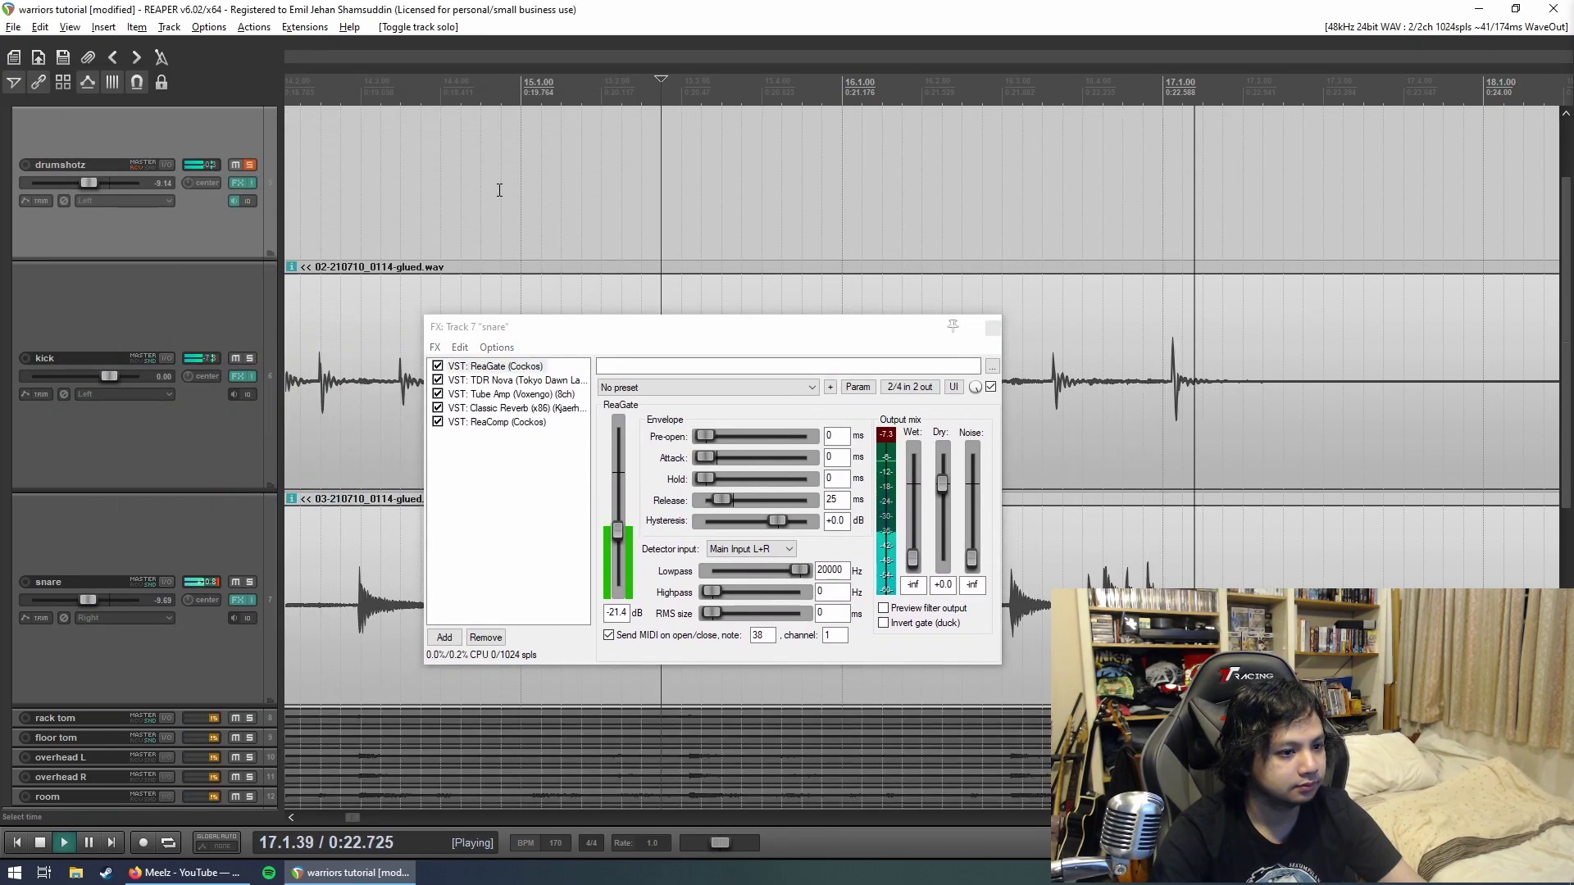
{"action": "left_click", "coordinate": [340, 184]}
{"action": "left_click", "coordinate": [250, 164]}
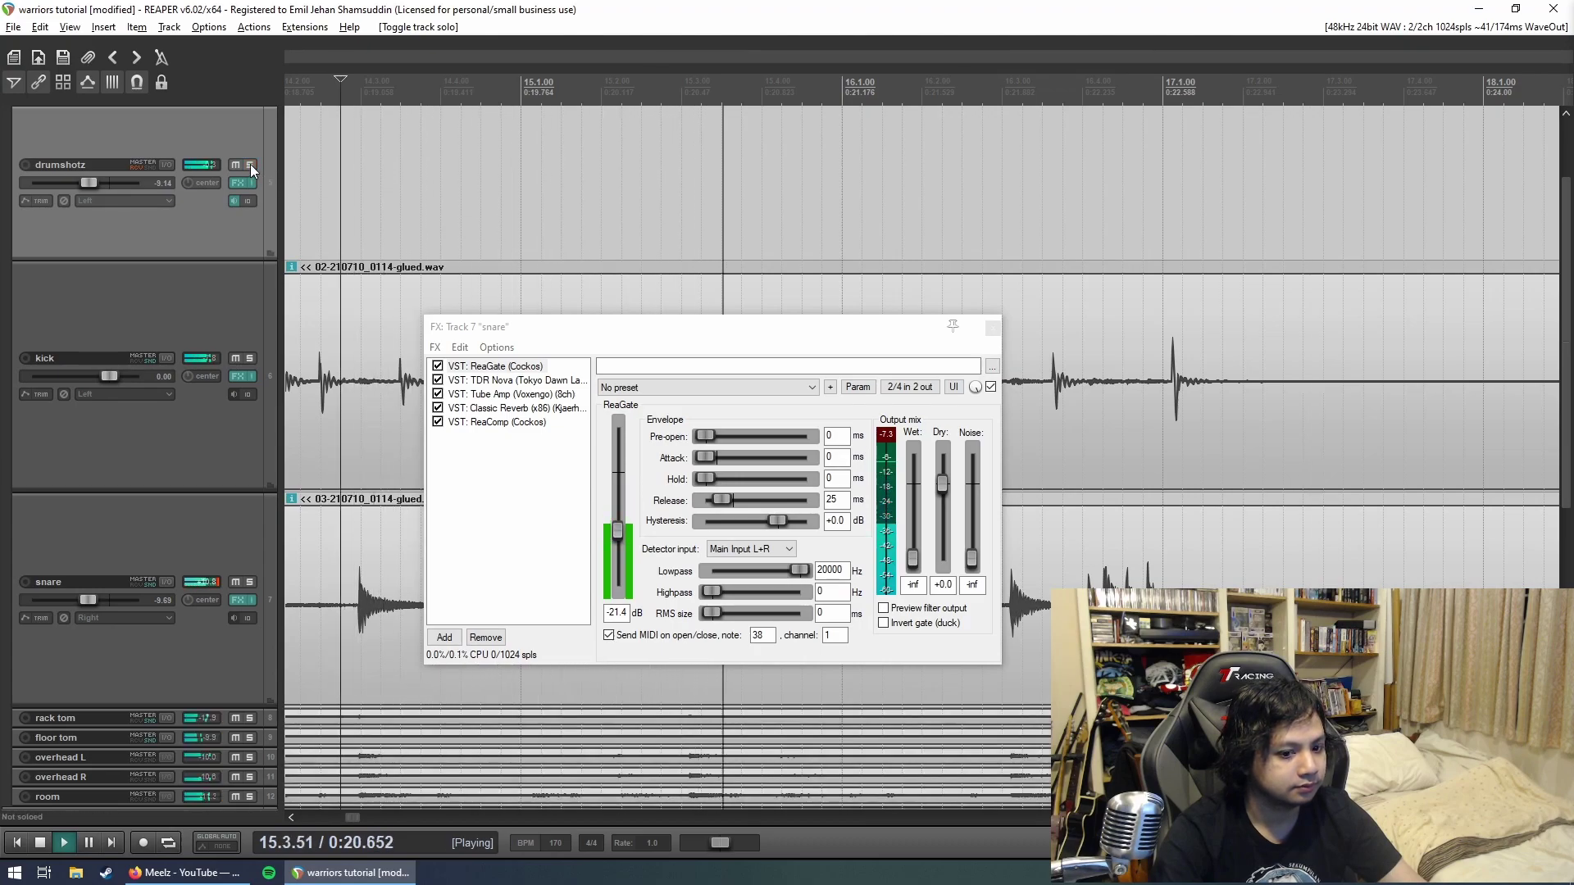
{"action": "key", "text": "space"}
{"action": "left_click_drag", "start_coordinate": [85, 606], "coordinate": [77, 599]}
{"action": "key", "text": "space"}
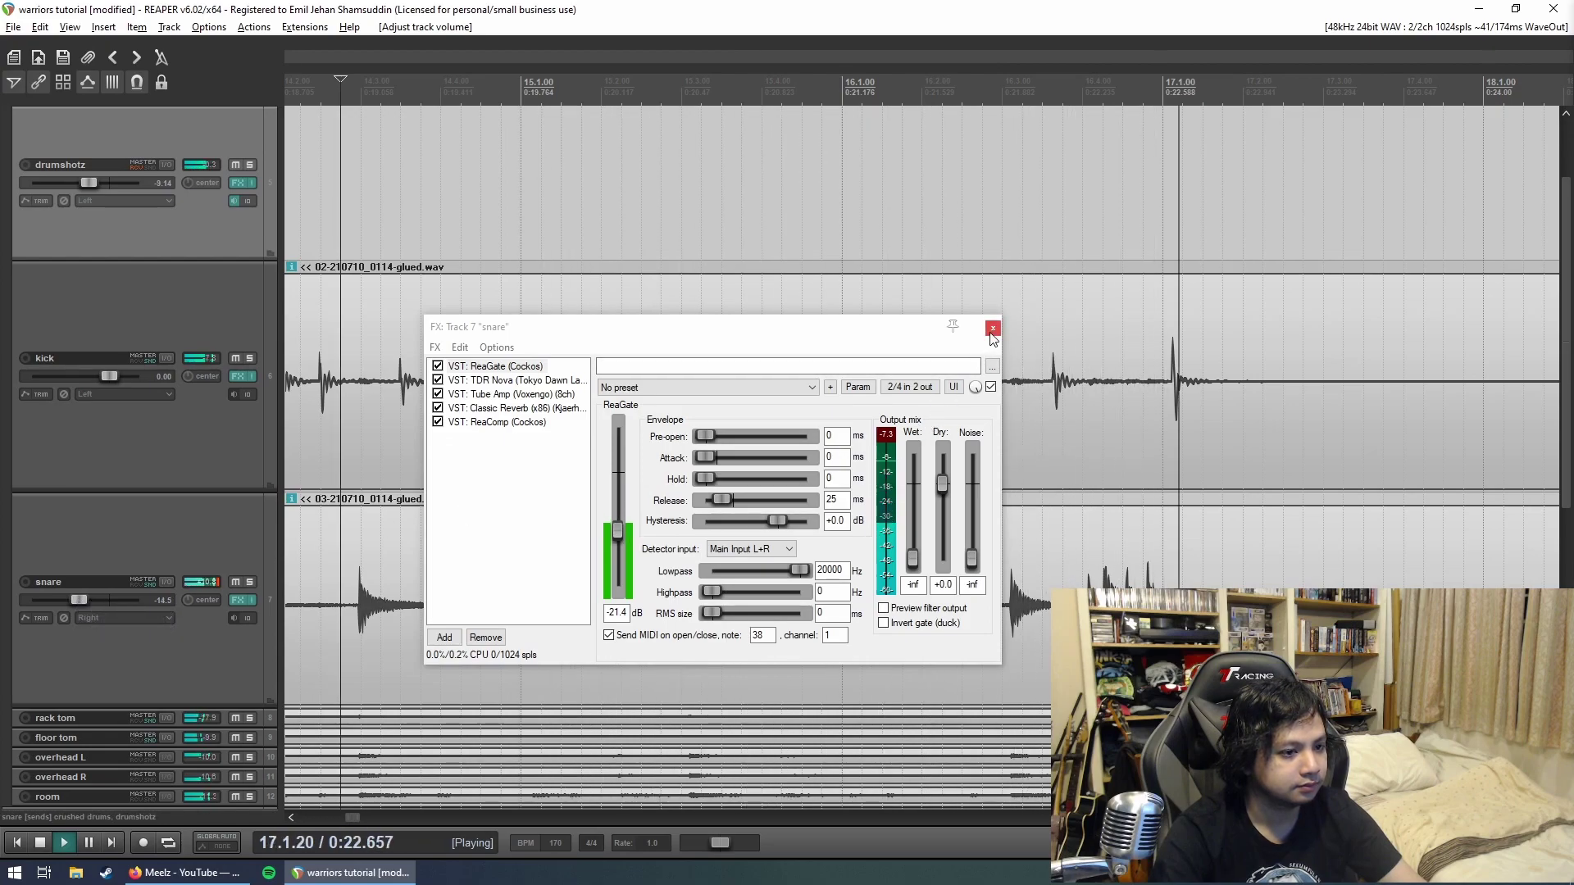
{"action": "left_click", "coordinate": [993, 326]}
{"action": "key", "text": "space"}
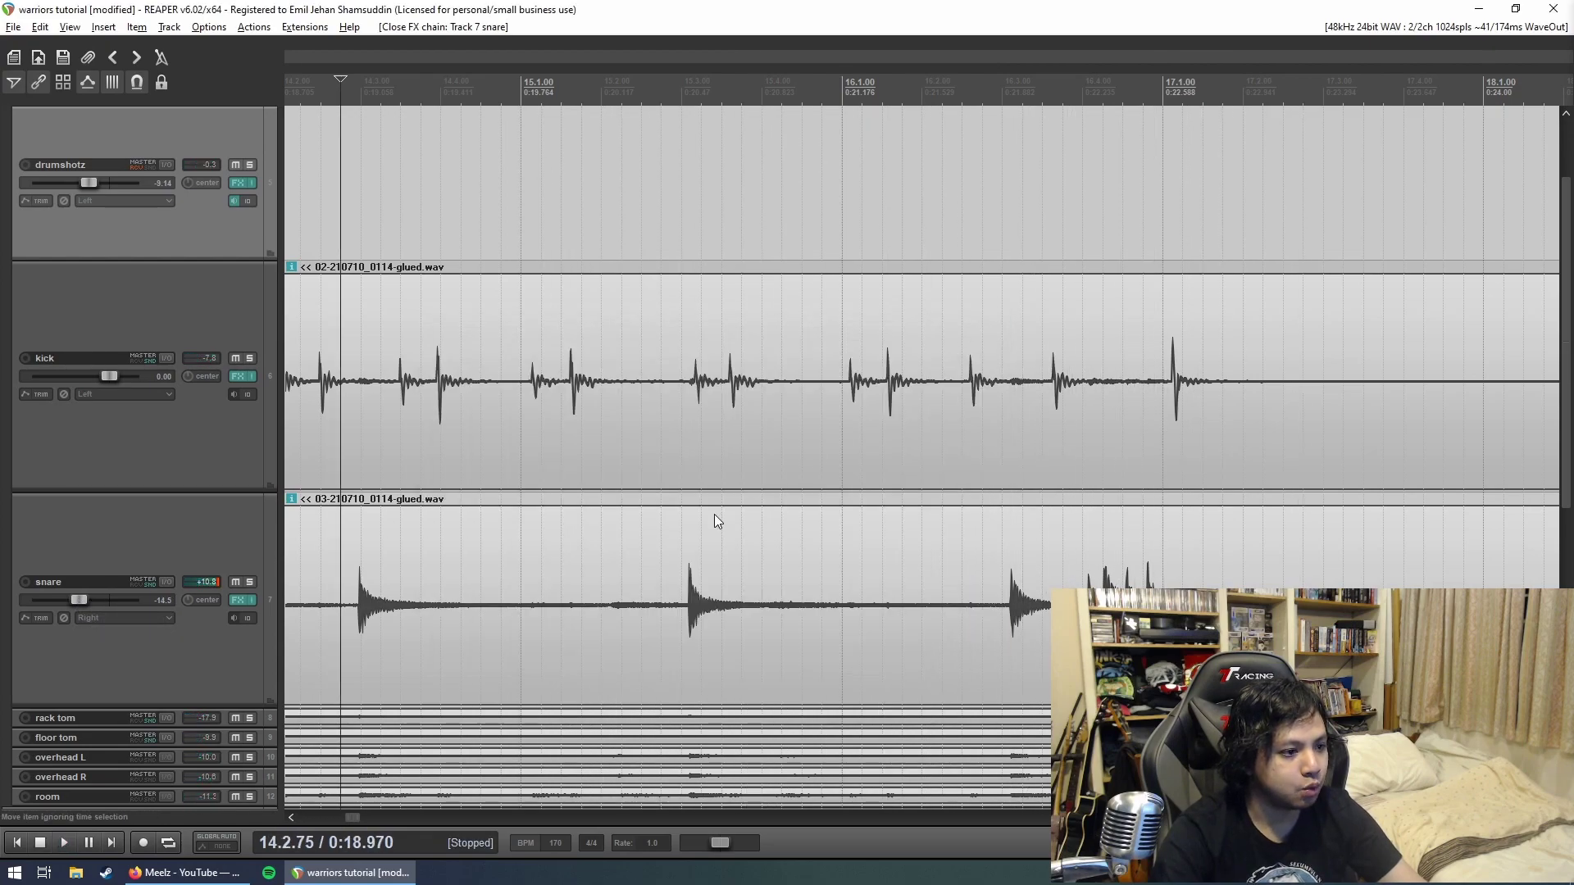
{"action": "scroll", "coordinate": [714, 517], "scroll_direction": "down", "scroll_amount": 2}
Step: Play drumshotz soloed from around bar 11, then unsolo it and replay briefly
{"action": "left_click", "coordinate": [325, 222]}
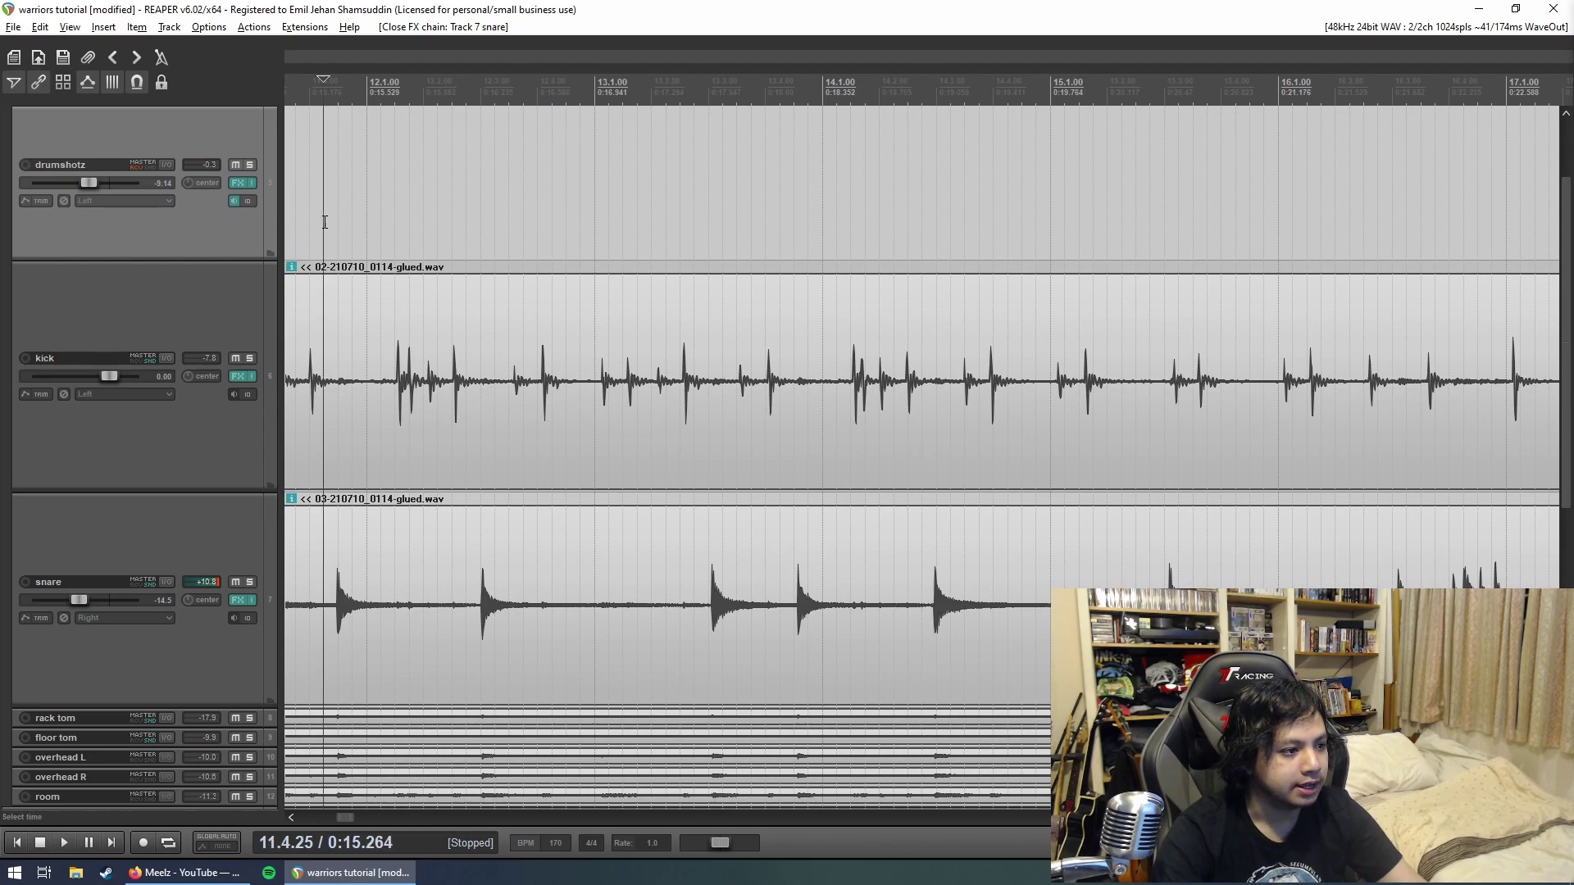
{"action": "left_click", "coordinate": [252, 164]}
{"action": "key", "text": "space"}
{"action": "key", "text": "space"}
{"action": "left_click", "coordinate": [246, 164]}
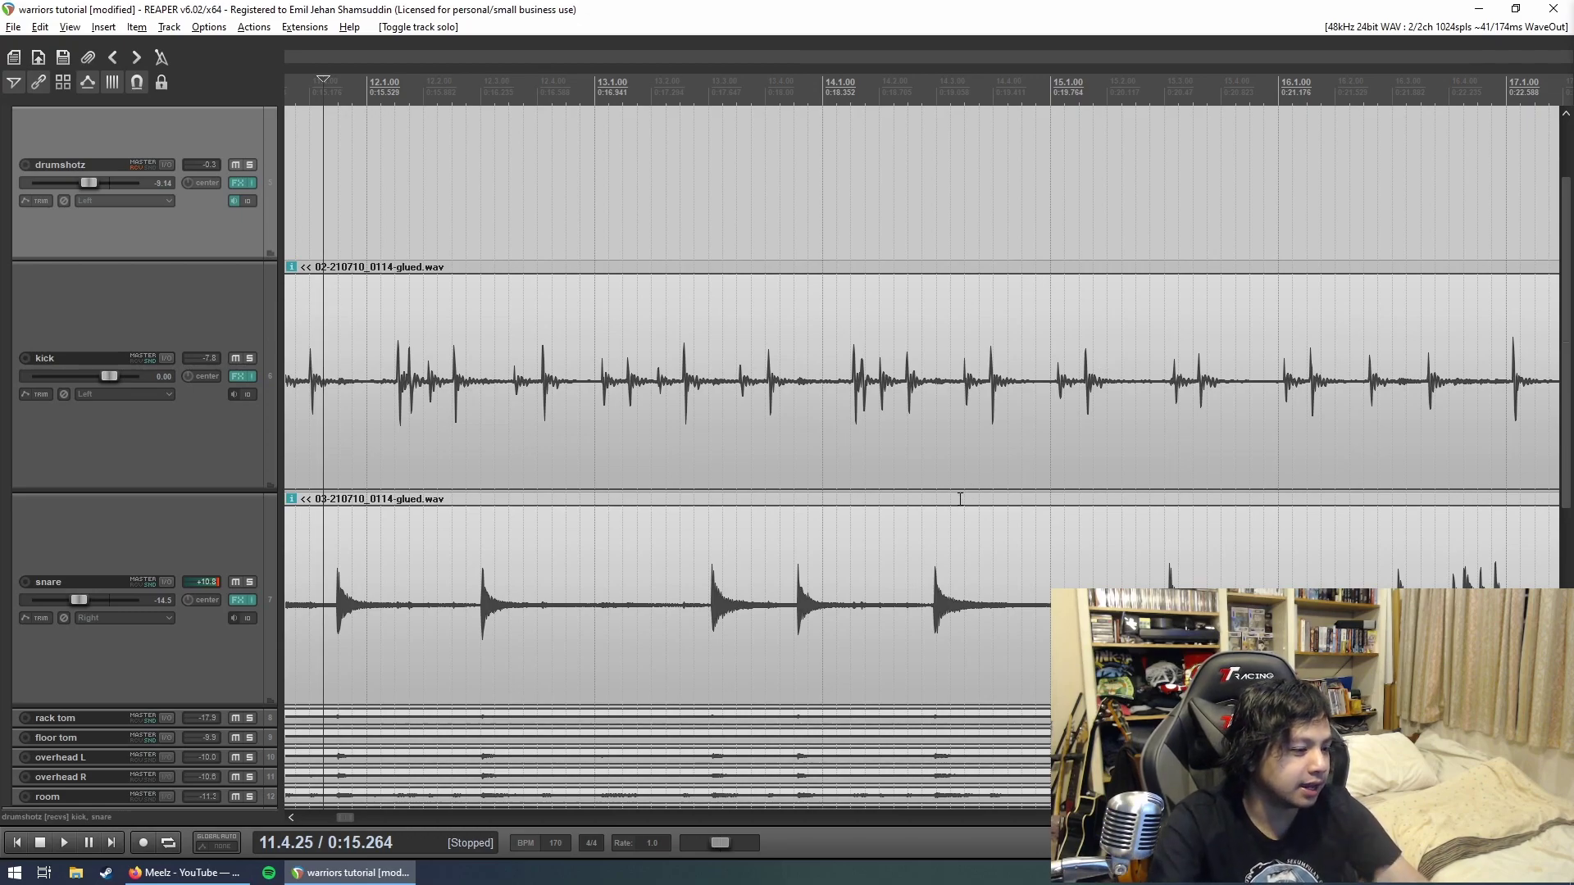
{"action": "scroll", "coordinate": [964, 479], "scroll_direction": "down", "scroll_amount": 2}
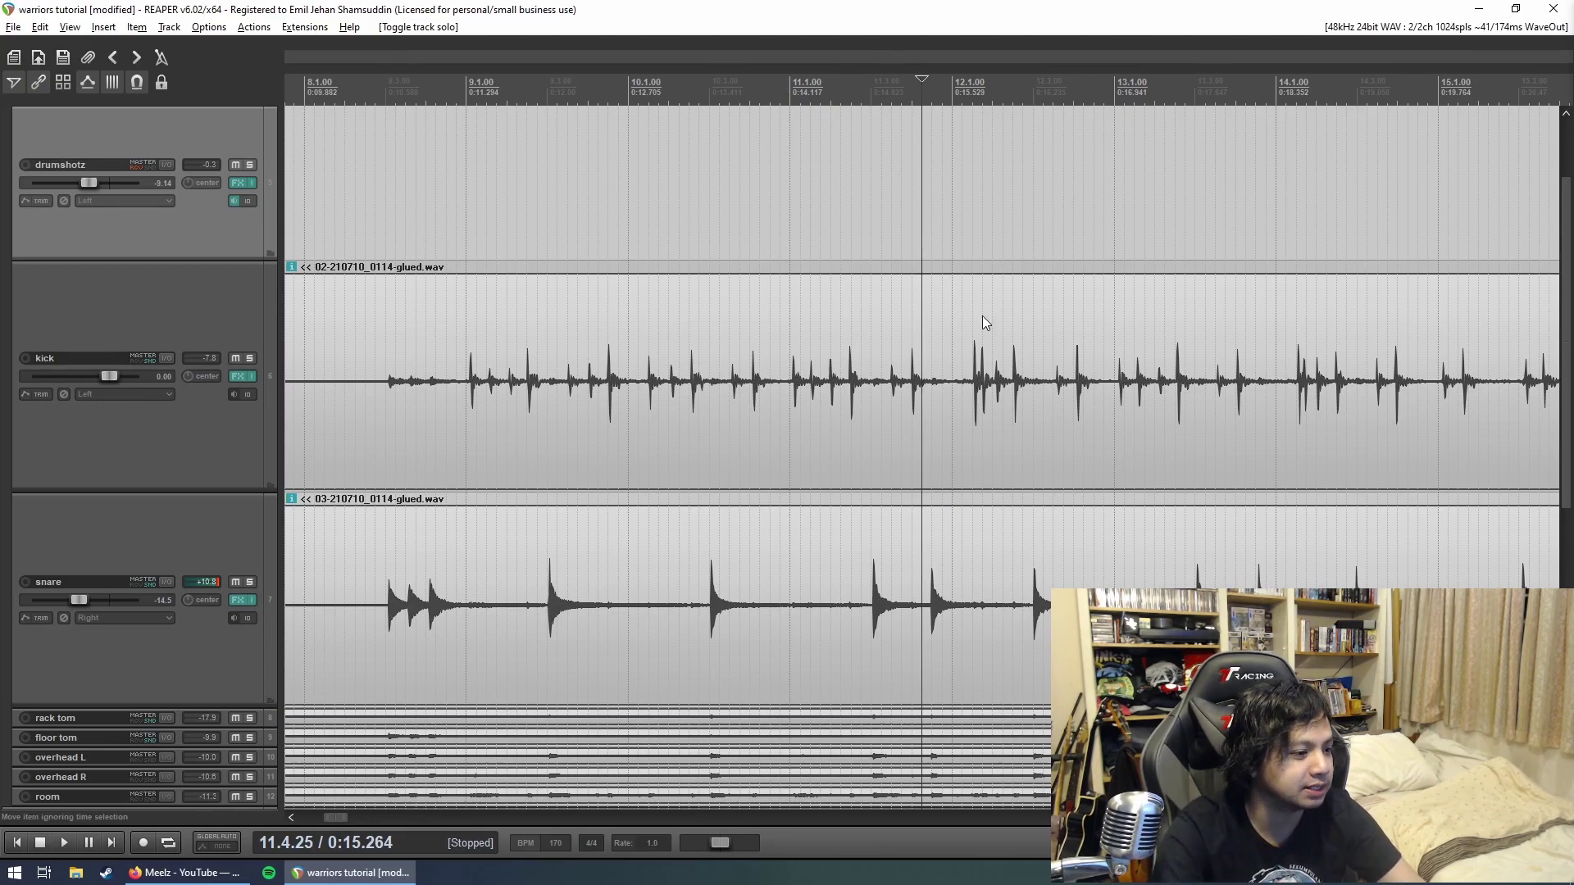
{"action": "scroll", "coordinate": [924, 456], "scroll_direction": "down", "scroll_amount": 2}
{"action": "scroll", "coordinate": [924, 455], "scroll_direction": "down", "scroll_amount": 4}
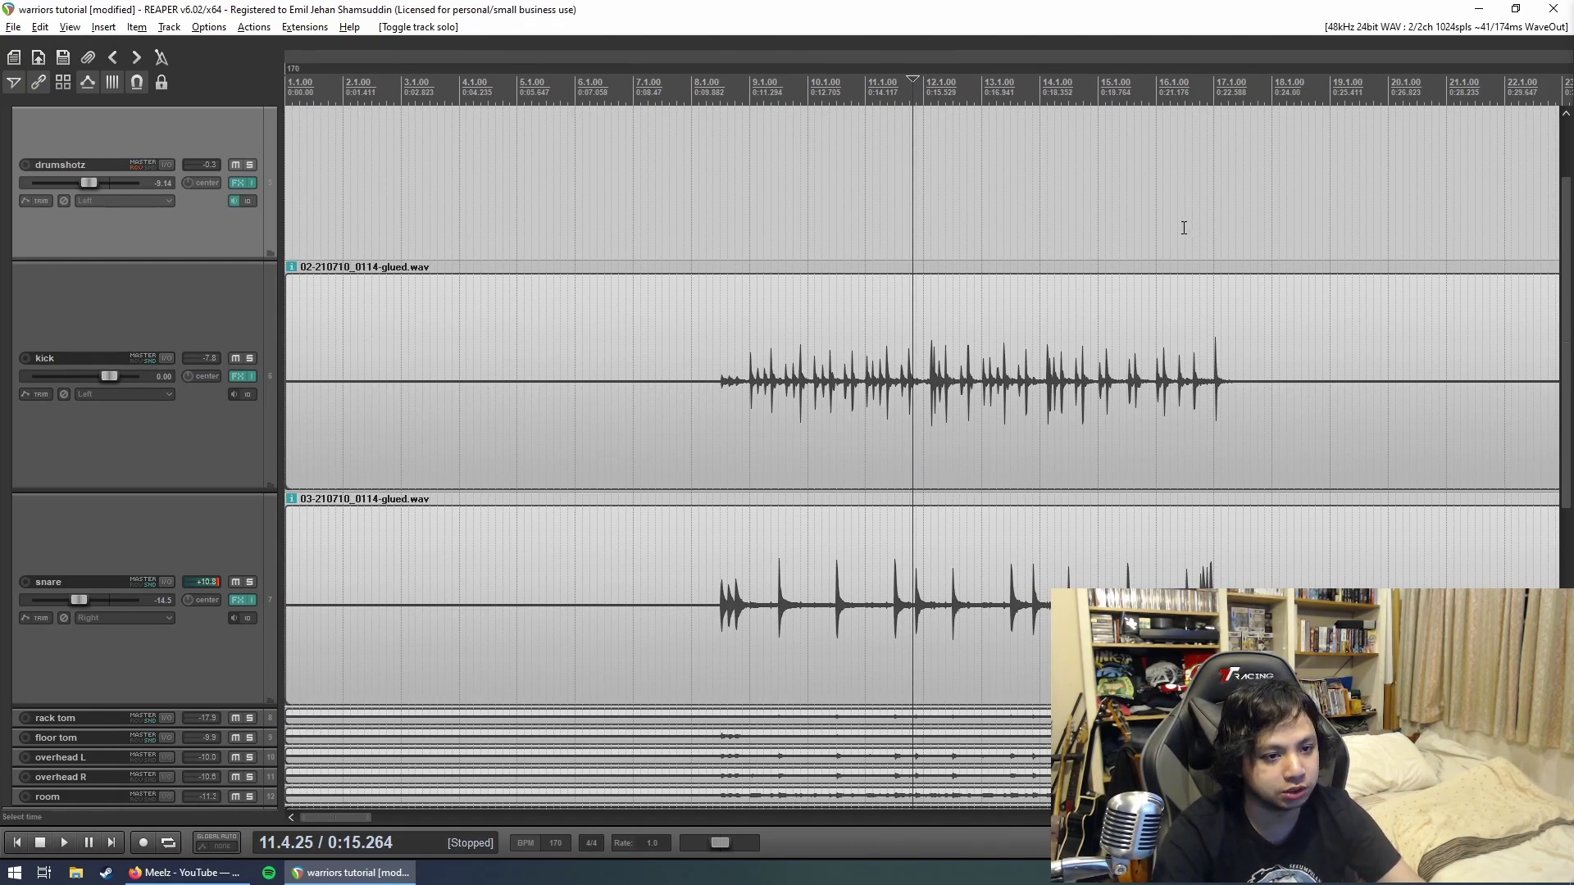
{"action": "scroll", "coordinate": [1310, 433], "scroll_direction": "up", "scroll_amount": 3}
{"action": "scroll", "coordinate": [1309, 433], "scroll_direction": "up", "scroll_amount": 1}
{"action": "key", "text": "space"}
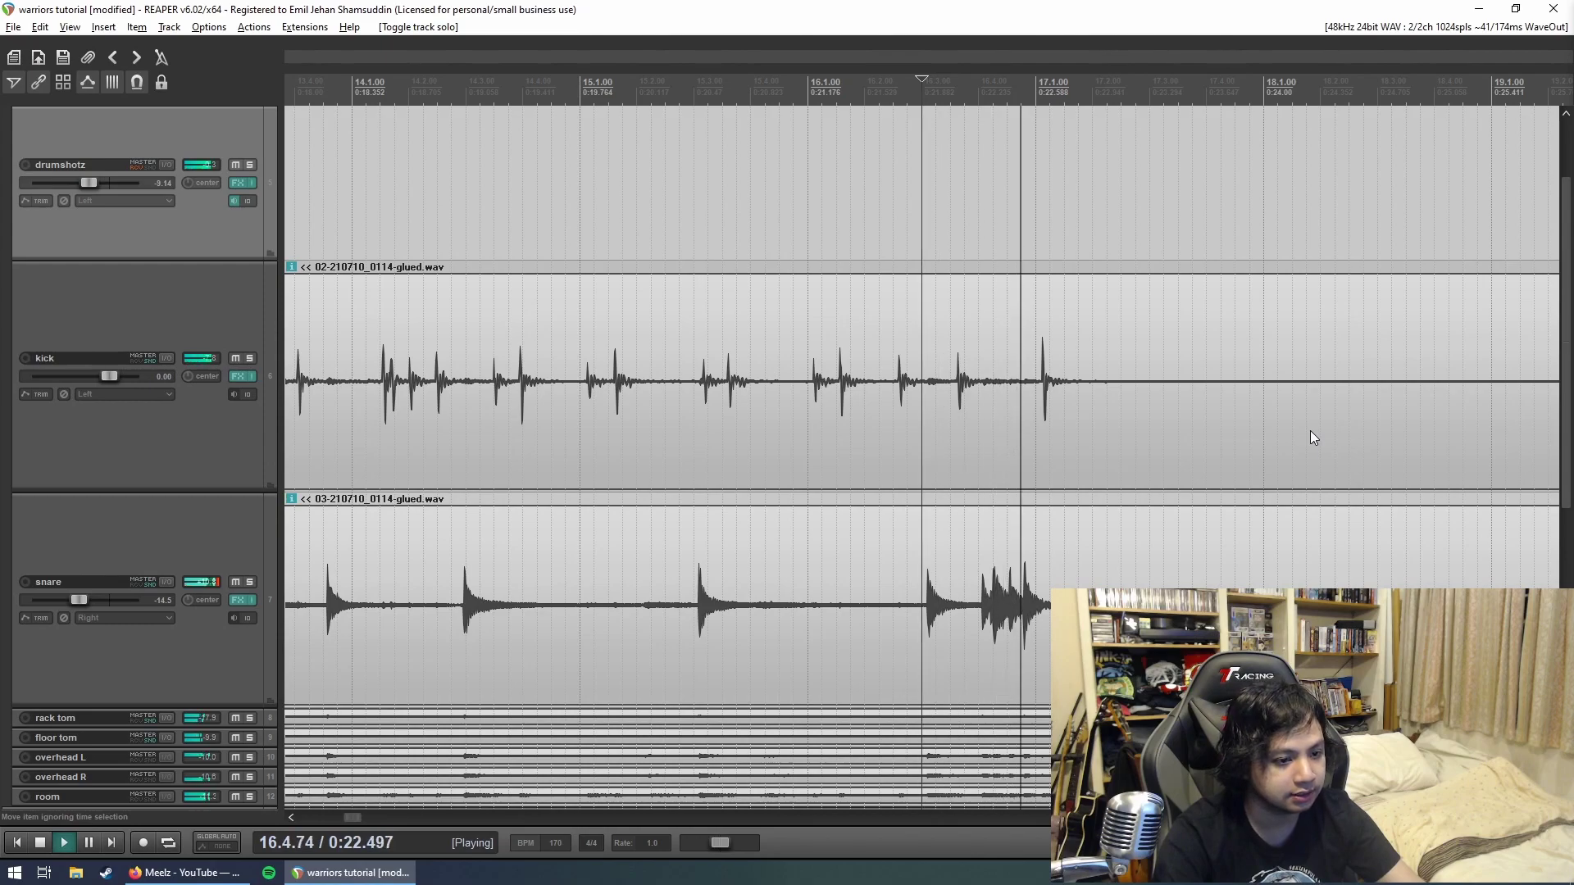
{"action": "key", "text": "space"}
Step: Bring up the snare chain's TDR Nova EQ and audition the snare through it
{"action": "left_click", "coordinate": [243, 600]}
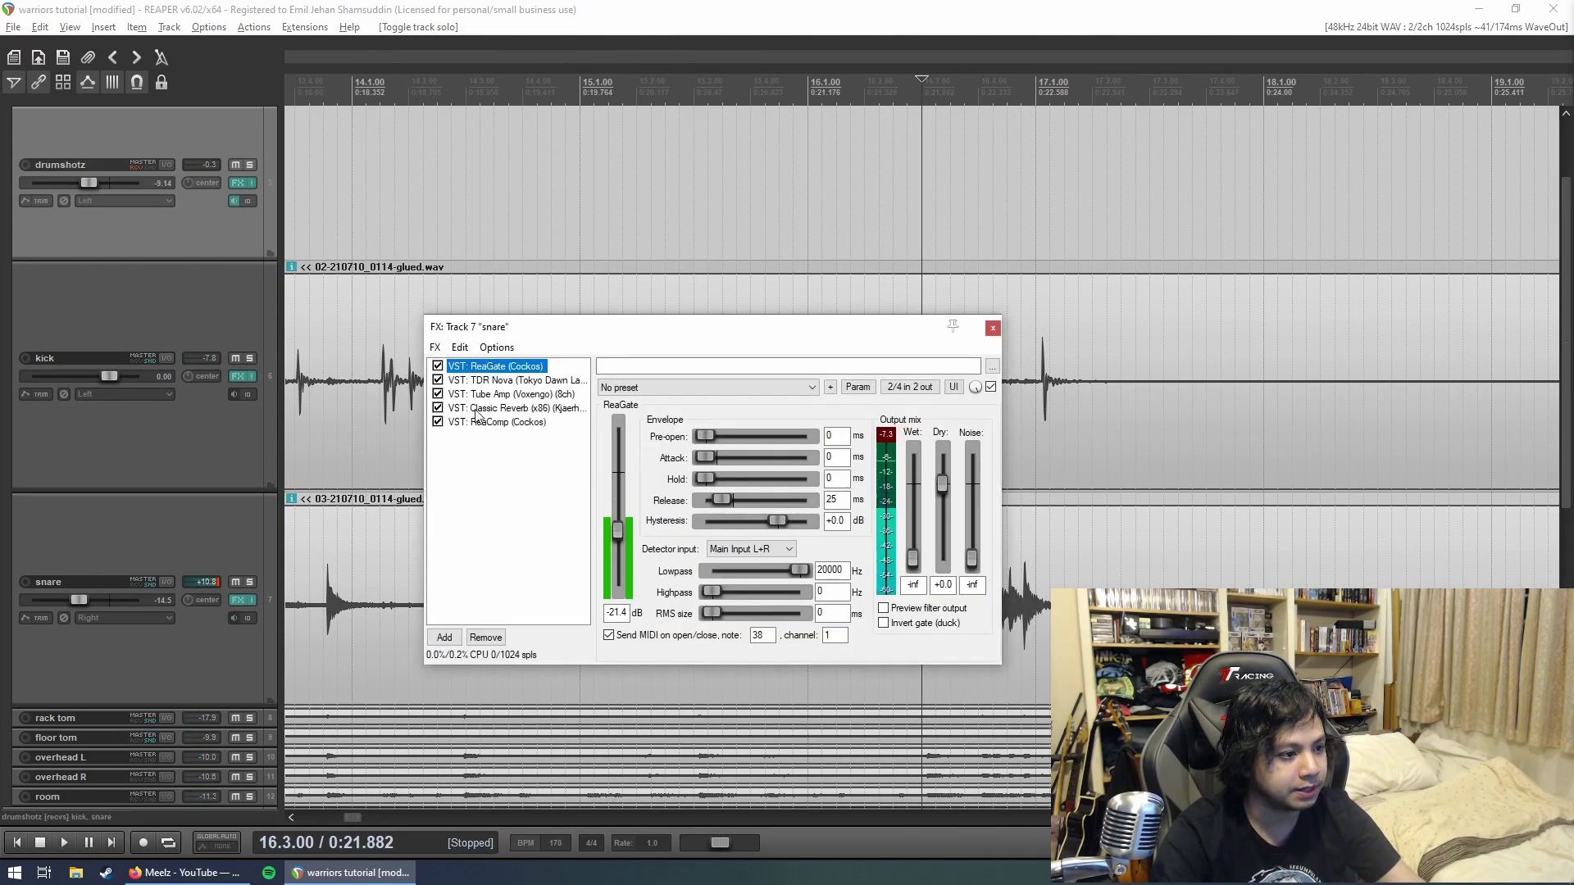
{"action": "left_click", "coordinate": [491, 380]}
{"action": "left_click_drag", "start_coordinate": [755, 305], "coordinate": [663, 248]}
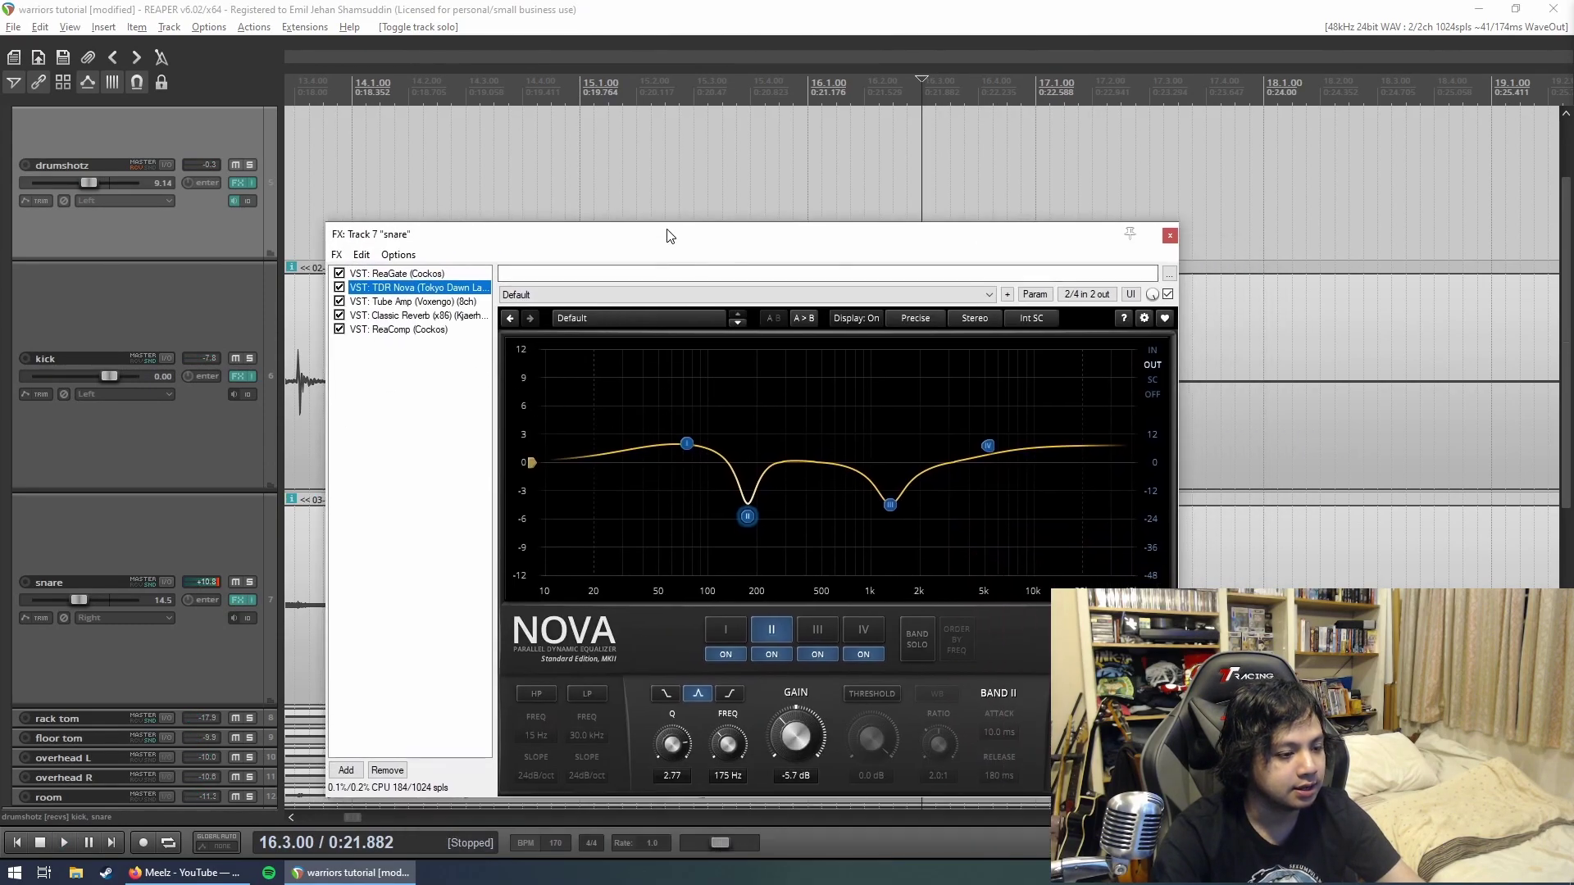
{"action": "key", "text": "space"}
{"action": "key", "text": "space"}
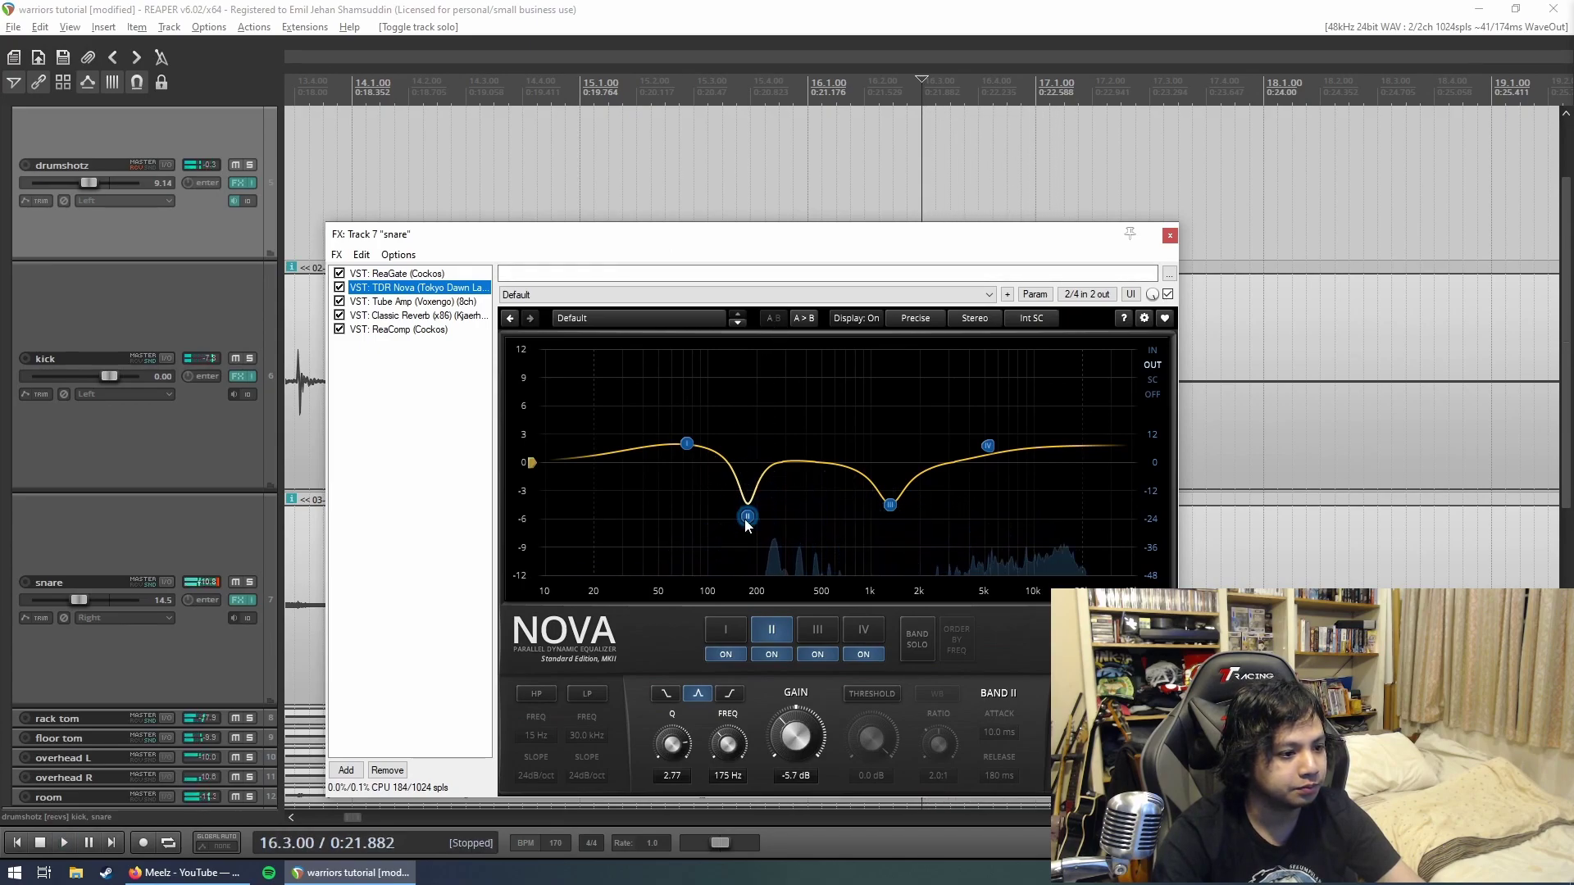
Step: Enable a 40 Hz high-pass on Nova, audition it, then show the Voxengo Tube Amp
{"action": "left_click", "coordinate": [746, 522]}
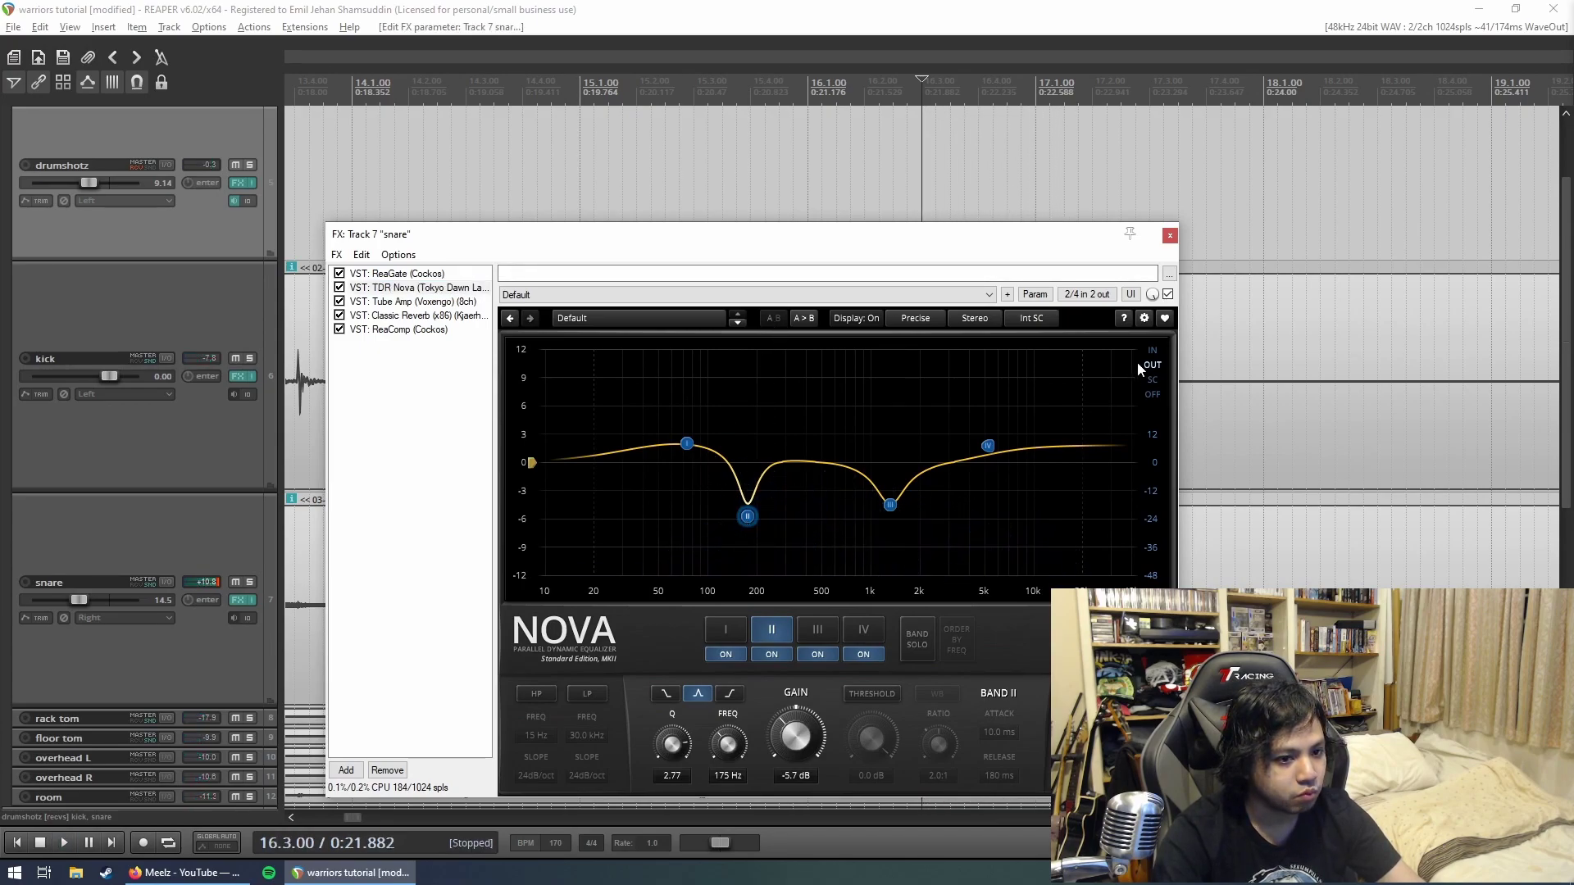
{"action": "left_click", "coordinate": [860, 294]}
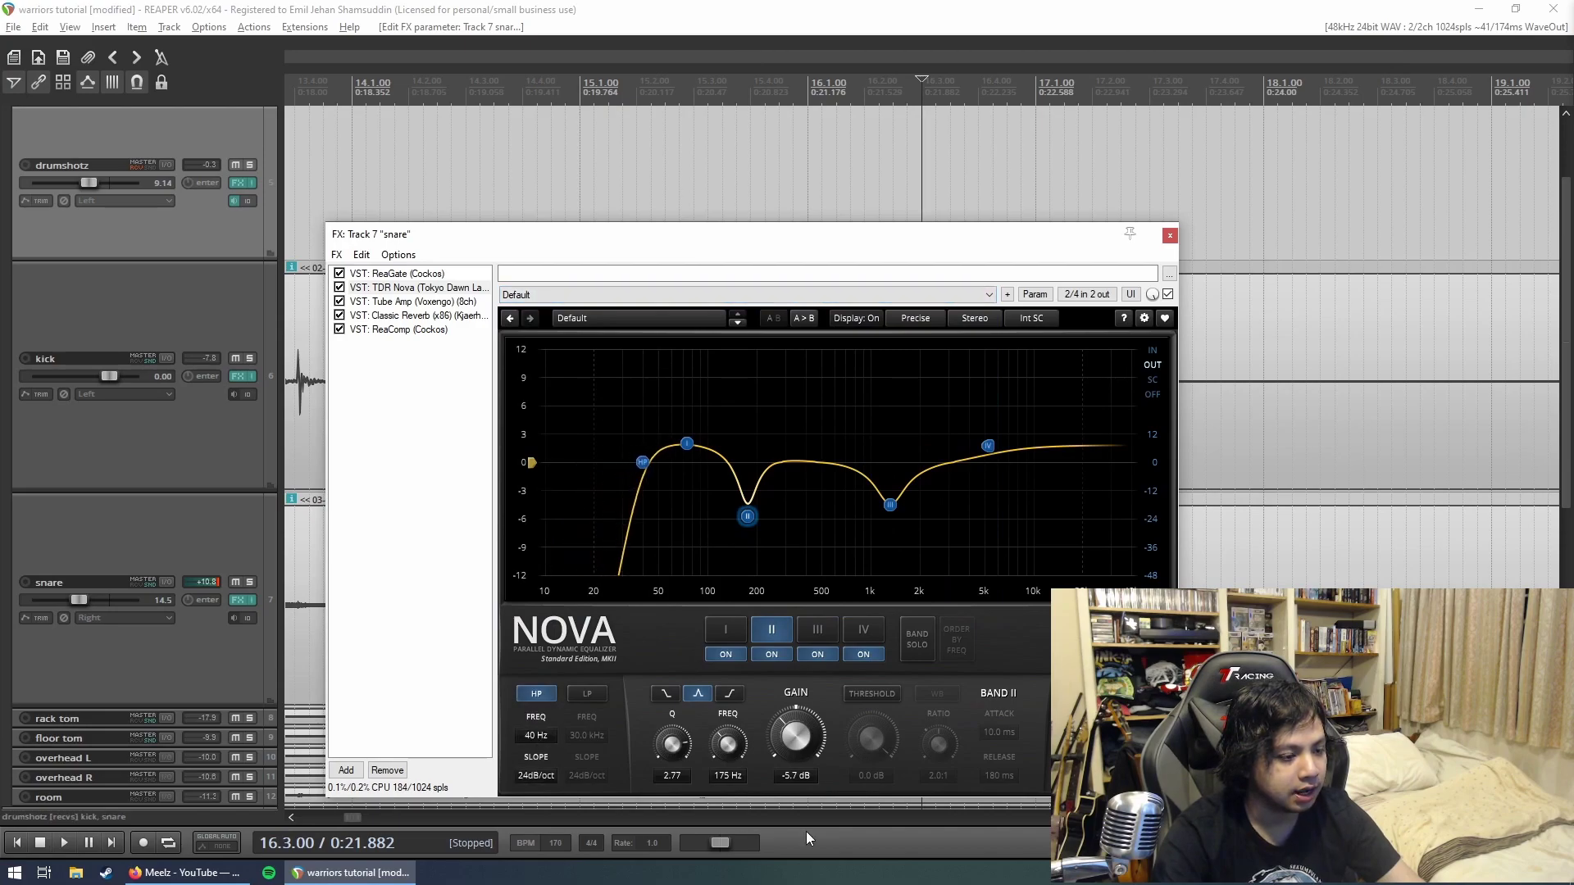
{"action": "key", "text": "space"}
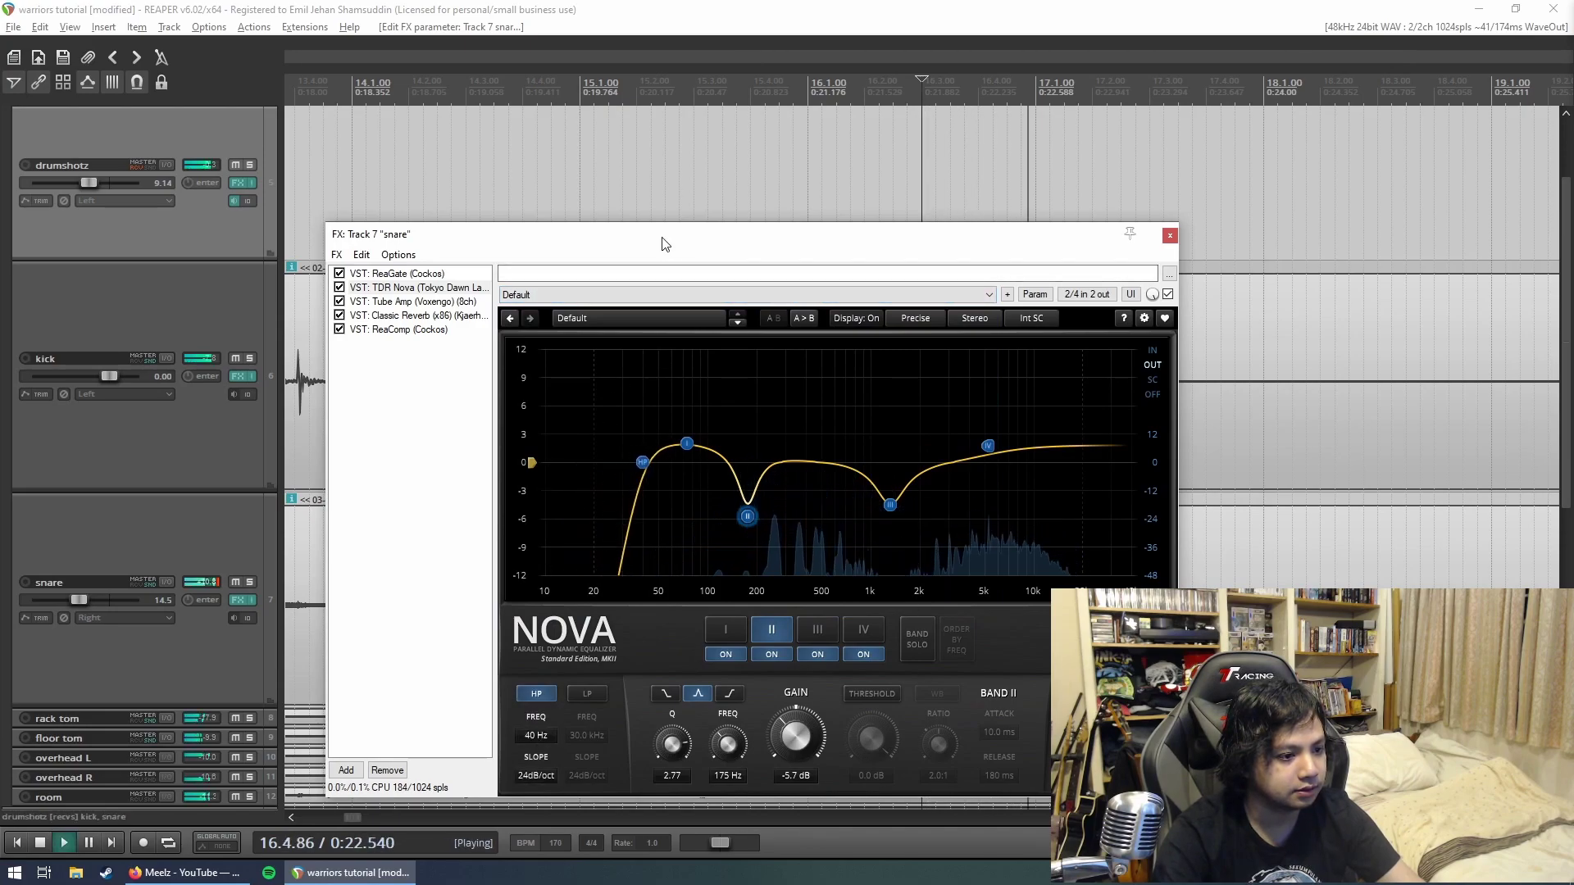
{"action": "key", "text": "space"}
{"action": "left_click", "coordinate": [411, 302]}
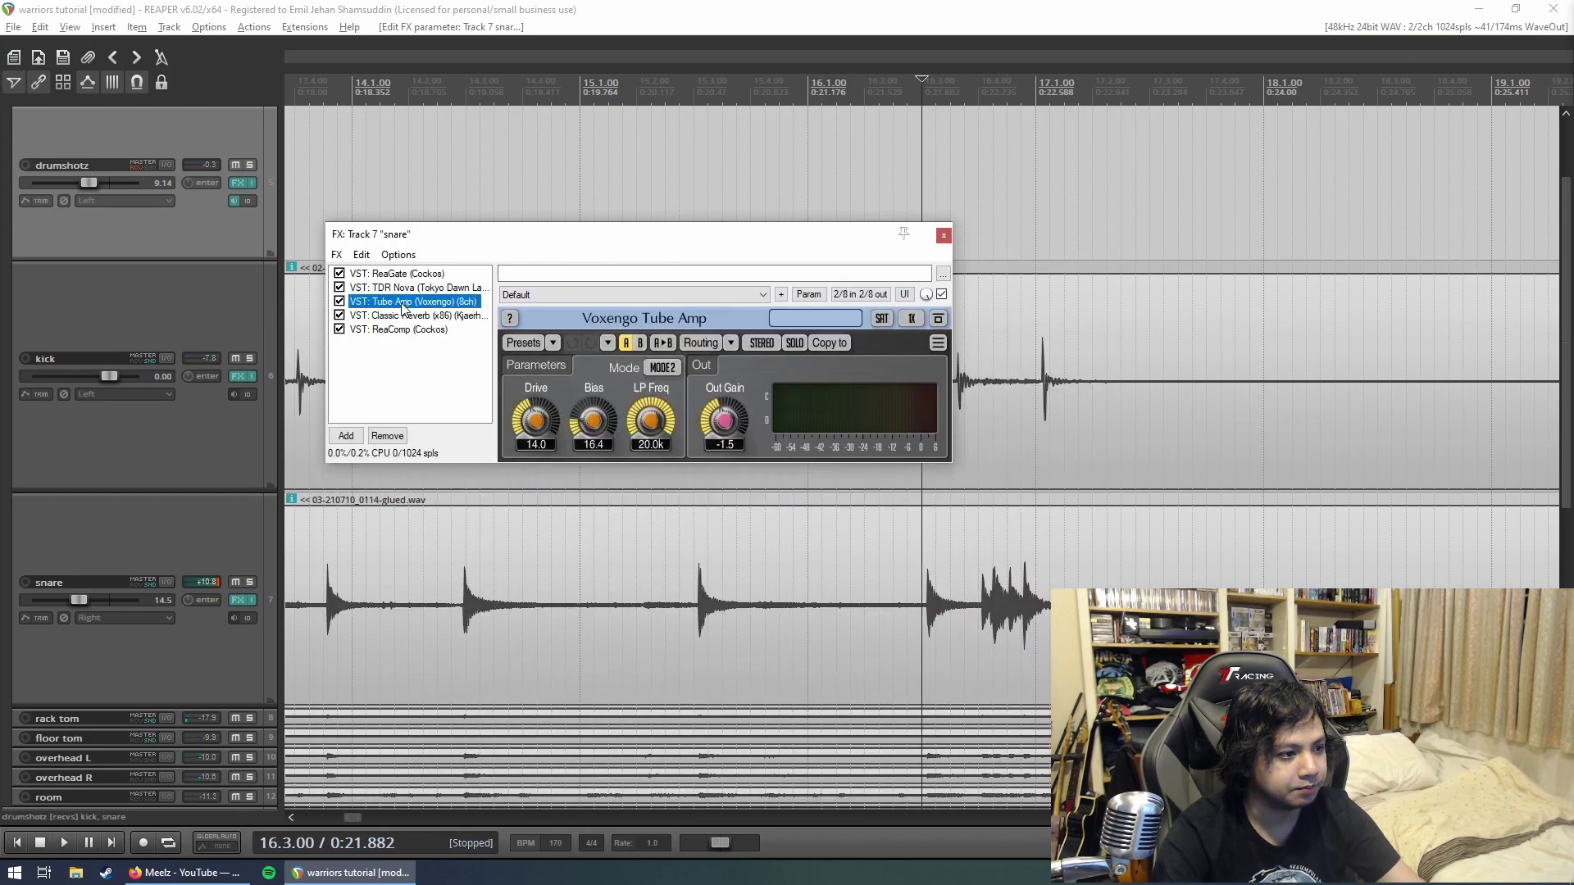
Step: Glance at the snare's Classic Reverb, then solo the snare and mute drumshotz from bar 13
{"action": "left_click_drag", "start_coordinate": [482, 241], "coordinate": [582, 245]}
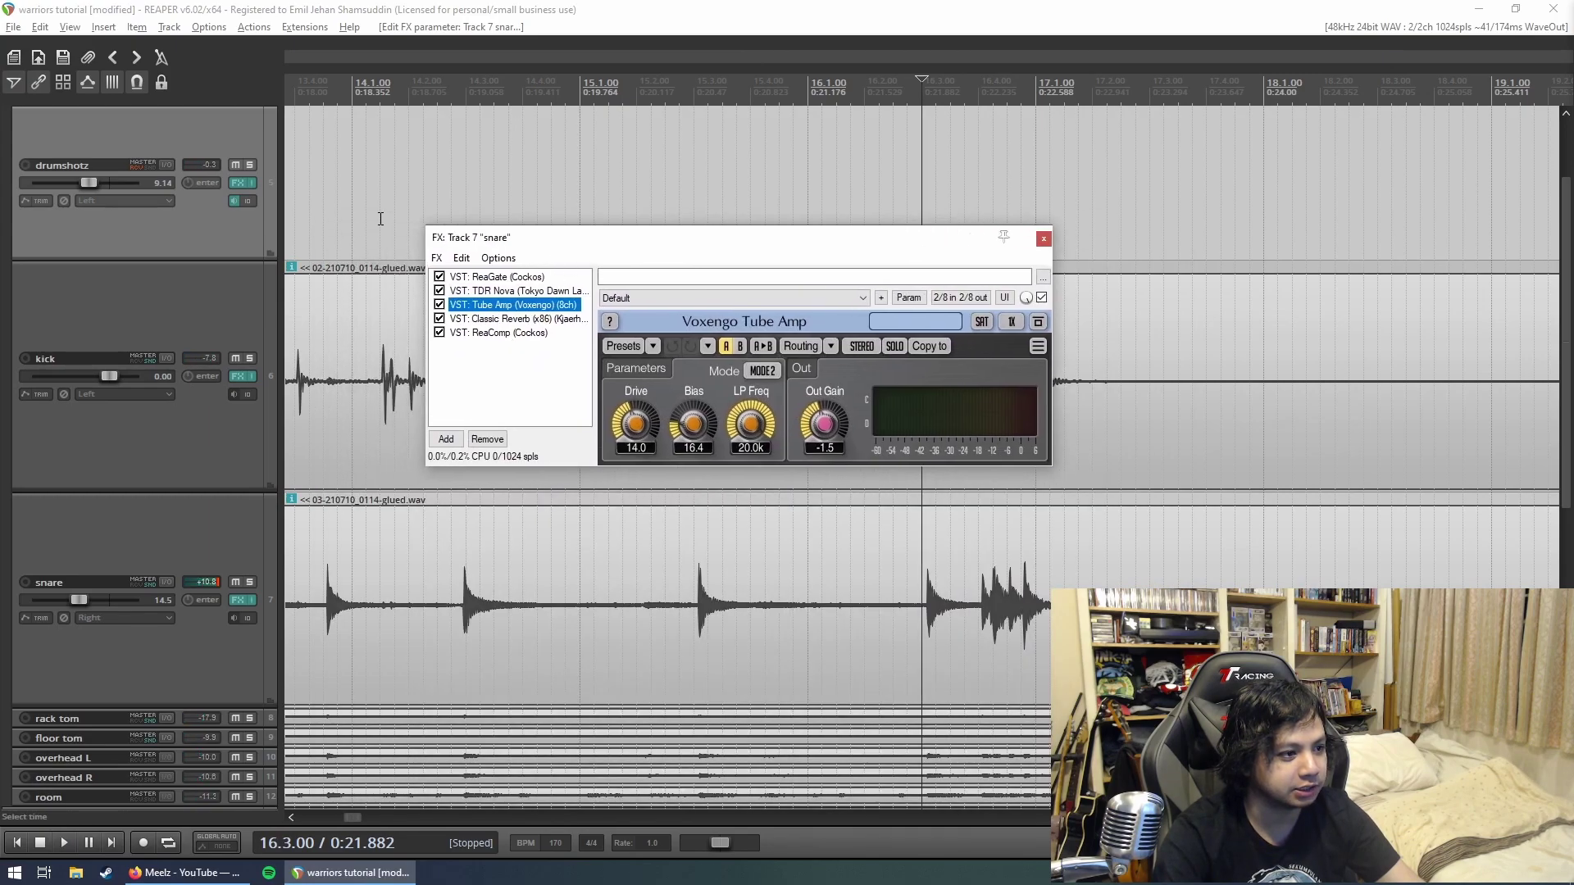
{"action": "left_click", "coordinate": [395, 217]}
{"action": "left_click", "coordinate": [517, 319]}
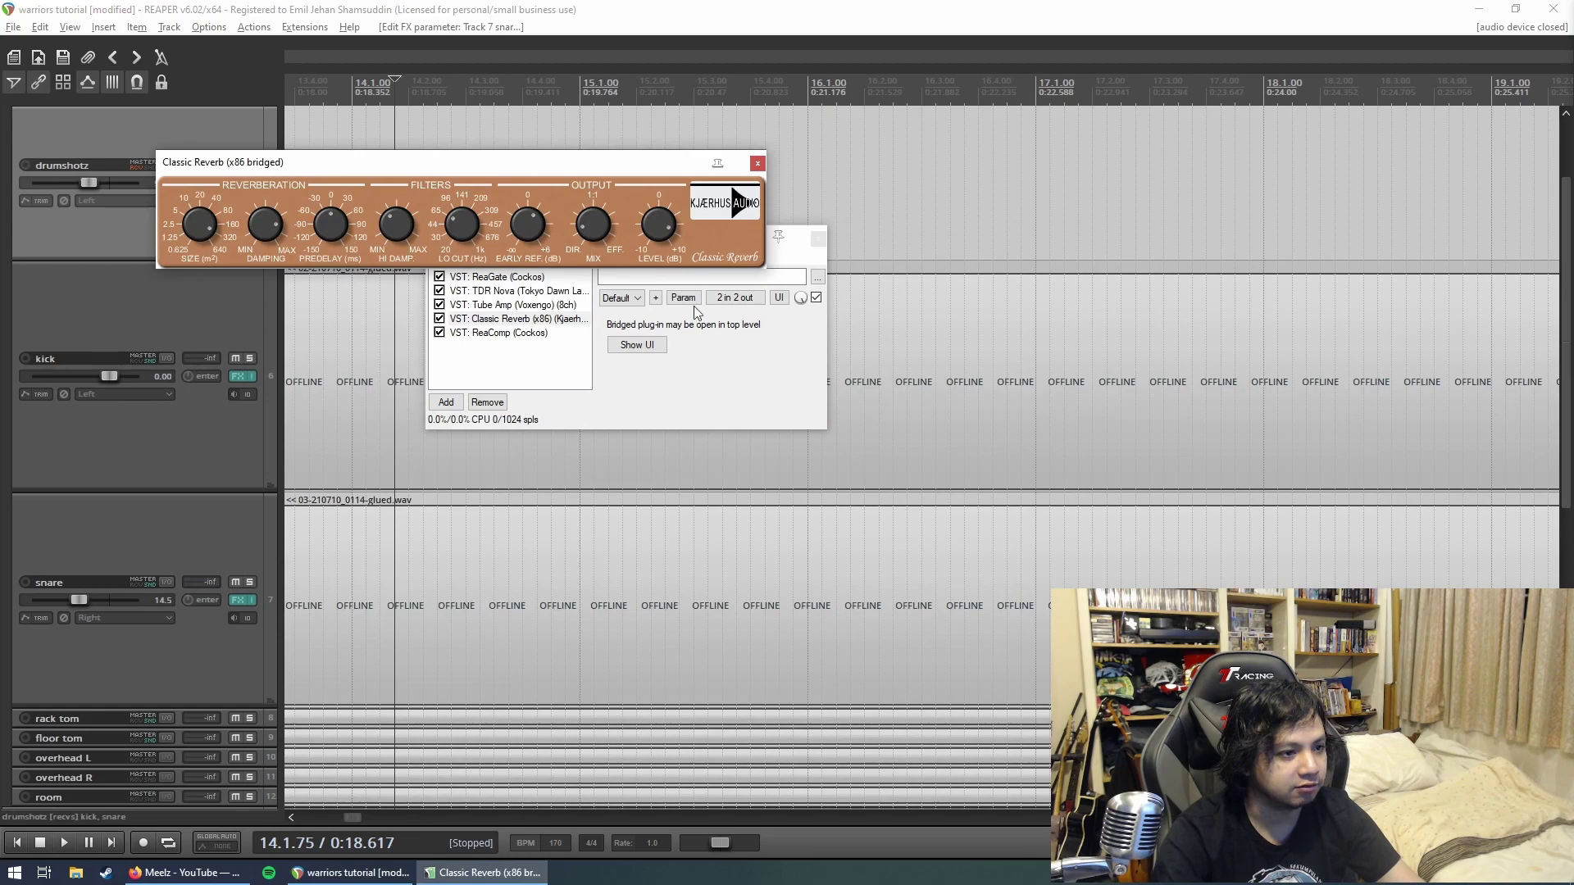
{"action": "left_click", "coordinate": [758, 163]}
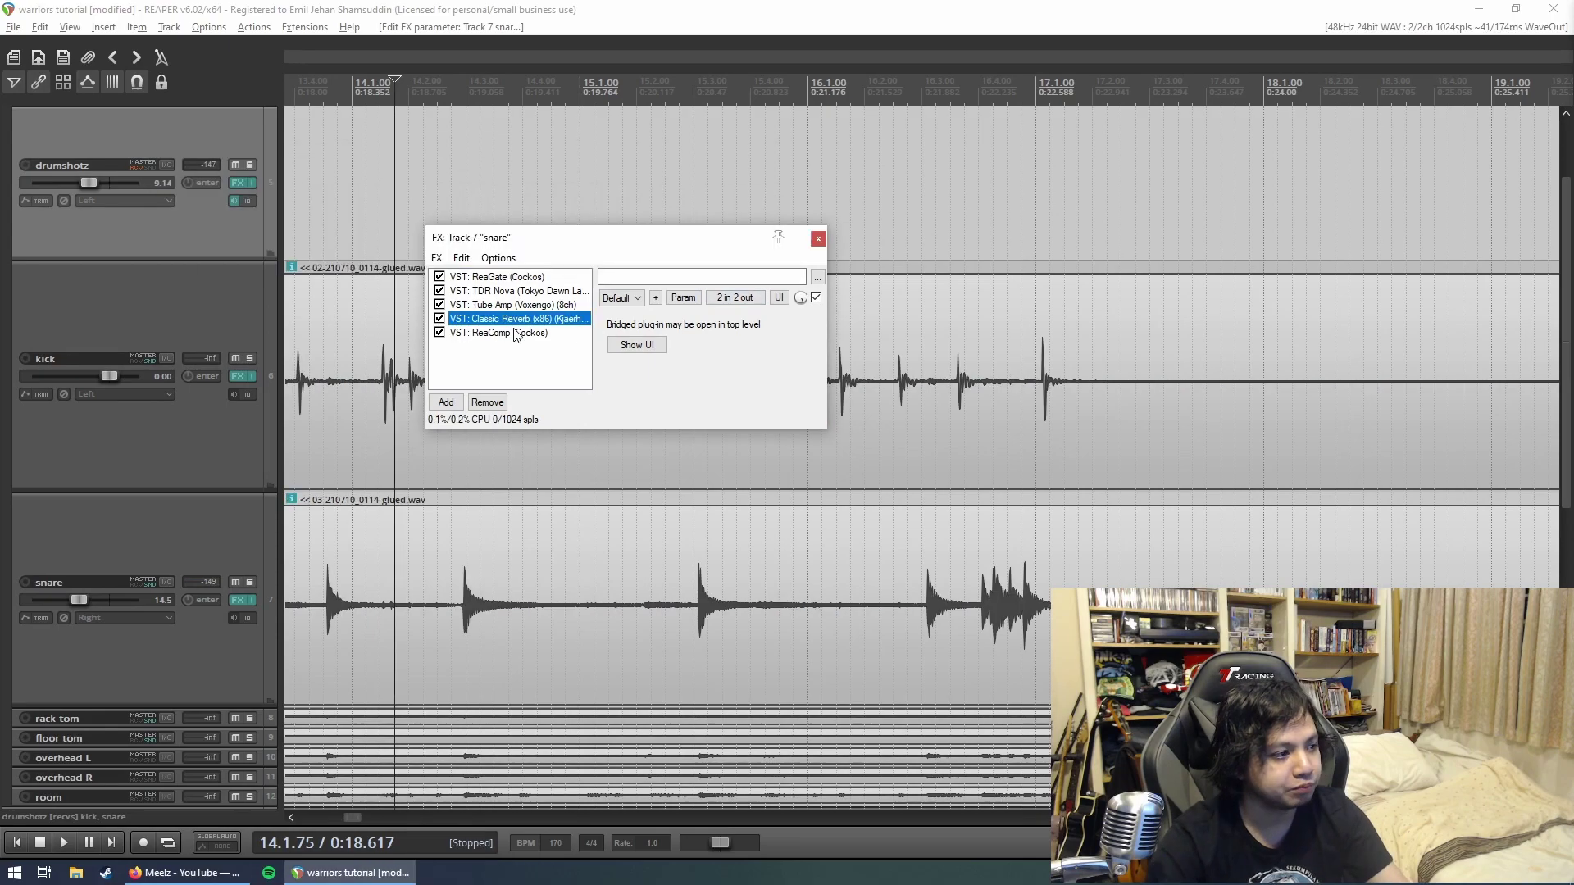
{"action": "left_click", "coordinate": [319, 200]}
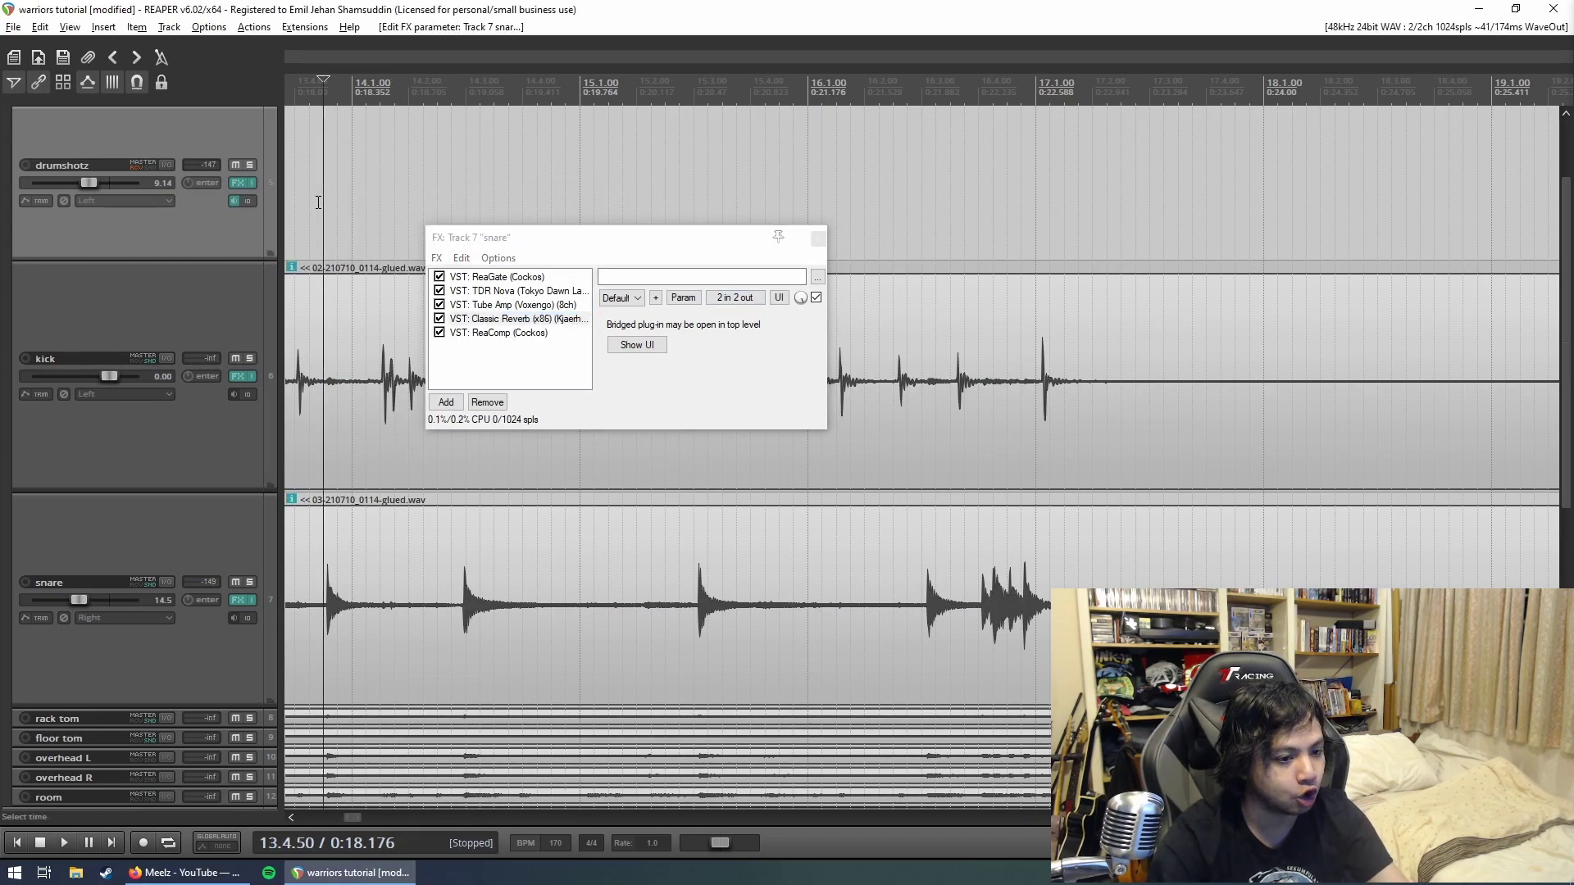
{"action": "left_click", "coordinate": [251, 582]}
{"action": "left_click", "coordinate": [233, 166]}
Step: Set the snare ReaComp threshold near -31 dB, a shorter attack, and 21 ms release
{"action": "left_click", "coordinate": [499, 333]}
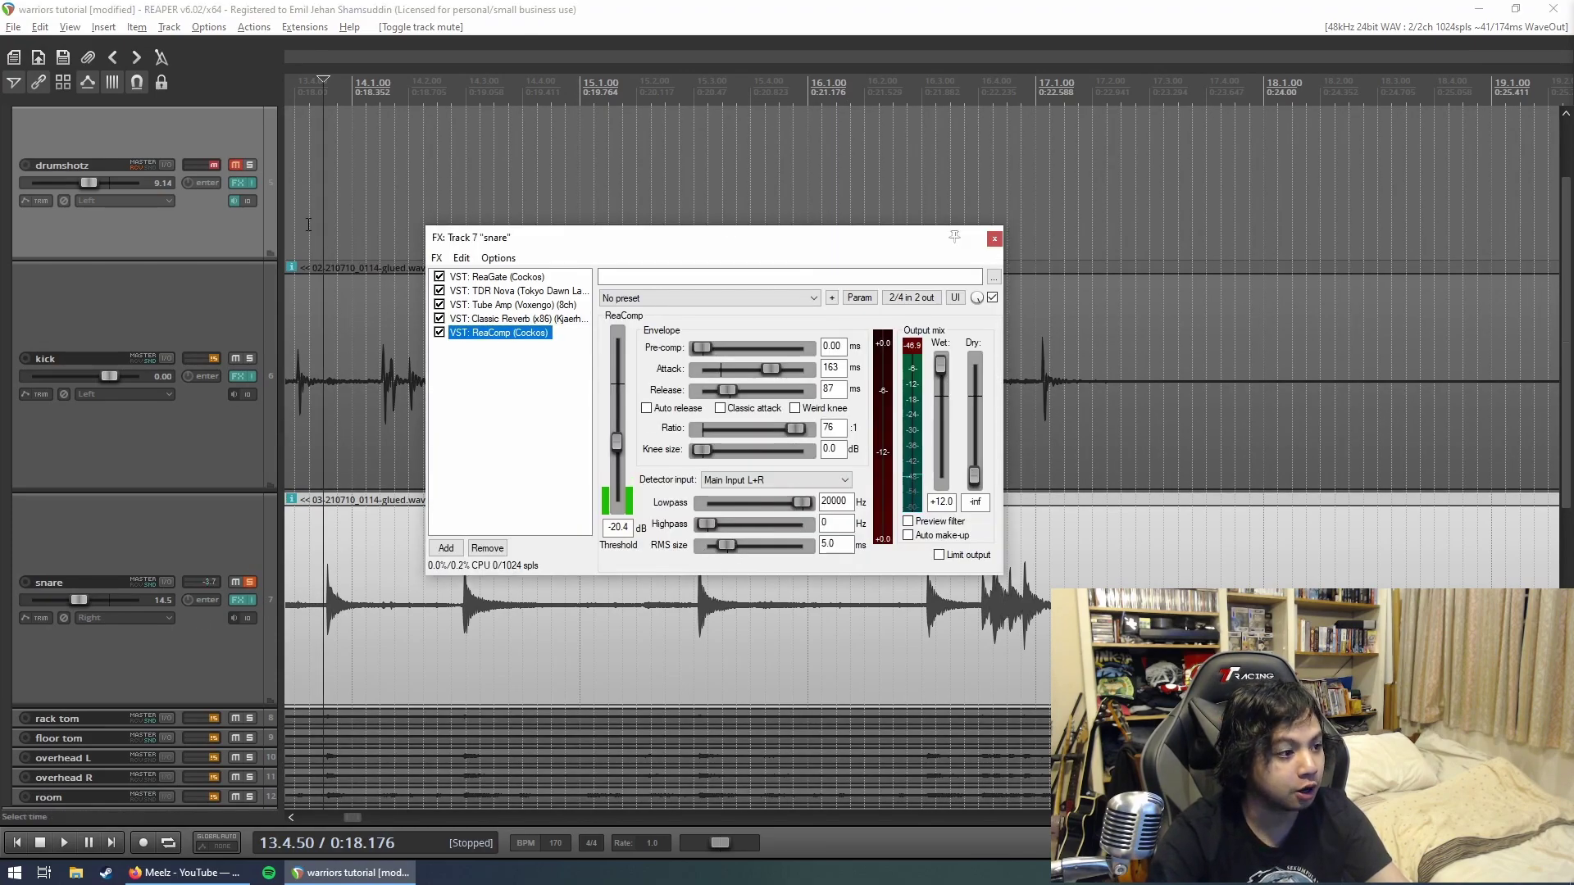
{"action": "key", "text": "space"}
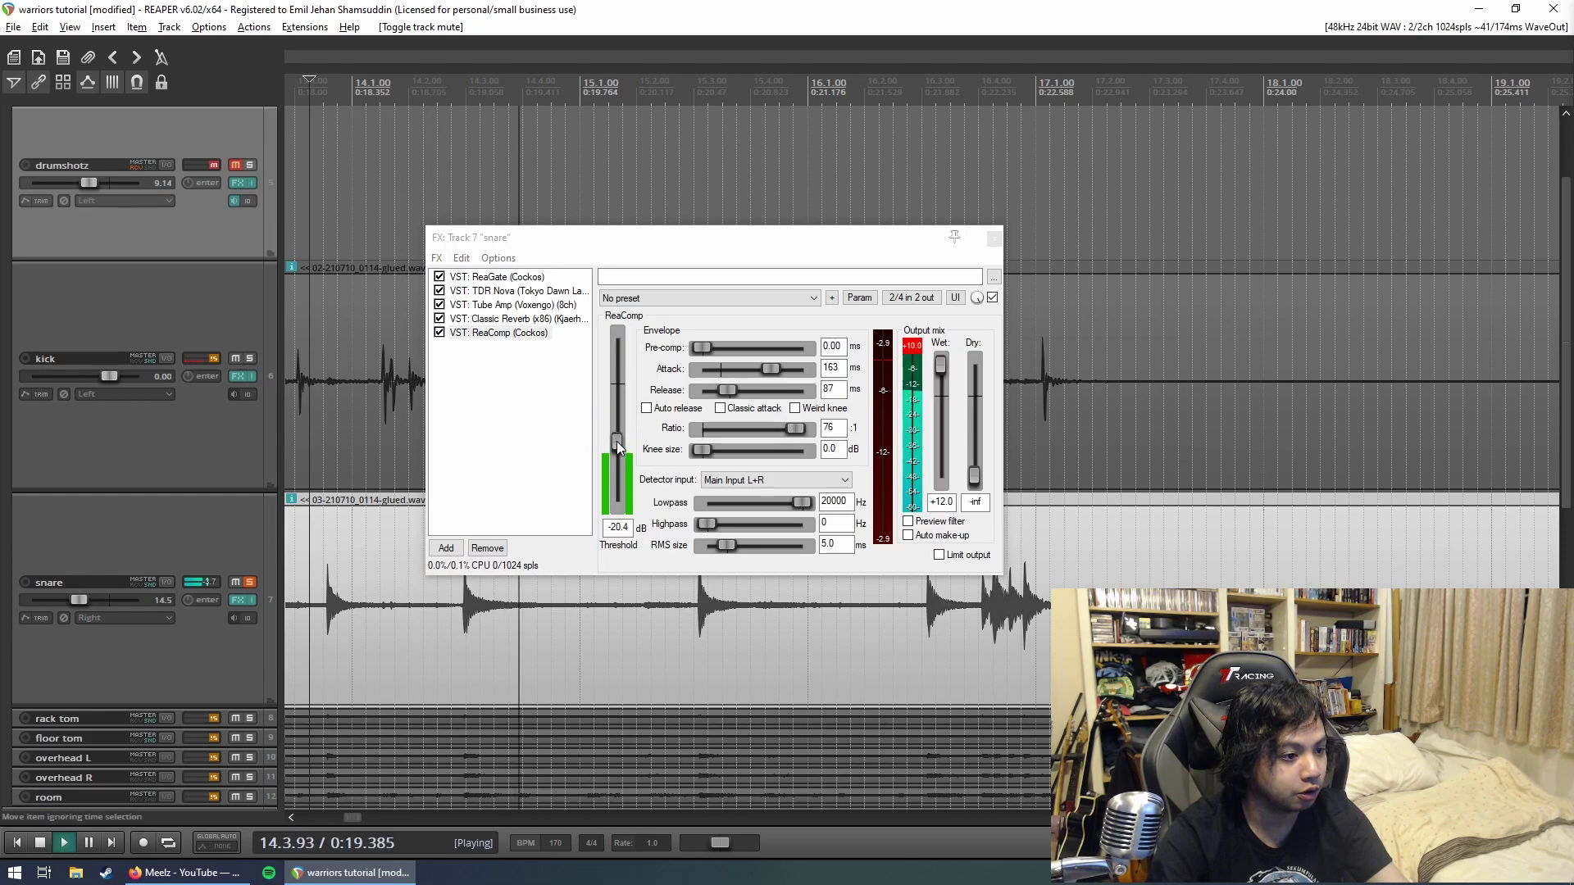
{"action": "key", "text": "space"}
{"action": "left_click_drag", "start_coordinate": [616, 442], "coordinate": [617, 460]}
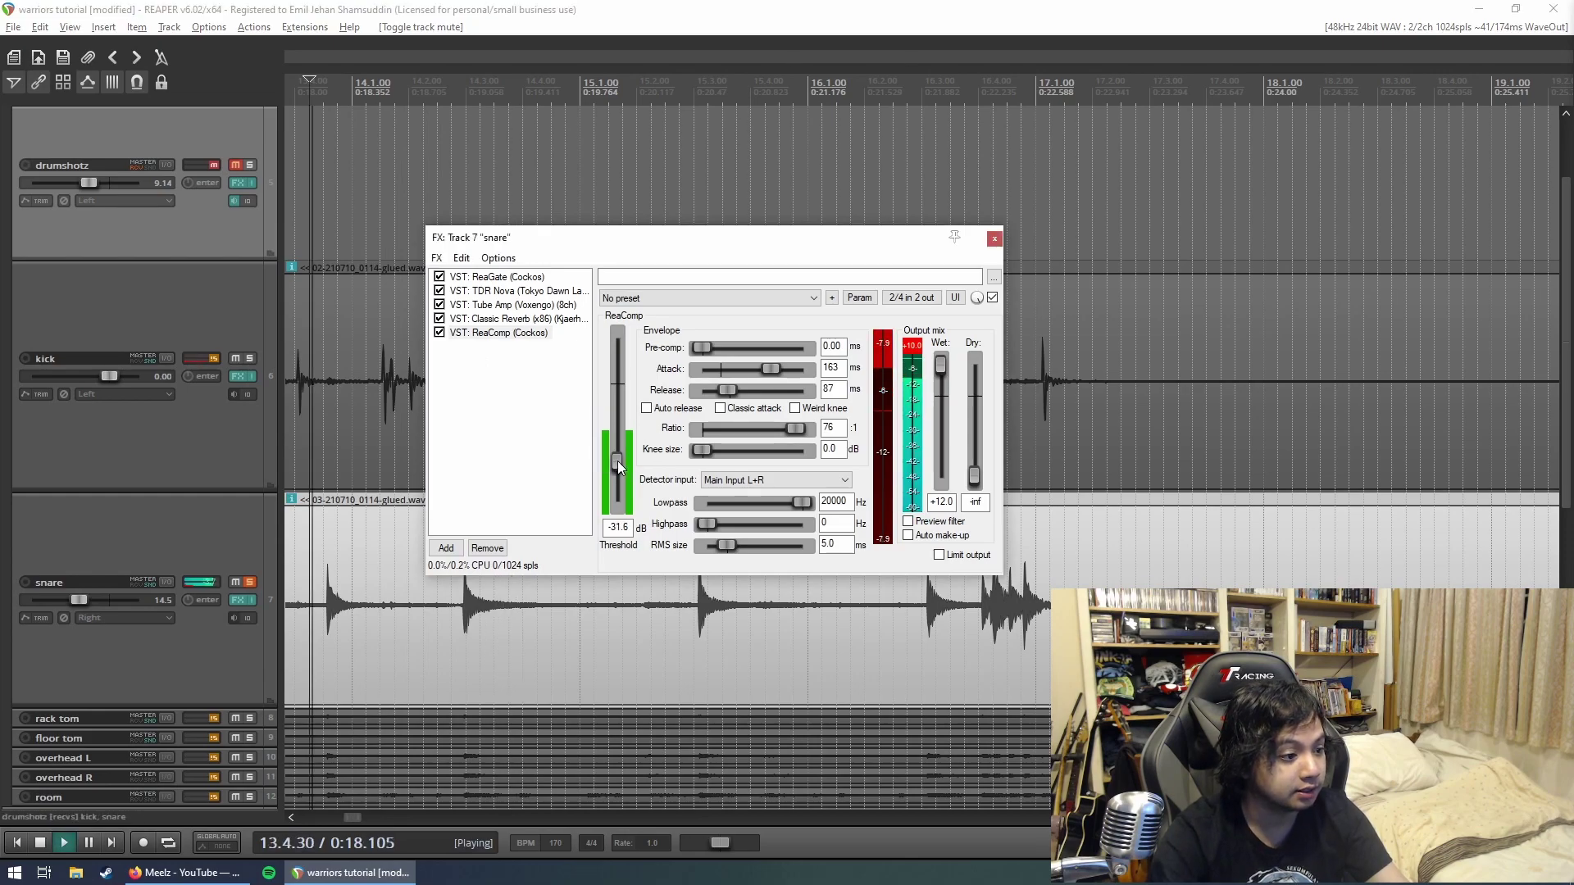
{"action": "key", "text": "space"}
{"action": "mouse_move", "coordinate": [770, 369]}
{"action": "left_mouse_down"}
{"action": "mouse_move", "coordinate": [708, 378]}
{"action": "mouse_move", "coordinate": [747, 369]}
{"action": "left_mouse_up"}
{"action": "key", "text": "space"}
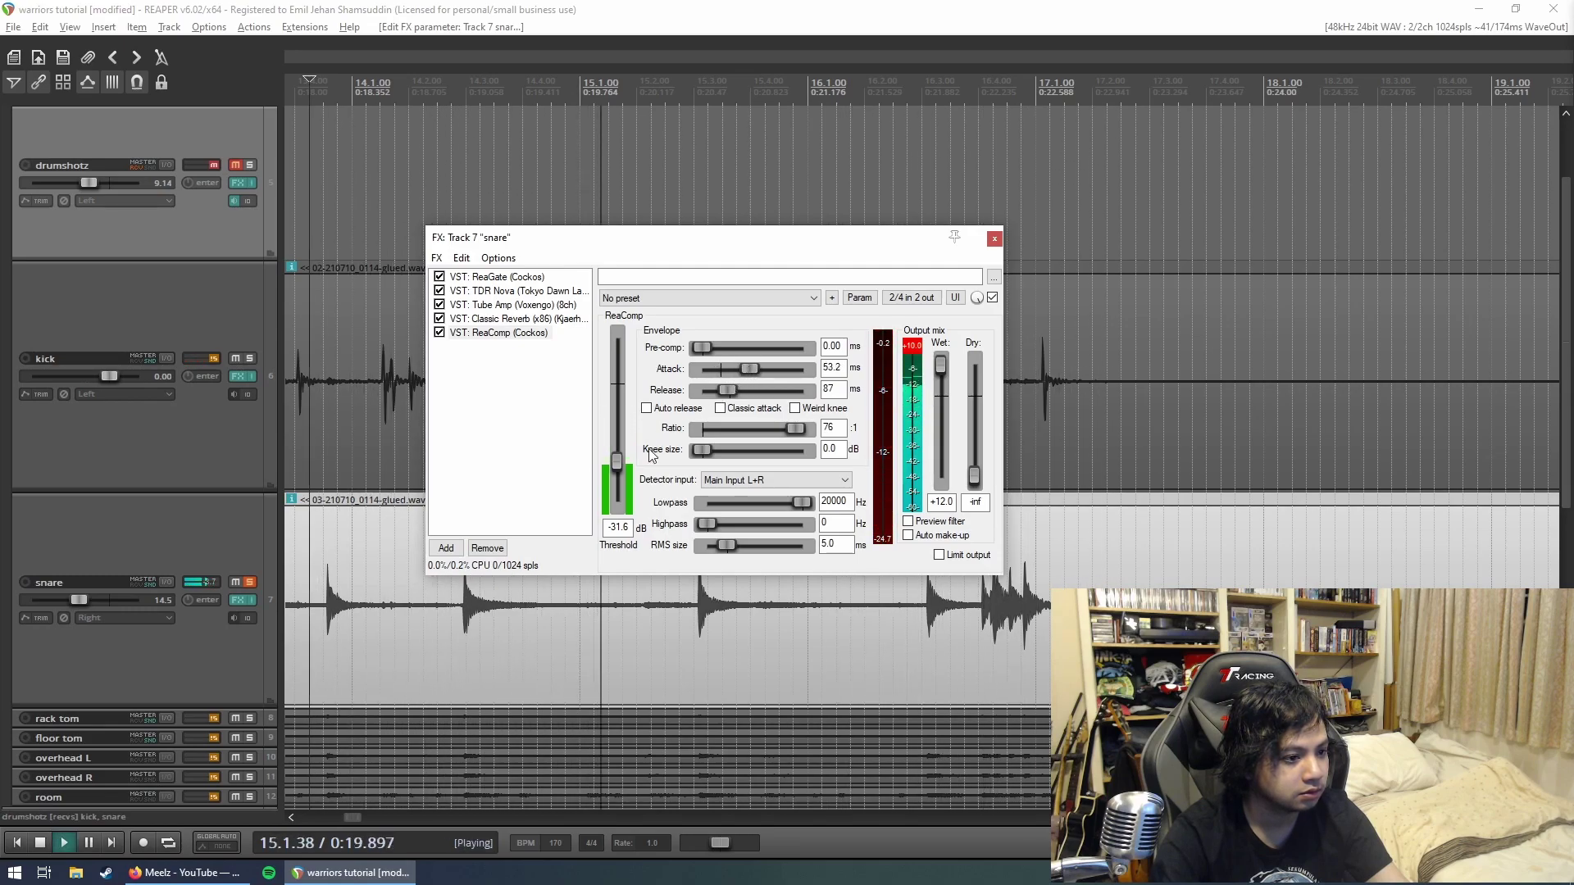
{"action": "left_click_drag", "start_coordinate": [728, 391], "coordinate": [718, 397]}
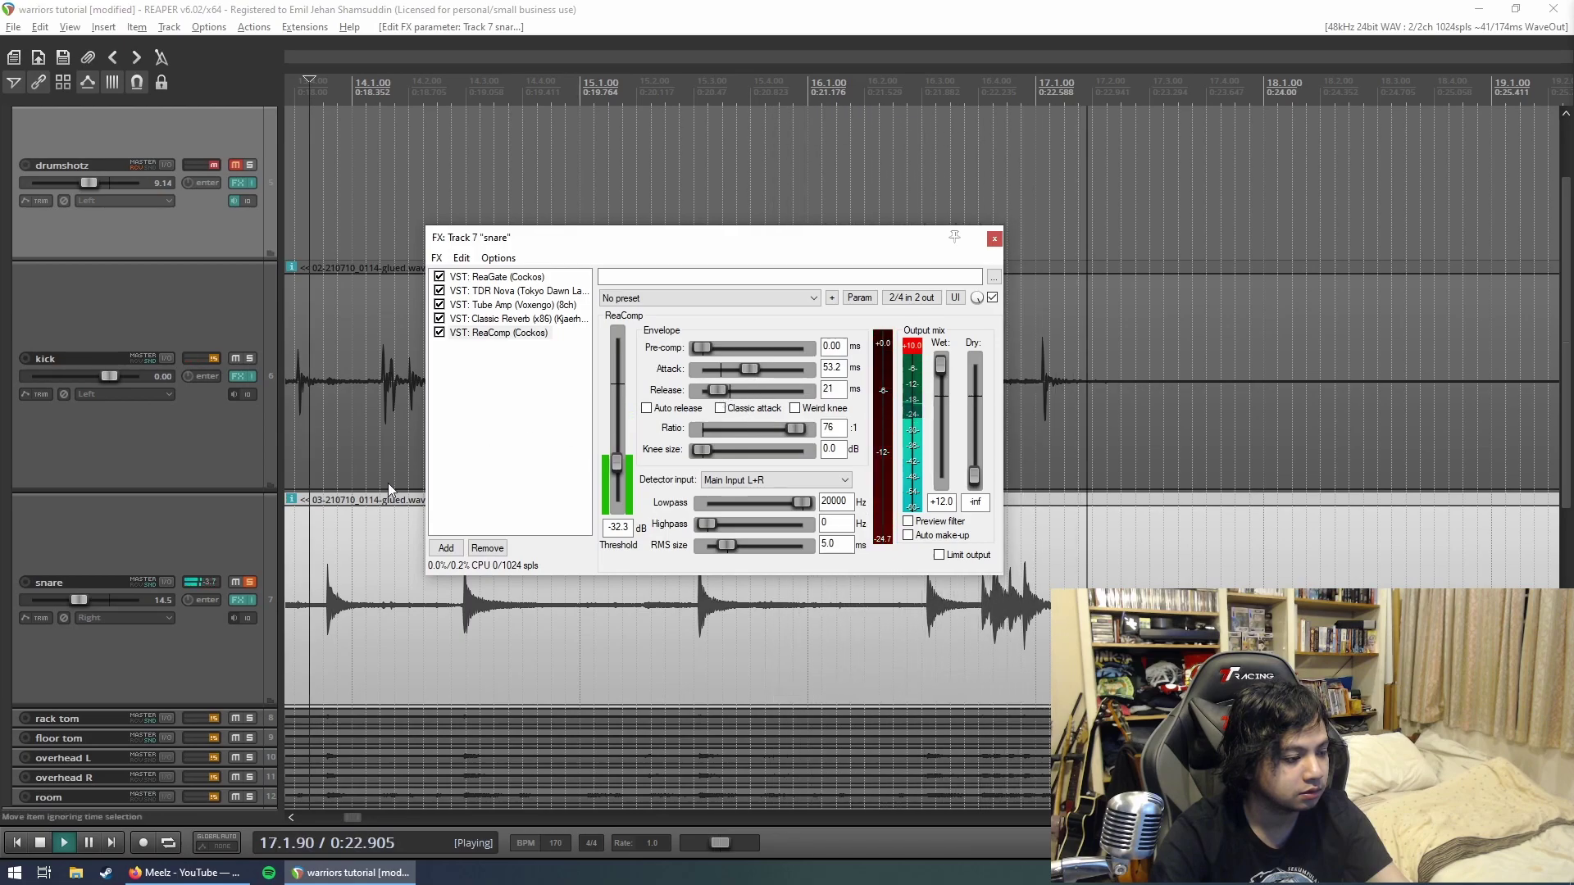
{"action": "key", "text": "space"}
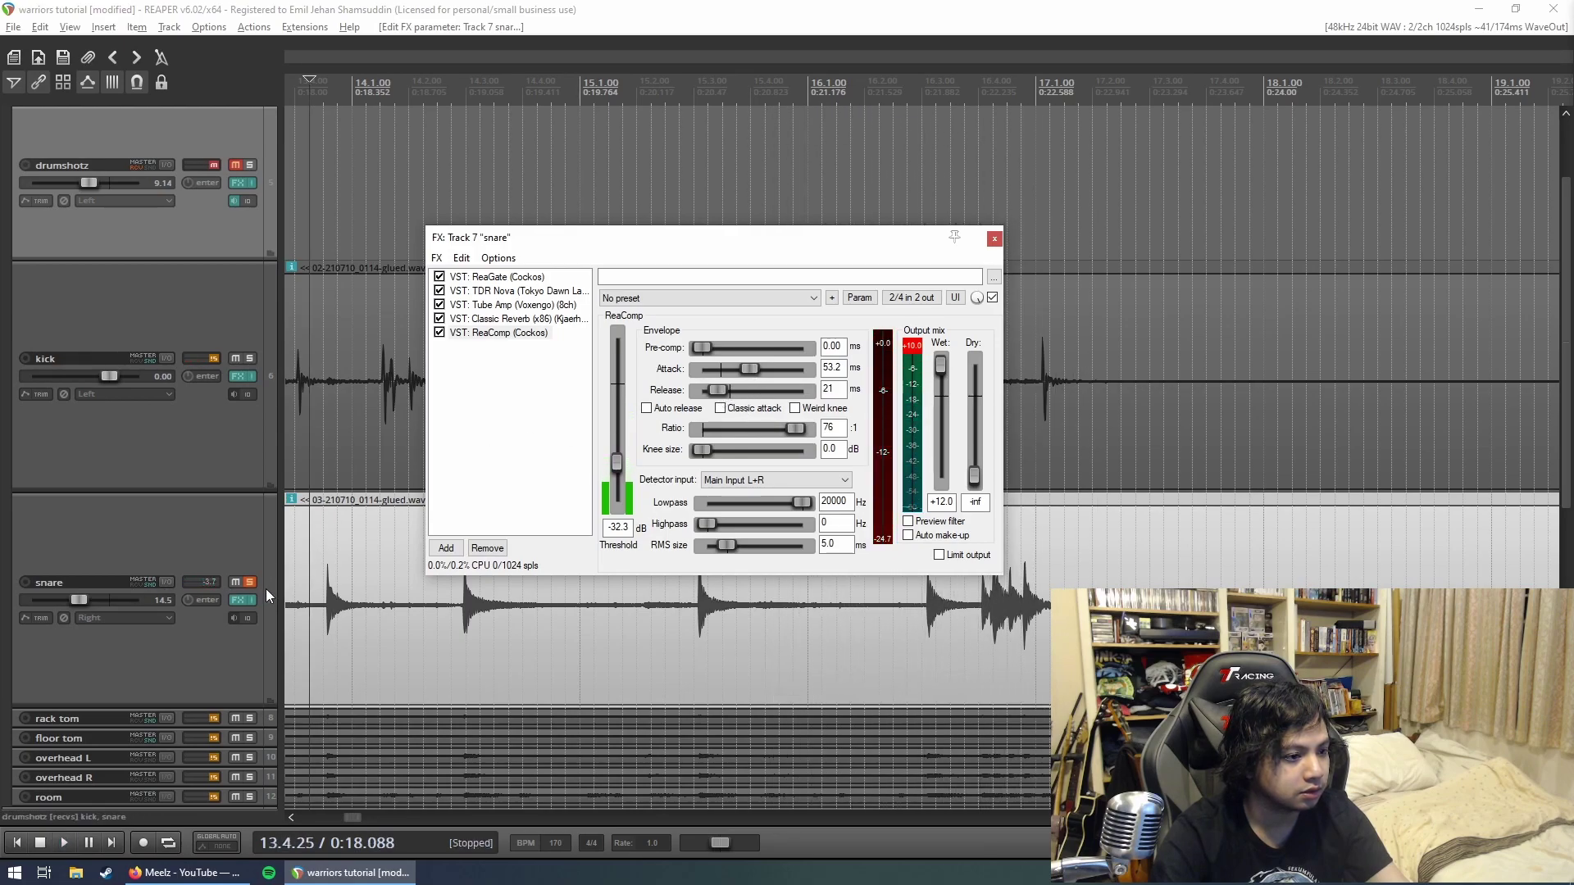
Step: Unmute and solo drumshotz, raise the snare volume to 3.28 dB, and open Add FX
{"action": "left_click_drag", "start_coordinate": [78, 598], "coordinate": [91, 599]}
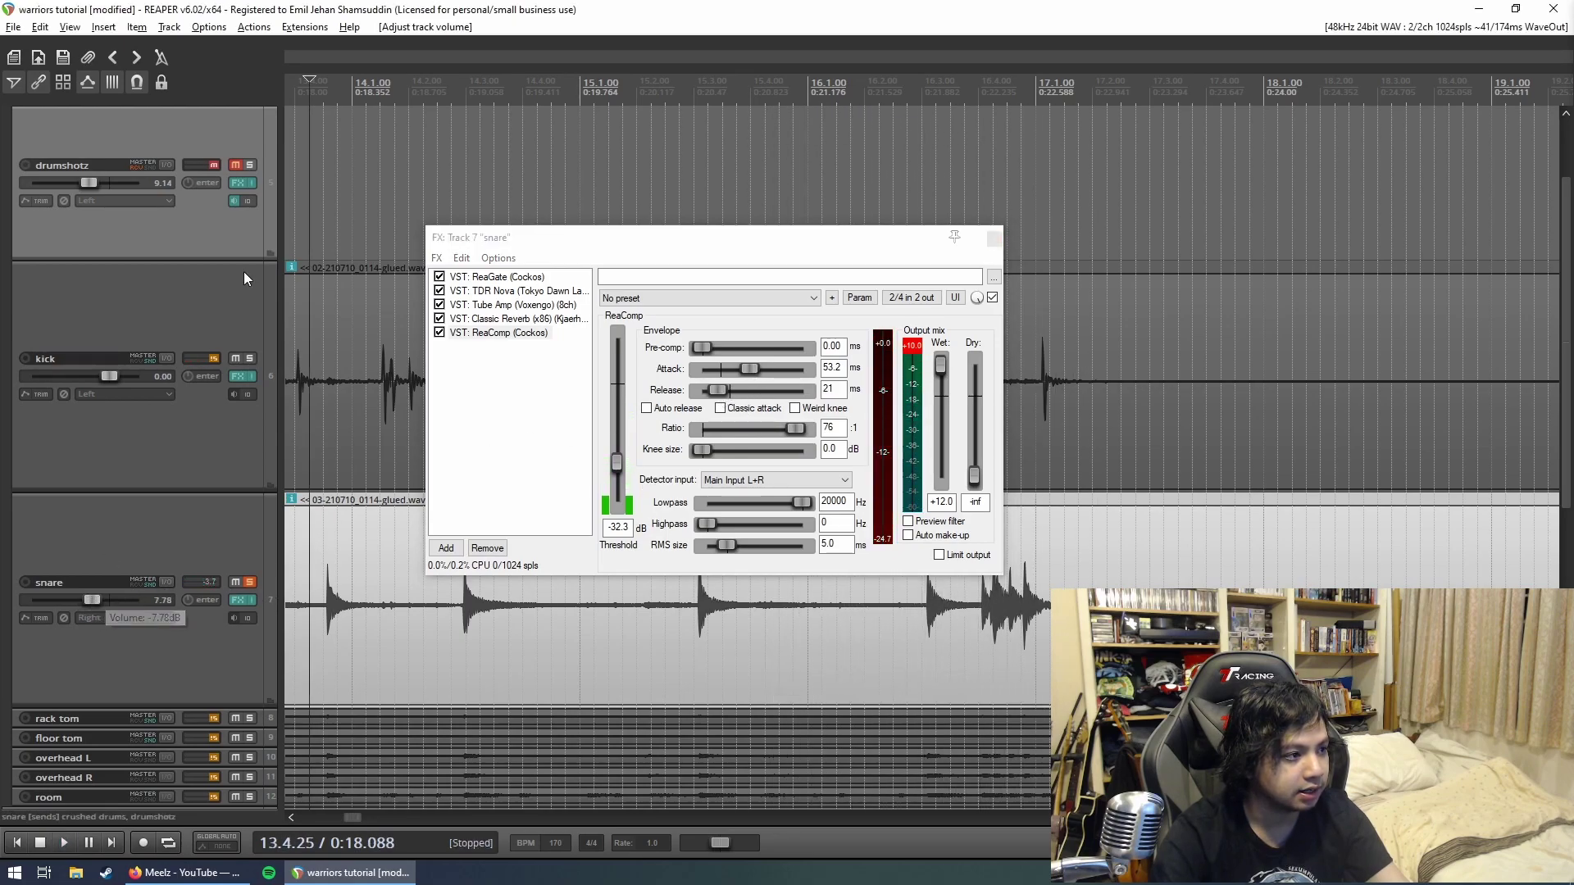
{"action": "left_click", "coordinate": [238, 167]}
{"action": "left_click", "coordinate": [252, 165]}
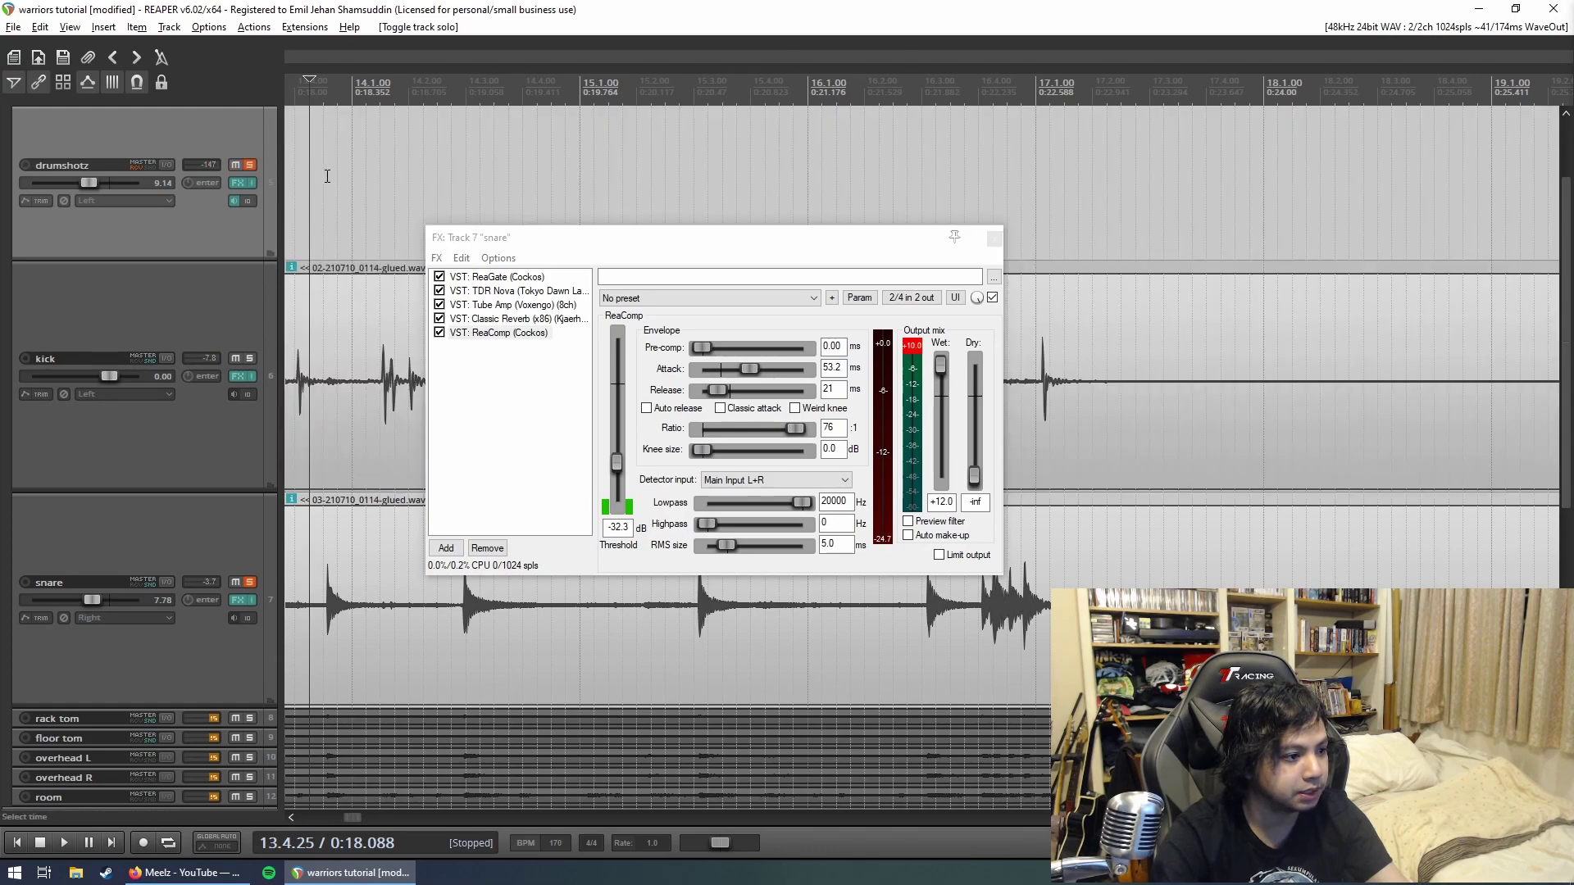
{"action": "key", "text": "space"}
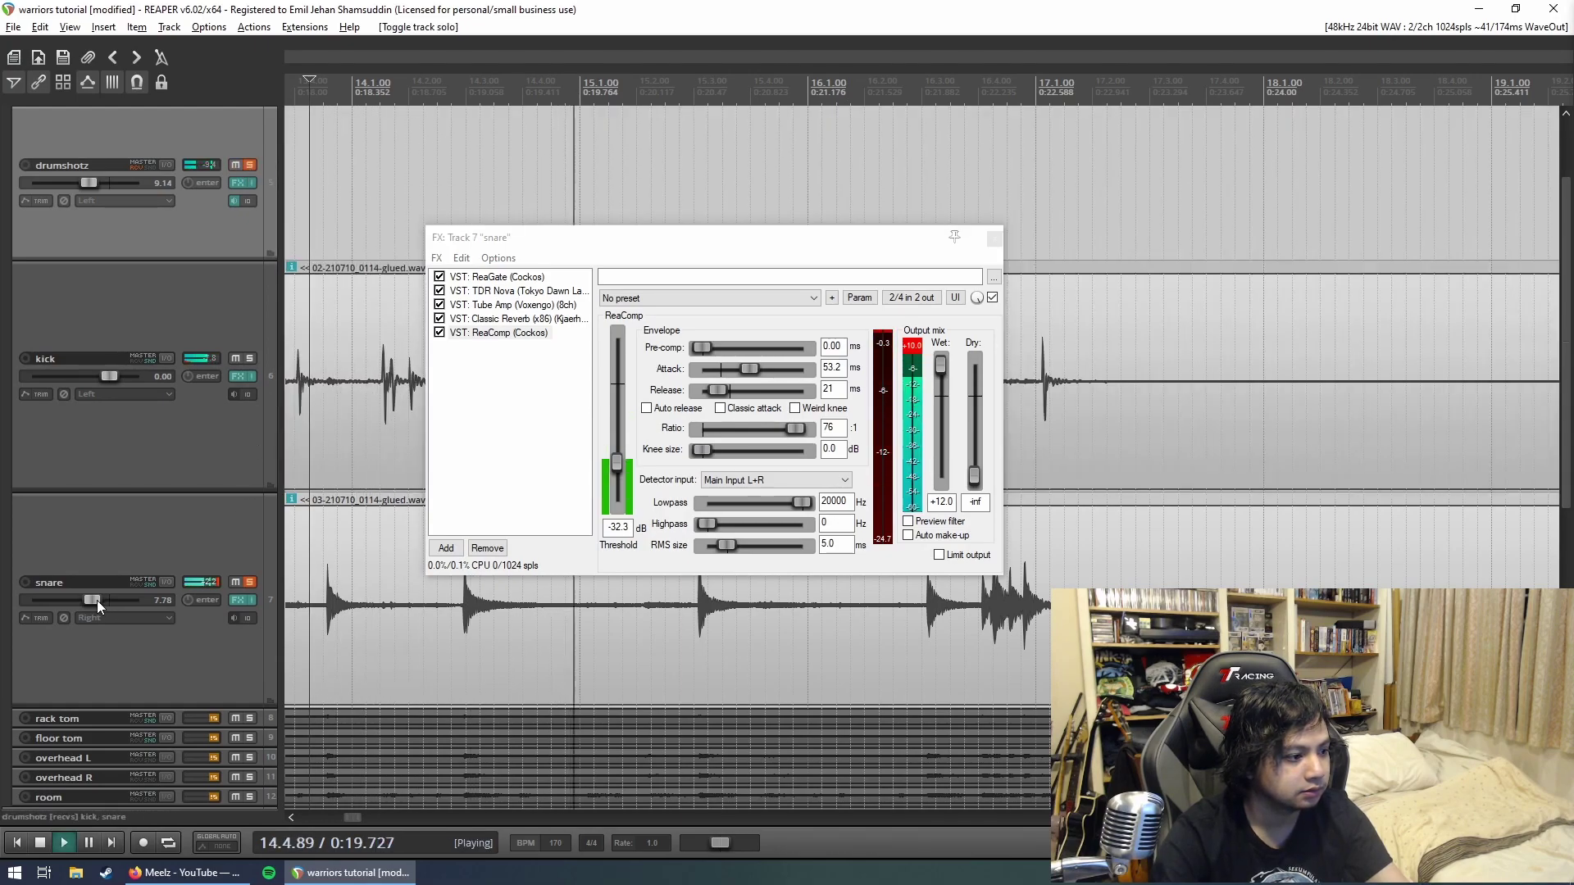
{"action": "mouse_move", "coordinate": [93, 599]}
{"action": "left_click_drag", "start_coordinate": [97, 599], "coordinate": [107, 598]}
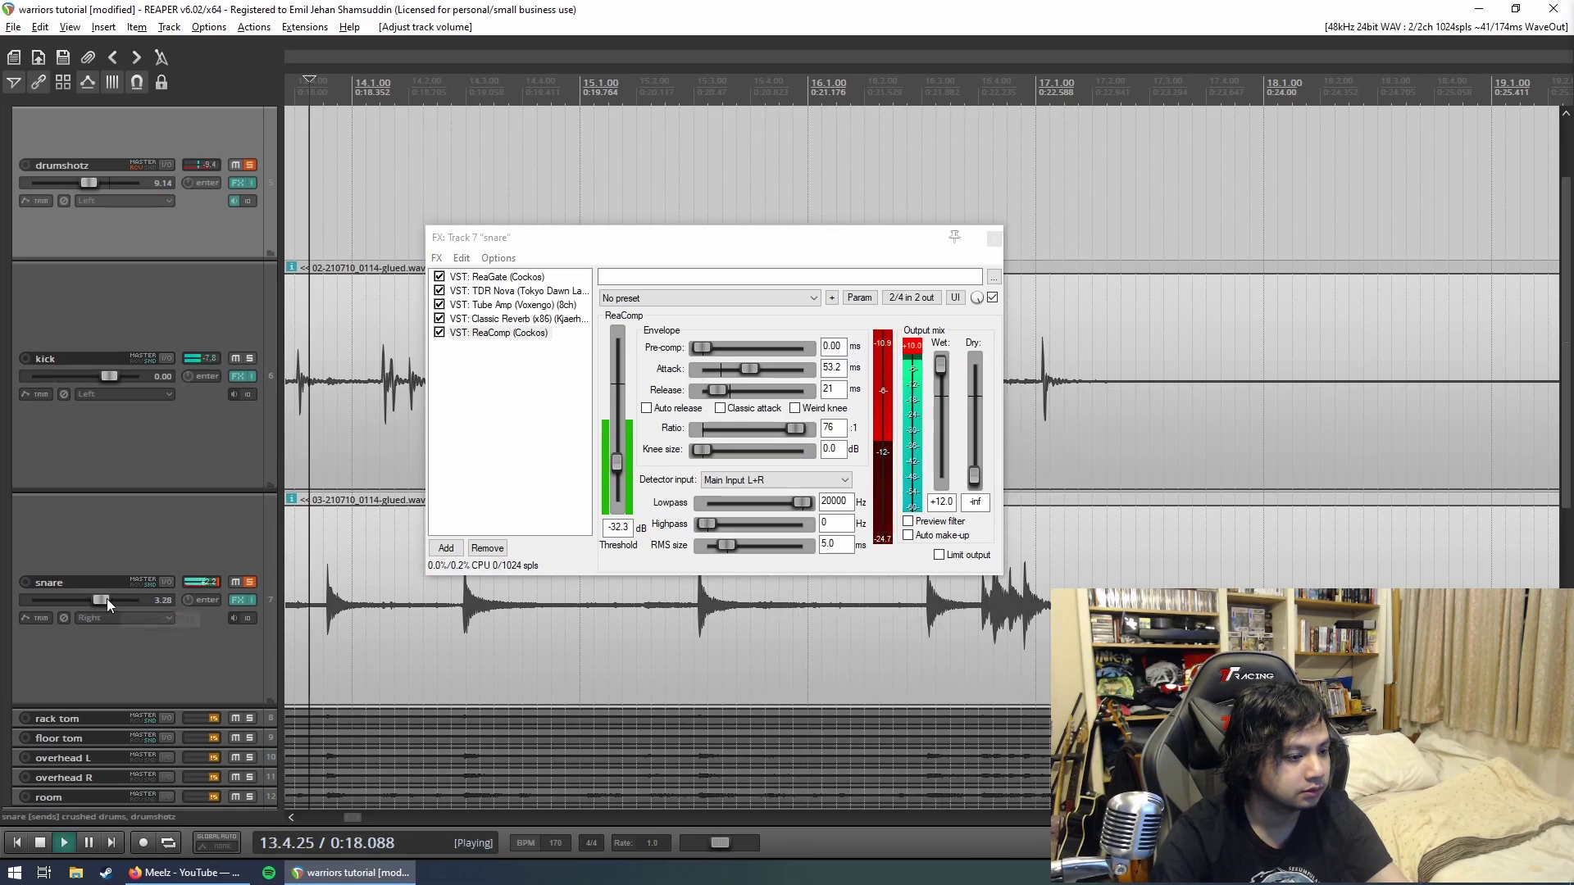
{"action": "left_click_drag", "start_coordinate": [849, 252], "coordinate": [769, 293]}
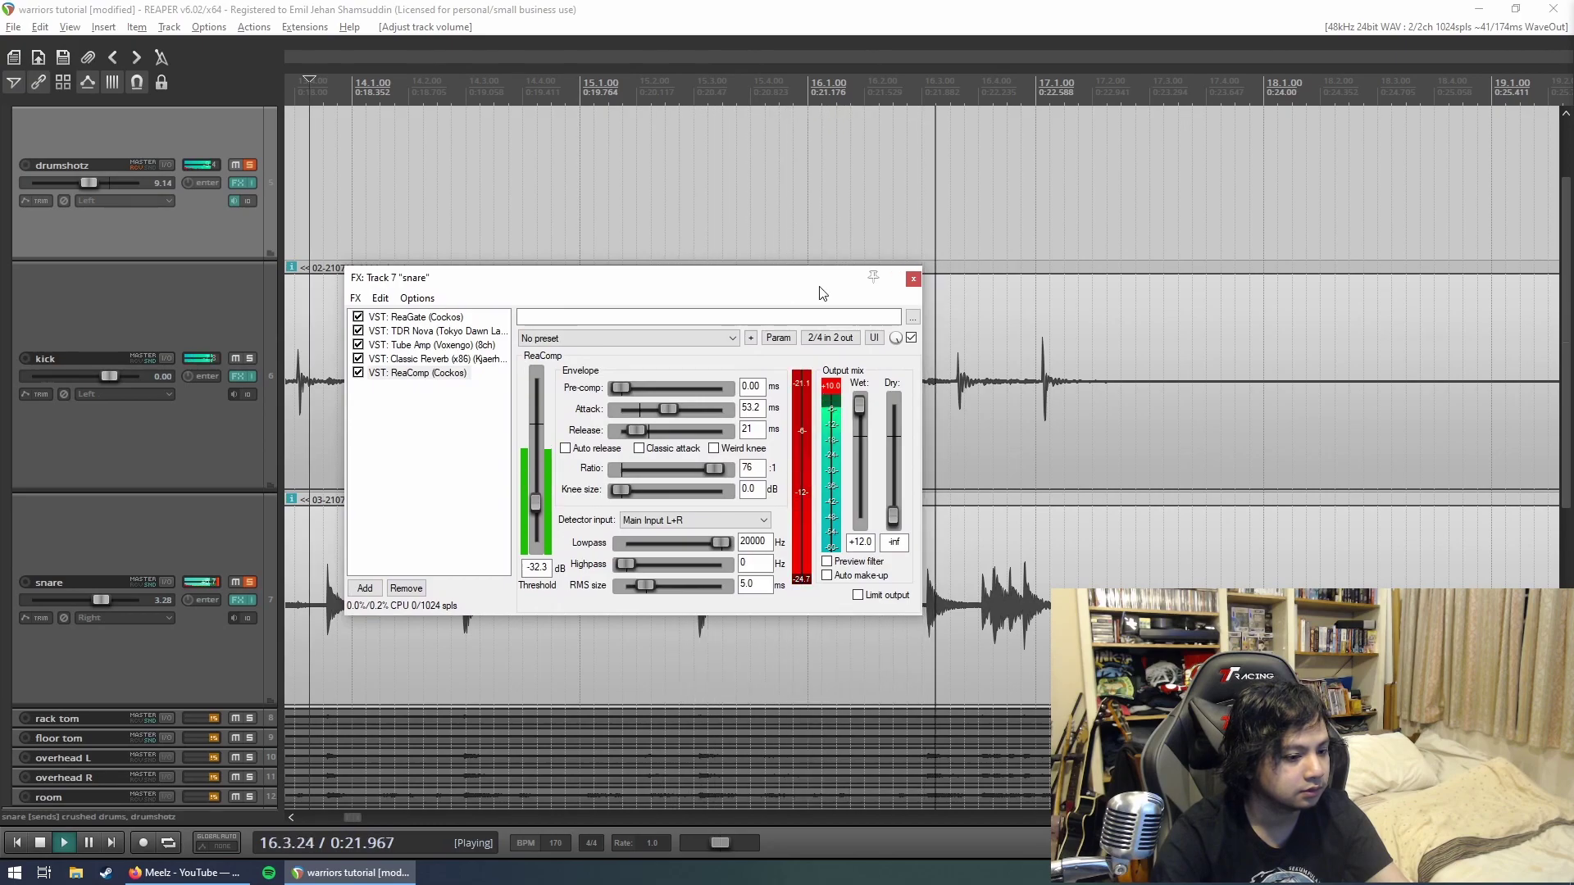
{"action": "key", "text": "space"}
{"action": "left_click", "coordinate": [350, 175]}
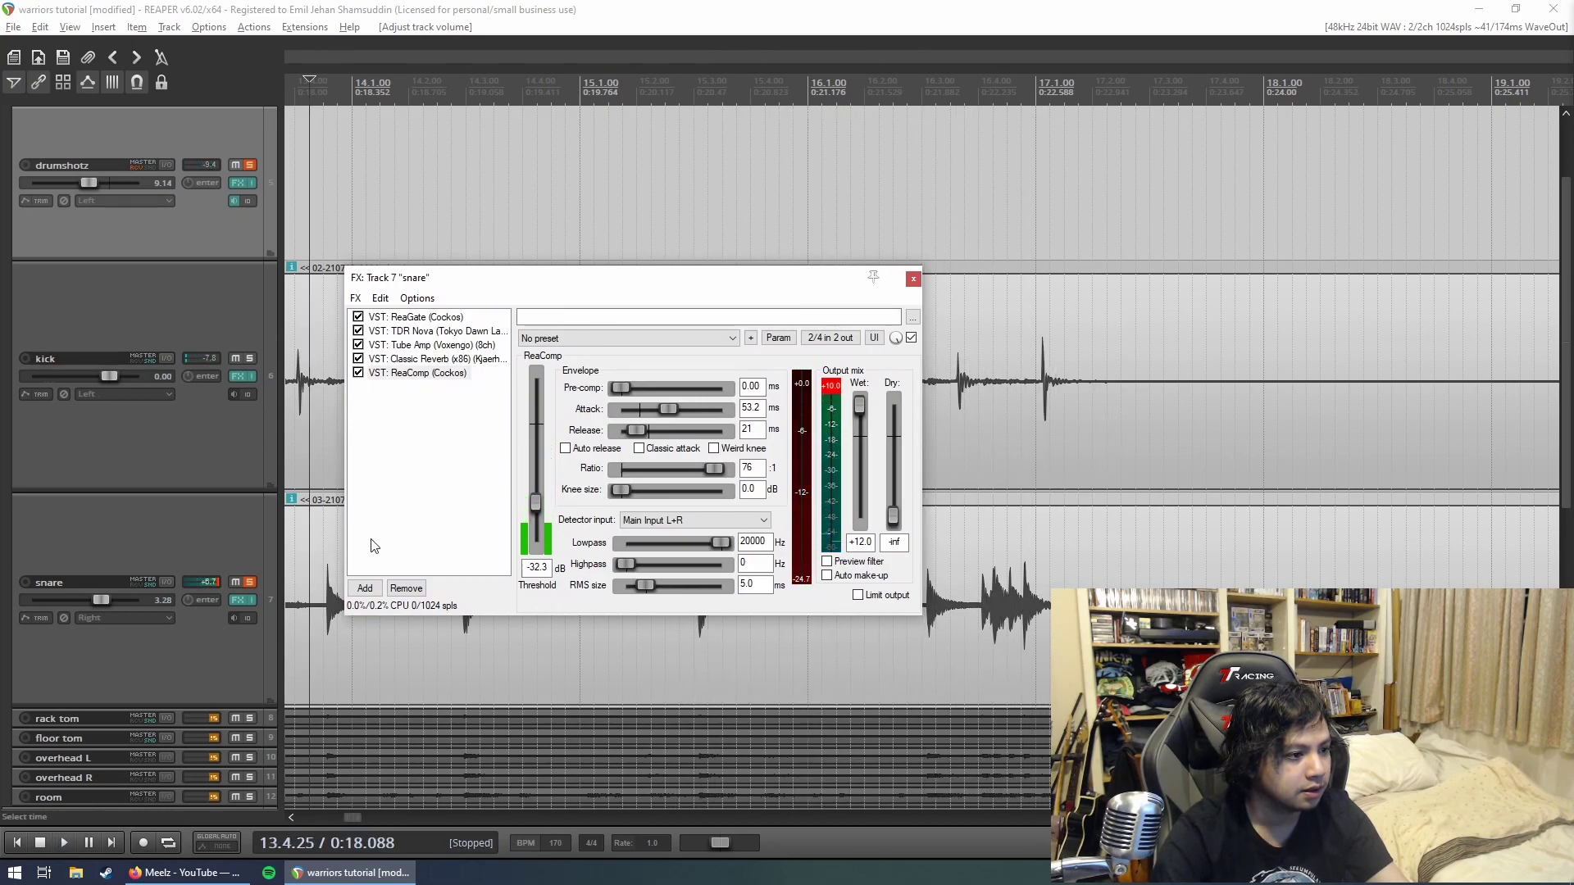
{"action": "left_click", "coordinate": [365, 588]}
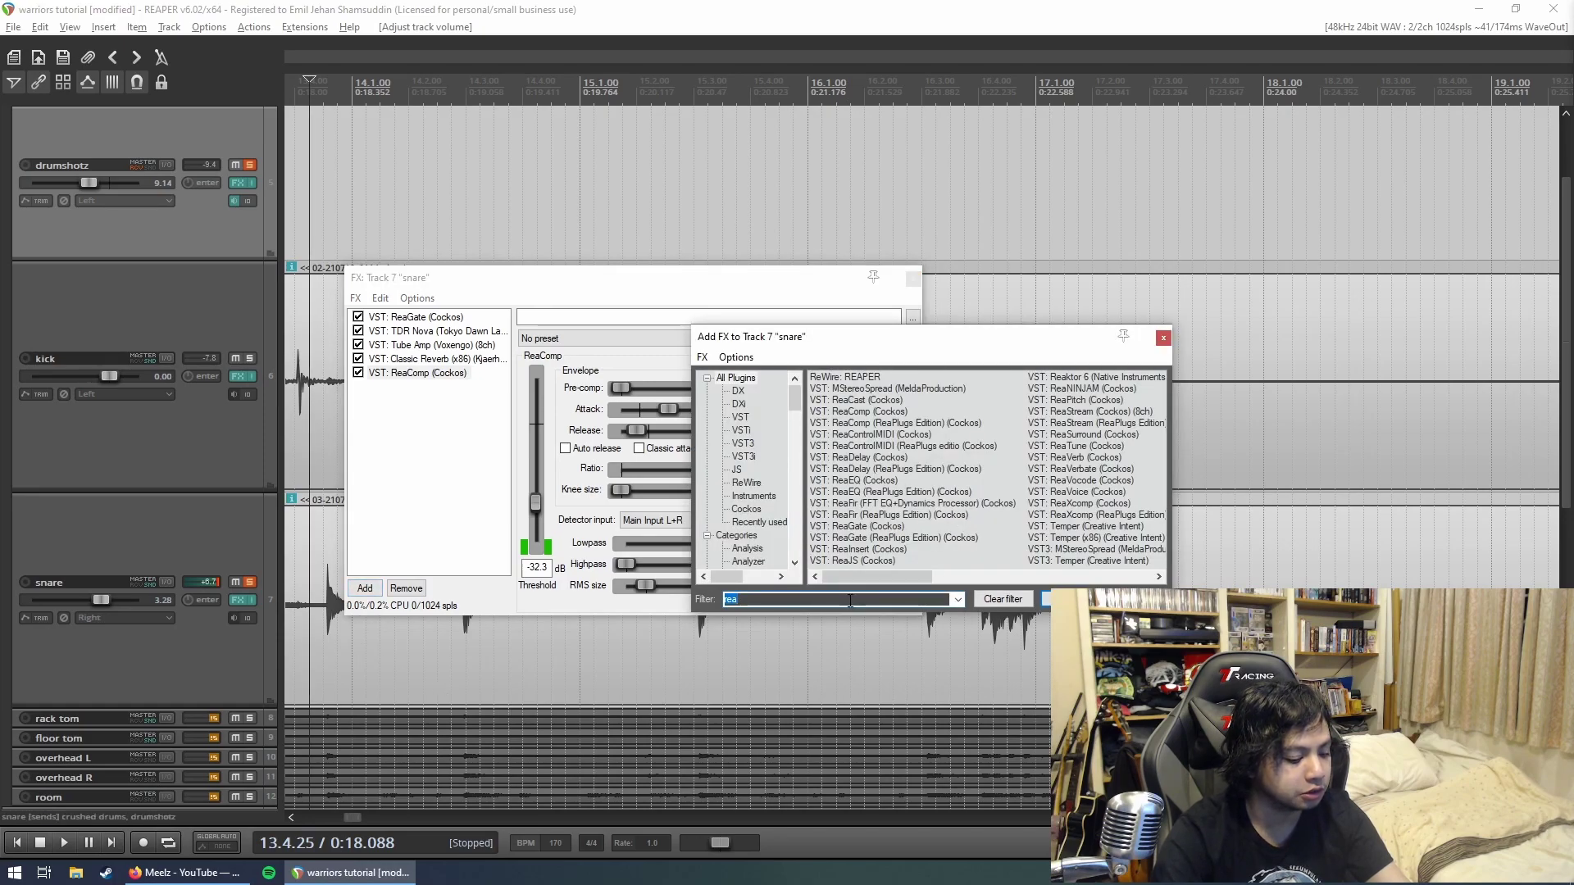
{"action": "type", "text": "nova"}
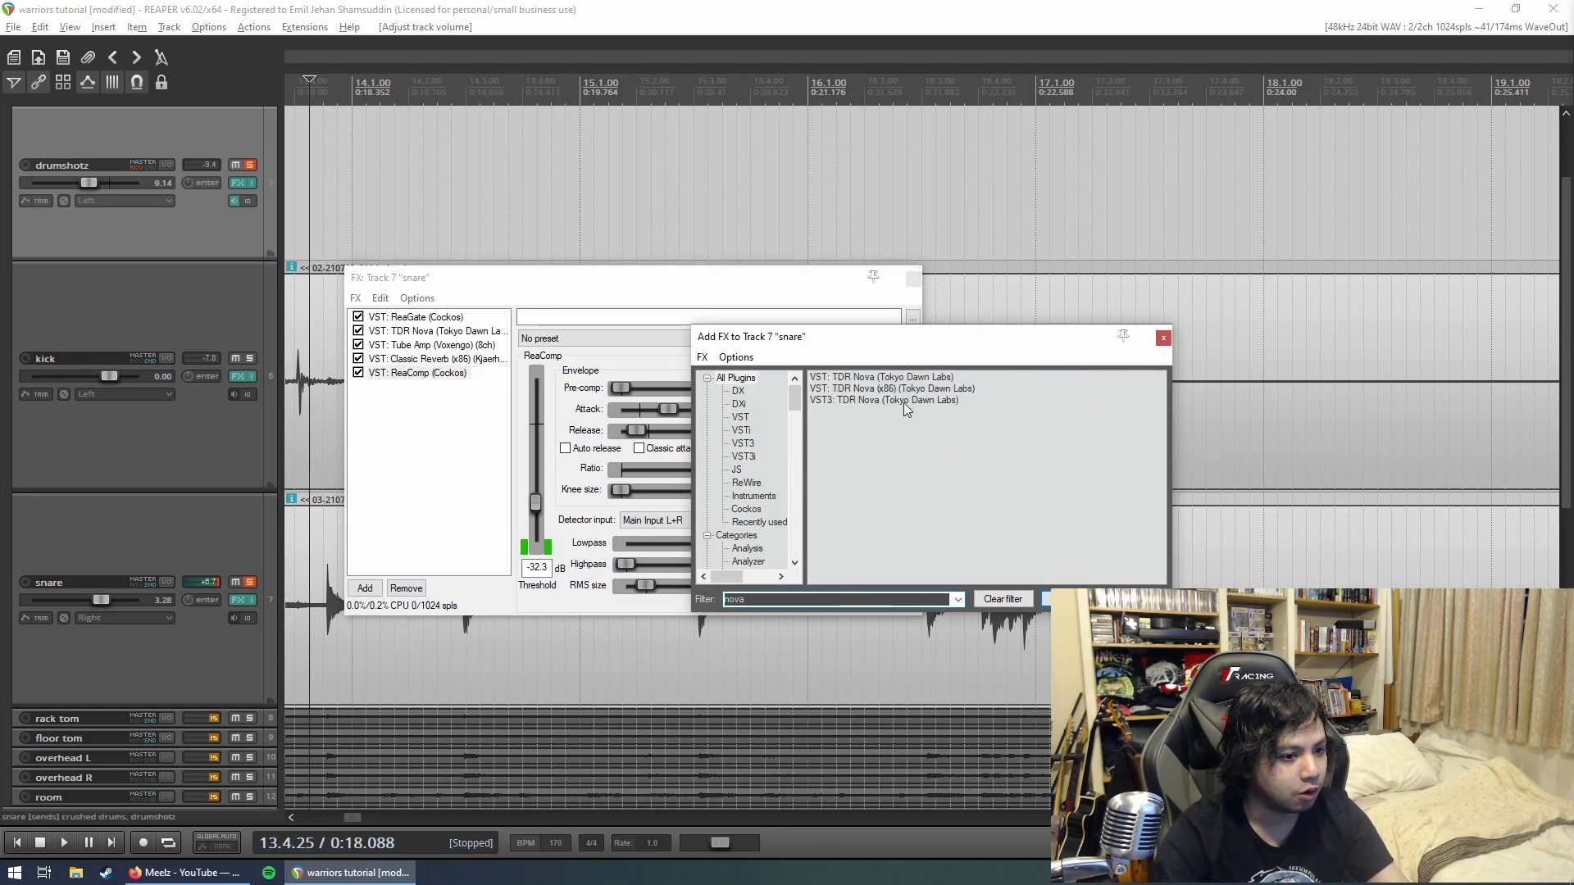
Step: Add TDR Nova to the snare, show its output spectrum, and audition band II soloed
{"action": "double_click", "coordinate": [904, 403]}
{"action": "left_click_drag", "start_coordinate": [636, 279], "coordinate": [295, 103]}
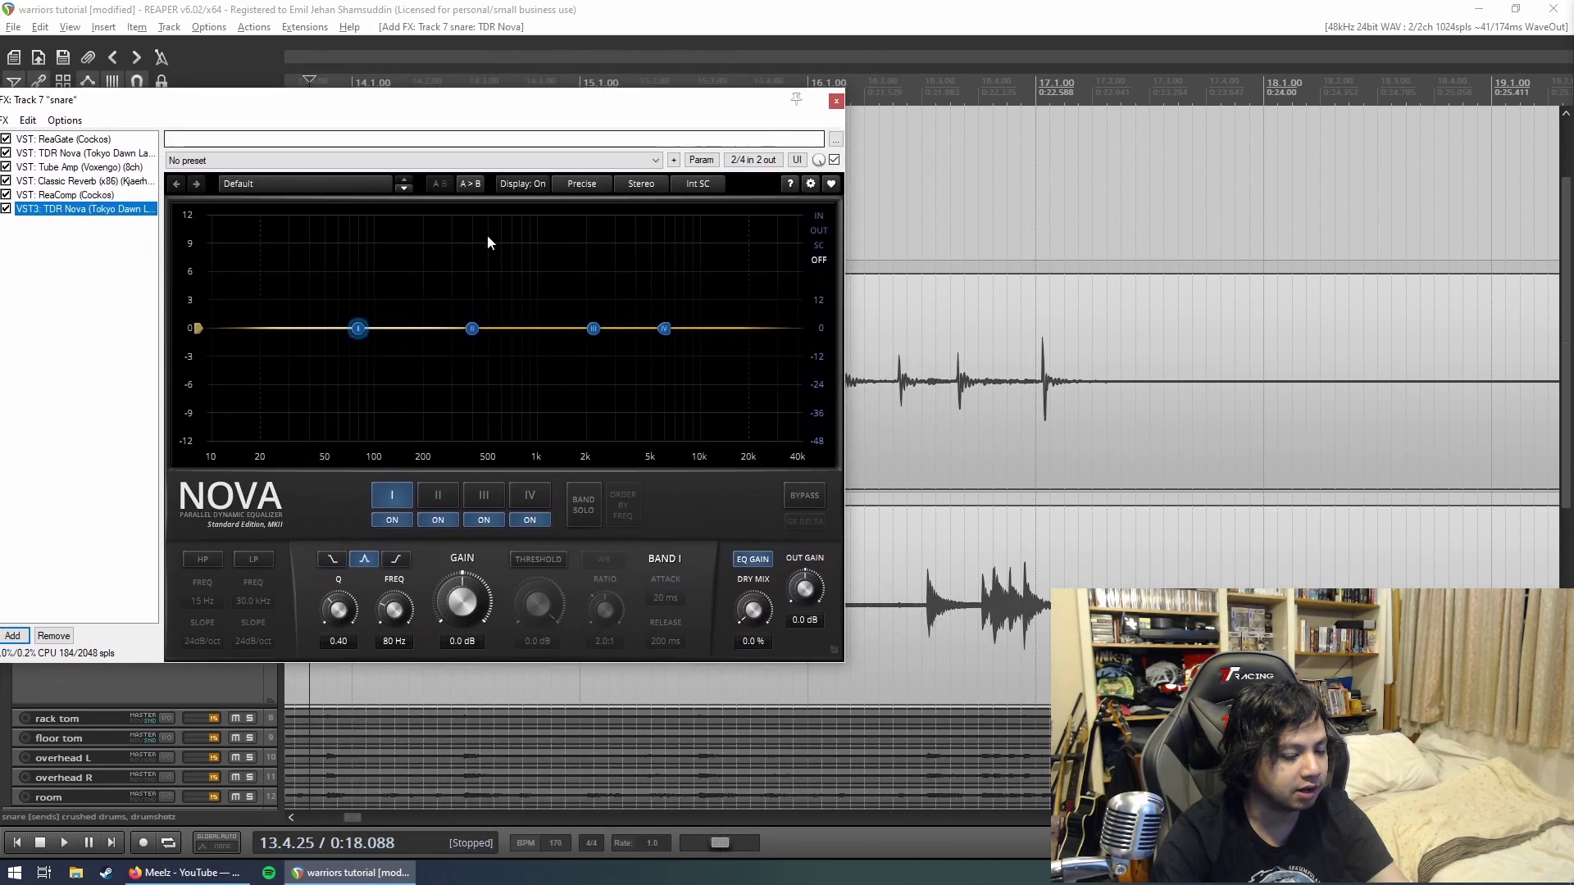
{"action": "left_click_drag", "start_coordinate": [667, 103], "coordinate": [756, 92]}
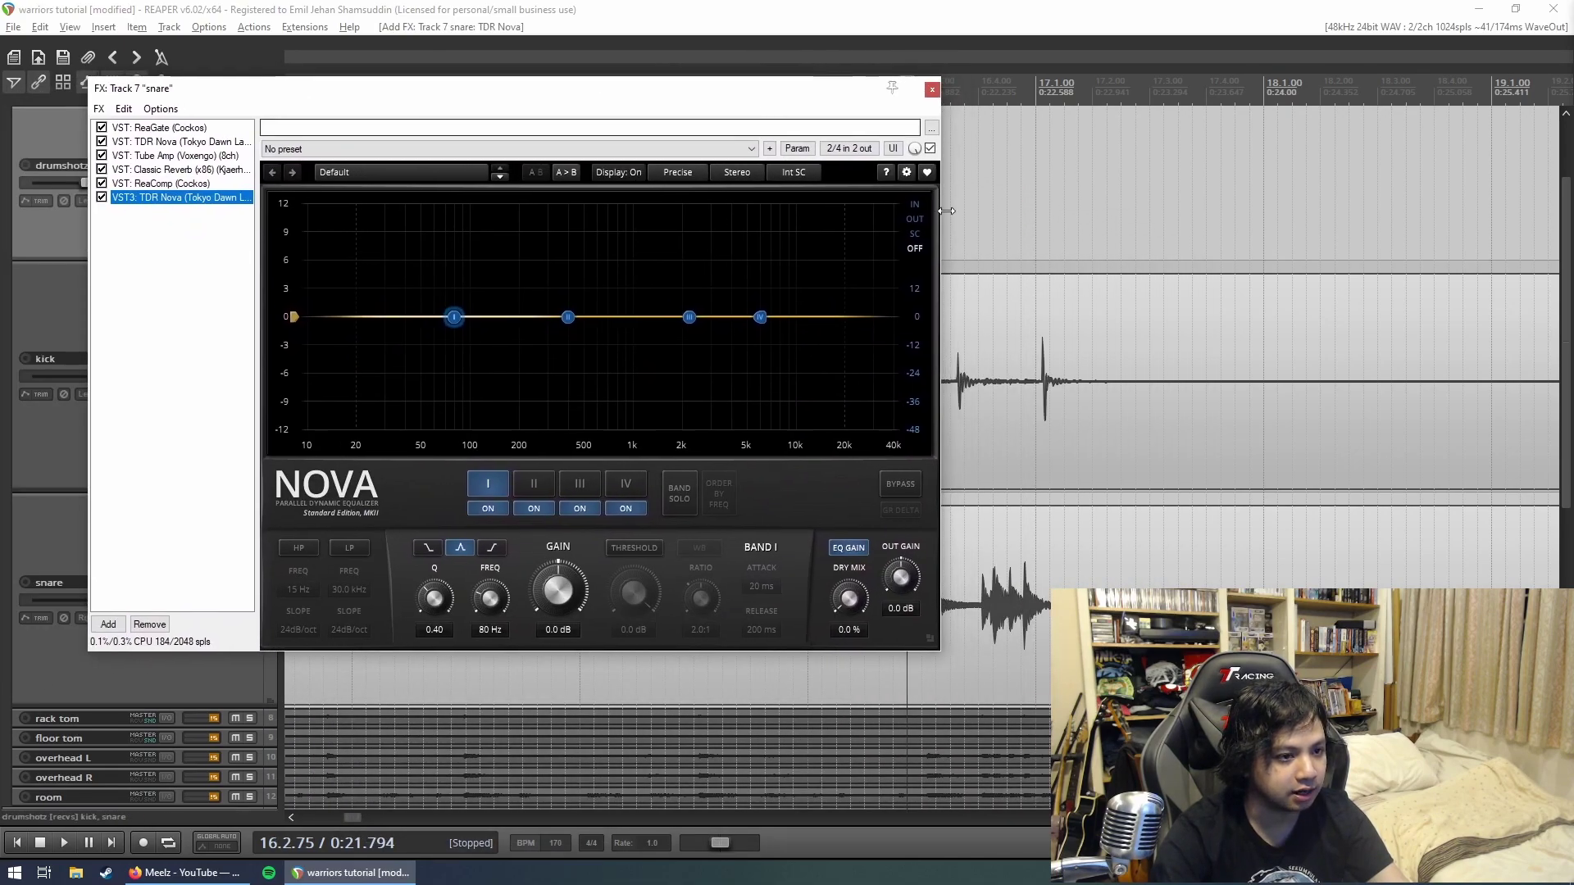
{"action": "left_click", "coordinate": [912, 221]}
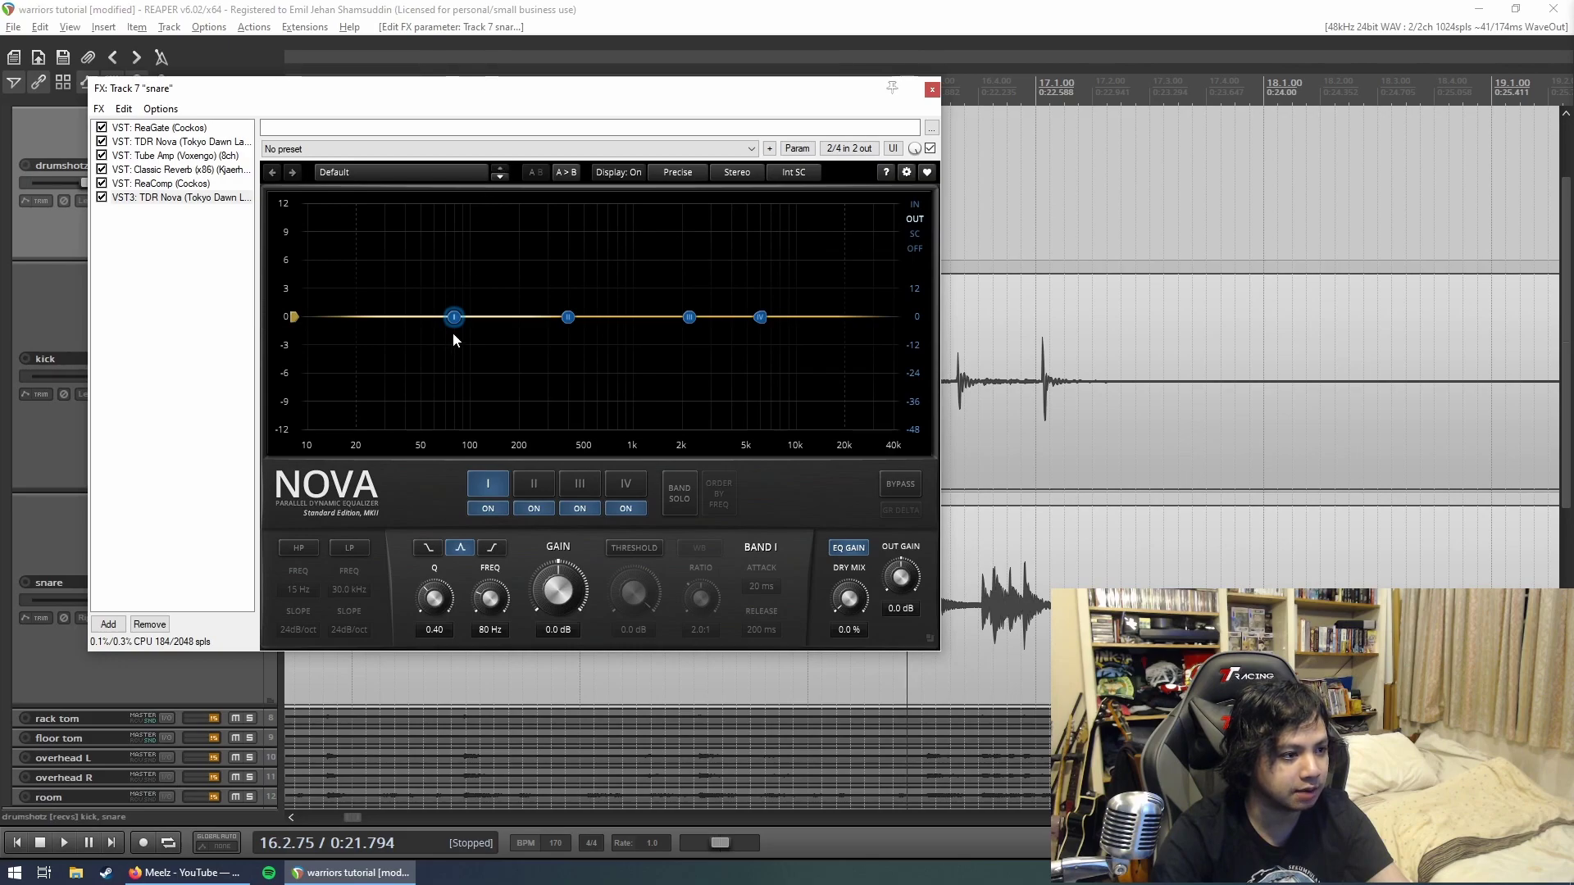
{"action": "left_click", "coordinate": [566, 319]}
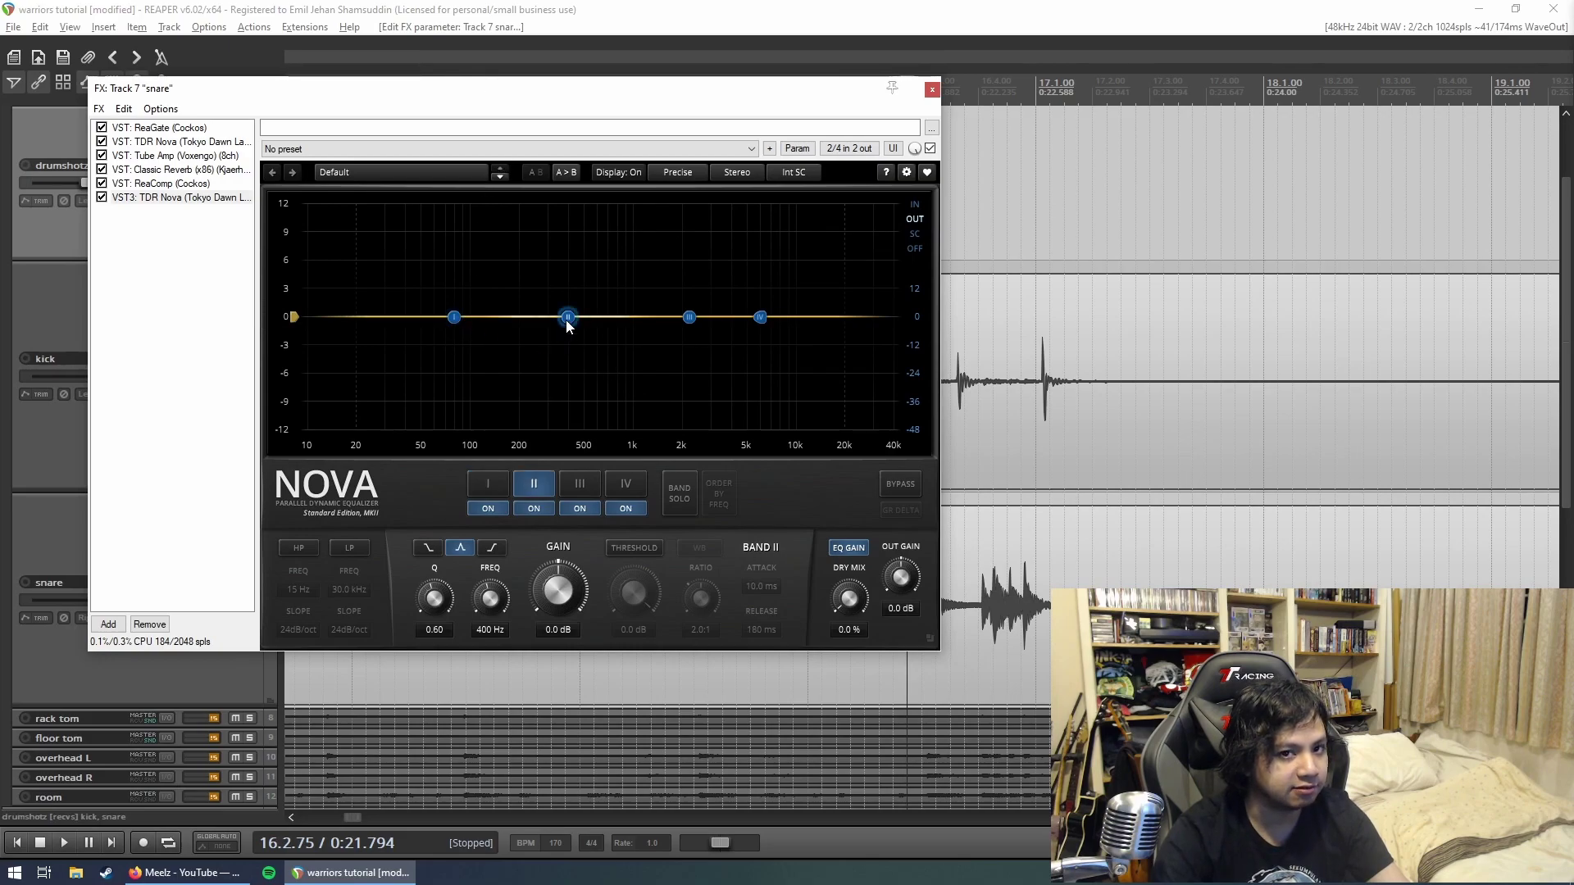
{"action": "left_click", "coordinate": [681, 503]}
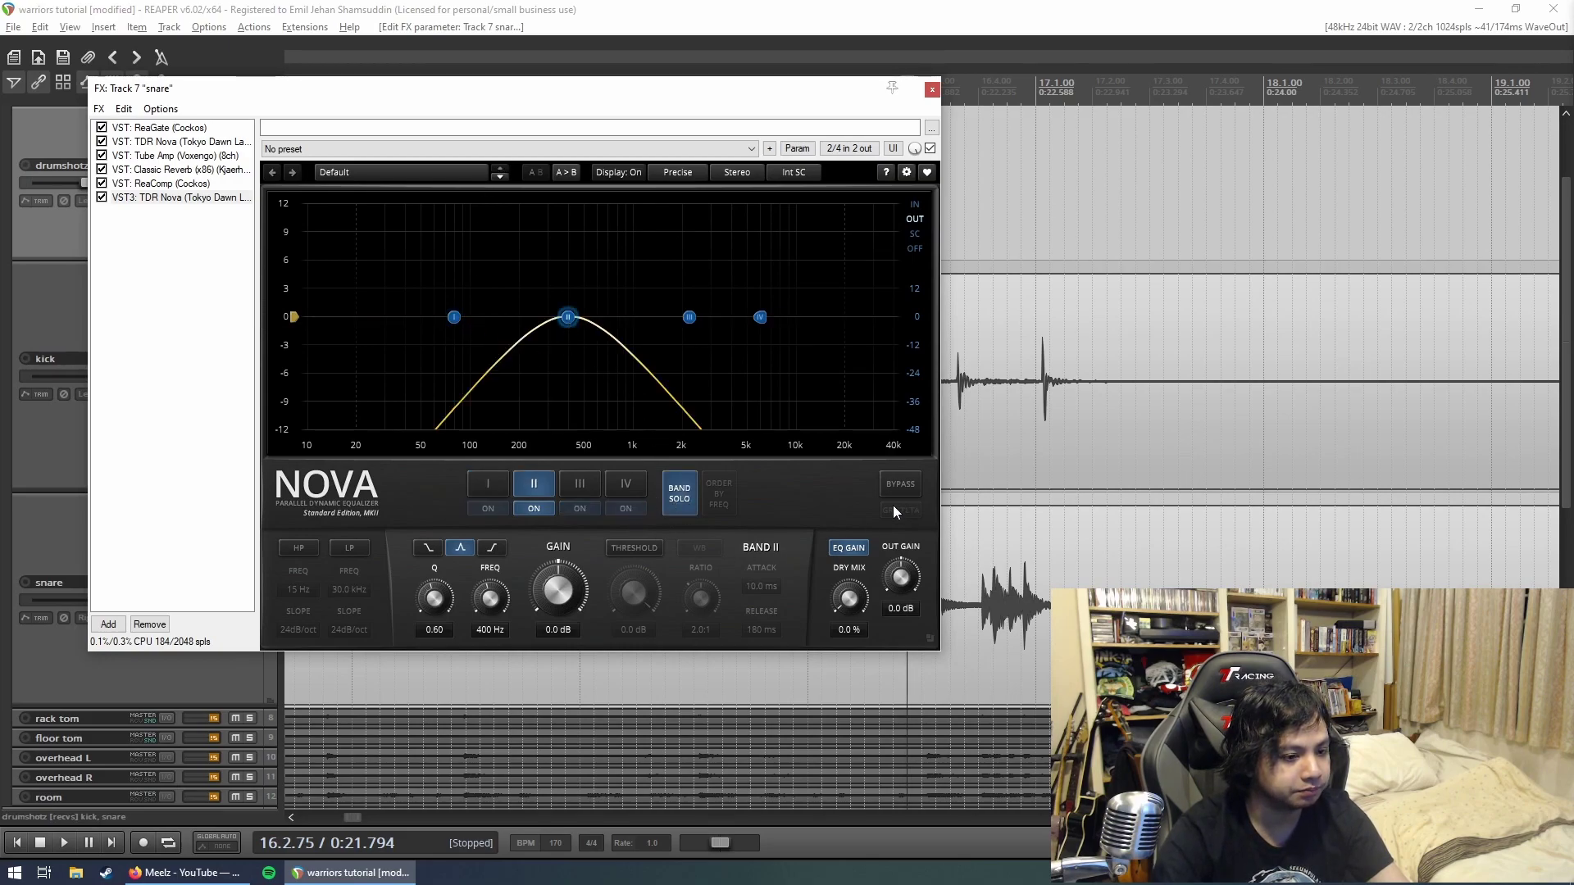
{"action": "left_click", "coordinate": [668, 494]}
{"action": "key", "text": "space"}
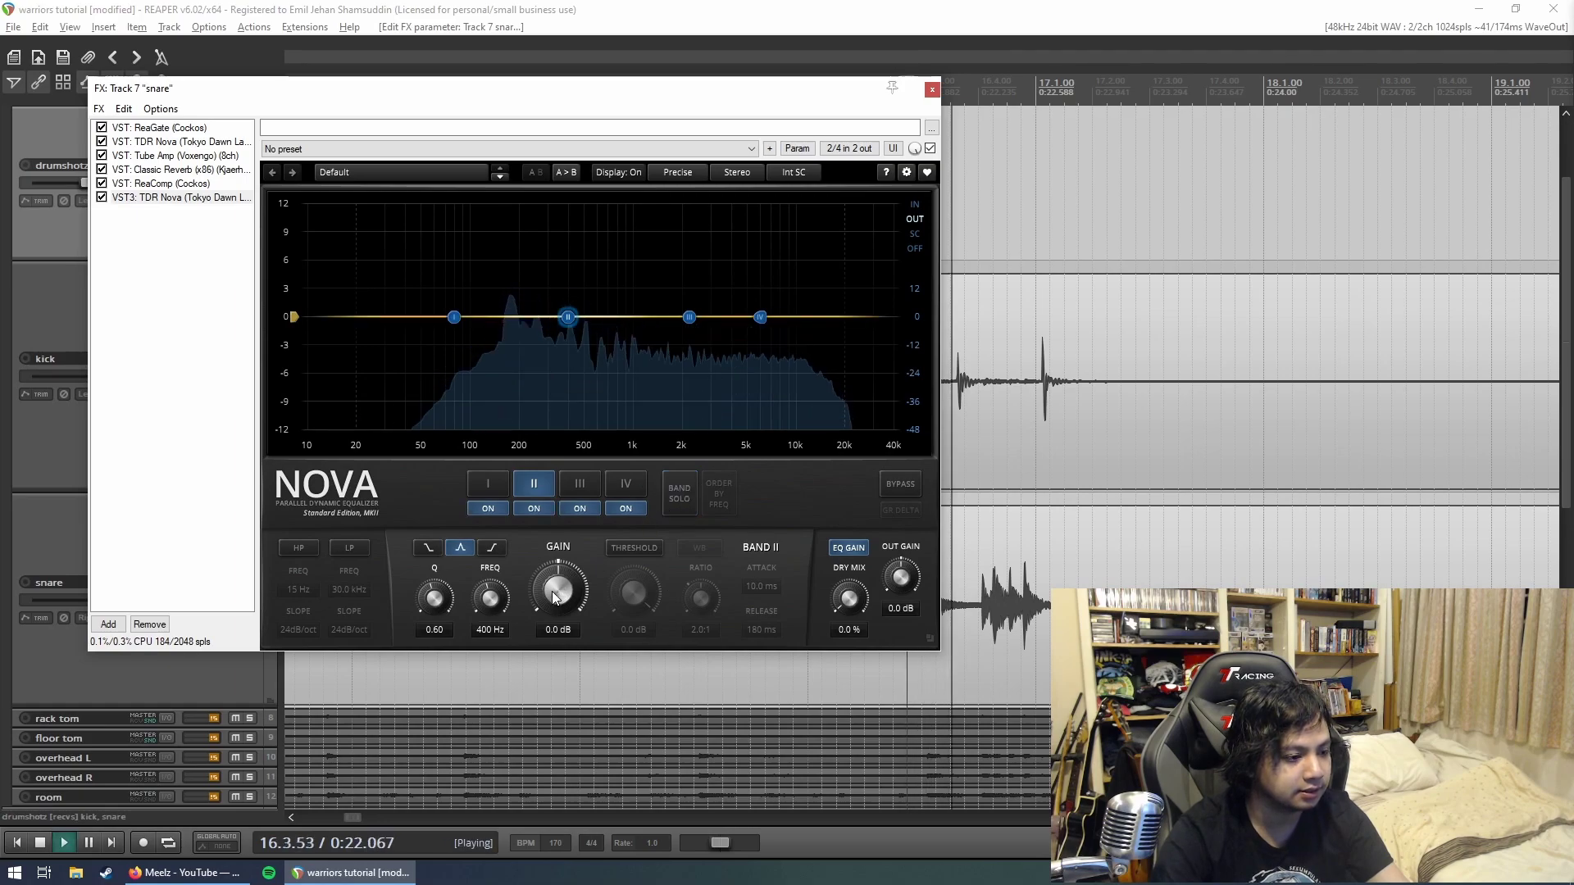
{"action": "key", "text": "space"}
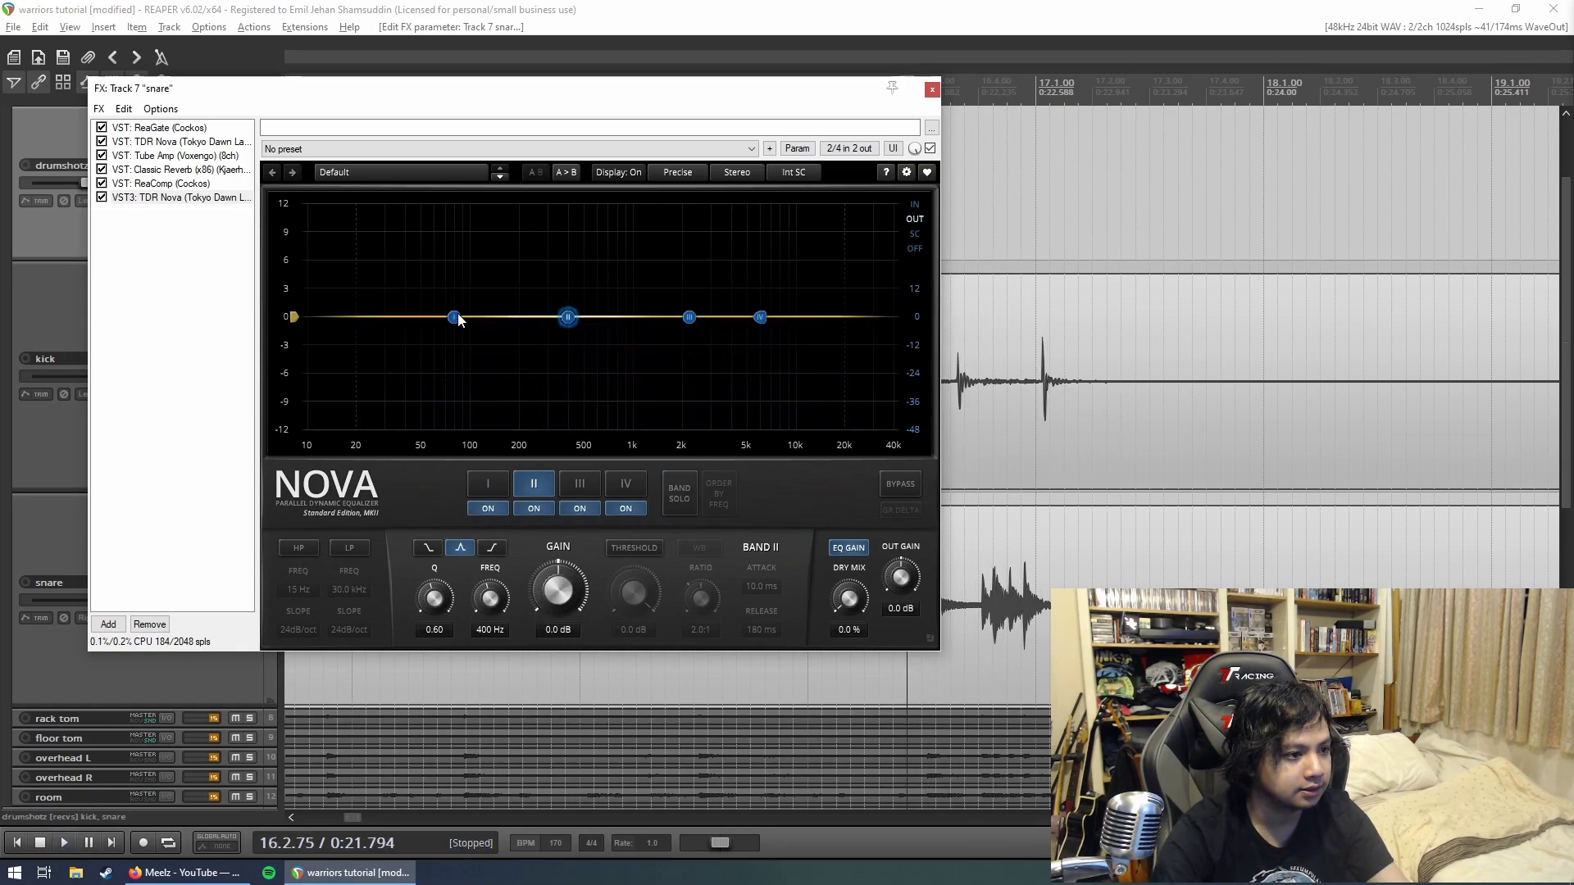
Step: Solo Nova band I and narrow it to Q 2.11, auditioning with drumshotz unsoloed, then muted
{"action": "left_click", "coordinate": [455, 318]}
{"action": "left_click", "coordinate": [678, 492]}
{"action": "key", "text": "space"}
{"action": "key", "text": "space"}
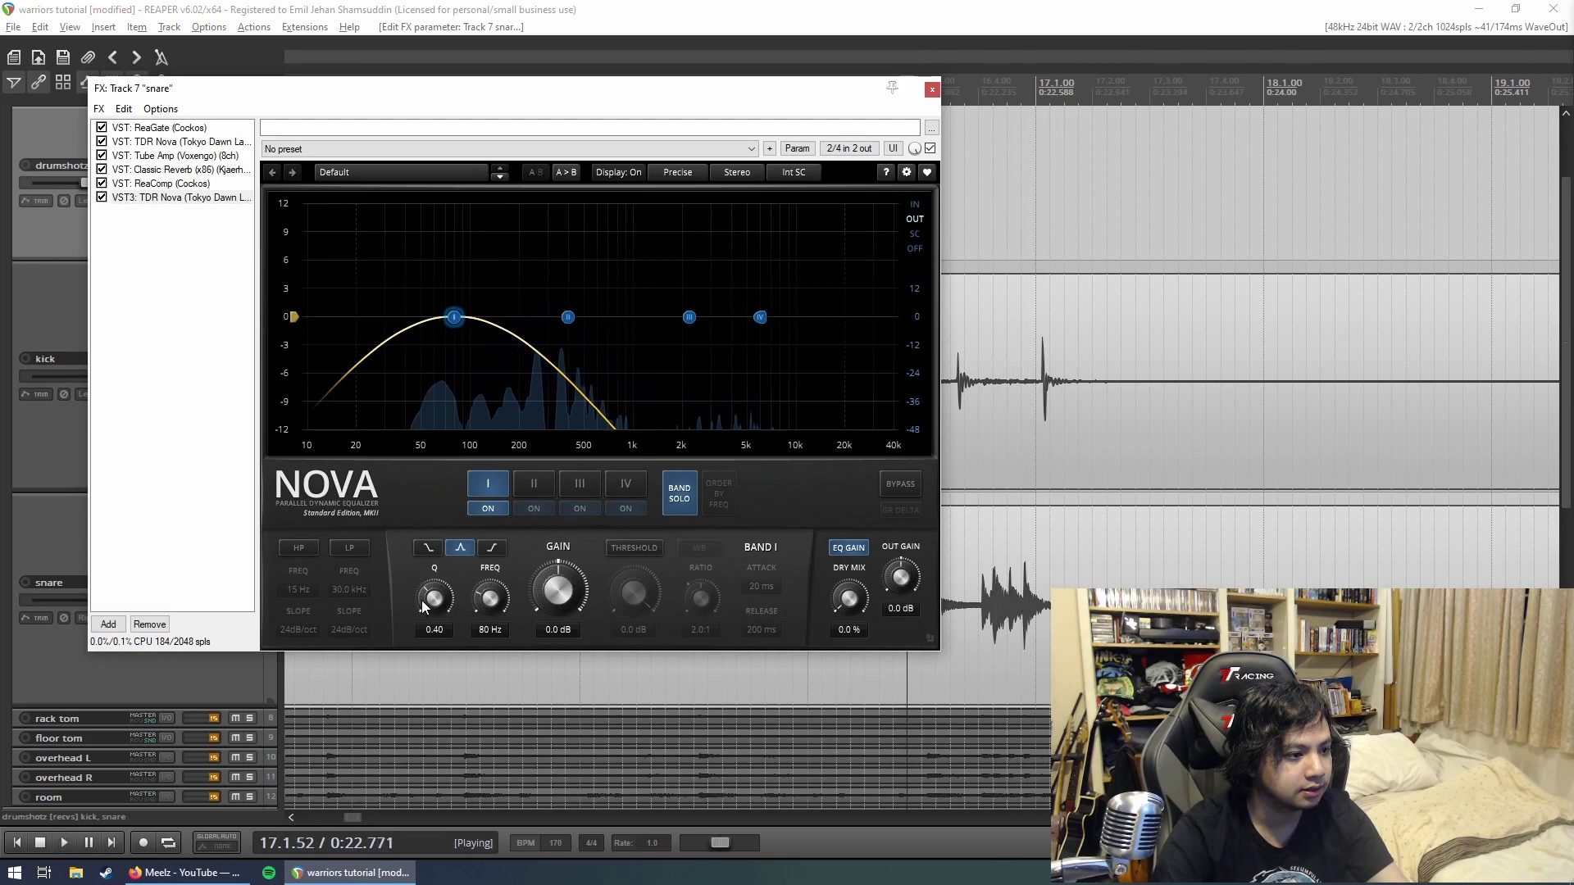
{"action": "left_click_drag", "start_coordinate": [422, 600], "coordinate": [421, 529]}
{"action": "left_click_drag", "start_coordinate": [369, 87], "coordinate": [665, 92]}
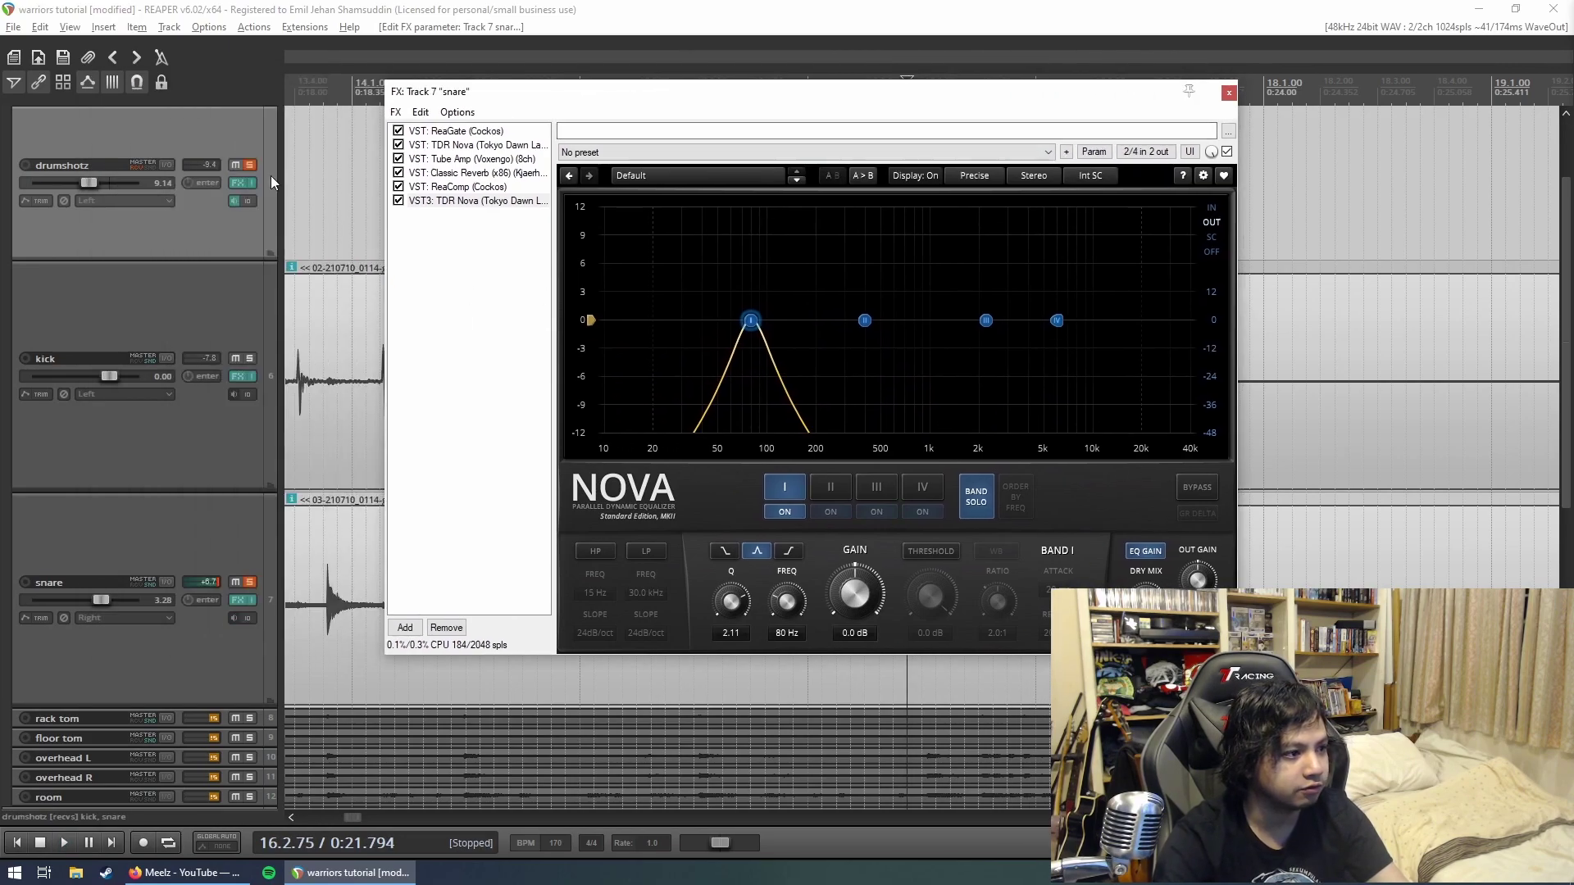
{"action": "left_click", "coordinate": [250, 163]}
{"action": "key", "text": "space"}
{"action": "key", "text": "space"}
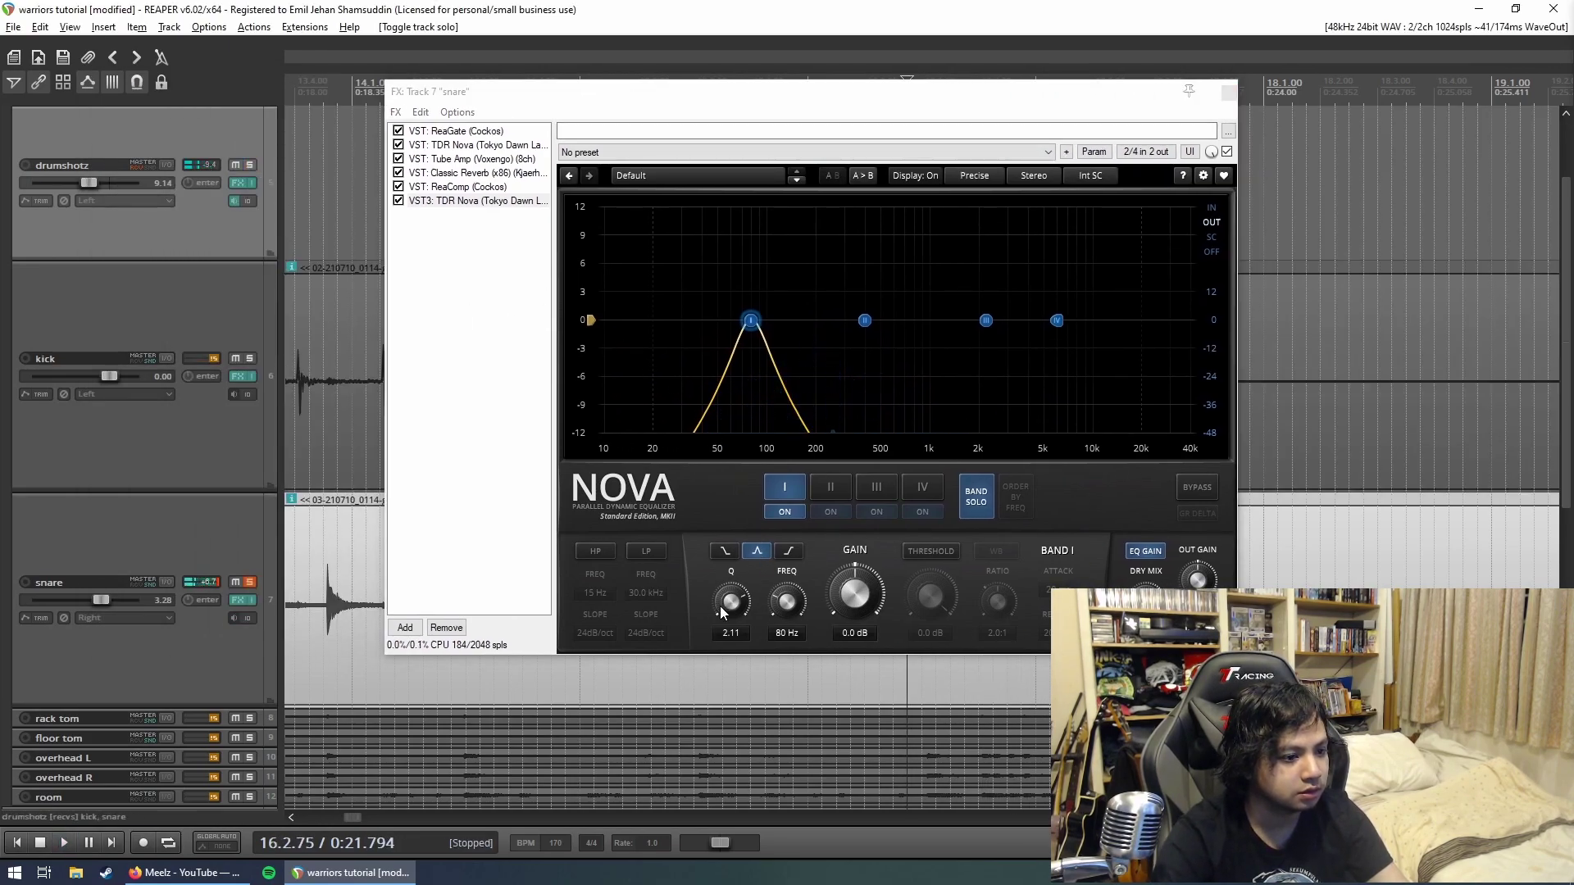
{"action": "left_click", "coordinate": [234, 163]}
{"action": "key", "text": "space"}
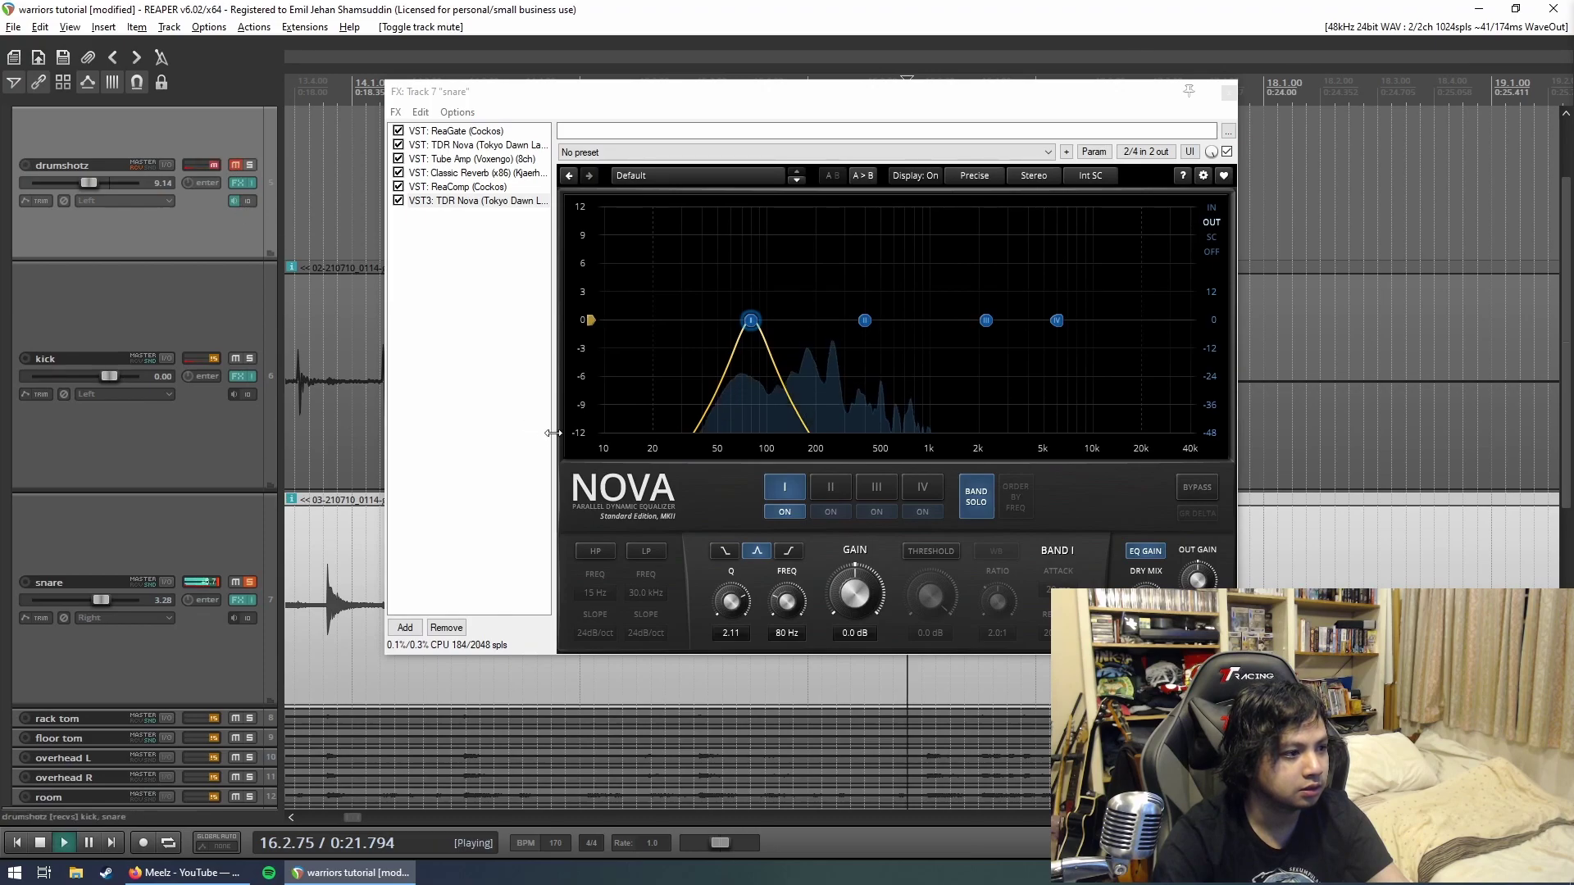
{"action": "key", "text": "space"}
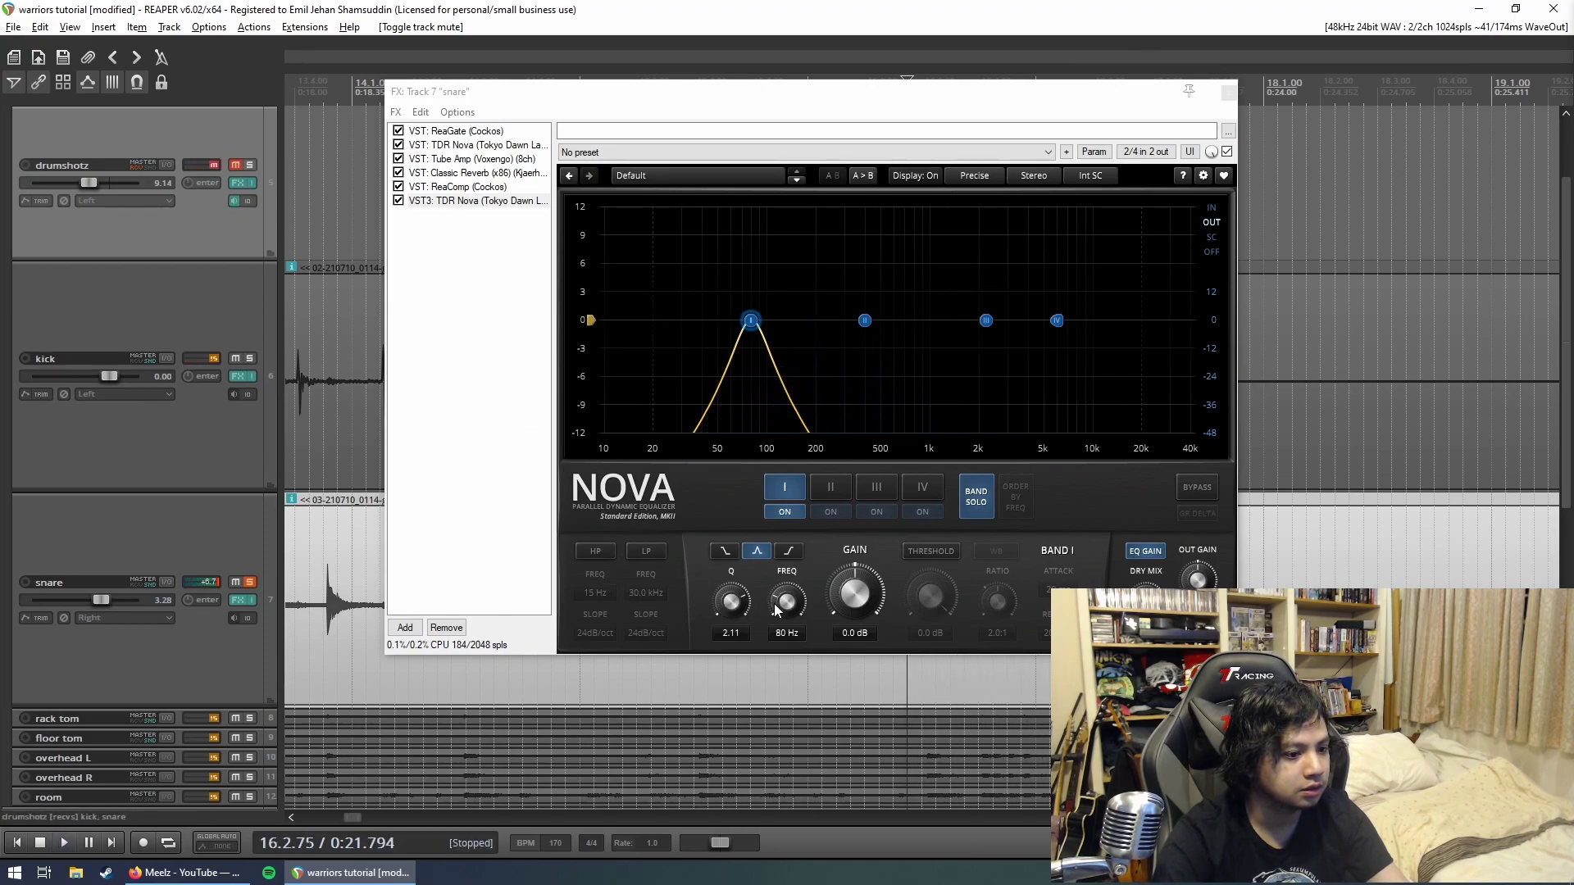
Step: Sweep band I into a 7 dB cut at 455 Hz and enable a 41 Hz low cut
{"action": "mouse_move", "coordinate": [775, 605]}
{"action": "left_mouse_down"}
{"action": "mouse_move", "coordinate": [776, 559]}
{"action": "mouse_move", "coordinate": [773, 591]}
{"action": "mouse_move", "coordinate": [834, 566]}
{"action": "left_mouse_up"}
{"action": "key", "text": "space"}
{"action": "key", "text": "space"}
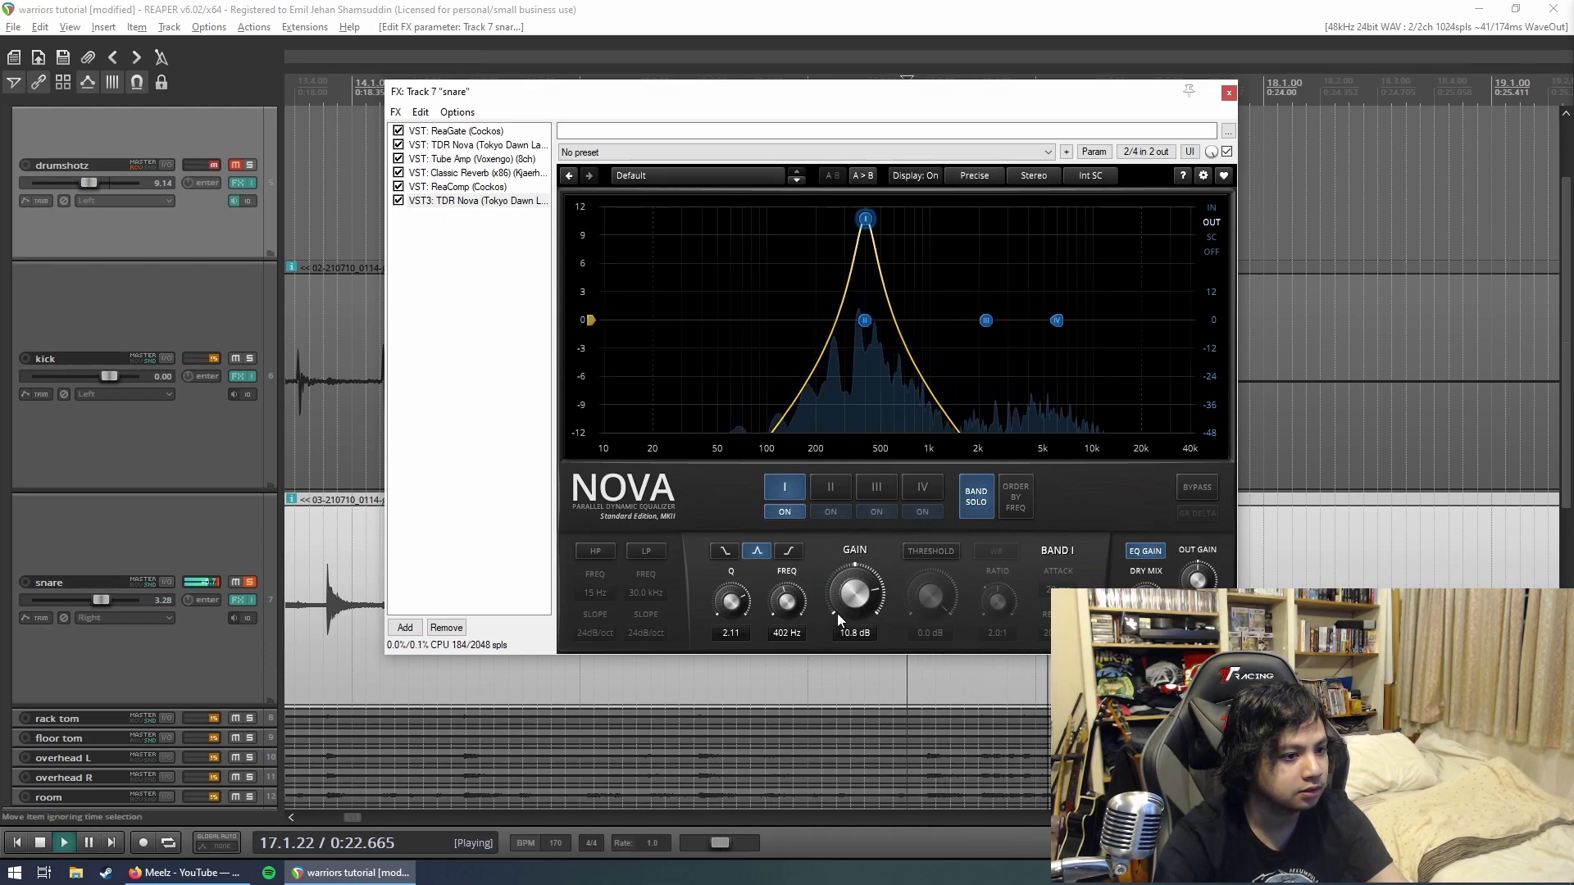
{"action": "key", "text": "space"}
{"action": "left_click_drag", "start_coordinate": [840, 591], "coordinate": [785, 591]}
{"action": "key", "text": "space"}
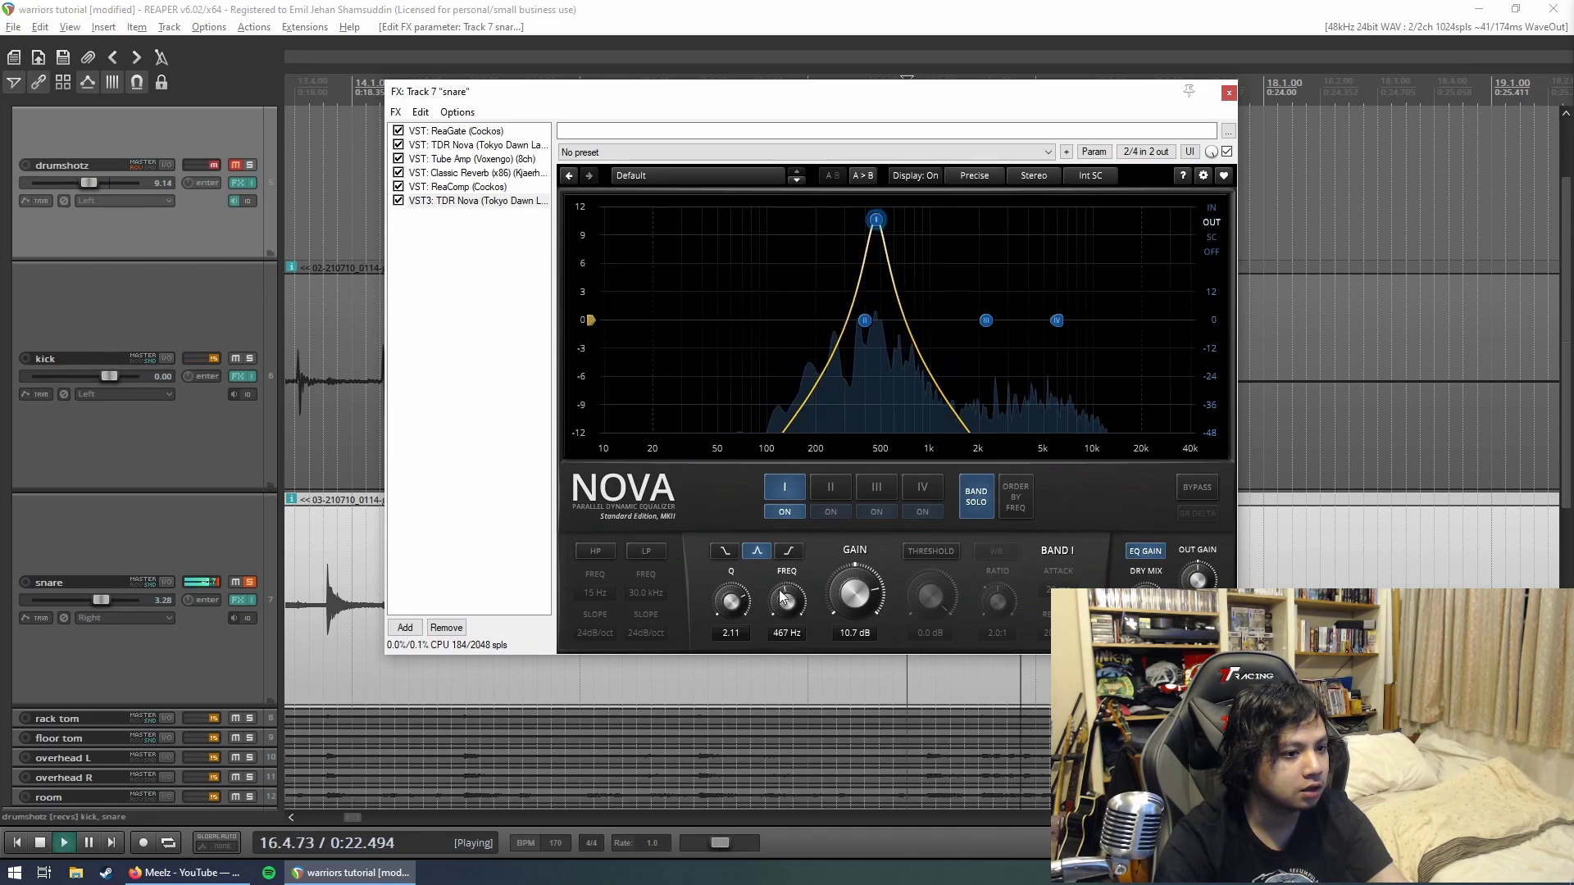
{"action": "key", "text": "space"}
{"action": "left_click_drag", "start_coordinate": [876, 219], "coordinate": [873, 375]}
{"action": "left_click", "coordinate": [978, 508]}
{"action": "left_click", "coordinate": [599, 552]}
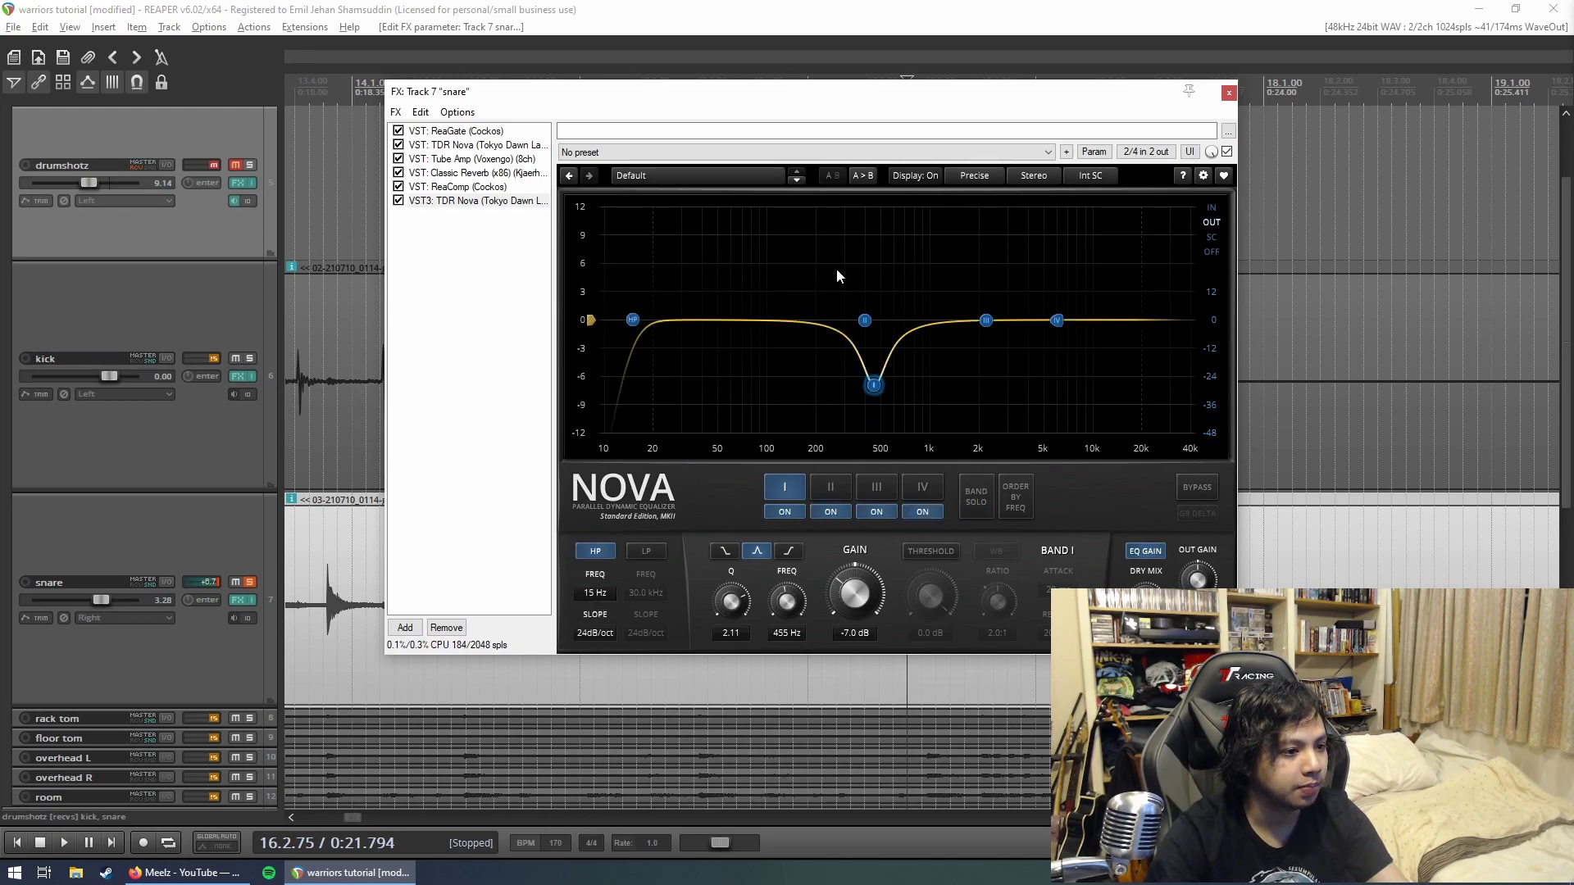
{"action": "left_click_drag", "start_coordinate": [600, 579], "coordinate": [600, 559]}
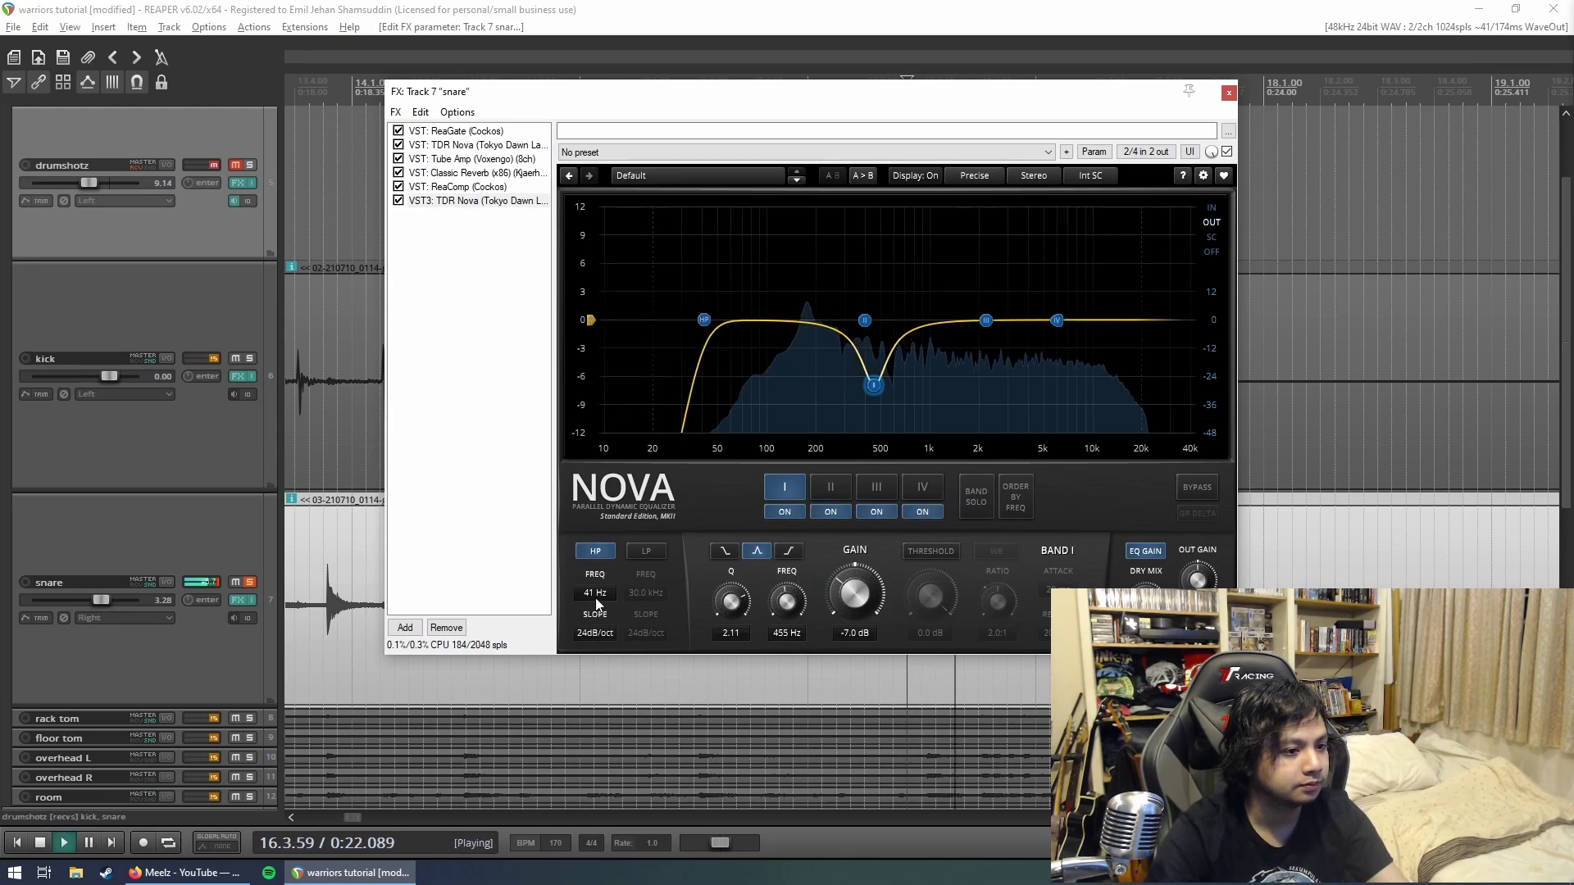
{"action": "key", "text": "space"}
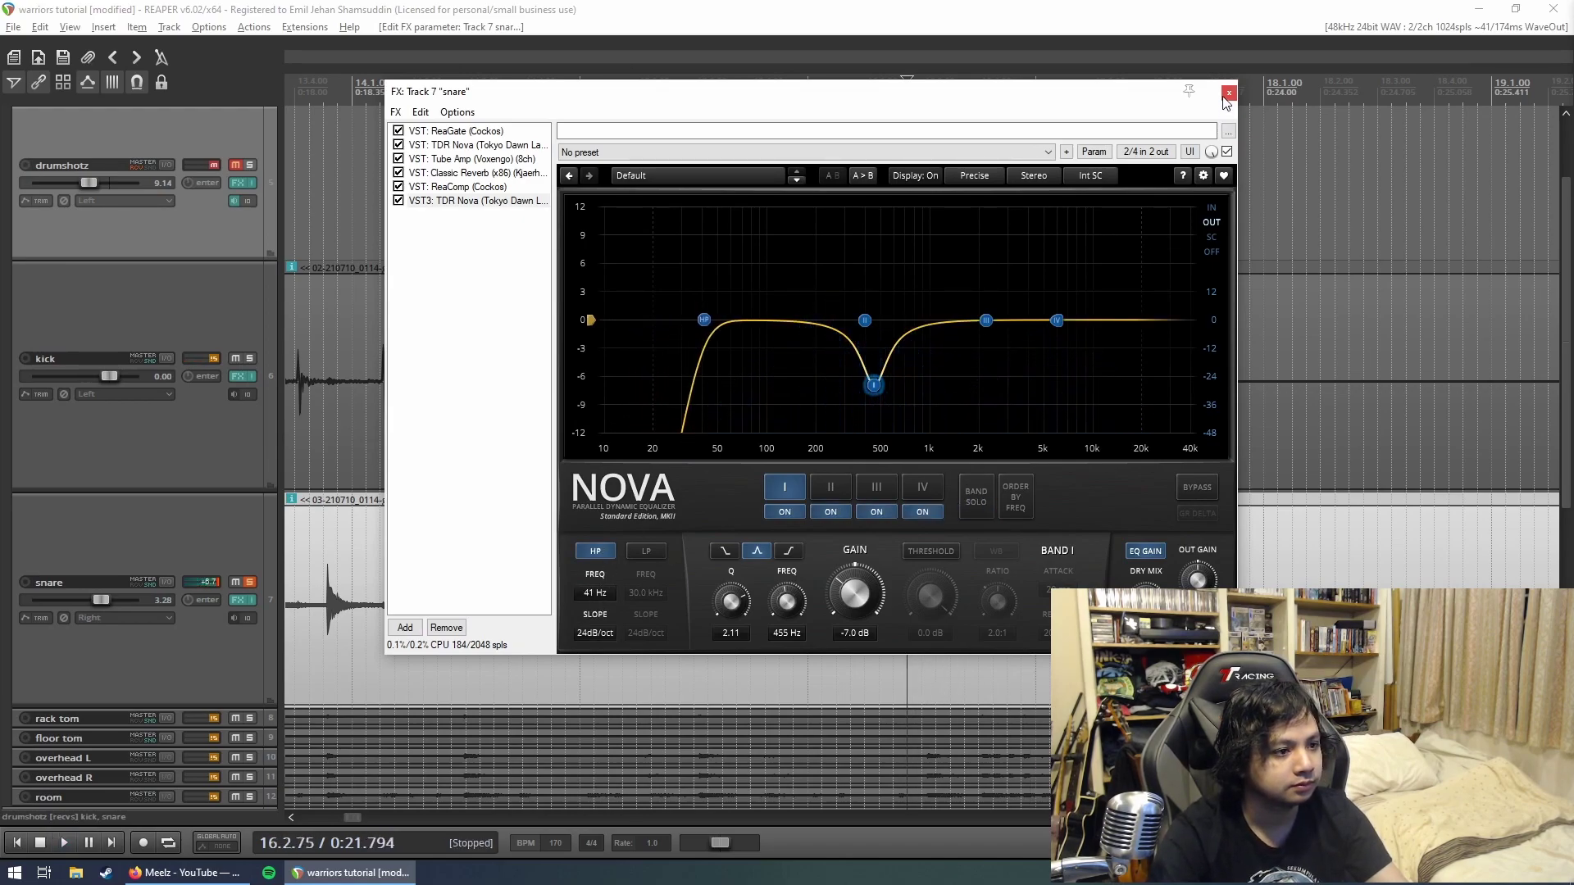
{"action": "left_click", "coordinate": [1227, 93]}
{"action": "left_click", "coordinate": [239, 604]}
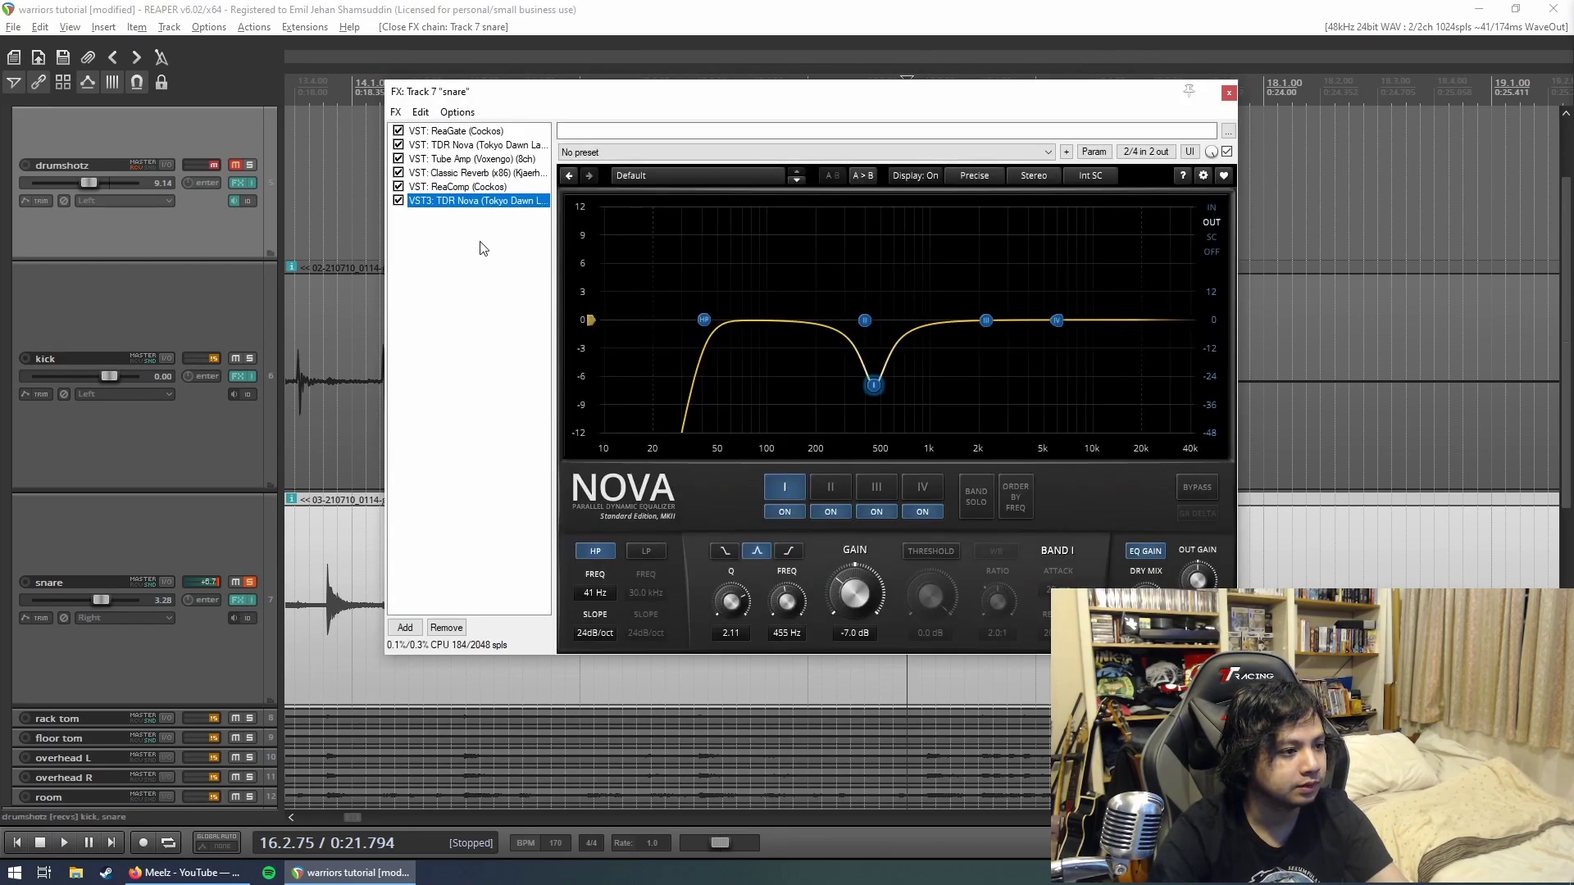
Step: Drop the snare ReaComp release to 8 ms, unsolo the snare, and close its effects window
{"action": "left_click", "coordinate": [464, 187]}
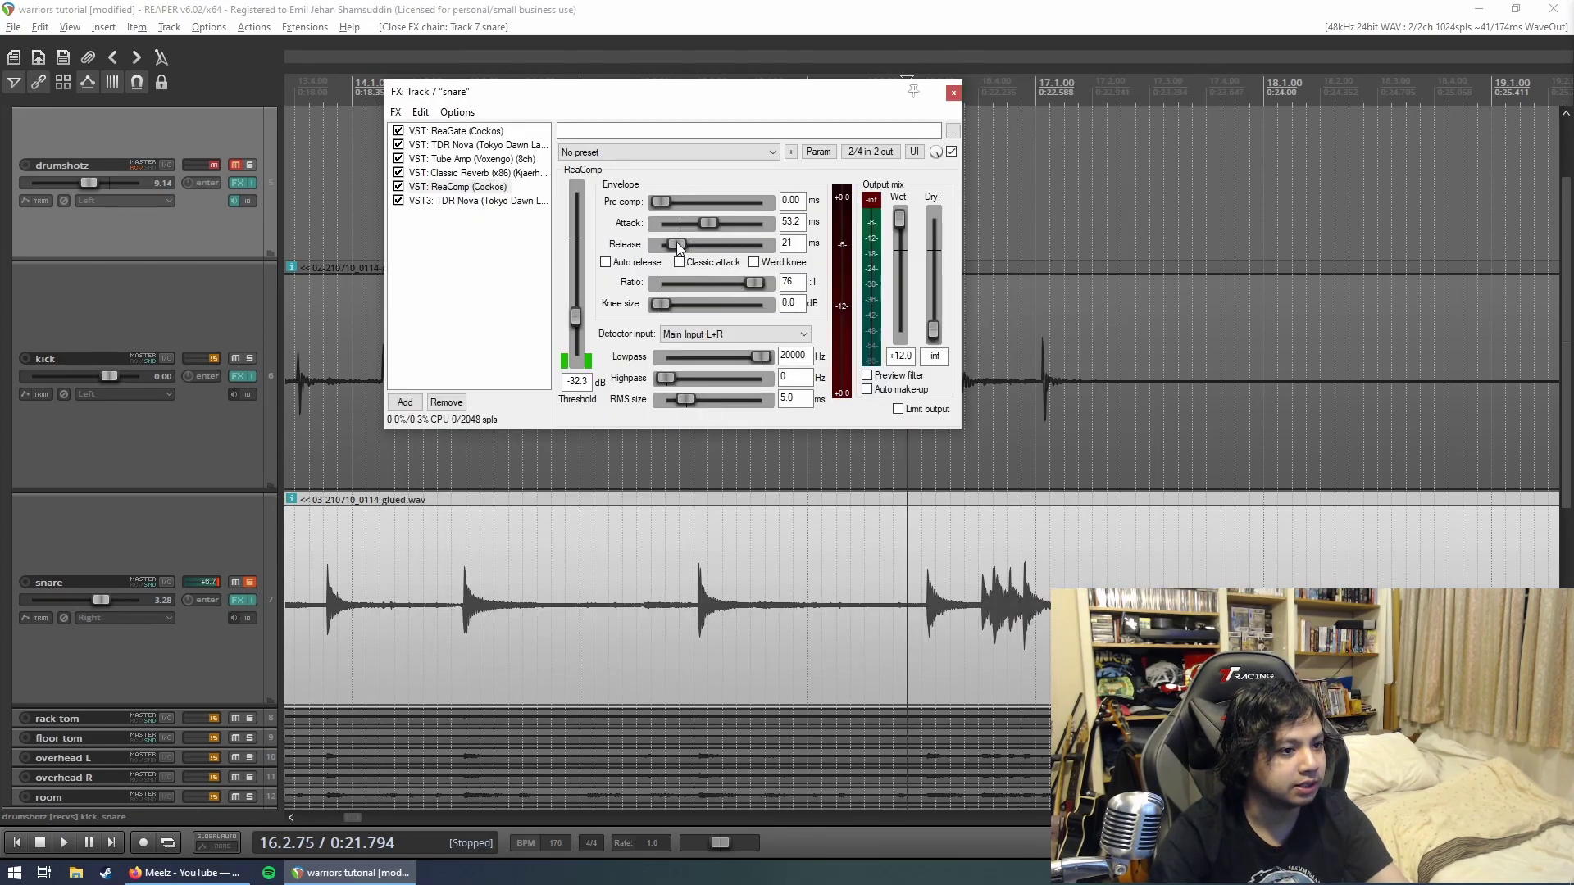
{"action": "left_click_drag", "start_coordinate": [676, 244], "coordinate": [673, 242]}
{"action": "key", "text": "space"}
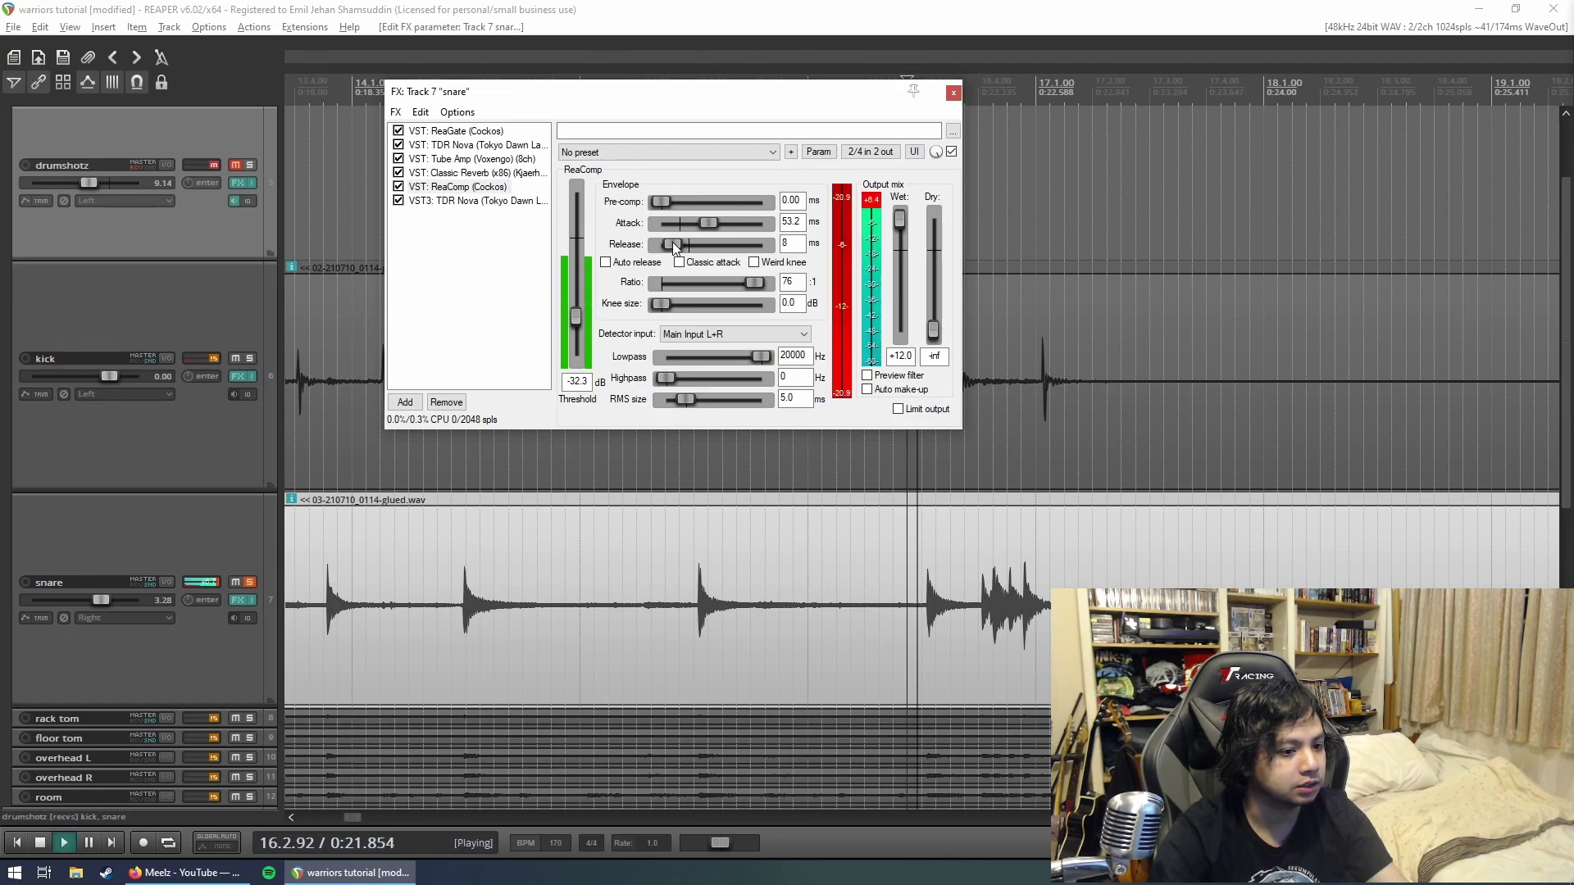
{"action": "left_click", "coordinate": [247, 582]}
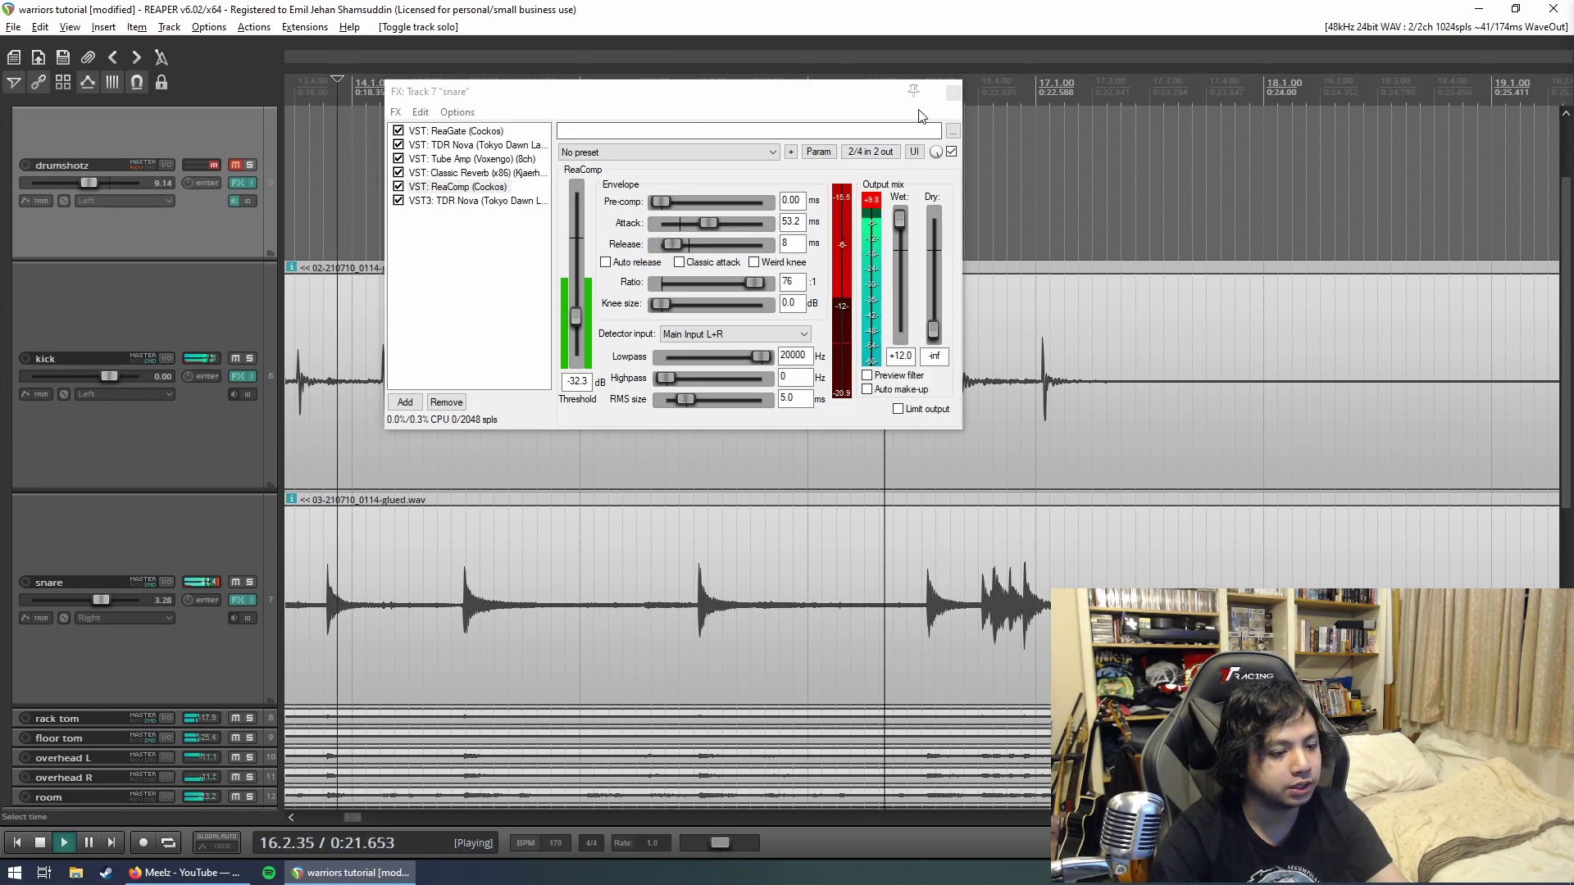
{"action": "key", "text": "space"}
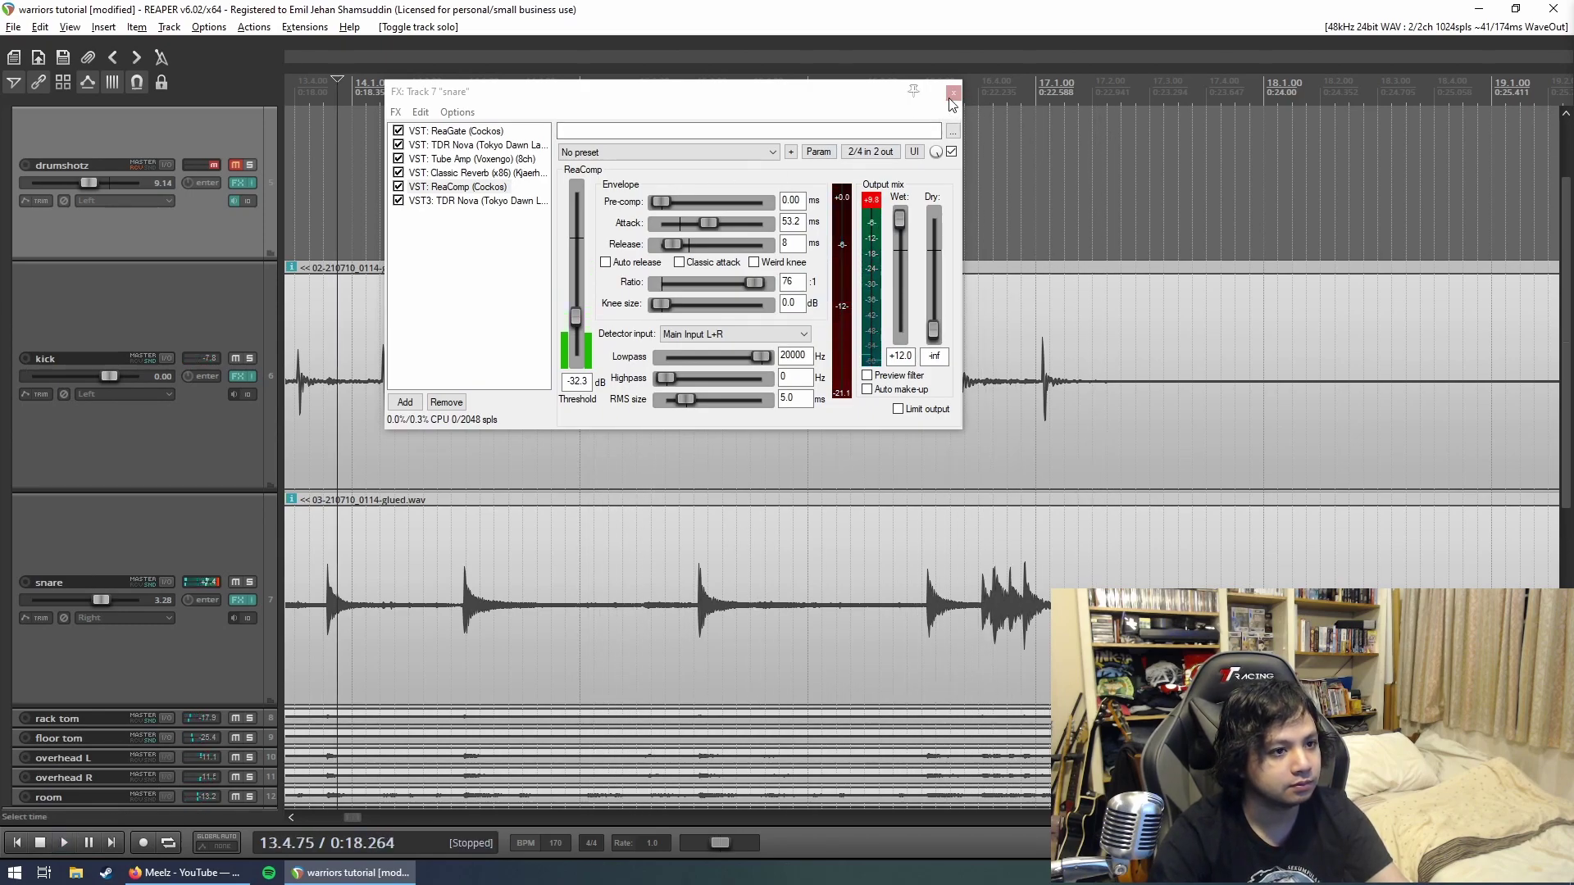
{"action": "left_click", "coordinate": [952, 91]}
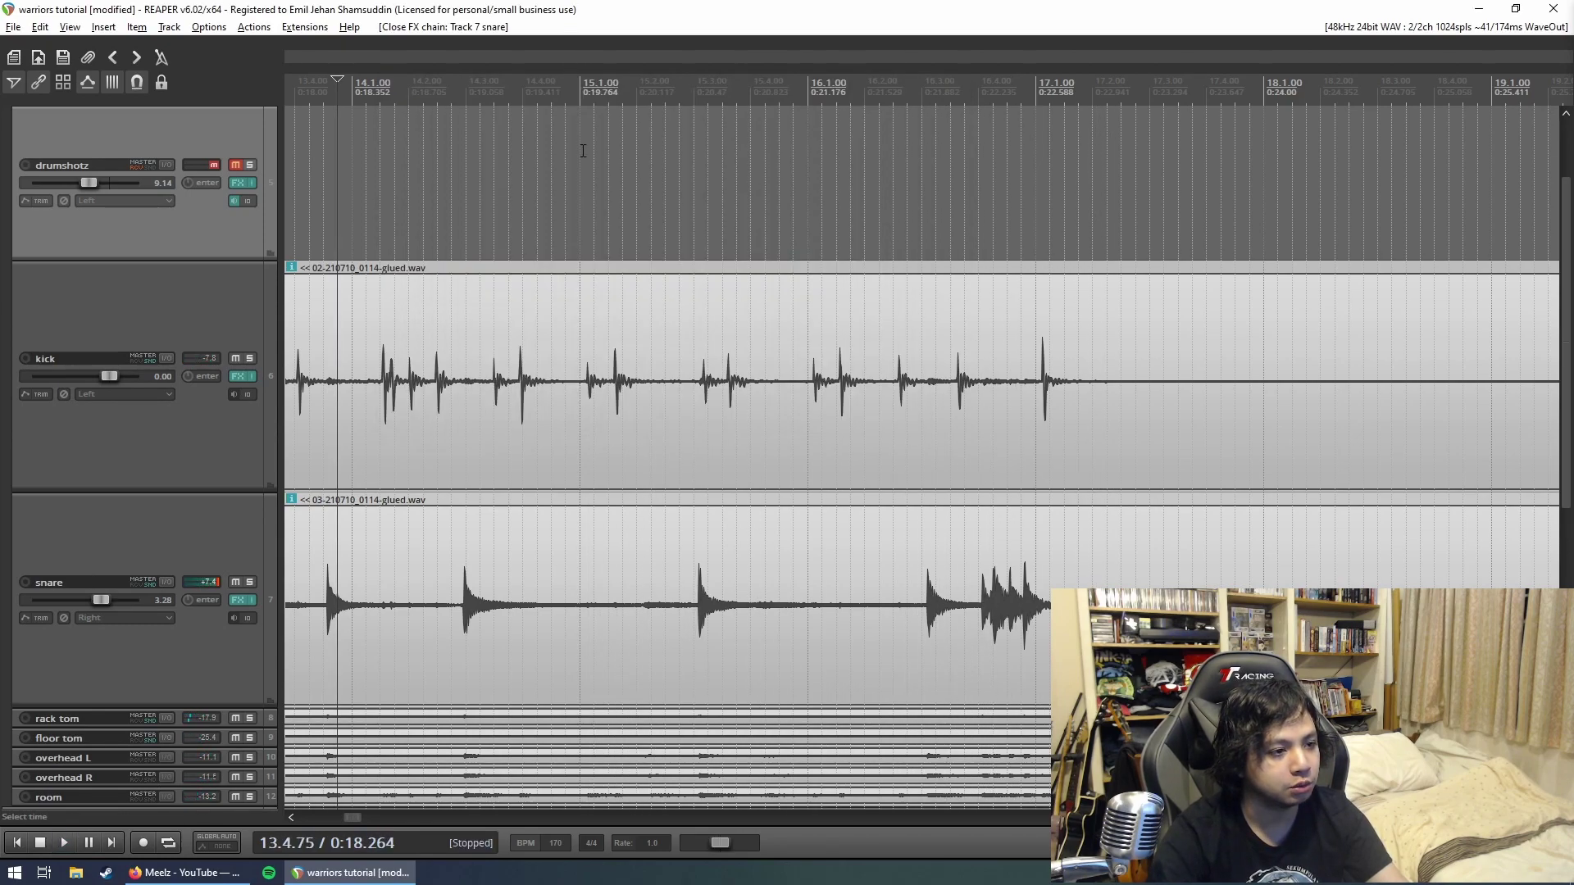
Step: Unmute drumshotz and view the whole arrangement, then solo drumshotz and play a short pass
{"action": "left_click", "coordinate": [235, 165]}
{"action": "key", "text": "space"}
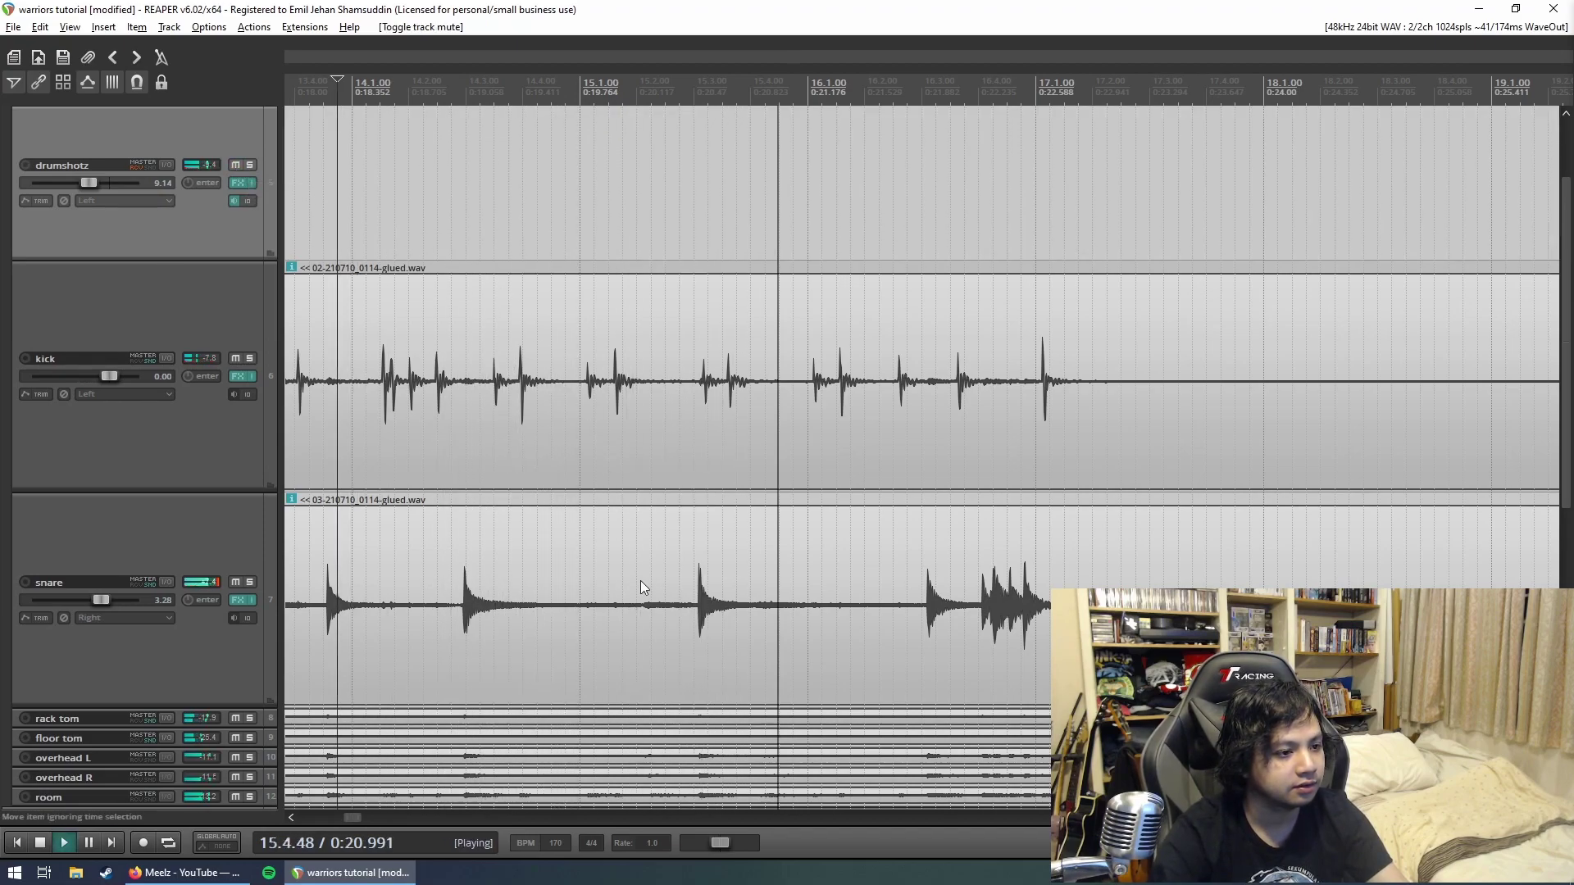
{"action": "scroll", "coordinate": [640, 587], "scroll_direction": "down", "scroll_amount": 3}
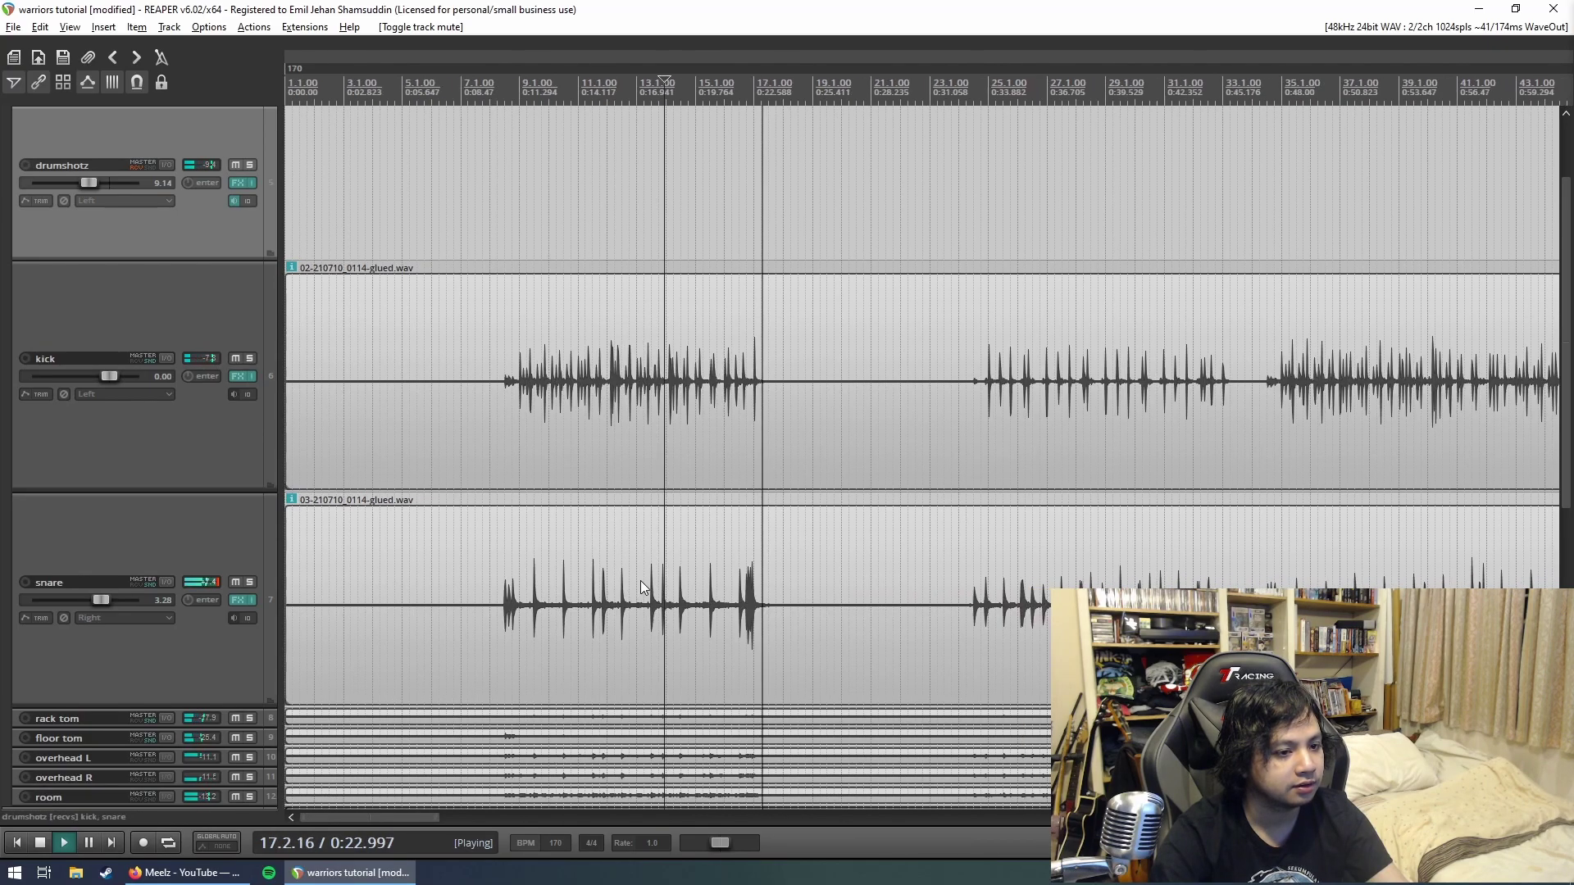
{"action": "key", "text": "space"}
{"action": "scroll", "coordinate": [174, 424], "scroll_direction": "up", "scroll_amount": 2}
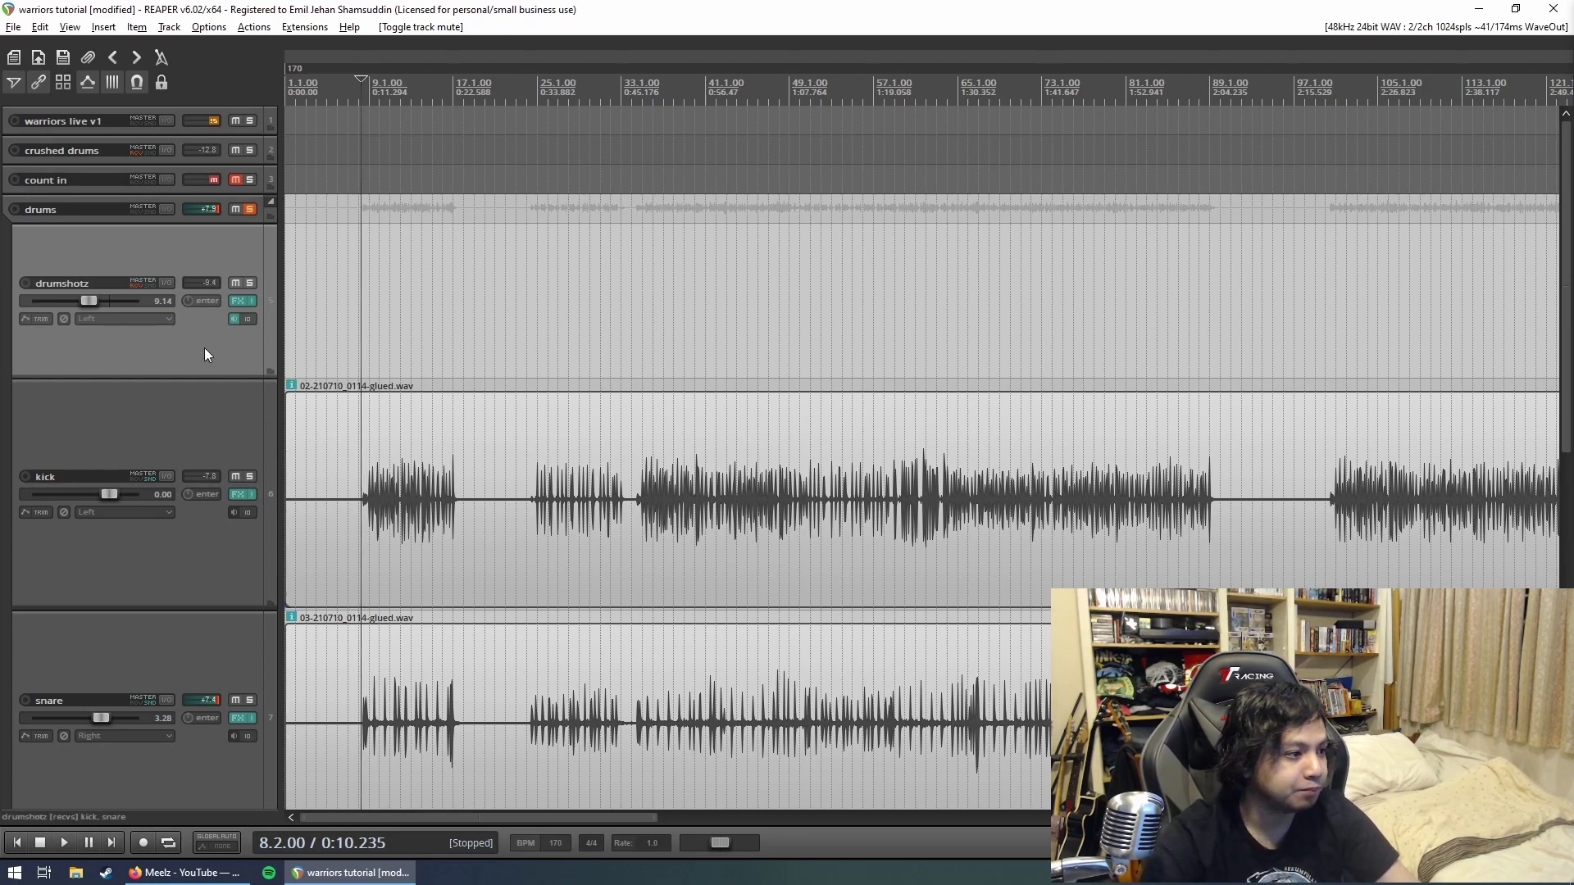
{"action": "left_click", "coordinate": [249, 285]}
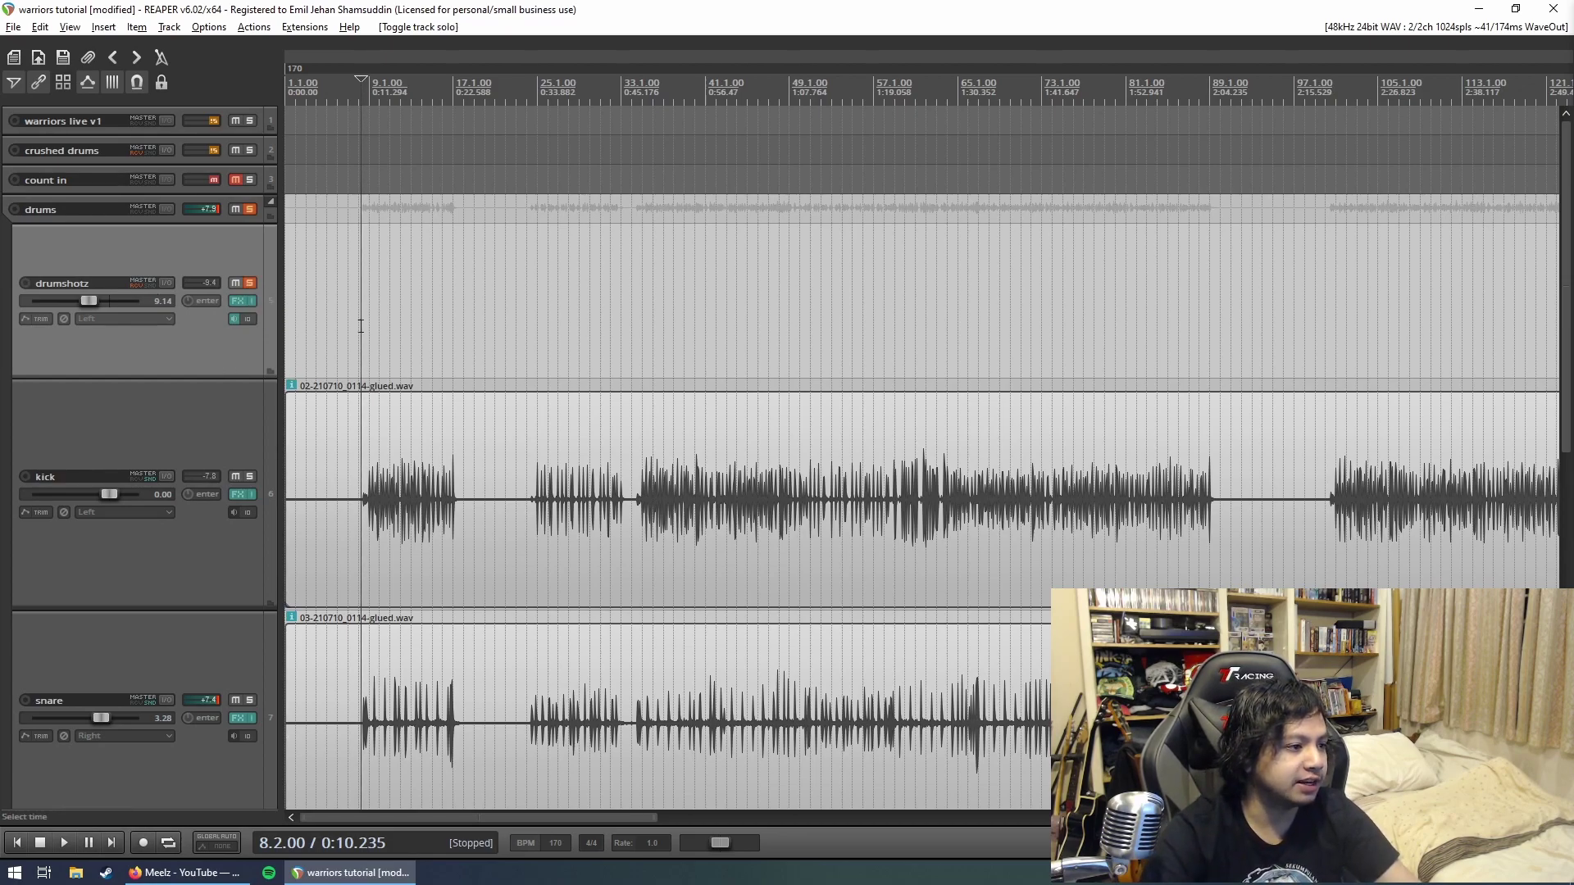
{"action": "key", "text": "space"}
{"action": "scroll", "coordinate": [553, 370], "scroll_direction": "up", "scroll_amount": 2}
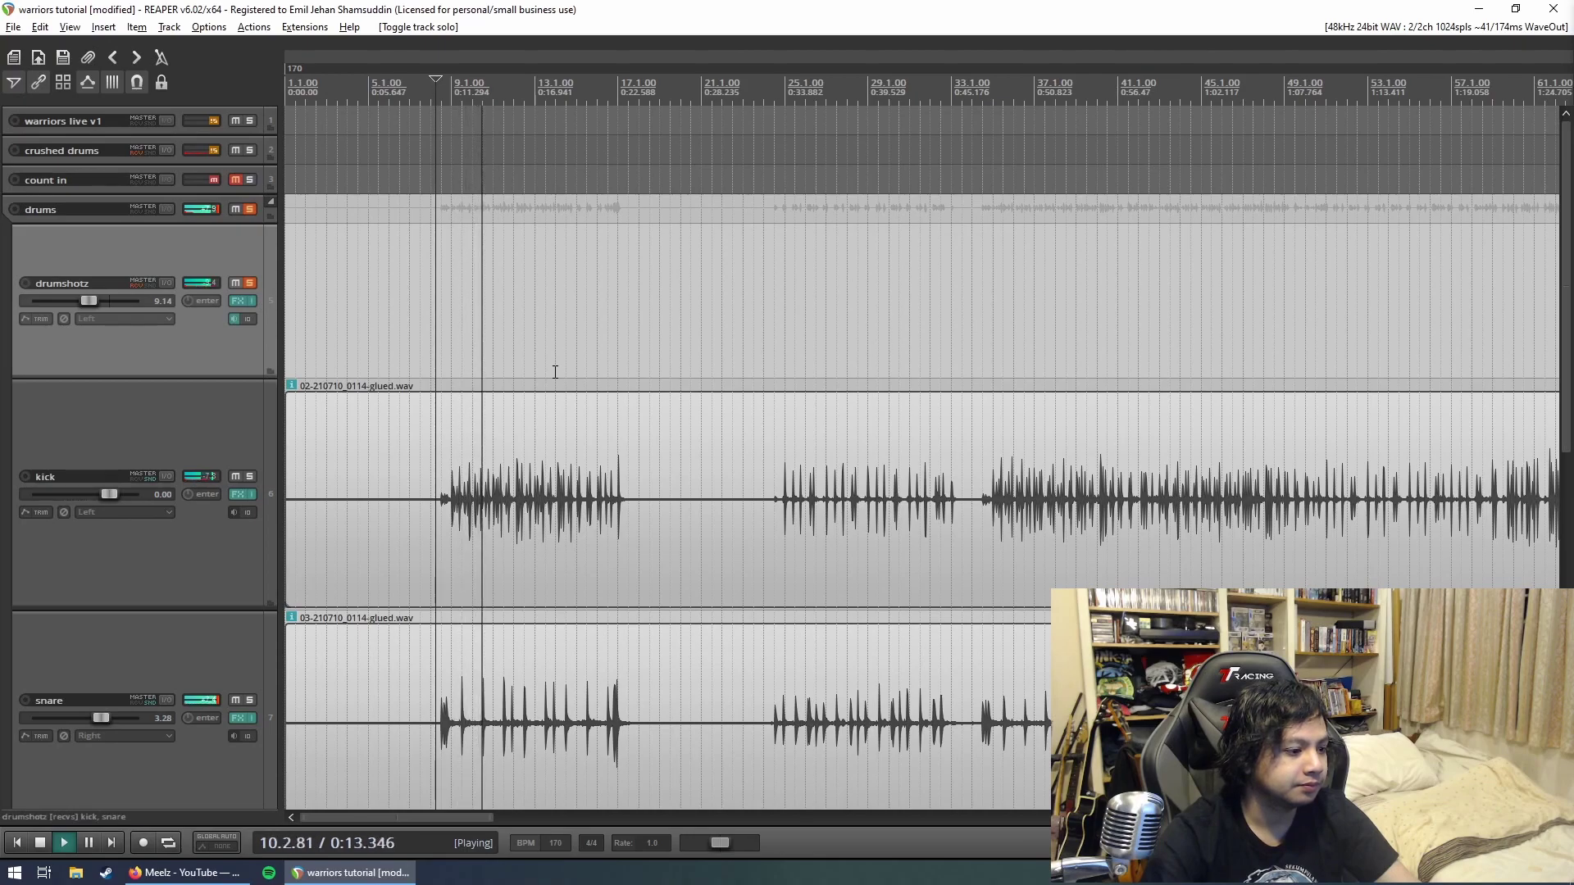
{"action": "key", "text": "space"}
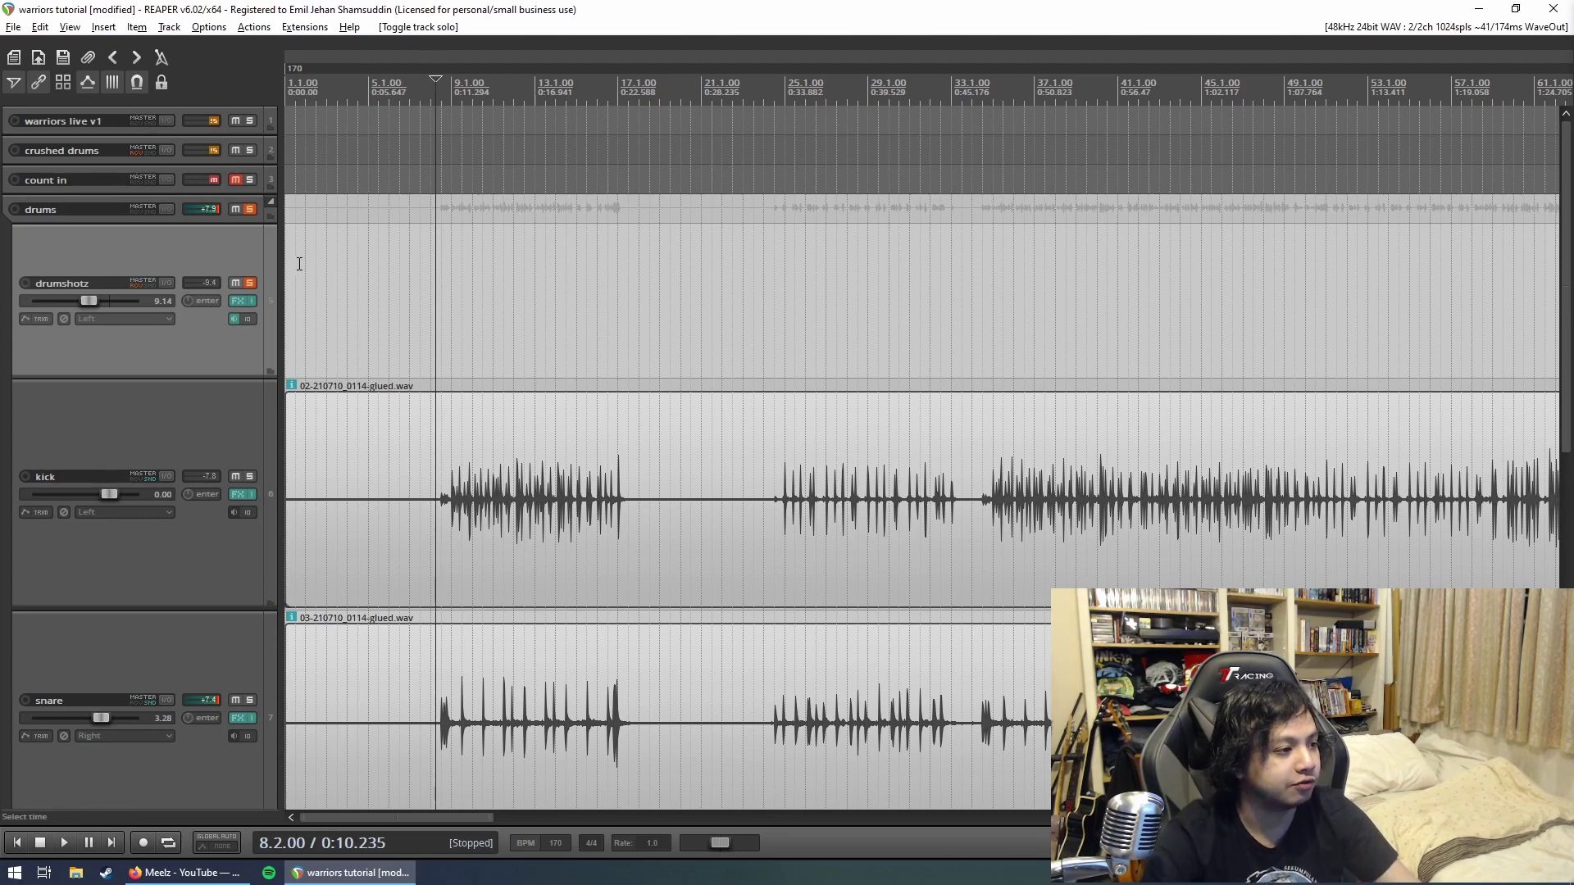
Step: Render drumshotz to a new mono 'drumshotz - stem' track and mute that stem
{"action": "right_click", "coordinate": [236, 246]}
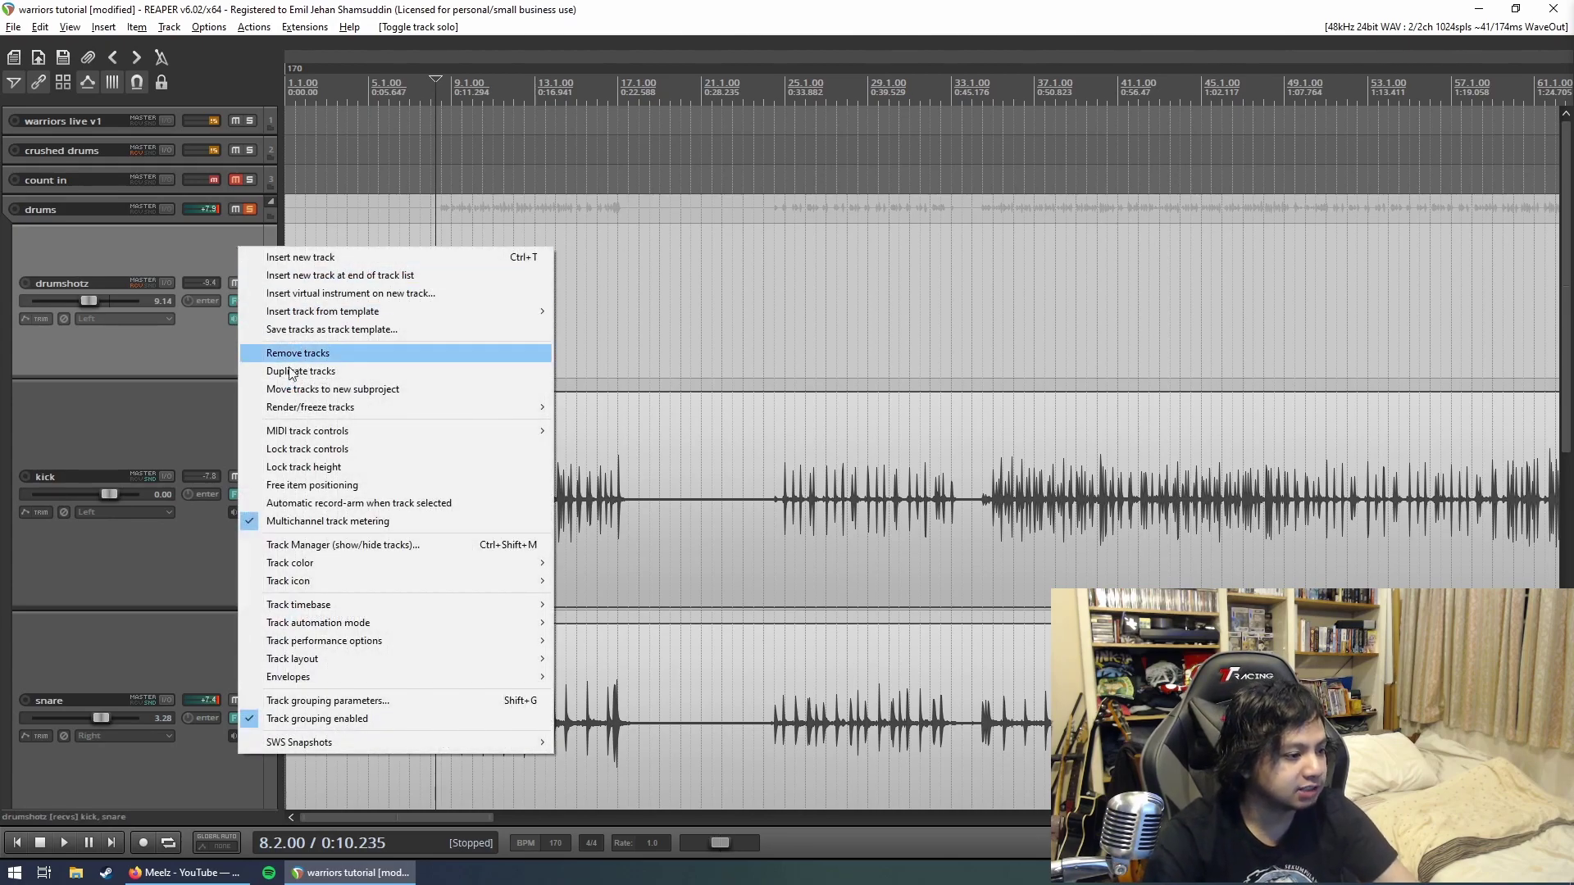
{"action": "mouse_move", "coordinate": [311, 407]}
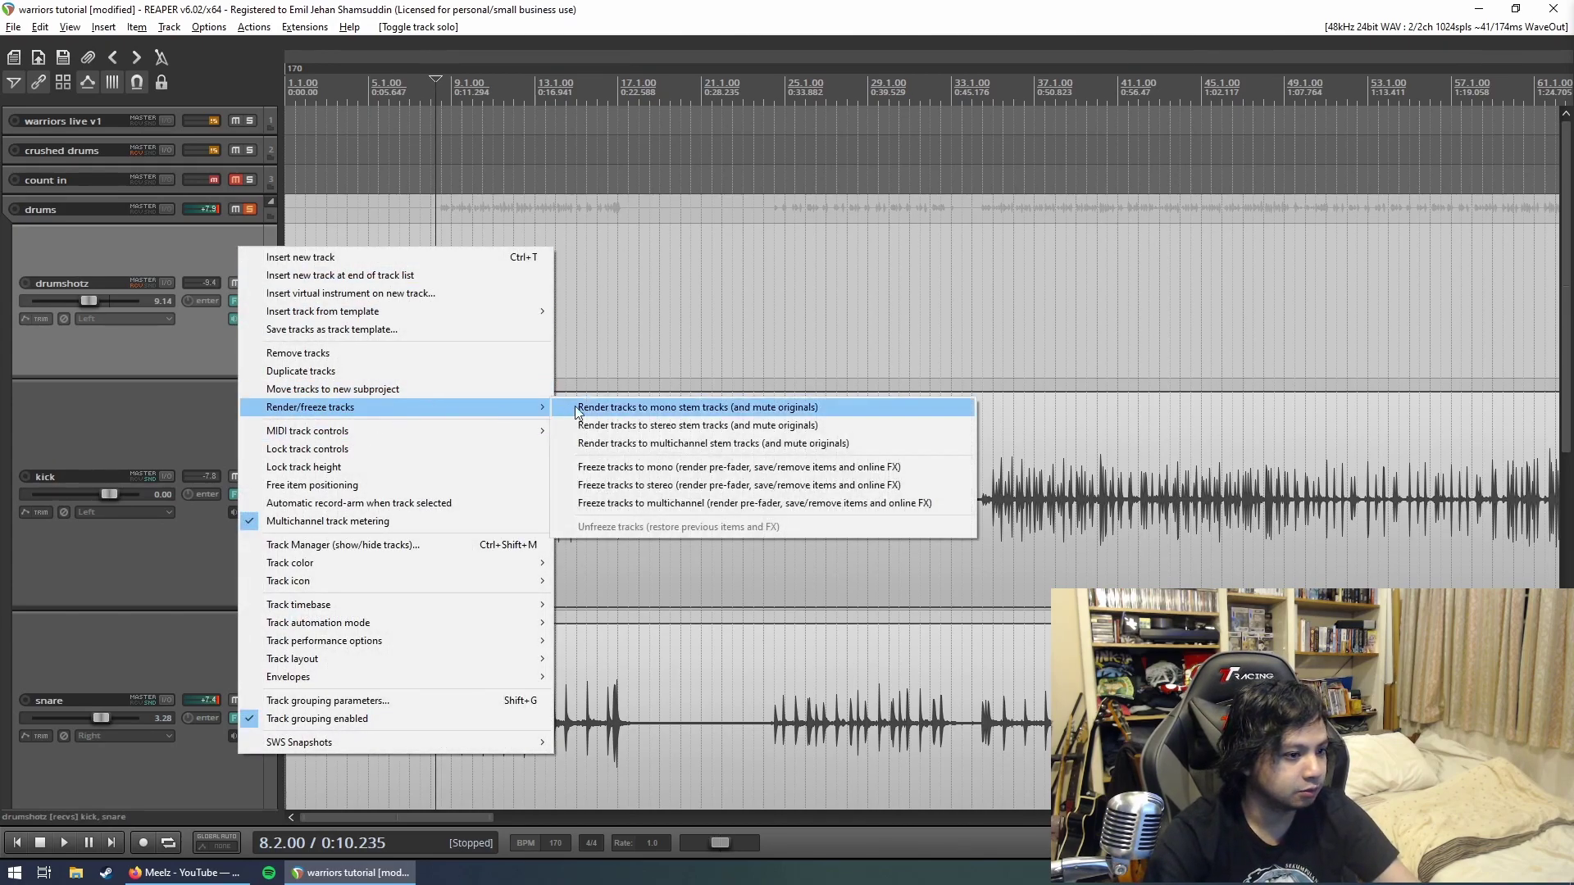
{"action": "left_click", "coordinate": [589, 409]}
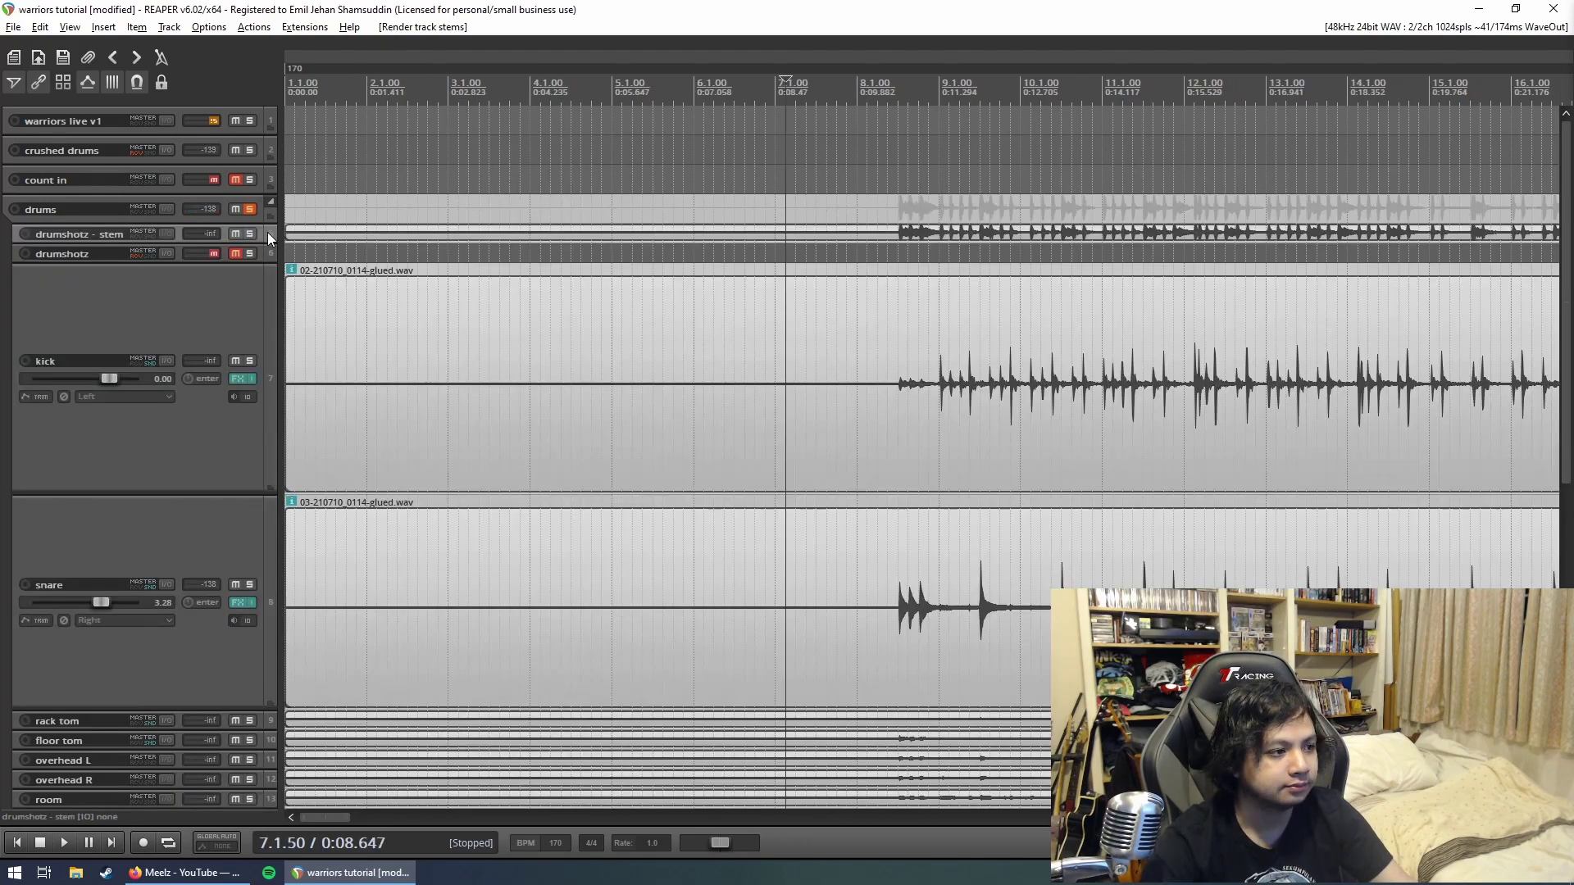
{"action": "left_click", "coordinate": [234, 251]}
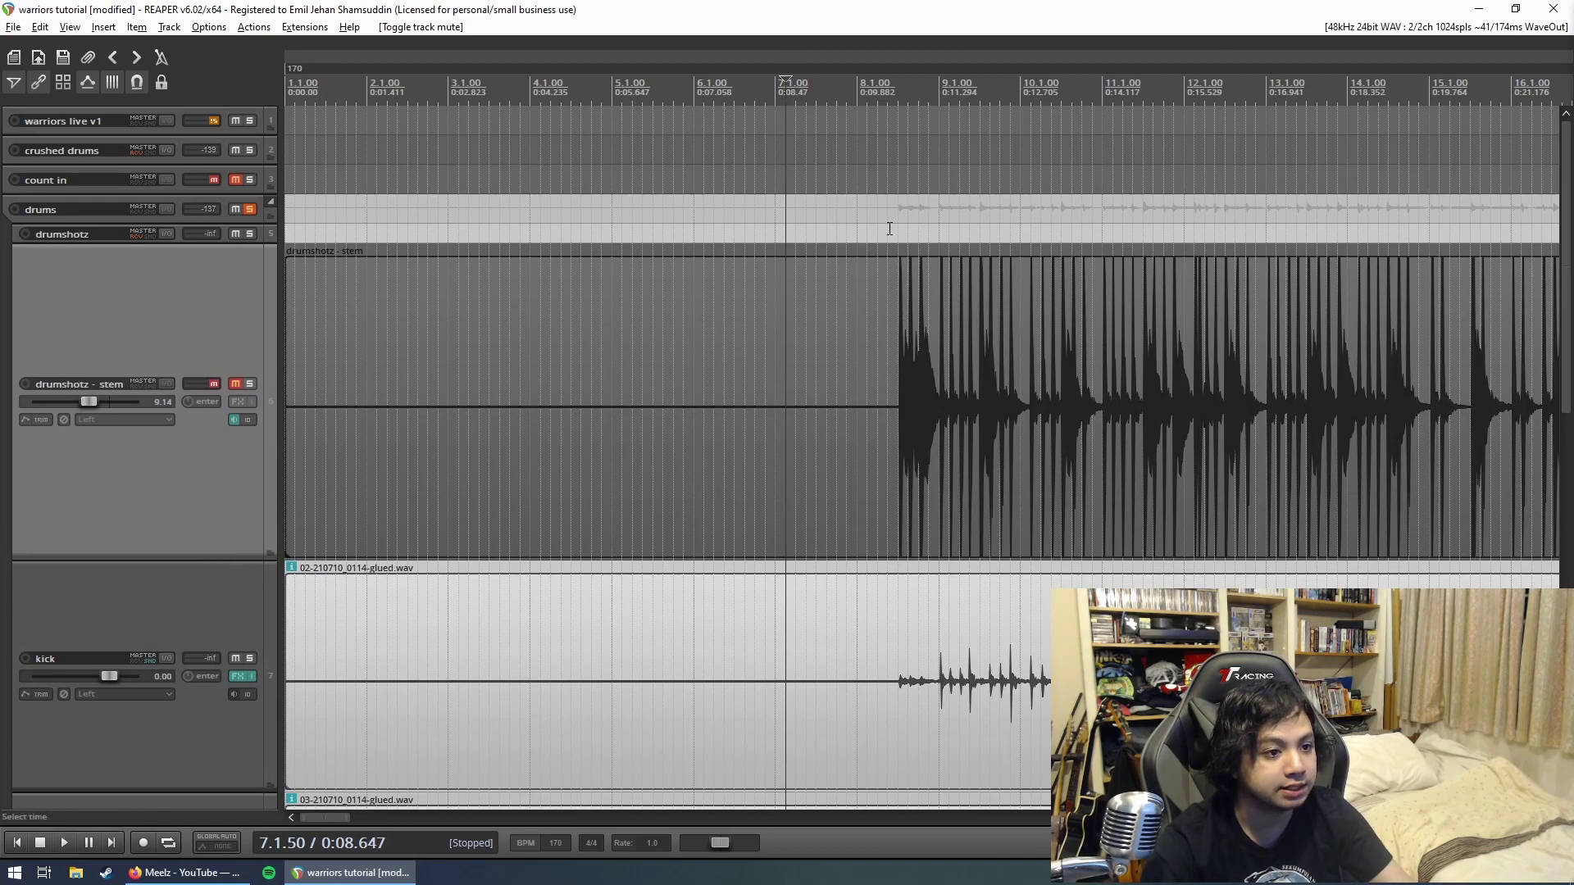
Step: Collapse the kick and snare tracks to minimum height
{"action": "left_click", "coordinate": [889, 228]}
{"action": "scroll", "coordinate": [1118, 471], "scroll_direction": "up", "scroll_amount": 3}
{"action": "scroll", "coordinate": [1118, 471], "scroll_direction": "up", "scroll_amount": 1}
{"action": "scroll", "coordinate": [1118, 471], "scroll_direction": "down", "scroll_amount": 2}
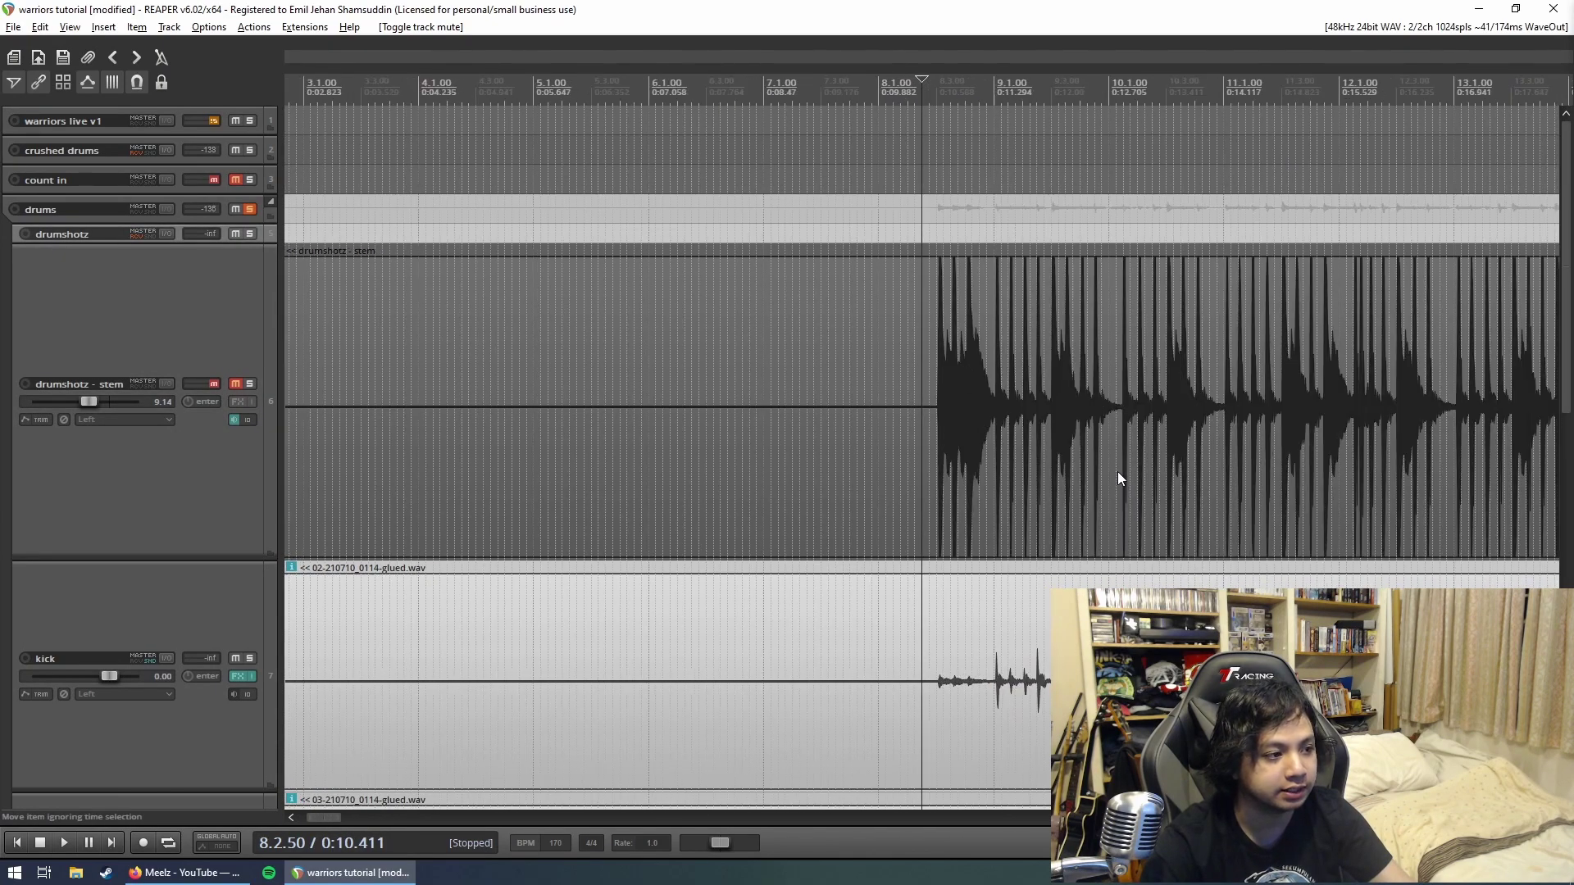
{"action": "scroll", "coordinate": [1118, 472], "scroll_direction": "down", "scroll_amount": 5}
{"action": "scroll", "coordinate": [1119, 472], "scroll_direction": "down", "scroll_amount": 3}
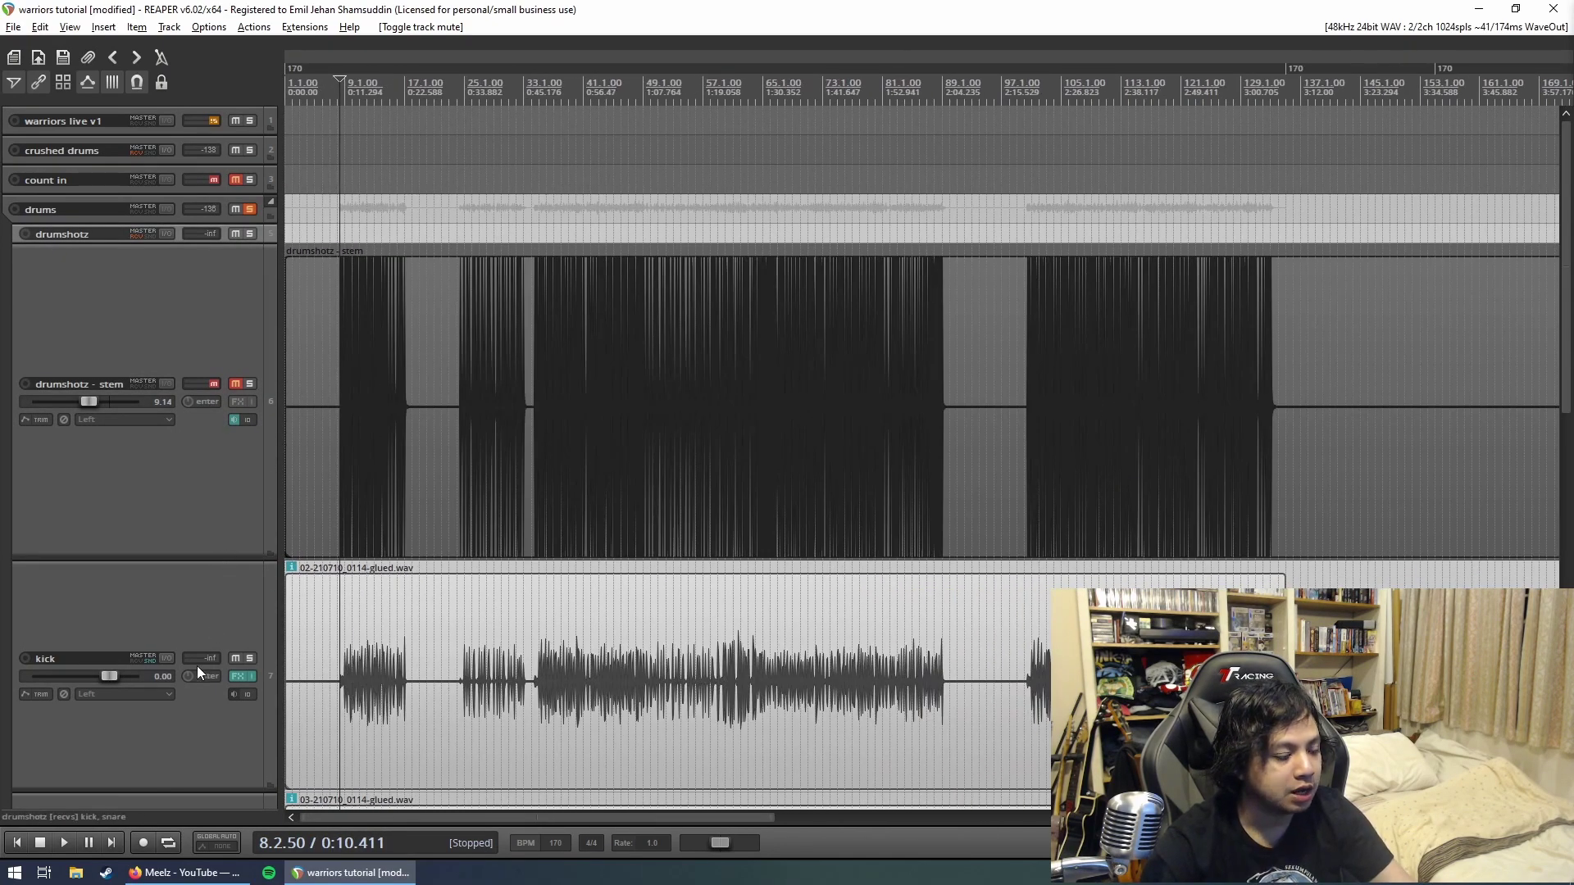
{"action": "scroll", "coordinate": [197, 664], "scroll_direction": "down", "scroll_amount": 2}
{"action": "left_click_drag", "start_coordinate": [190, 701], "coordinate": [183, 603]}
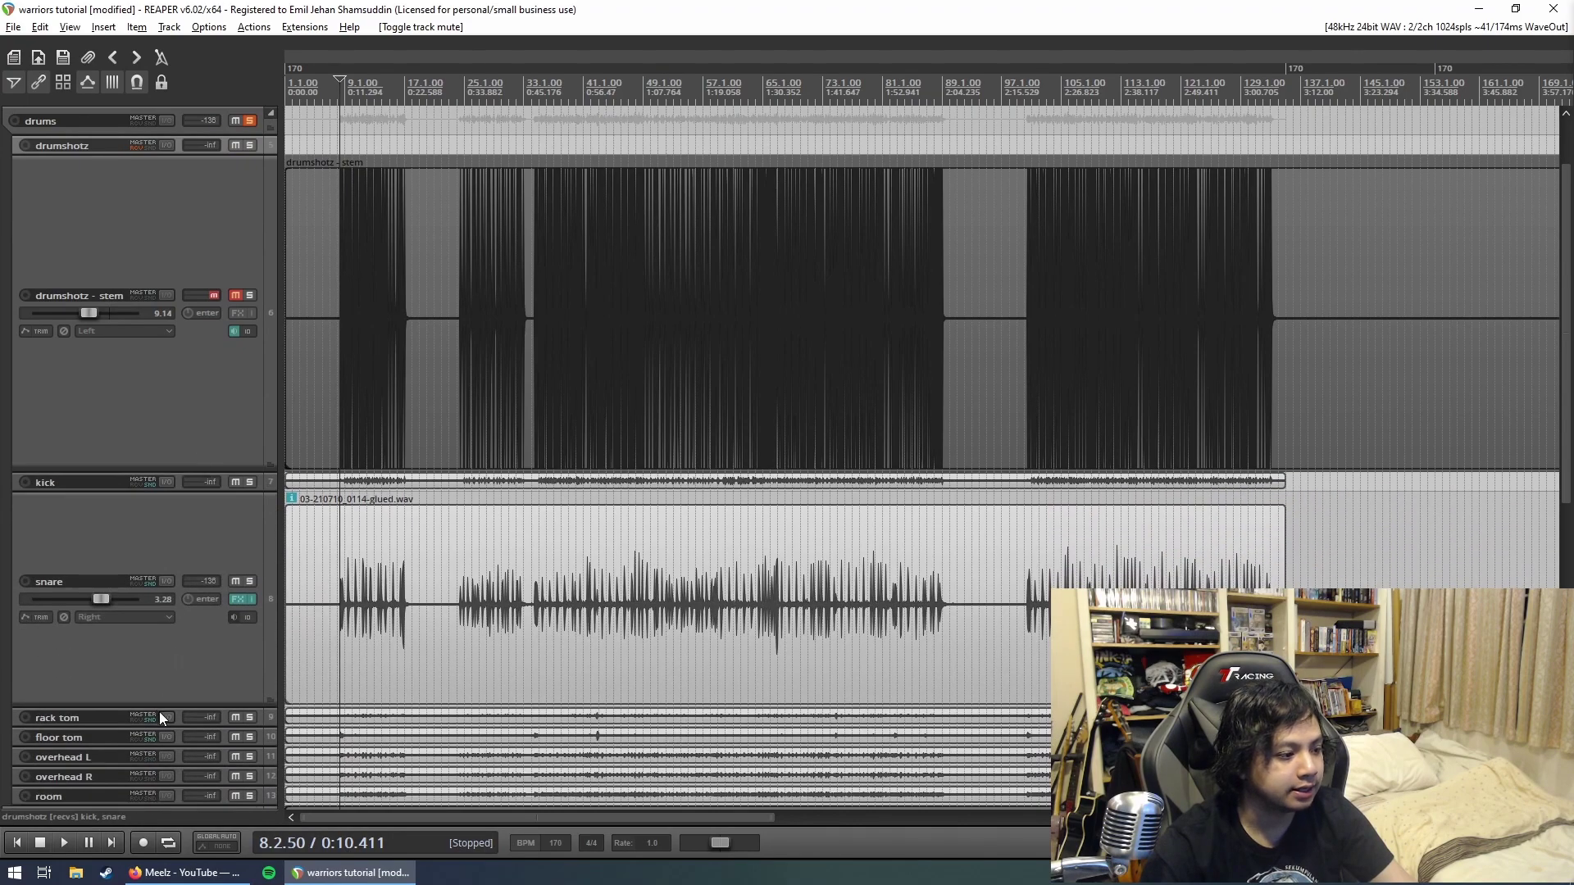
{"action": "left_click_drag", "start_coordinate": [159, 712], "coordinate": [169, 448]}
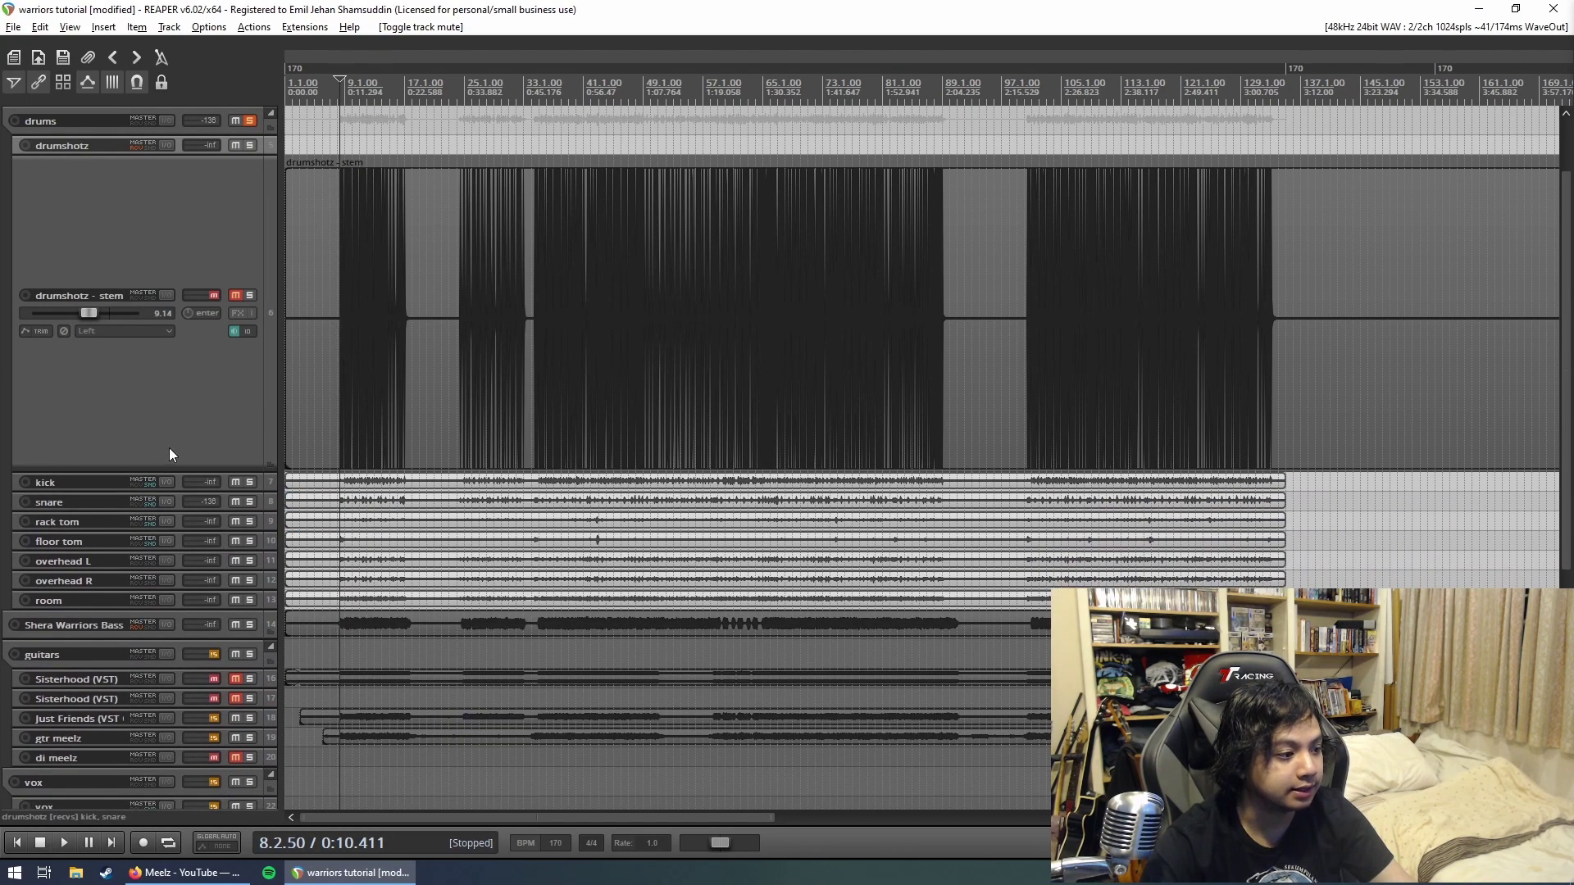
Step: Split the drumshotz - stem at bar 135, delete its silent tail, then marquee-select it with the drum items
{"action": "left_click", "coordinate": [1338, 350]}
{"action": "scroll", "coordinate": [1299, 406], "scroll_direction": "up", "scroll_amount": 6}
{"action": "scroll", "coordinate": [1205, 467], "scroll_direction": "up", "scroll_amount": 3}
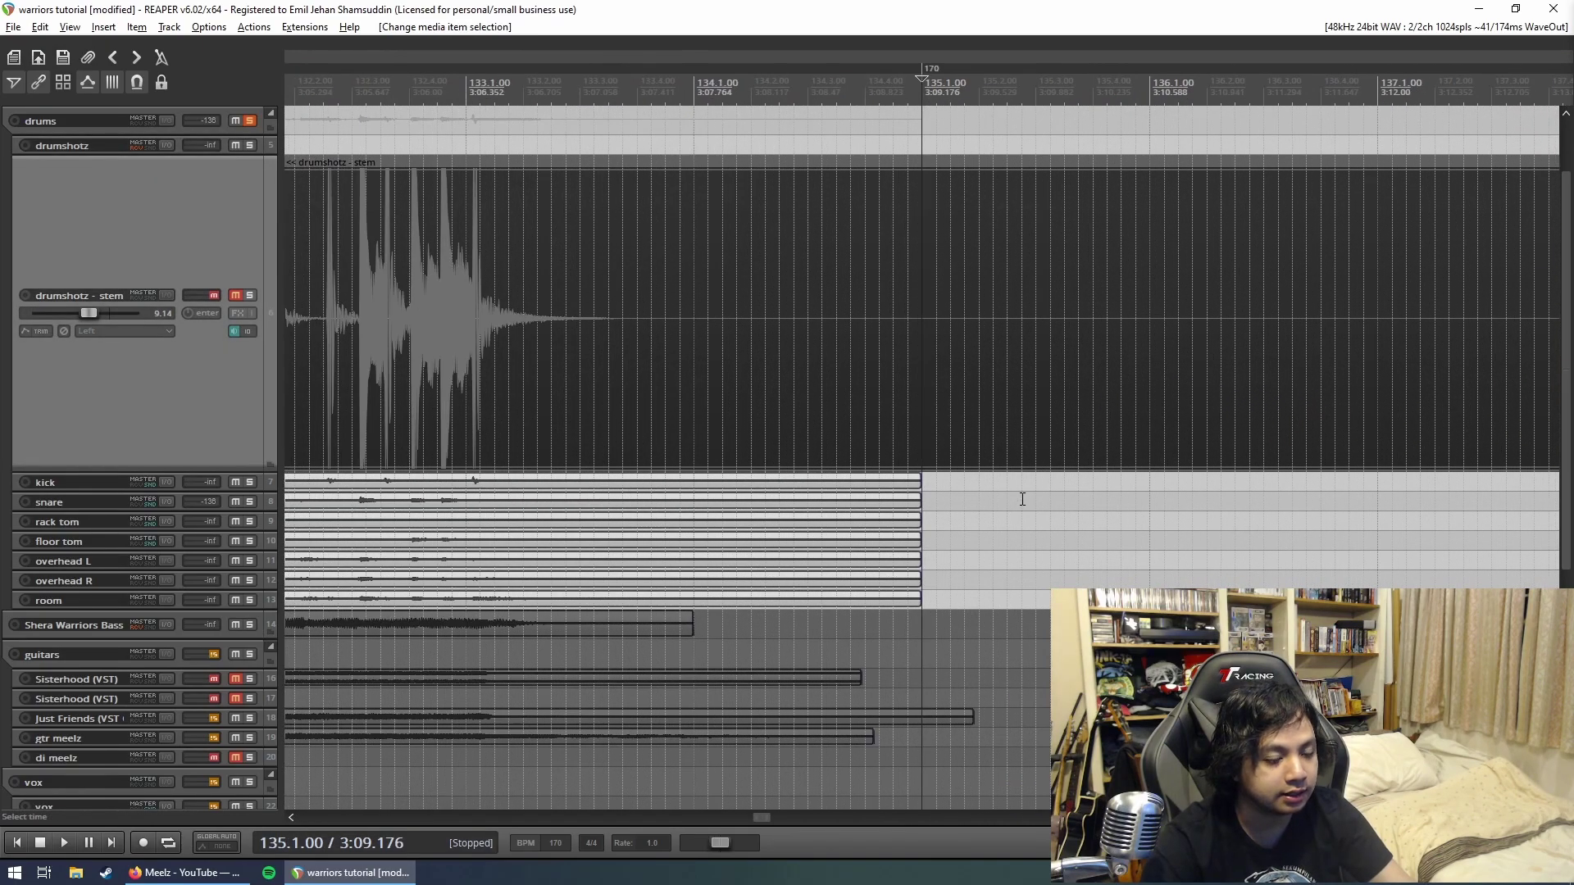
{"action": "key", "text": "s"}
{"action": "left_click_drag", "start_coordinate": [926, 420], "coordinate": [1353, 419]}
{"action": "scroll", "coordinate": [944, 601], "scroll_direction": "down", "scroll_amount": 8}
{"action": "key", "text": "Delete"}
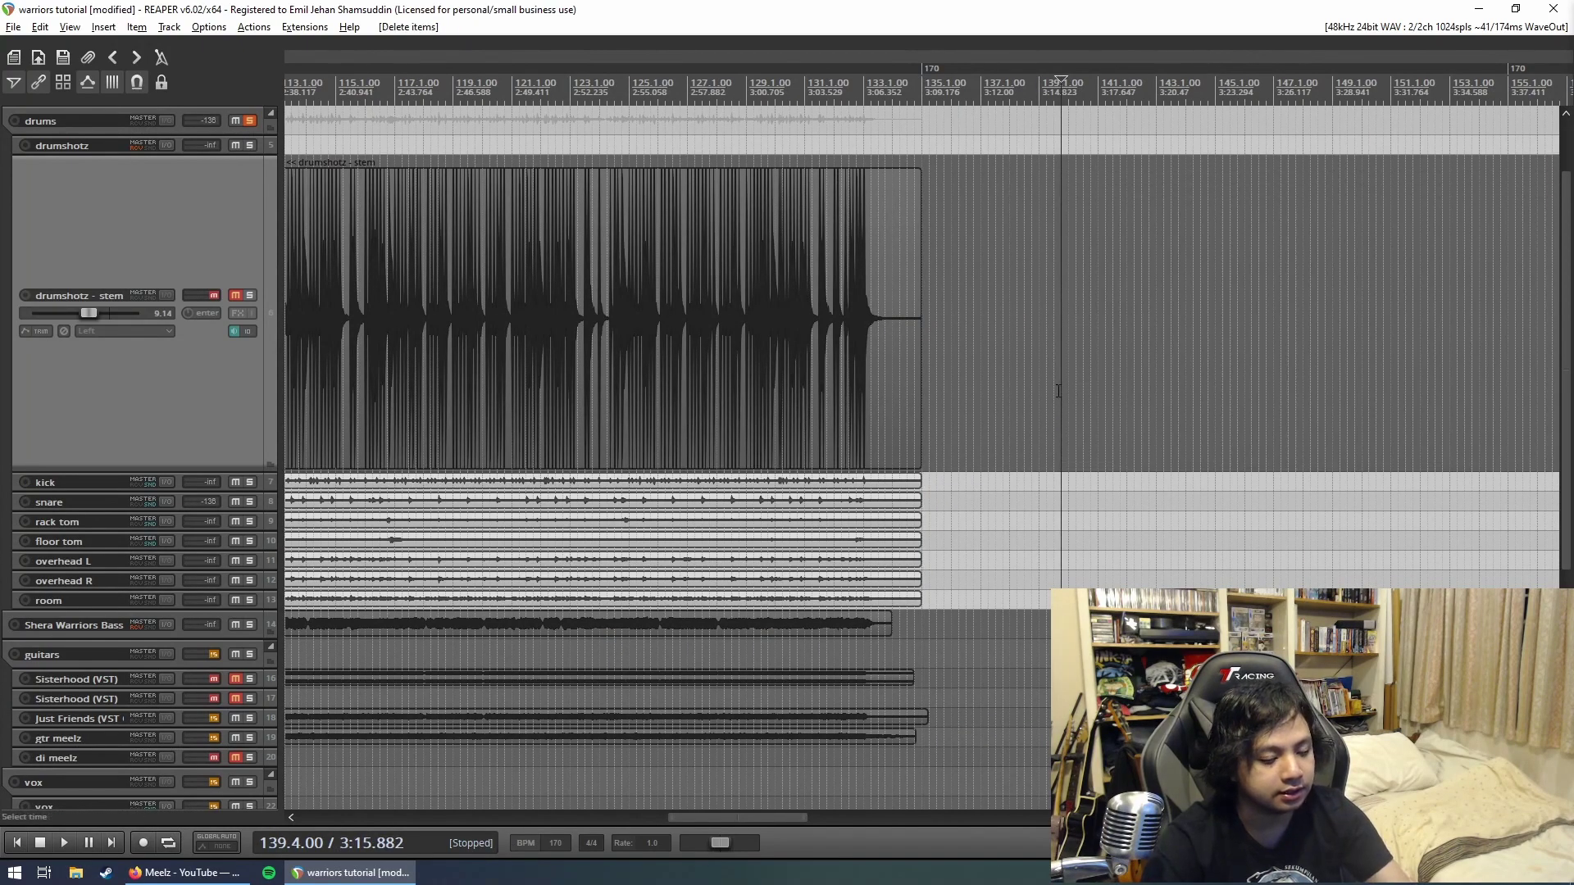
{"action": "scroll", "coordinate": [883, 599], "scroll_direction": "down", "scroll_amount": 3}
{"action": "scroll", "coordinate": [883, 599], "scroll_direction": "down", "scroll_amount": 3}
{"action": "left_click_drag", "start_coordinate": [681, 603], "coordinate": [251, 341]}
{"action": "scroll", "coordinate": [586, 391], "scroll_direction": "up", "scroll_amount": 3}
{"action": "scroll", "coordinate": [929, 756], "scroll_direction": "up", "scroll_amount": 2}
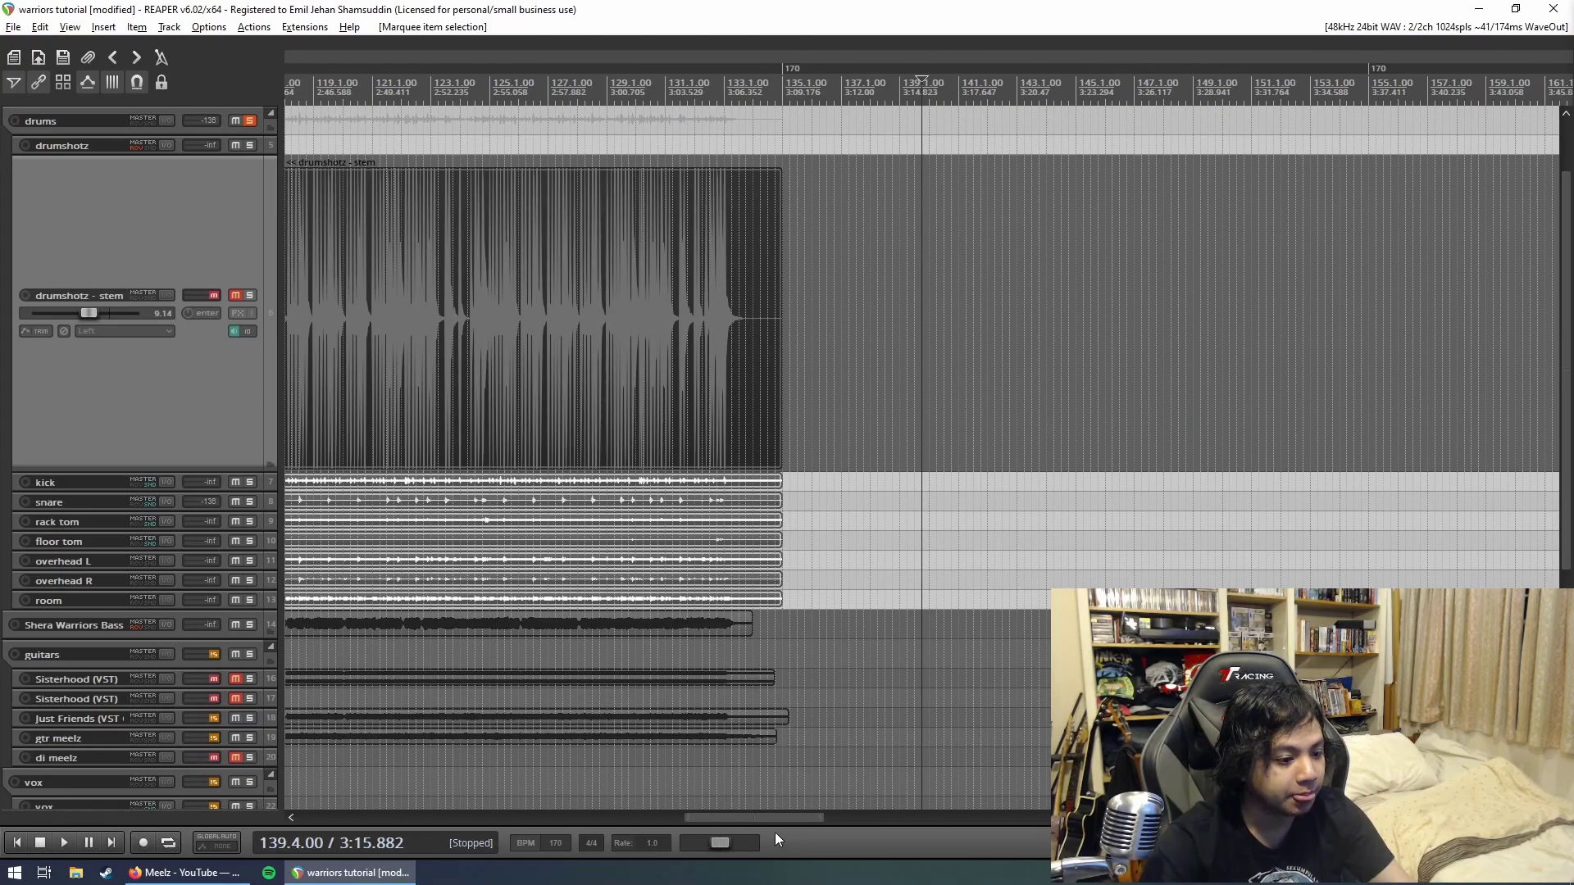
{"action": "left_click_drag", "start_coordinate": [768, 819], "coordinate": [413, 787]}
Step: Group the selected drum and stem items, check they move together, and undo a stray split
{"action": "right_click", "coordinate": [430, 359]}
{"action": "mouse_move", "coordinate": [620, 292]}
{"action": "left_click", "coordinate": [884, 296]}
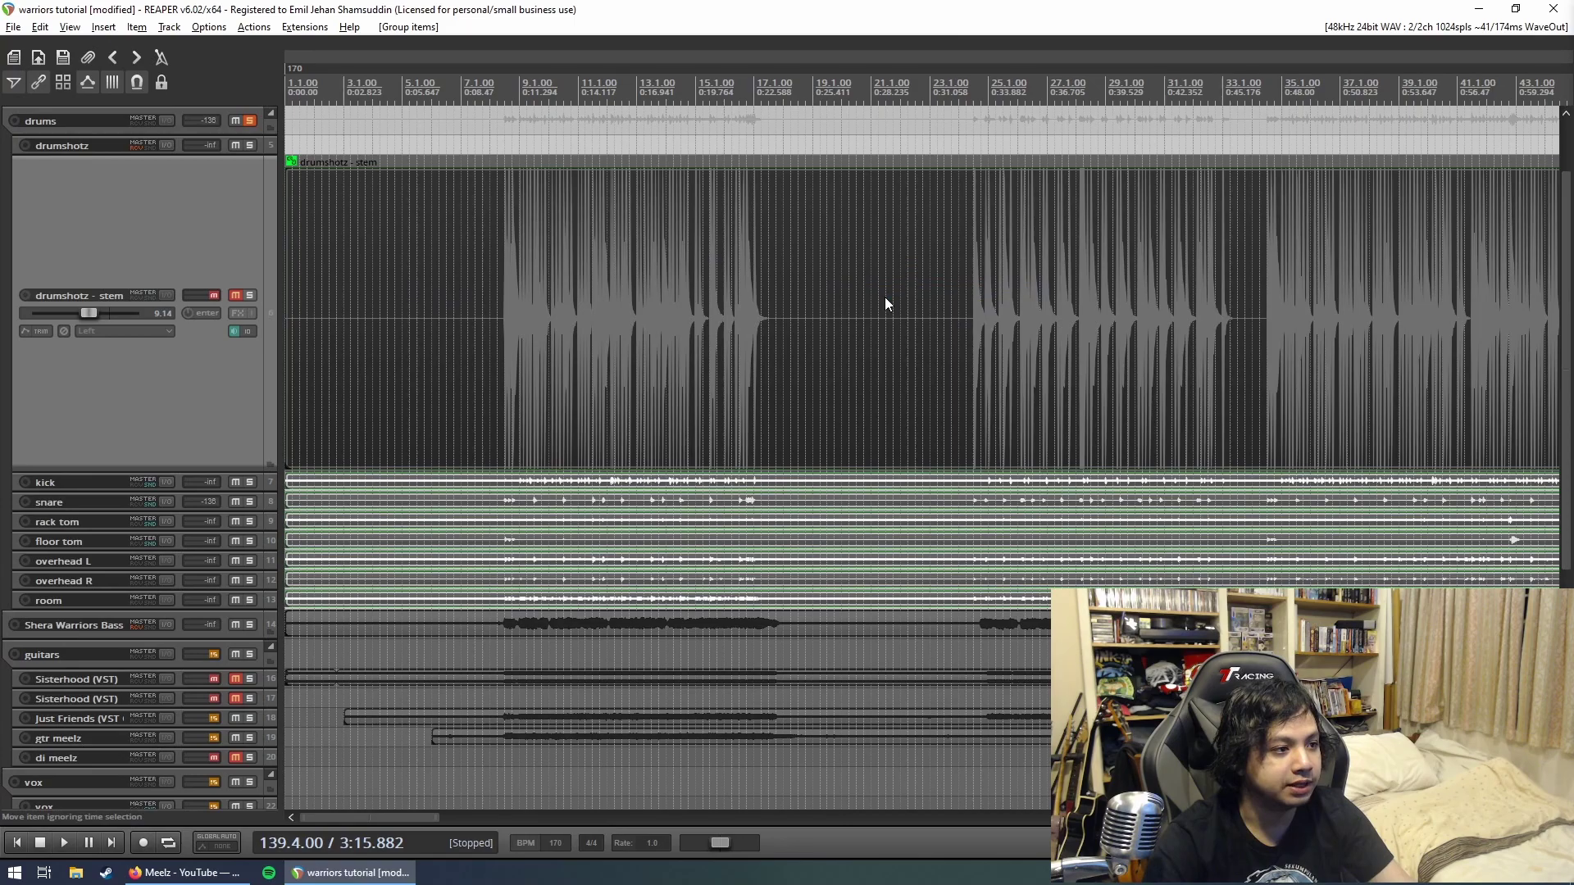
{"action": "left_click", "coordinate": [503, 166]}
{"action": "scroll", "coordinate": [504, 166], "scroll_direction": "up", "scroll_amount": 5}
{"action": "mouse_move", "coordinate": [659, 373]}
{"action": "left_mouse_down"}
{"action": "mouse_move", "coordinate": [767, 375]}
{"action": "mouse_move", "coordinate": [487, 385]}
{"action": "left_mouse_up"}
{"action": "left_click", "coordinate": [656, 373]}
{"action": "key", "text": "s"}
{"action": "left_click", "coordinate": [551, 391]}
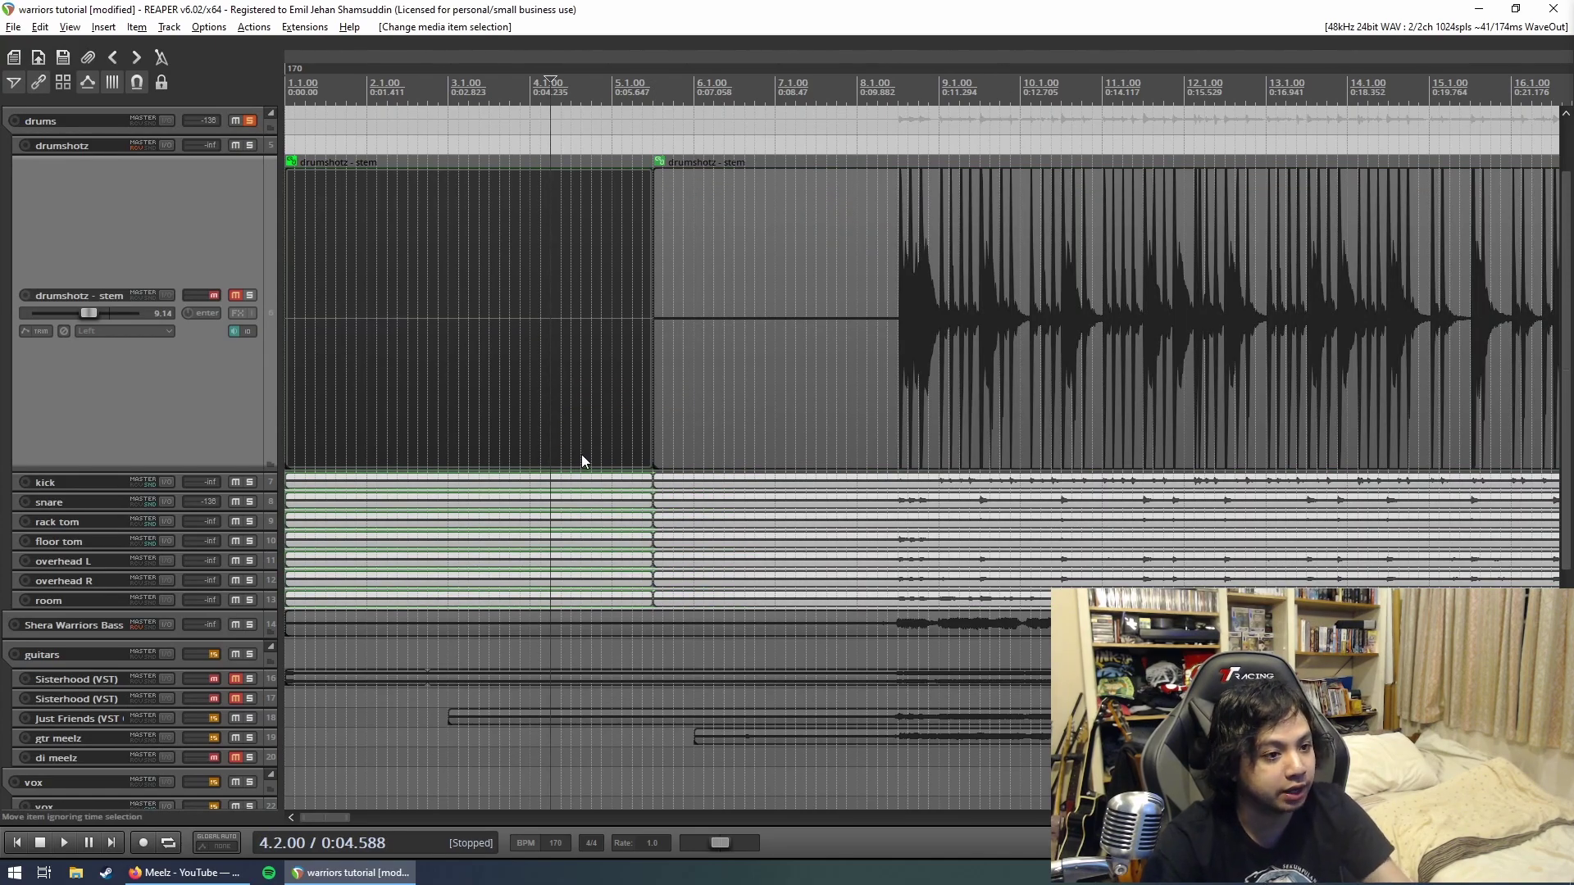
{"action": "key", "text": "ctrl+z"}
{"action": "key", "text": "ctrl+z"}
{"action": "scroll", "coordinate": [860, 439], "scroll_direction": "down", "scroll_amount": 3}
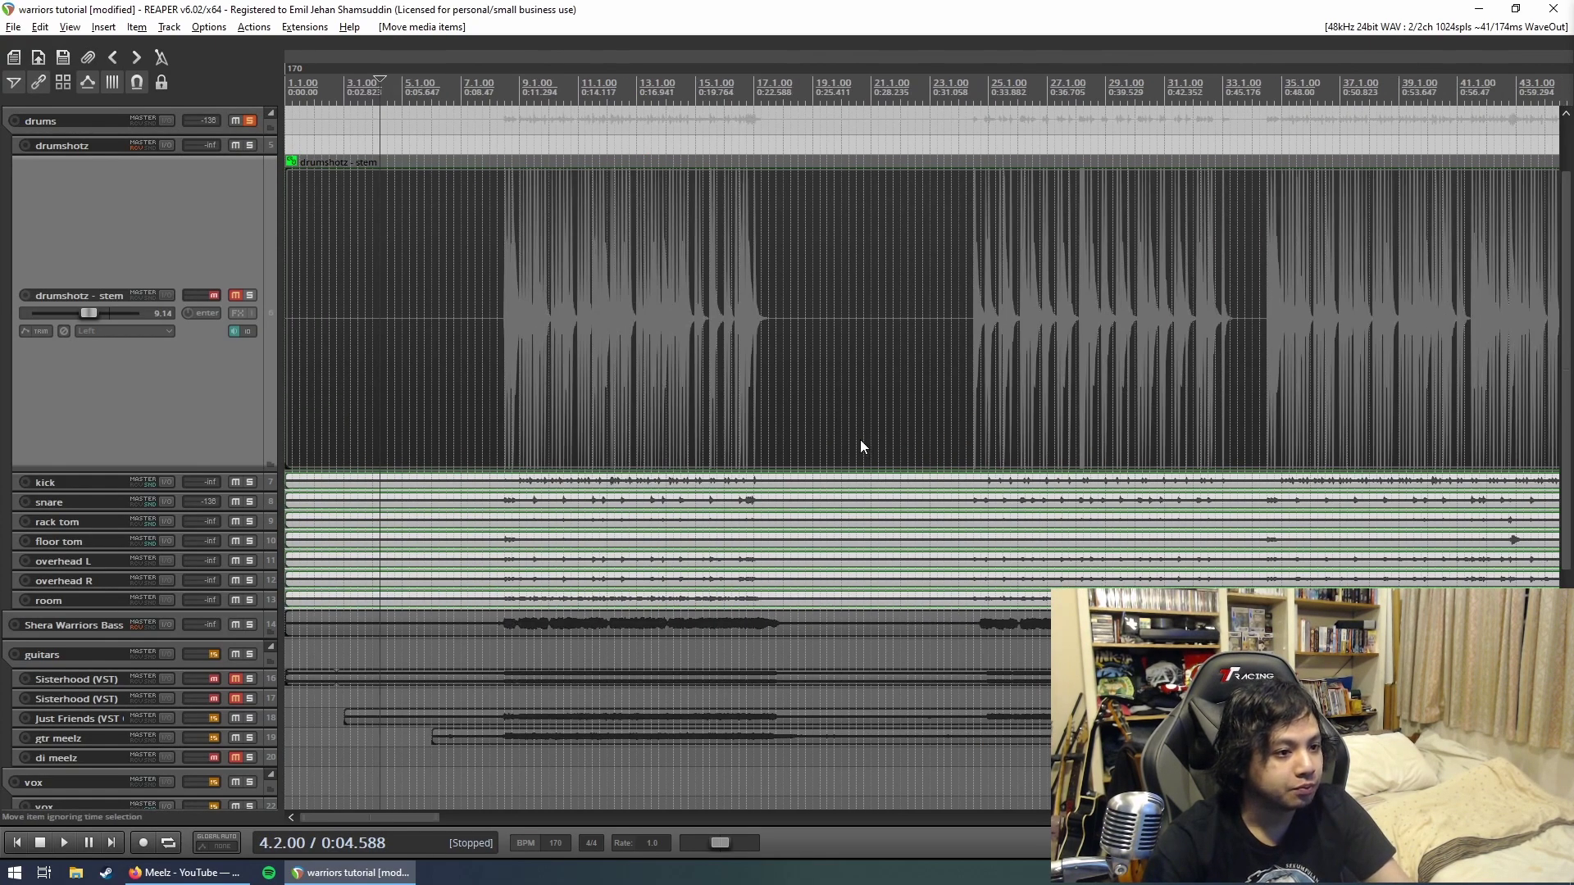
{"action": "scroll", "coordinate": [860, 438], "scroll_direction": "up", "scroll_amount": 3}
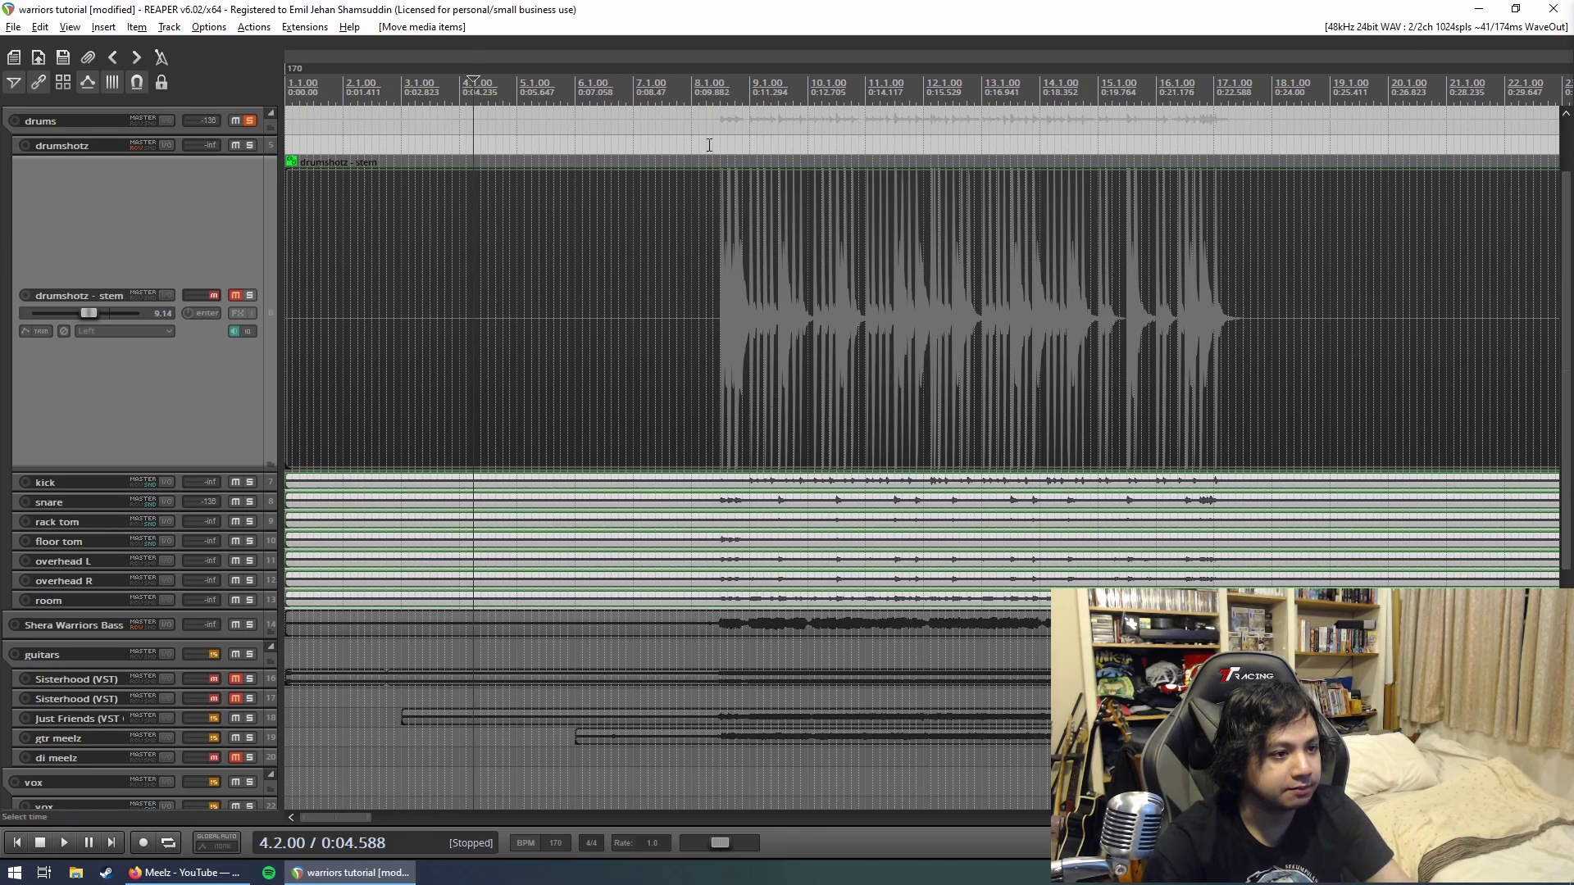
Step: Select the drumshotz stem at bar 8 and show its transient guides
{"action": "left_click", "coordinate": [725, 172]}
{"action": "scroll", "coordinate": [944, 348], "scroll_direction": "up", "scroll_amount": 4}
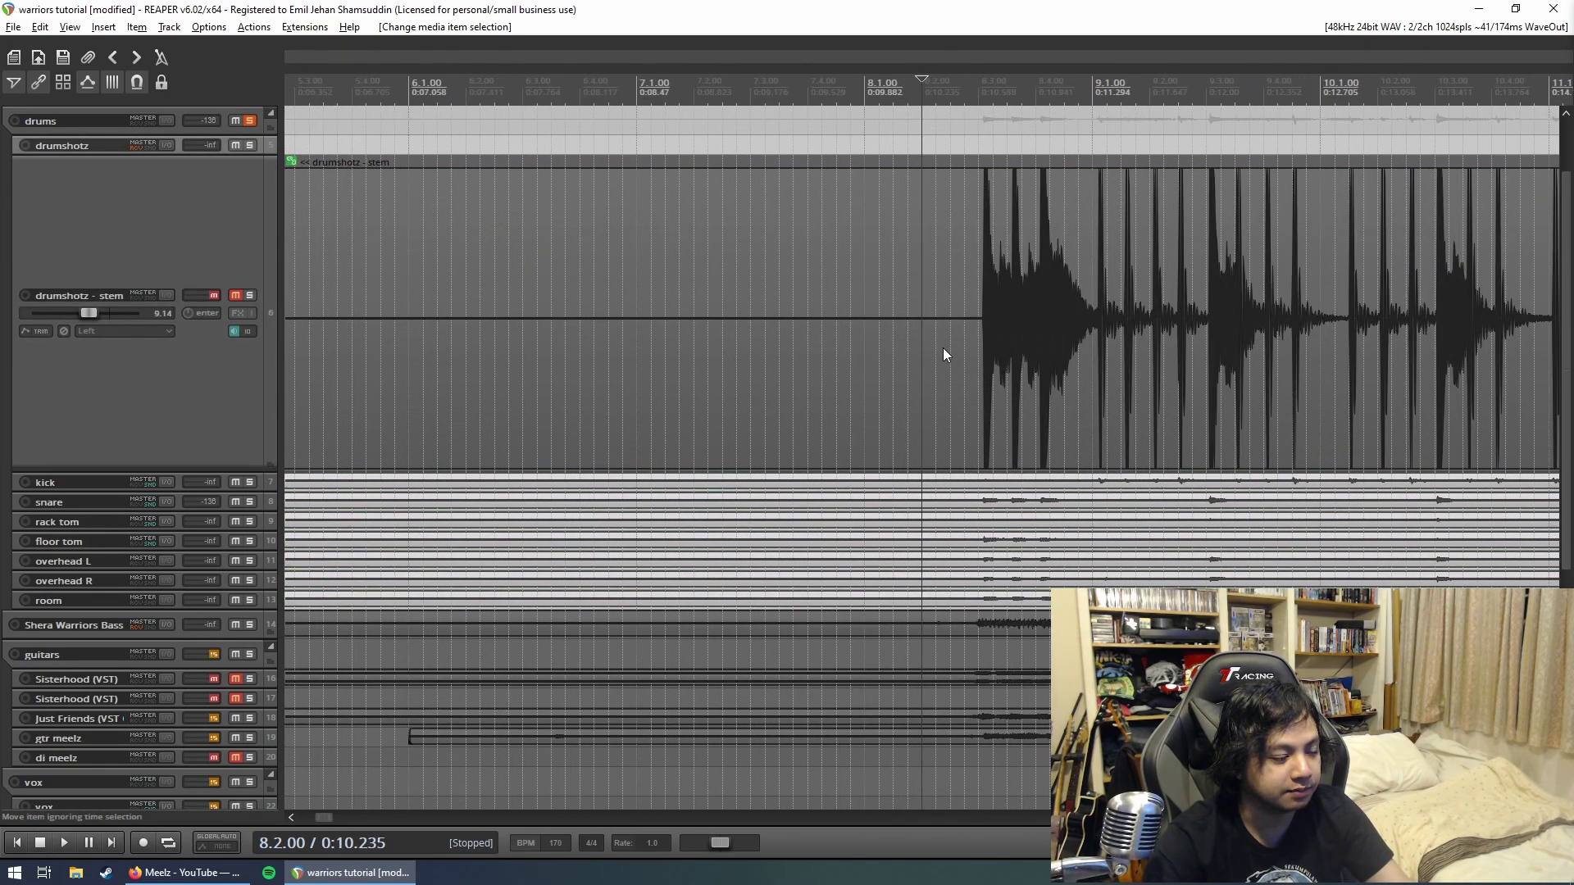
{"action": "scroll", "coordinate": [1174, 390], "scroll_direction": "up", "scroll_amount": 1}
{"action": "scroll", "coordinate": [1170, 388], "scroll_direction": "up", "scroll_amount": 1}
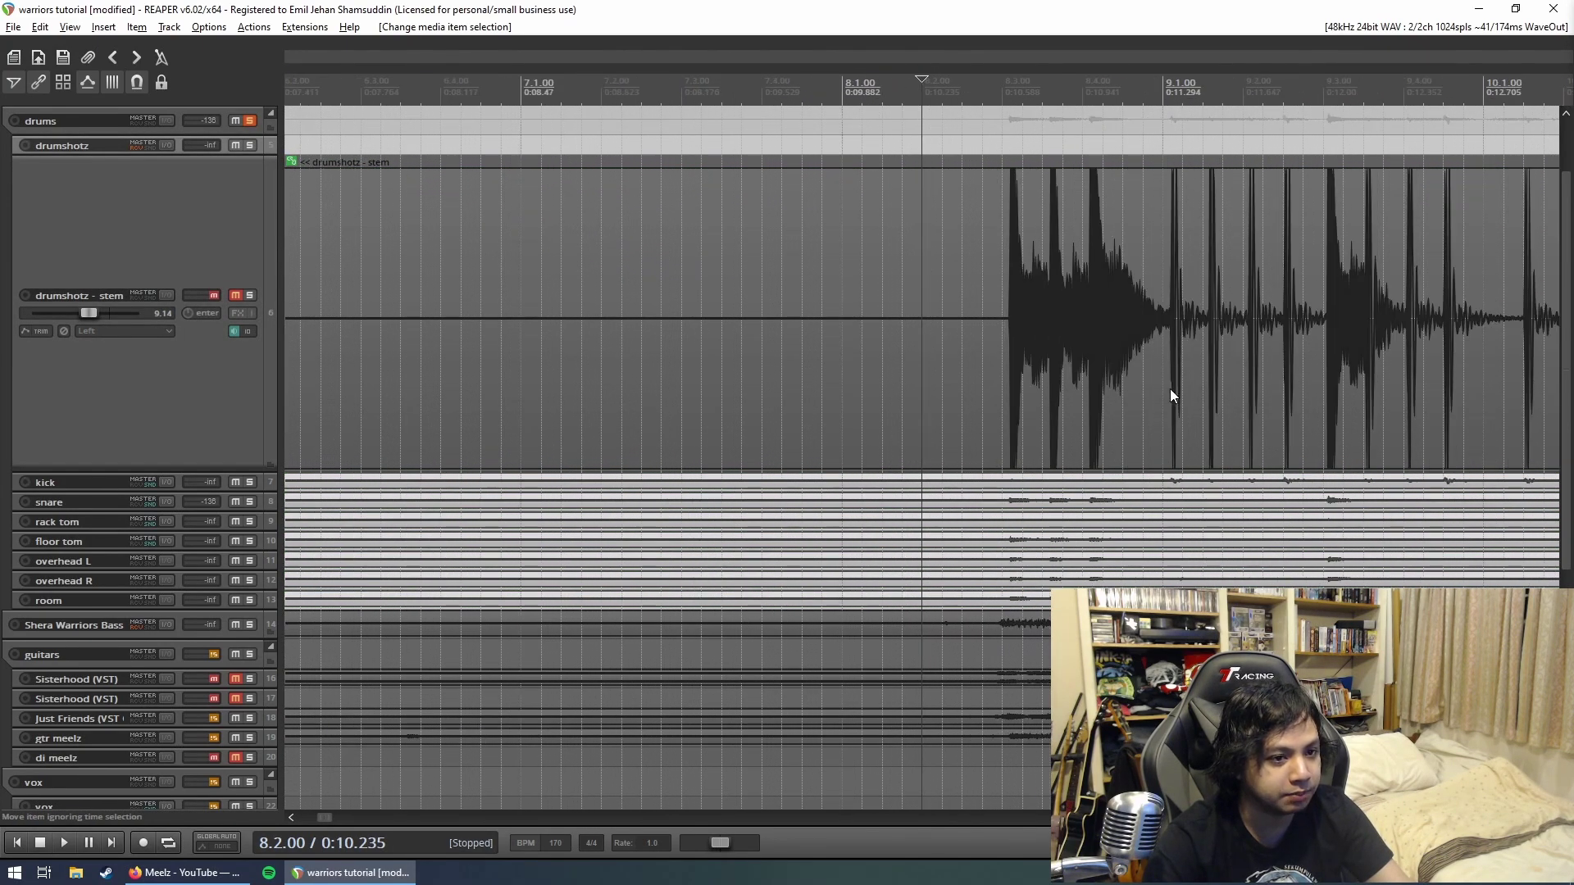
{"action": "left_click", "coordinate": [946, 372]}
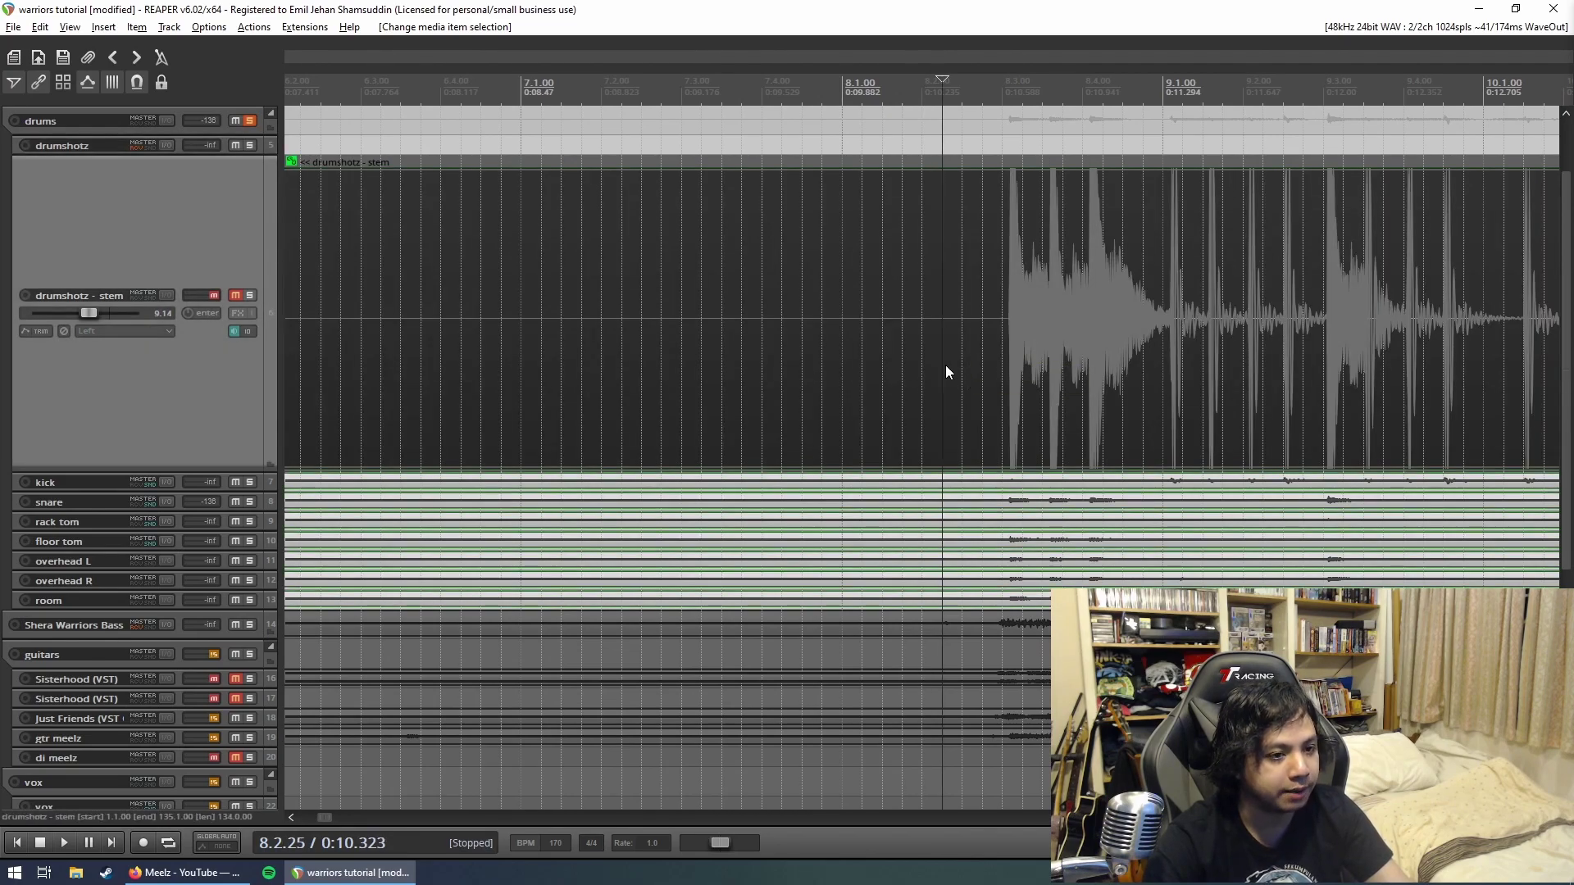
{"action": "key", "text": "d"}
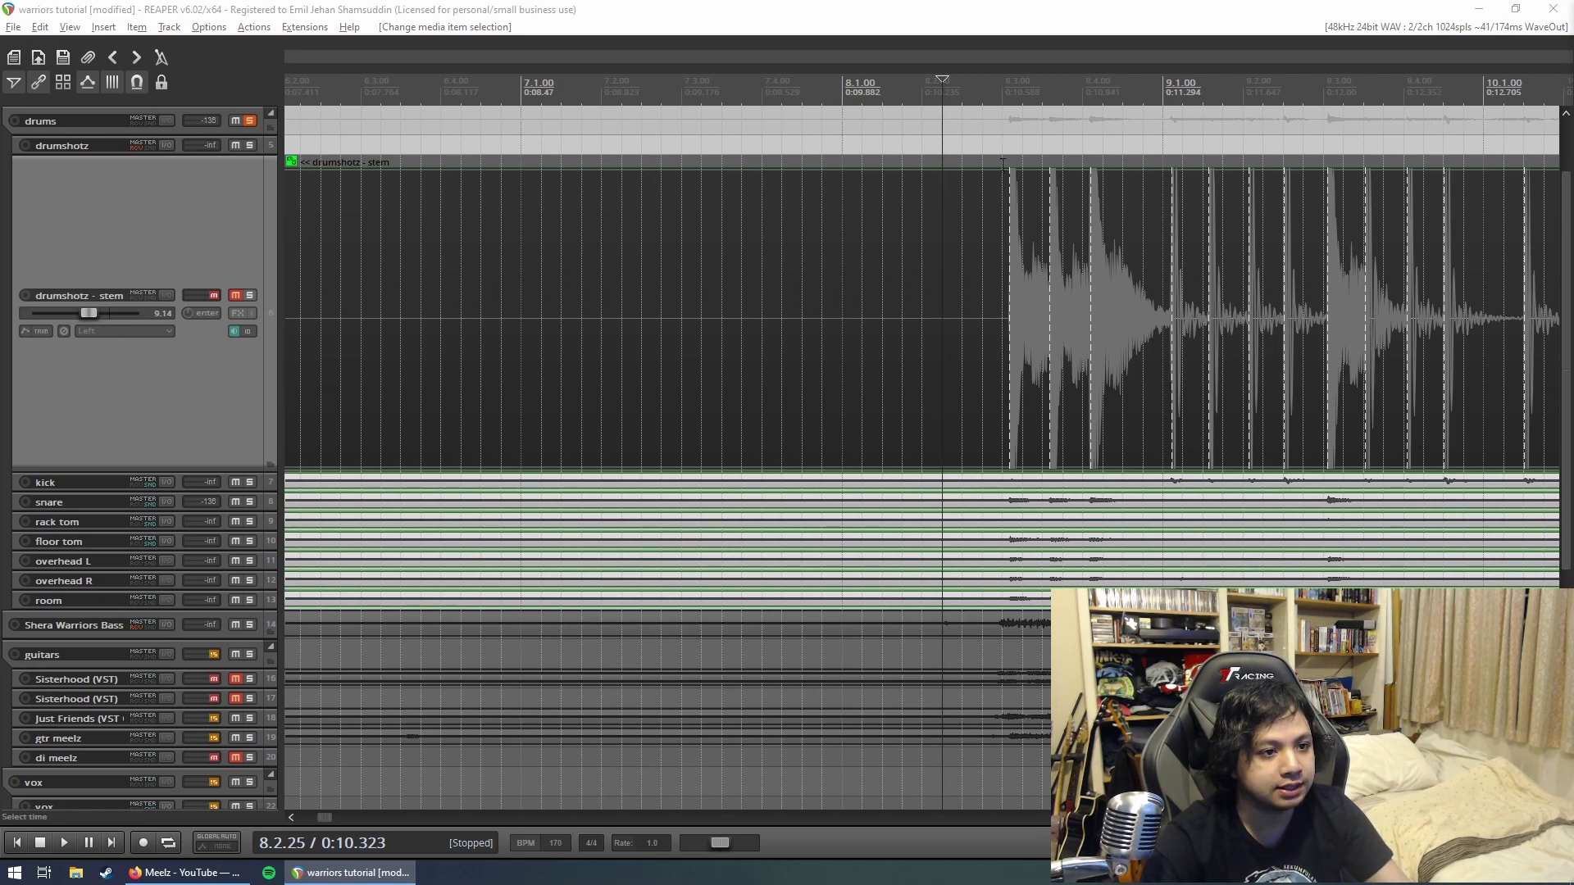
Step: Step the edit position across the stem's first hits (8.3.00, 8.3.50) and back to 8.3.00
{"action": "left_click", "coordinate": [1007, 242]}
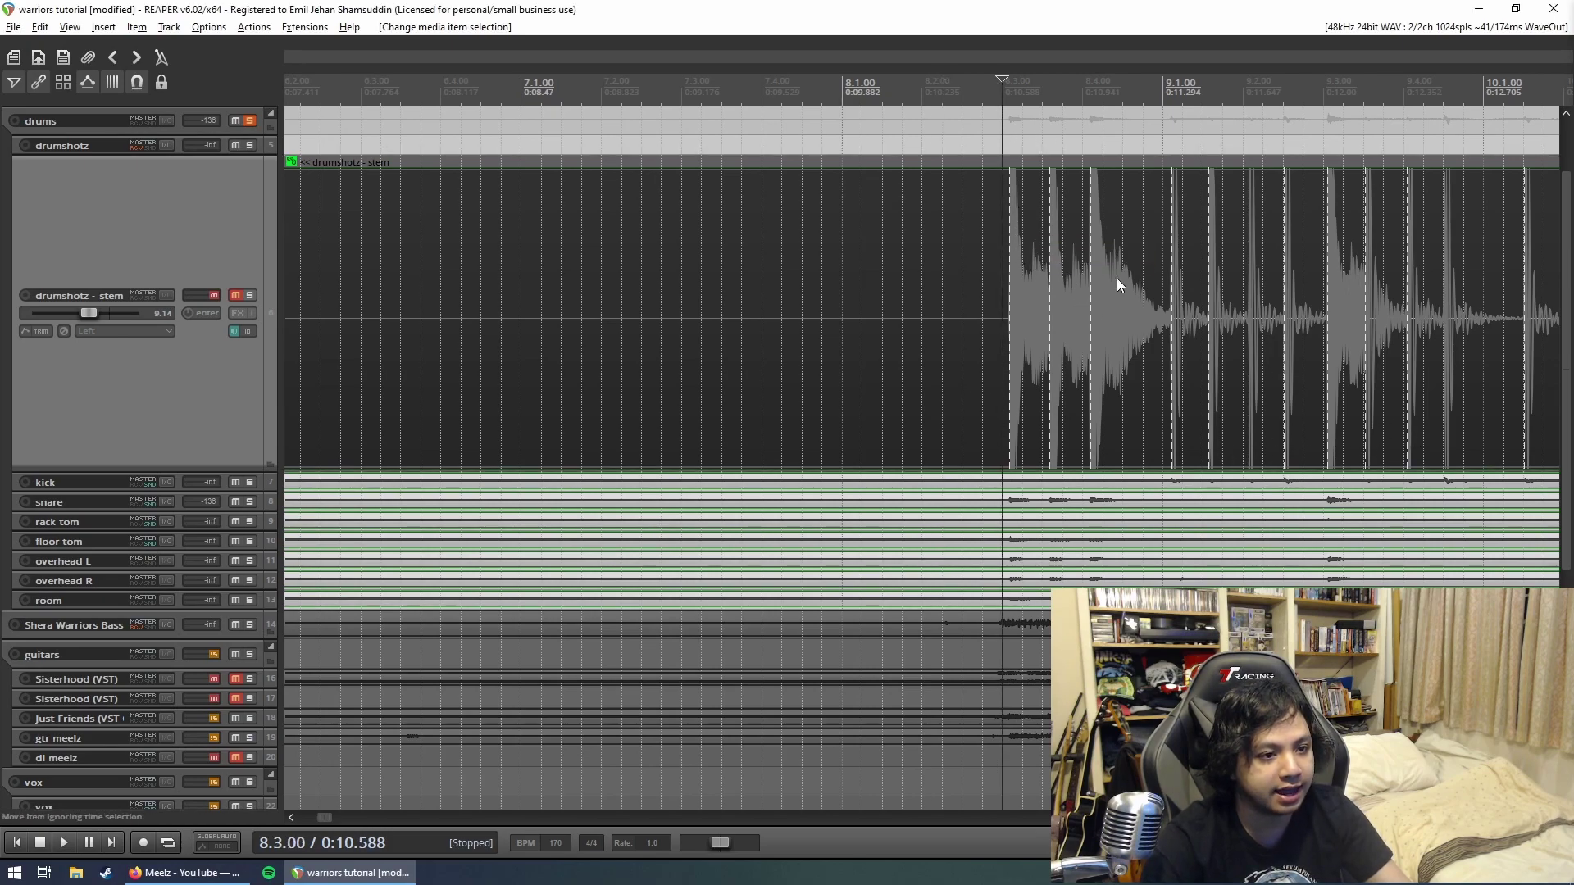
{"action": "scroll", "coordinate": [1114, 280], "scroll_direction": "up", "scroll_amount": 2}
{"action": "scroll", "coordinate": [1101, 305], "scroll_direction": "up", "scroll_amount": 1}
{"action": "scroll", "coordinate": [1098, 304], "scroll_direction": "up", "scroll_amount": 1}
{"action": "scroll", "coordinate": [1093, 306], "scroll_direction": "up", "scroll_amount": 1}
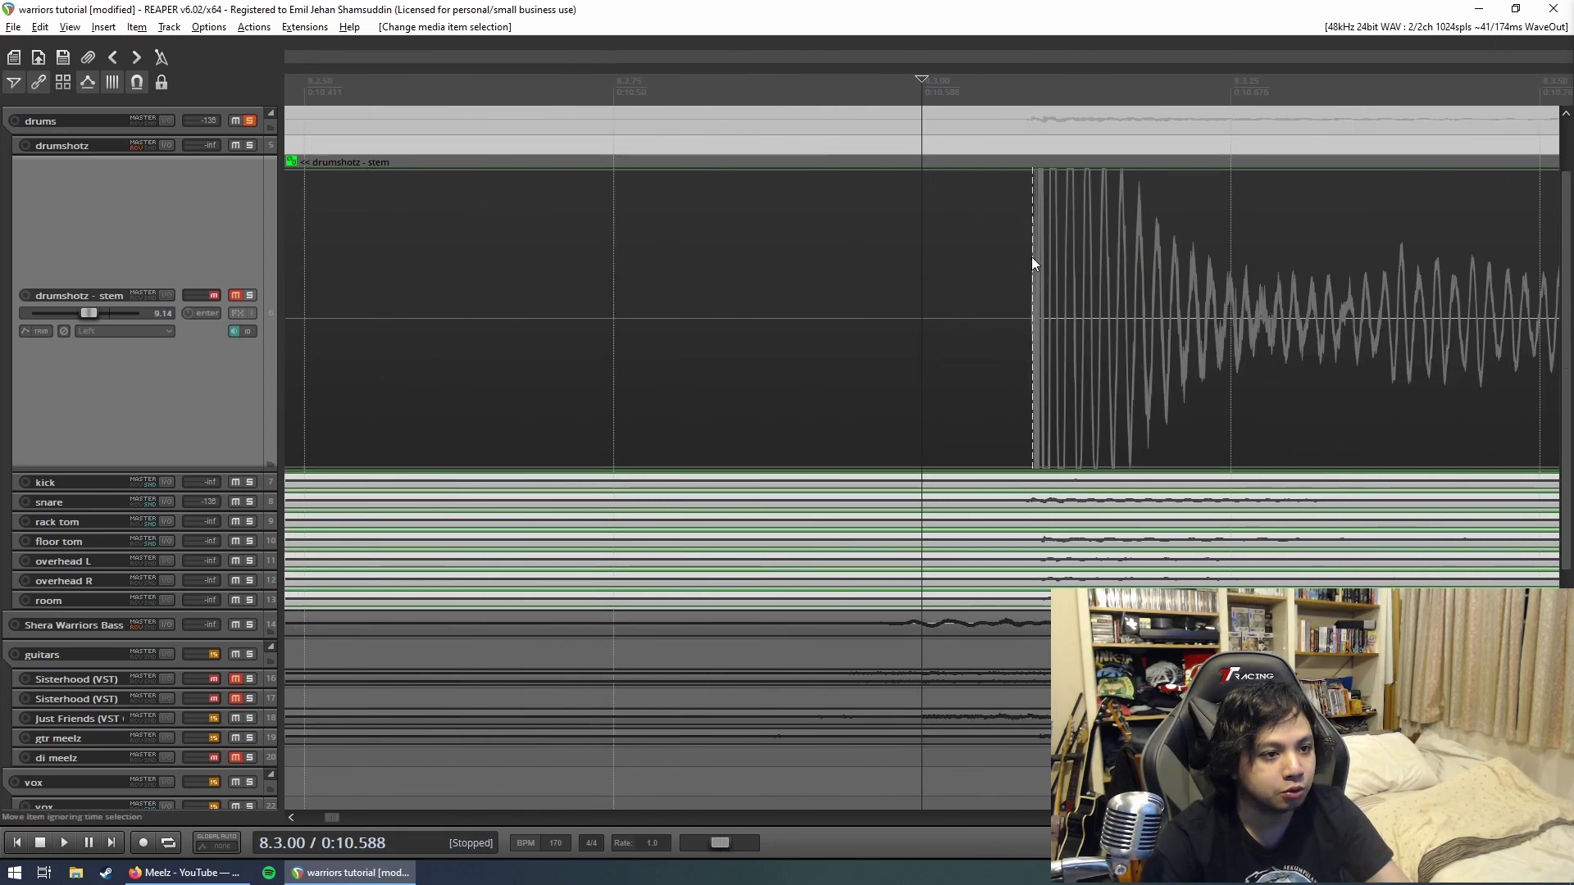
{"action": "scroll", "coordinate": [1031, 257], "scroll_direction": "down", "scroll_amount": 2}
{"action": "scroll", "coordinate": [1032, 259], "scroll_direction": "down", "scroll_amount": 1}
{"action": "scroll", "coordinate": [1030, 259], "scroll_direction": "down", "scroll_amount": 1}
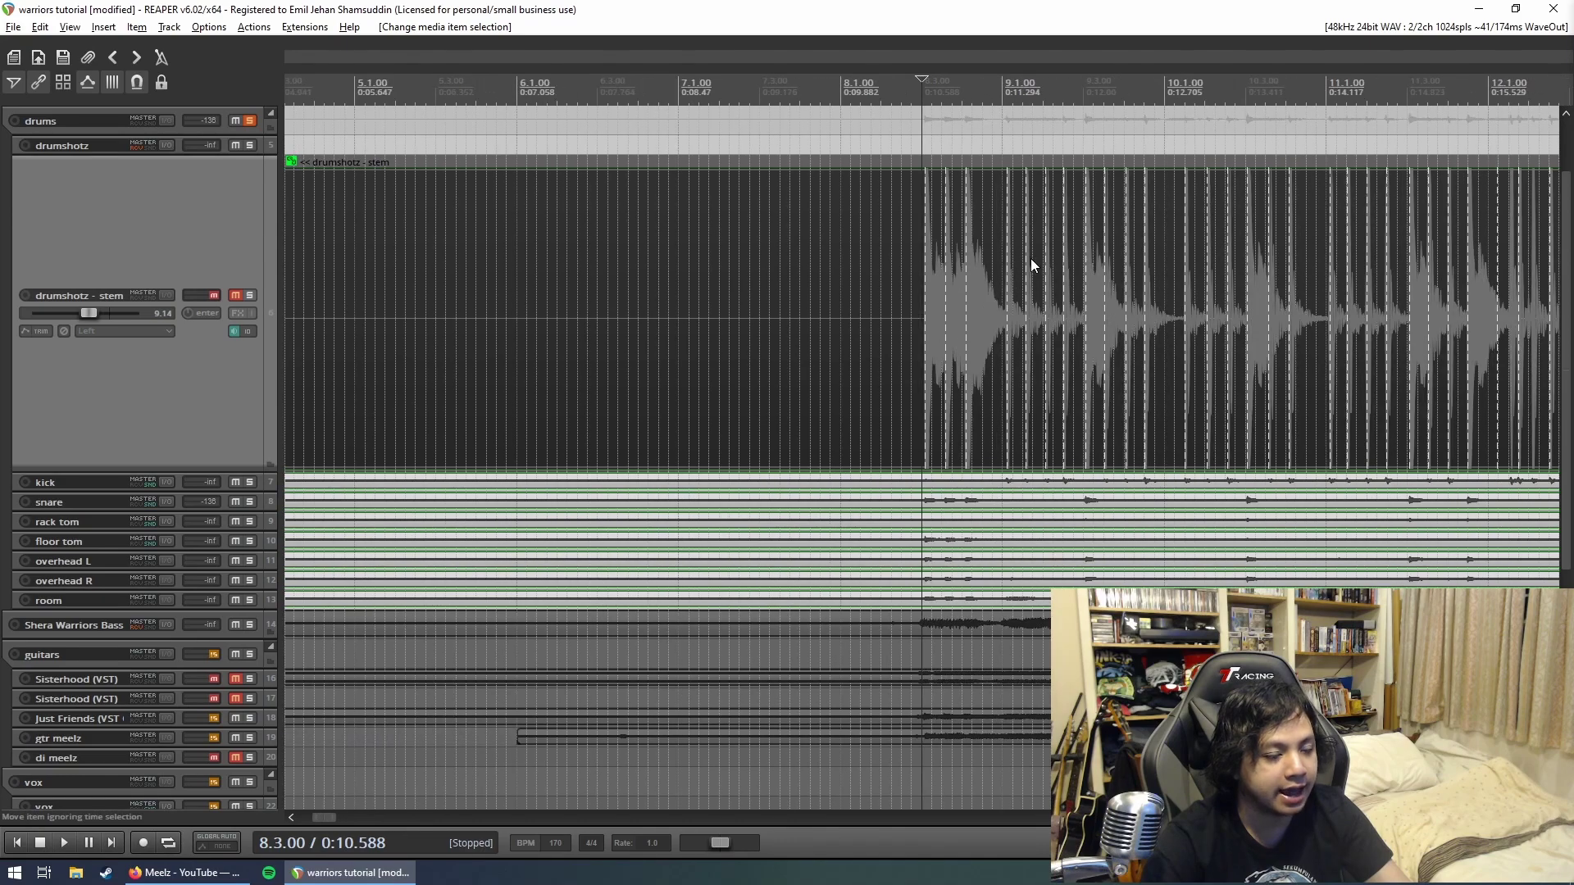
{"action": "scroll", "coordinate": [1031, 259], "scroll_direction": "down", "scroll_amount": 1}
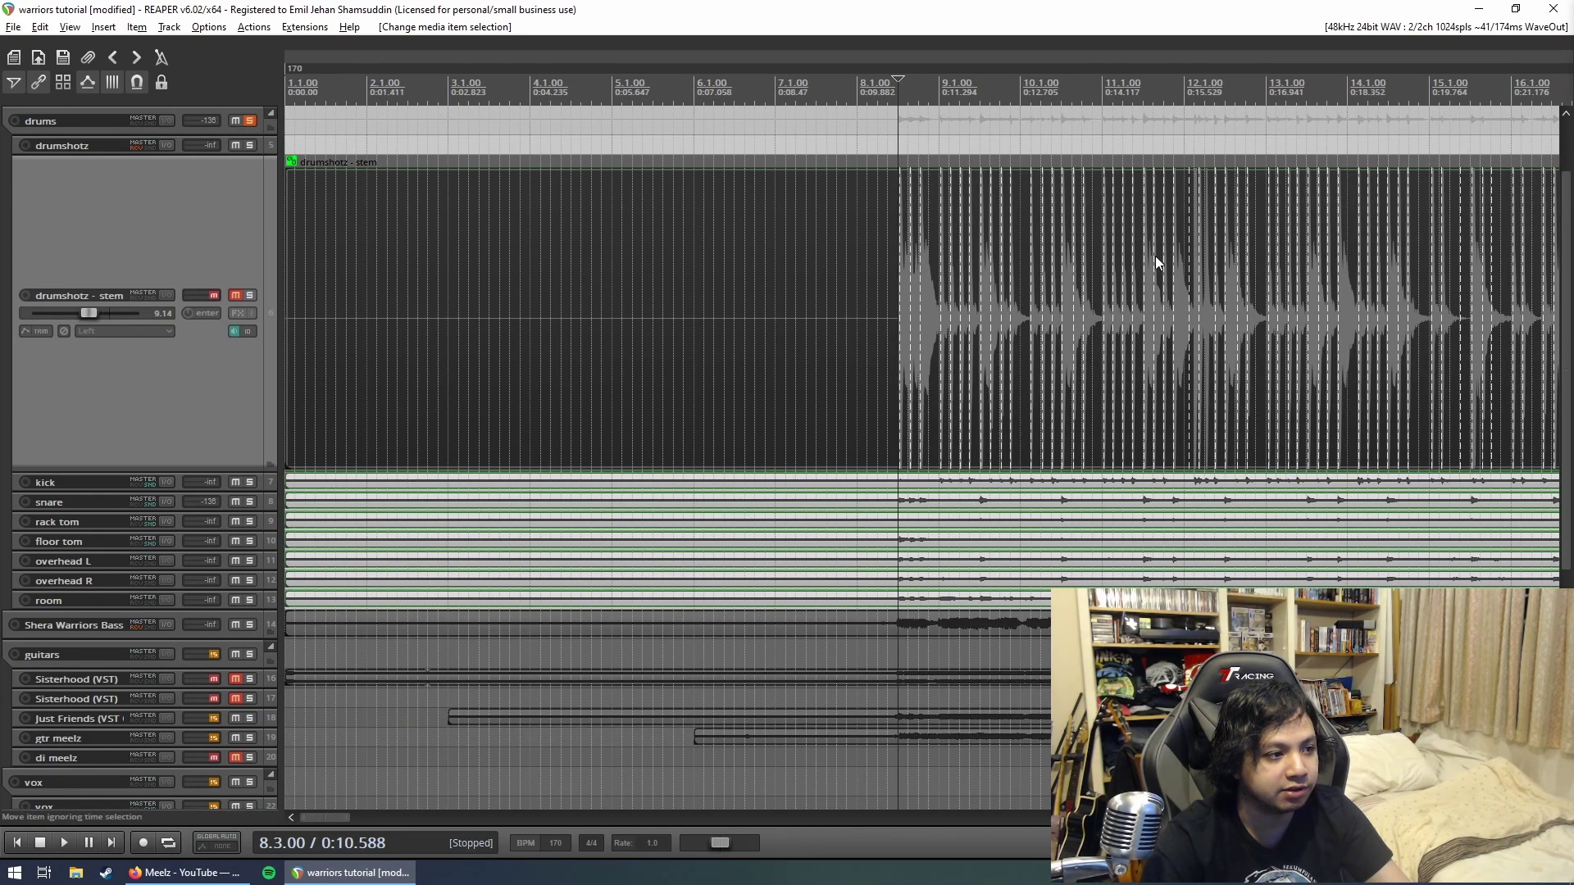
{"action": "left_click", "coordinate": [904, 218]}
{"action": "scroll", "coordinate": [904, 218], "scroll_direction": "up", "scroll_amount": 5}
{"action": "left_click_drag", "start_coordinate": [811, 296], "coordinate": [1490, 298]}
{"action": "scroll", "coordinate": [1480, 296], "scroll_direction": "down", "scroll_amount": 1}
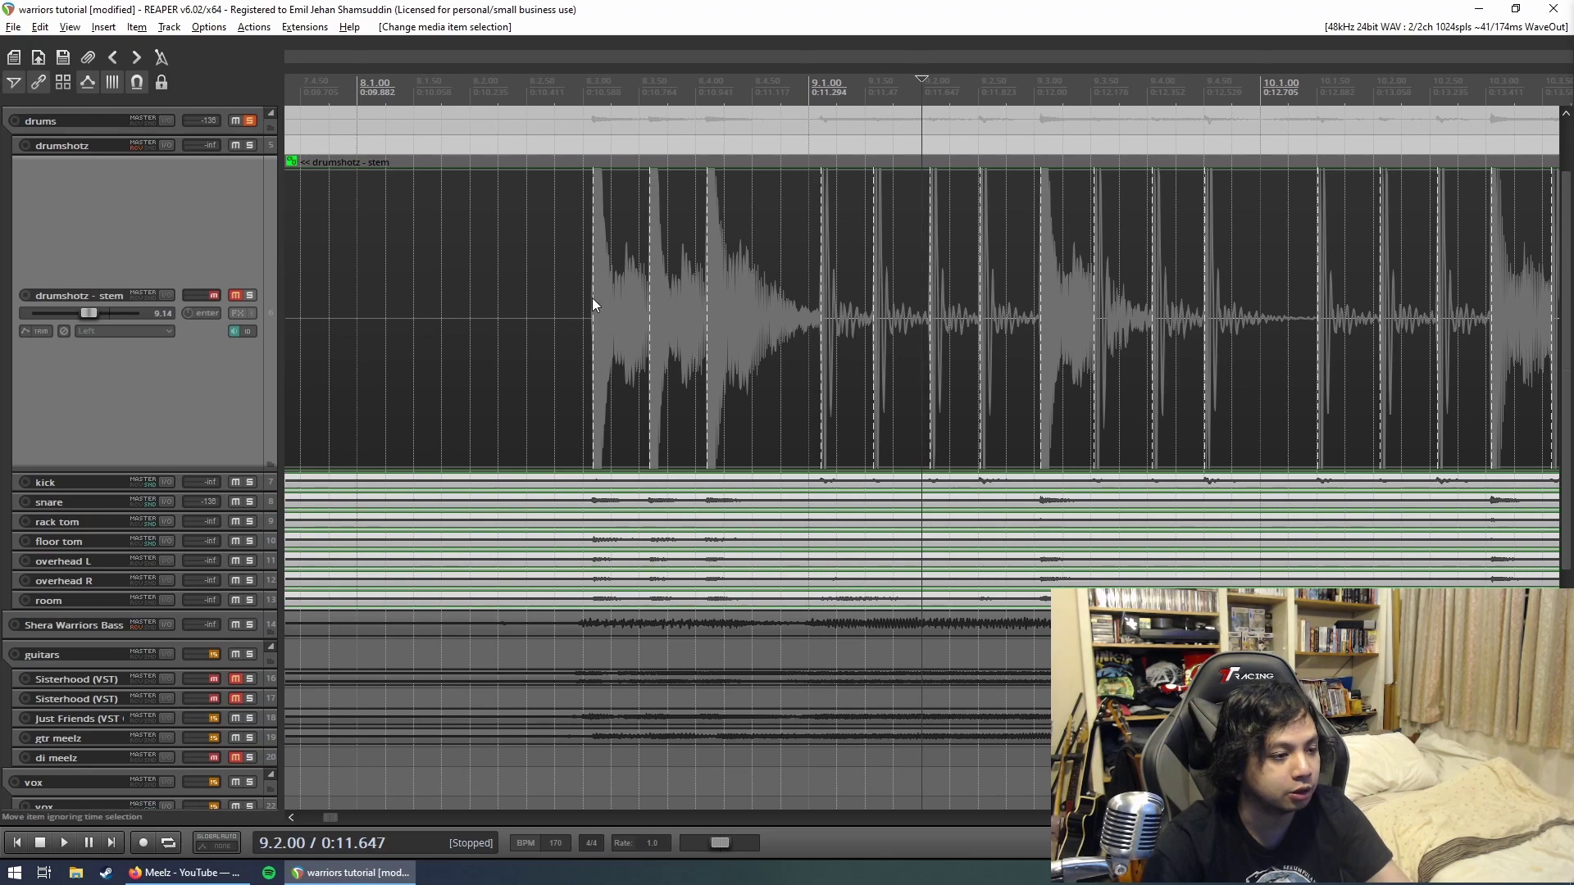
{"action": "left_click_drag", "start_coordinate": [592, 297], "coordinate": [1042, 310]}
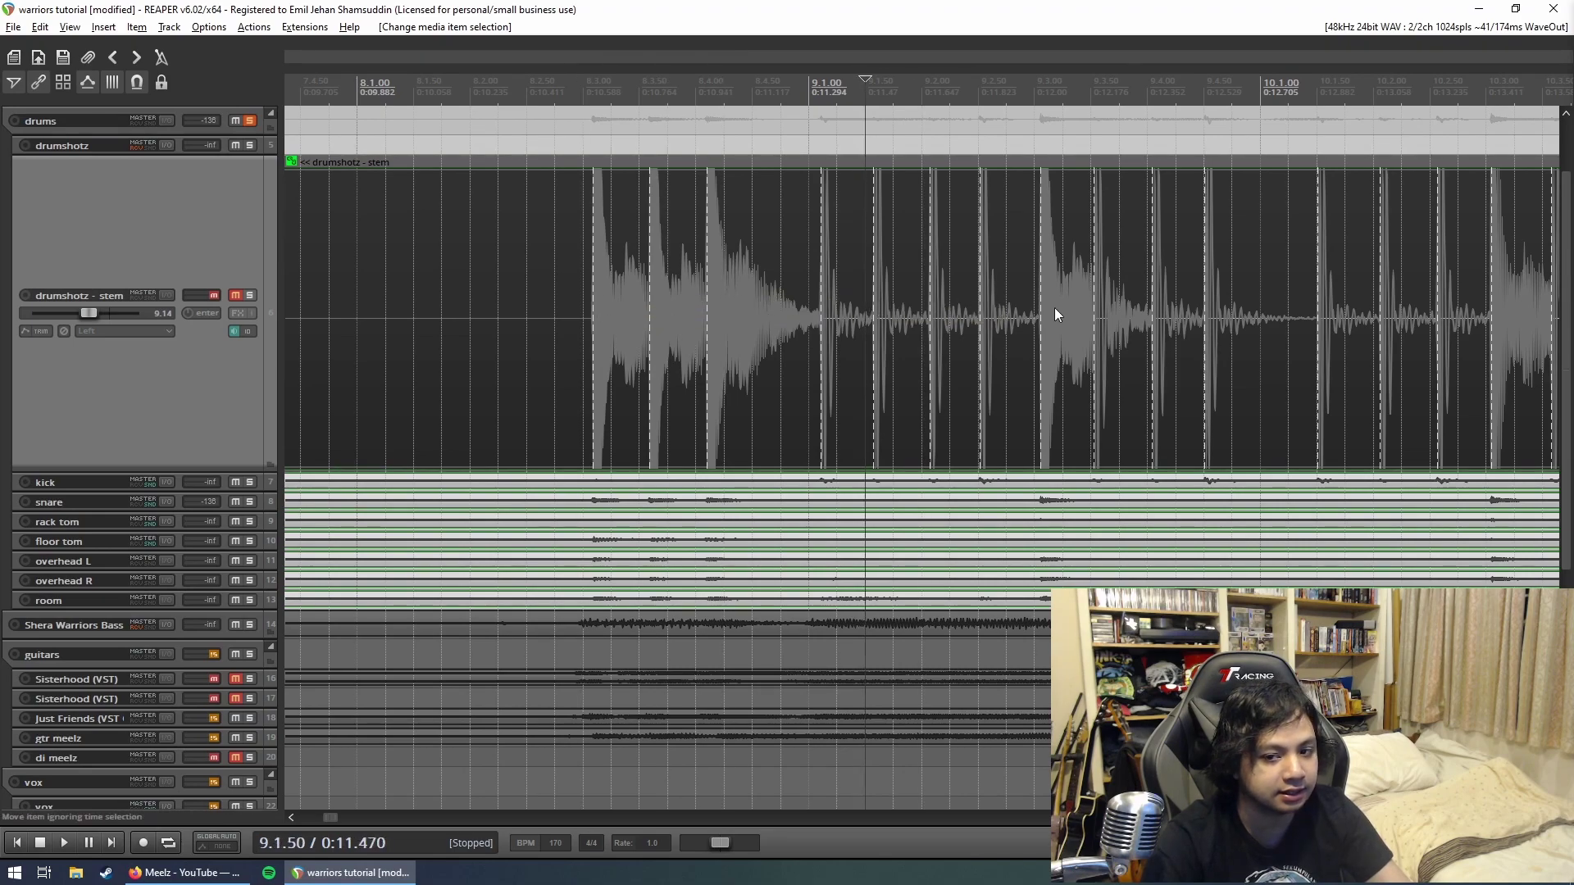
{"action": "left_click", "coordinate": [587, 179]}
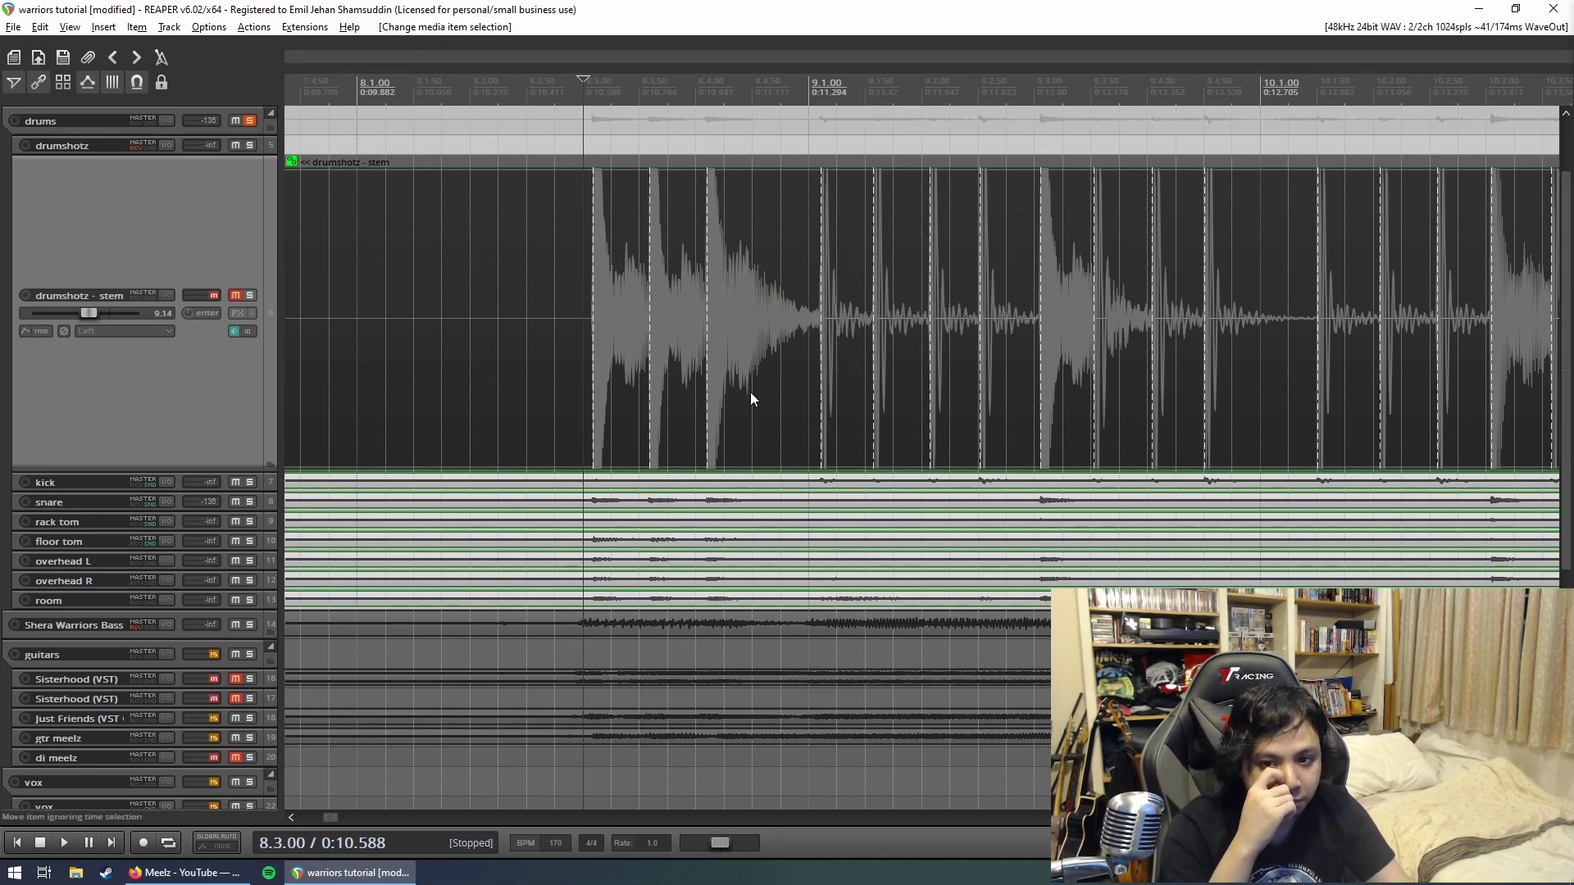
Step: In Dynamic split, choose 'Add stretch markers to selected items and grouped items' and add markers
{"action": "key", "text": "d"}
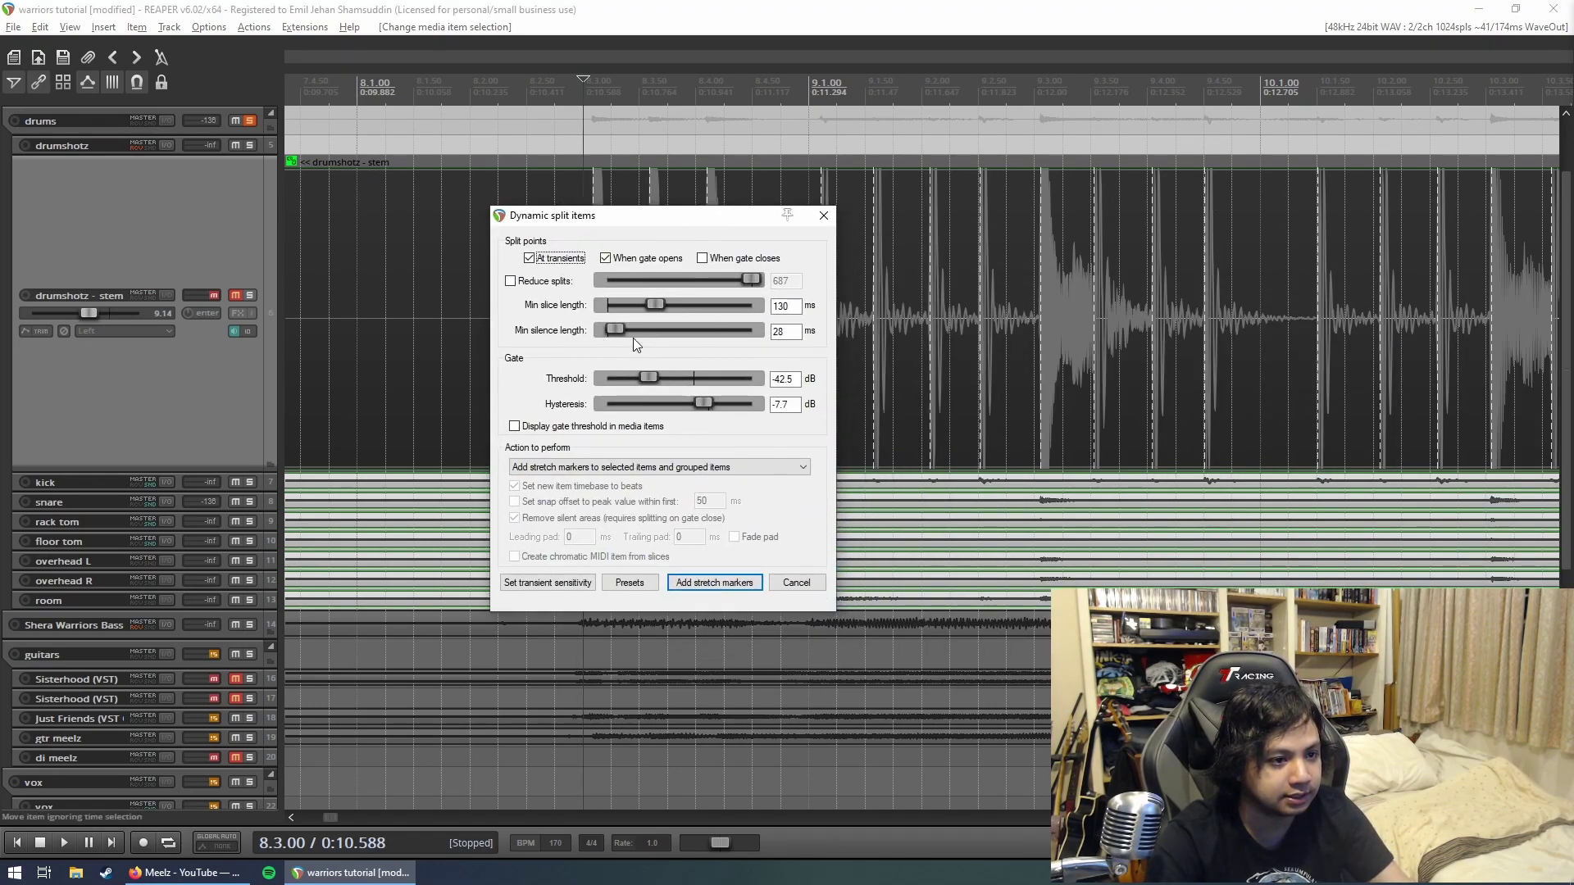
{"action": "left_click_drag", "start_coordinate": [606, 216], "coordinate": [404, 218]}
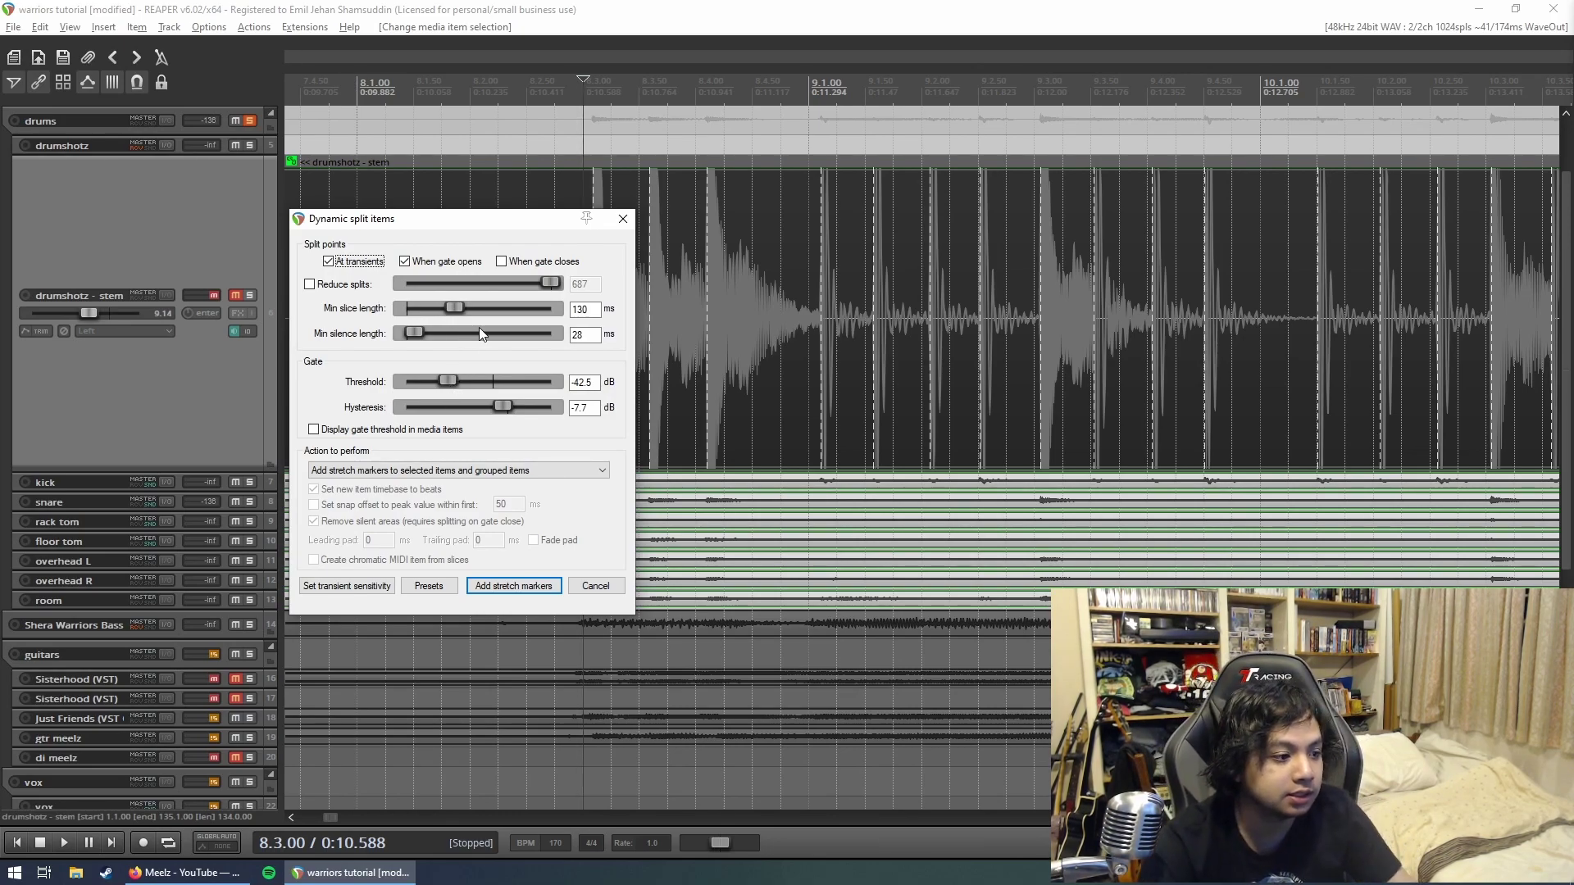
{"action": "left_click_drag", "start_coordinate": [488, 221], "coordinate": [369, 216]}
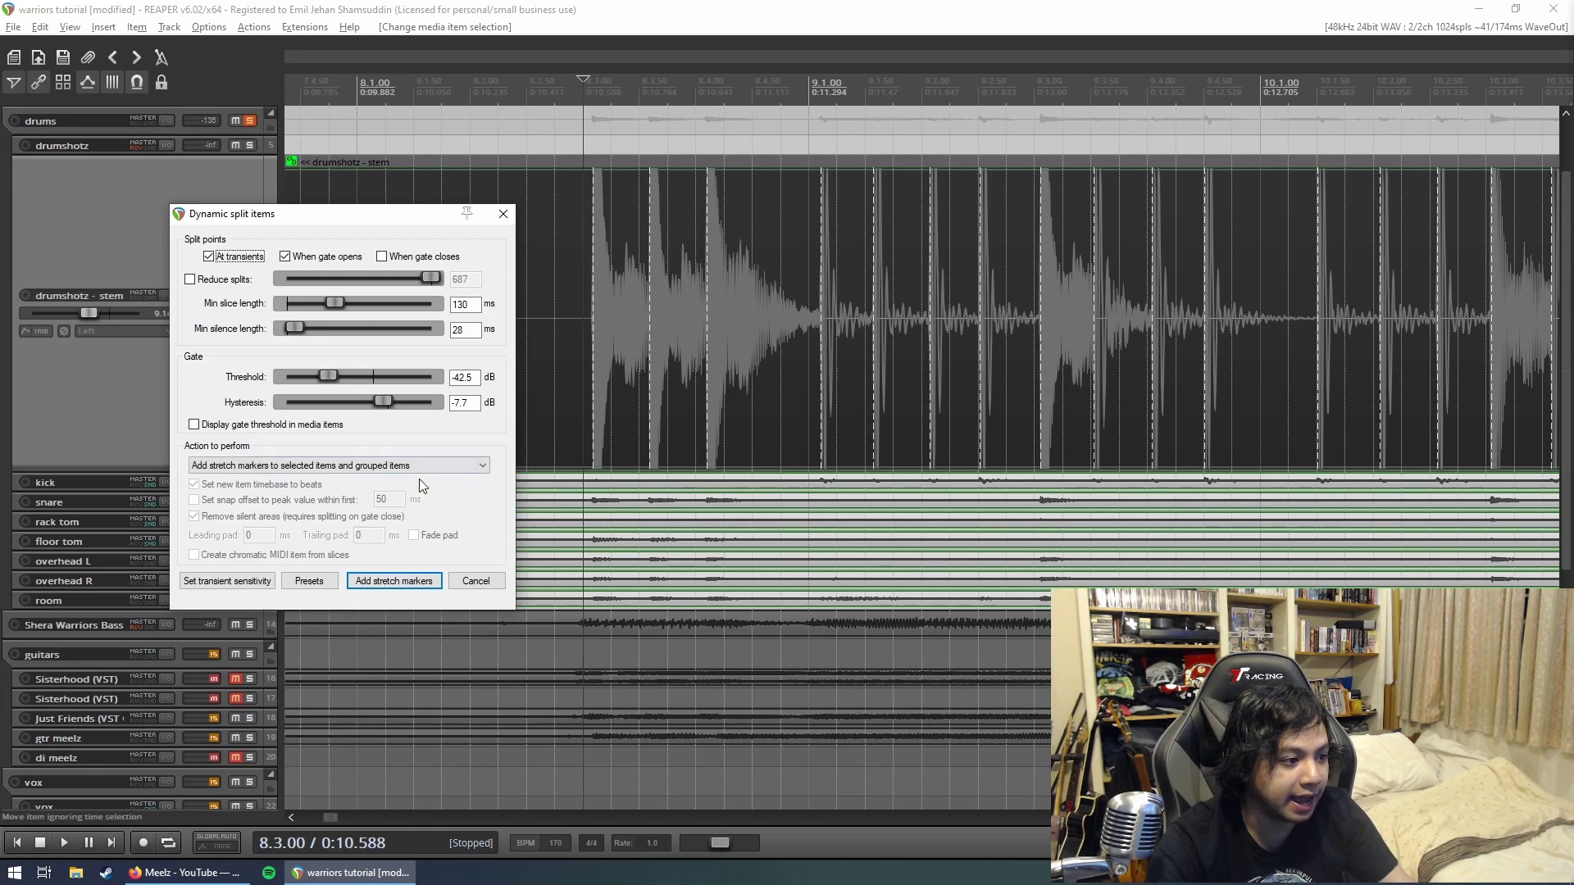
{"action": "left_click", "coordinate": [415, 472]}
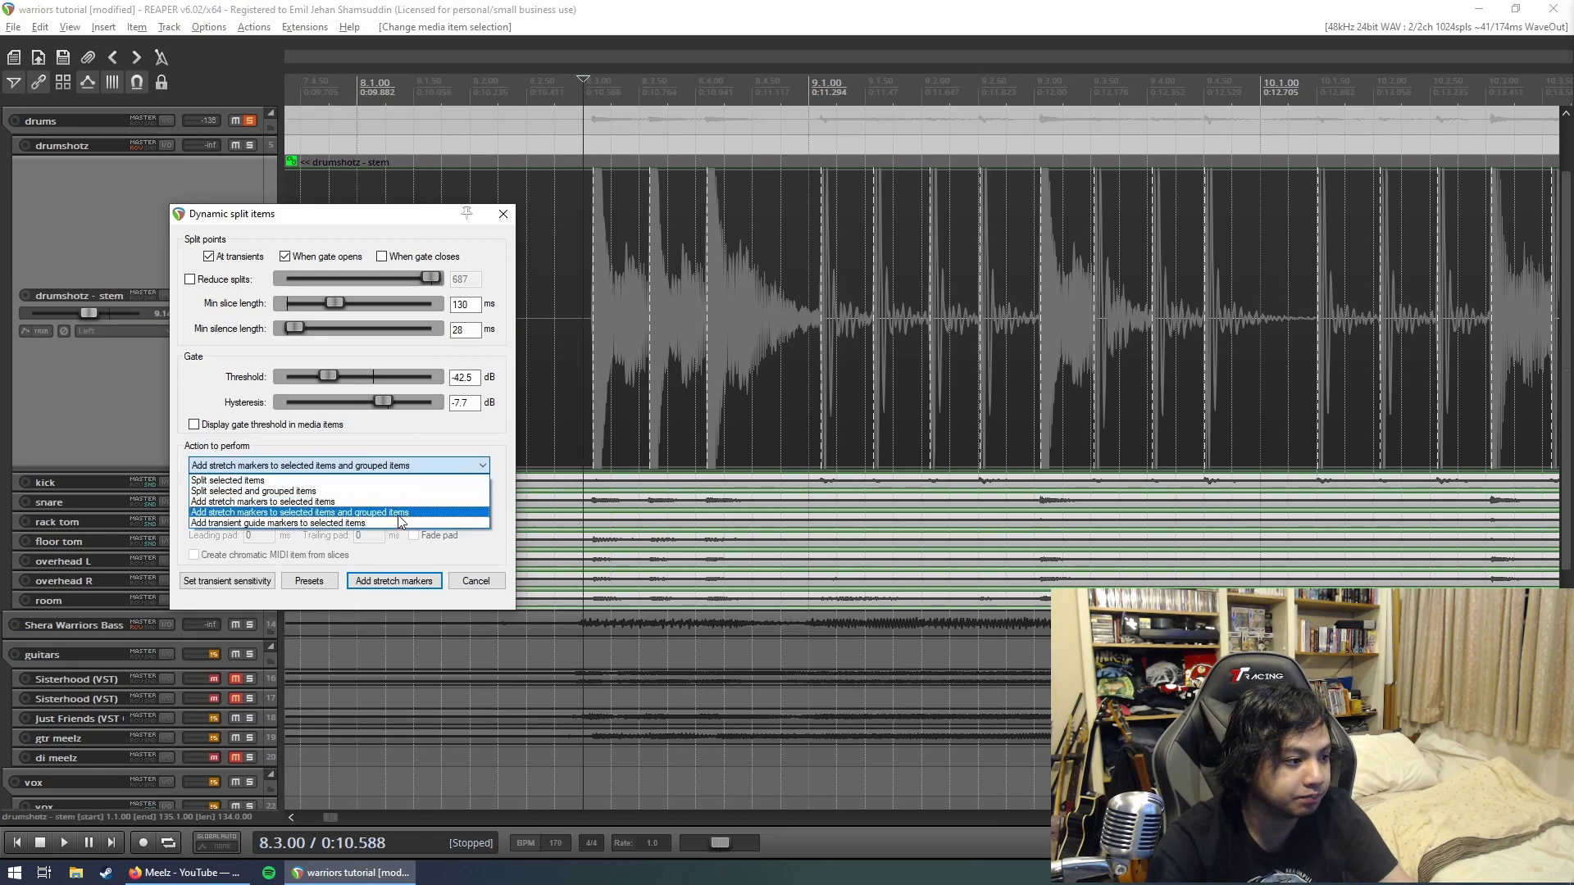
{"action": "left_click", "coordinate": [399, 514]}
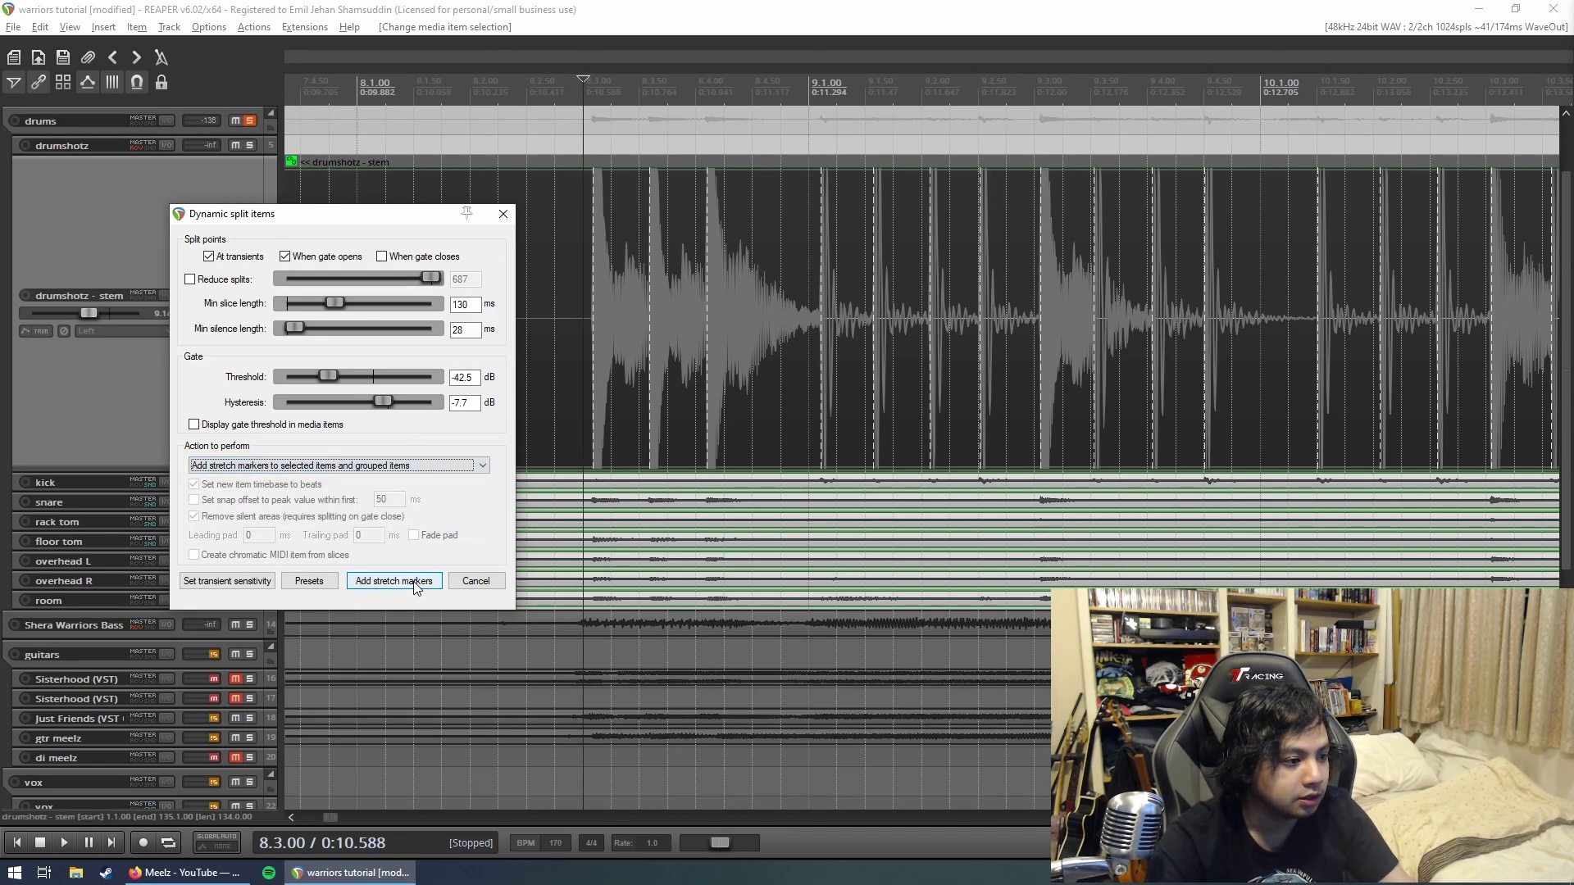
{"action": "left_click", "coordinate": [415, 586]}
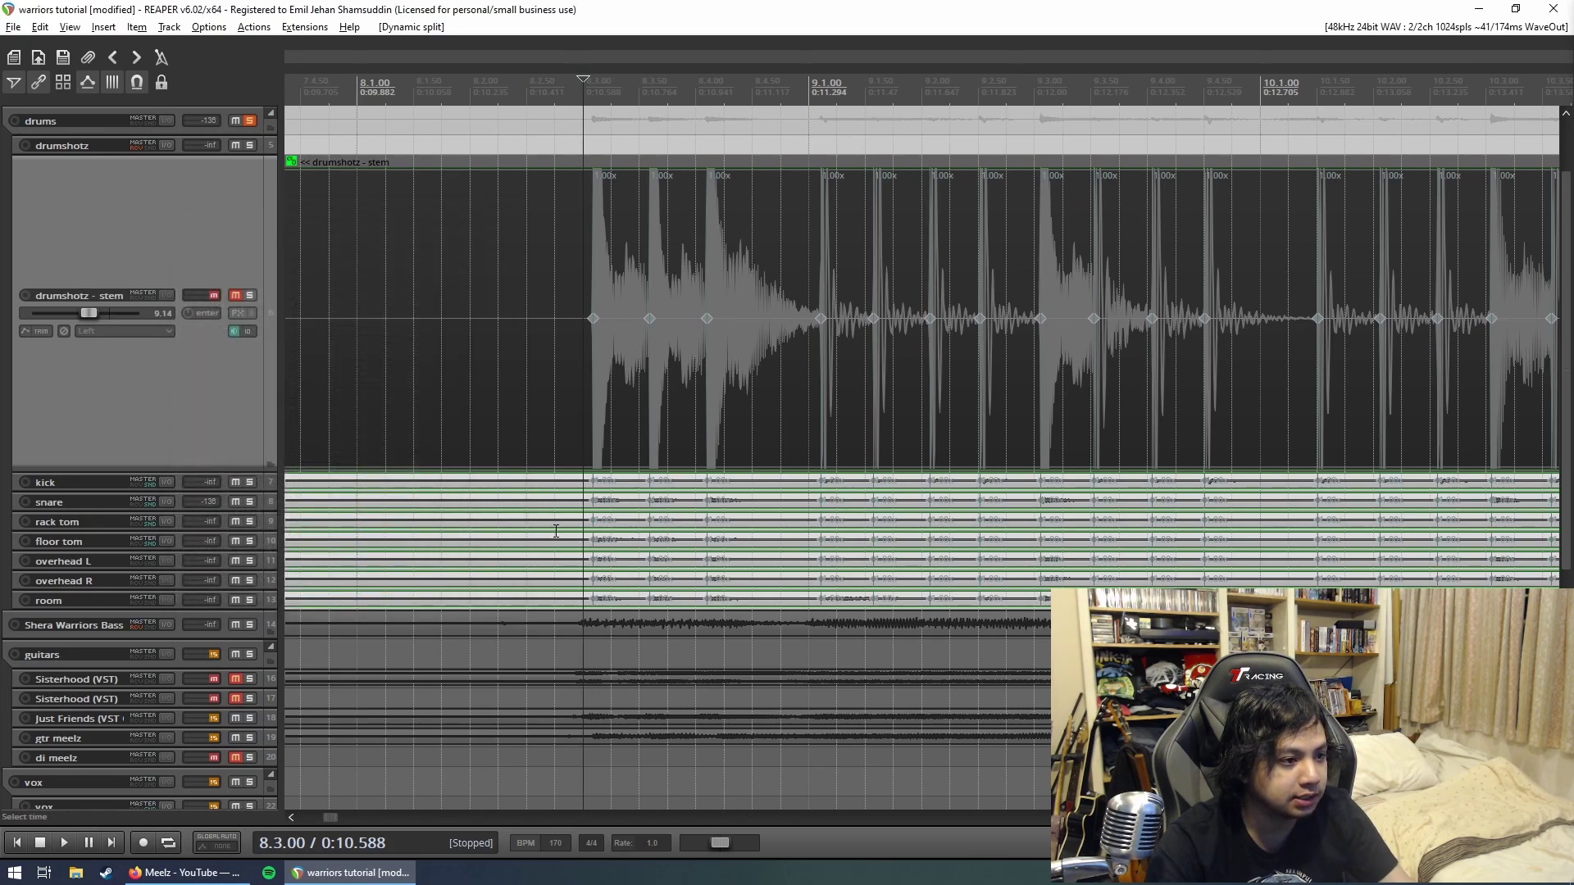
{"action": "scroll", "coordinate": [630, 405], "scroll_direction": "up", "scroll_amount": 2}
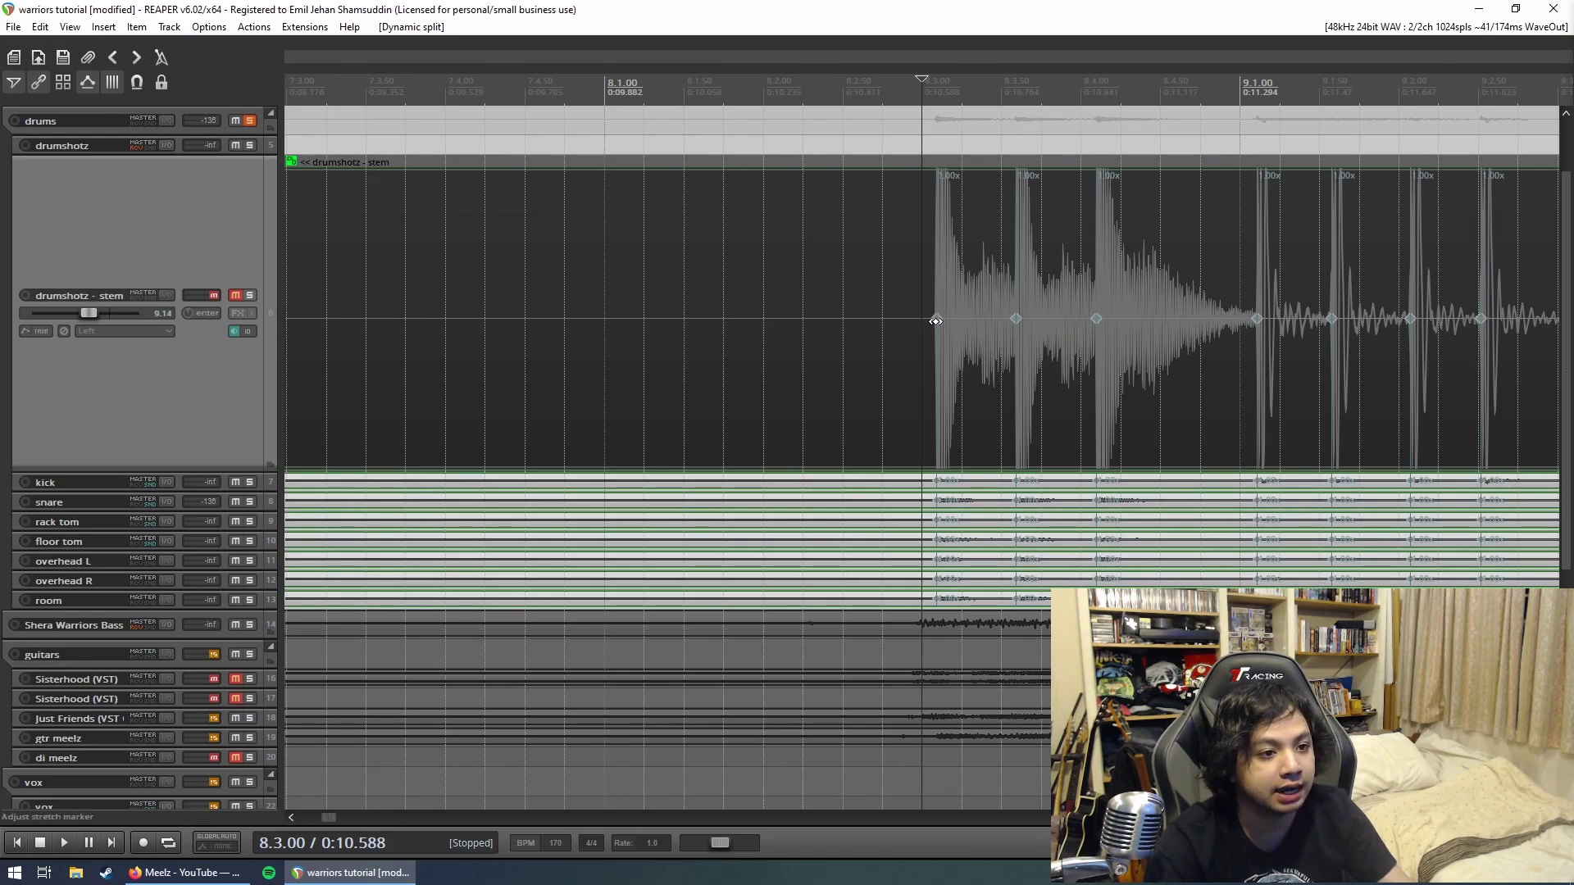
Step: Test-drag the first hit's stretch marker earlier, audition it, then undo and reselect the stem
{"action": "left_click_drag", "start_coordinate": [934, 321], "coordinate": [812, 321]}
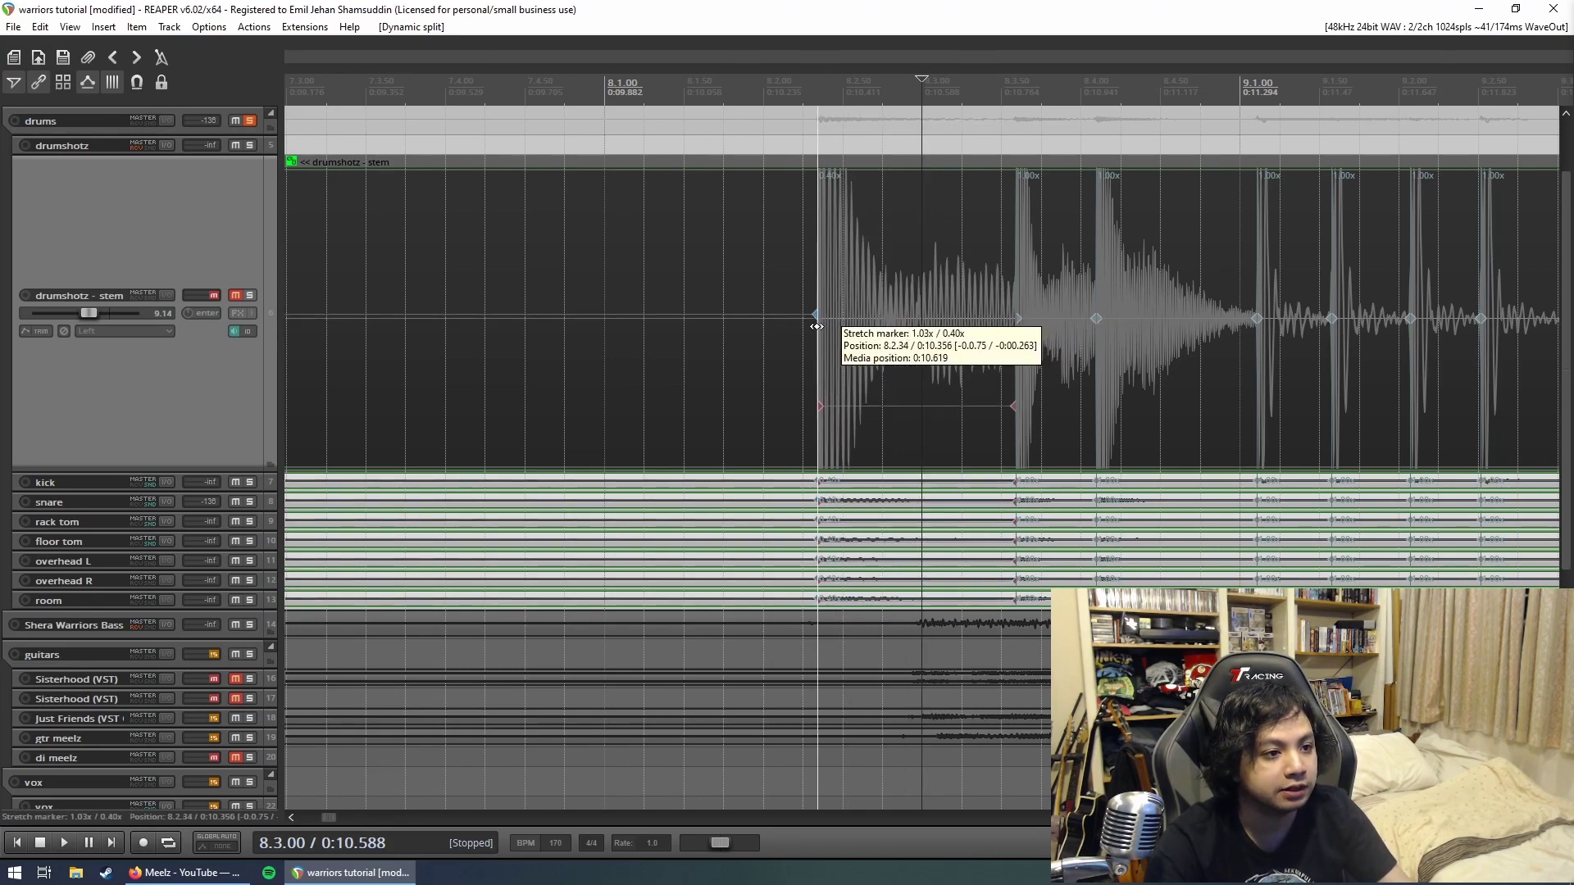
{"action": "left_click", "coordinate": [421, 131]}
{"action": "key", "text": "space"}
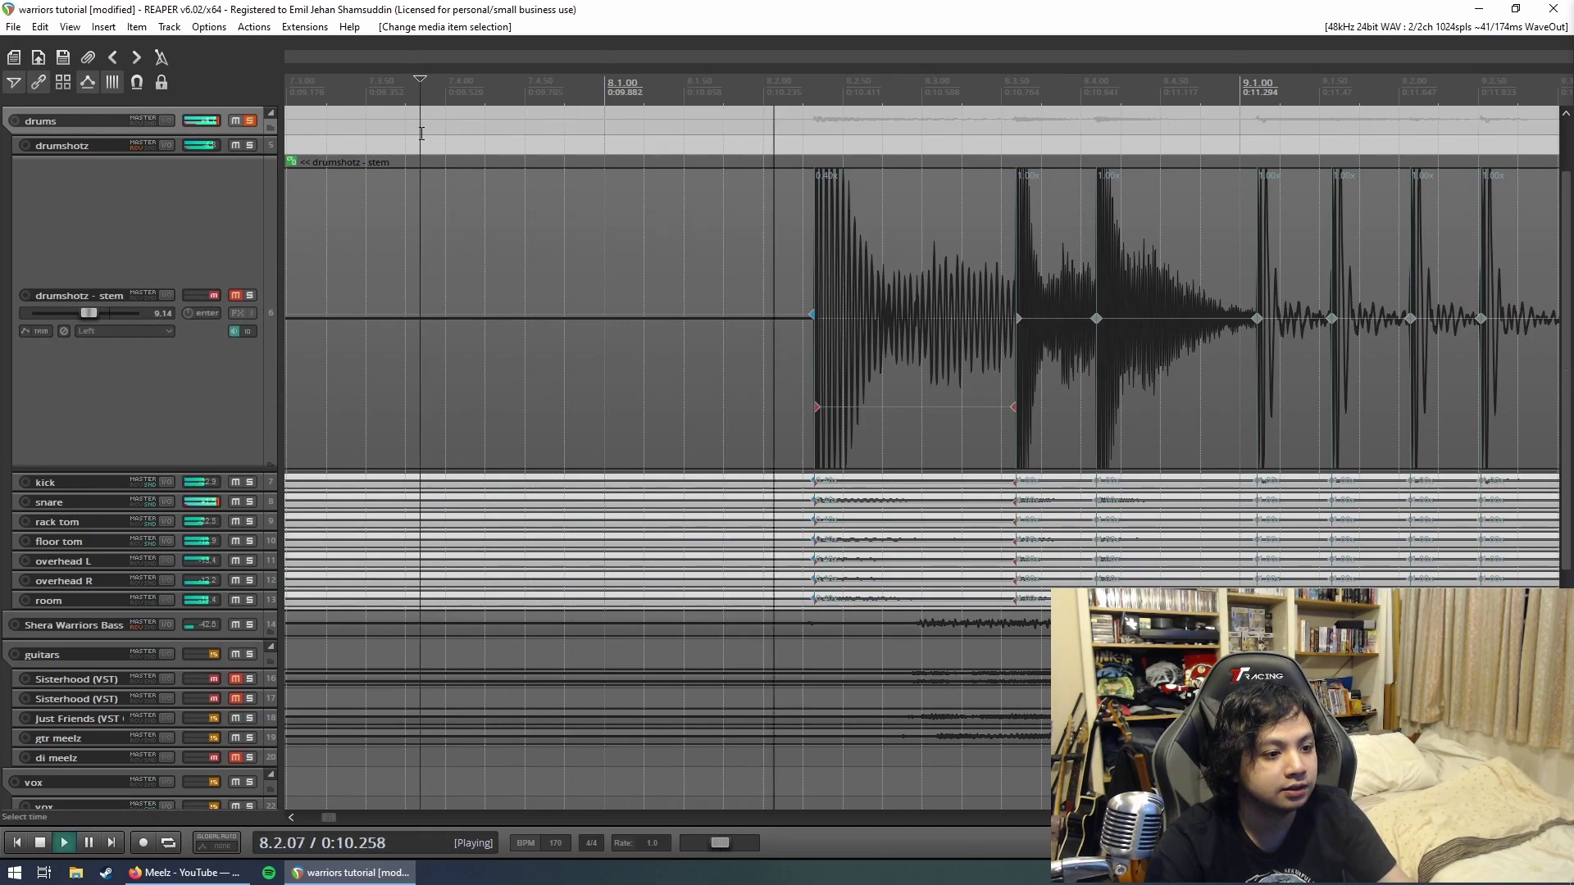
{"action": "key", "text": "space"}
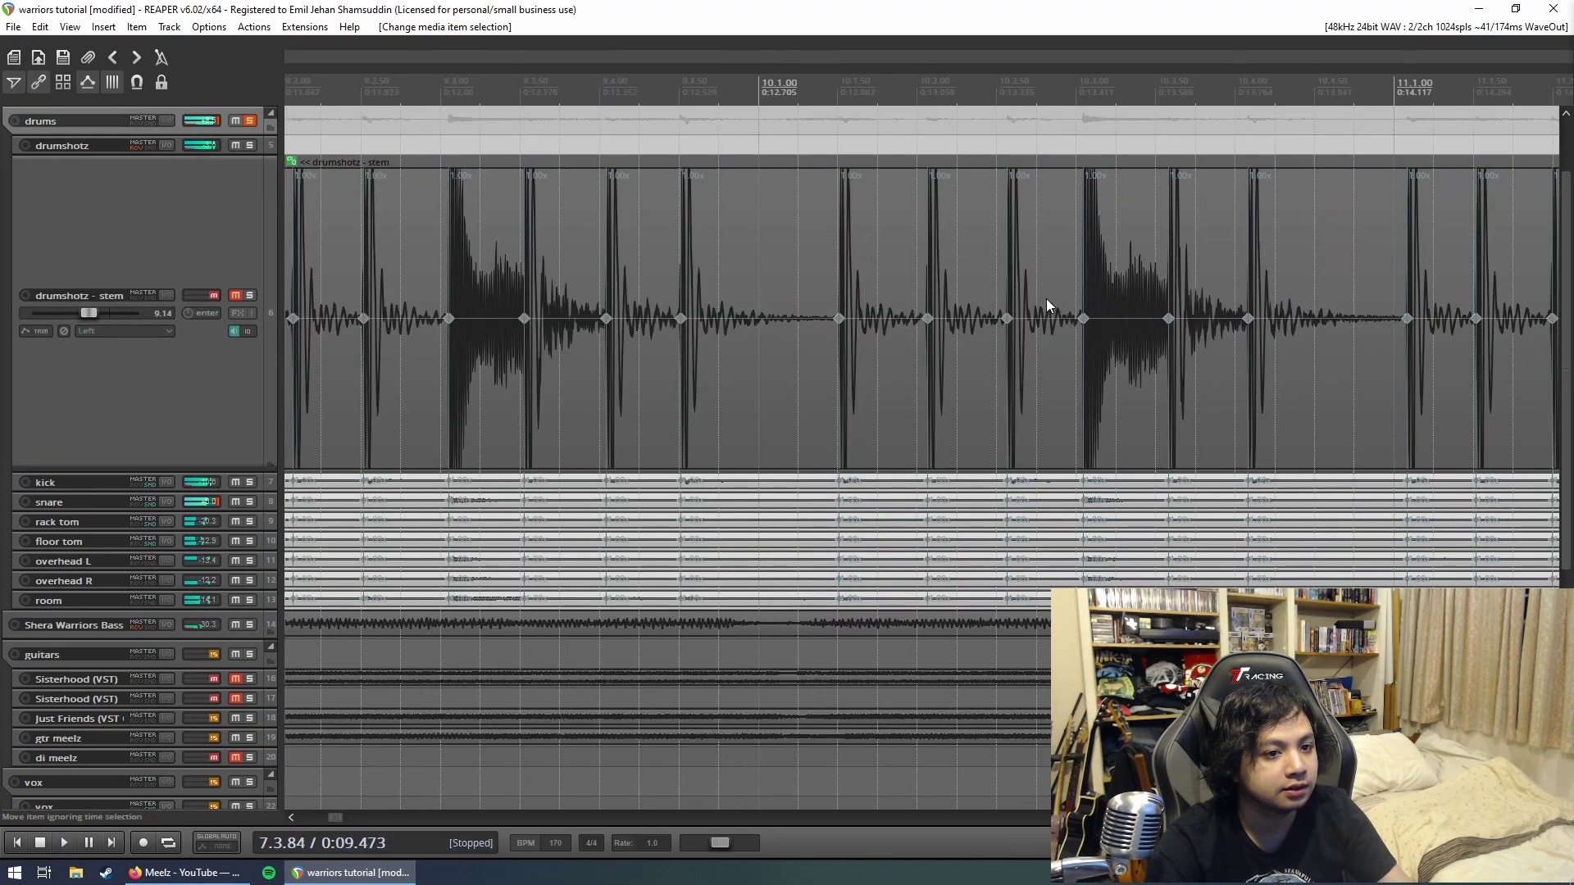
{"action": "scroll", "coordinate": [847, 370], "scroll_direction": "down", "scroll_amount": 4}
{"action": "scroll", "coordinate": [848, 370], "scroll_direction": "down", "scroll_amount": 3}
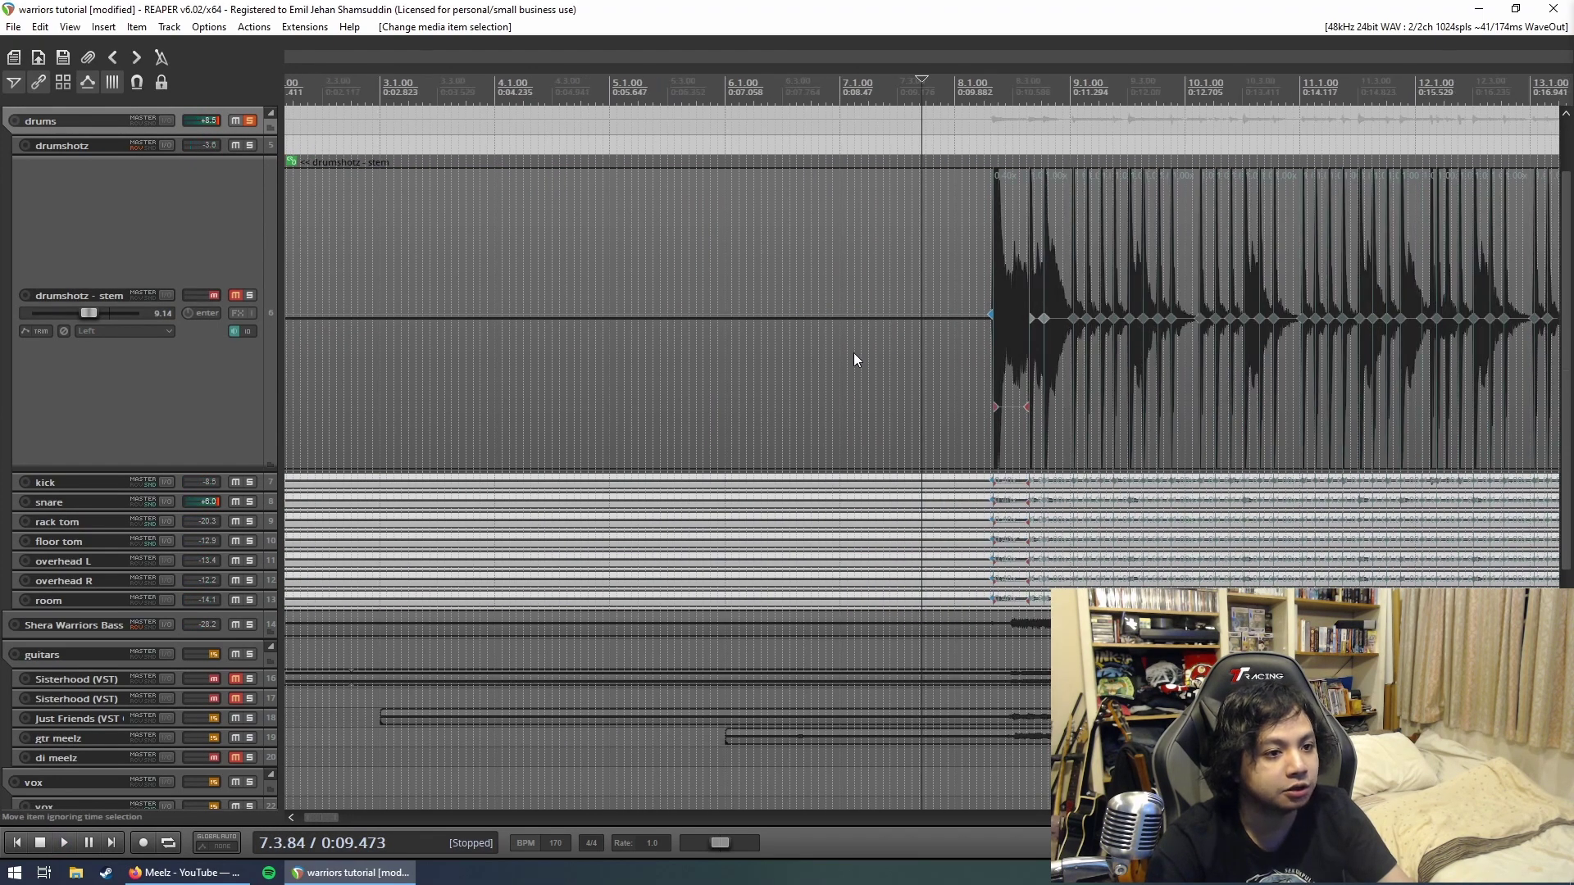
{"action": "left_click", "coordinate": [853, 353], "text": "ctrl"}
{"action": "key", "text": "ctrl+z"}
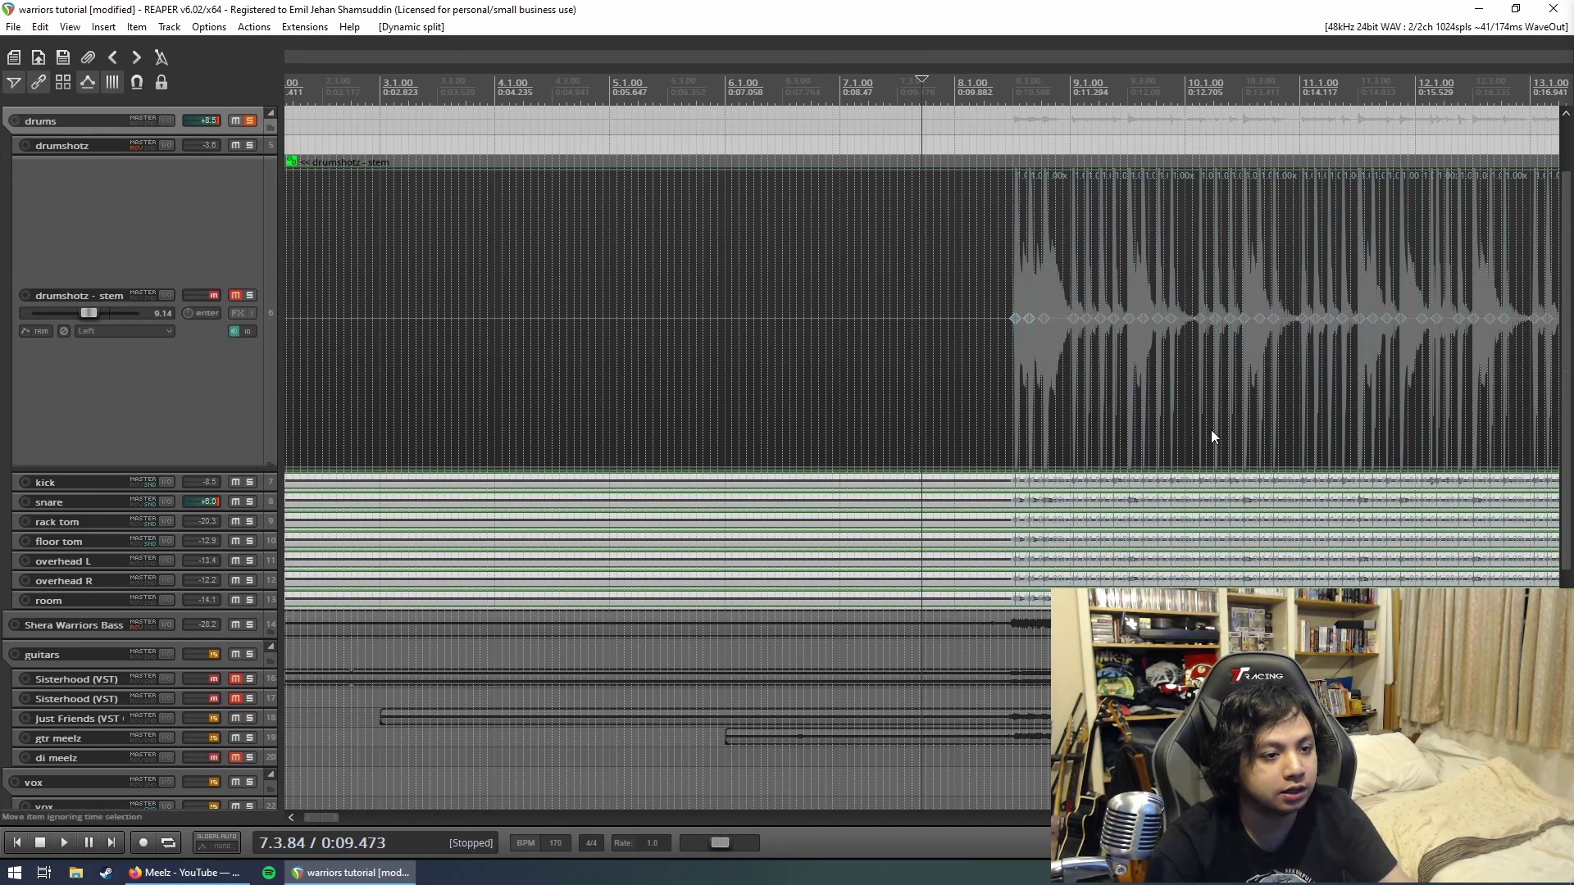
{"action": "left_click", "coordinate": [1099, 331]}
{"action": "scroll", "coordinate": [1256, 322], "scroll_direction": "up", "scroll_amount": 3}
{"action": "scroll", "coordinate": [1256, 322], "scroll_direction": "up", "scroll_amount": 2}
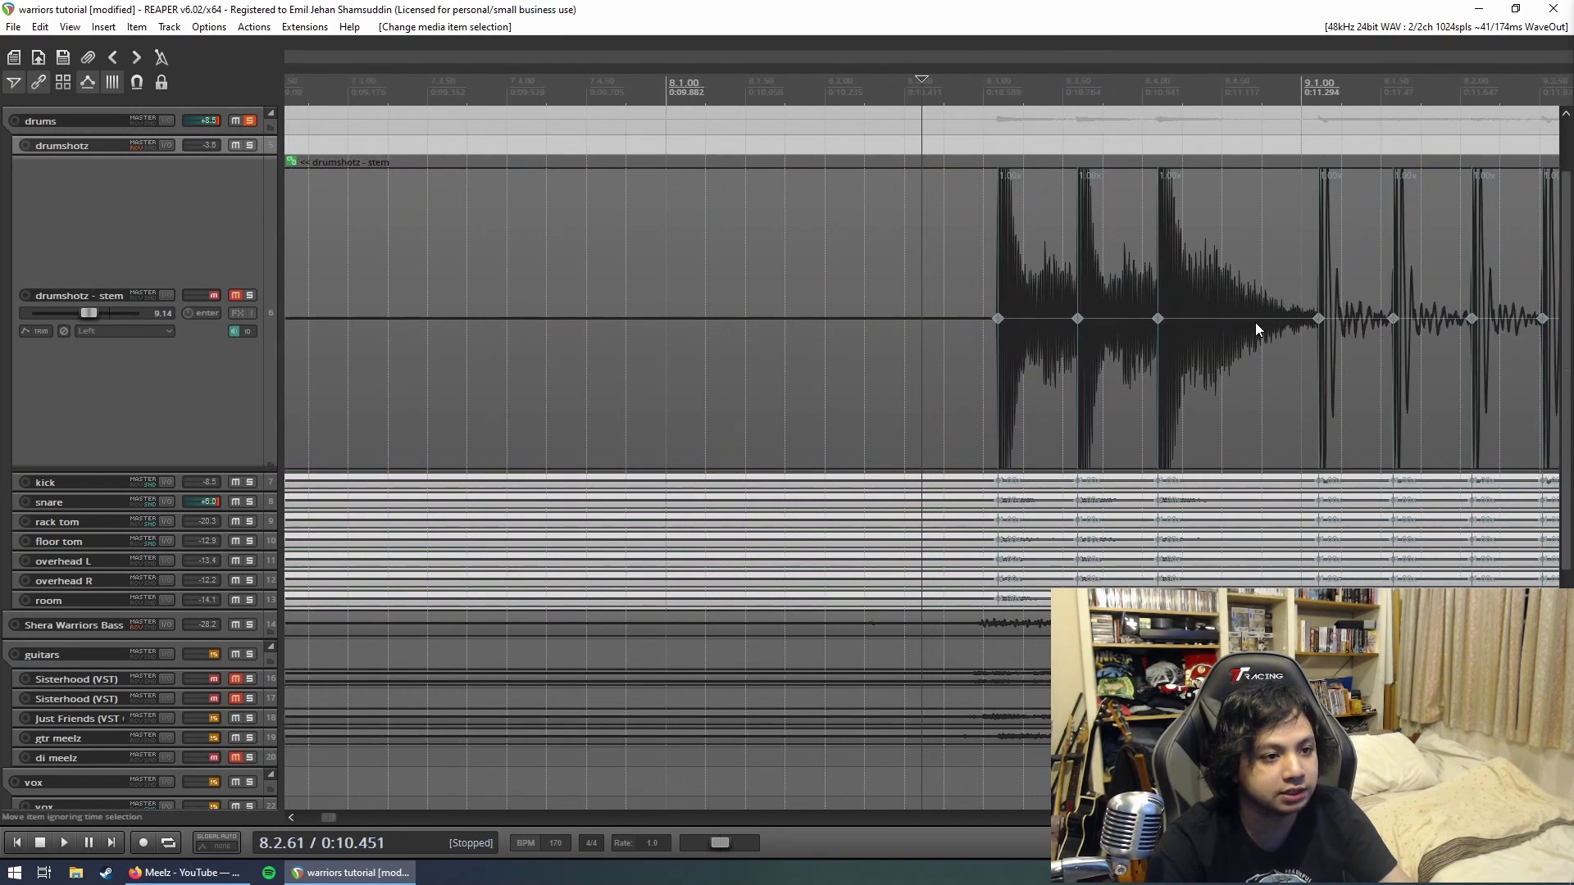
{"action": "scroll", "coordinate": [1256, 322], "scroll_direction": "down", "scroll_amount": 1}
{"action": "scroll", "coordinate": [1255, 322], "scroll_direction": "down", "scroll_amount": 2}
{"action": "scroll", "coordinate": [1256, 323], "scroll_direction": "up", "scroll_amount": 2}
{"action": "scroll", "coordinate": [1256, 323], "scroll_direction": "up", "scroll_amount": 3}
{"action": "scroll", "coordinate": [1255, 323], "scroll_direction": "down", "scroll_amount": 2}
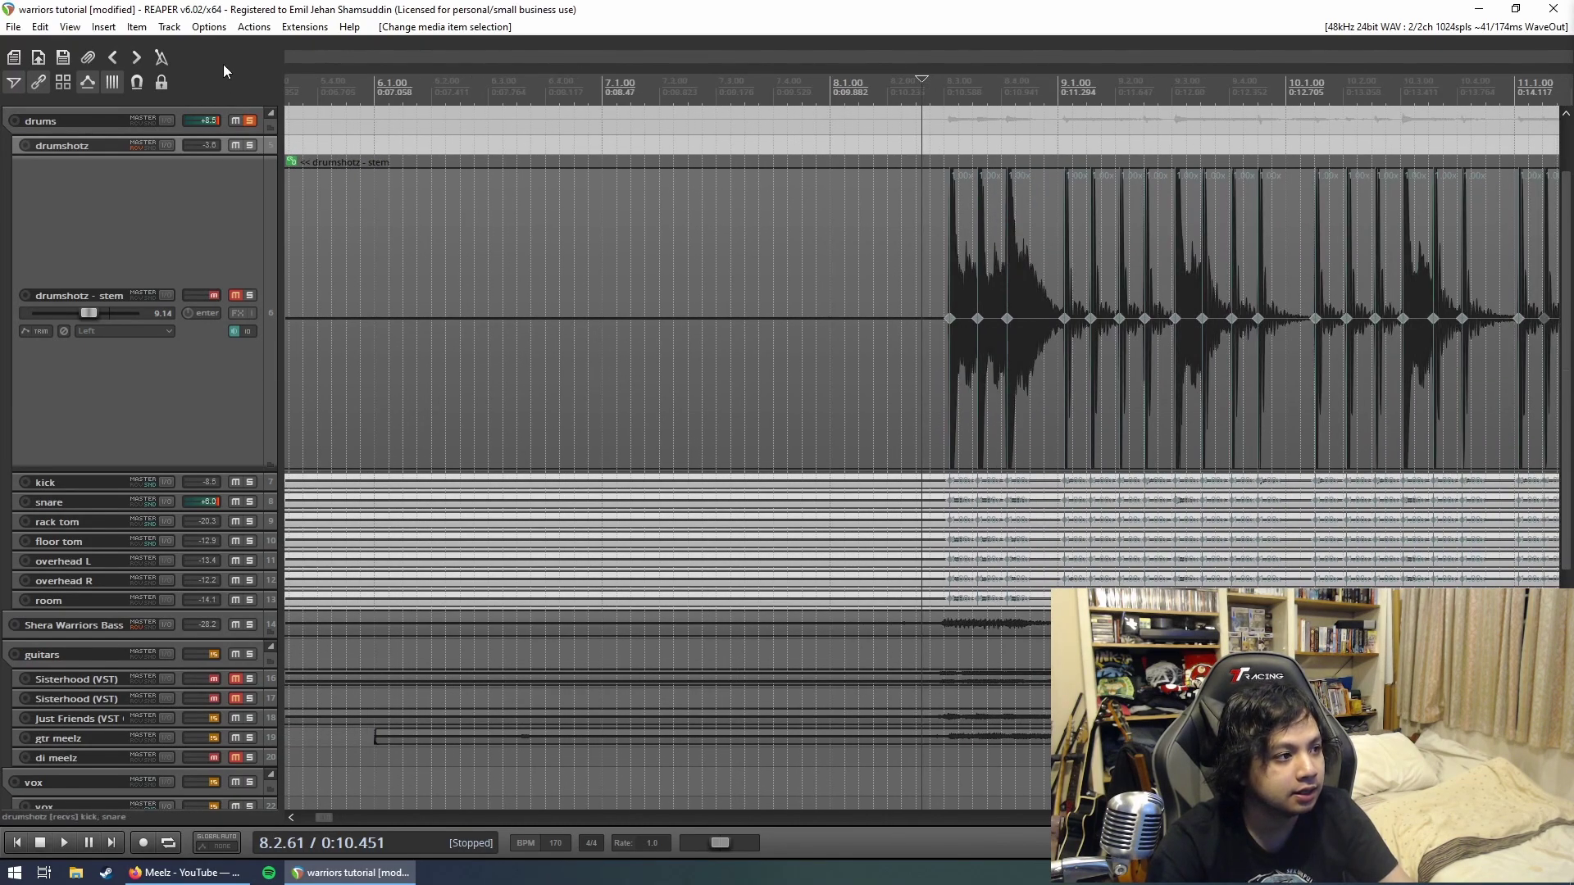
{"action": "left_click", "coordinate": [207, 27]}
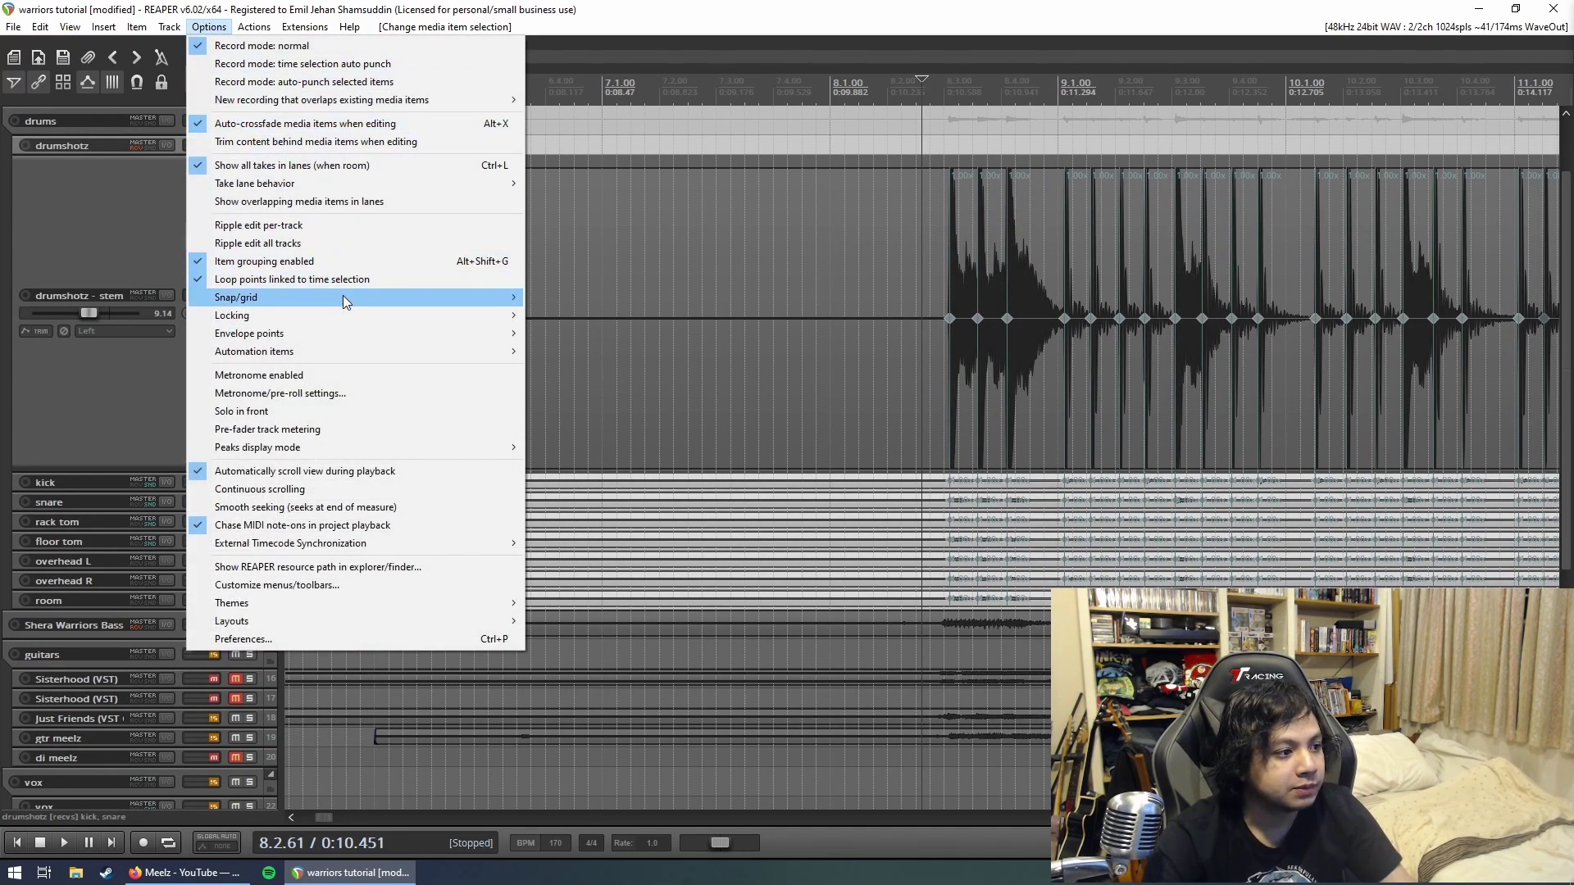
{"action": "mouse_move", "coordinate": [237, 298]}
{"action": "left_click", "coordinate": [624, 341]}
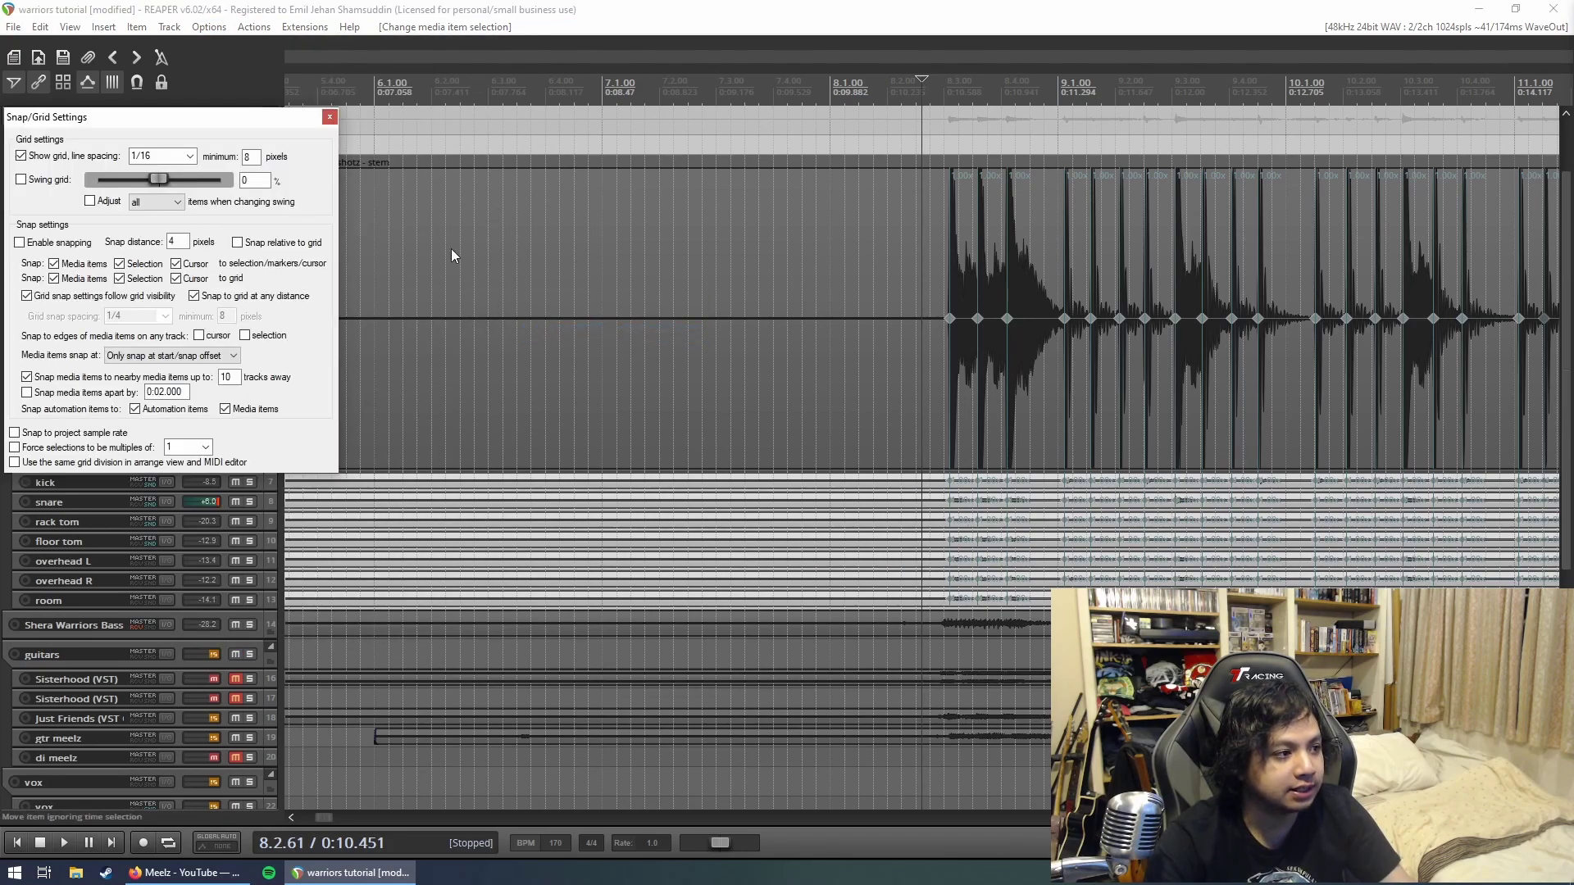
{"action": "key", "text": "Escape"}
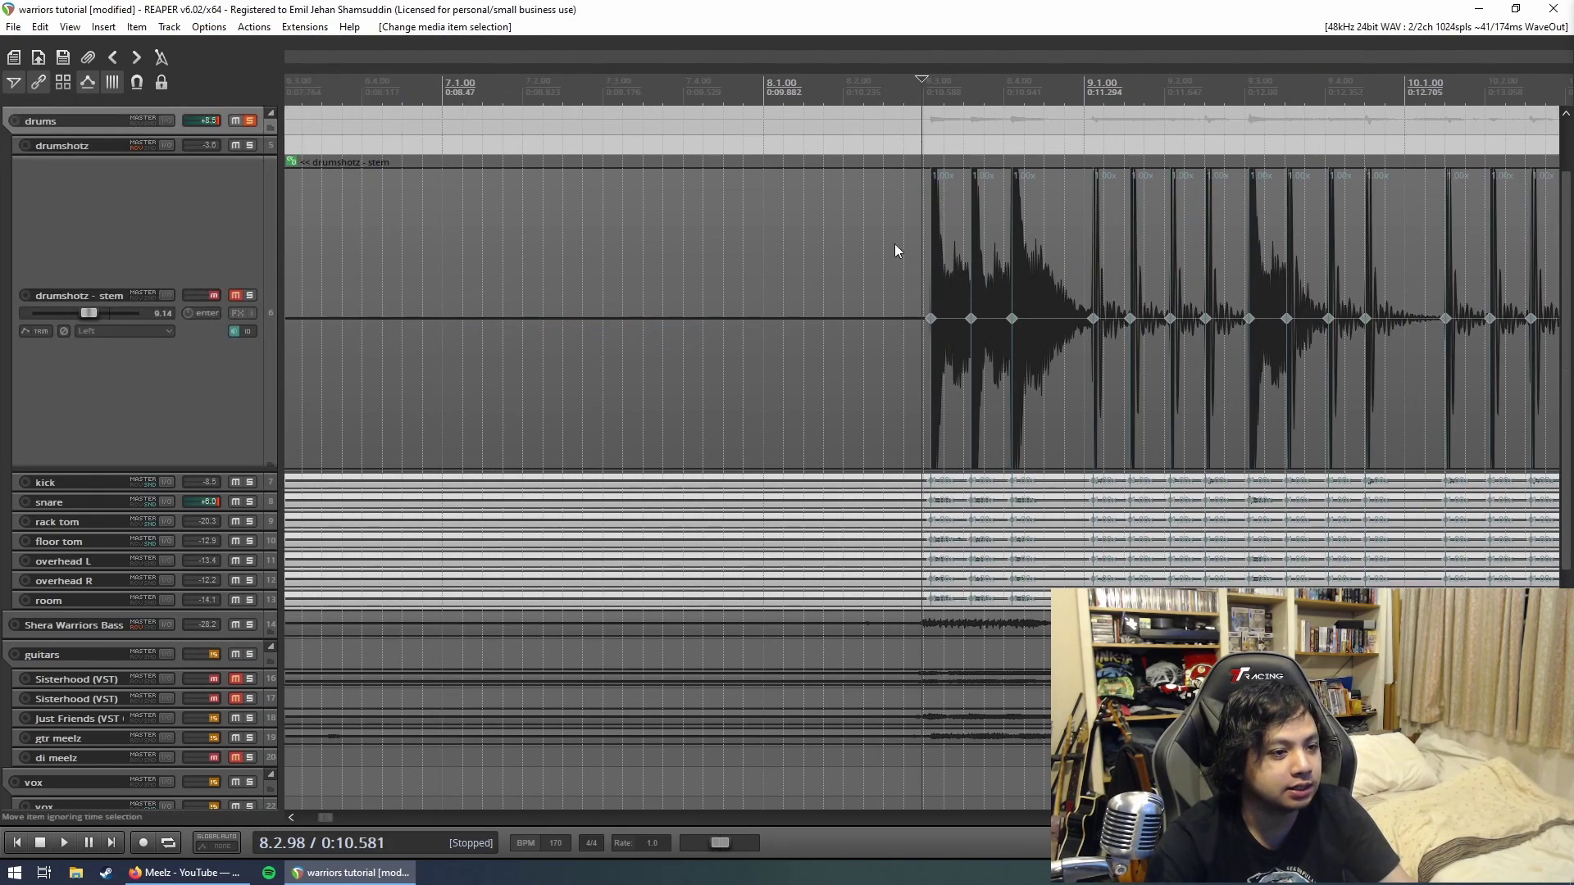
{"action": "scroll", "coordinate": [882, 246], "scroll_direction": "up", "scroll_amount": 2}
{"action": "left_click", "coordinate": [208, 27]}
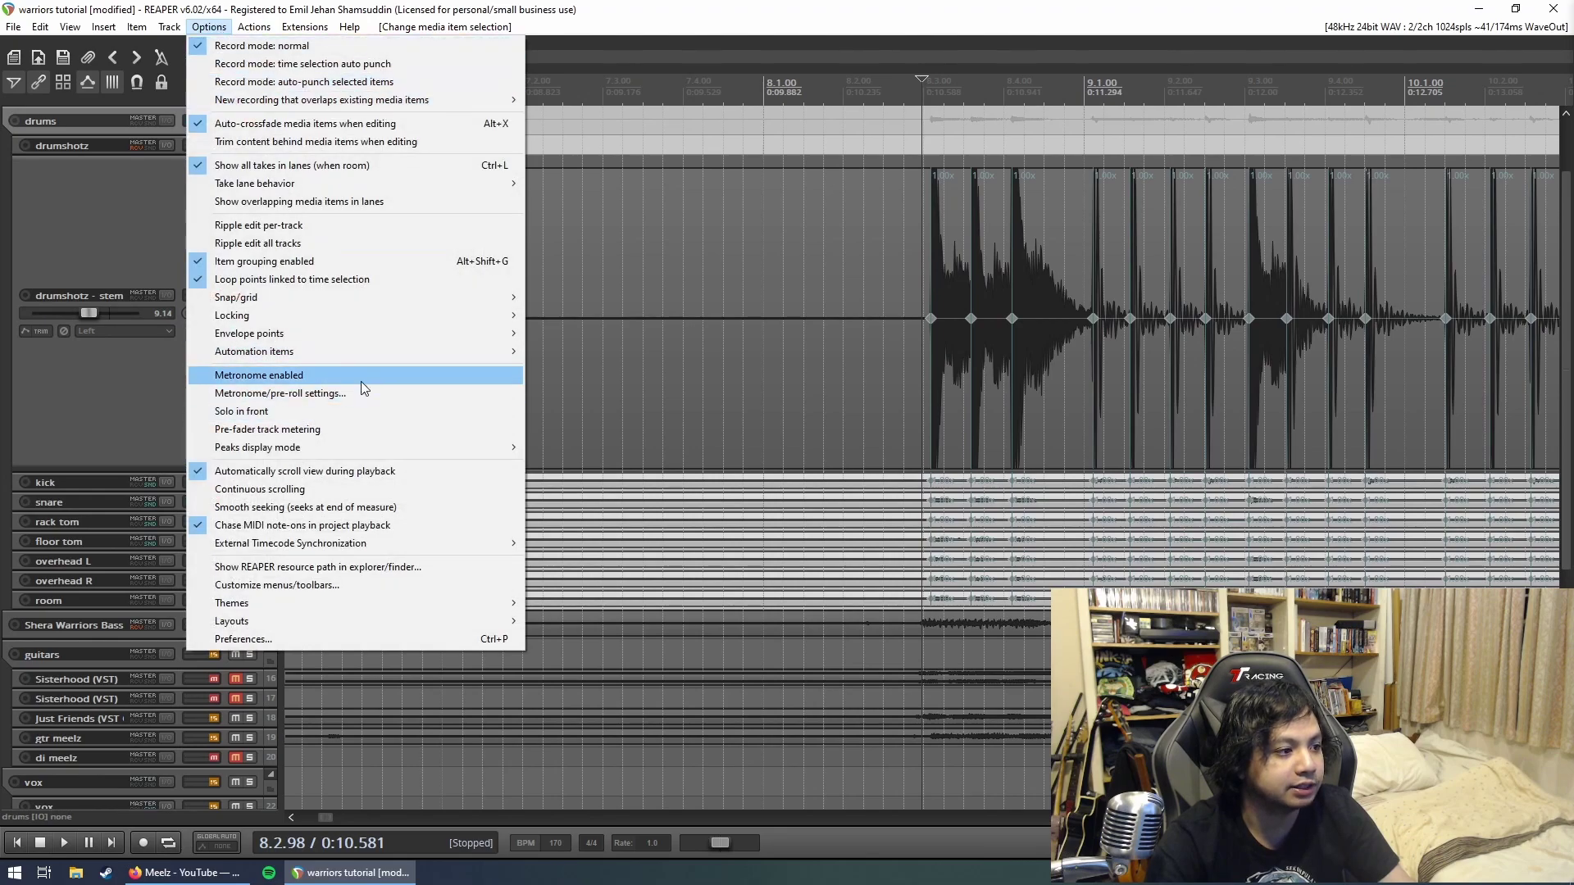
{"action": "mouse_move", "coordinate": [237, 297]}
{"action": "left_click", "coordinate": [560, 335]}
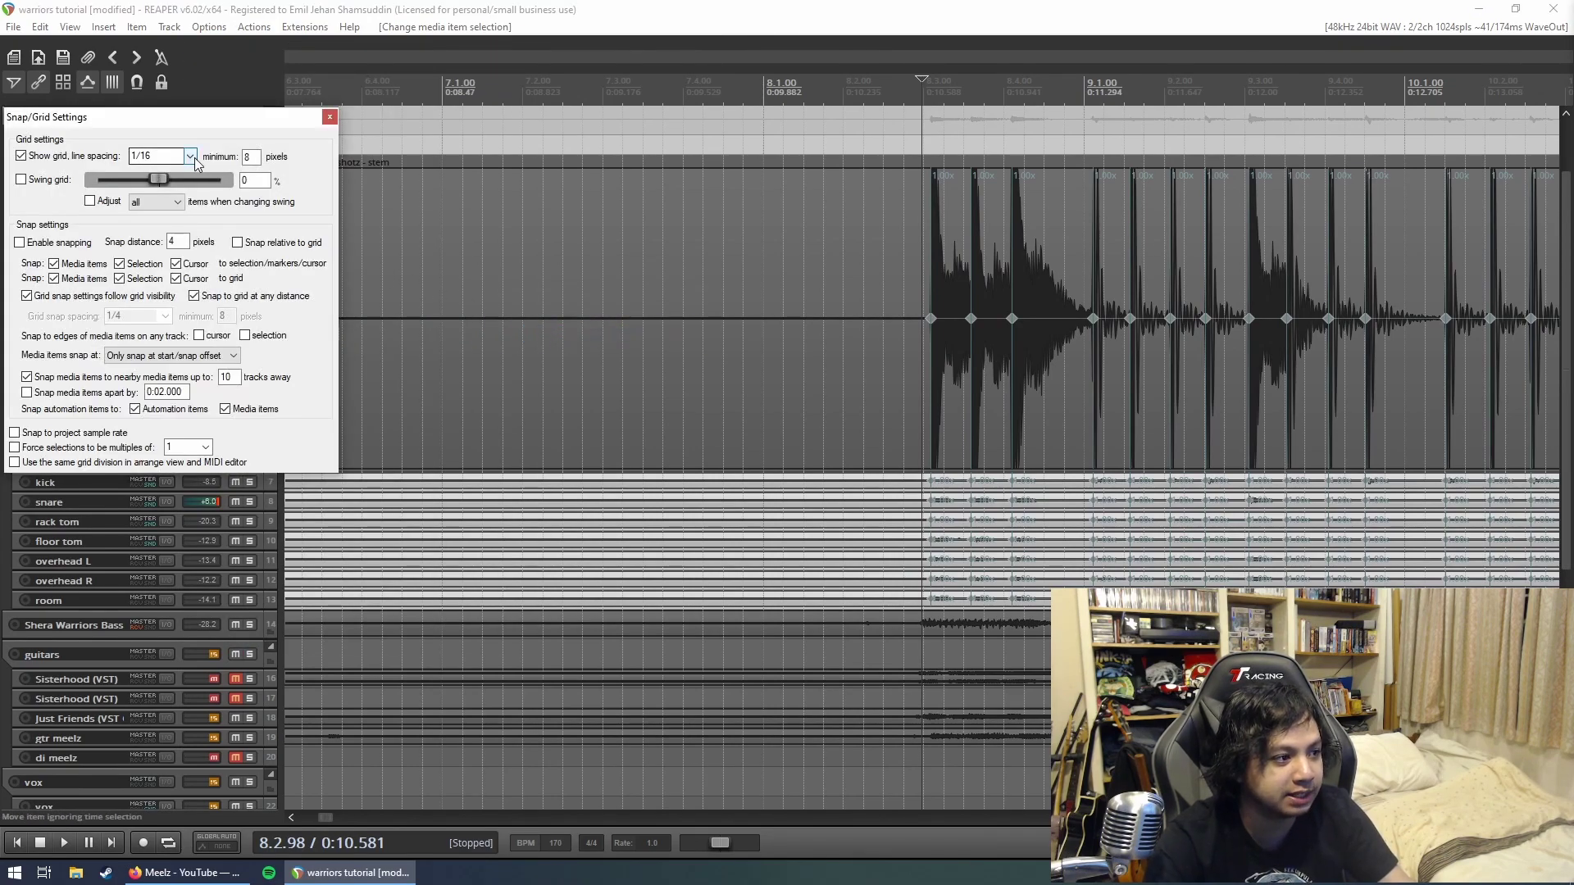
{"action": "left_click", "coordinate": [328, 117]}
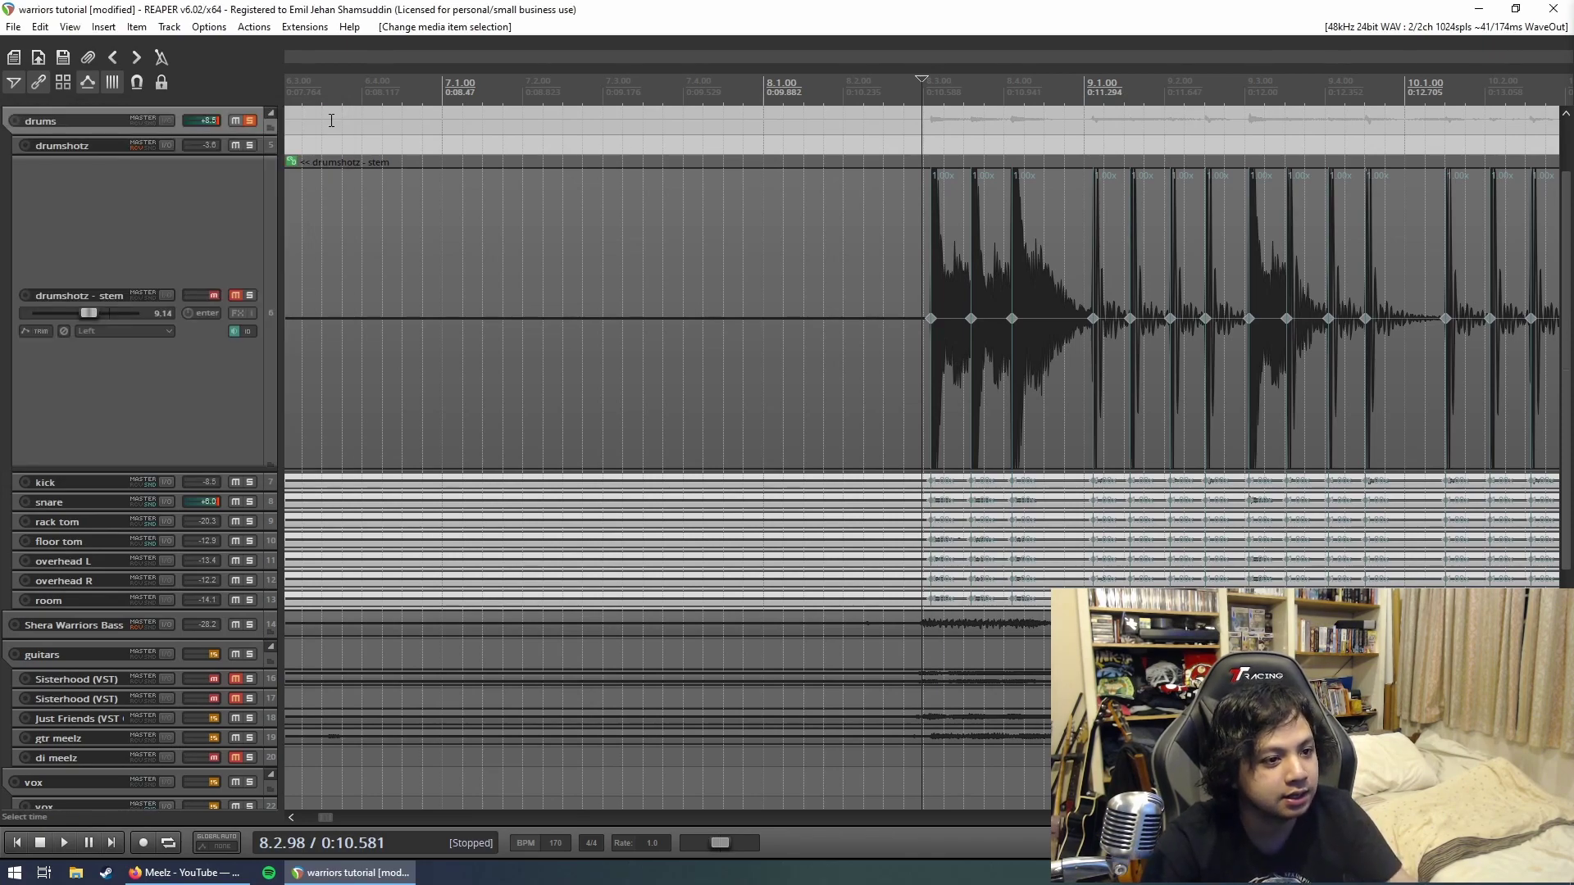
{"action": "left_click", "coordinate": [911, 269]}
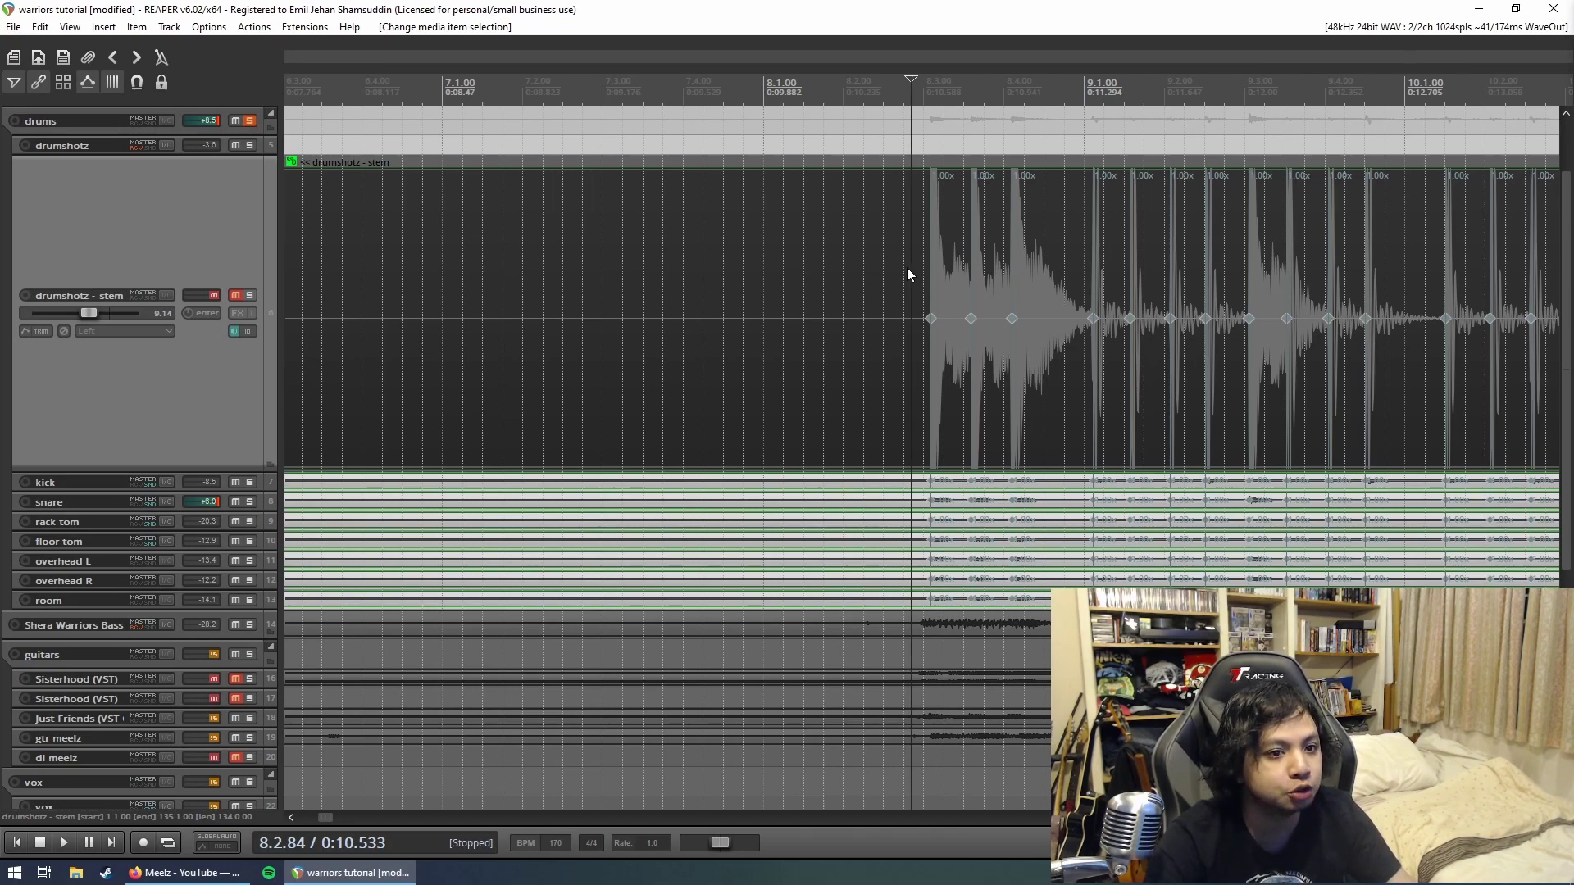
{"action": "right_click", "coordinate": [817, 235]}
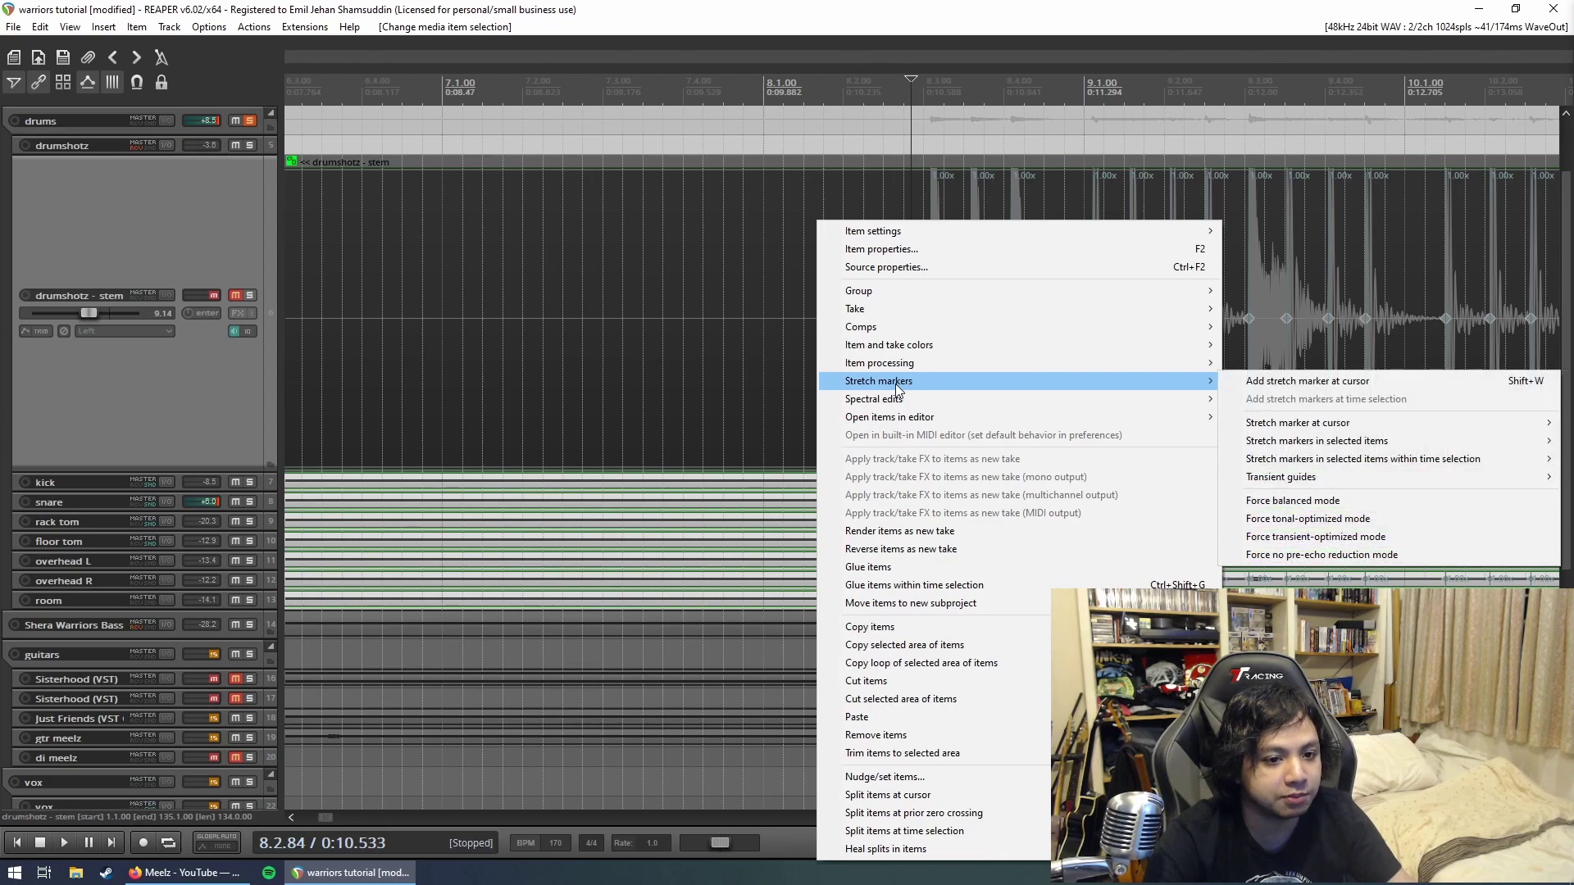
{"action": "mouse_move", "coordinate": [878, 382]}
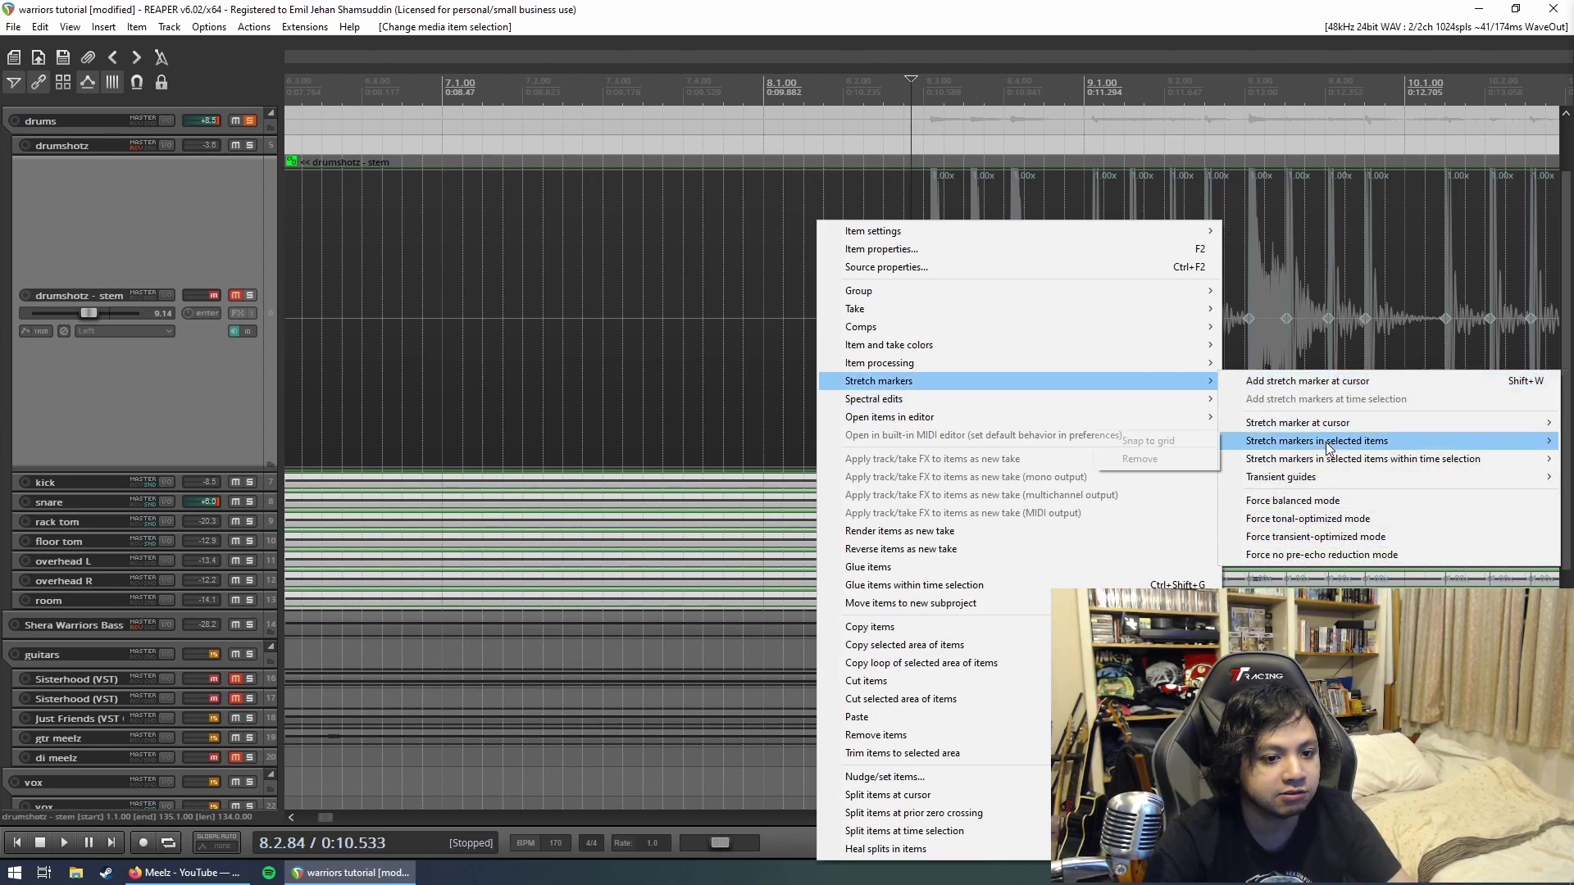
{"action": "mouse_move", "coordinate": [1318, 442]}
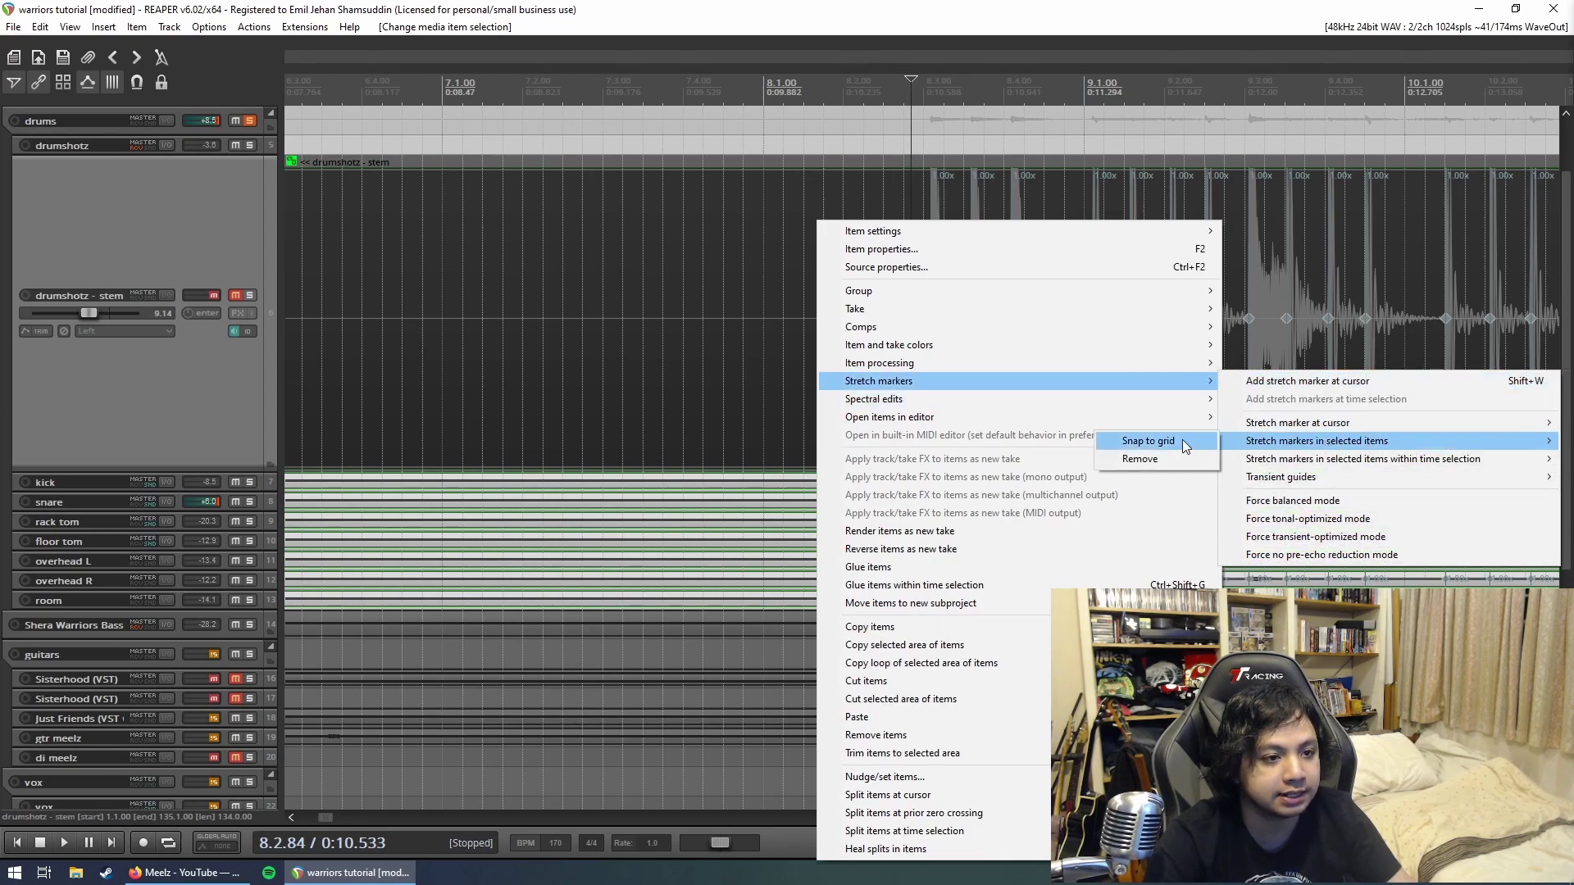
{"action": "left_click", "coordinate": [1182, 438]}
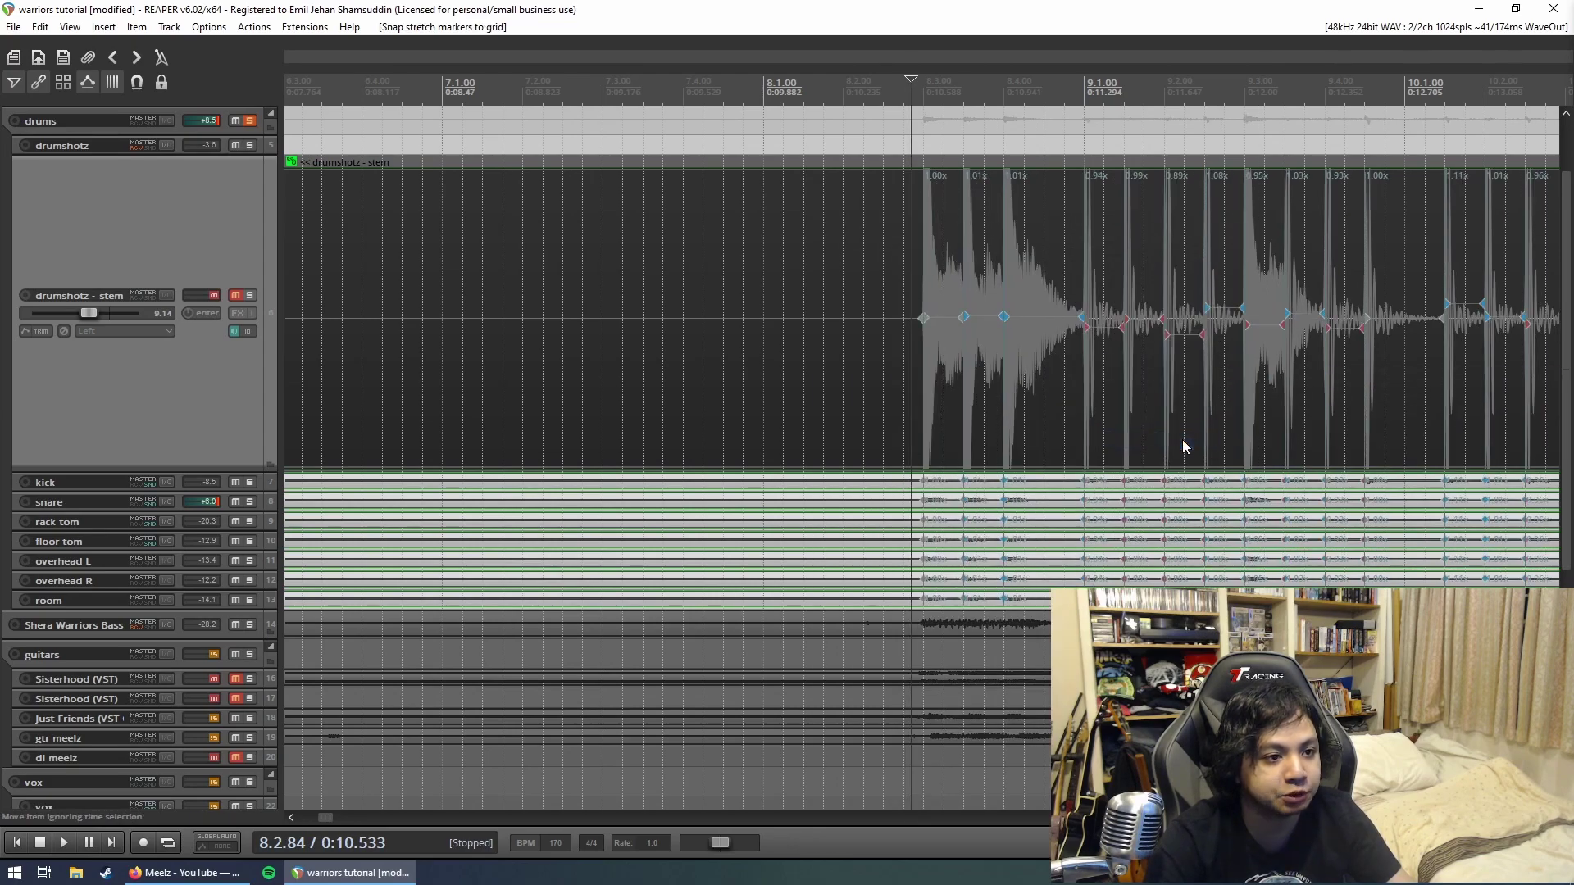
{"action": "left_click", "coordinate": [753, 116]}
{"action": "key", "text": "space"}
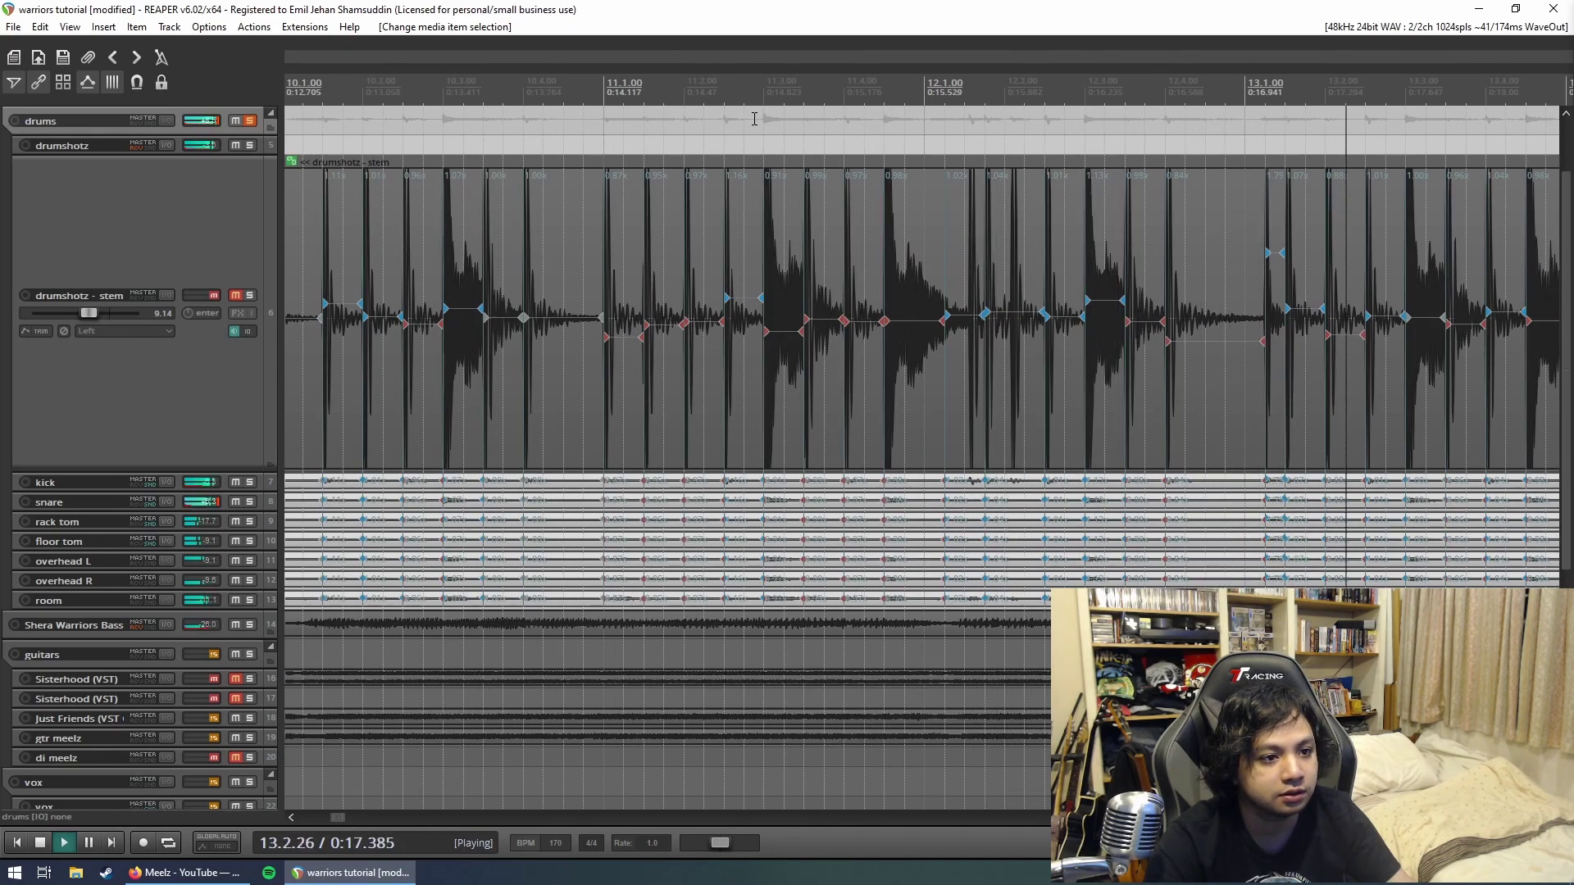
{"action": "key", "text": "space"}
{"action": "scroll", "coordinate": [912, 347], "scroll_direction": "down", "scroll_amount": 4}
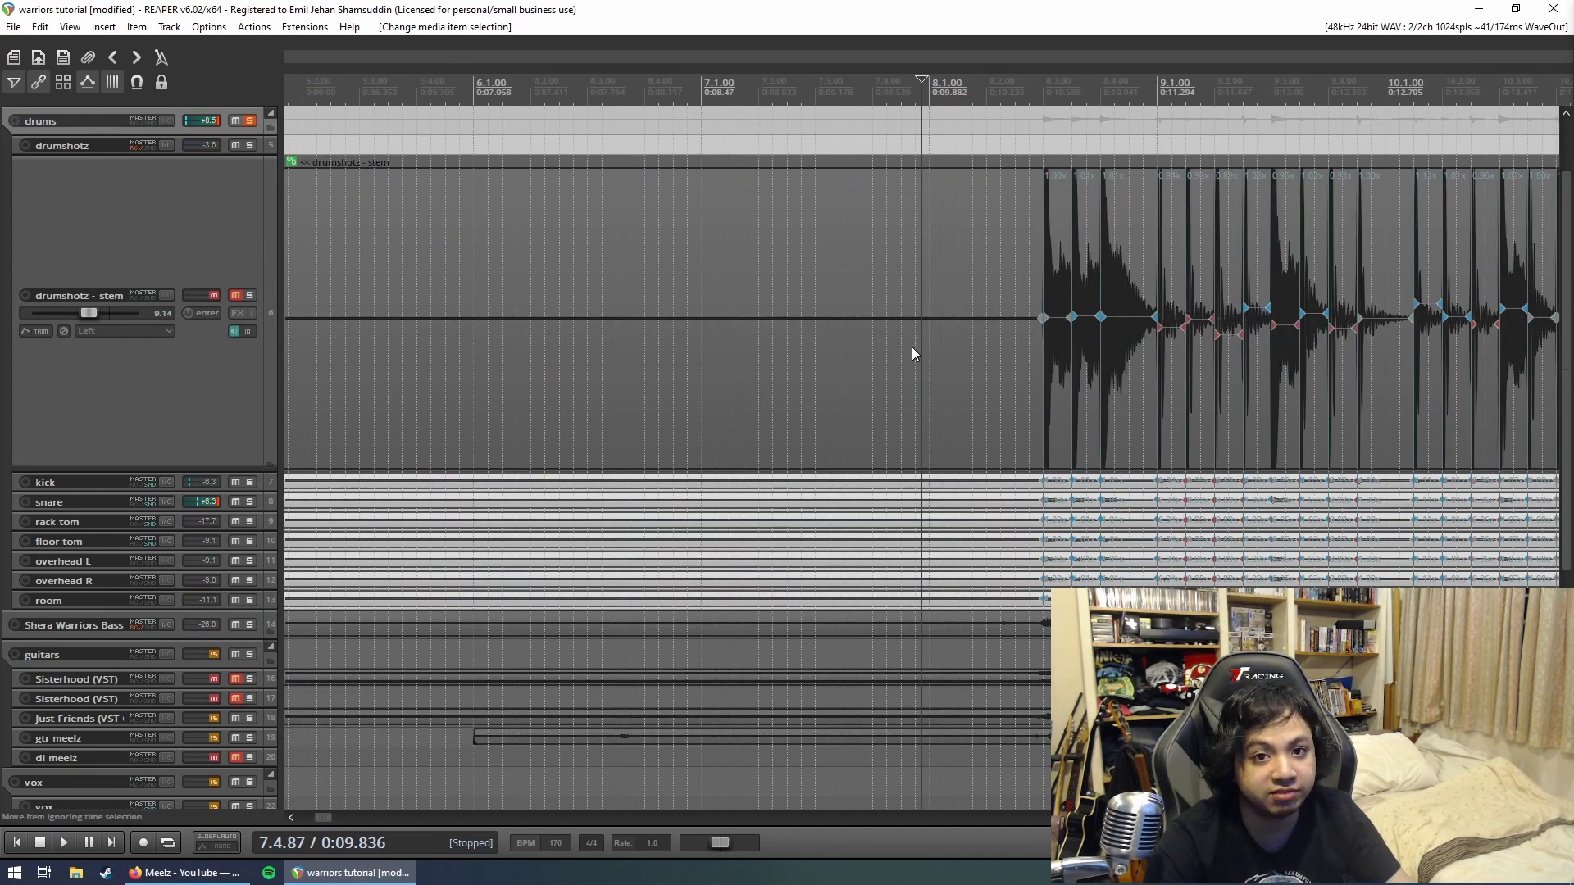
{"action": "scroll", "coordinate": [913, 346], "scroll_direction": "down", "scroll_amount": 1}
{"action": "left_click", "coordinate": [913, 349]}
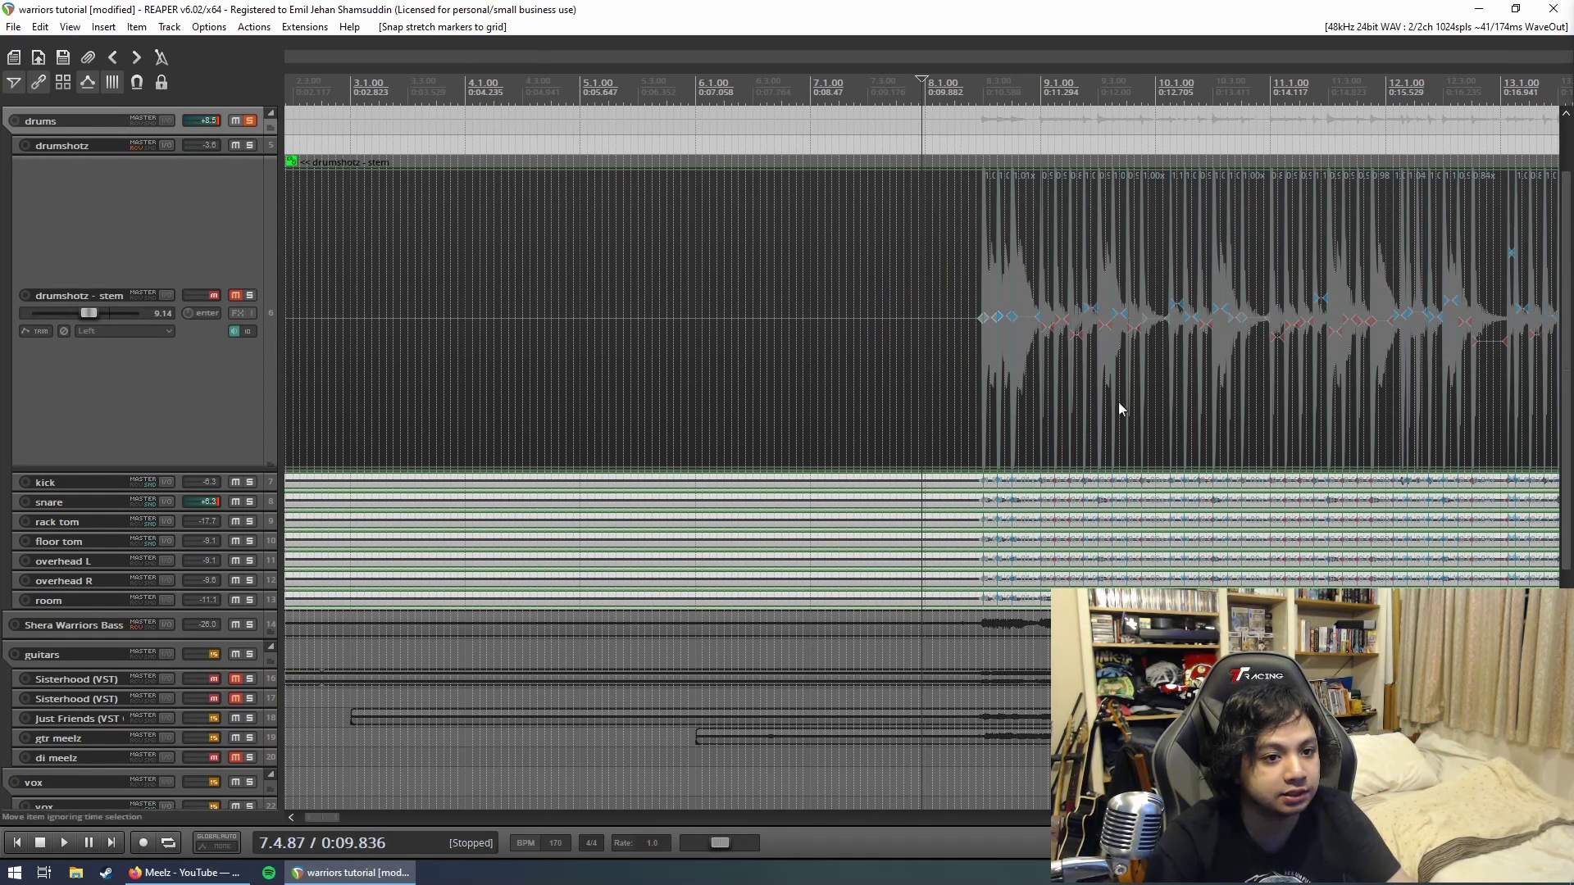
{"action": "left_click", "coordinate": [984, 184]}
{"action": "key", "text": "space"}
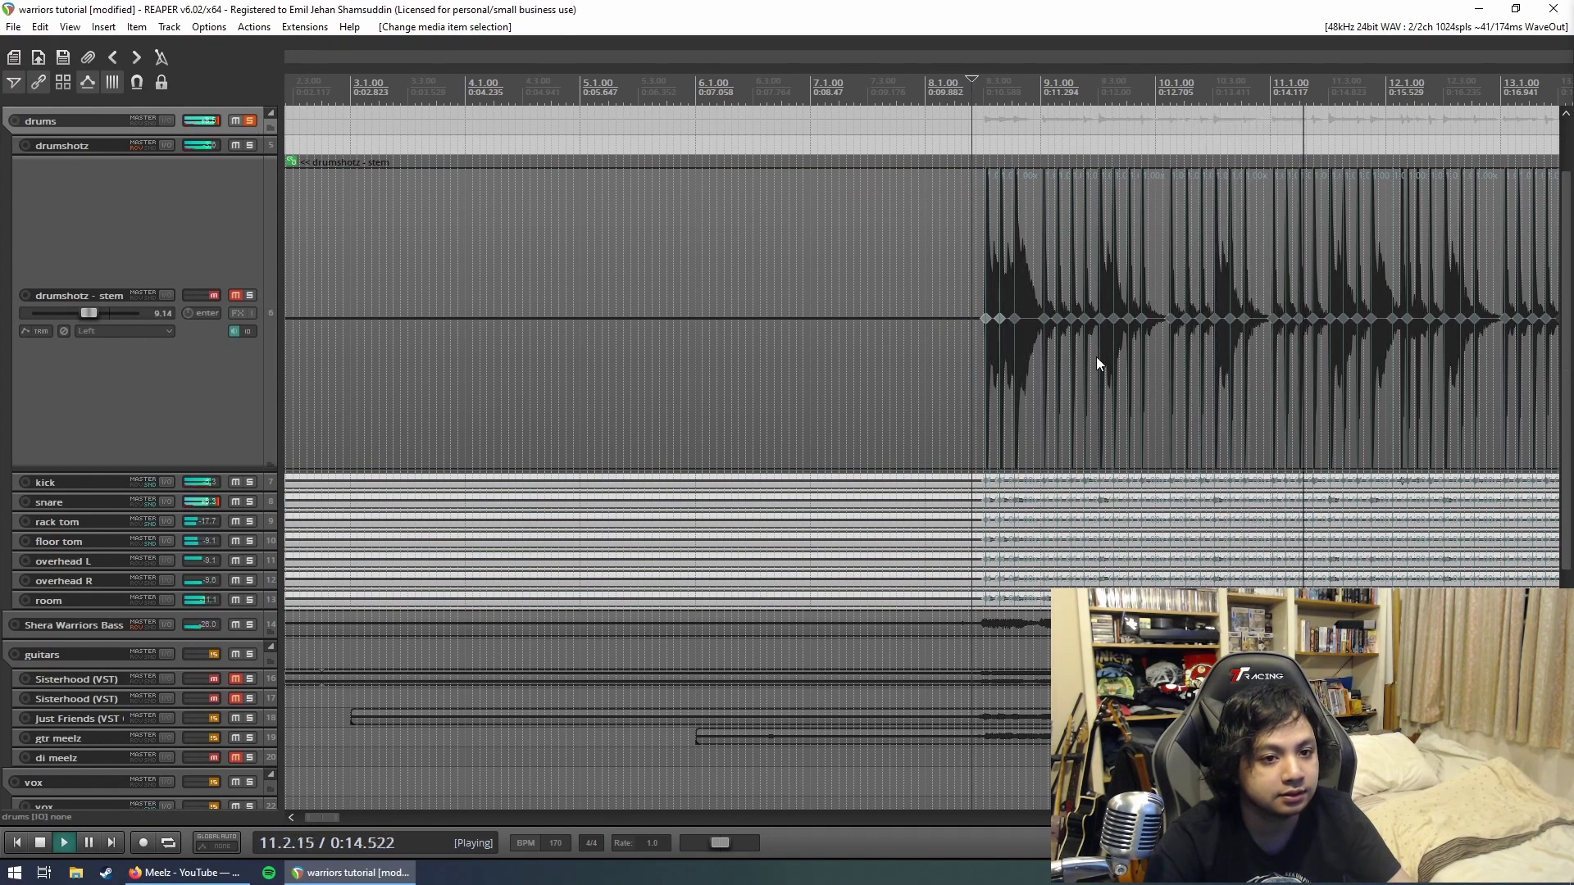
{"action": "key", "text": "space"}
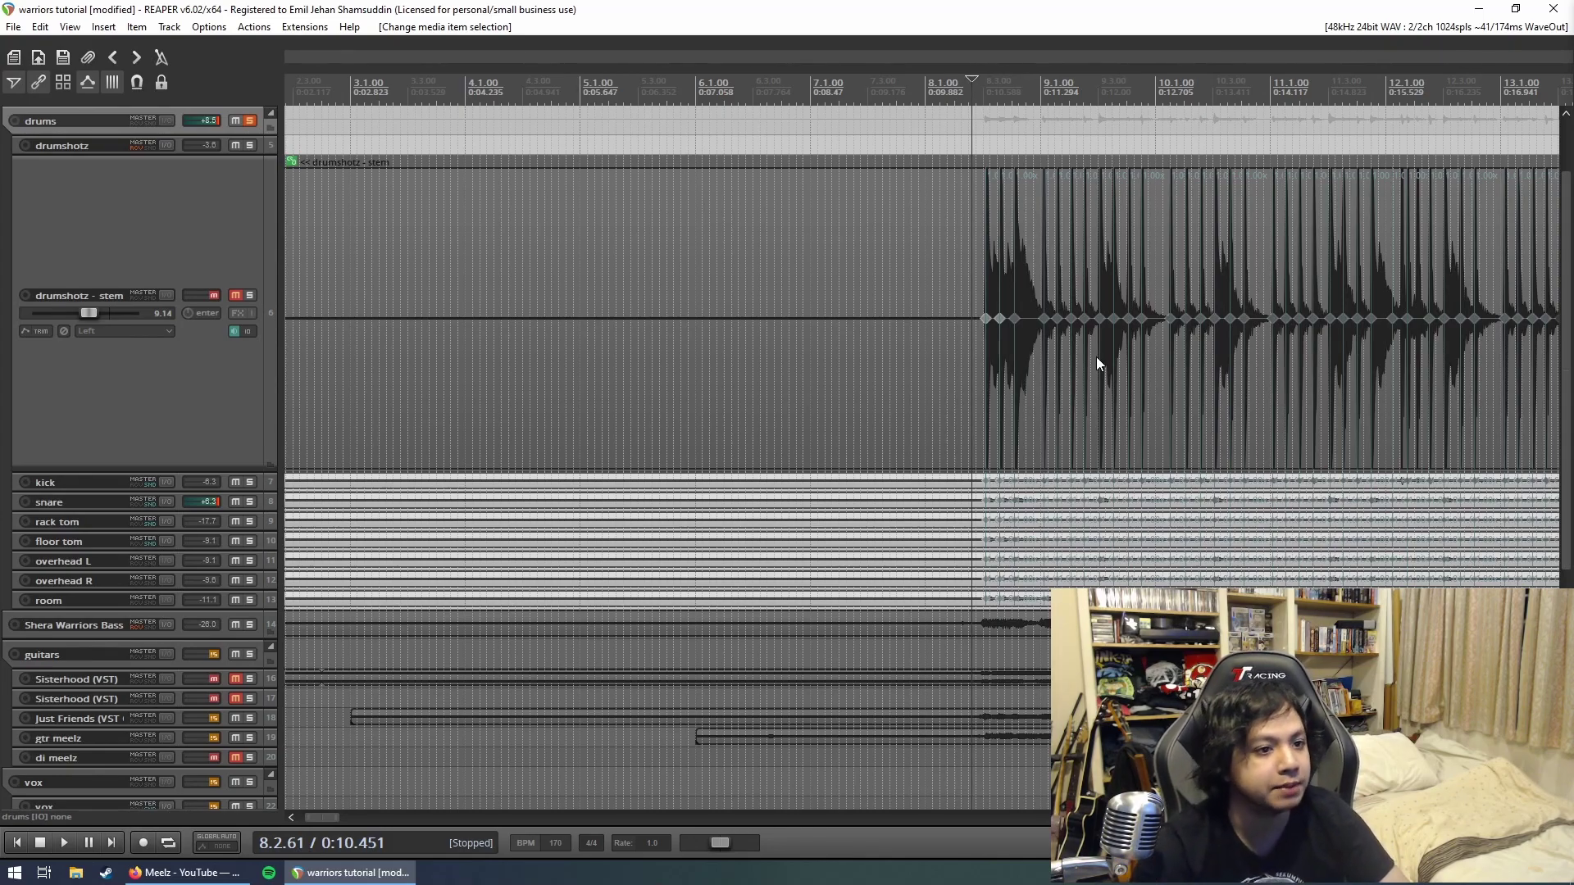
{"action": "scroll", "coordinate": [959, 247], "scroll_direction": "up", "scroll_amount": 2}
Step: Snap the drum stem's stretch markers to the grid from the item context menu
{"action": "right_click", "coordinate": [861, 416]}
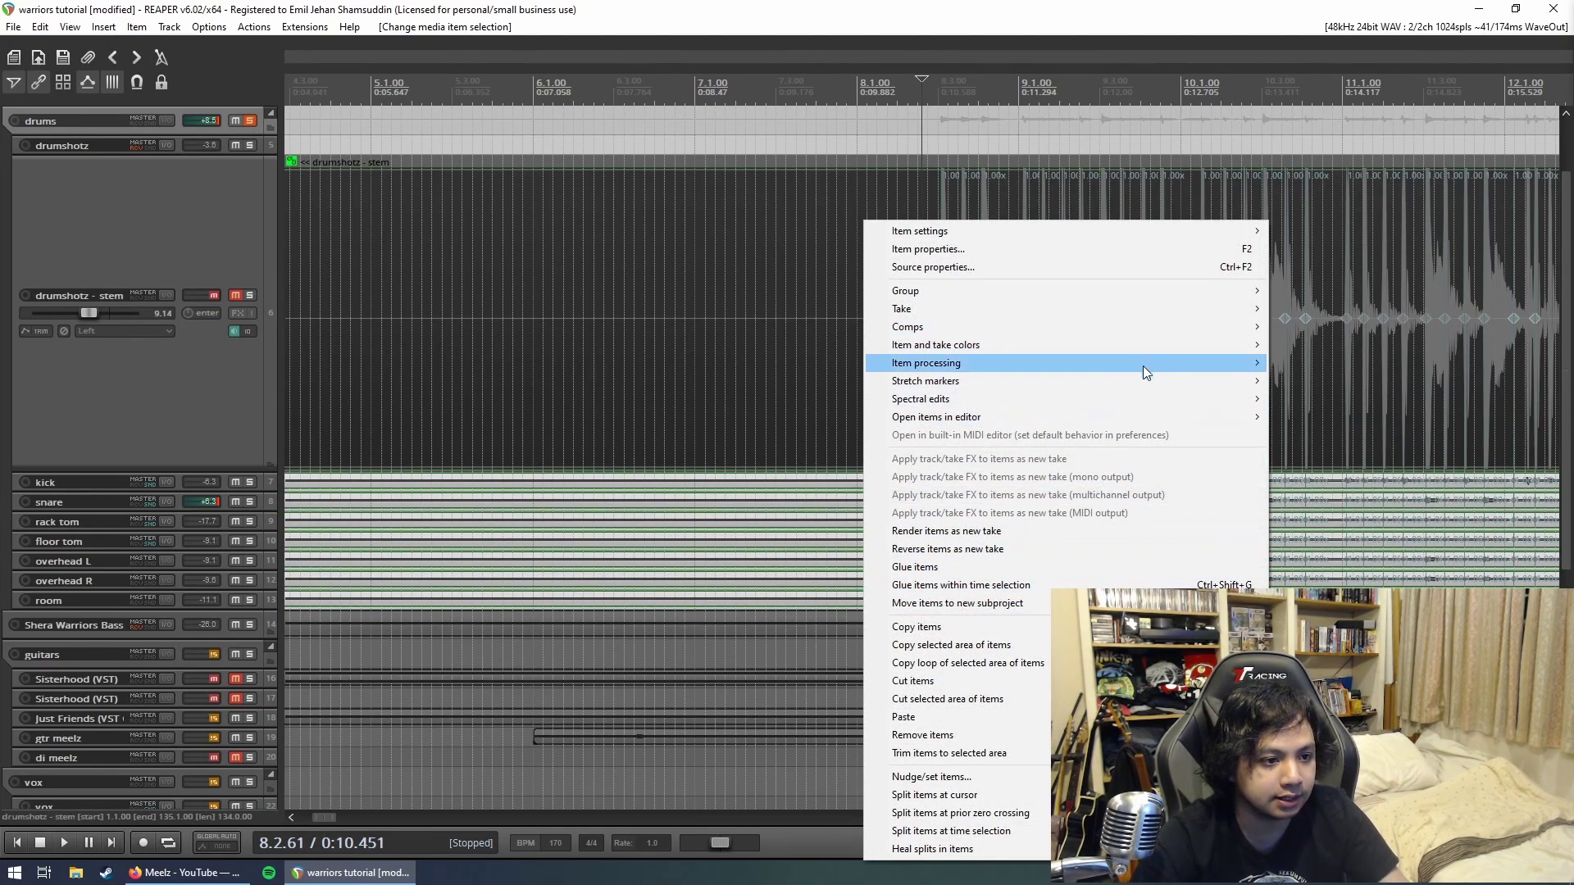
{"action": "mouse_move", "coordinate": [925, 382]}
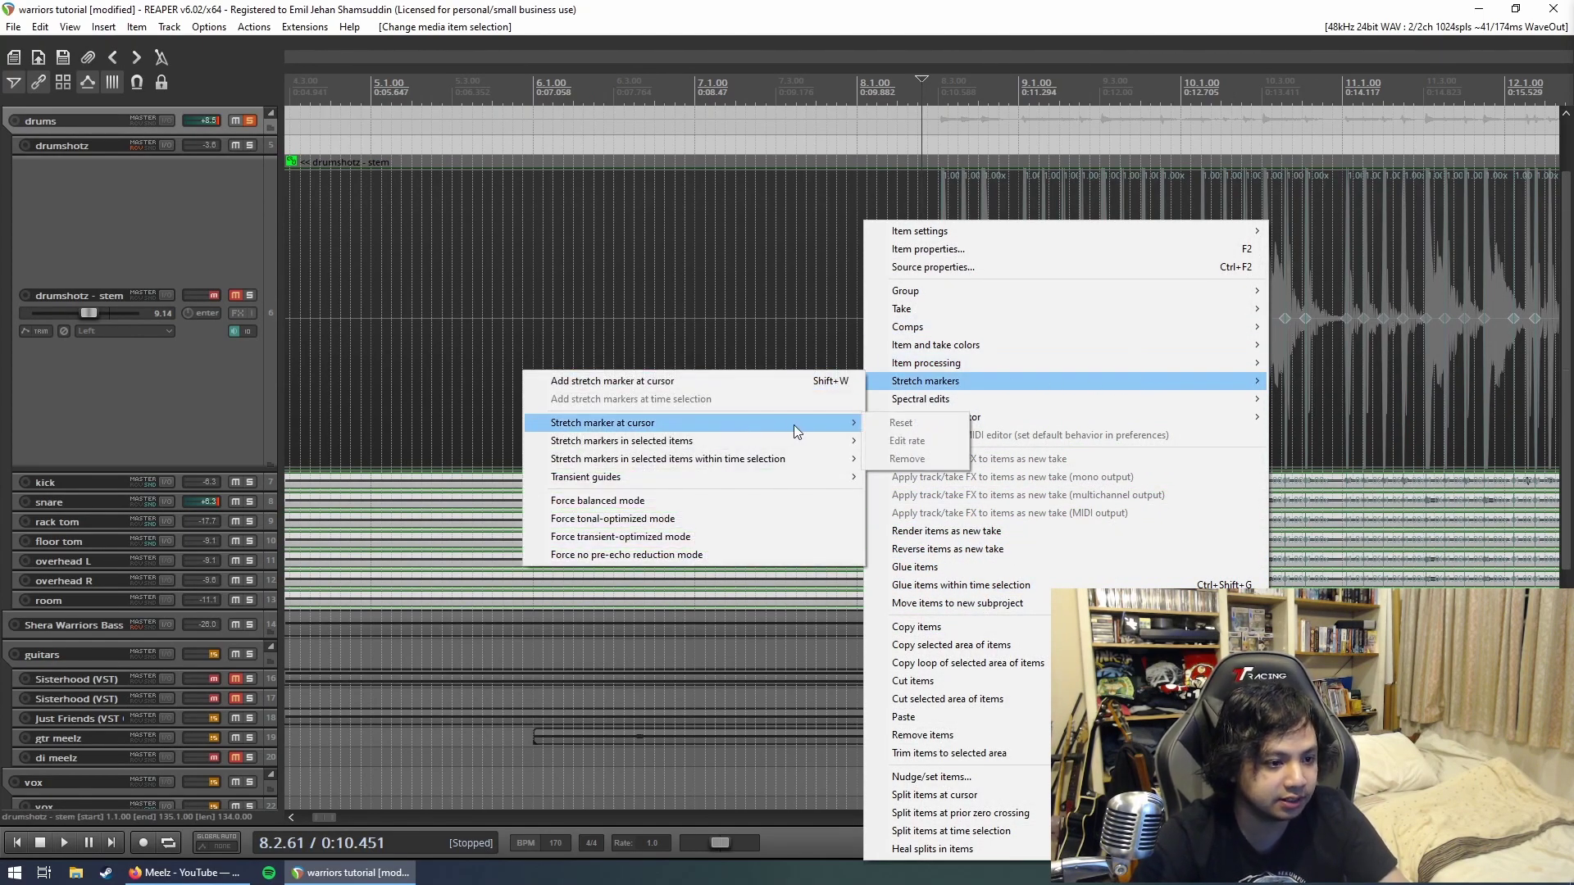
{"action": "mouse_move", "coordinate": [621, 441]}
{"action": "left_click", "coordinate": [916, 440]}
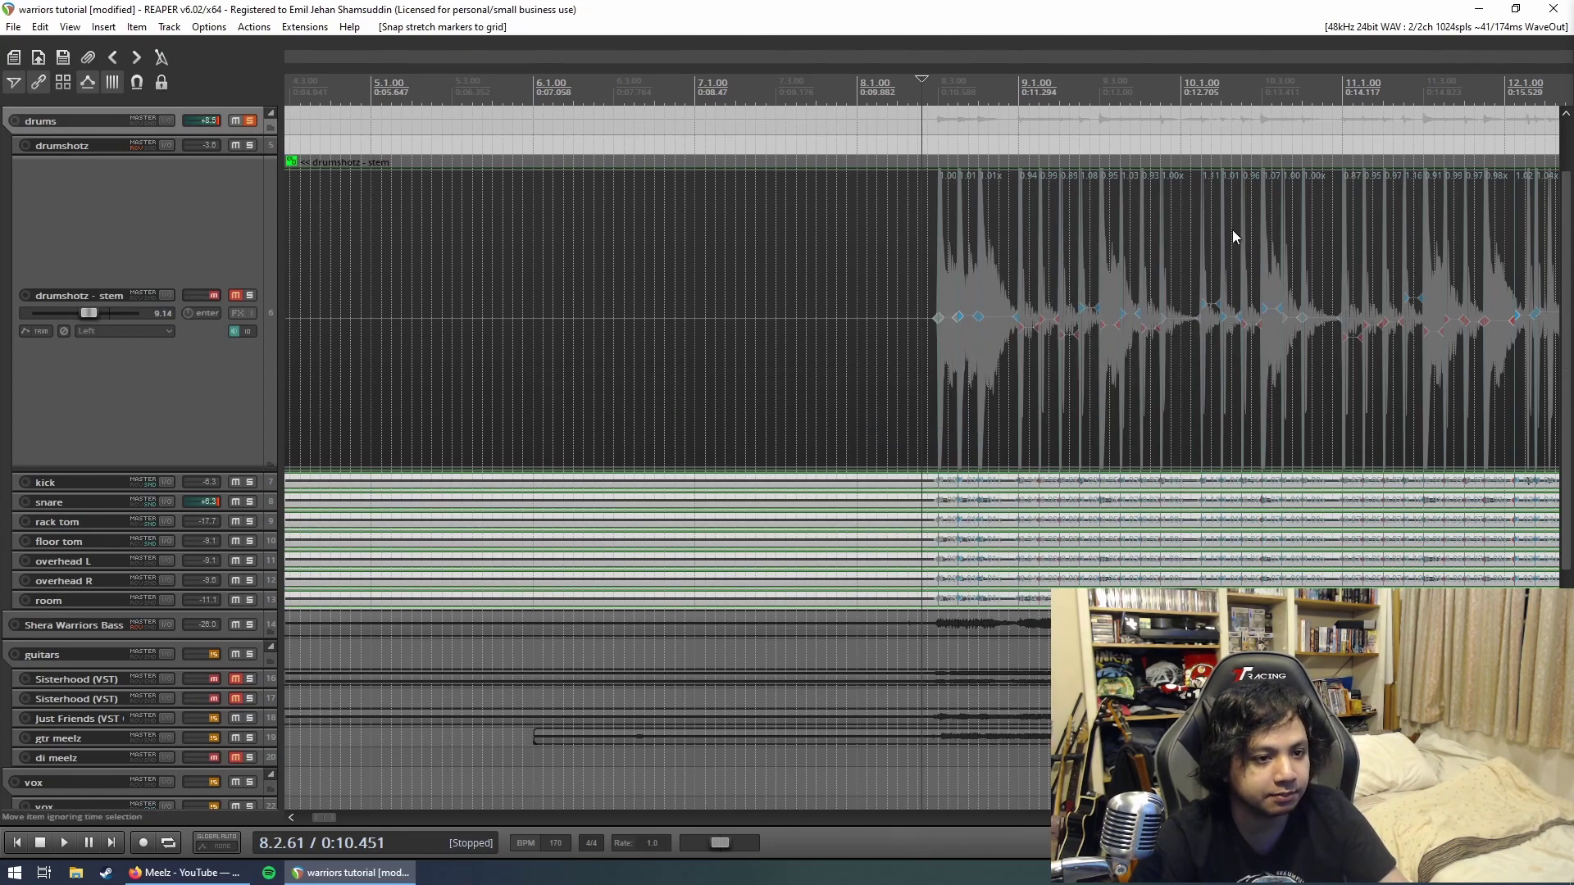
{"action": "left_click", "coordinate": [1148, 454]}
{"action": "scroll", "coordinate": [1148, 454], "scroll_direction": "up", "scroll_amount": 3}
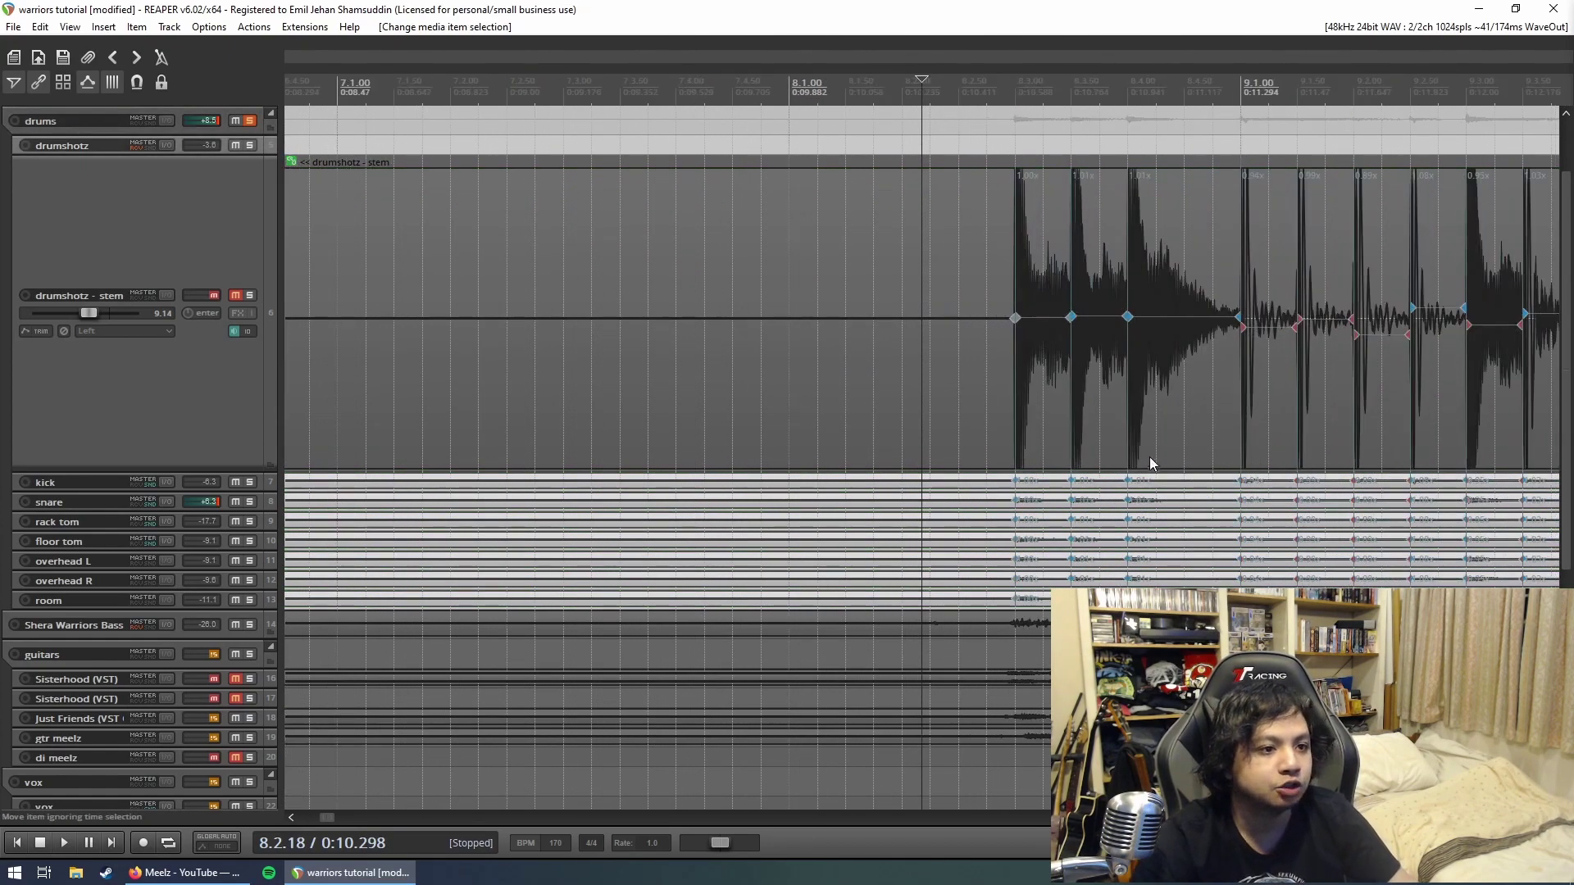
{"action": "scroll", "coordinate": [1137, 443], "scroll_direction": "down", "scroll_amount": 3}
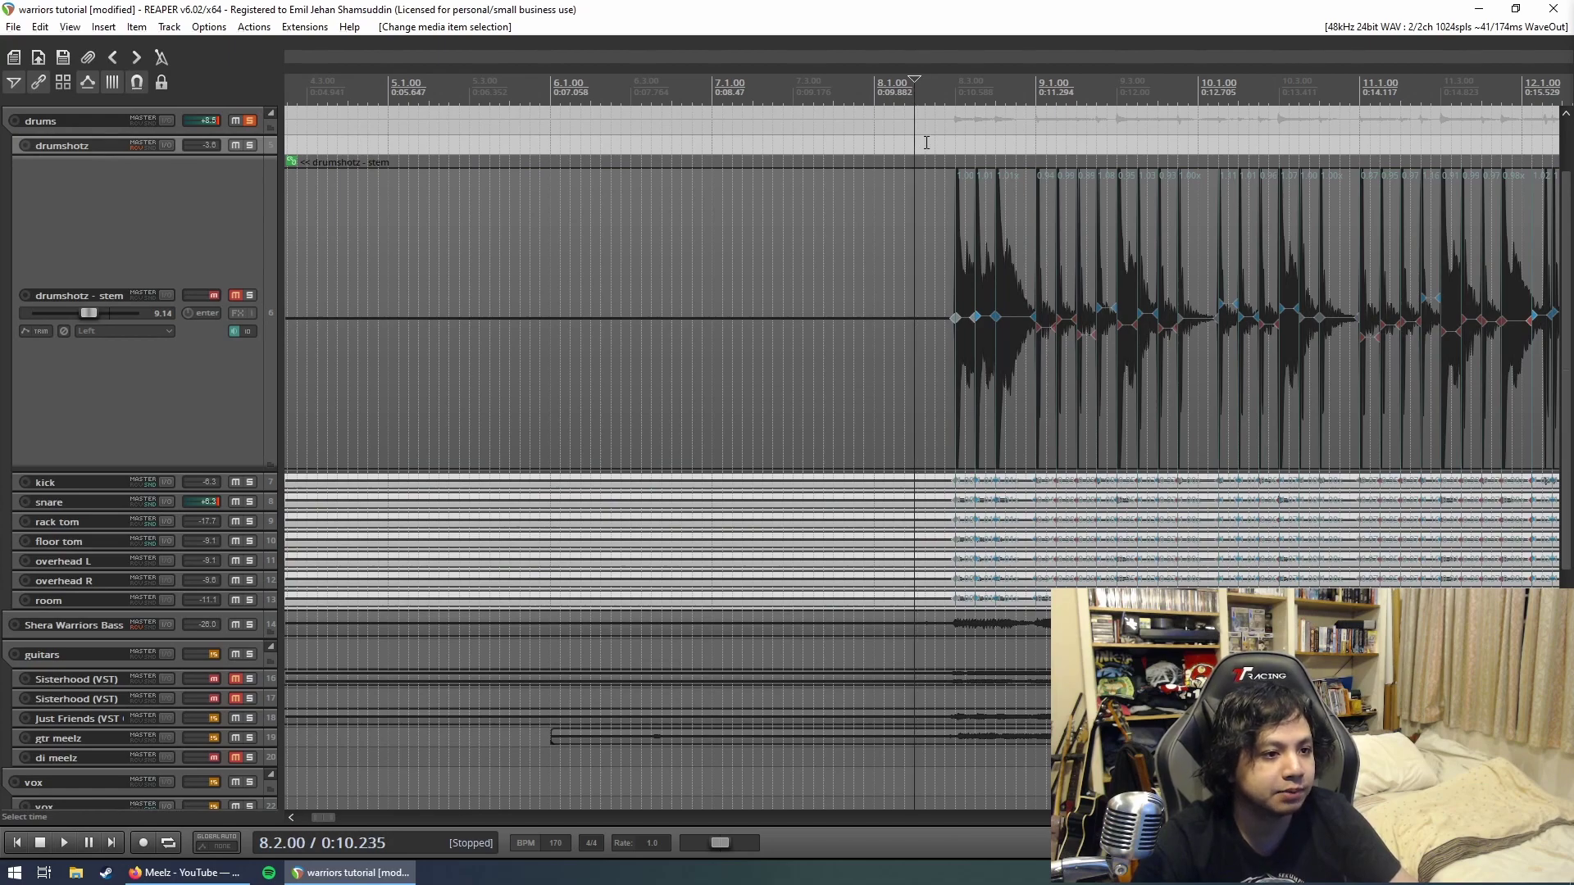
Step: Drag the first drum hit's stretch marker near bar 8 earlier and audition the drums
{"action": "left_click", "coordinate": [925, 173]}
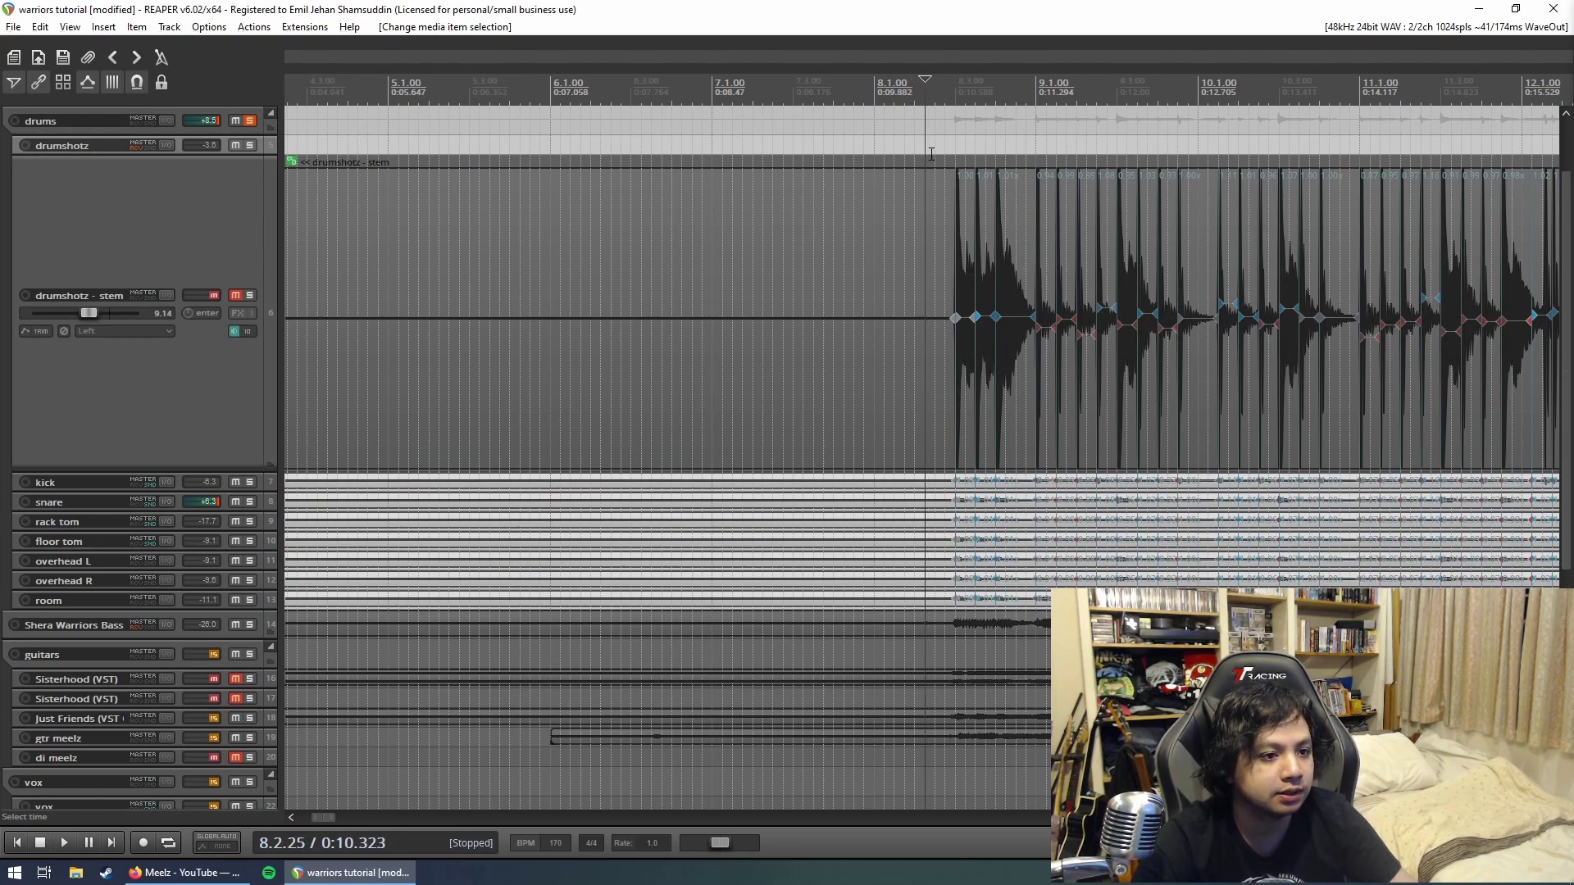
{"action": "left_click", "coordinate": [873, 161]}
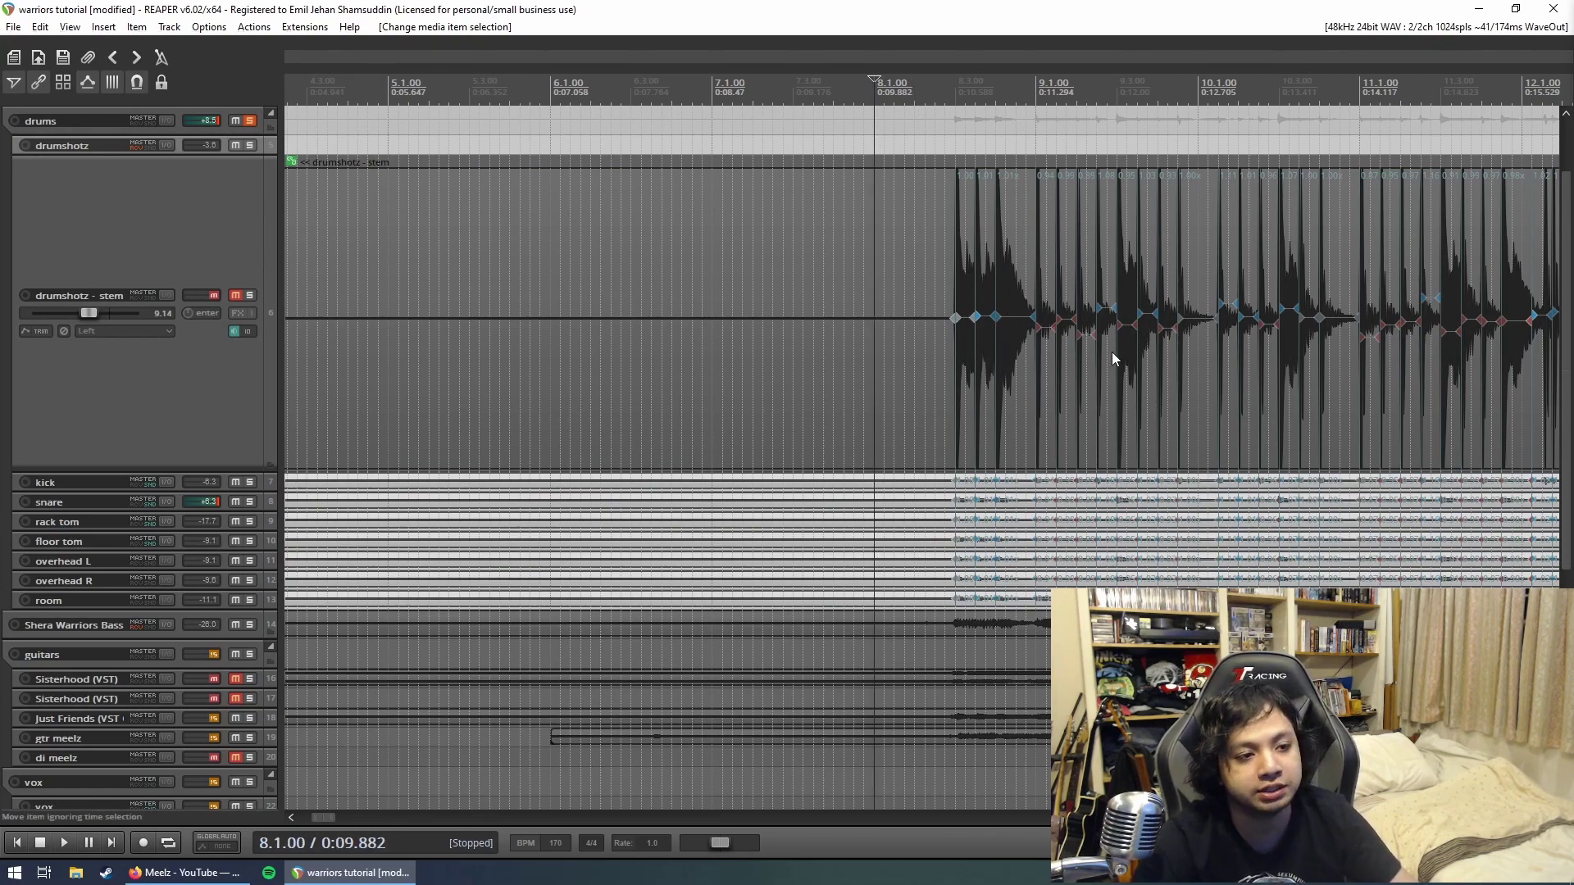
{"action": "left_click", "coordinate": [905, 388]}
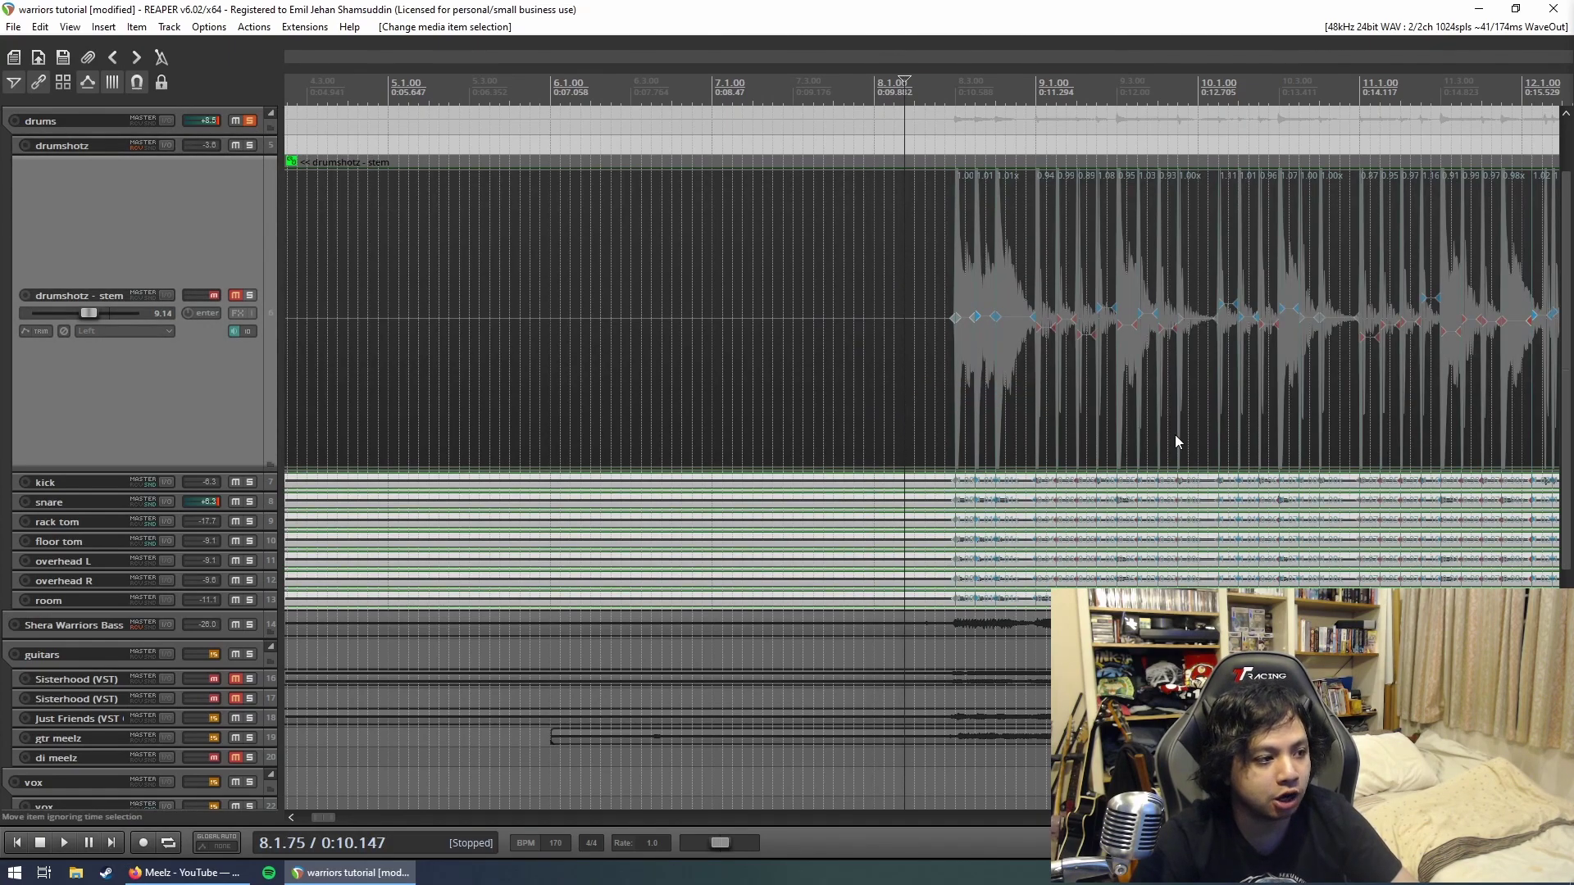
{"action": "left_click", "coordinate": [831, 246]}
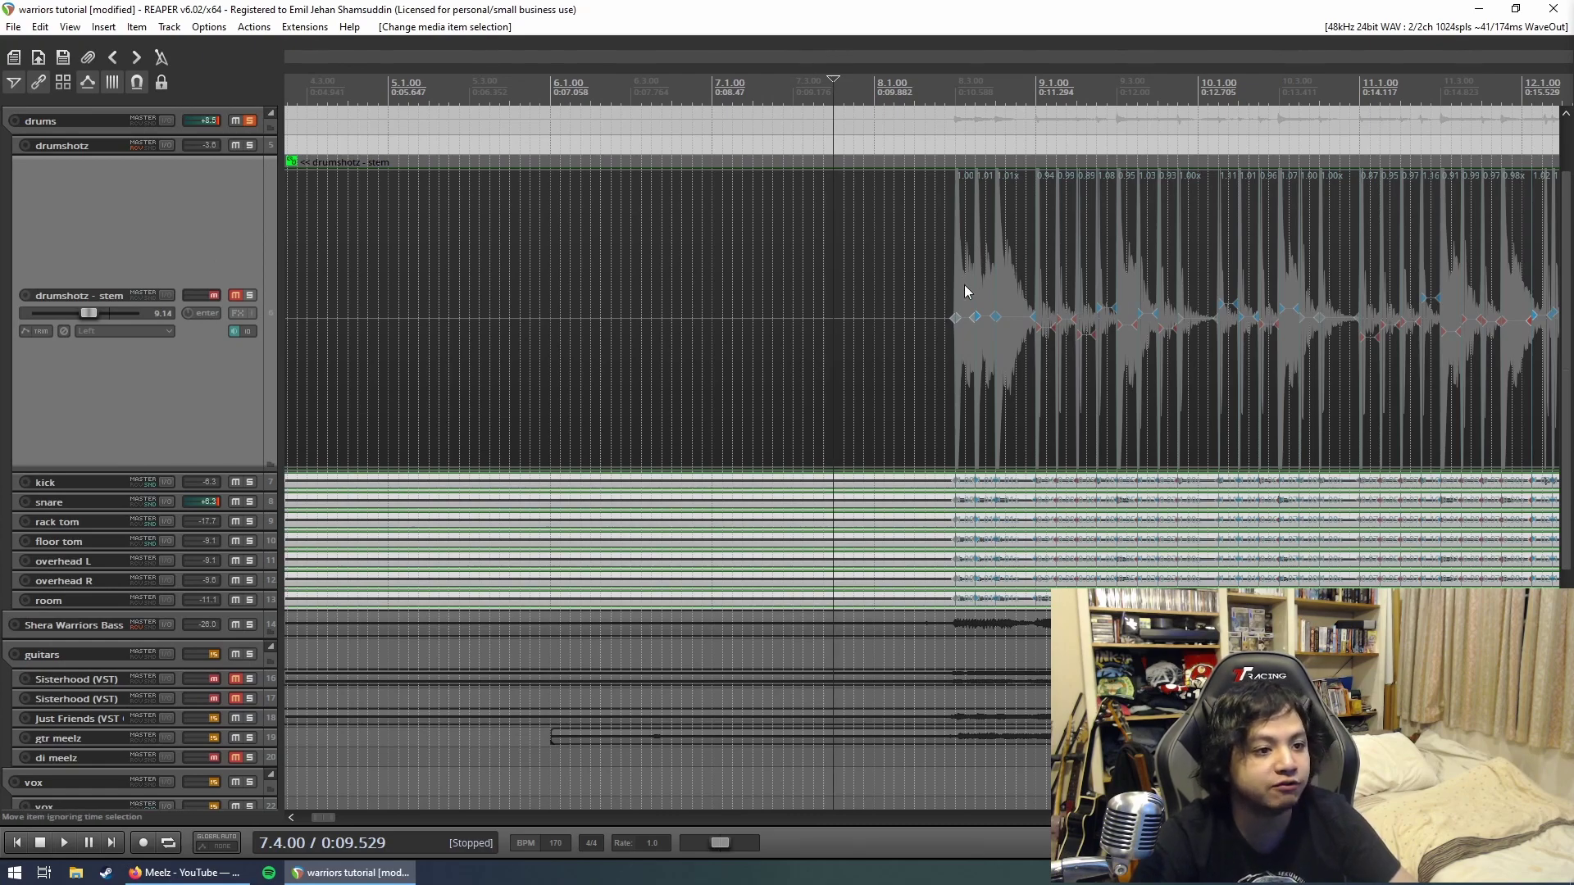
{"action": "mouse_move", "coordinate": [955, 317]}
{"action": "left_mouse_down"}
{"action": "mouse_move", "coordinate": [924, 339]}
{"action": "mouse_move", "coordinate": [952, 347]}
{"action": "left_mouse_up"}
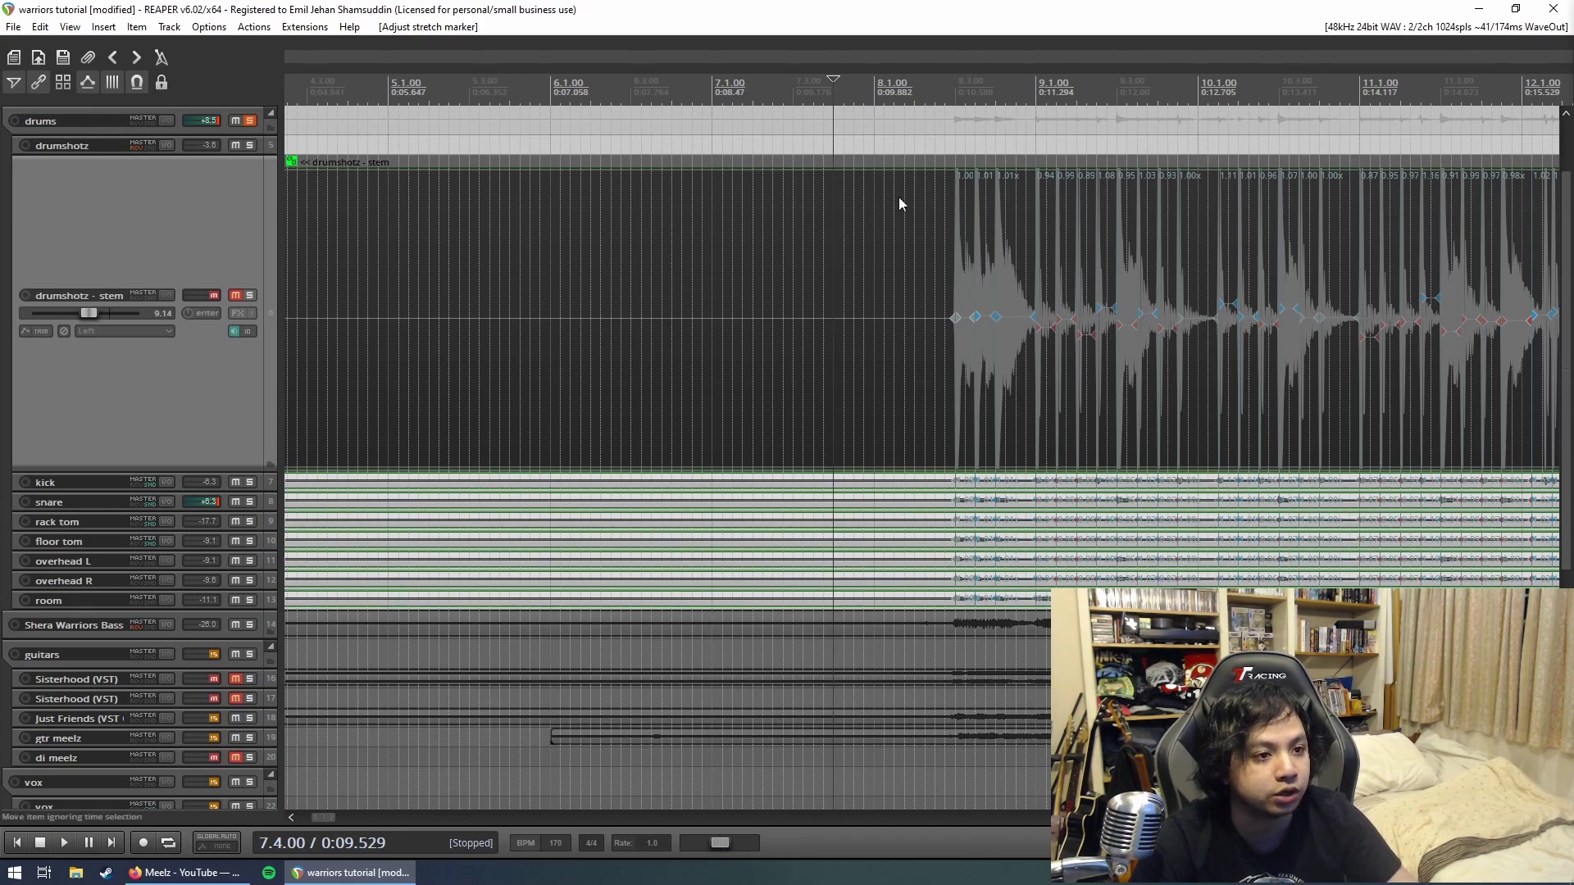
{"action": "key", "text": "space"}
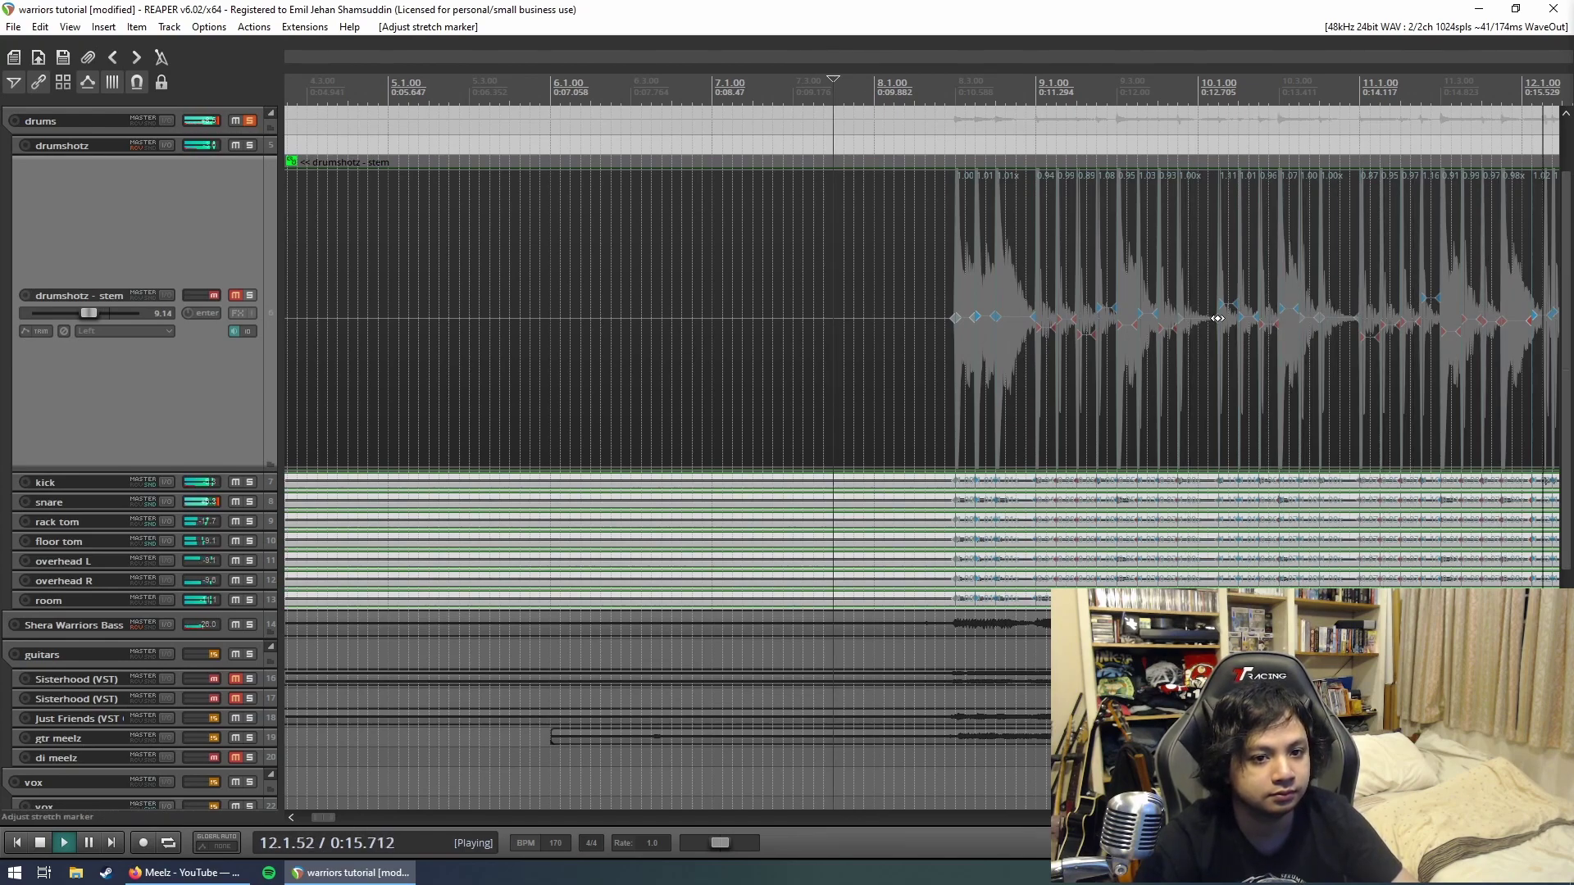
{"action": "key", "text": "space"}
Step: Place the edit point on the misplaced stretch marker in bar 12
{"action": "left_click", "coordinate": [426, 172]}
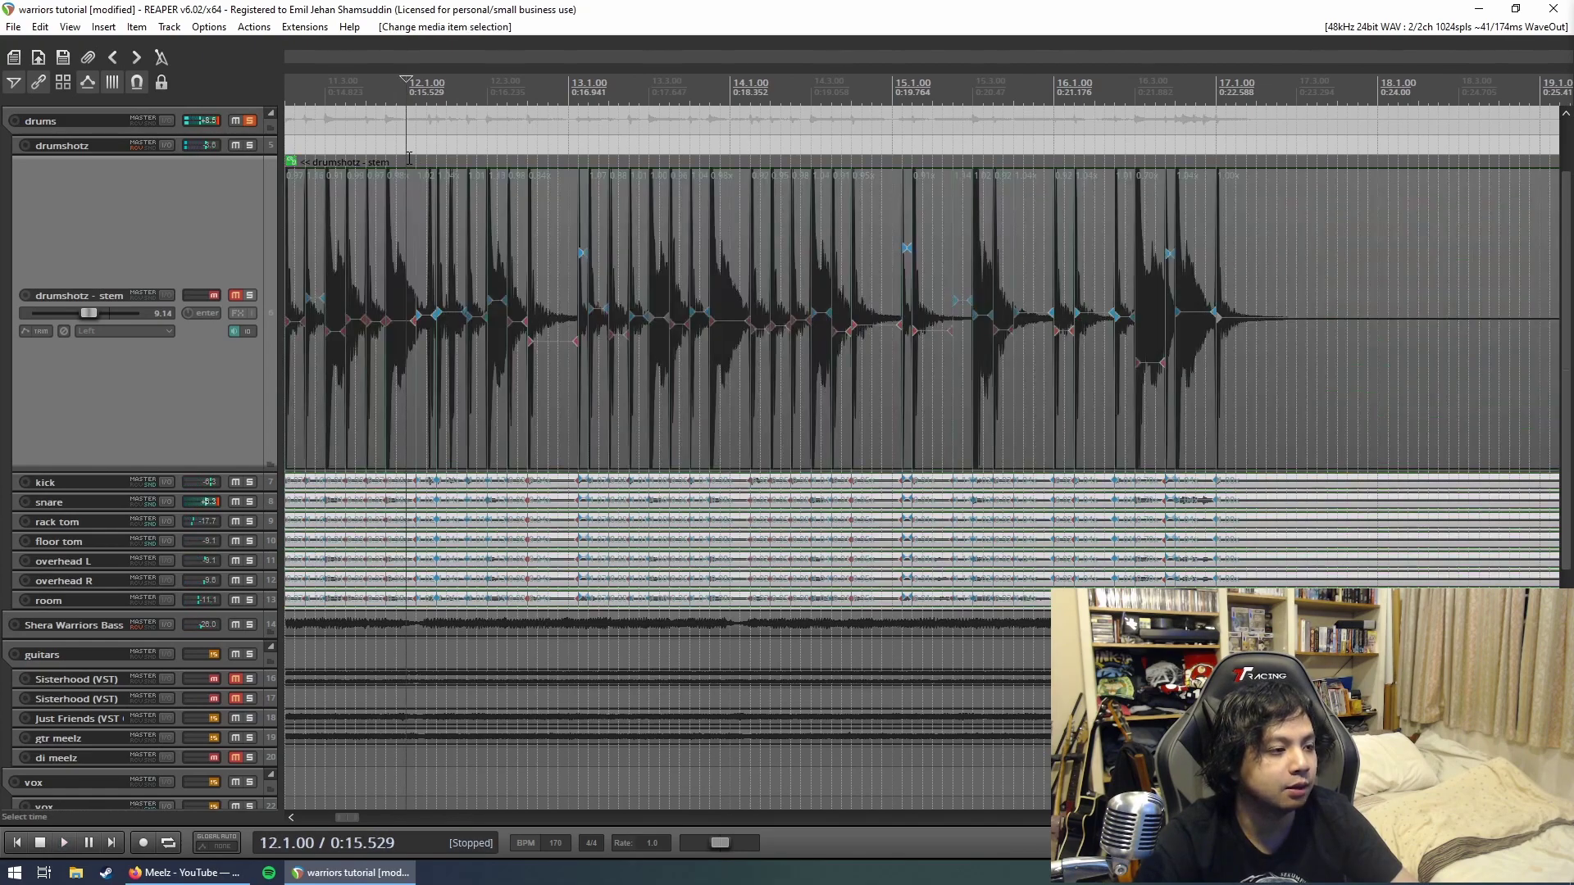
{"action": "scroll", "coordinate": [811, 332], "scroll_direction": "up", "scroll_amount": 3}
{"action": "scroll", "coordinate": [827, 330], "scroll_direction": "up", "scroll_amount": 2}
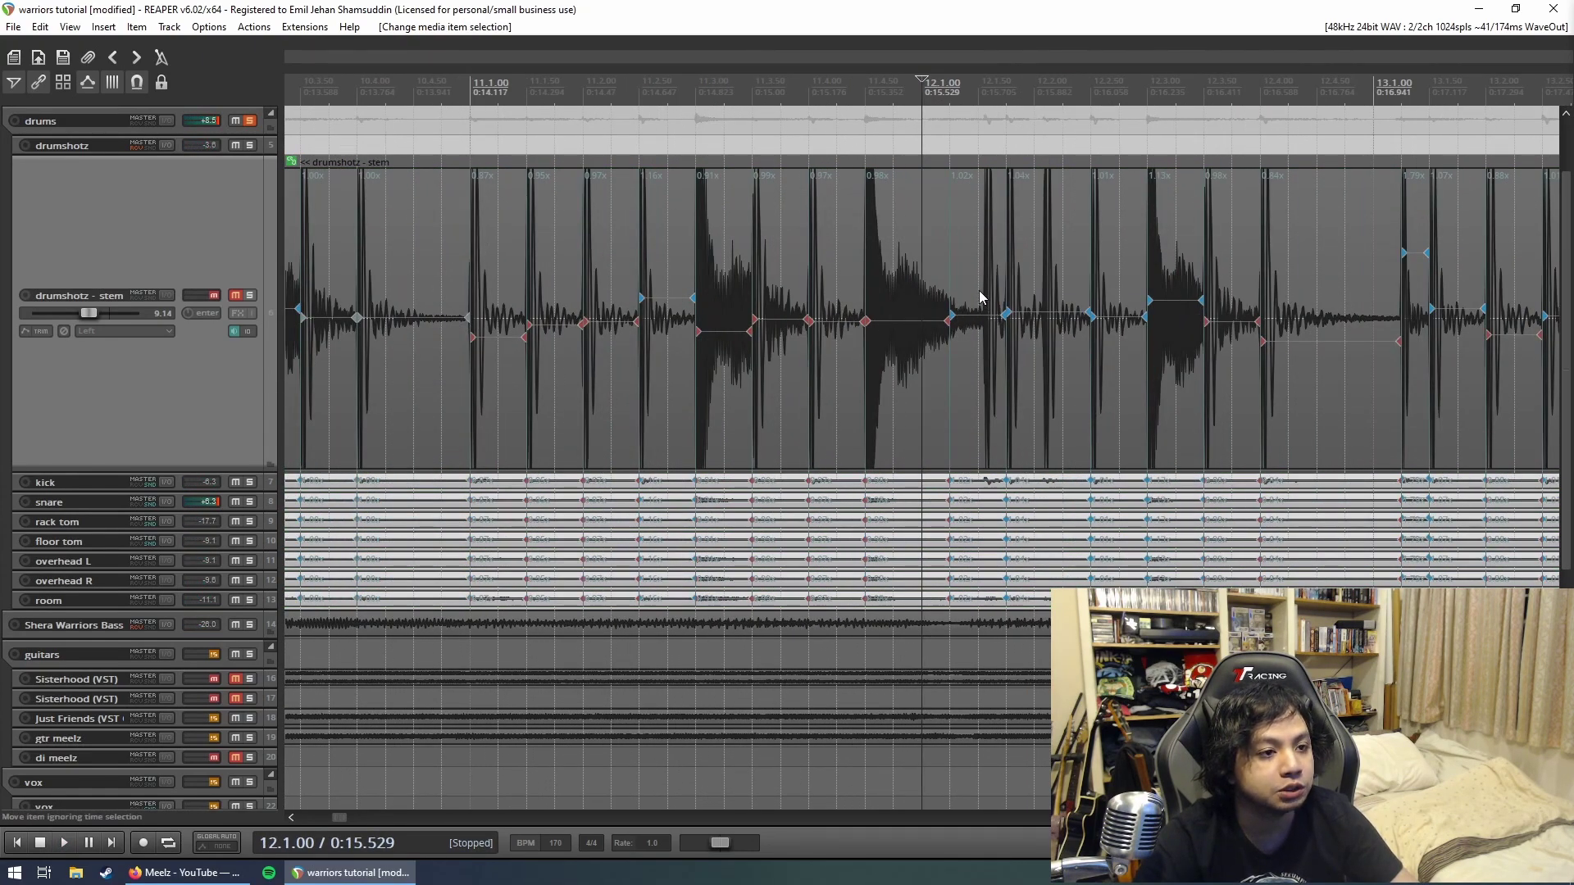
{"action": "left_click", "coordinate": [980, 294]}
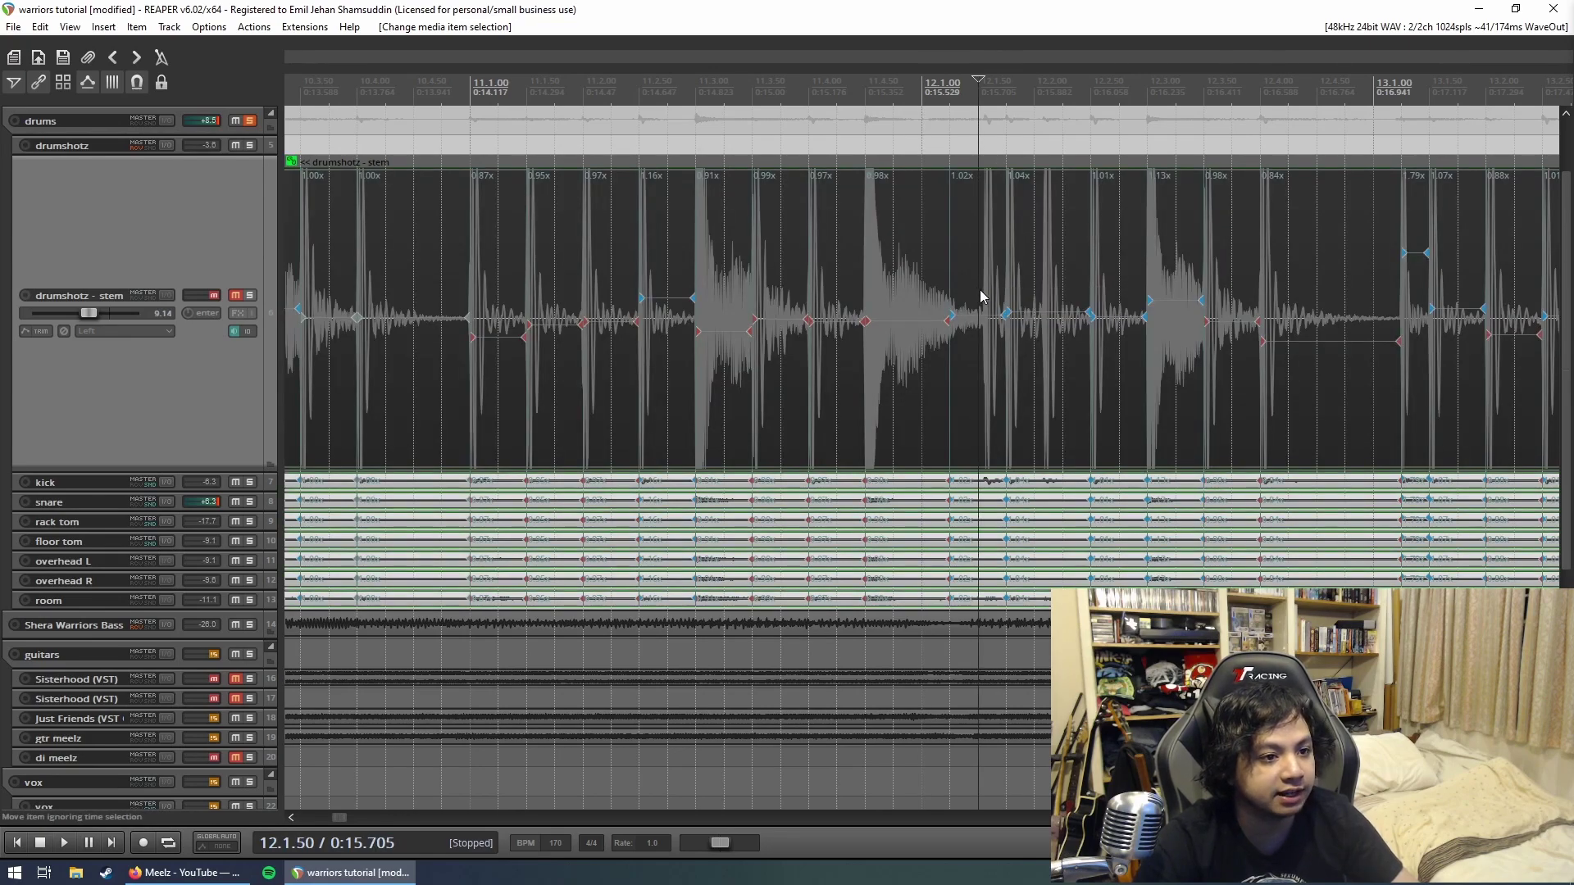
{"action": "left_click", "coordinate": [950, 318]}
Step: Remove the misplaced bar 12 stretch marker, add one at the next hit, and drag markers onto the grid
{"action": "right_click", "coordinate": [950, 318]}
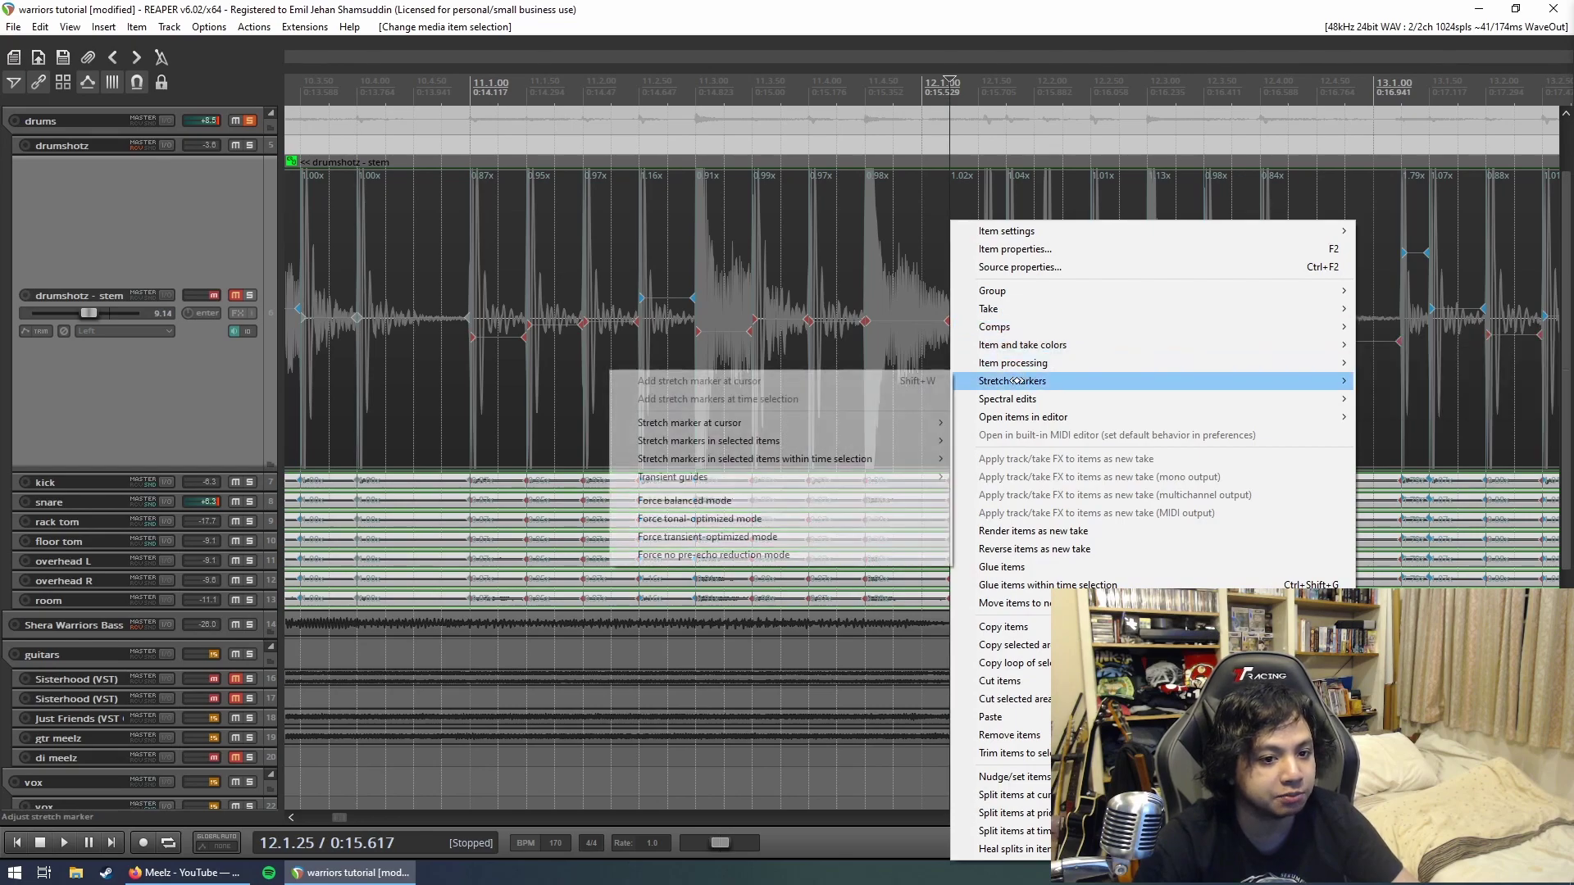
{"action": "mouse_move", "coordinate": [1011, 382]}
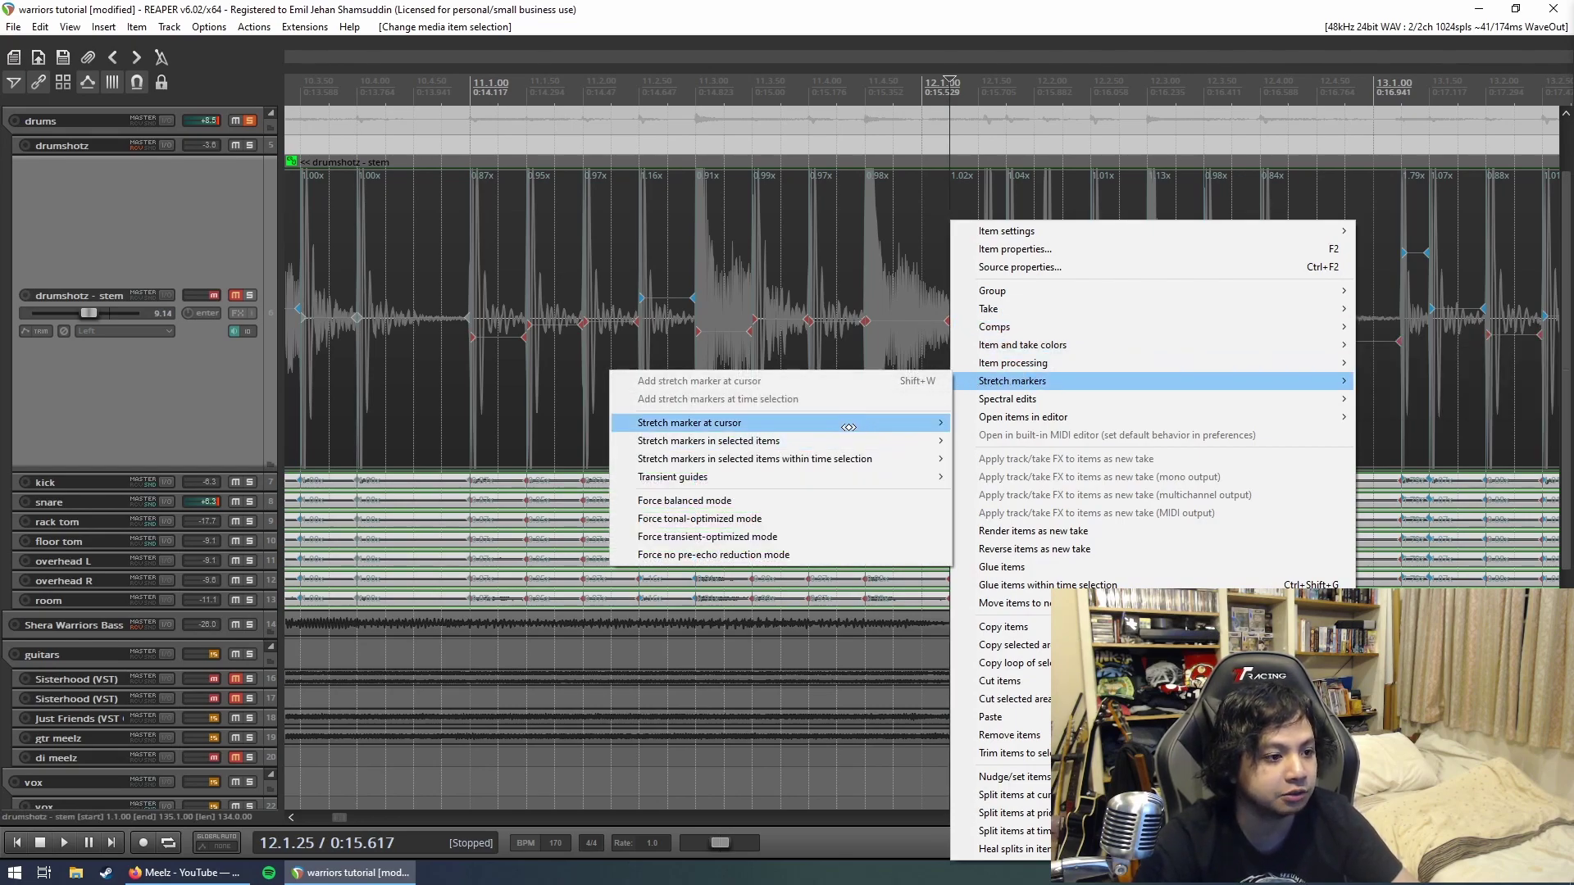
{"action": "mouse_move", "coordinate": [689, 422]}
{"action": "left_click", "coordinate": [995, 458]}
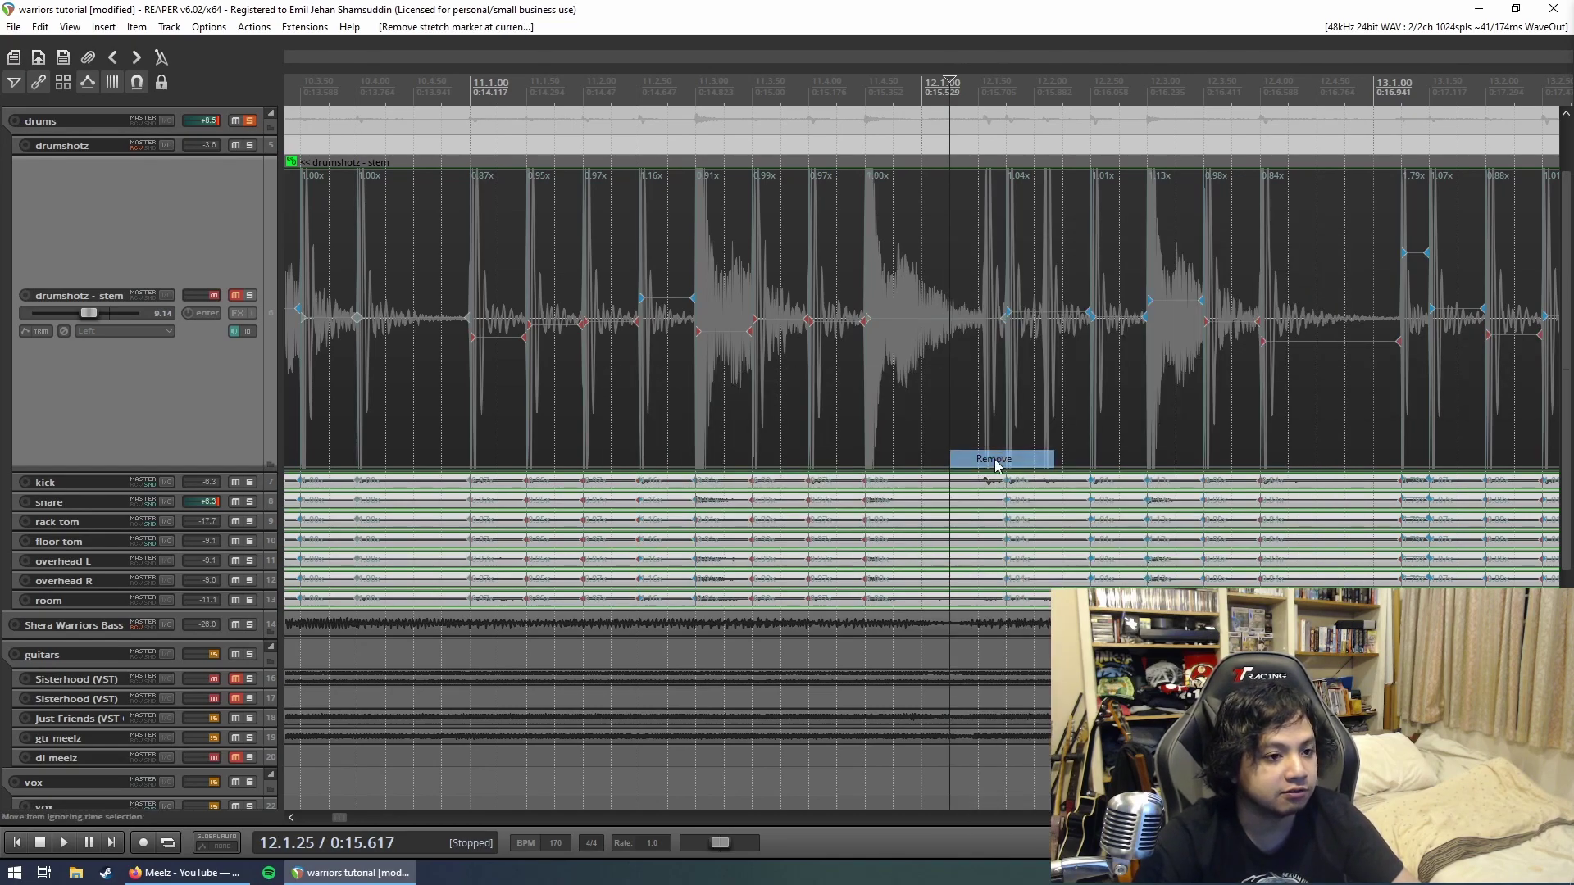
{"action": "scroll", "coordinate": [1053, 410], "scroll_direction": "up", "scroll_amount": 3}
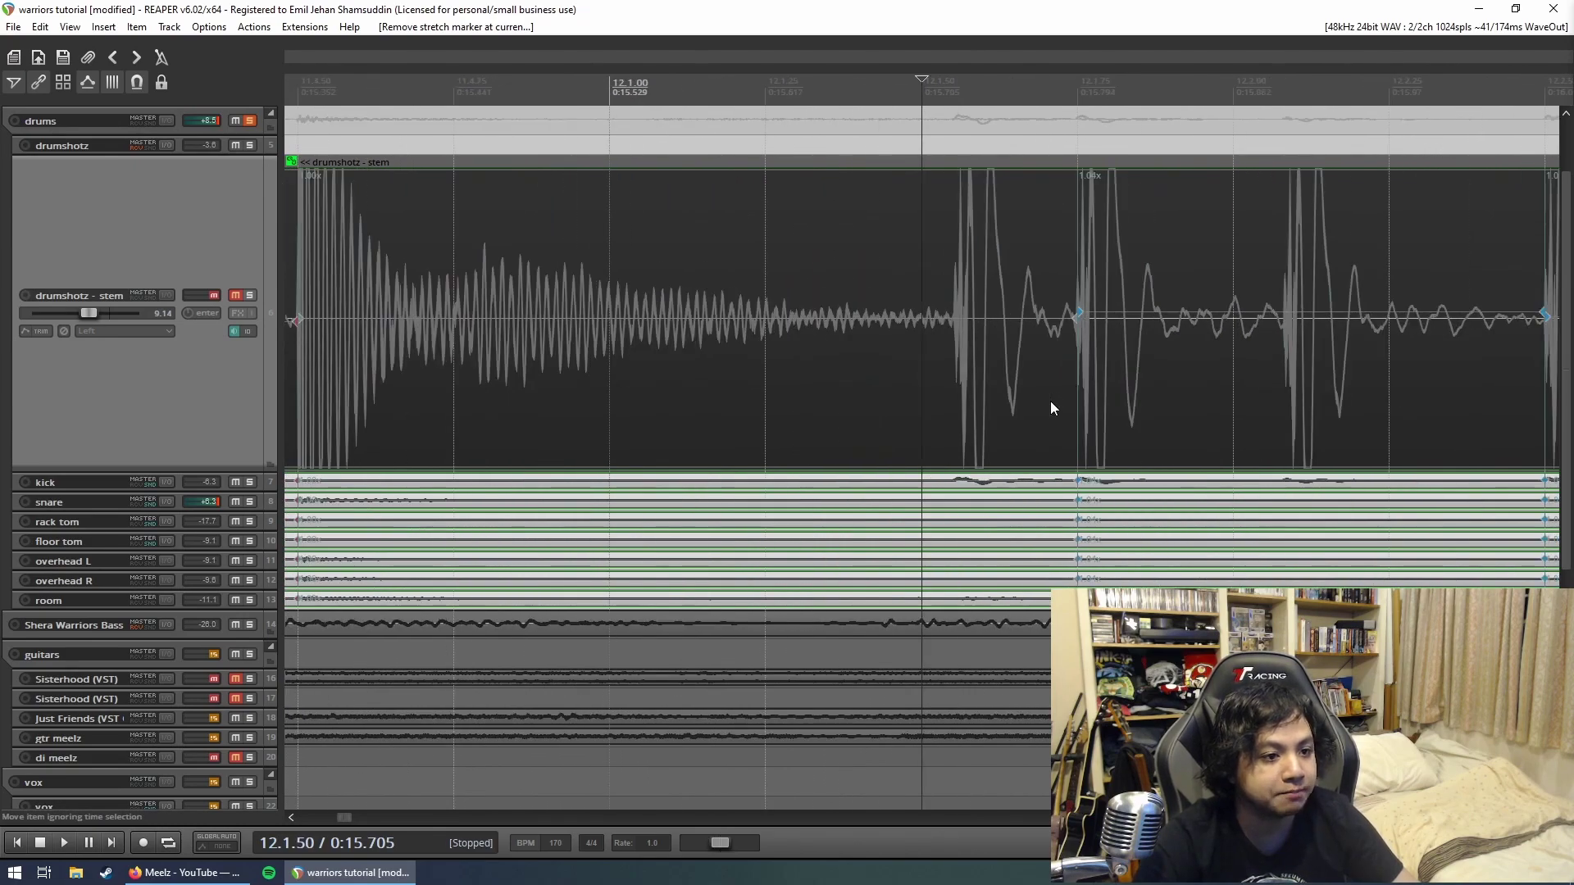
{"action": "left_click", "coordinate": [954, 287]}
{"action": "key", "text": "shift+w"}
{"action": "scroll", "coordinate": [961, 327], "scroll_direction": "down", "scroll_amount": 2}
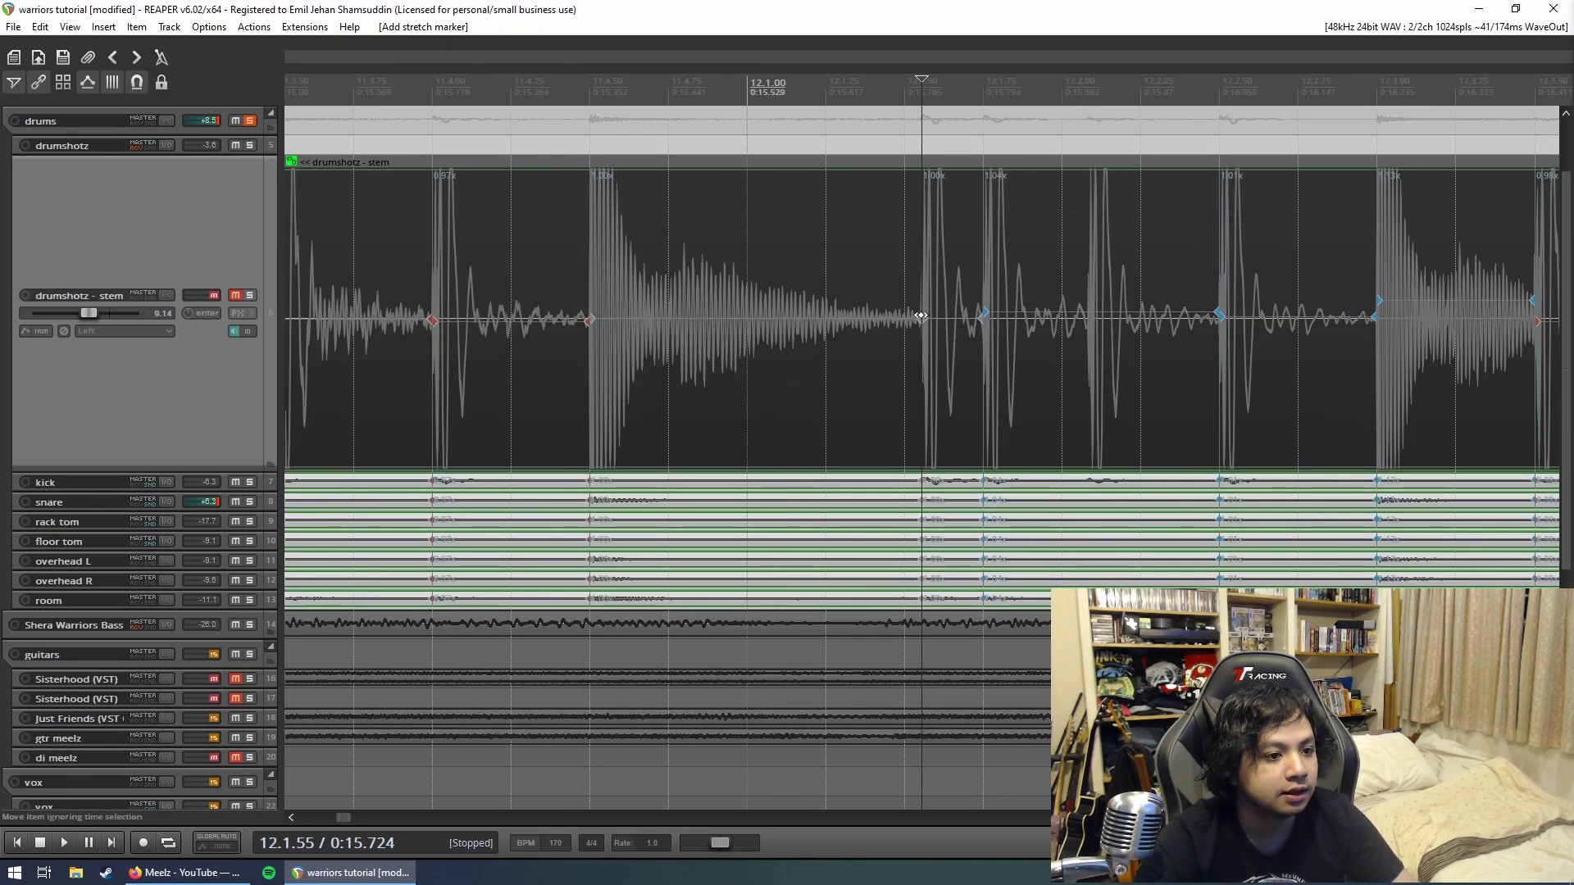
{"action": "left_click_drag", "start_coordinate": [916, 321], "coordinate": [747, 321]}
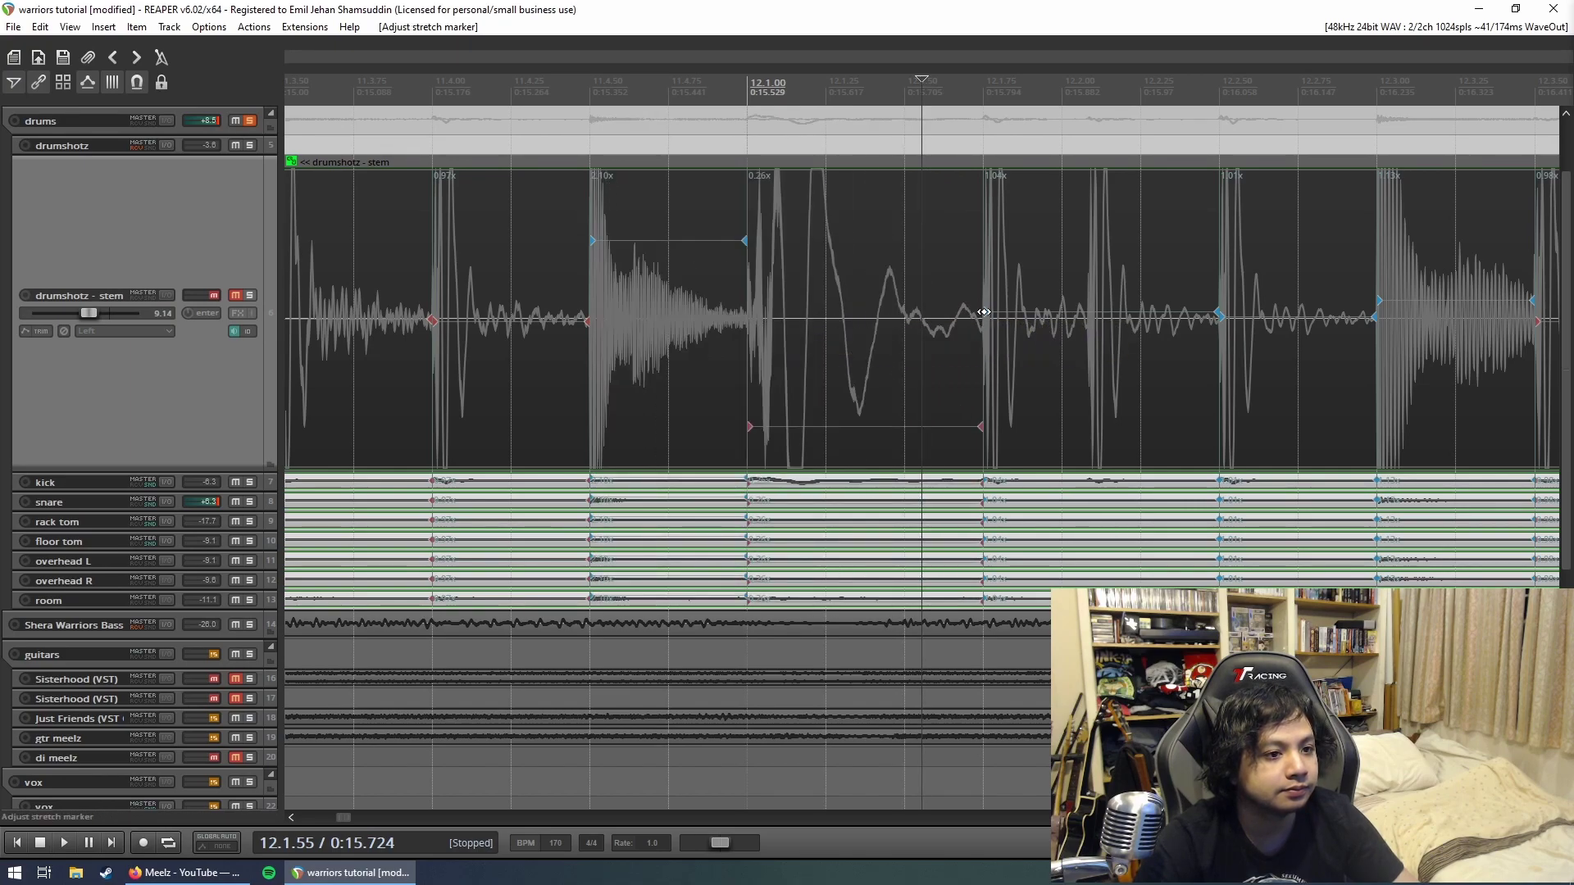
{"action": "left_click_drag", "start_coordinate": [984, 320], "coordinate": [906, 312]}
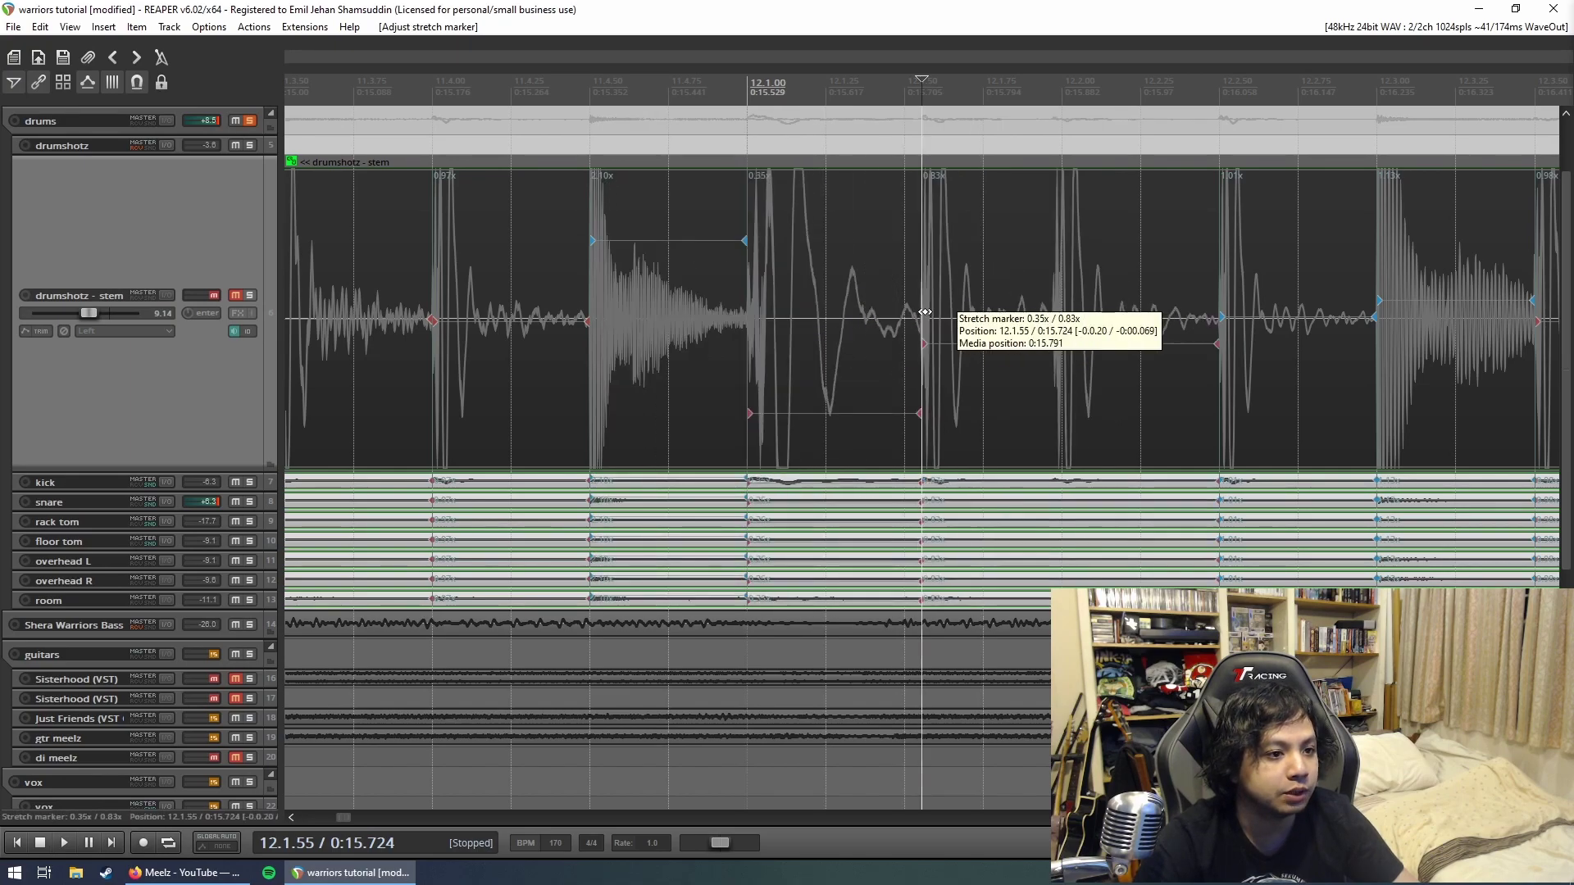
Step: Add a stretch marker at the following hit and audition from just before bar 12
{"action": "left_click", "coordinate": [1042, 306]}
{"action": "scroll", "coordinate": [1133, 359], "scroll_direction": "up", "scroll_amount": 2}
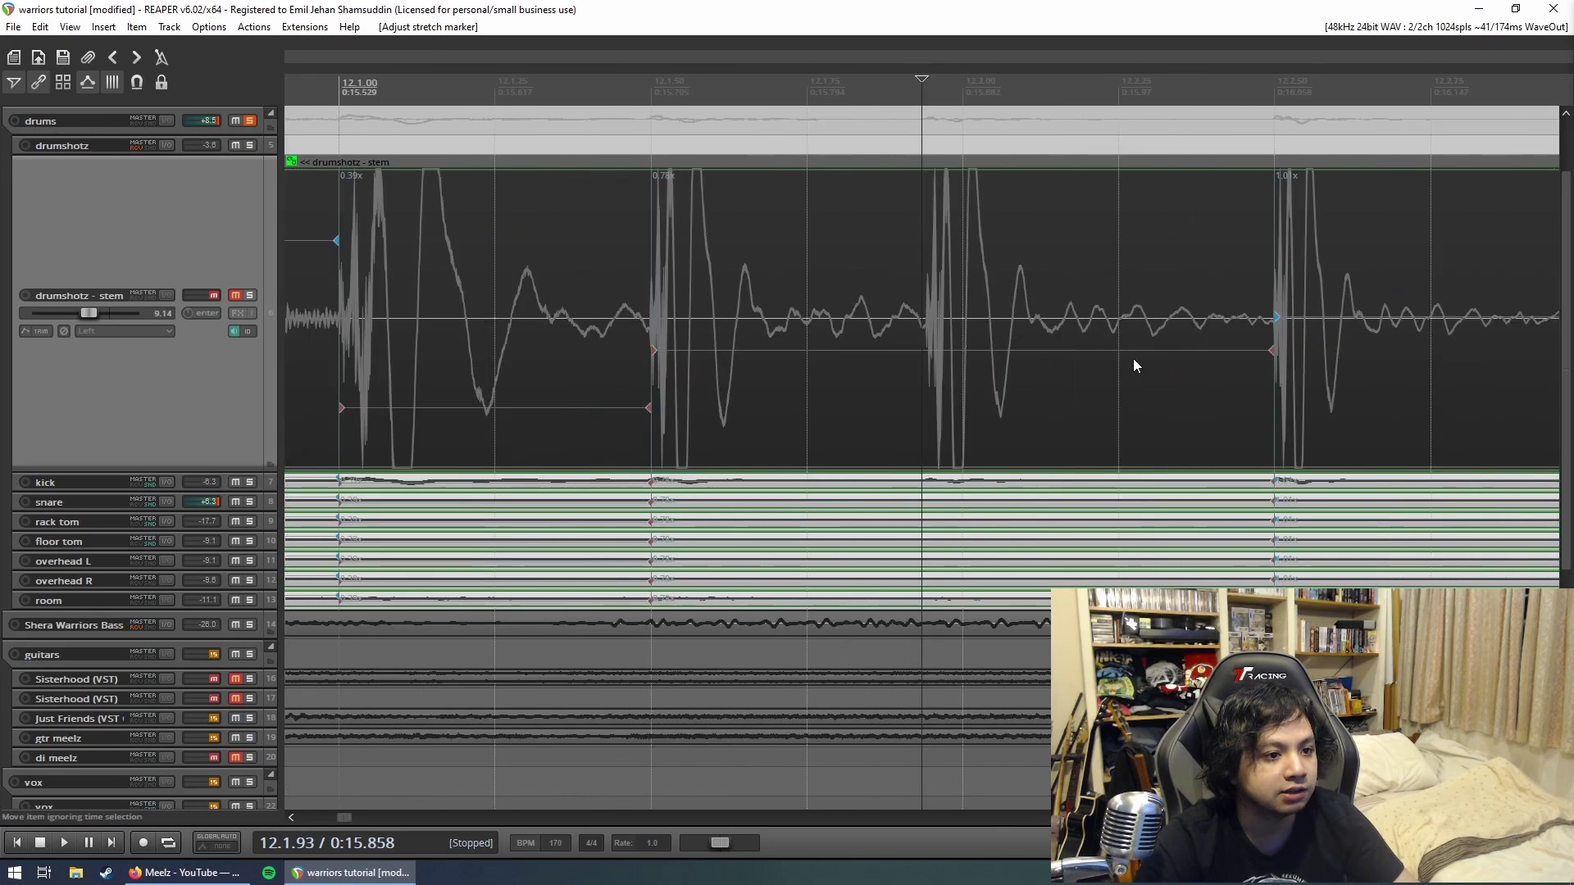
{"action": "left_click", "coordinate": [924, 301]}
{"action": "key", "text": "shift+w"}
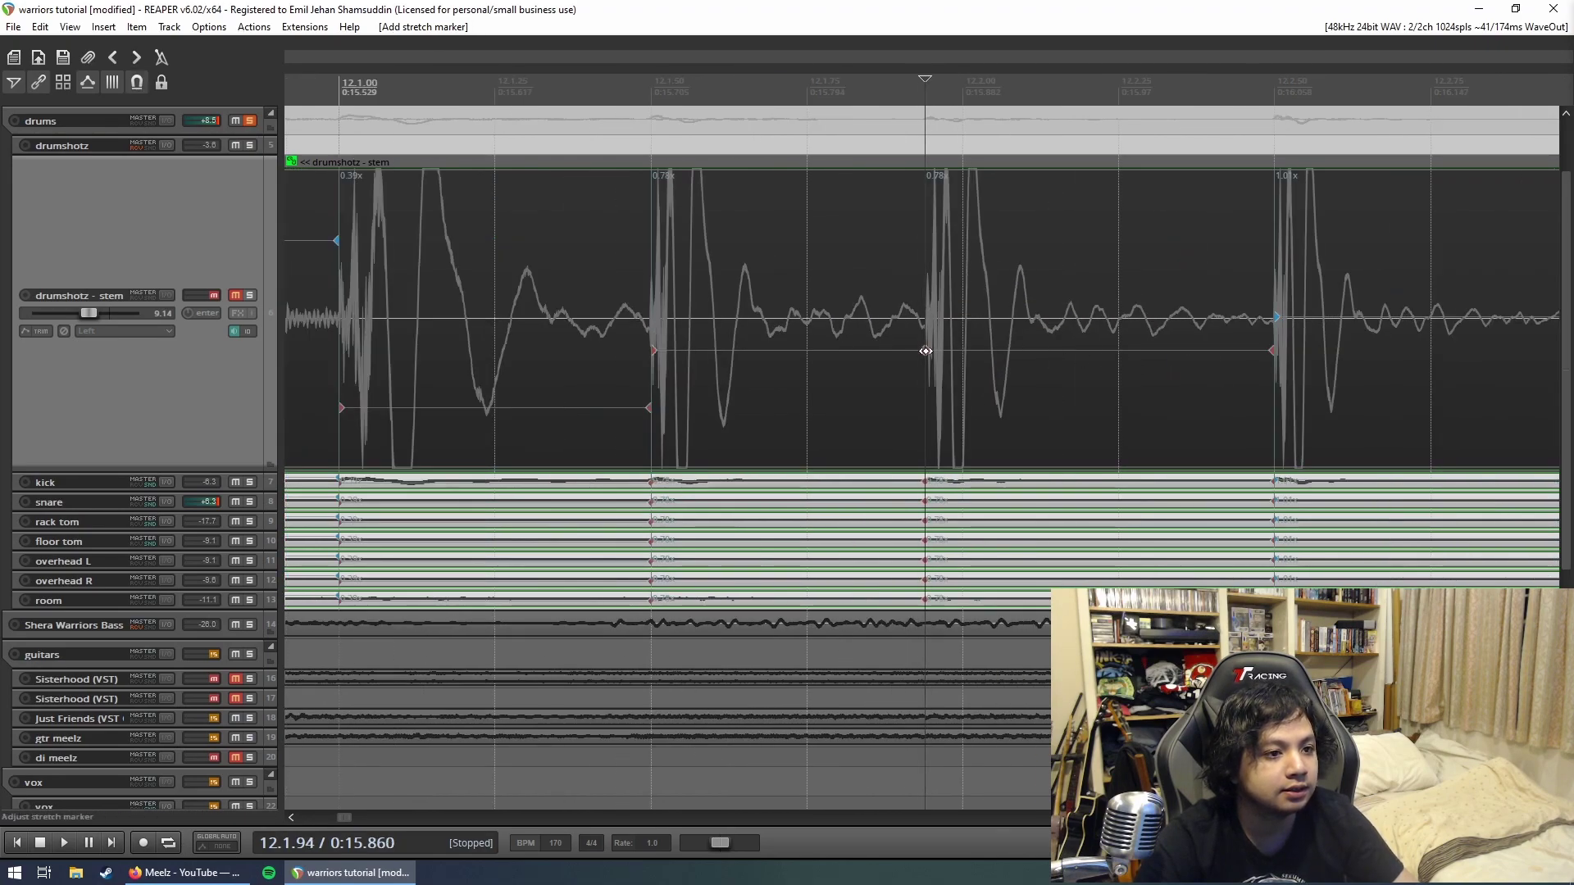
{"action": "scroll", "coordinate": [966, 354], "scroll_direction": "down", "scroll_amount": 3}
{"action": "left_click", "coordinate": [650, 145]}
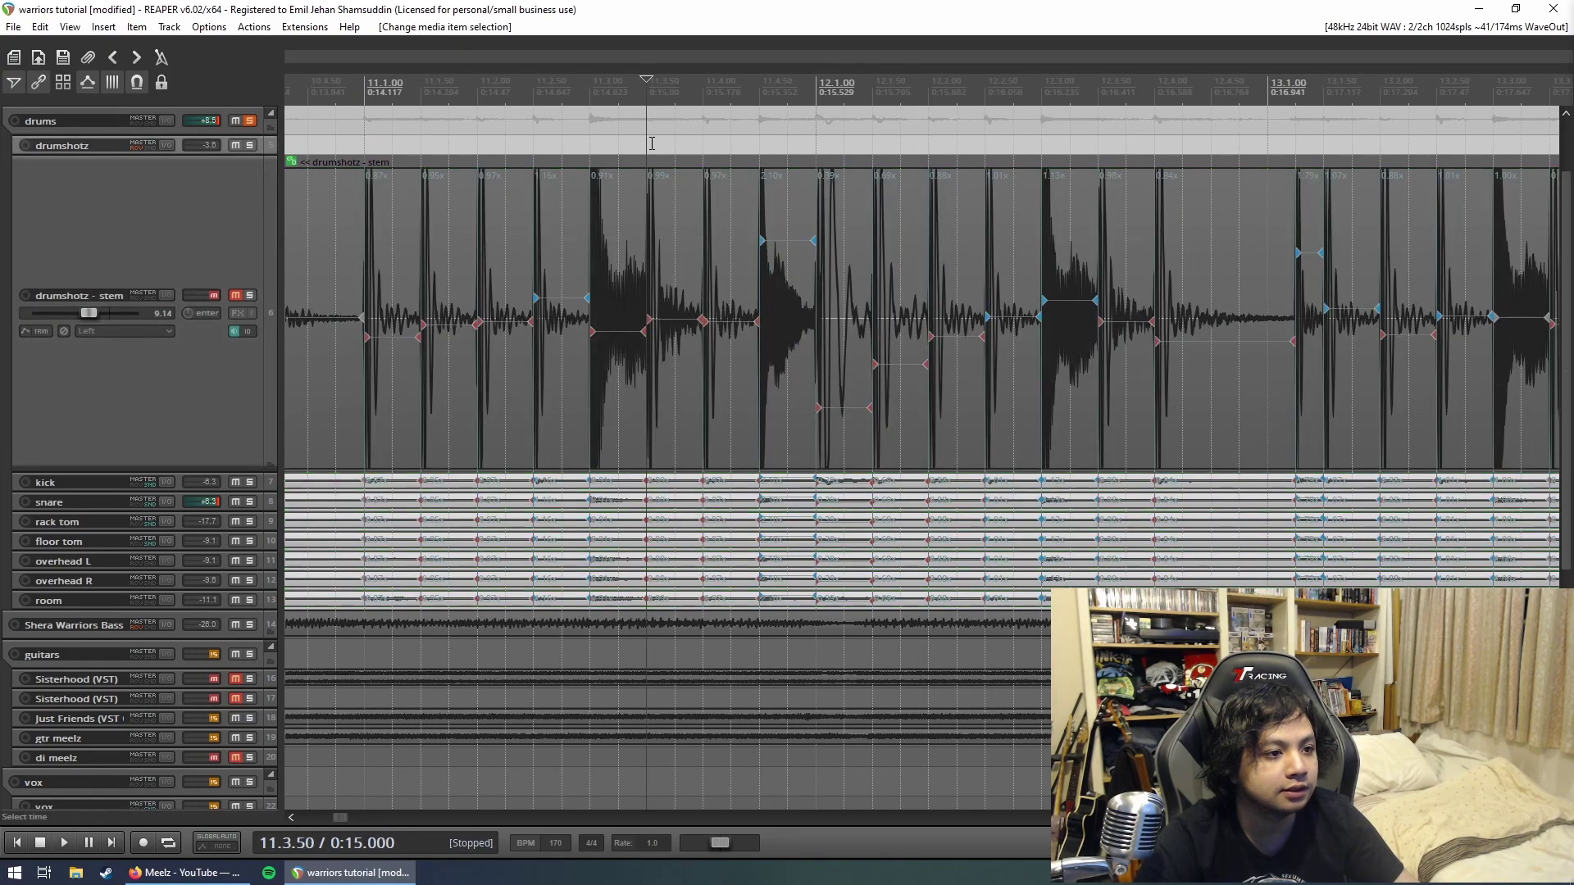
{"action": "key", "text": "space"}
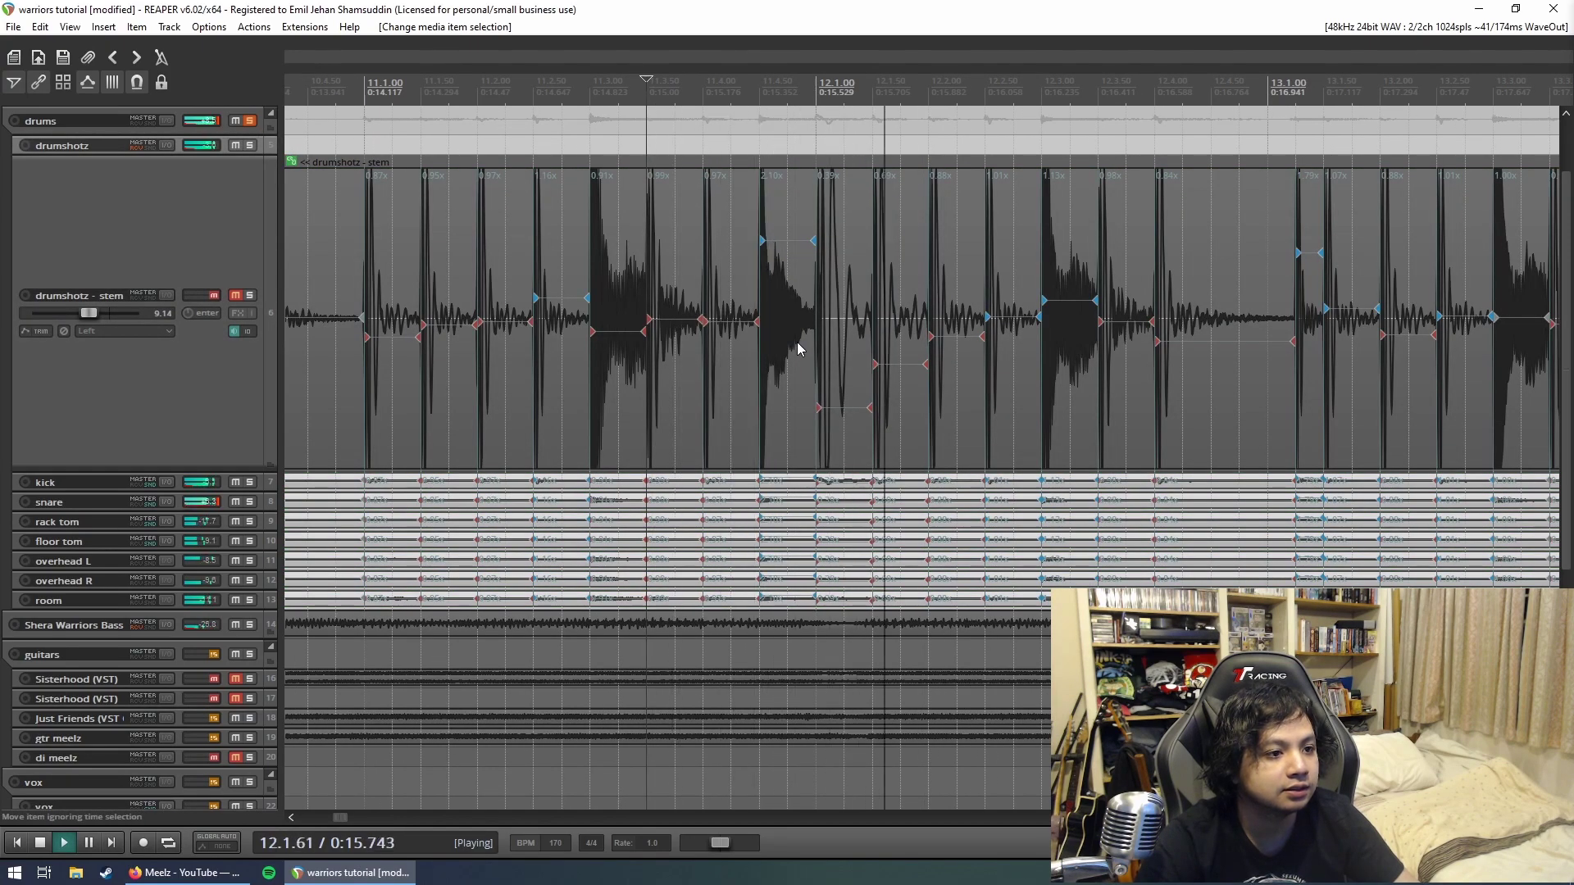
{"action": "key", "text": "space"}
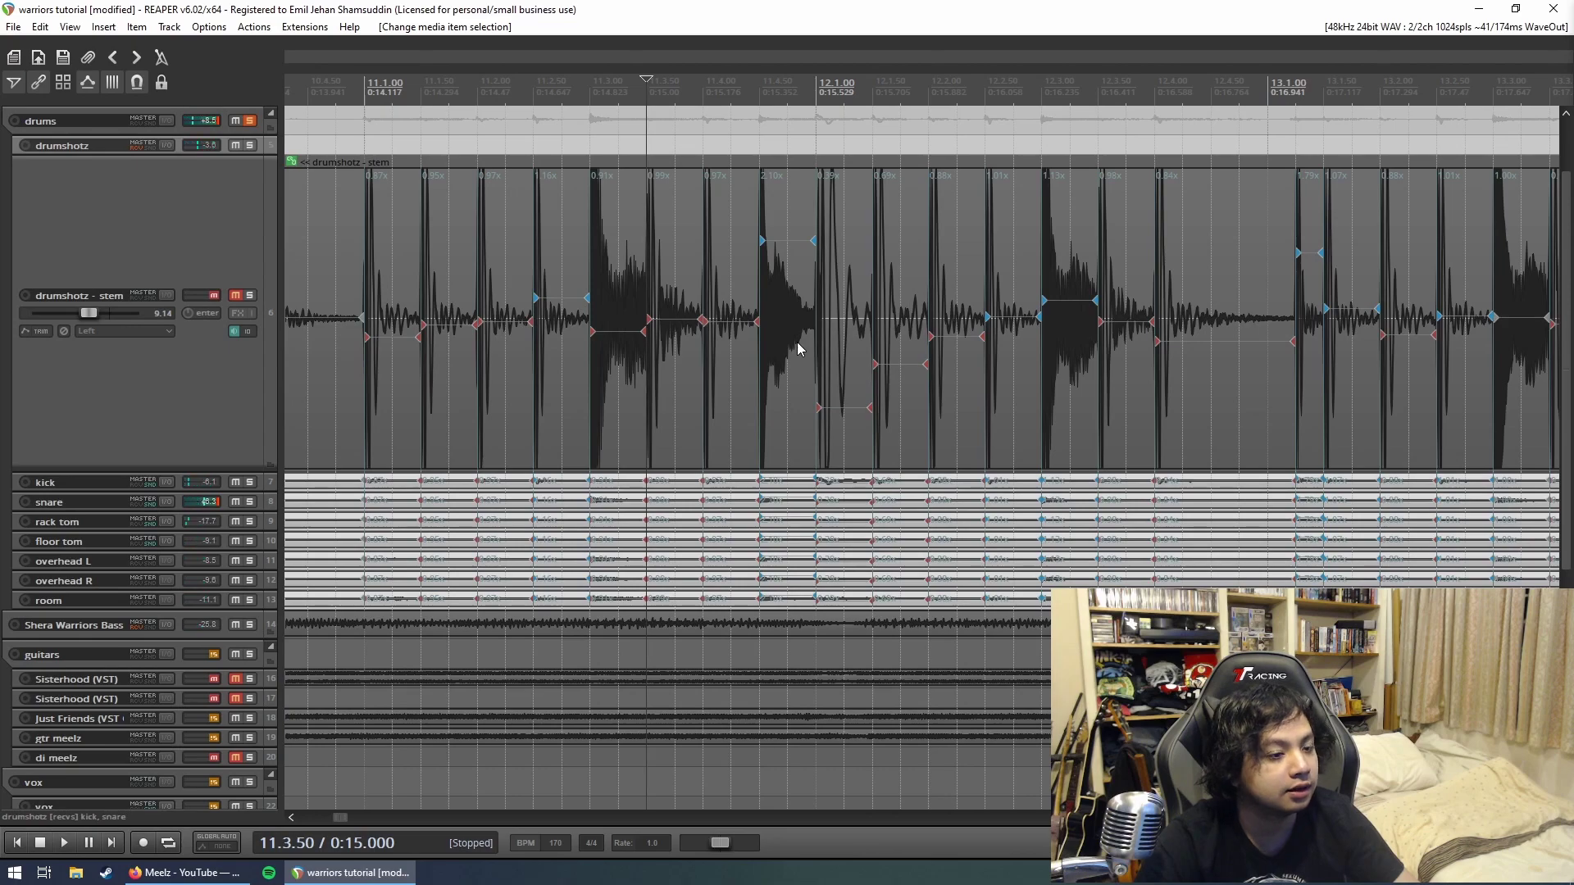
Step: Undo stray marker changes, nudge a marker earlier, add one after 12.2.00, and audition
{"action": "key", "text": "w"}
{"action": "key", "text": "ctrl+z"}
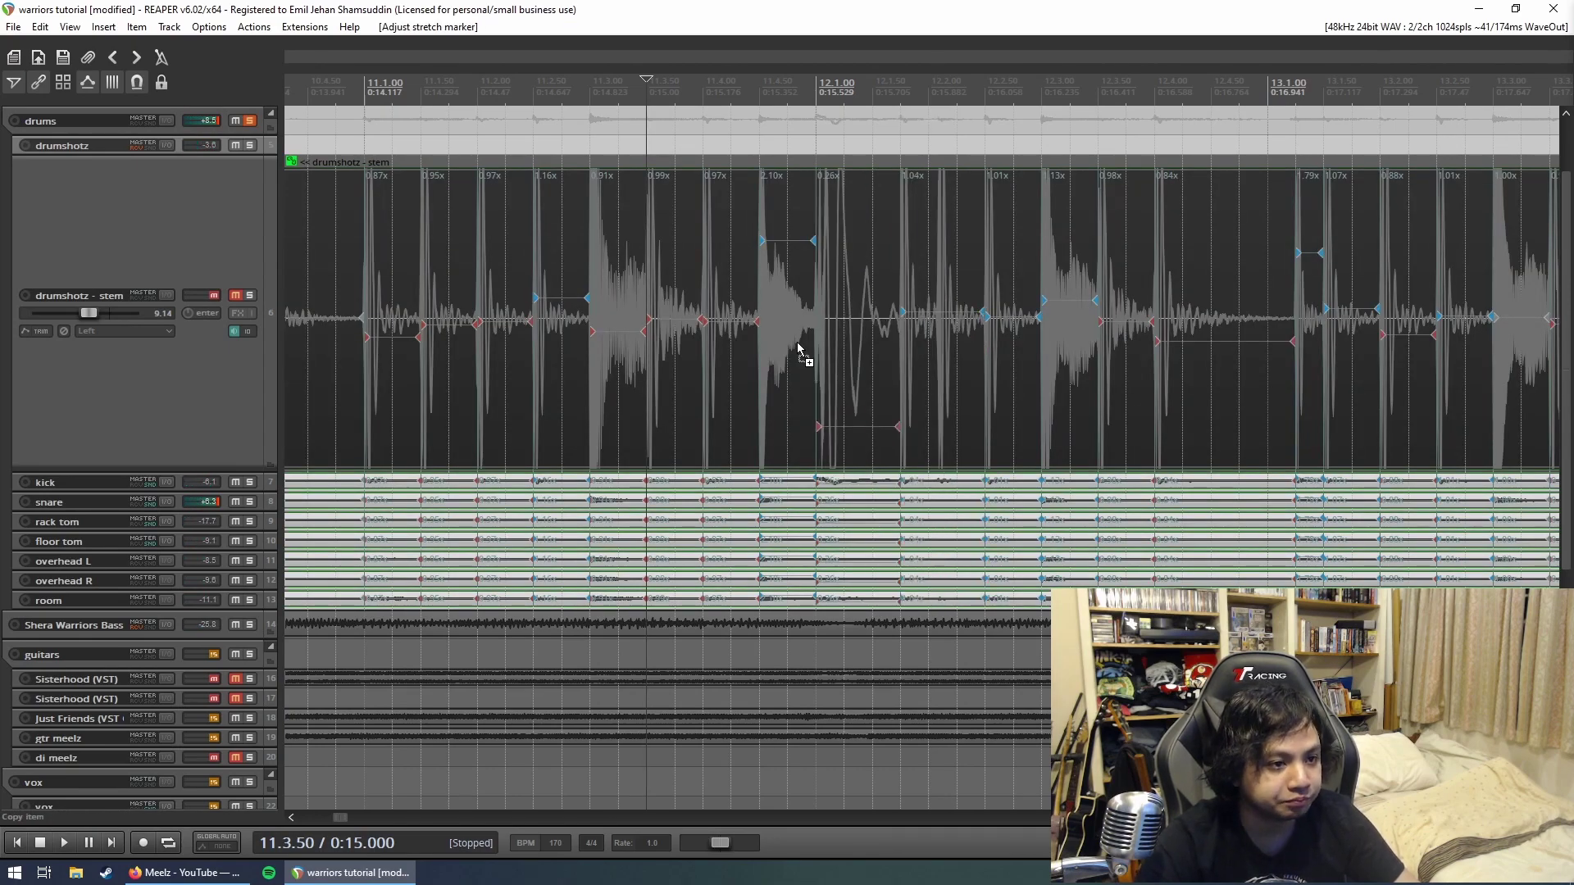
{"action": "key", "text": "ctrl+z"}
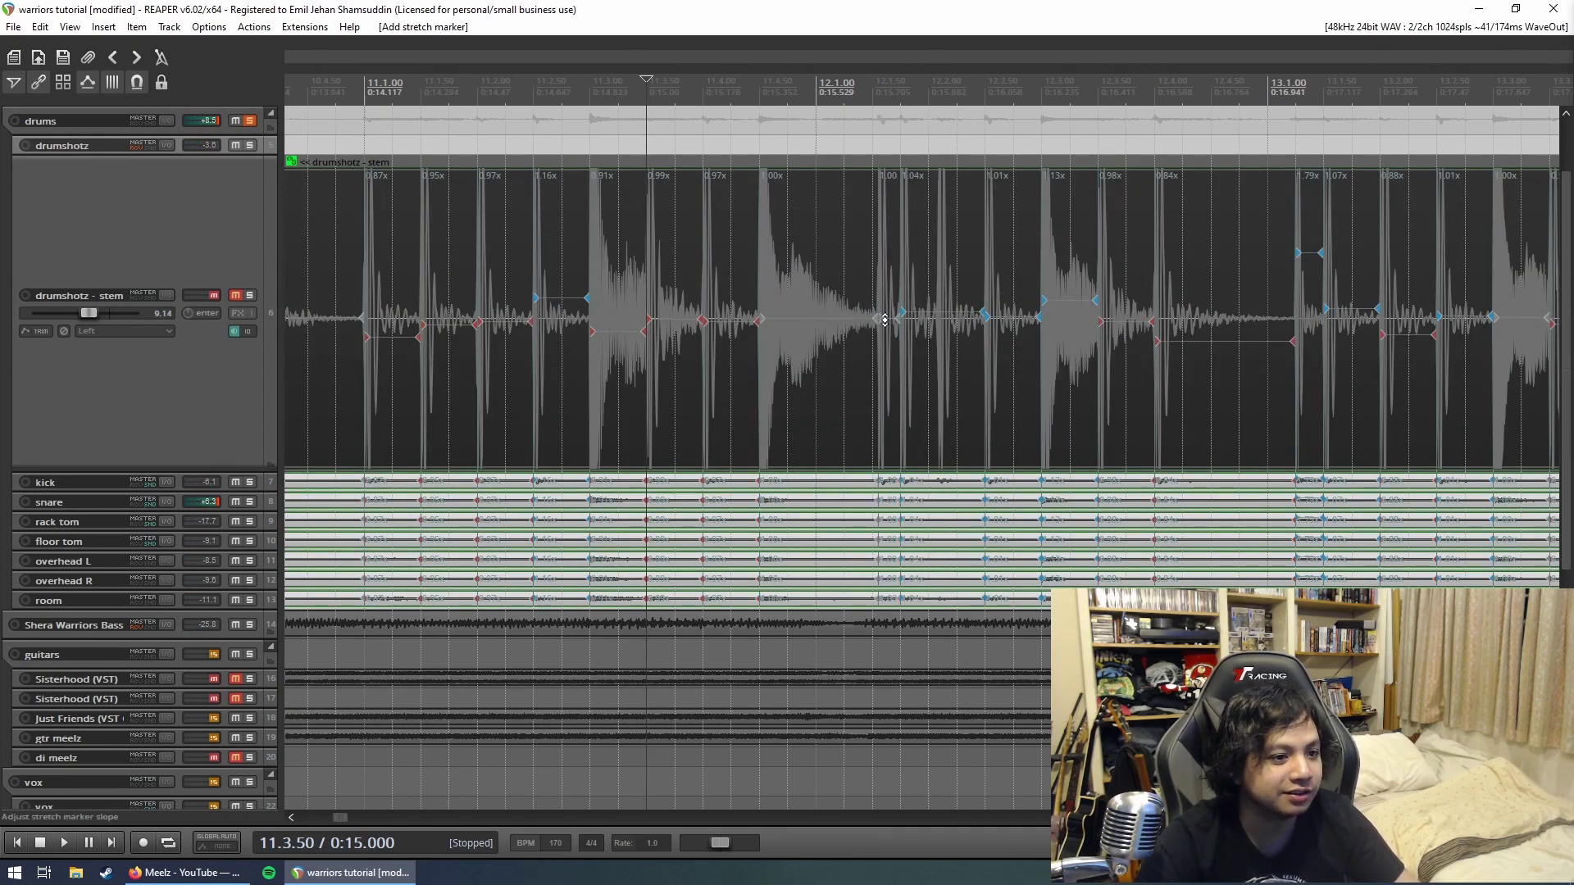
{"action": "left_click_drag", "start_coordinate": [878, 319], "coordinate": [873, 318]}
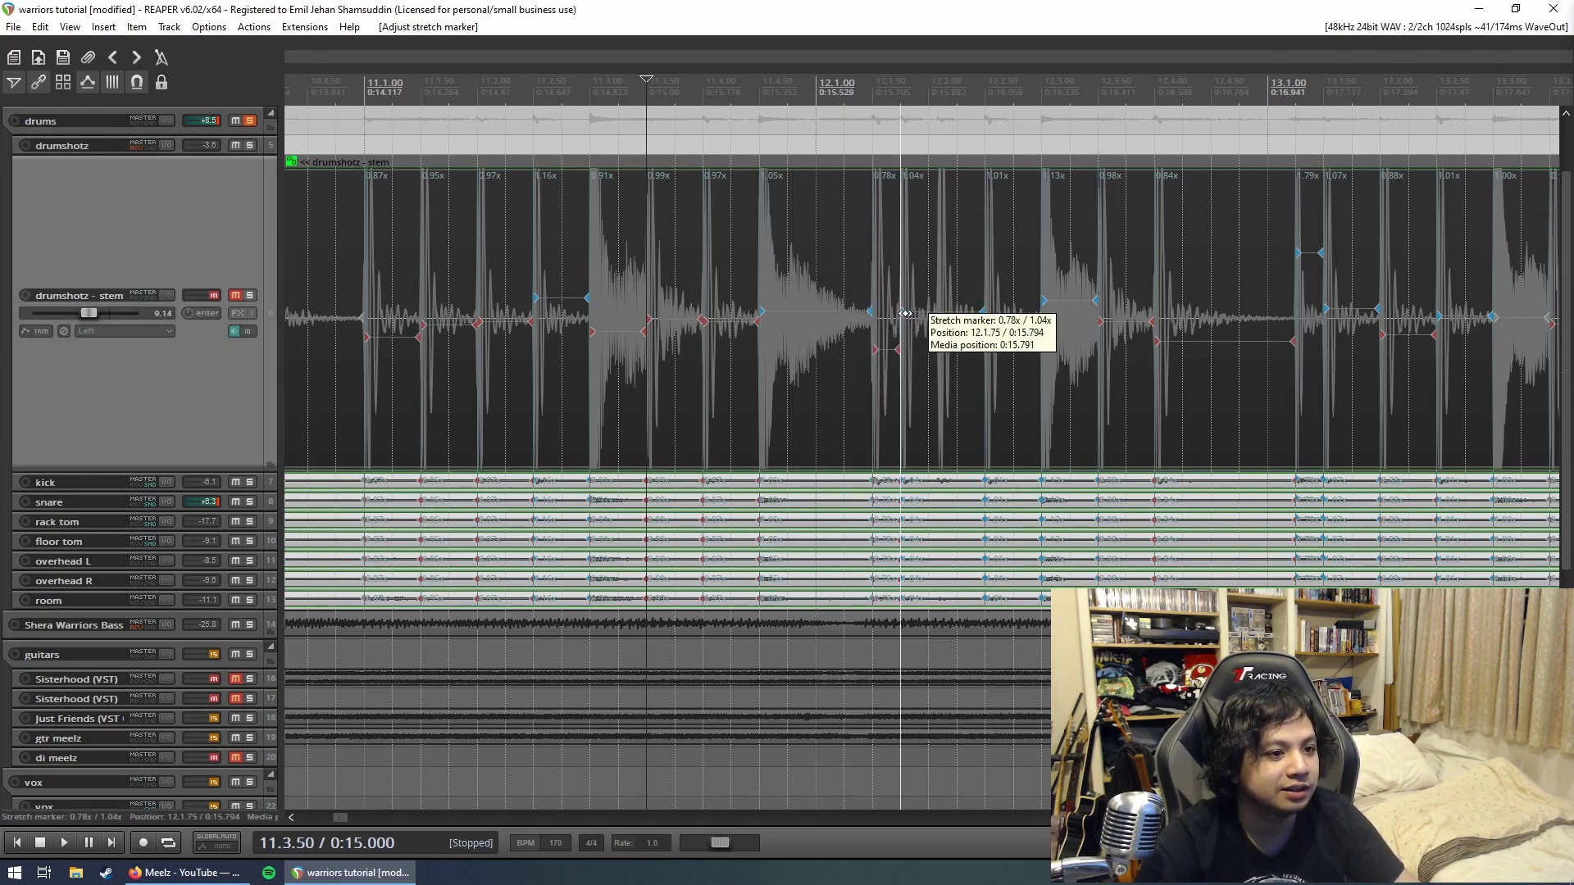
{"action": "left_click", "coordinate": [932, 314]}
{"action": "scroll", "coordinate": [984, 335], "scroll_direction": "up", "scroll_amount": 5}
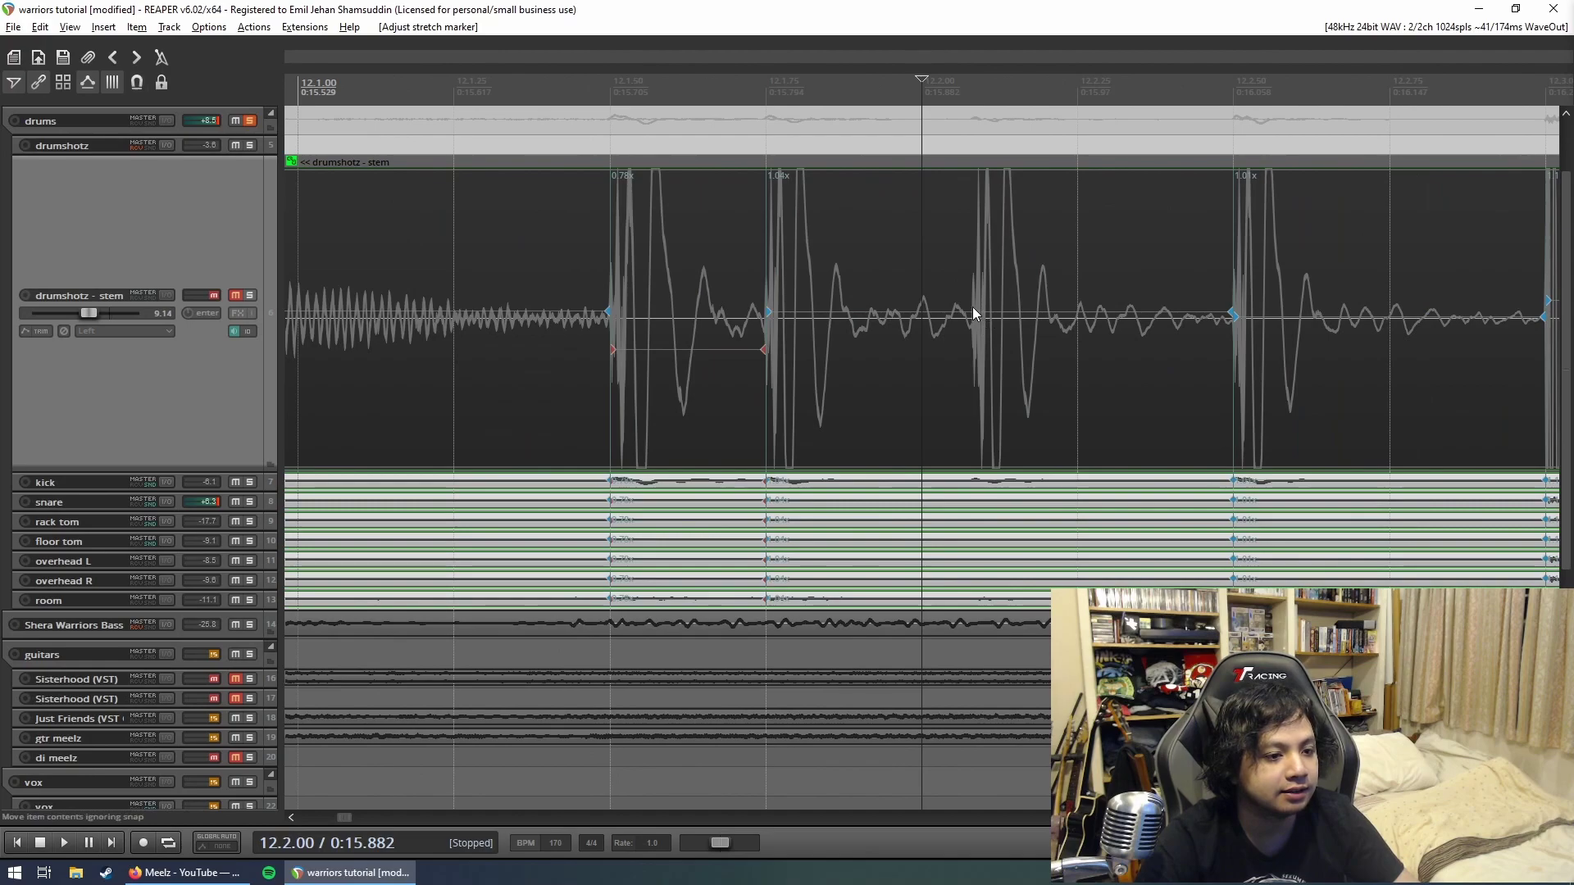
{"action": "left_click", "coordinate": [971, 307]}
{"action": "key", "text": "w"}
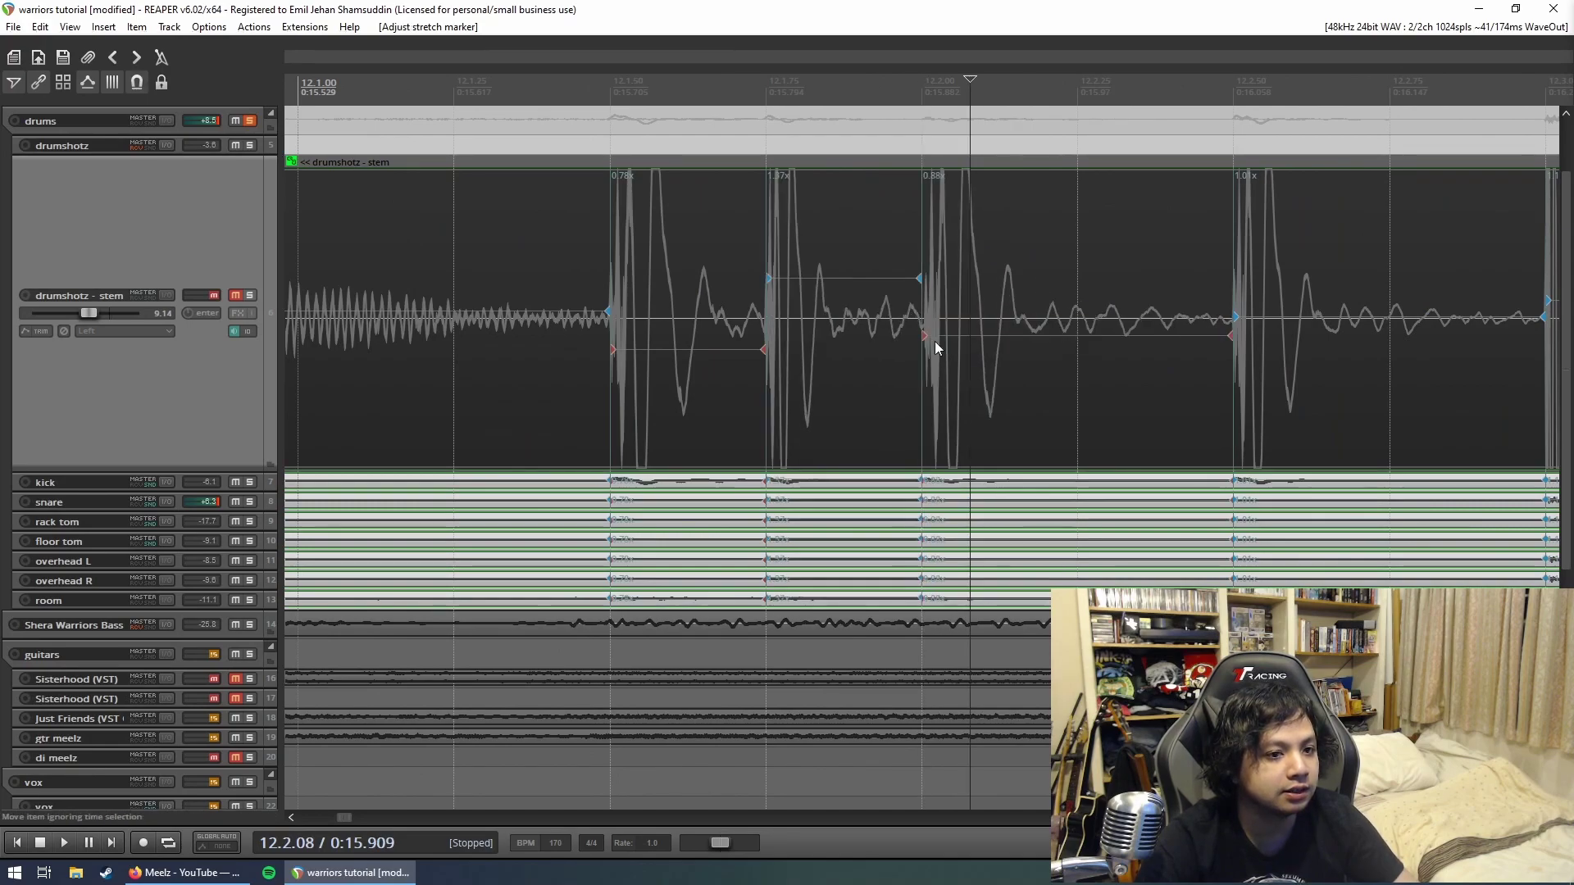
{"action": "scroll", "coordinate": [970, 316], "scroll_direction": "down", "scroll_amount": 4}
{"action": "scroll", "coordinate": [939, 345], "scroll_direction": "down", "scroll_amount": 1}
{"action": "left_click", "coordinate": [739, 140]}
{"action": "key", "text": "space"}
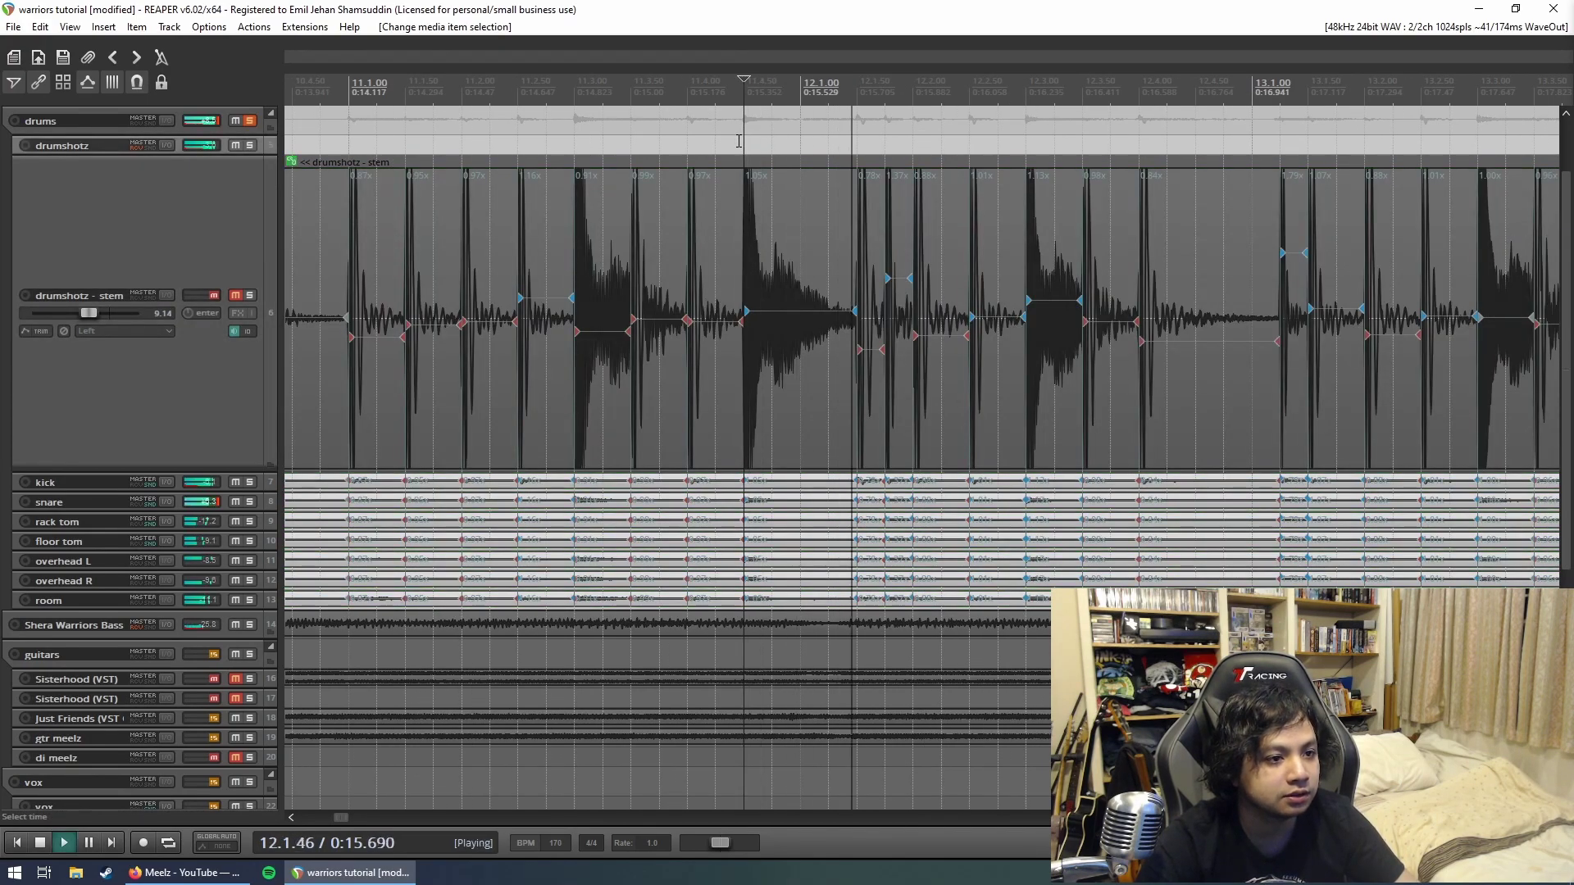
{"action": "key", "text": "space"}
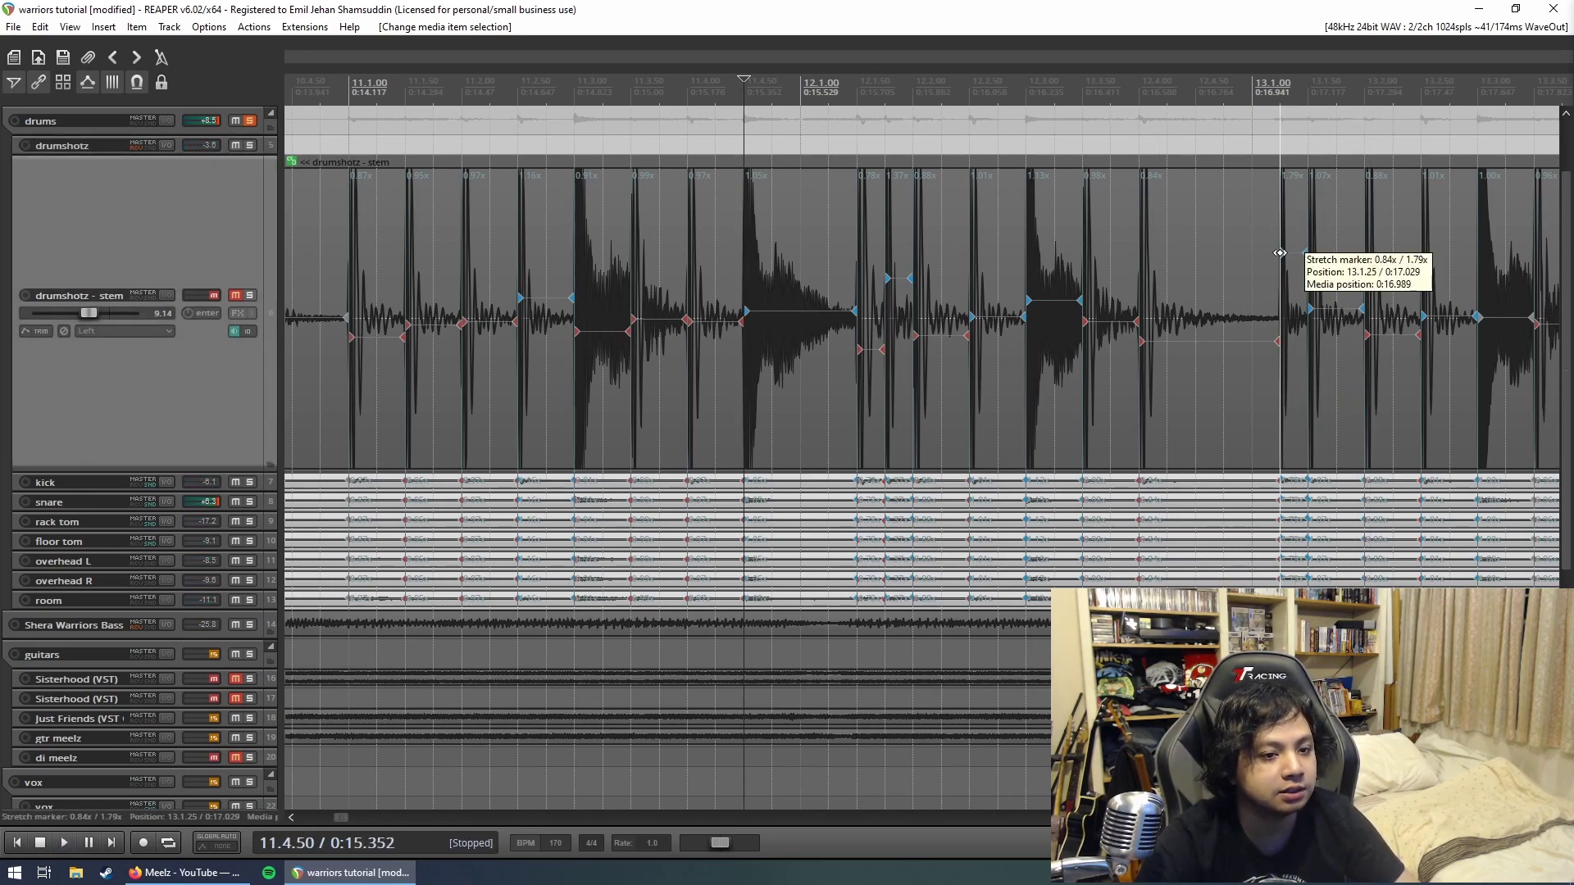
Step: Move the stretch markers near bars 13 and 15 earlier, auditioning after each change
{"action": "left_click_drag", "start_coordinate": [1283, 253], "coordinate": [1256, 255]}
{"action": "left_click", "coordinate": [1024, 119]}
{"action": "key", "text": "space"}
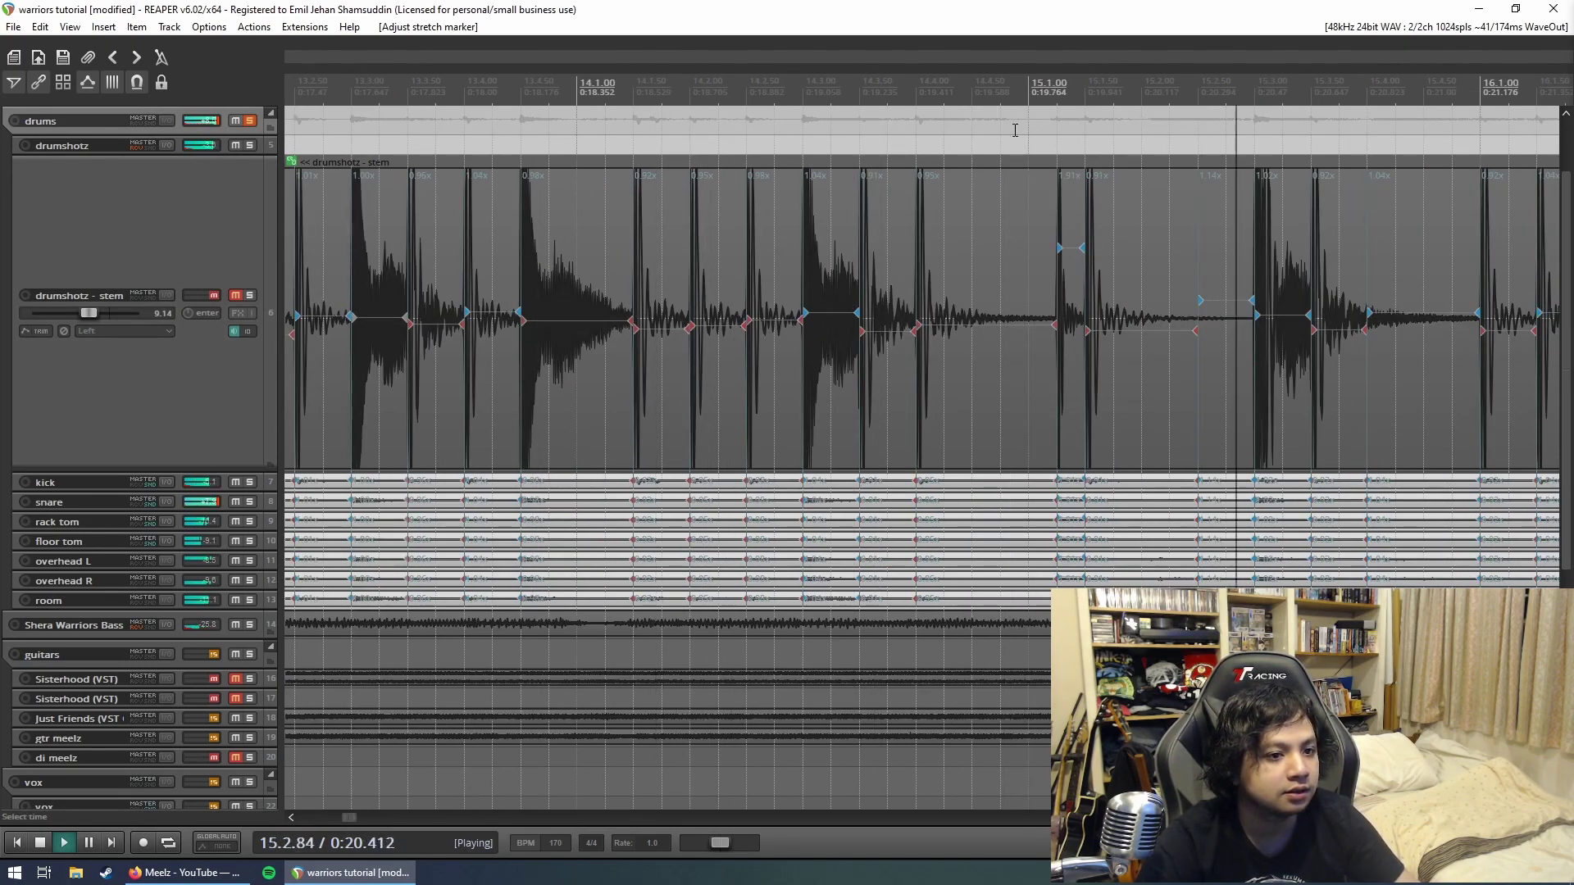
{"action": "key", "text": "space"}
{"action": "left_click_drag", "start_coordinate": [1060, 249], "coordinate": [1028, 249]}
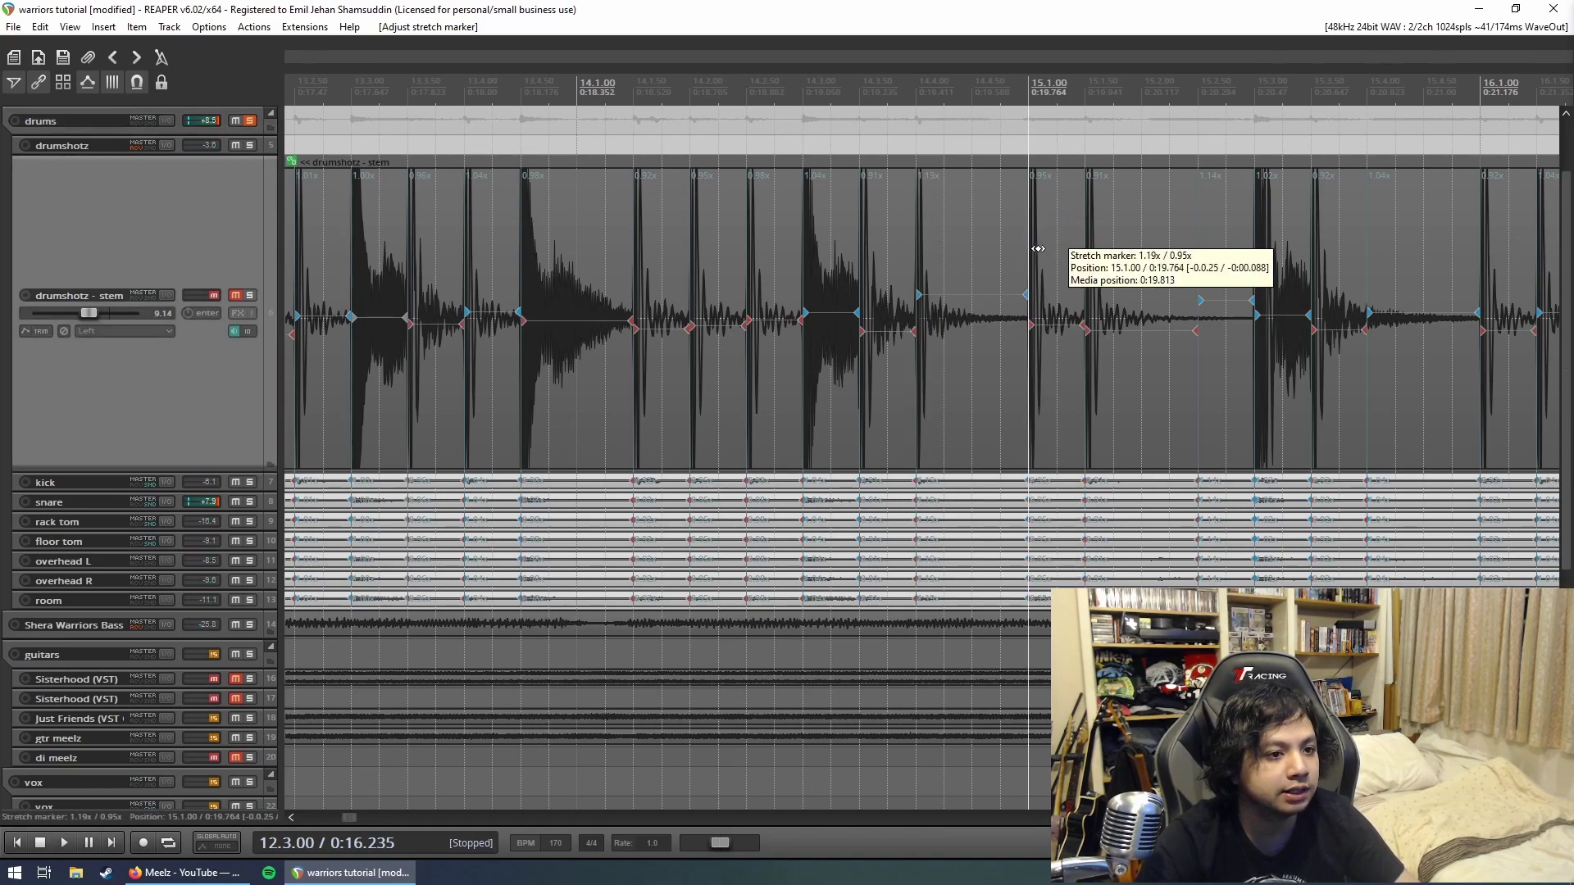
{"action": "key", "text": "space"}
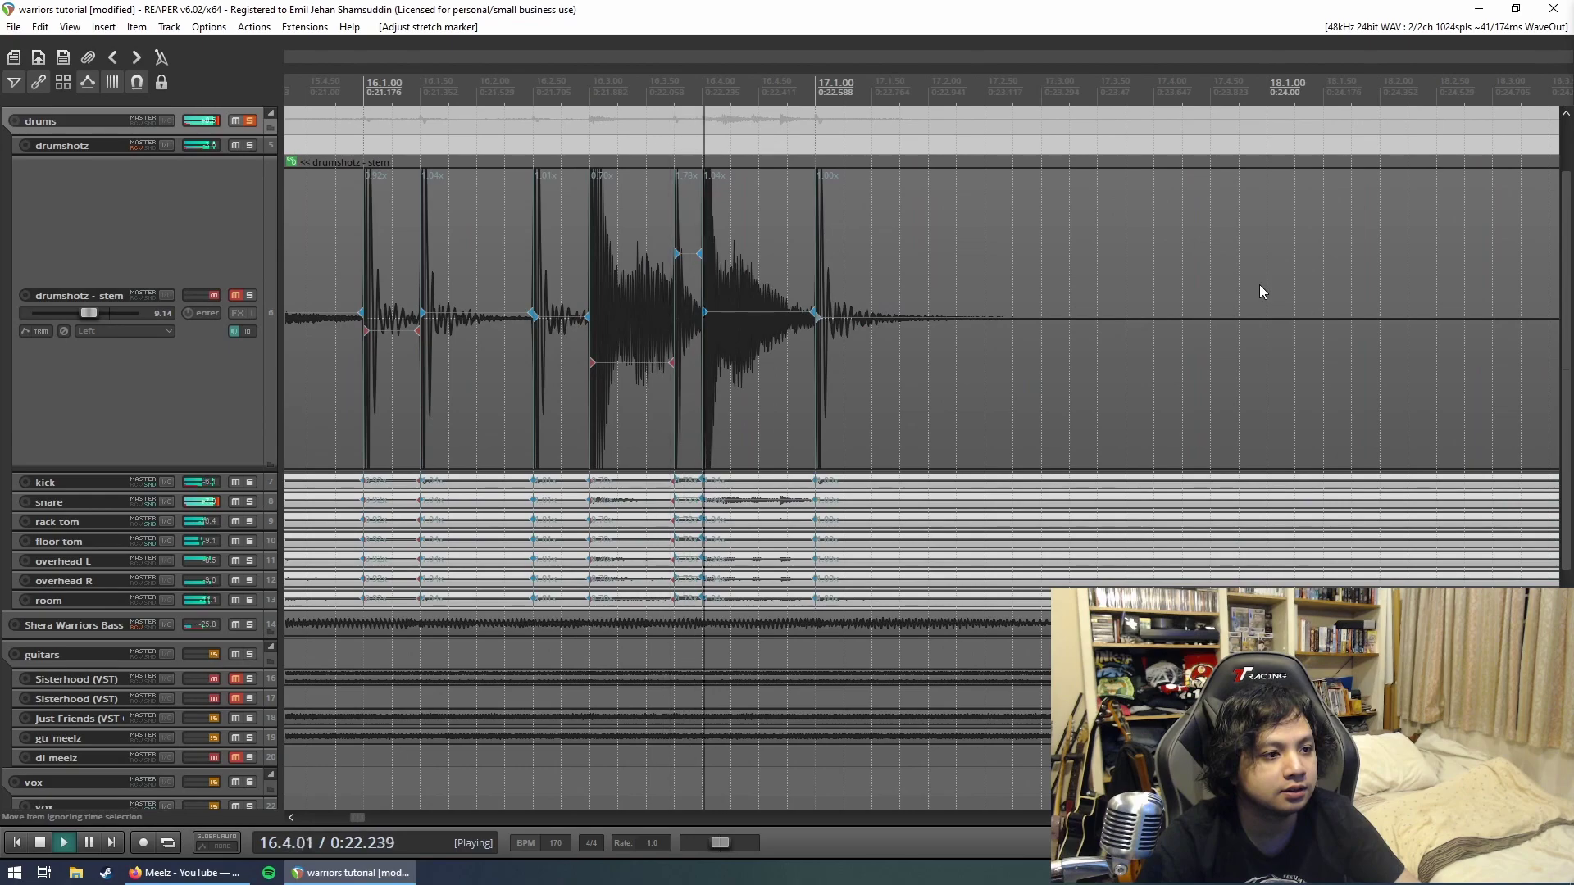
{"action": "key", "text": "space"}
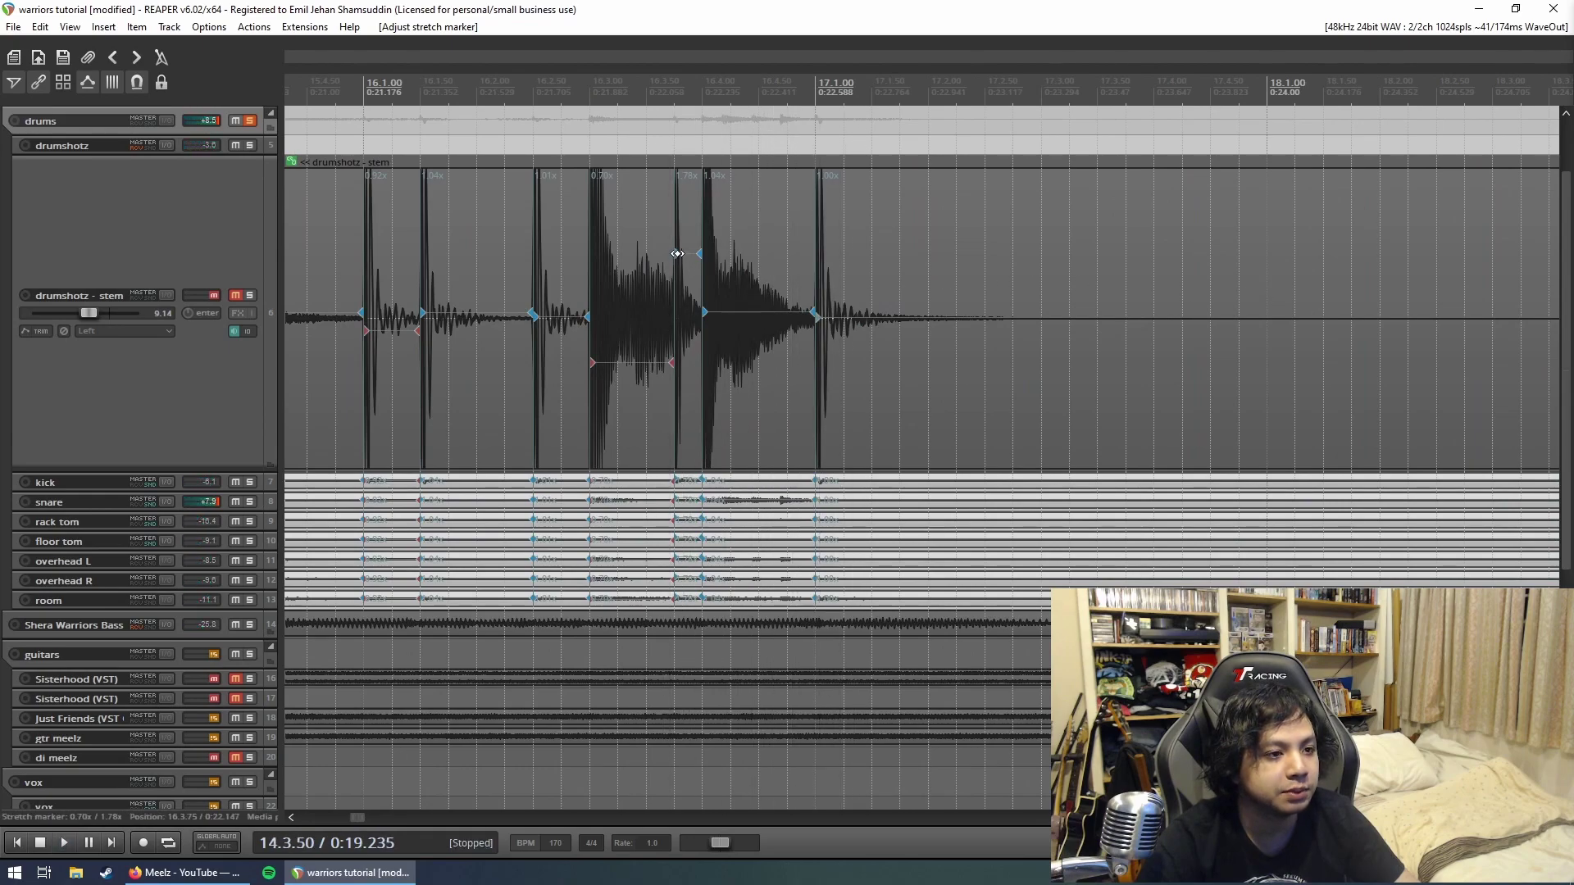
{"action": "scroll", "coordinate": [671, 255], "scroll_direction": "down", "scroll_amount": 3}
{"action": "scroll", "coordinate": [664, 261], "scroll_direction": "down", "scroll_amount": 2}
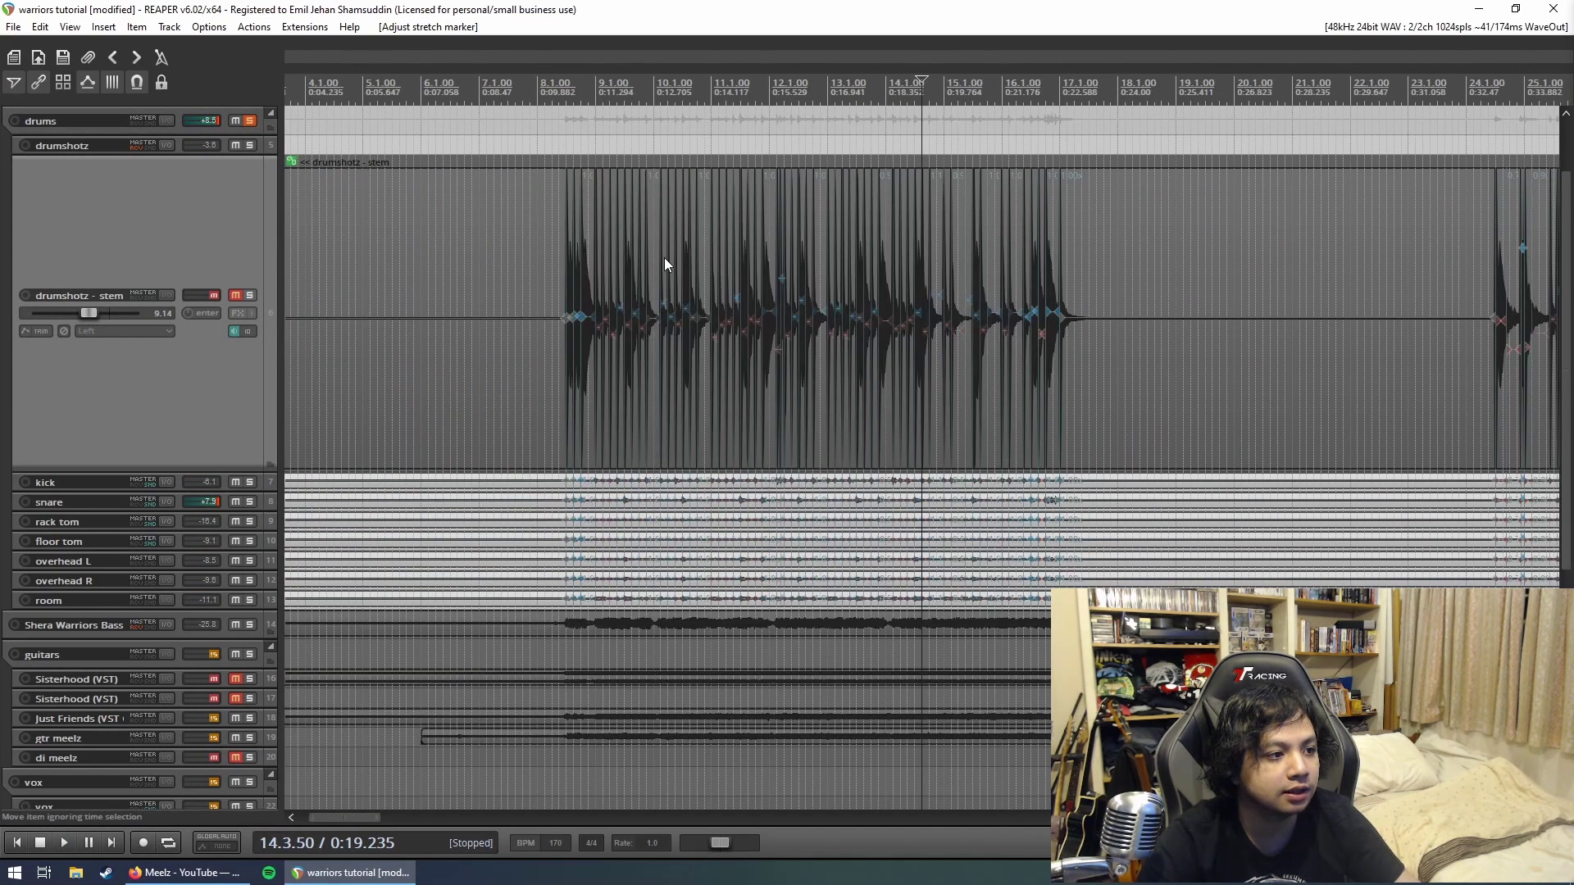
{"action": "left_click", "coordinate": [559, 141]}
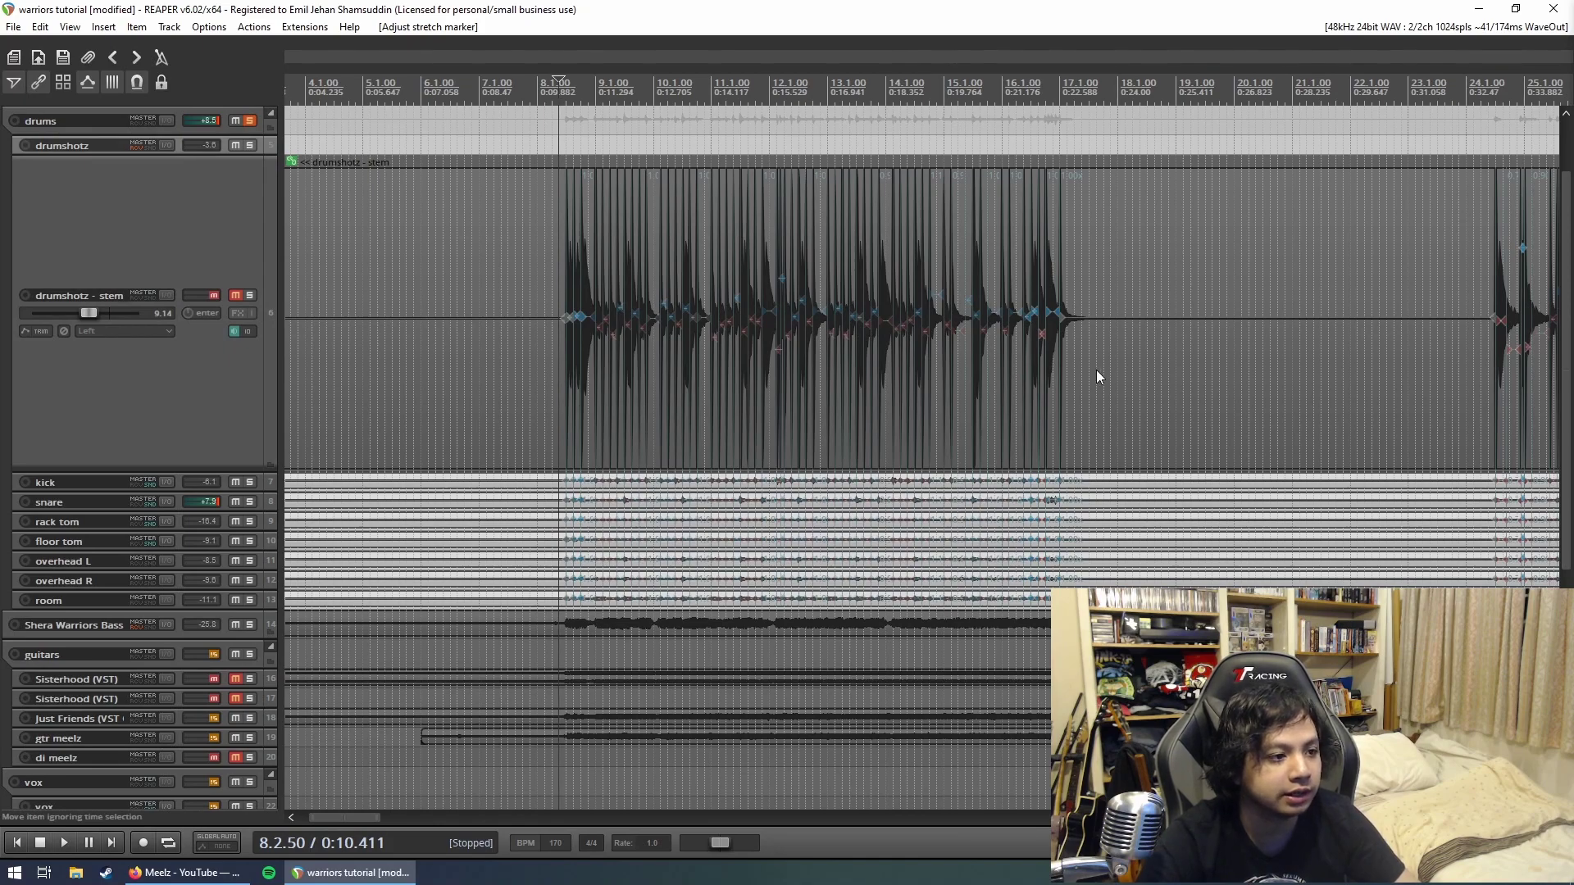
{"action": "key", "text": "space"}
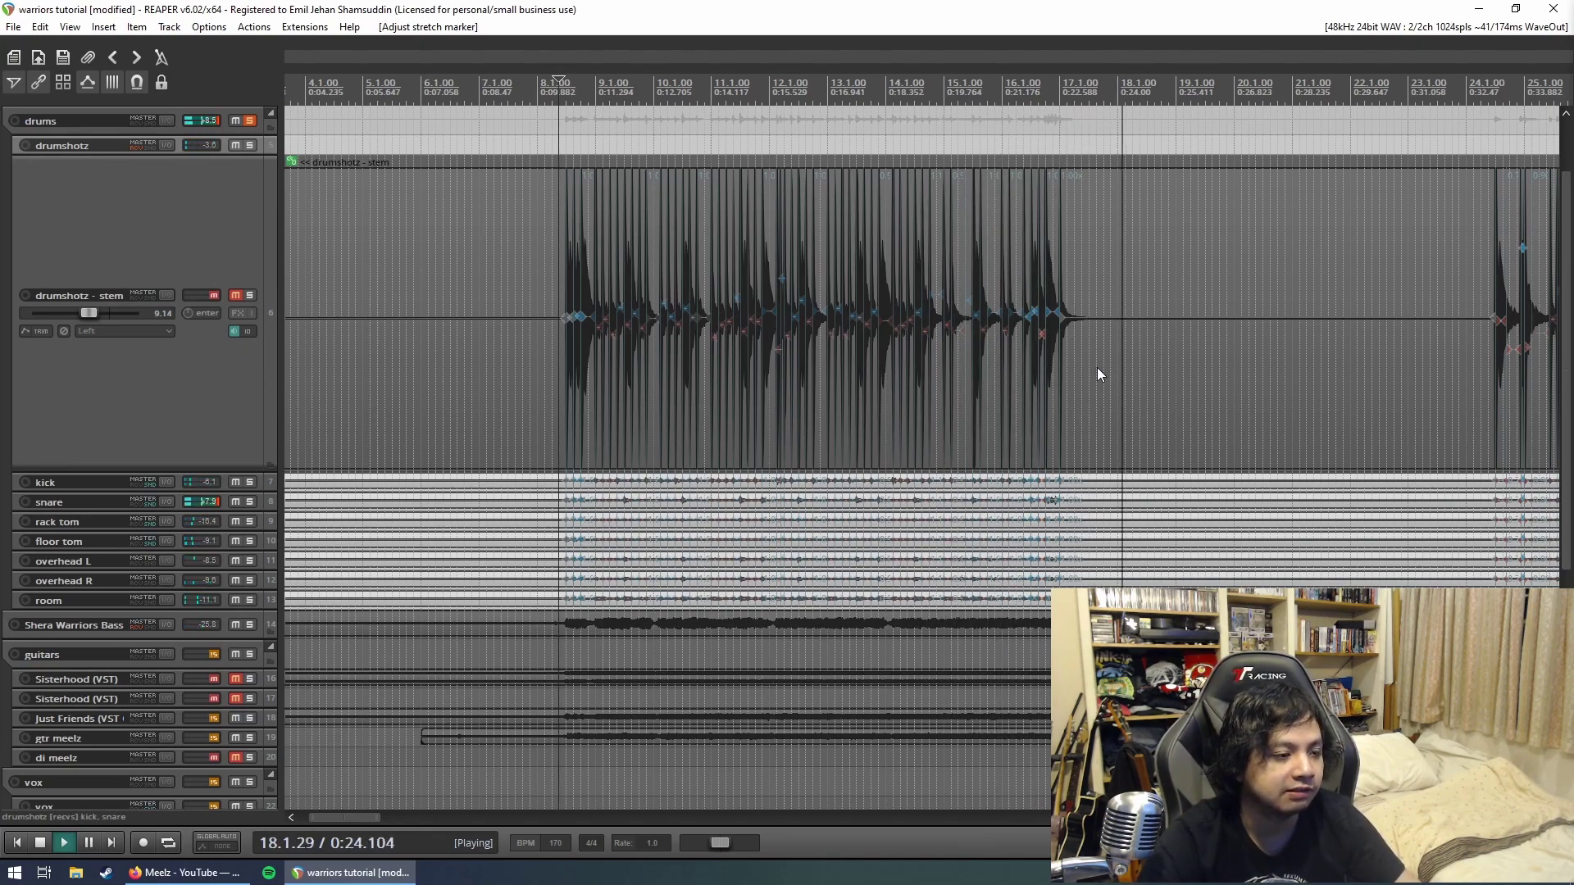
{"action": "key", "text": "space"}
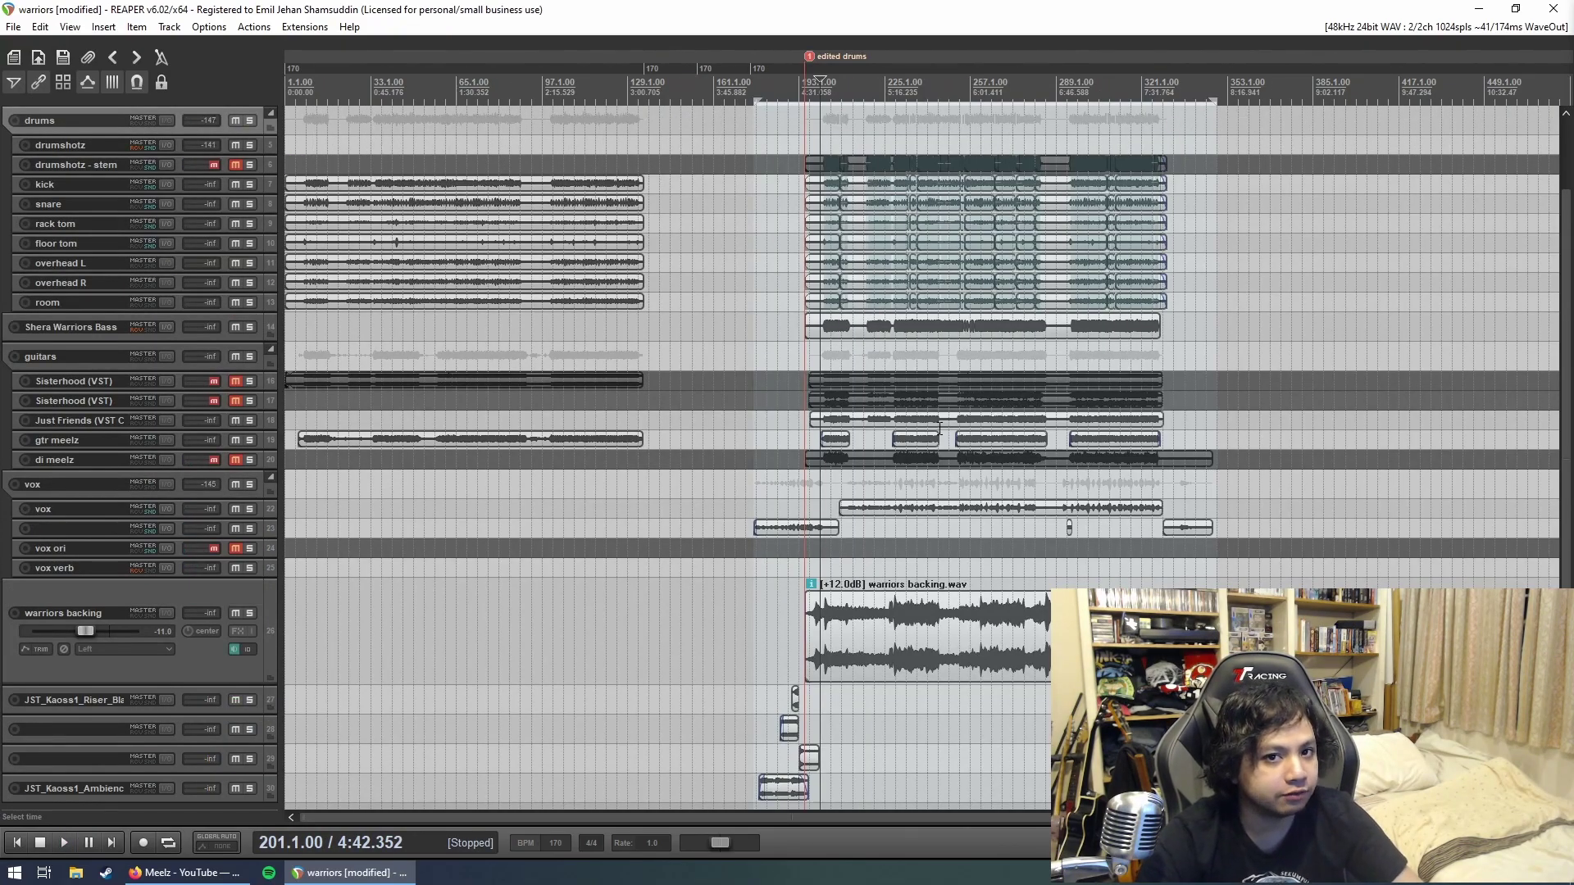
{"action": "scroll", "coordinate": [938, 425], "scroll_direction": "up", "scroll_amount": 5}
{"action": "scroll", "coordinate": [910, 423], "scroll_direction": "up", "scroll_amount": 5}
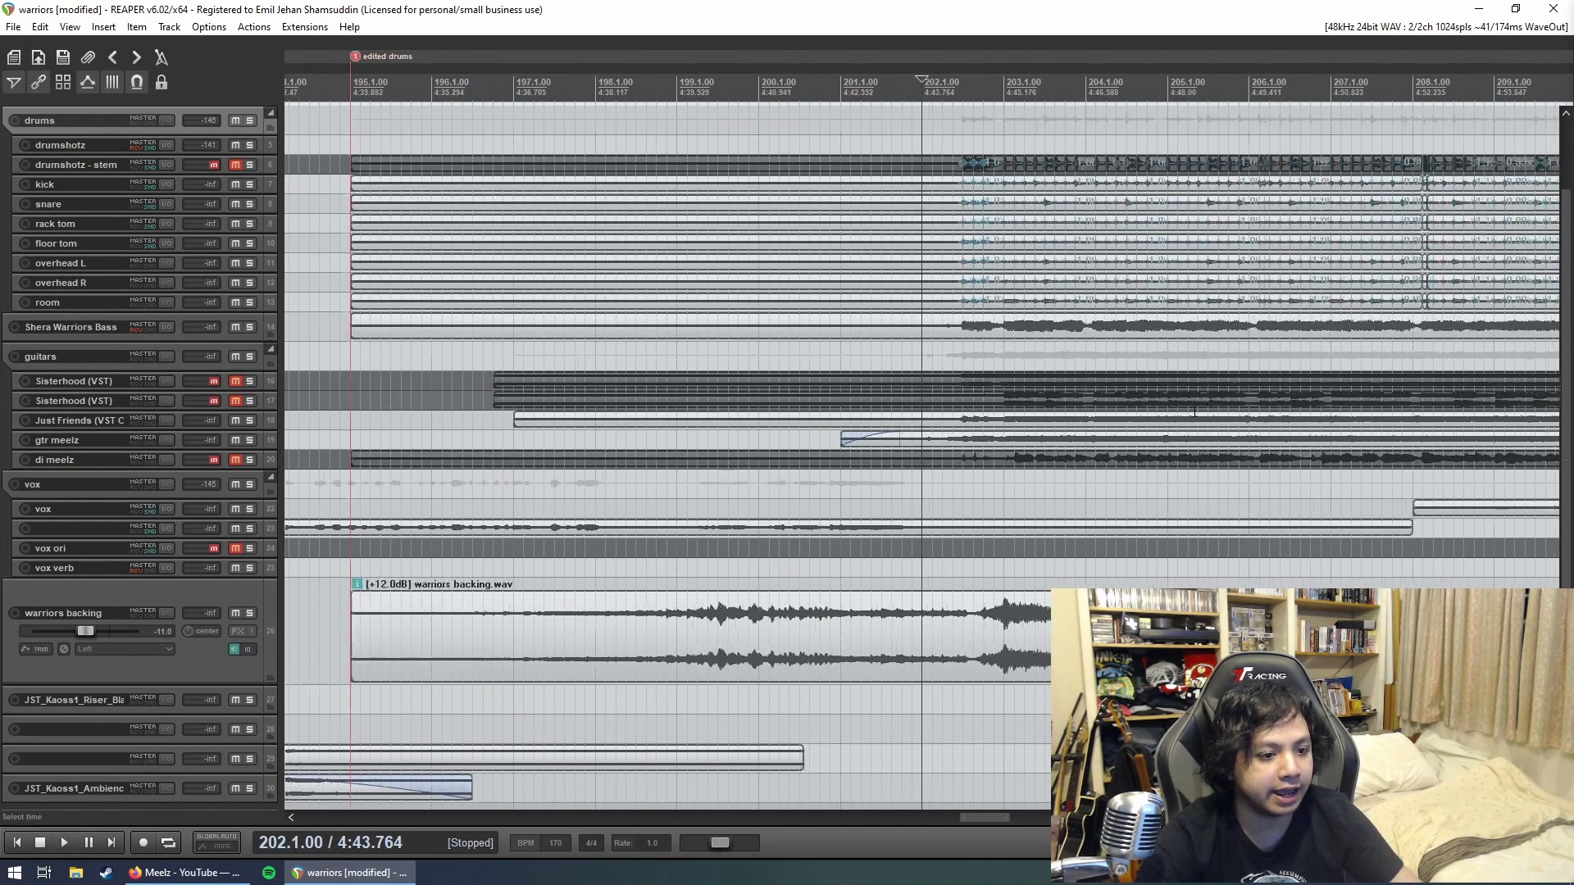
{"action": "scroll", "coordinate": [922, 418], "scroll_direction": "up", "scroll_amount": 4}
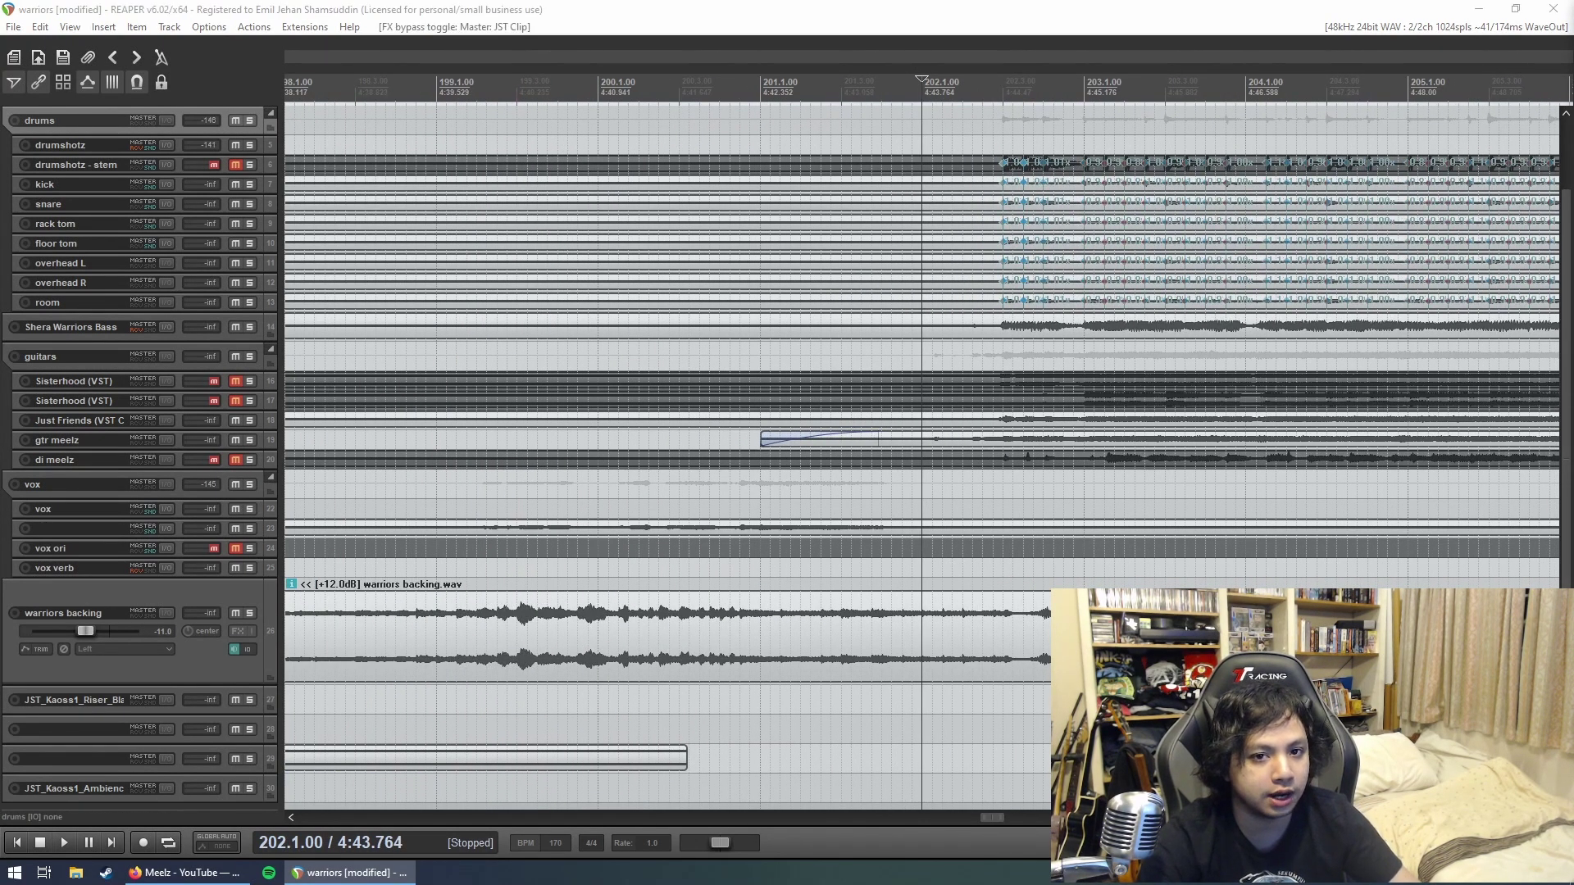
Step: Play the soloed drums group from just after bar 202, then stop and move to bar 228
{"action": "left_click", "coordinate": [983, 129]}
{"action": "key", "text": "space"}
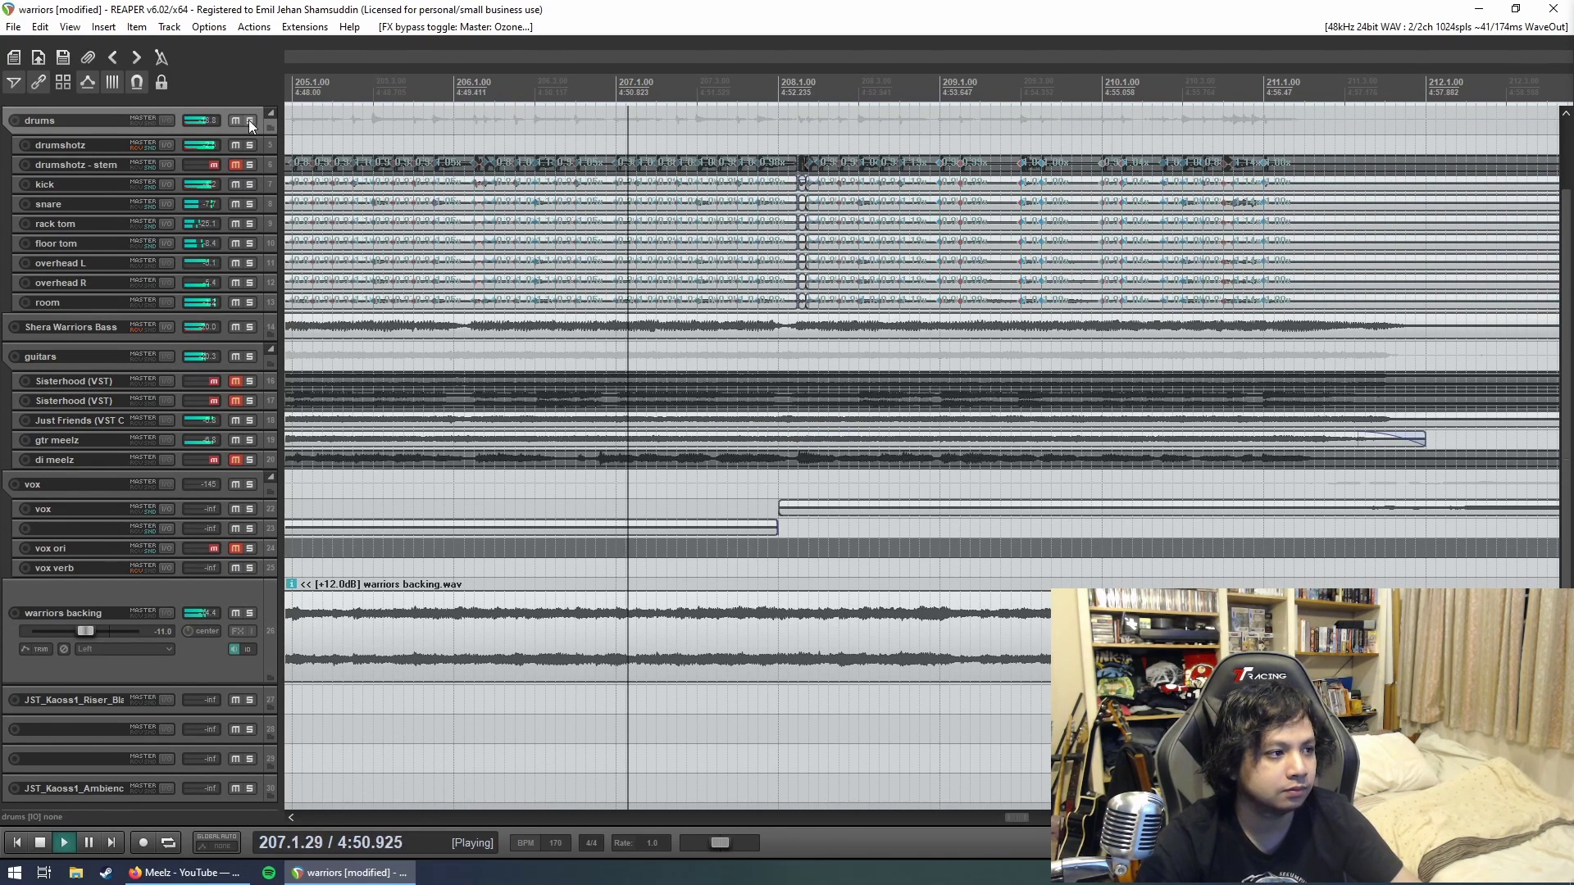
{"action": "left_click", "coordinate": [248, 119]}
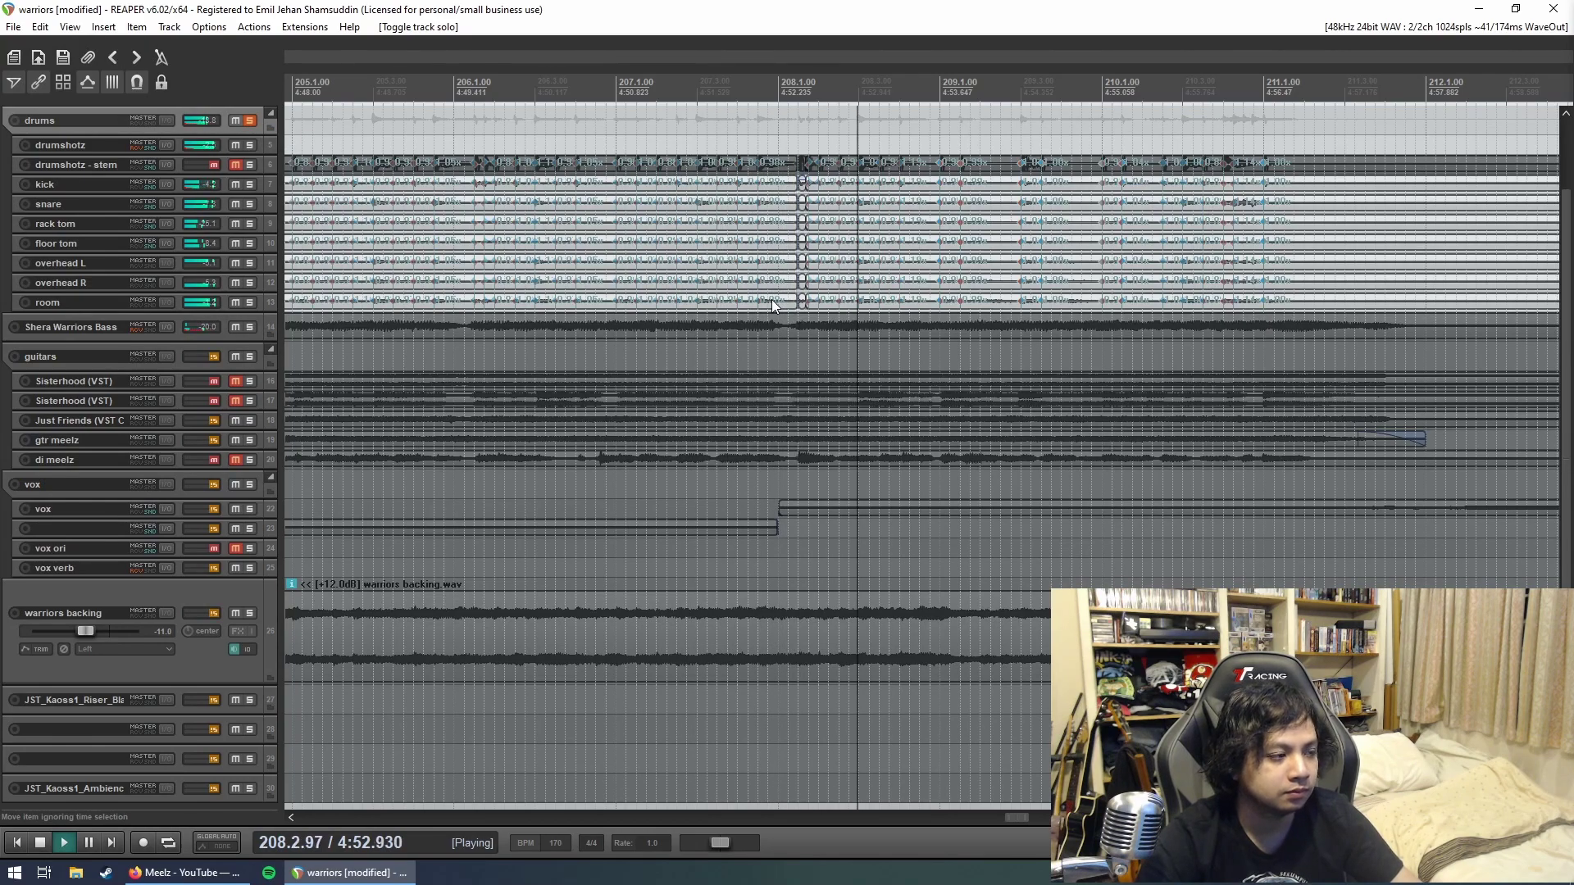
{"action": "scroll", "coordinate": [771, 299], "scroll_direction": "down", "scroll_amount": 3}
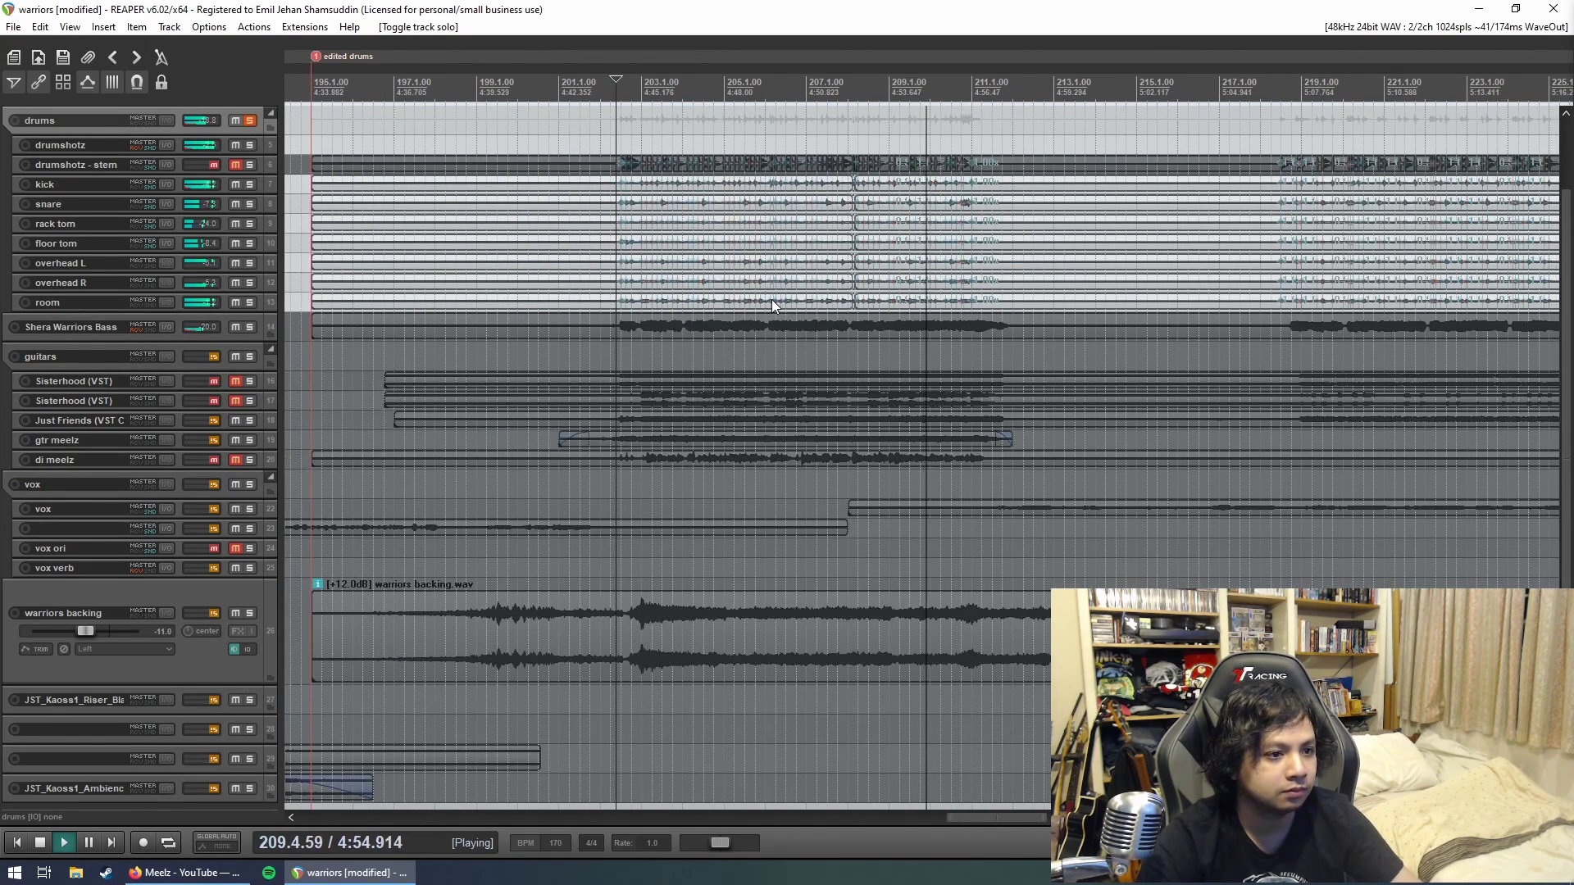
{"action": "scroll", "coordinate": [772, 299], "scroll_direction": "down", "scroll_amount": 2}
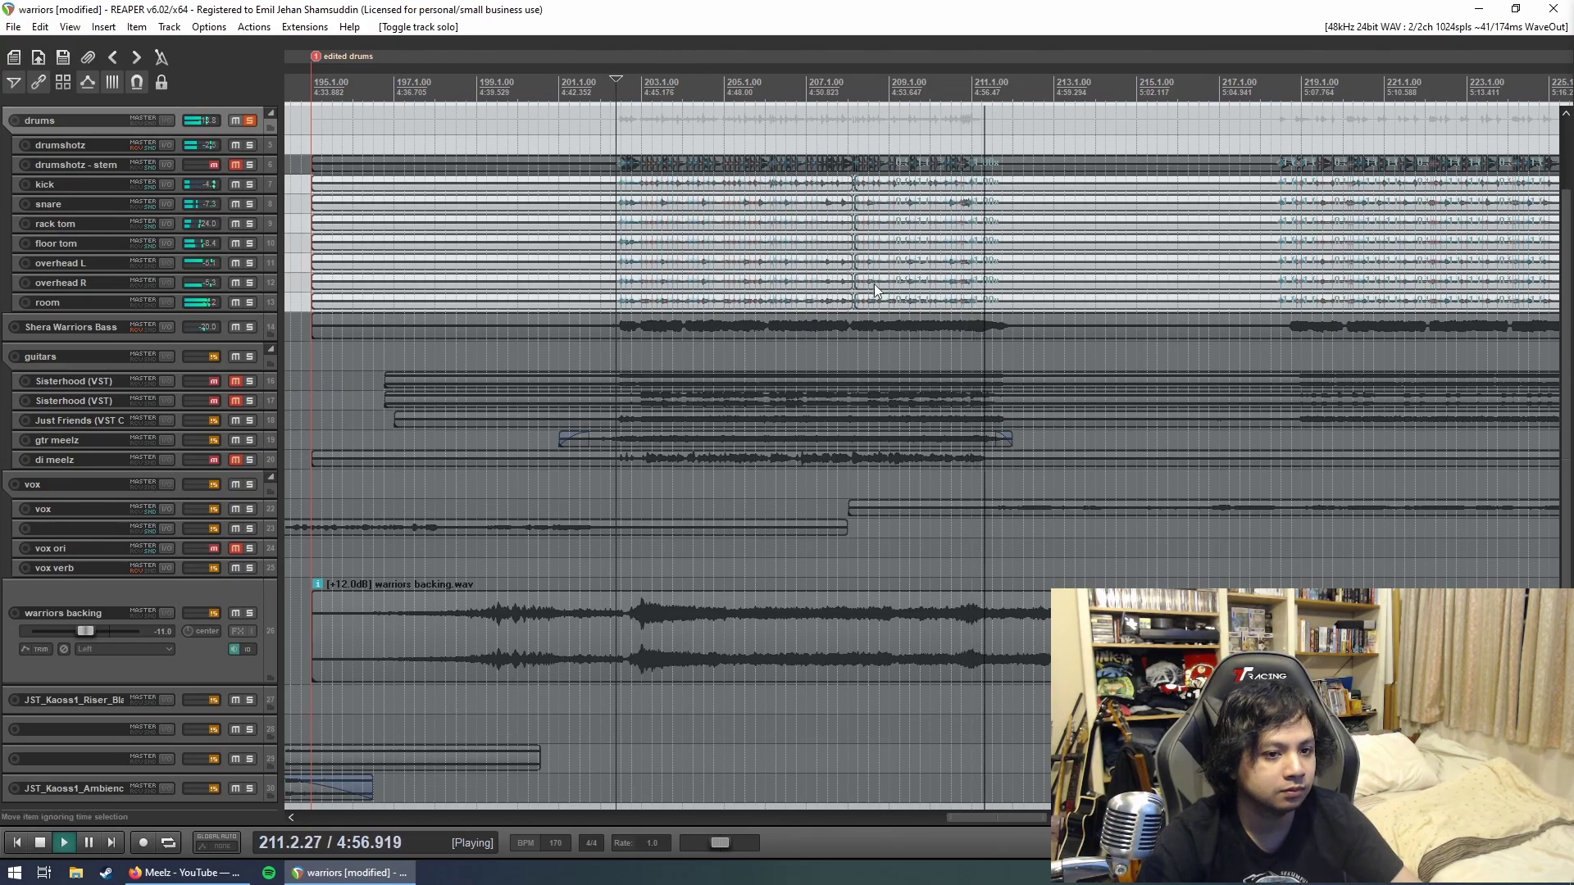
{"action": "key", "text": "space"}
{"action": "key", "text": "Tab"}
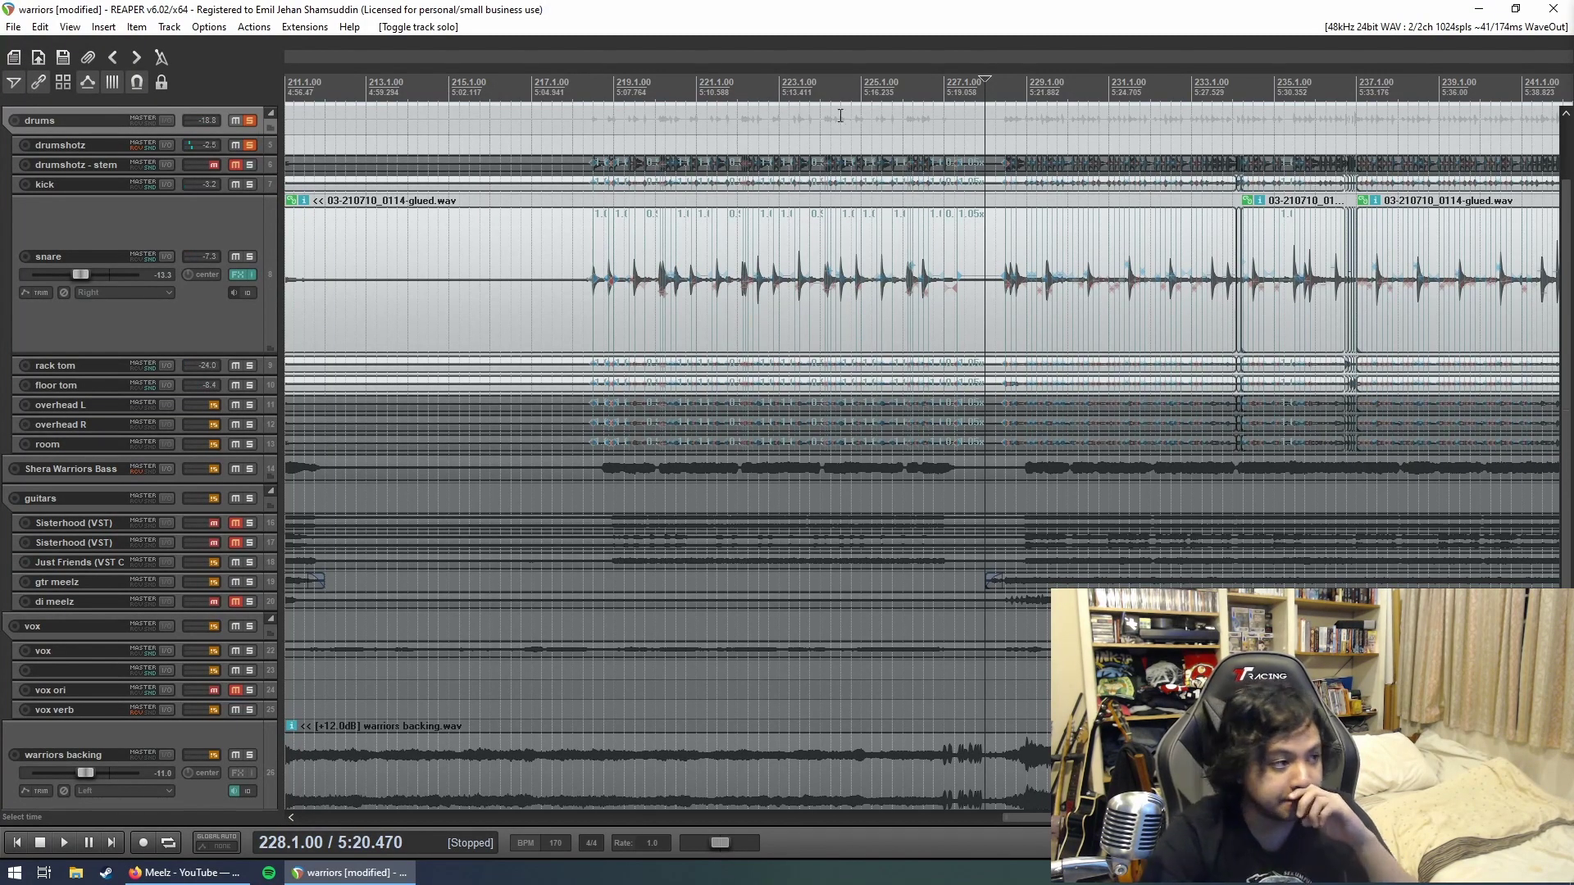
Step: Inspect drumshotz's Classic Master Limiter, play the drums from bar 218, and close the FX chain
{"action": "left_click", "coordinate": [222, 148]}
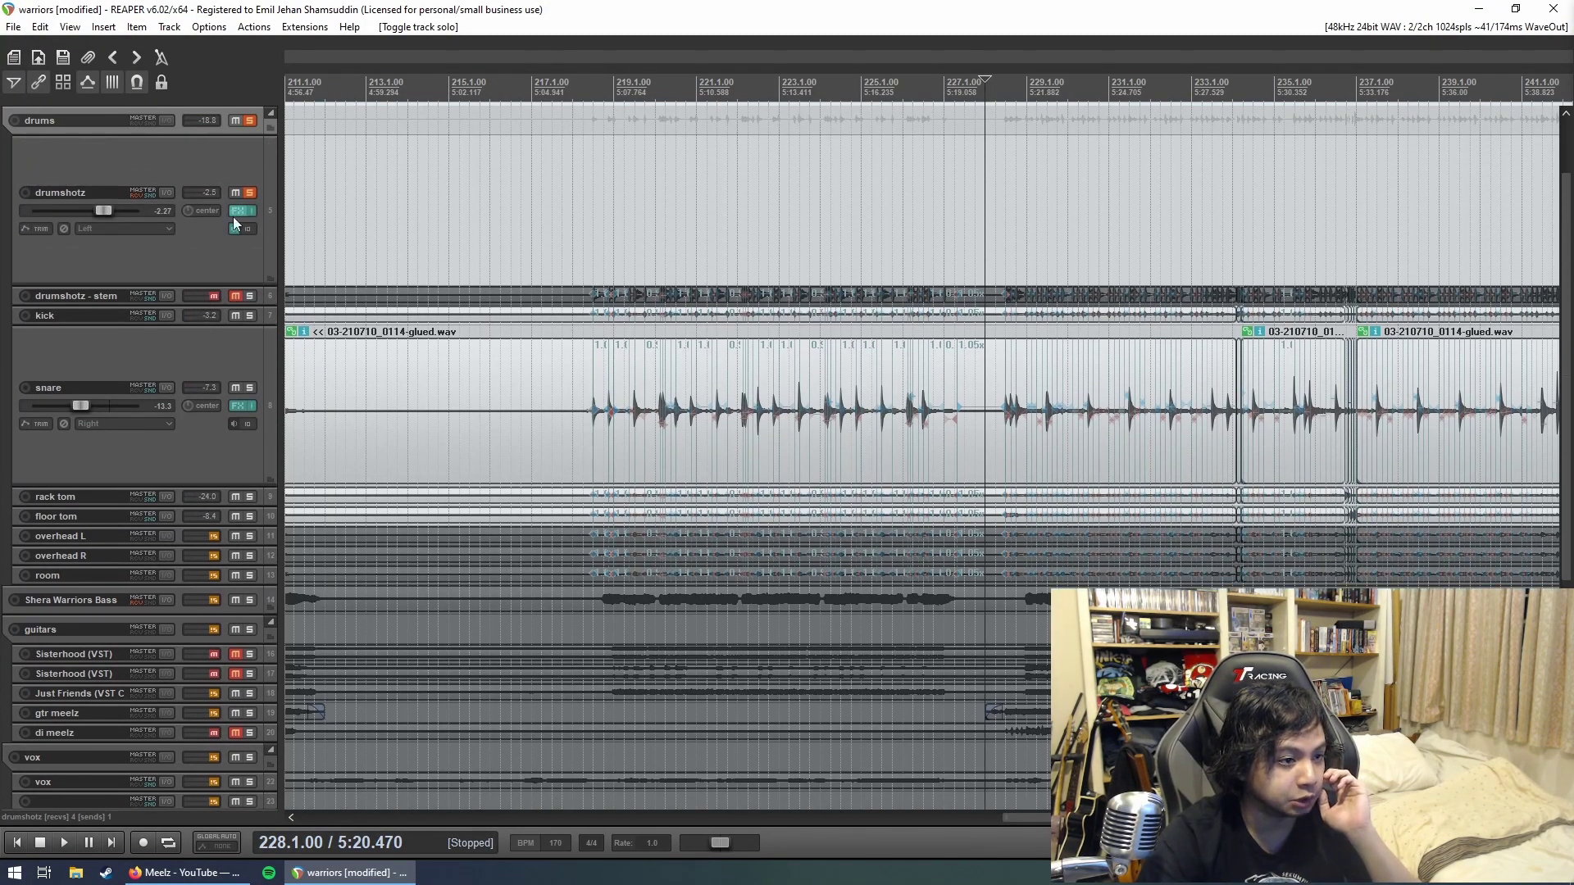
{"action": "left_click", "coordinate": [238, 211]}
{"action": "left_click", "coordinate": [123, 166]}
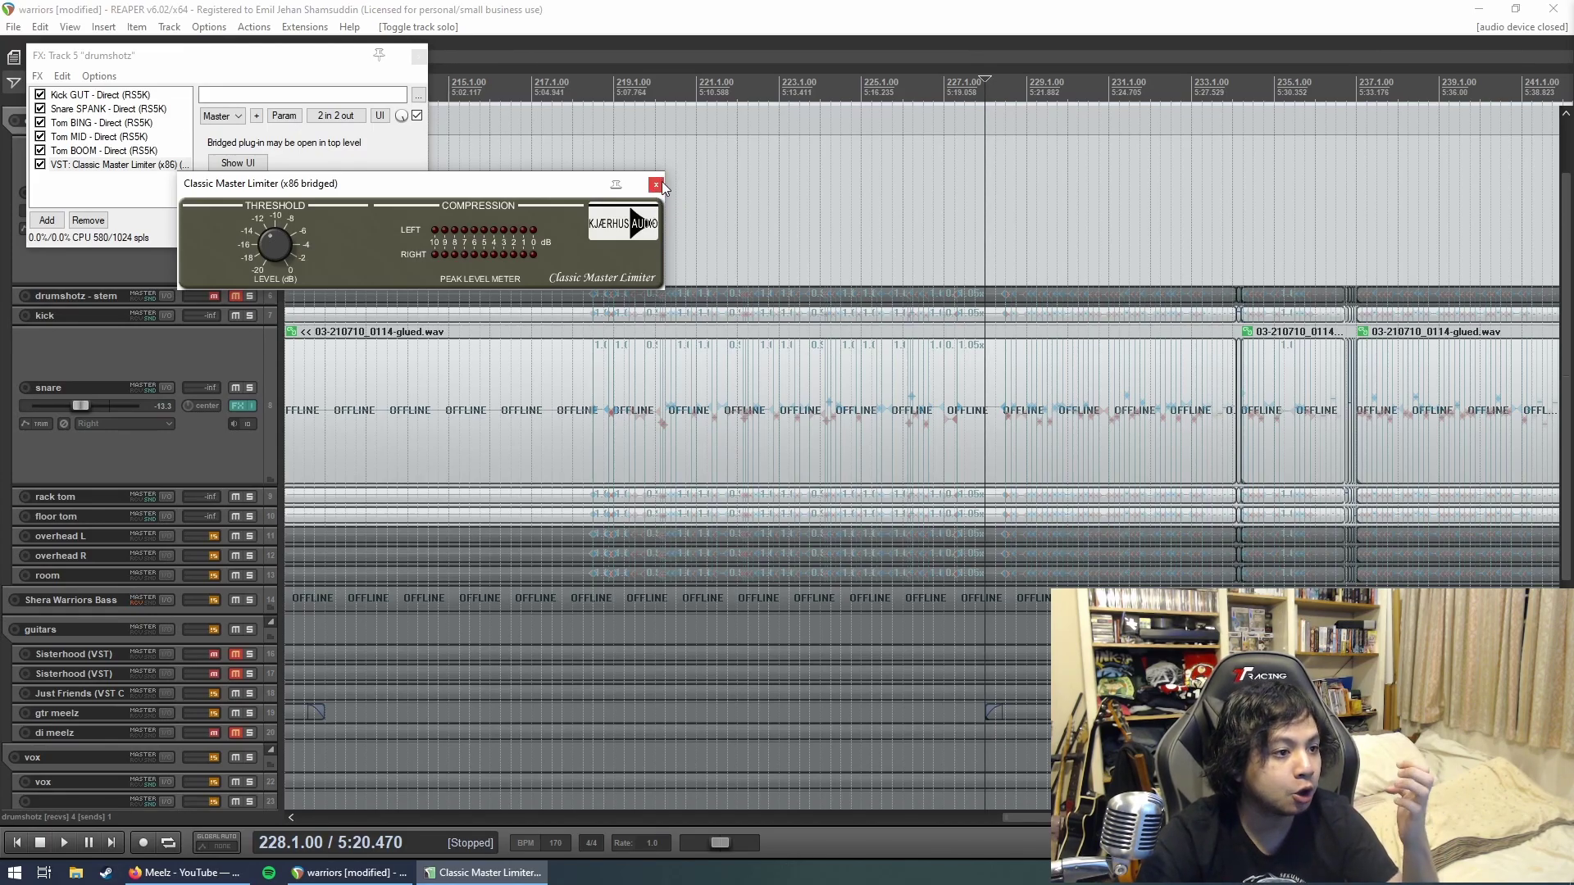
{"action": "left_click", "coordinate": [656, 184]}
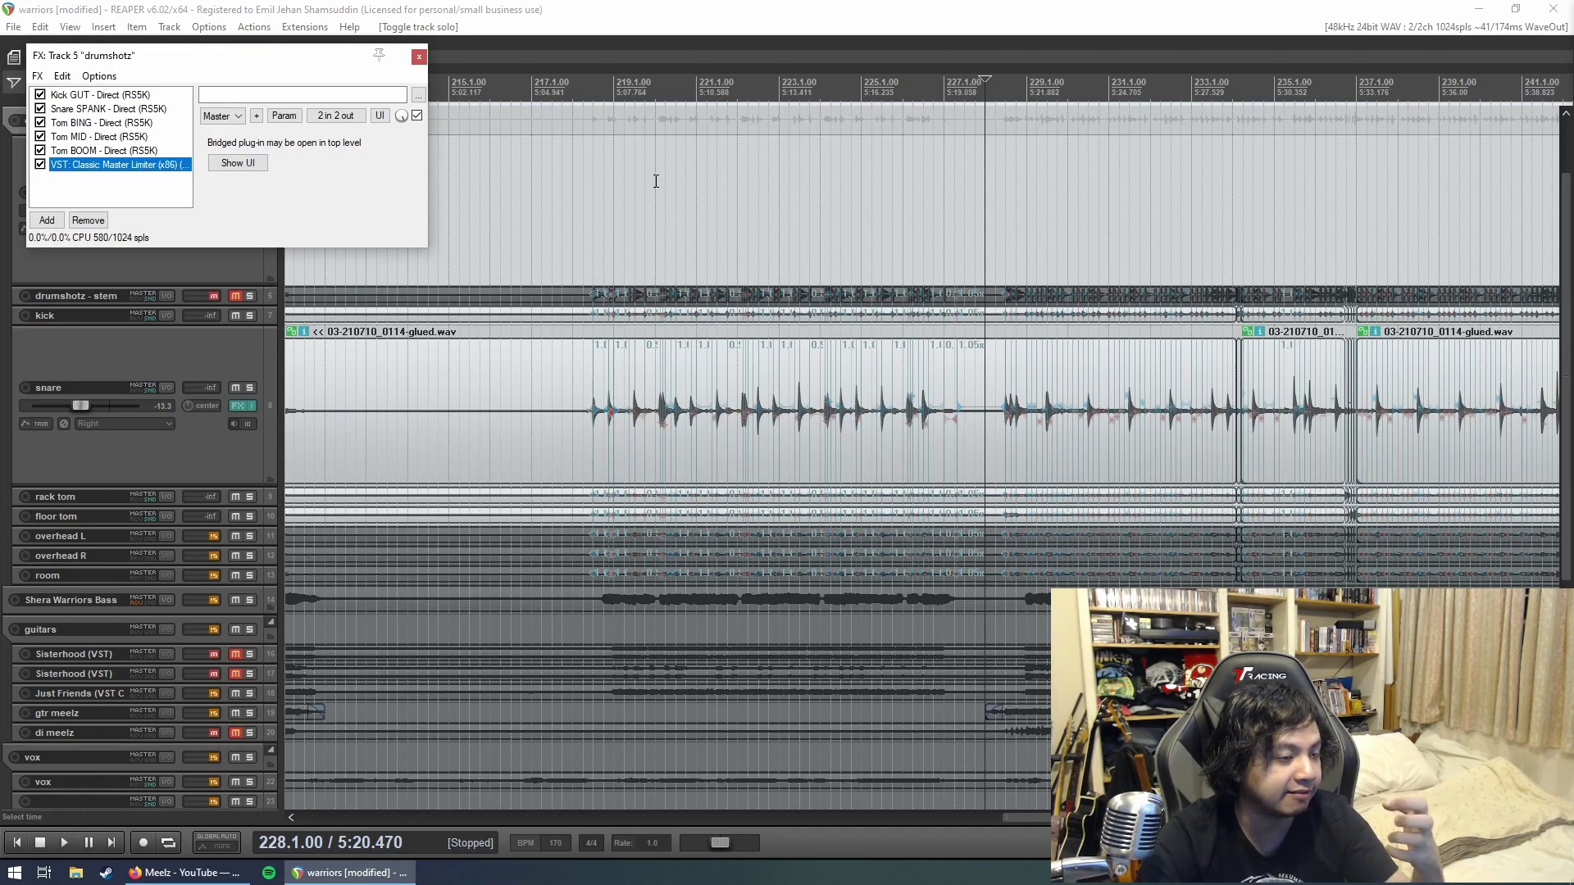
{"action": "left_click", "coordinate": [585, 209]}
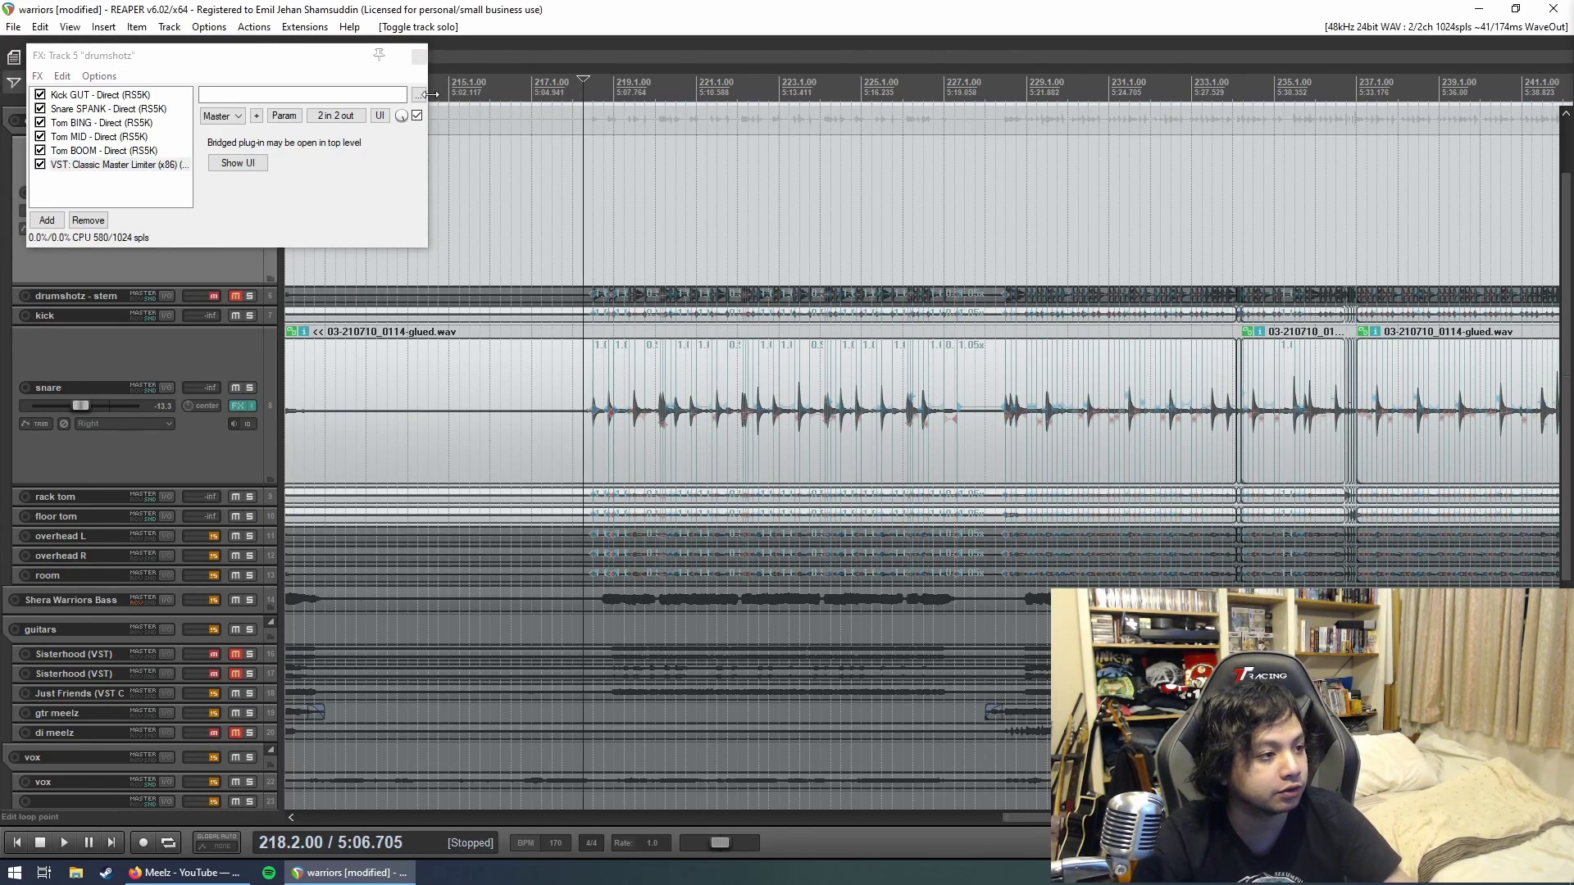
{"action": "key", "text": "space"}
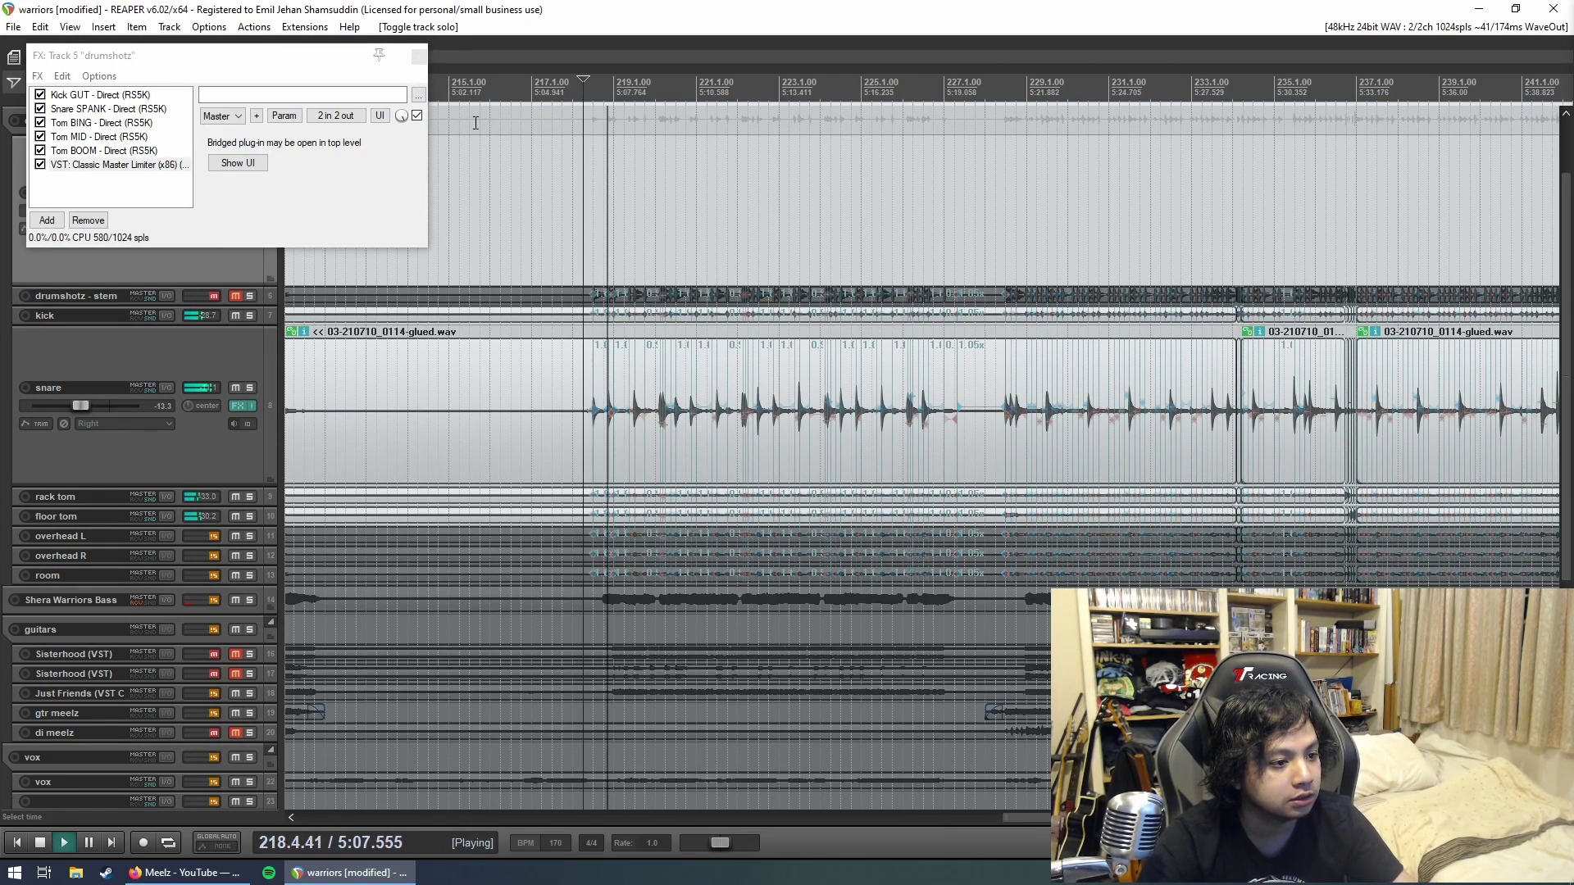
{"action": "left_click", "coordinate": [418, 56]}
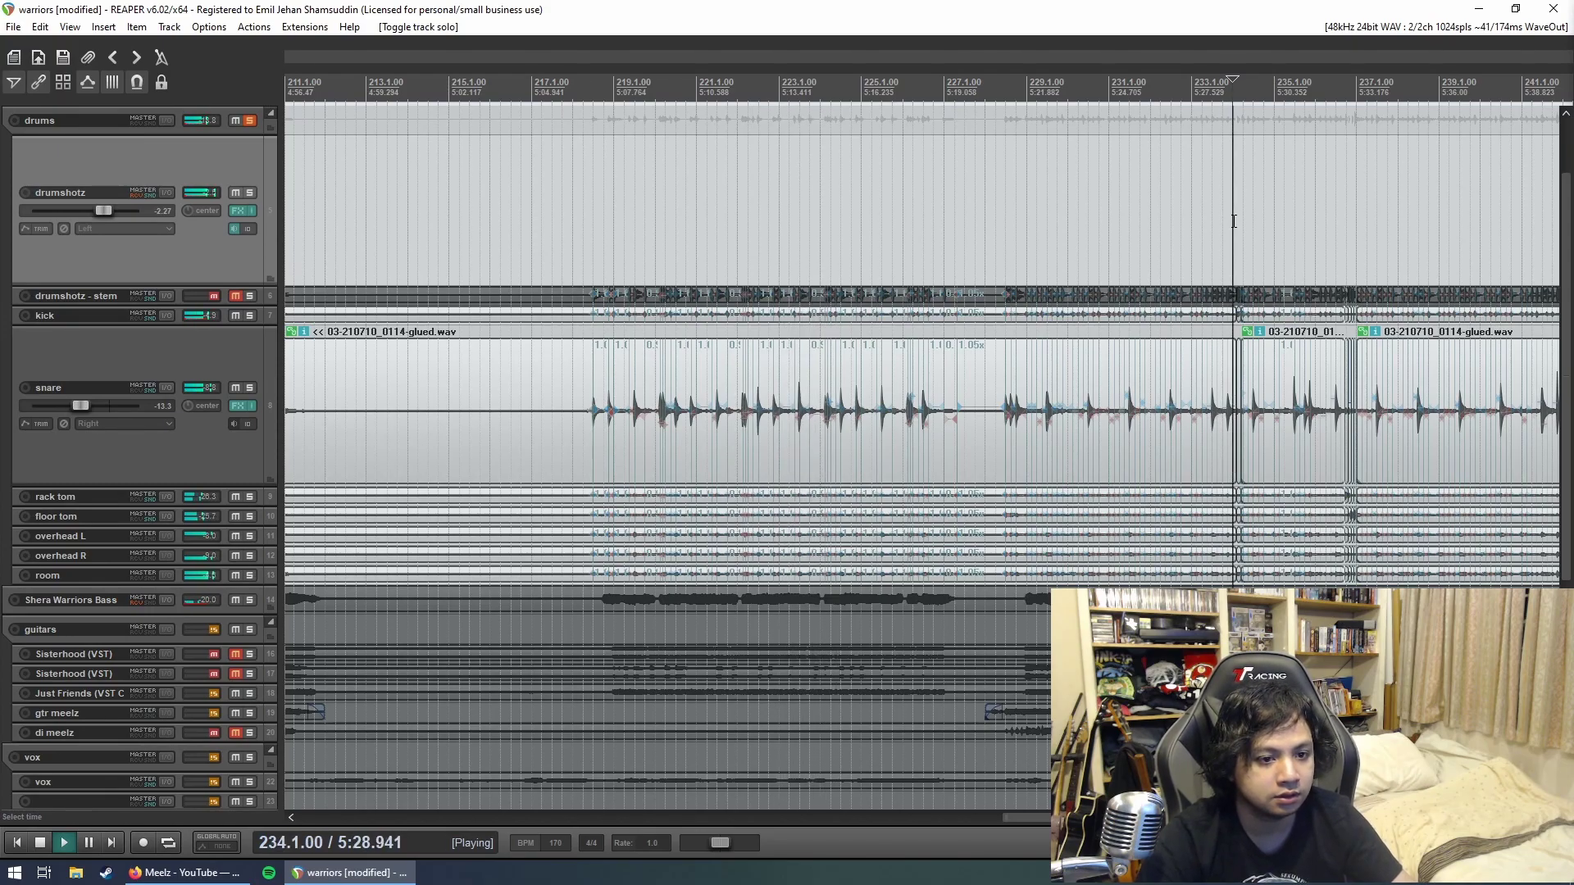
{"action": "scroll", "coordinate": [1200, 450], "scroll_direction": "up", "scroll_amount": 3}
{"action": "scroll", "coordinate": [1201, 448], "scroll_direction": "down", "scroll_amount": 1}
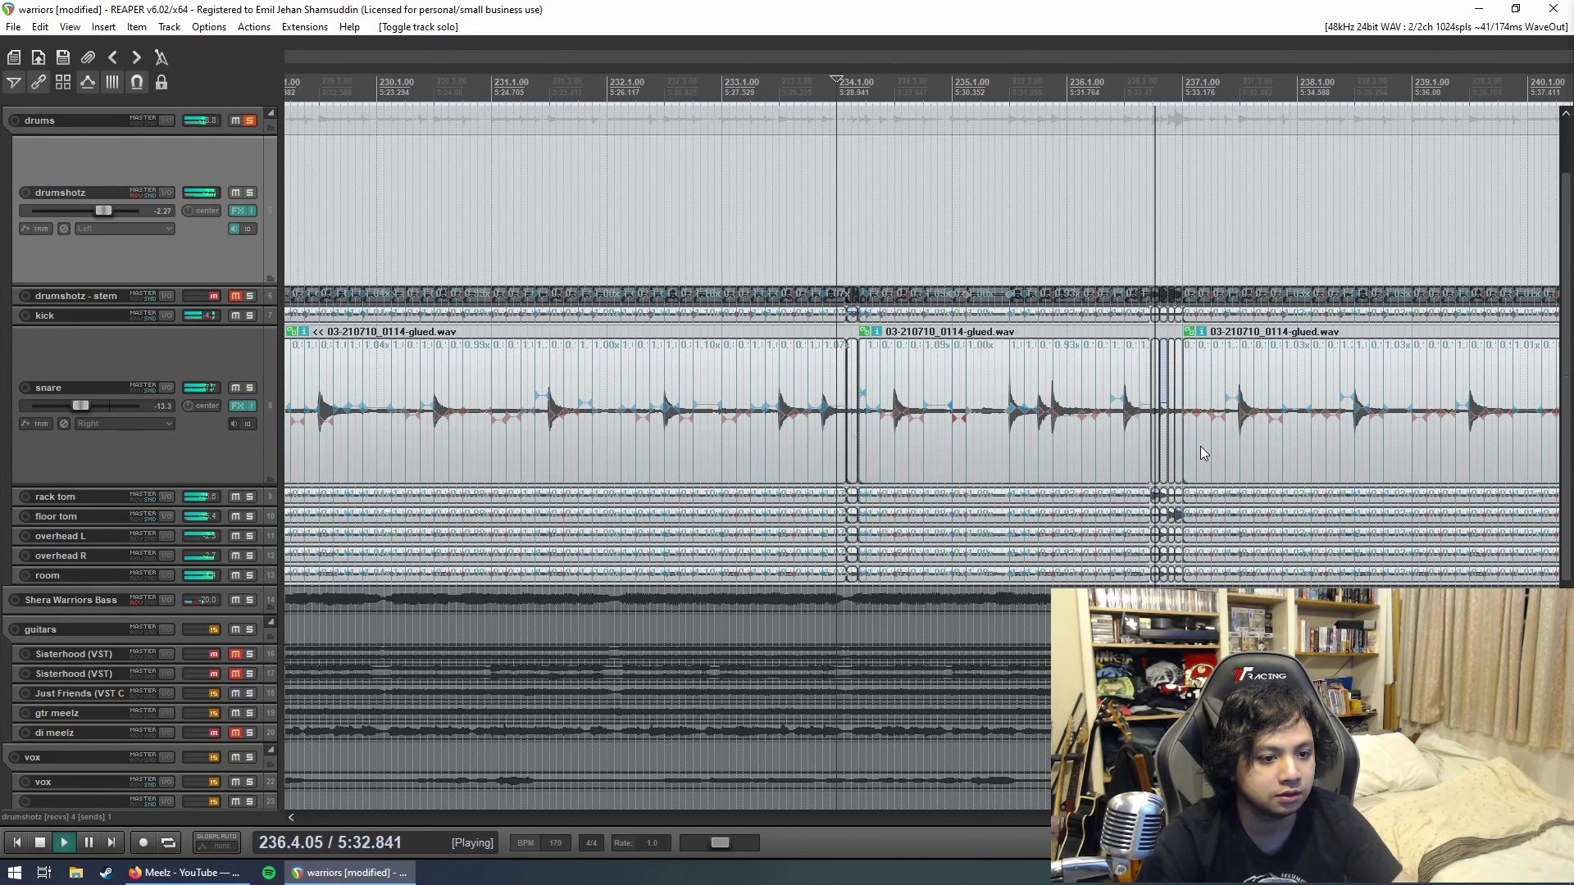
{"action": "scroll", "coordinate": [1200, 446], "scroll_direction": "down", "scroll_amount": 2}
{"action": "scroll", "coordinate": [1201, 446], "scroll_direction": "down", "scroll_amount": 1}
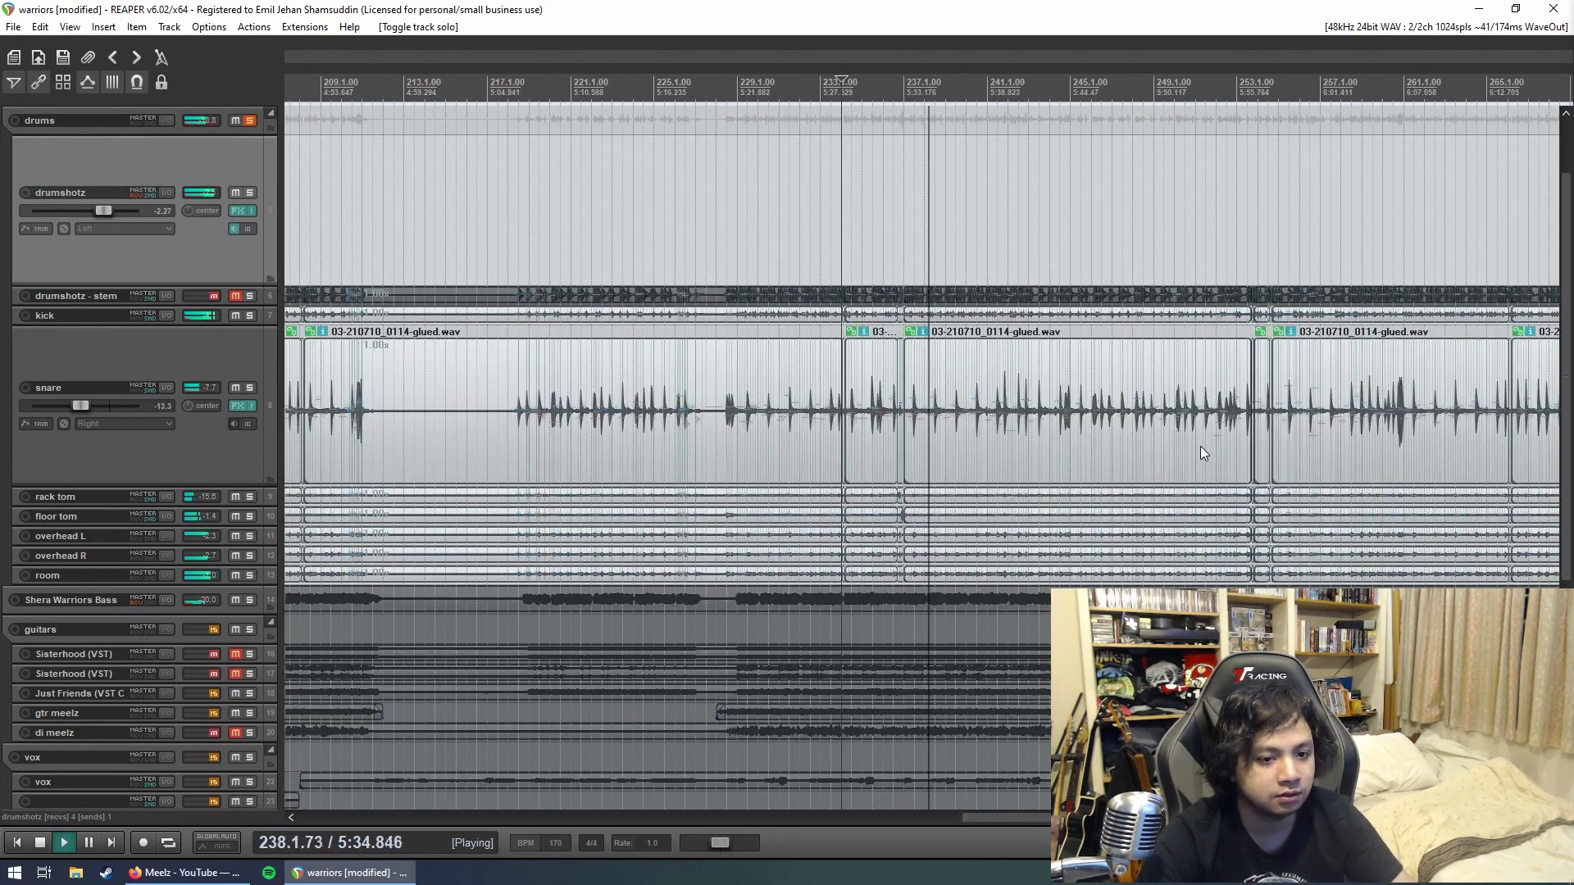
{"action": "scroll", "coordinate": [1200, 446], "scroll_direction": "down", "scroll_amount": 1}
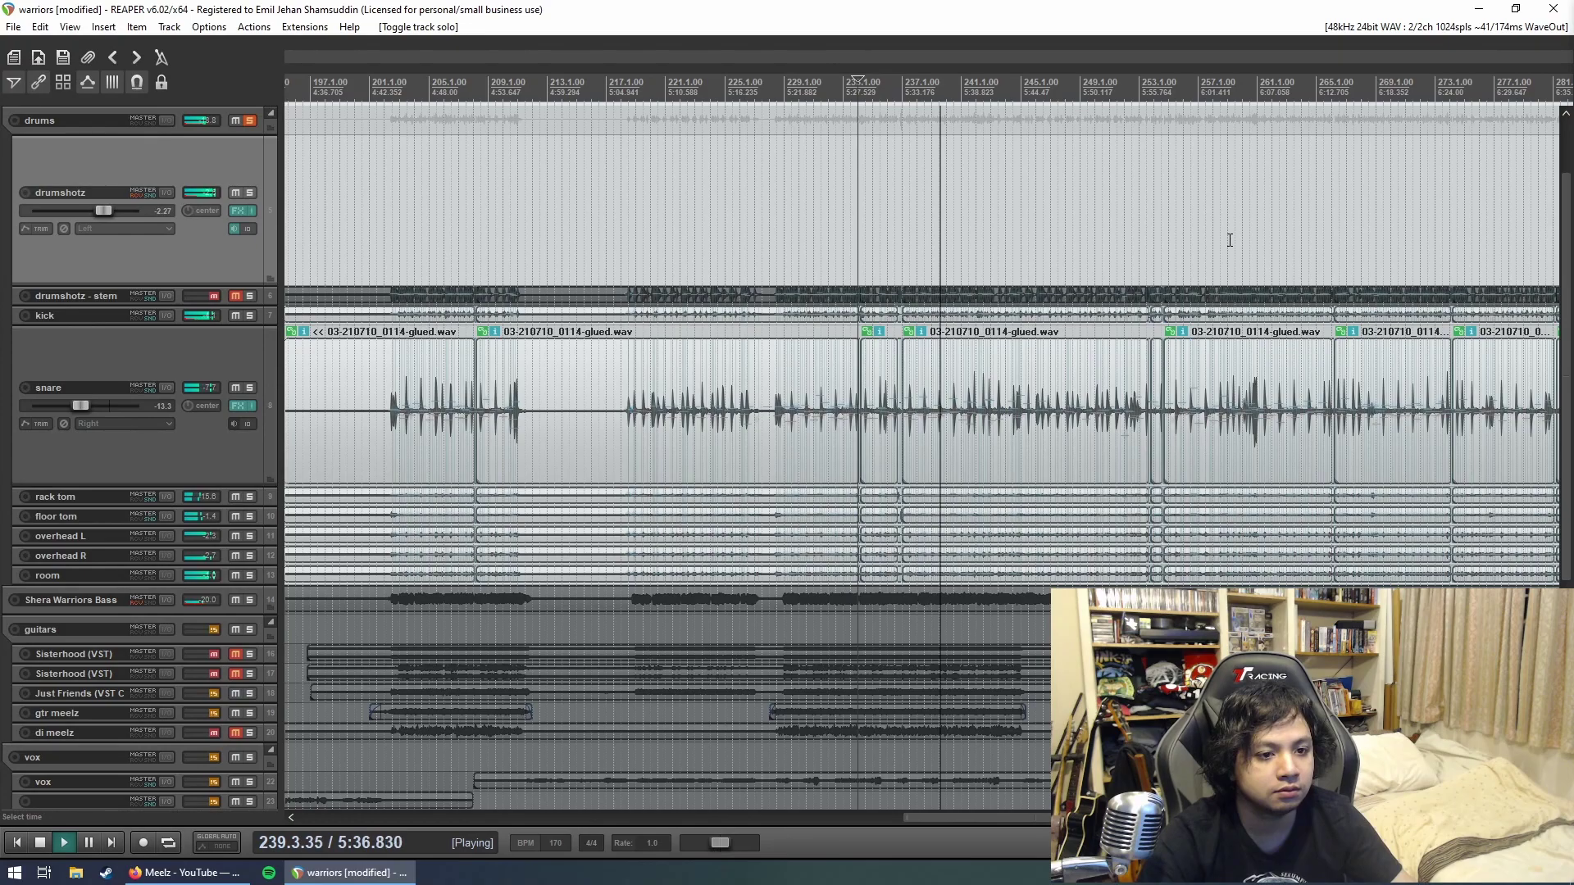
Step: Jump to bar 259, set the cursor at 260.4, and select the snare and kick roll items
{"action": "left_click", "coordinate": [1217, 407]}
{"action": "scroll", "coordinate": [1328, 412], "scroll_direction": "up", "scroll_amount": 2}
{"action": "scroll", "coordinate": [1242, 469], "scroll_direction": "up", "scroll_amount": 5}
{"action": "key", "text": "space"}
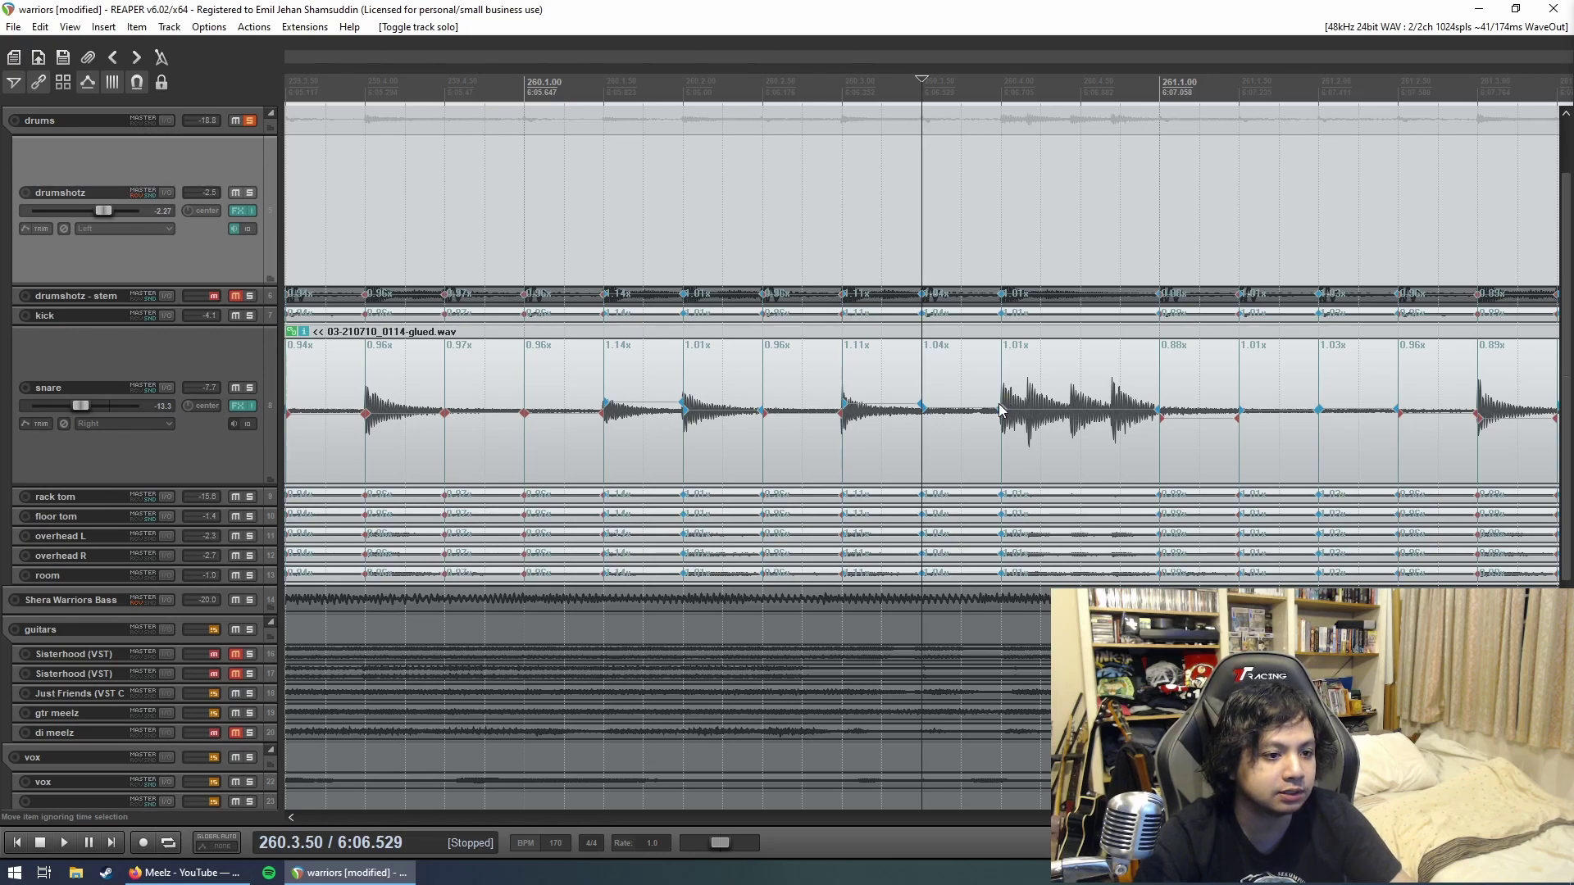
{"action": "left_click", "coordinate": [1000, 263]}
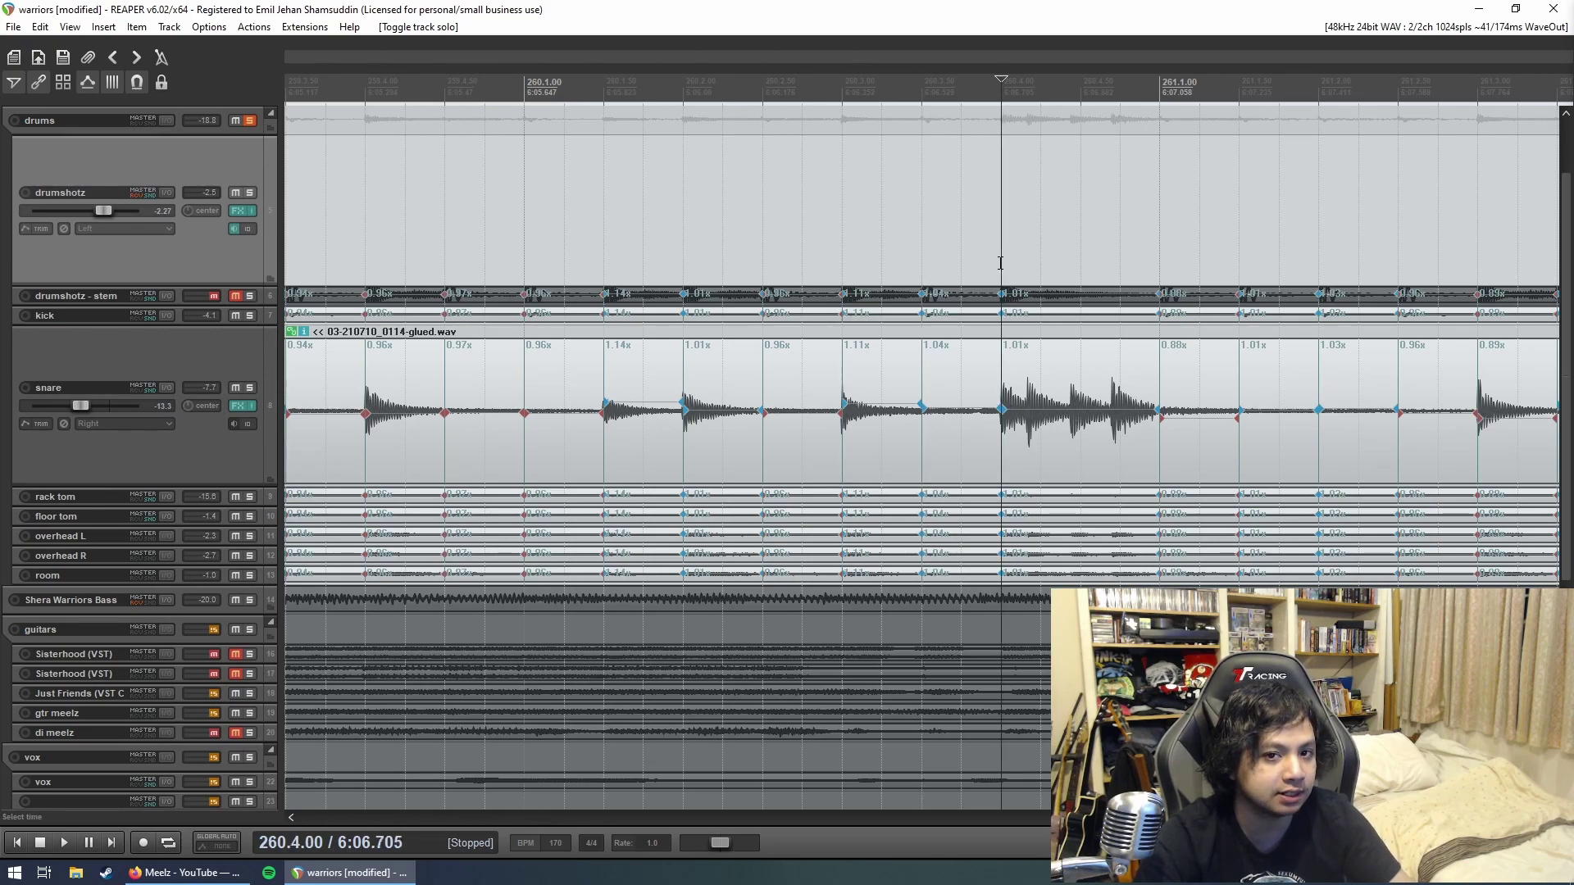
{"action": "left_click", "coordinate": [1028, 401]}
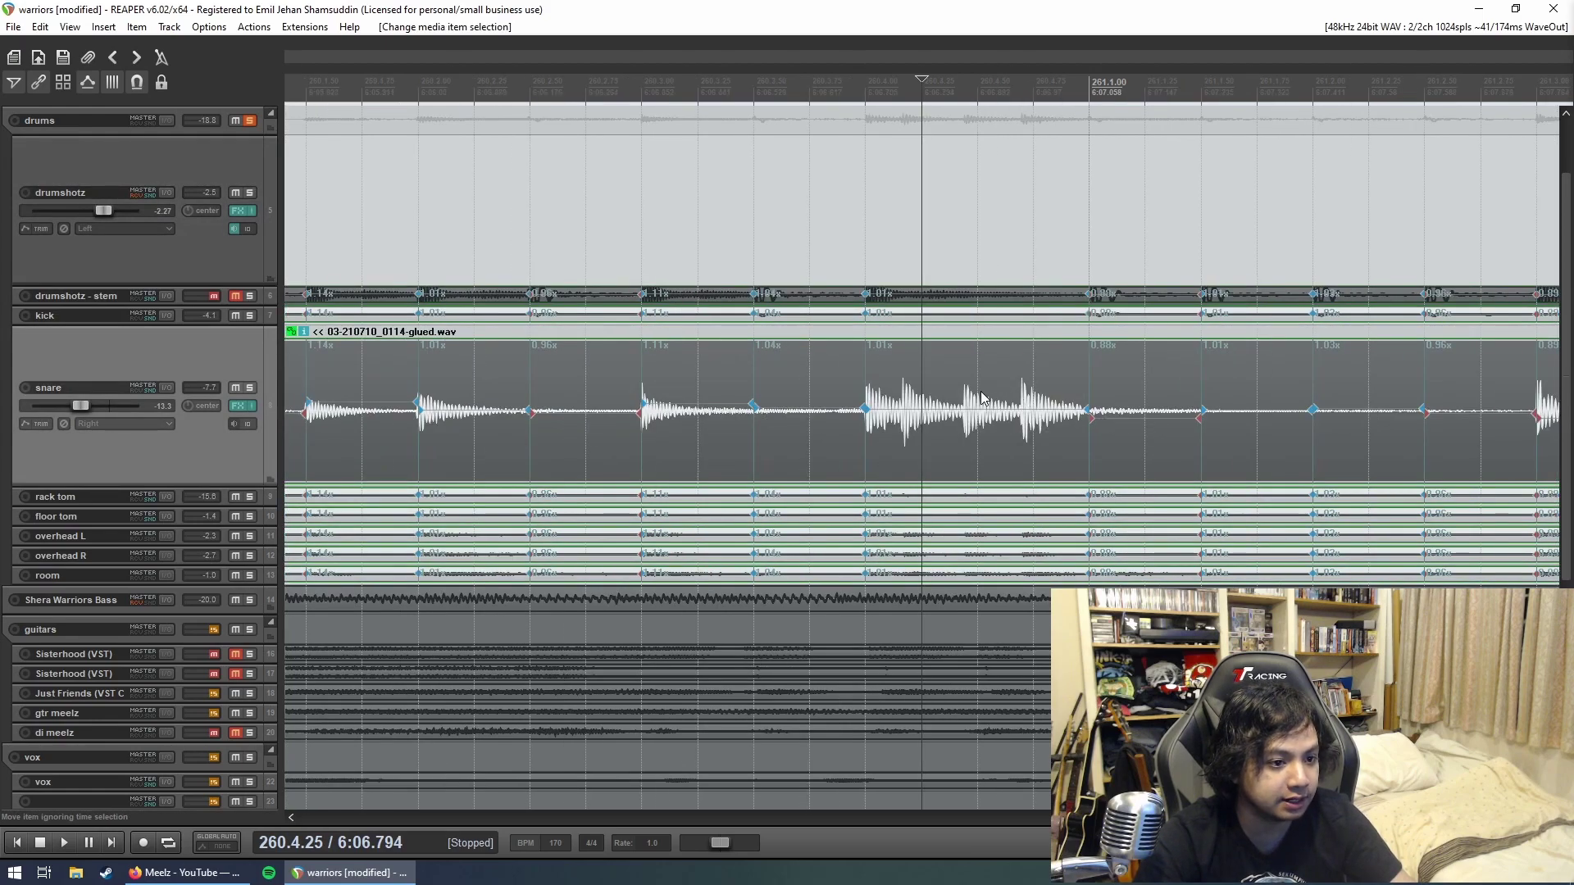
{"action": "scroll", "coordinate": [1066, 391], "scroll_direction": "down", "scroll_amount": 2}
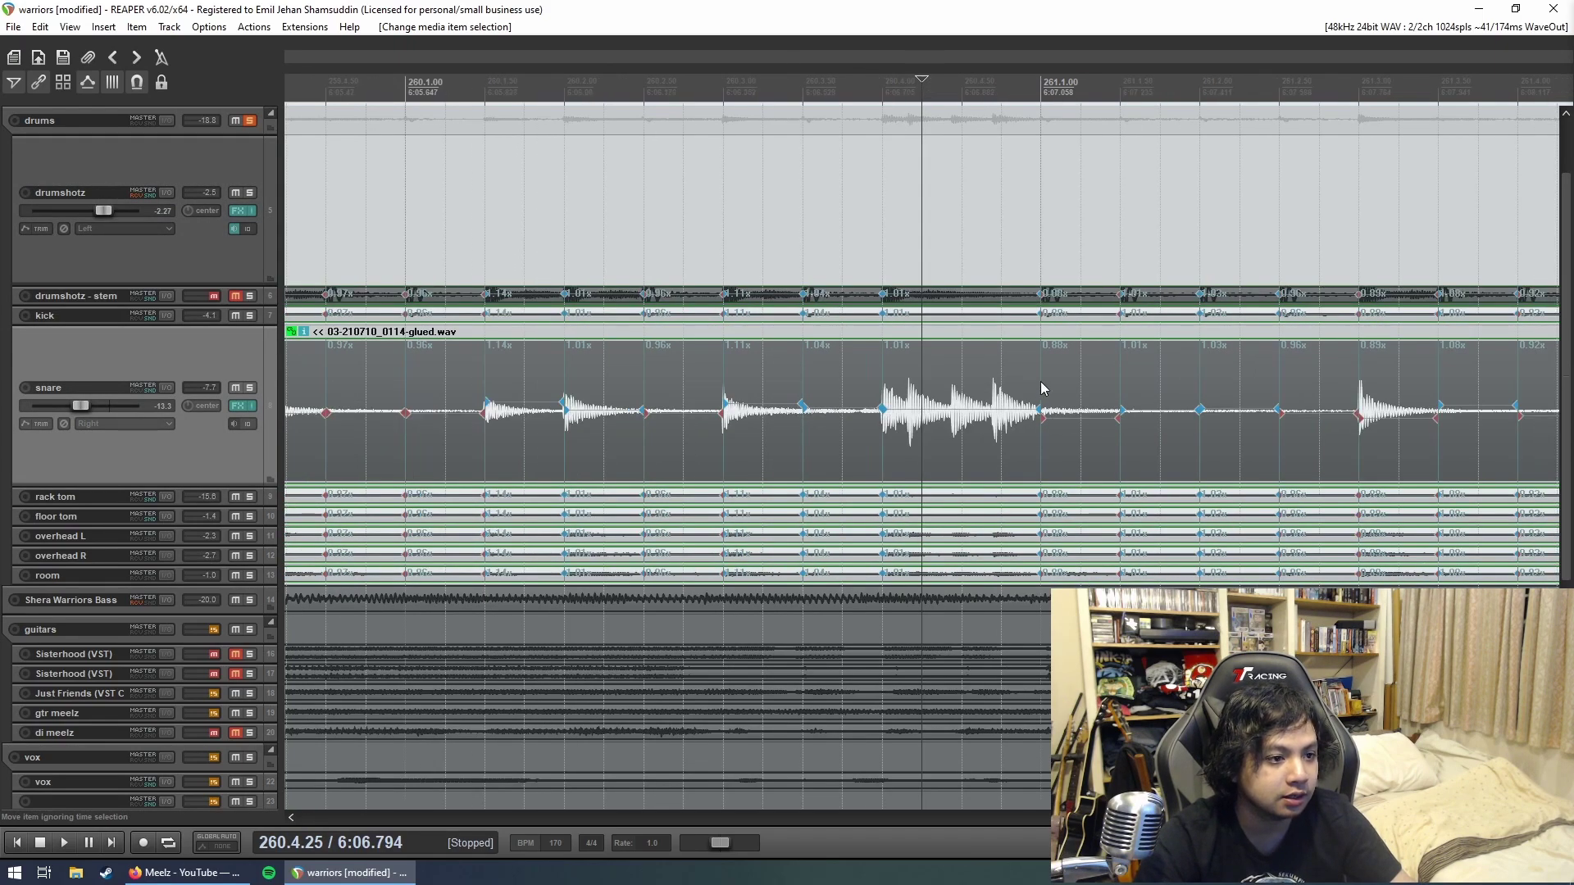
Step: Undo two edits and drag the snare item's volume line down
{"action": "key", "text": "ctrl+z"}
{"action": "key", "text": "space"}
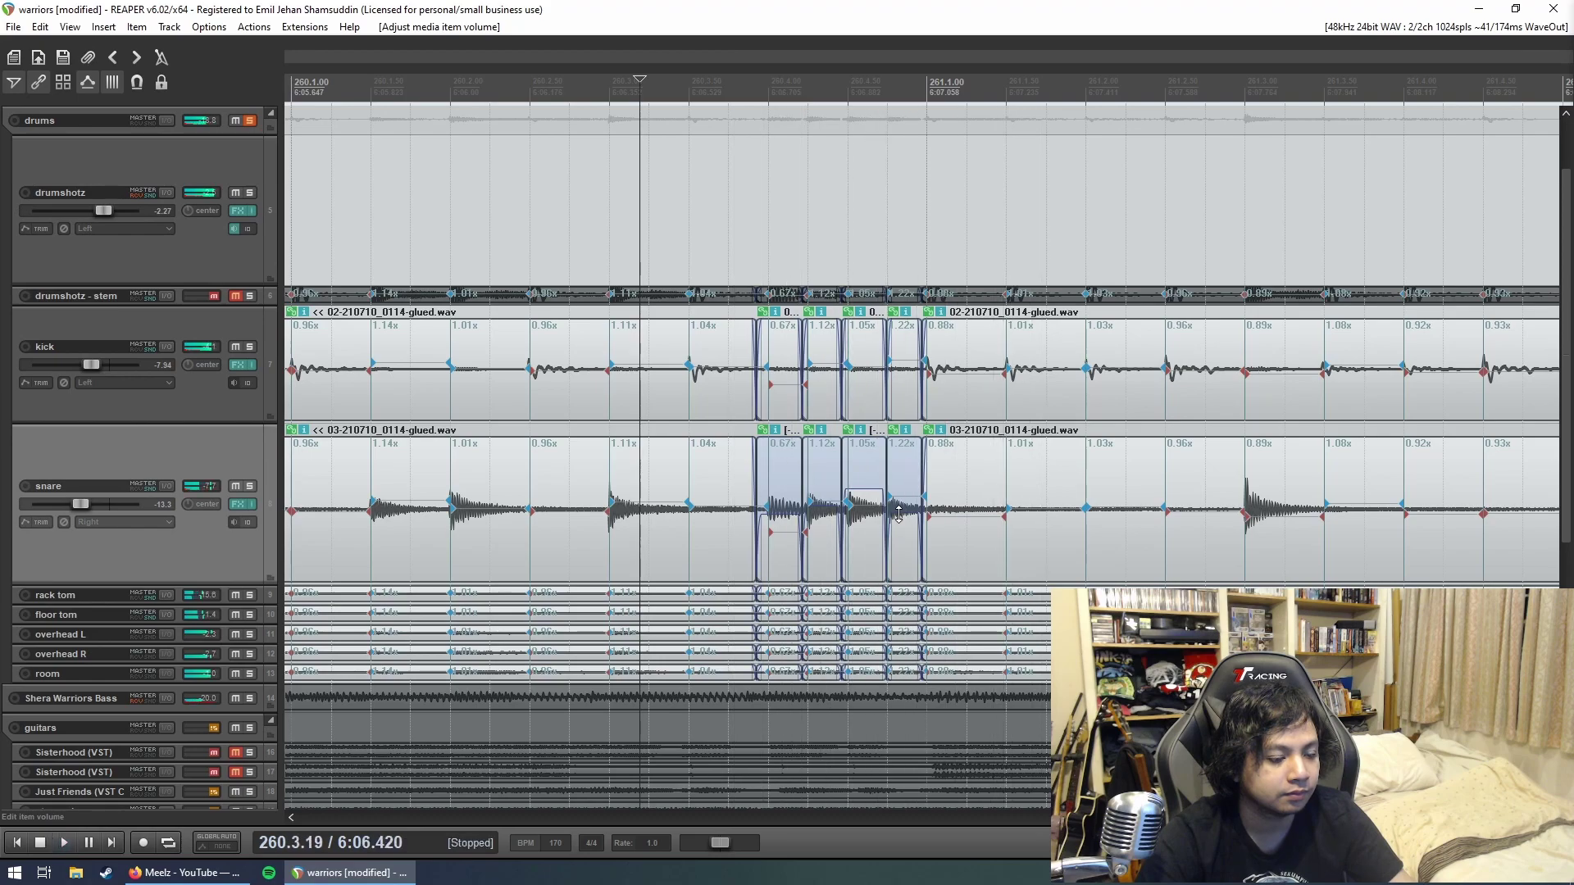
{"action": "mouse_move", "coordinate": [899, 515]}
{"action": "left_mouse_down"}
{"action": "mouse_move", "coordinate": [900, 535]}
{"action": "mouse_move", "coordinate": [915, 489]}
{"action": "left_mouse_up"}
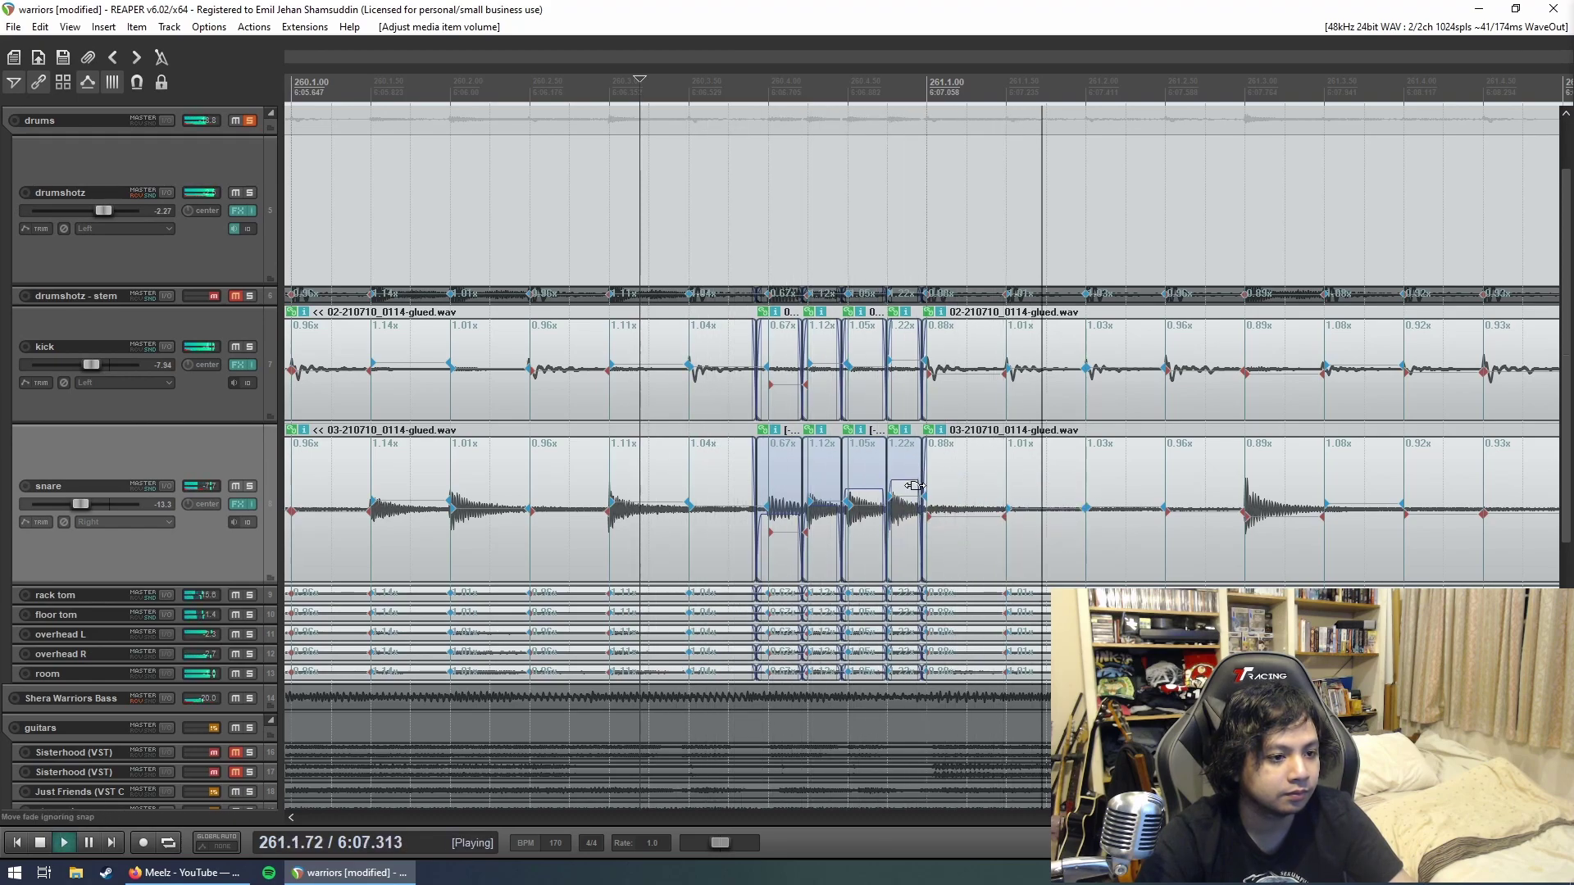
{"action": "left_click_drag", "start_coordinate": [906, 490], "coordinate": [907, 492]}
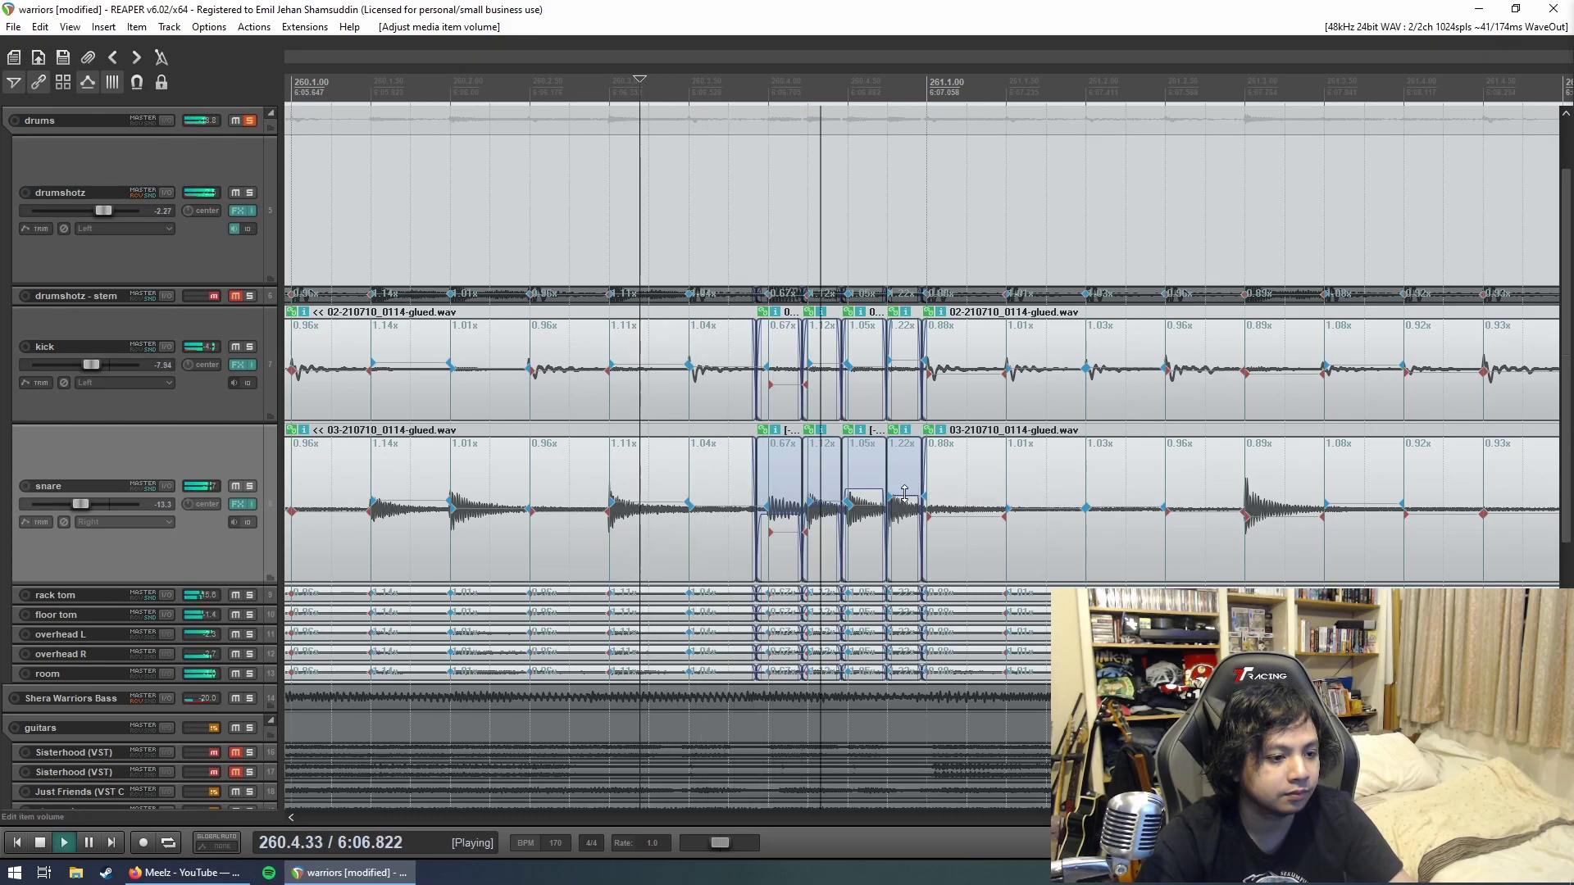
{"action": "key", "text": "space"}
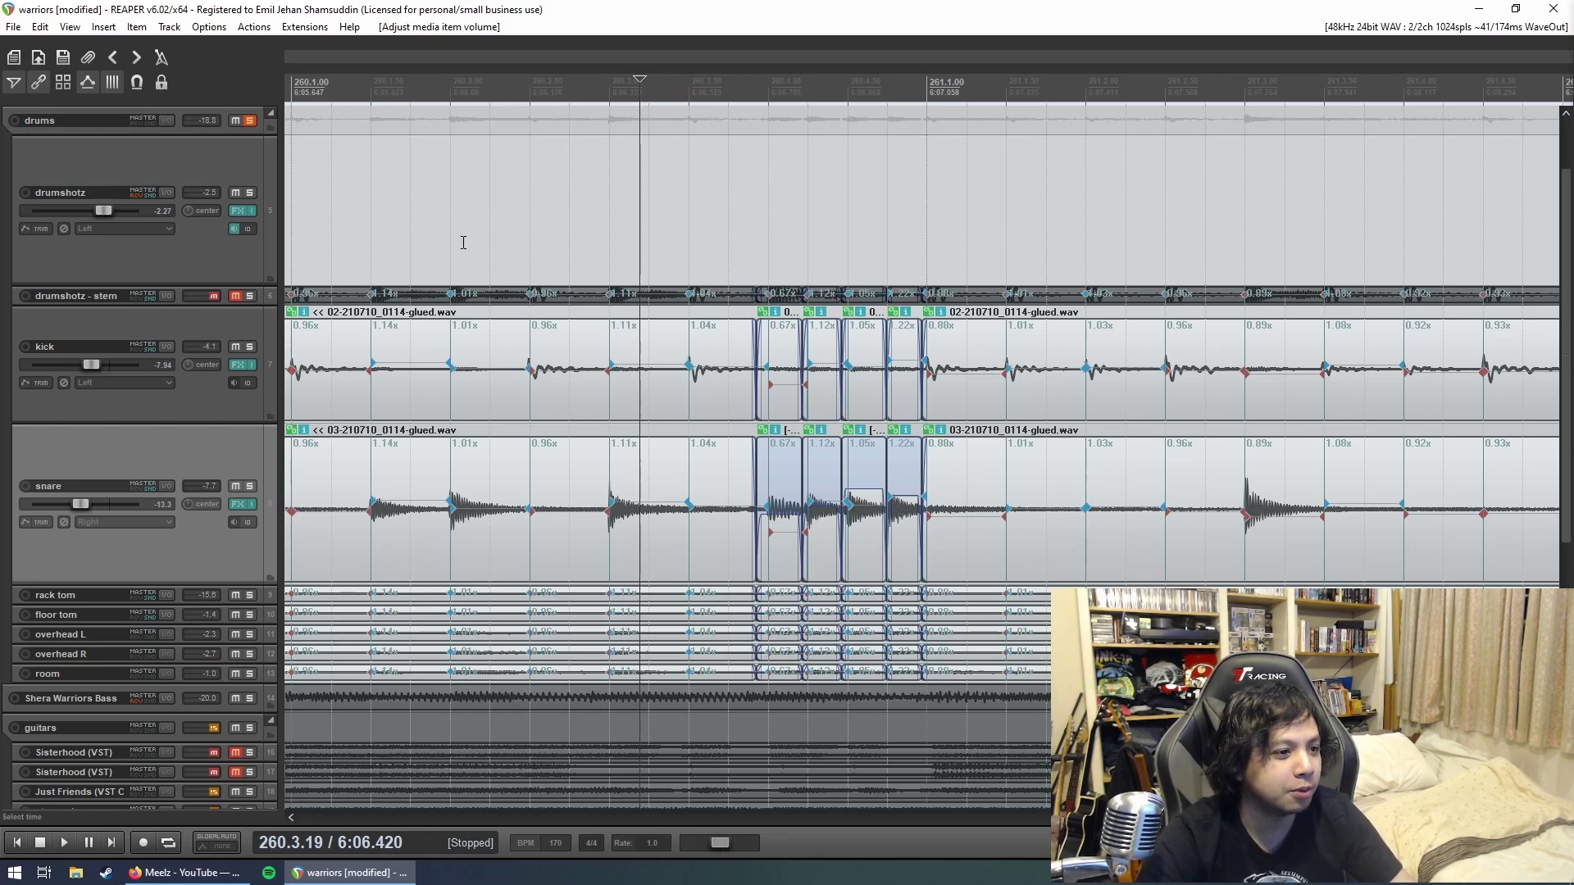
Step: Audition from before the drum roll, then split the kick and snare items at the roll
{"action": "left_click", "coordinate": [428, 221]}
{"action": "key", "text": "space"}
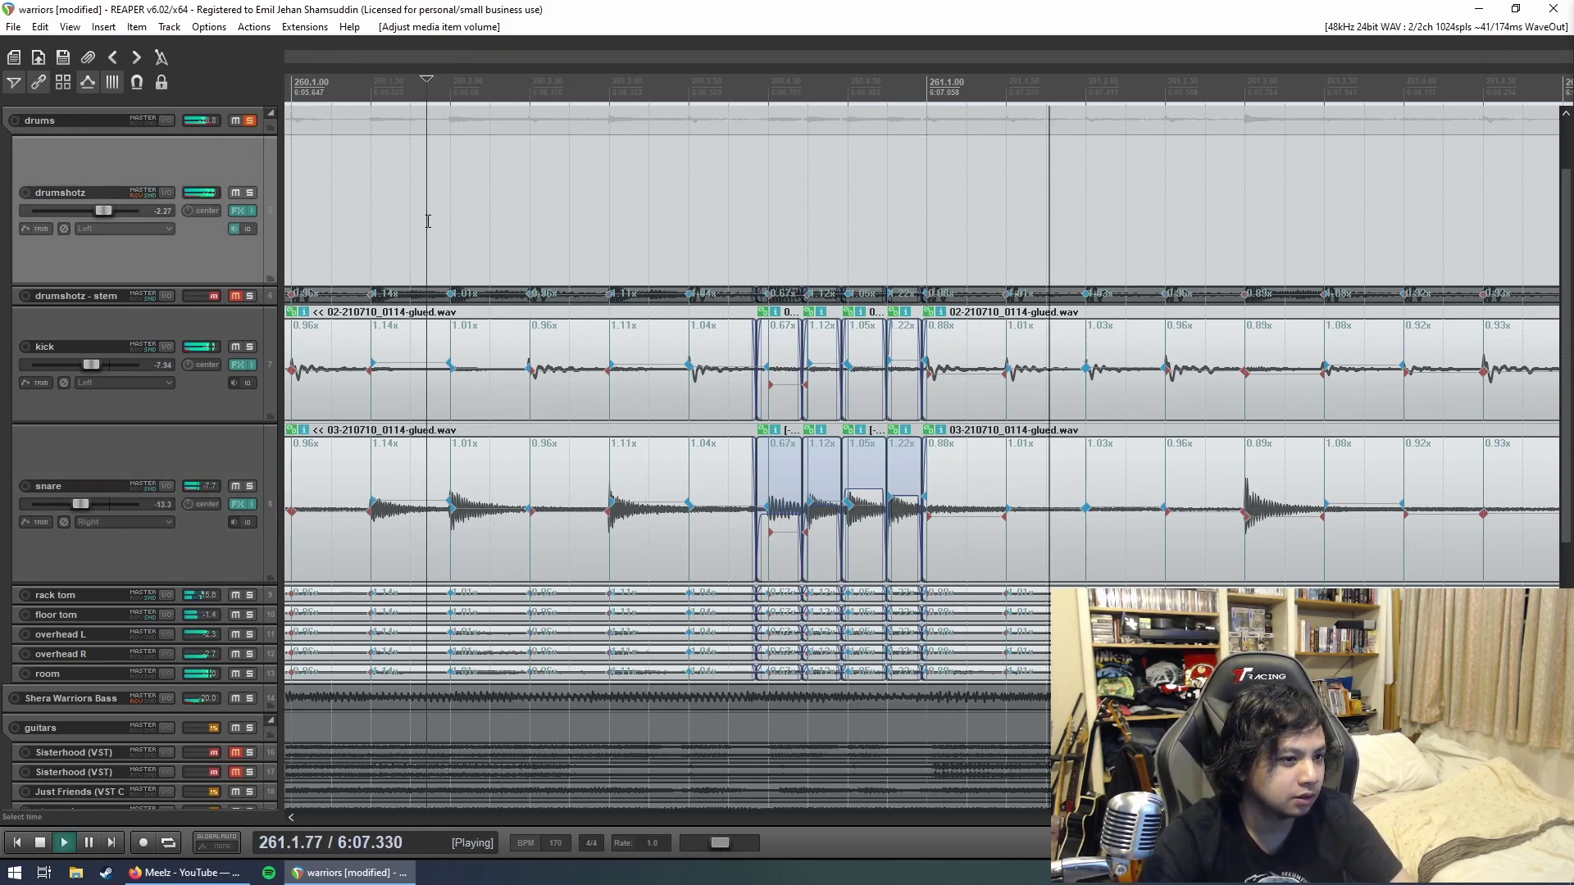
{"action": "key", "text": "space"}
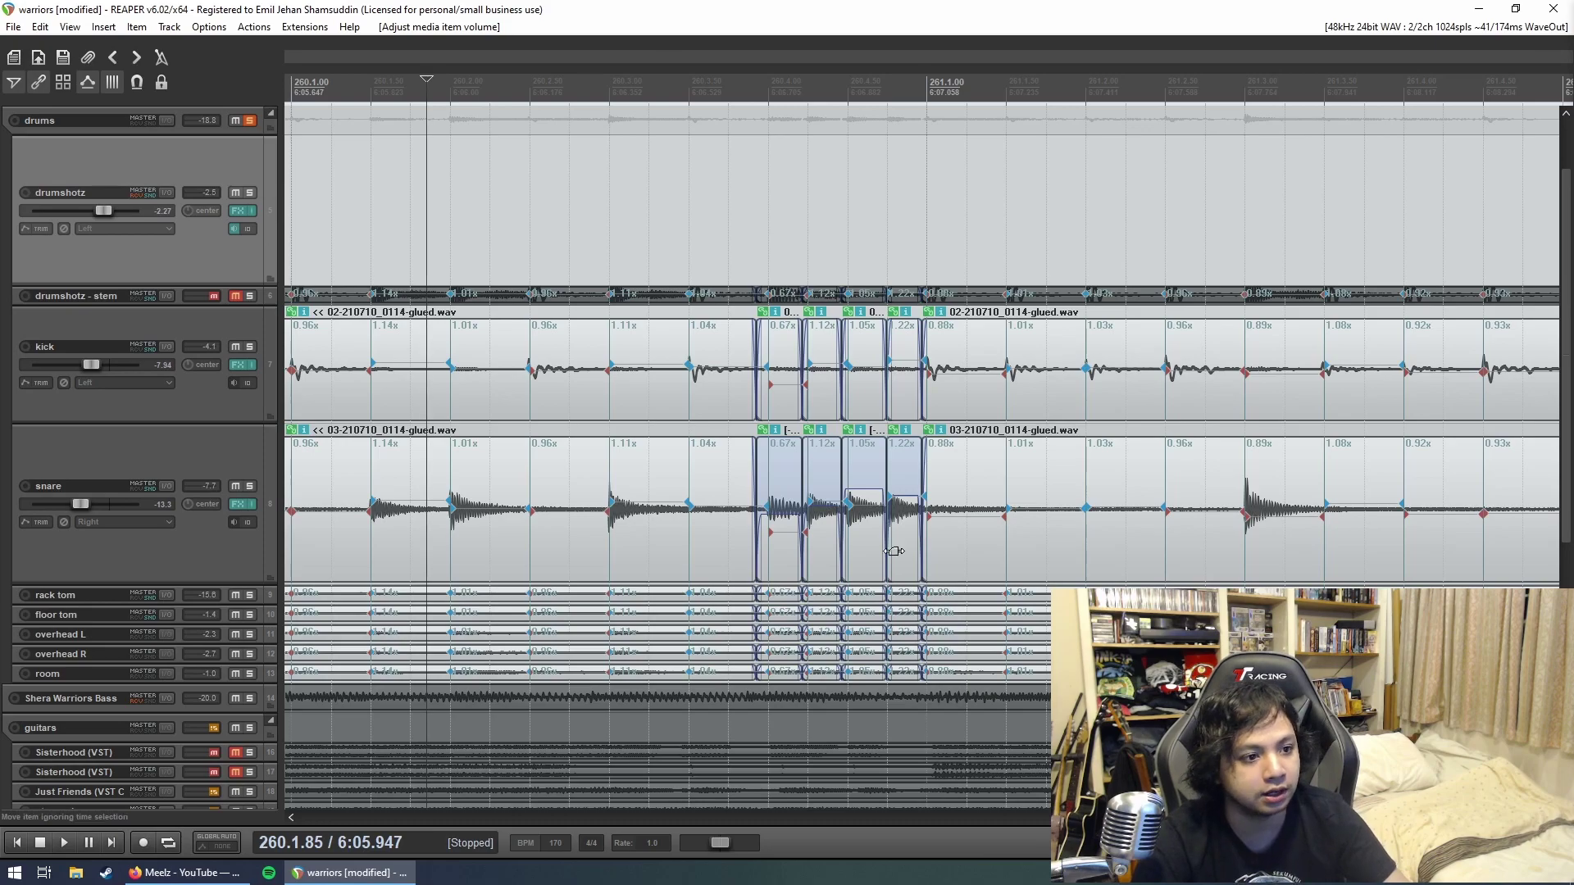
{"action": "left_click", "coordinate": [912, 541], "text": "ctrl"}
{"action": "key", "text": "ctrl+z"}
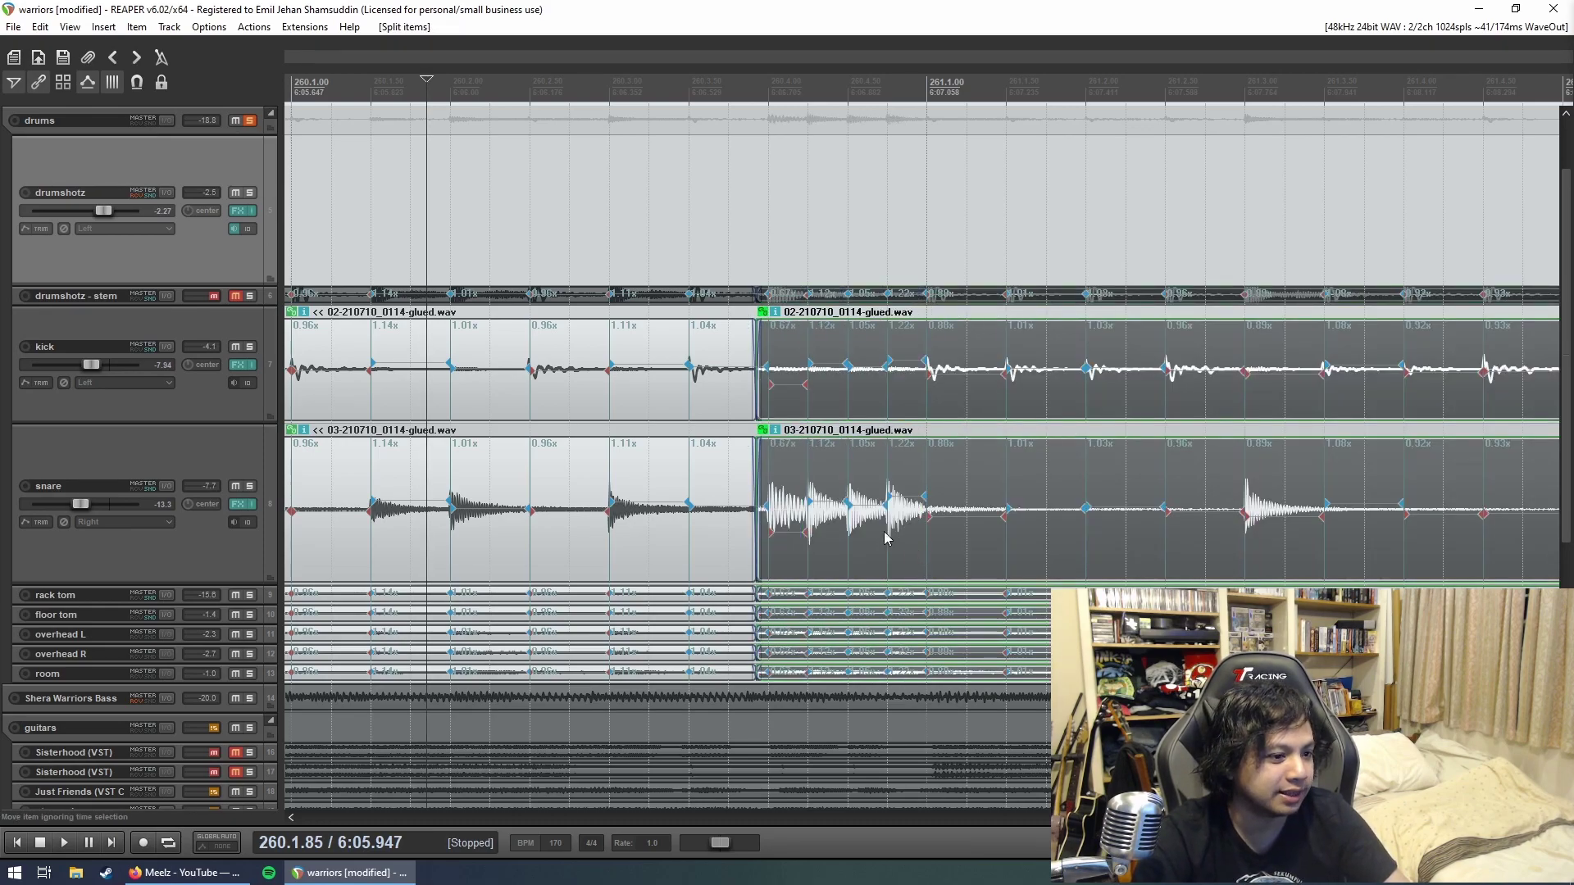
Step: Undo the split, audition from before the roll, and undo the stretch markers inside the roll
{"action": "key", "text": "ctrl+z"}
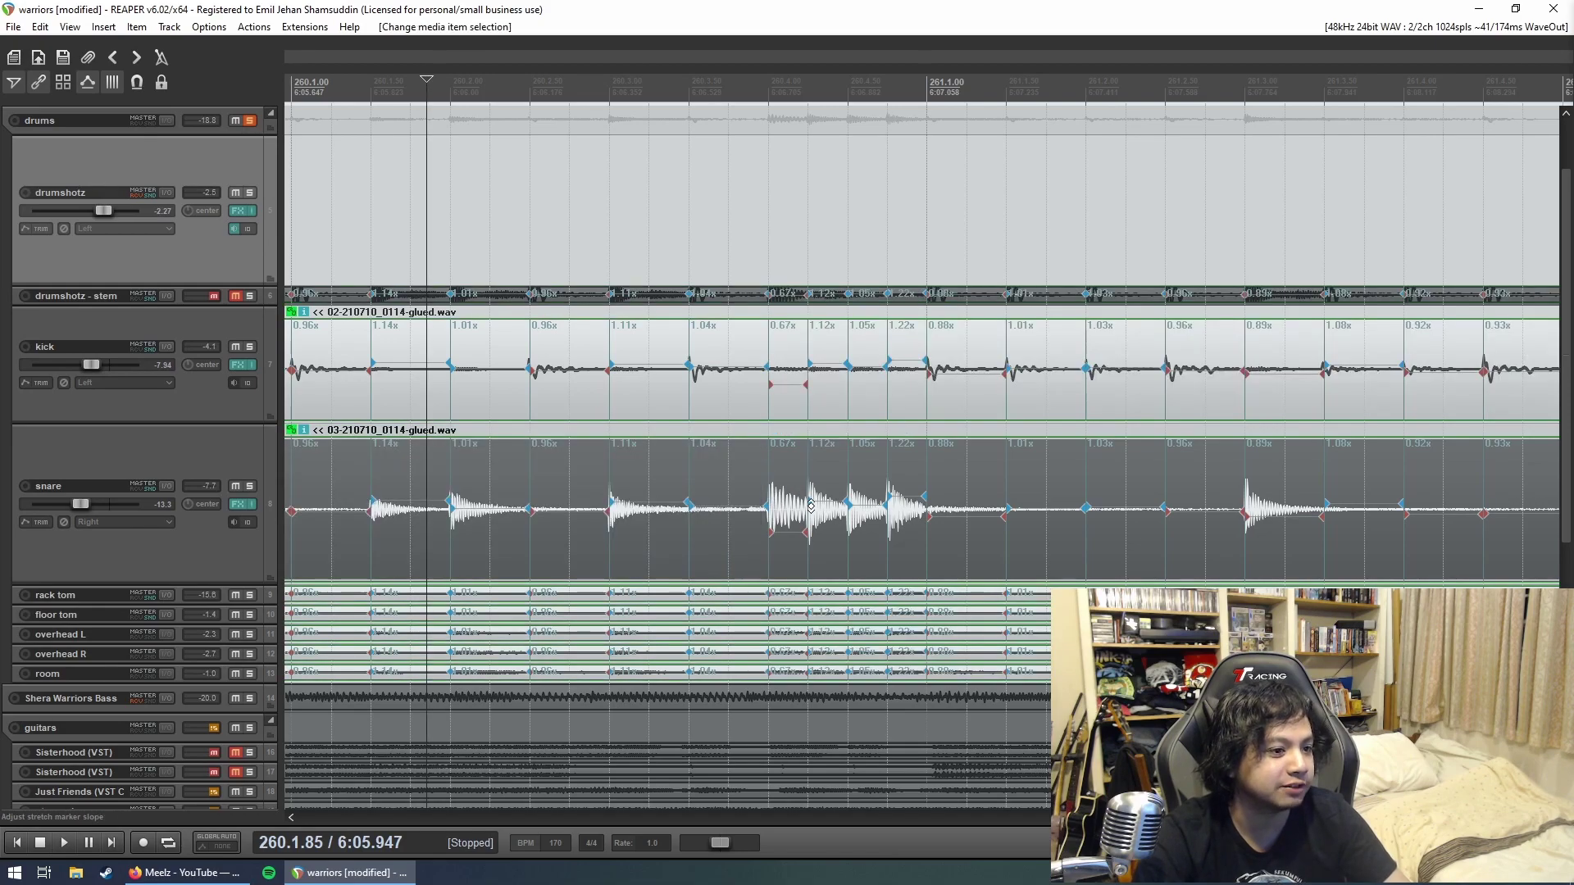
{"action": "left_click", "coordinate": [660, 234]}
{"action": "key", "text": "space"}
{"action": "key", "text": "space"}
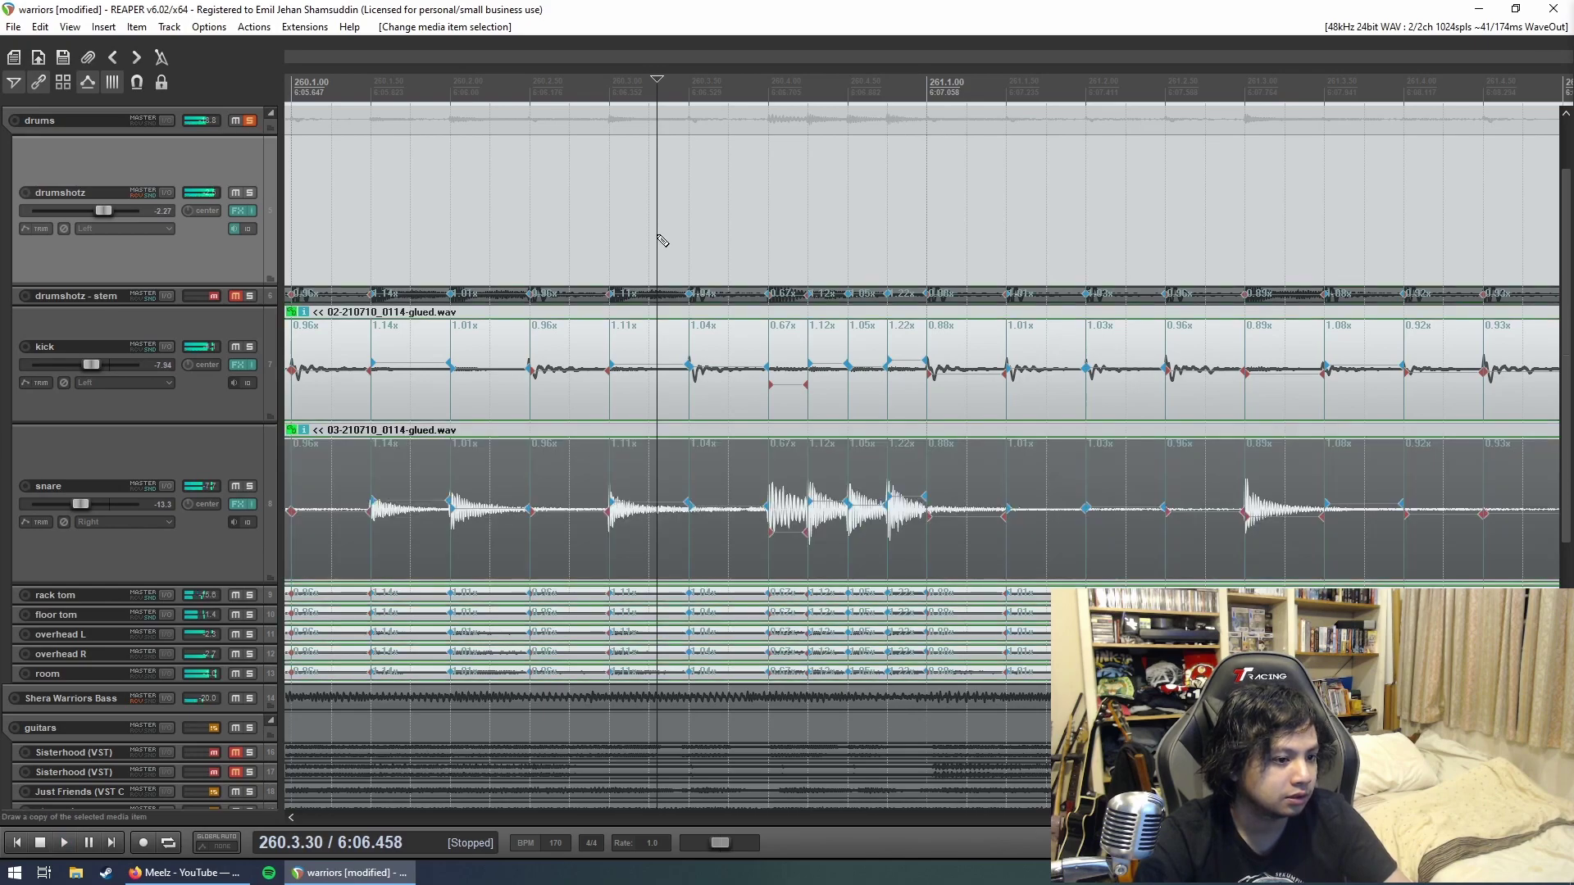
{"action": "key", "text": "ctrl+z"}
{"action": "key", "text": "ctrl+z"}
{"action": "key", "text": "ctrl+z"}
{"action": "key", "text": "ctrl+z"}
{"action": "key", "text": "ctrl+z"}
{"action": "key", "text": "ctrl+z"}
{"action": "key", "text": "ctrl+z"}
{"action": "key", "text": "ctrl+z"}
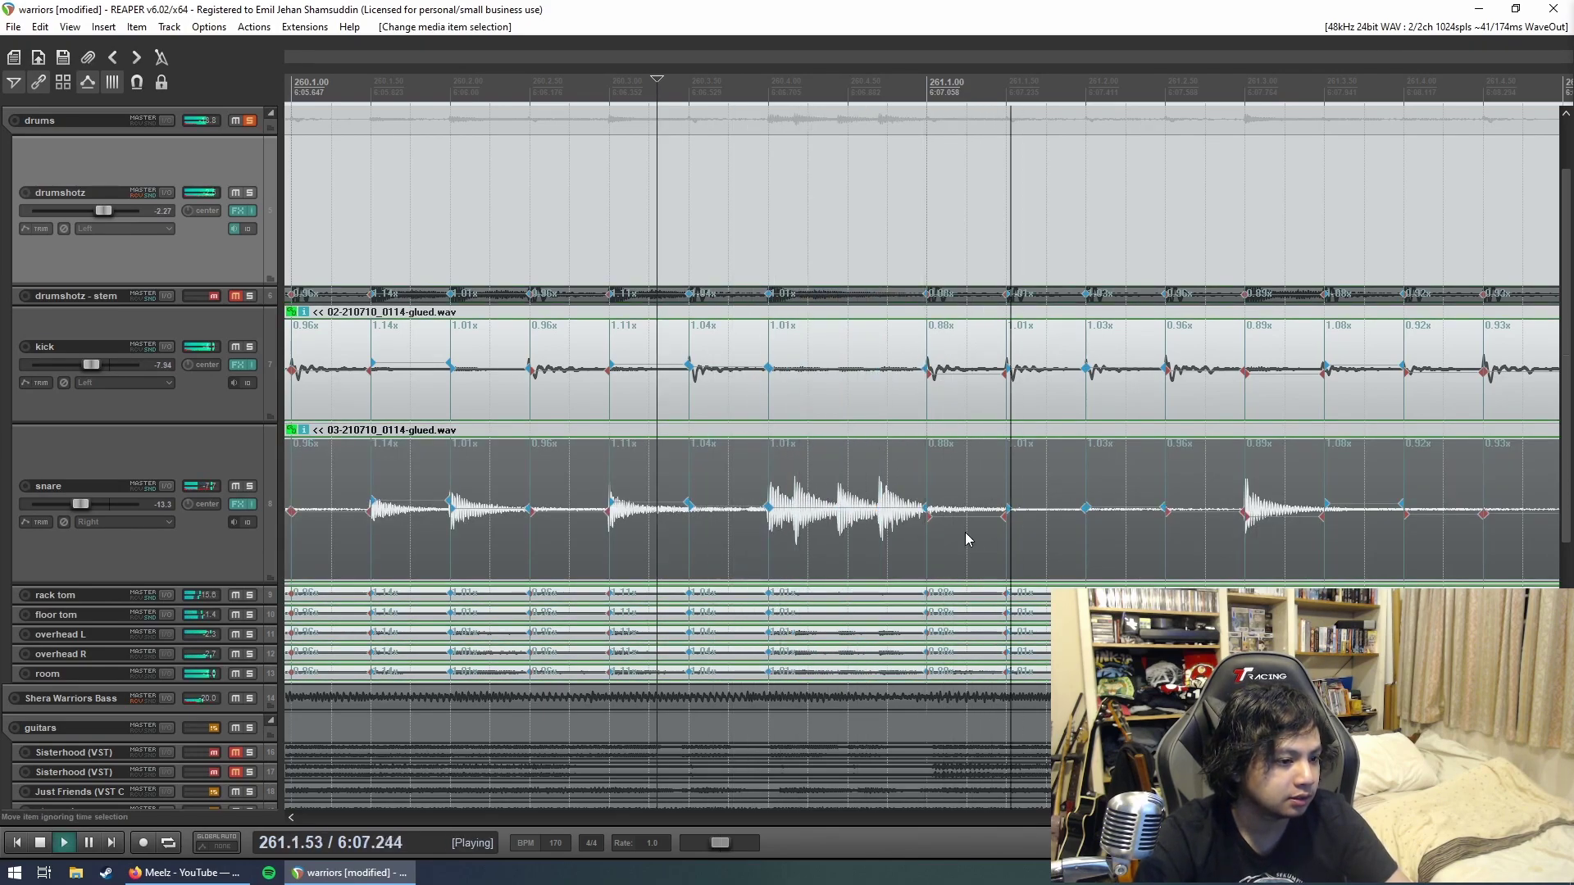
{"action": "left_click", "coordinate": [427, 210]}
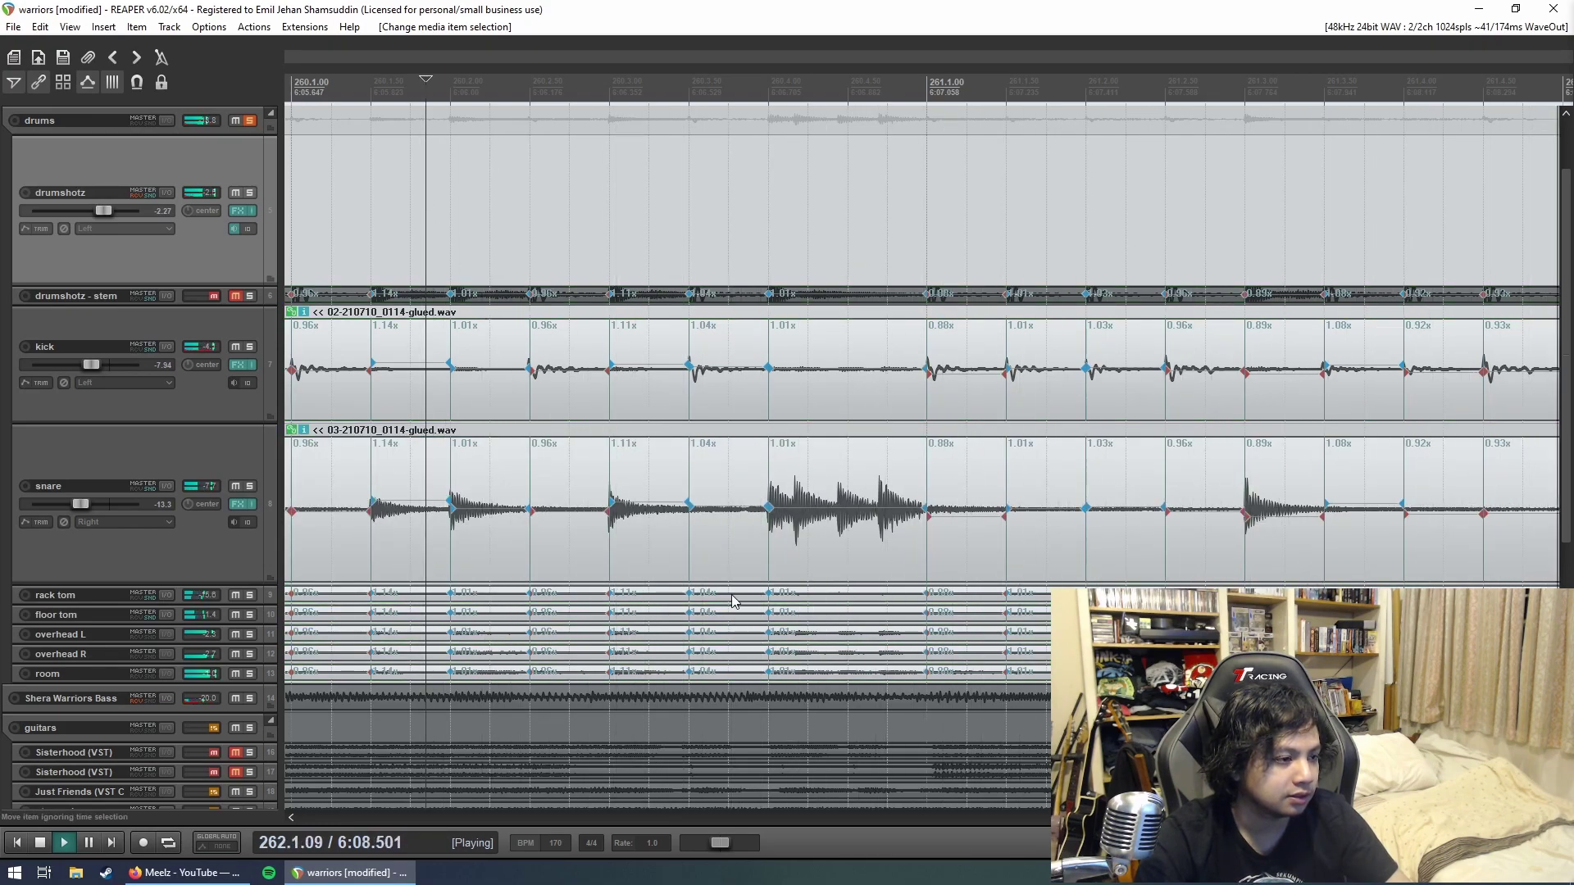
{"action": "scroll", "coordinate": [734, 597], "scroll_direction": "down", "scroll_amount": 3}
{"action": "key", "text": "space"}
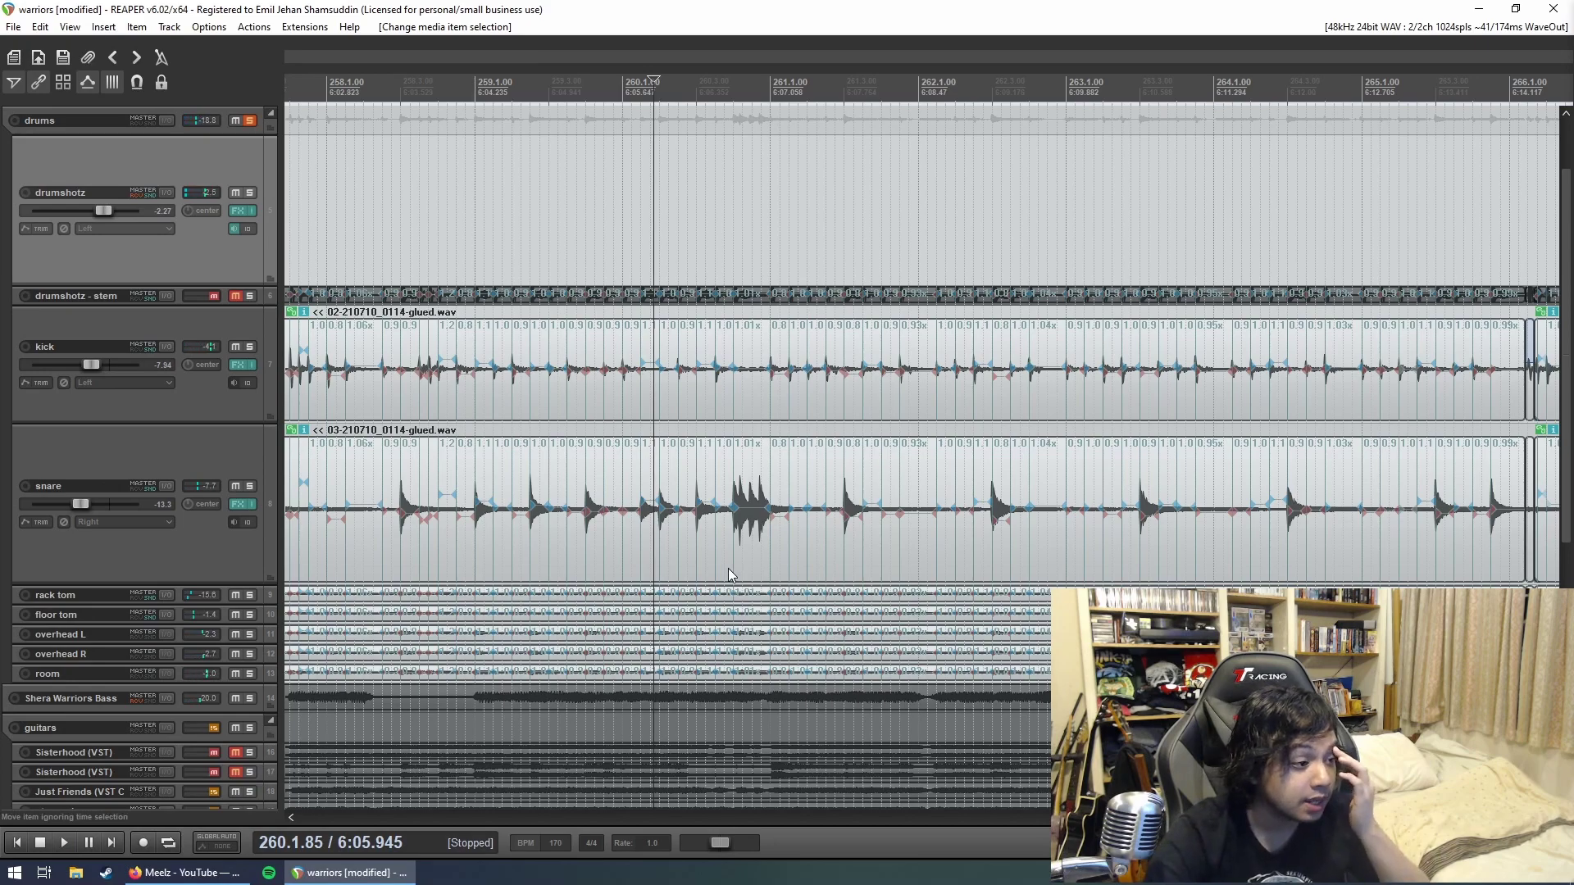